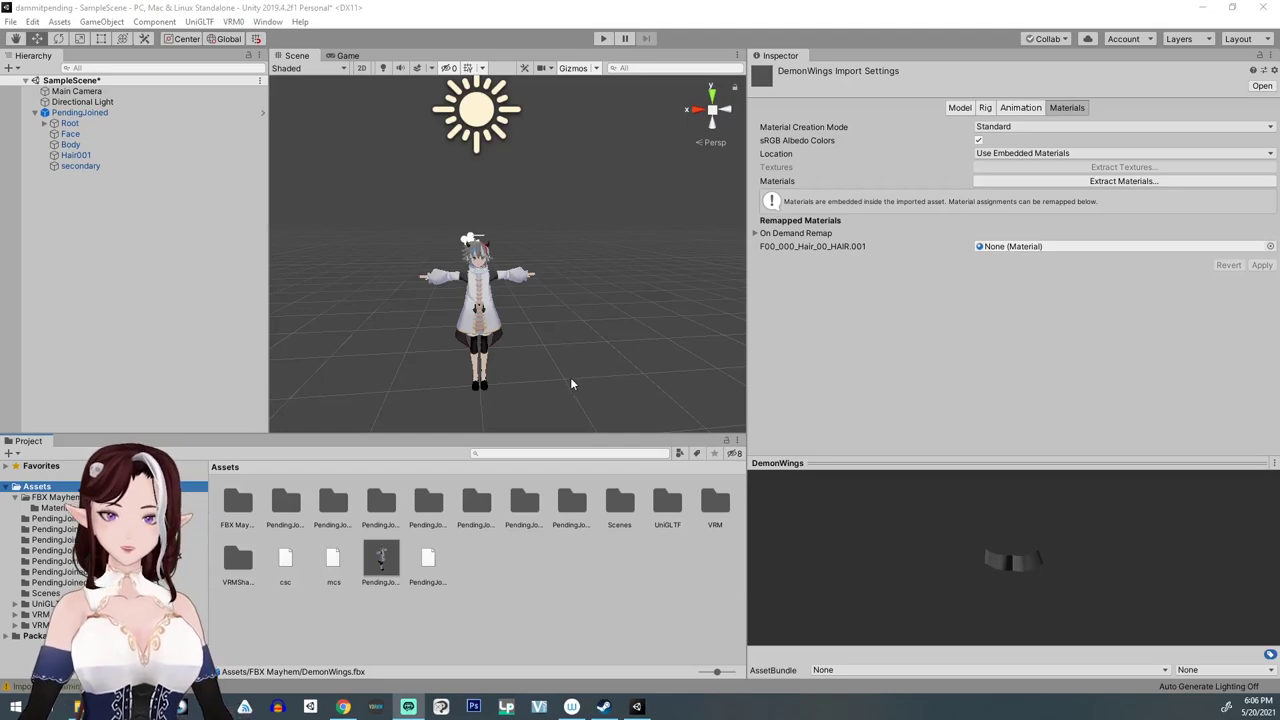
Step: Open the FBX Mayhem folder in the project's assets
{"action": "mouse_move", "coordinate": [557, 378]}
{"action": "middle_mouse_down"}
{"action": "mouse_move", "coordinate": [558, 334]}
{"action": "mouse_move", "coordinate": [554, 367]}
{"action": "middle_mouse_up"}
{"action": "mouse_move", "coordinate": [554, 368]}
{"action": "right_mouse_down"}
{"action": "mouse_move", "coordinate": [505, 367]}
{"action": "mouse_move", "coordinate": [555, 347]}
{"action": "right_mouse_up"}
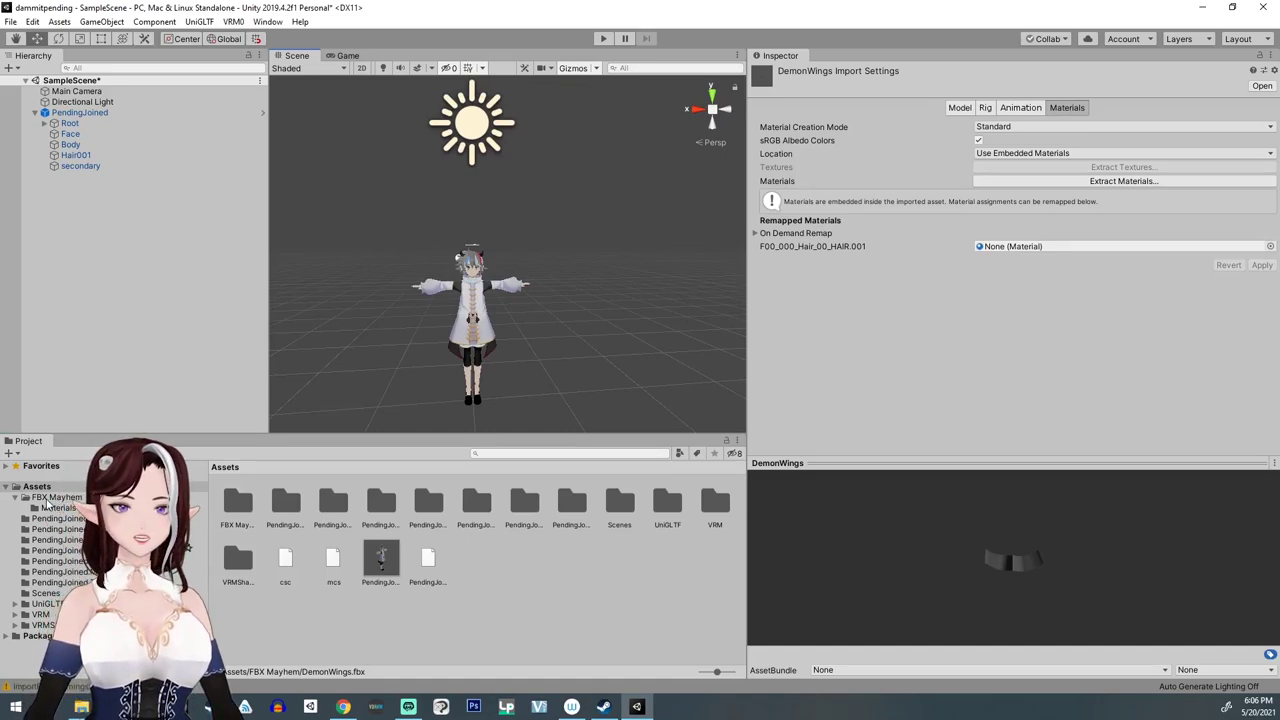
{"action": "double_click", "coordinate": [238, 505]}
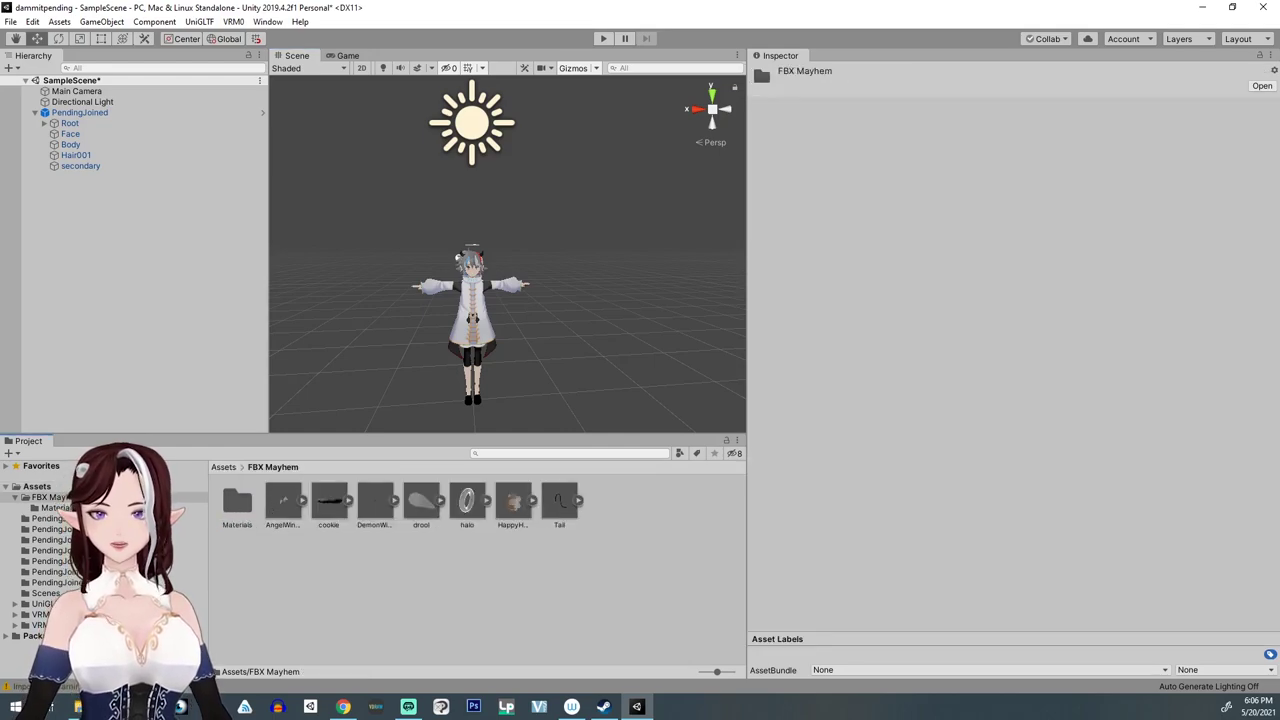
{"action": "right_click", "coordinate": [302, 560]}
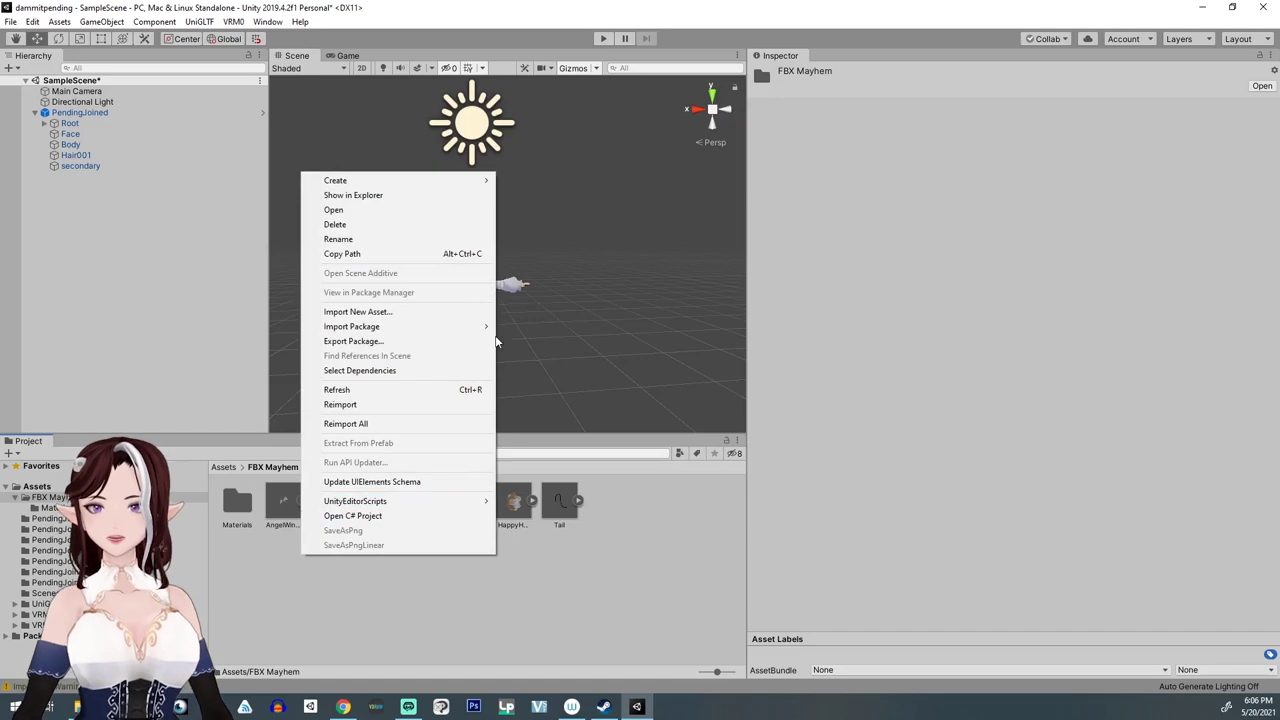
{"action": "mouse_move", "coordinate": [485, 180]}
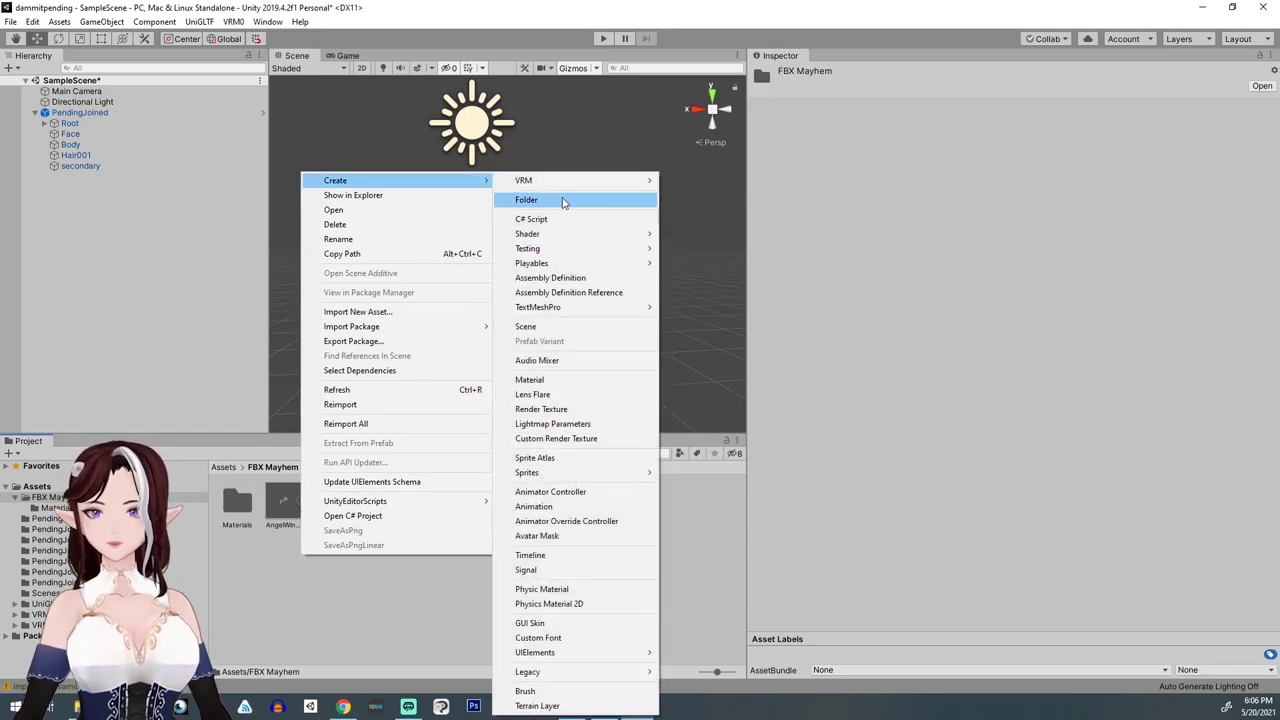
{"action": "left_click", "coordinate": [325, 637]}
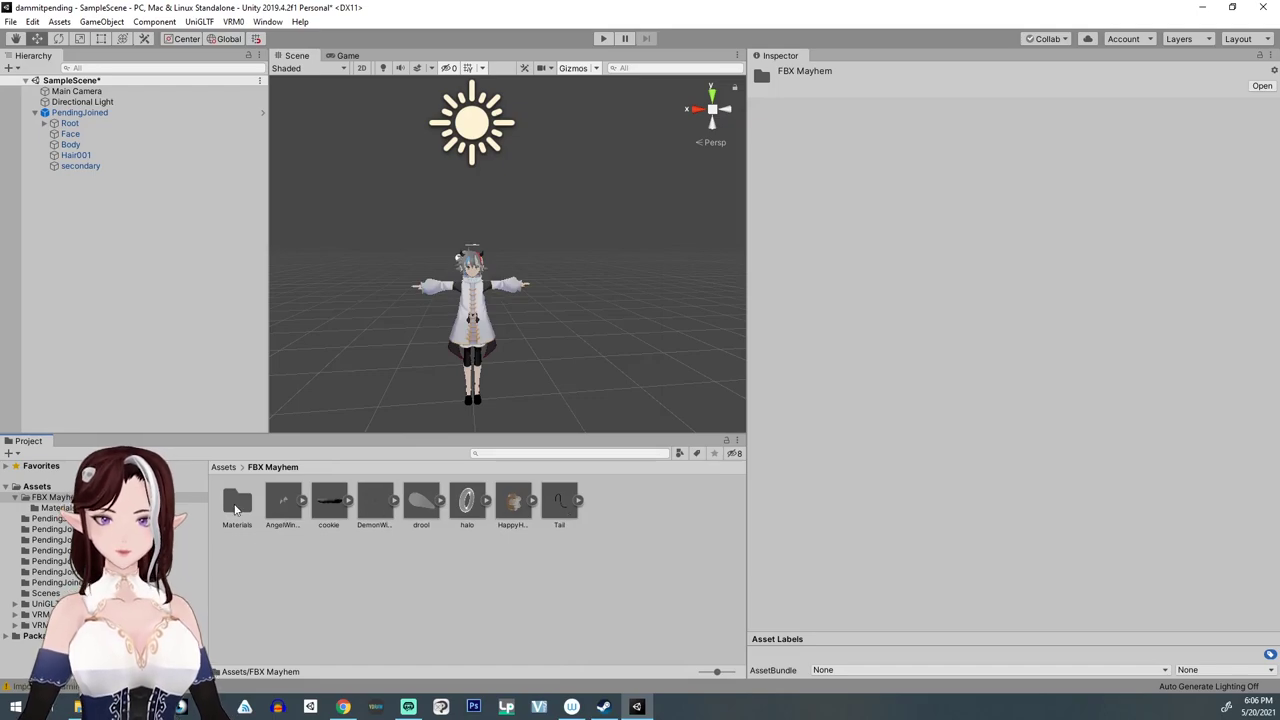
Step: Examine the AngelWings and DemonWing materials in the Materials subfolder, rotating the DemonWing preview
{"action": "double_click", "coordinate": [237, 505]}
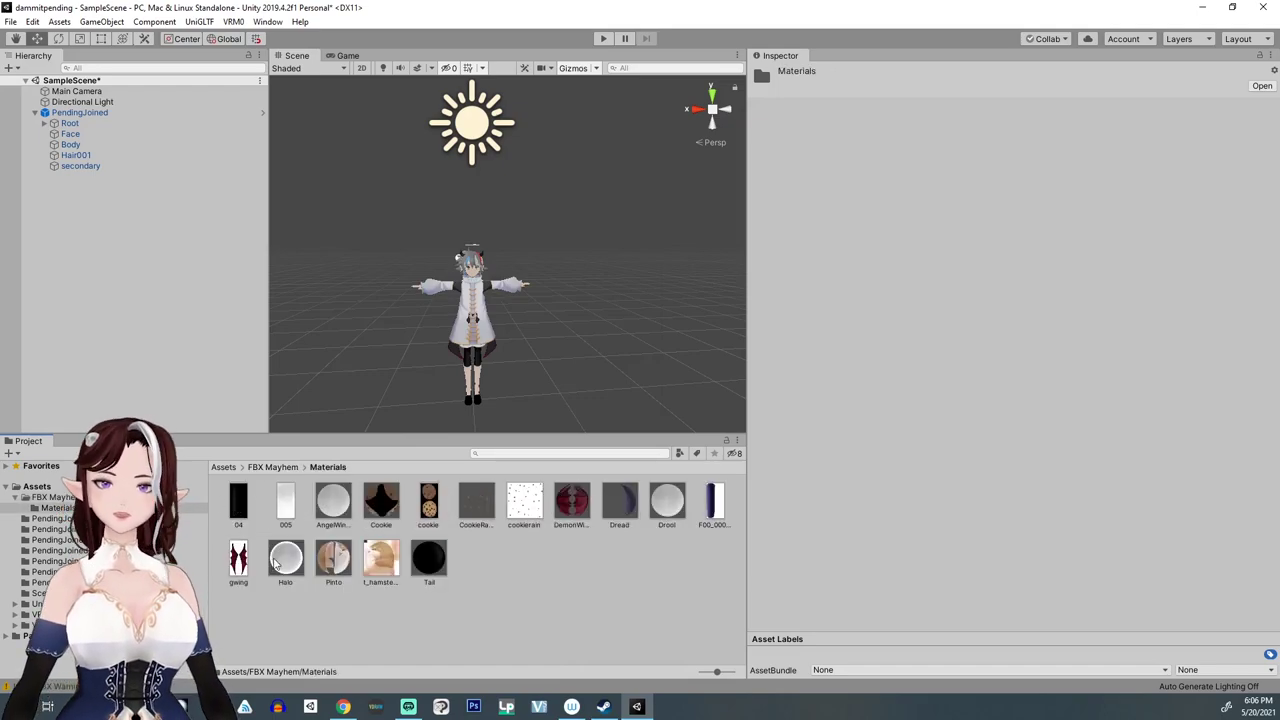
{"action": "left_click", "coordinate": [285, 502]}
{"action": "left_click", "coordinate": [333, 502]}
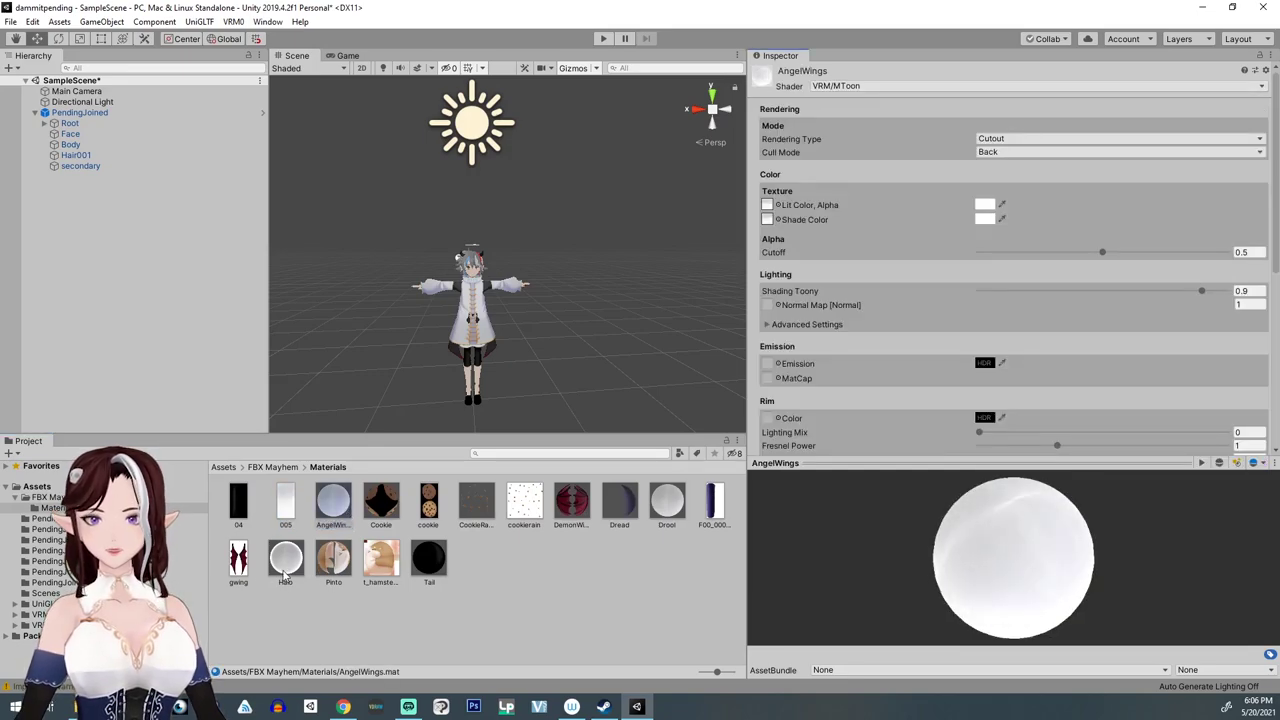
{"action": "left_click", "coordinate": [572, 502]}
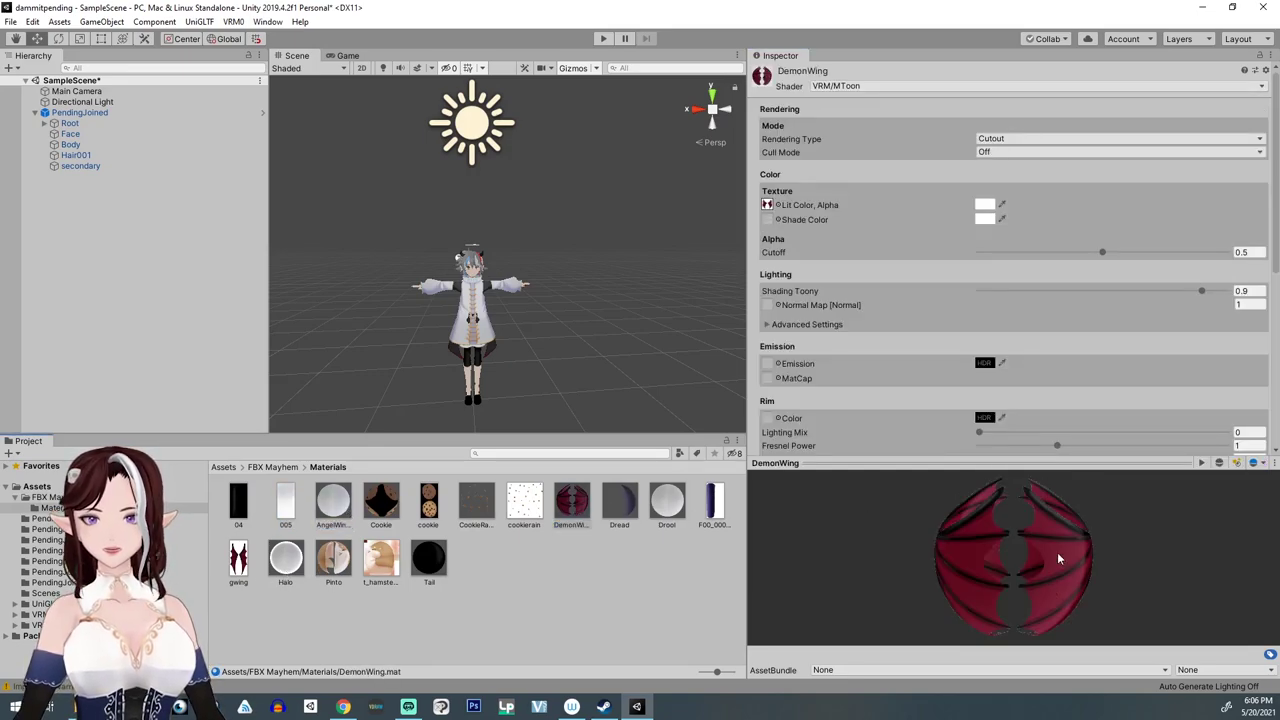
{"action": "left_click_drag", "start_coordinate": [1057, 552], "coordinate": [1000, 540]}
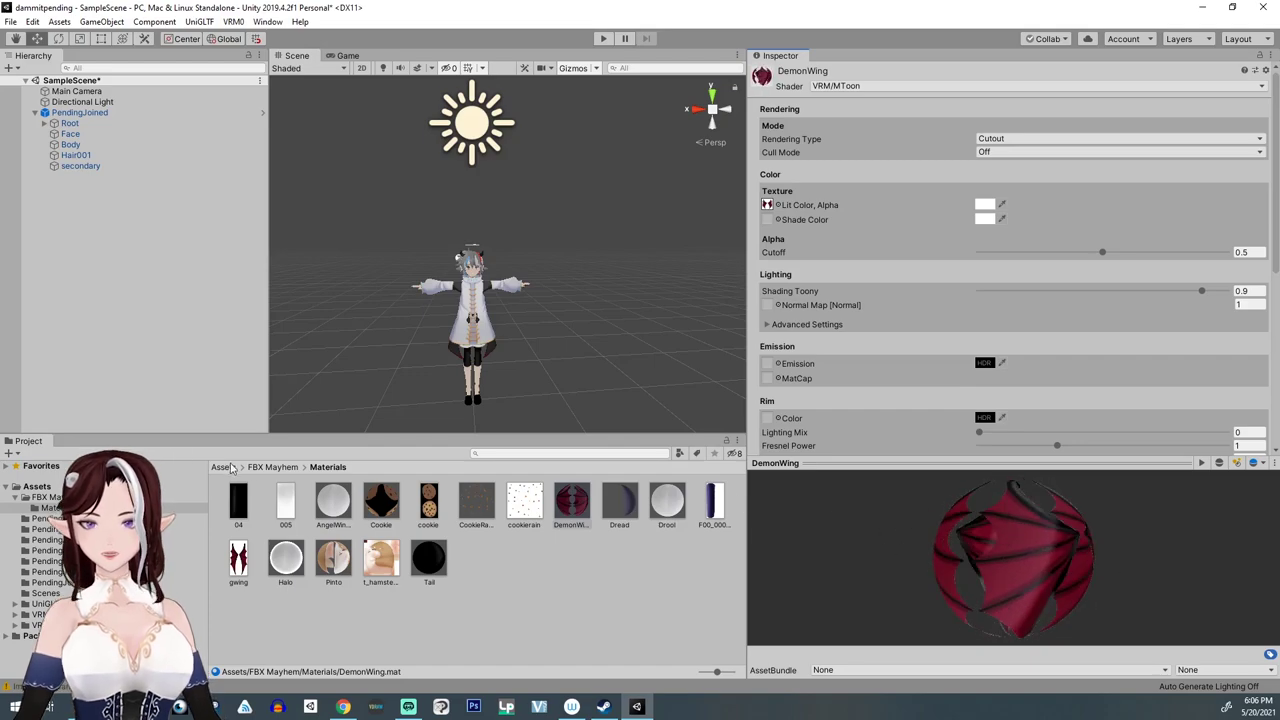
Step: For the DemonWings model in FBX Mayhem, disable Import Cameras, Import Lights and Weld Vertices, enable Legacy Blend Shape Normals, and apply the import settings
{"action": "left_click", "coordinate": [272, 467]}
{"action": "left_click", "coordinate": [366, 502]}
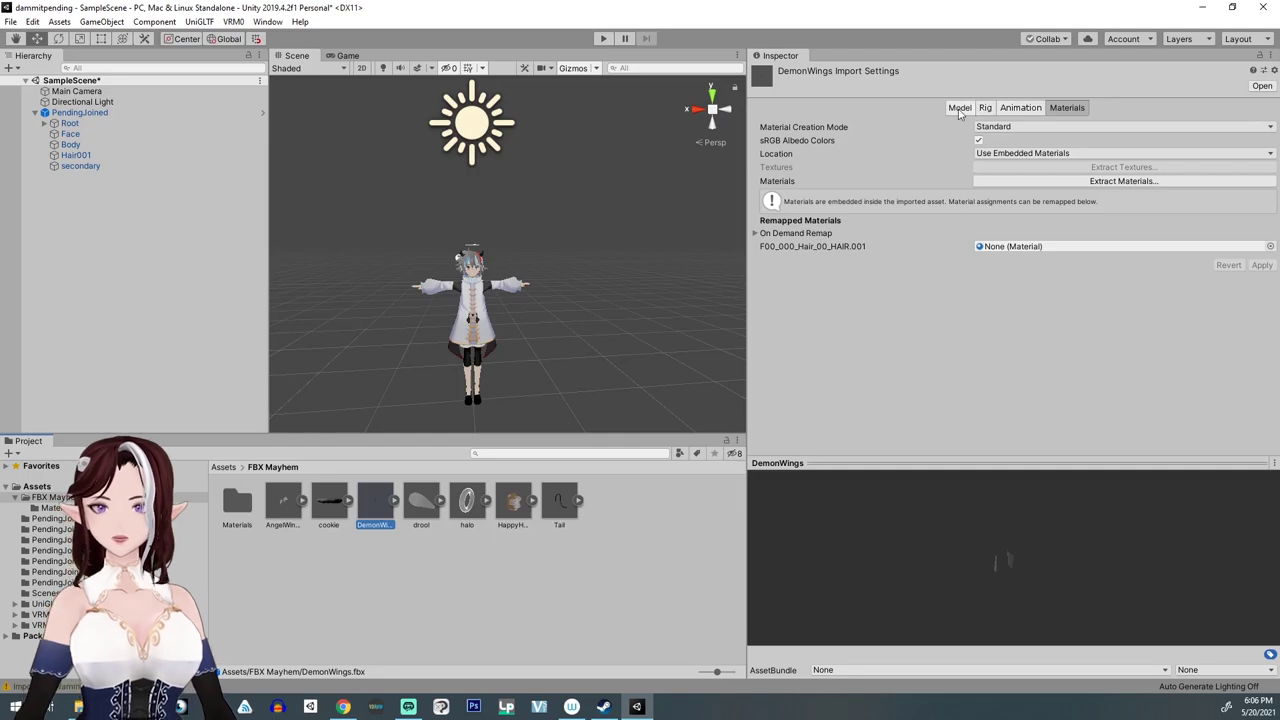
{"action": "left_click", "coordinate": [959, 108]}
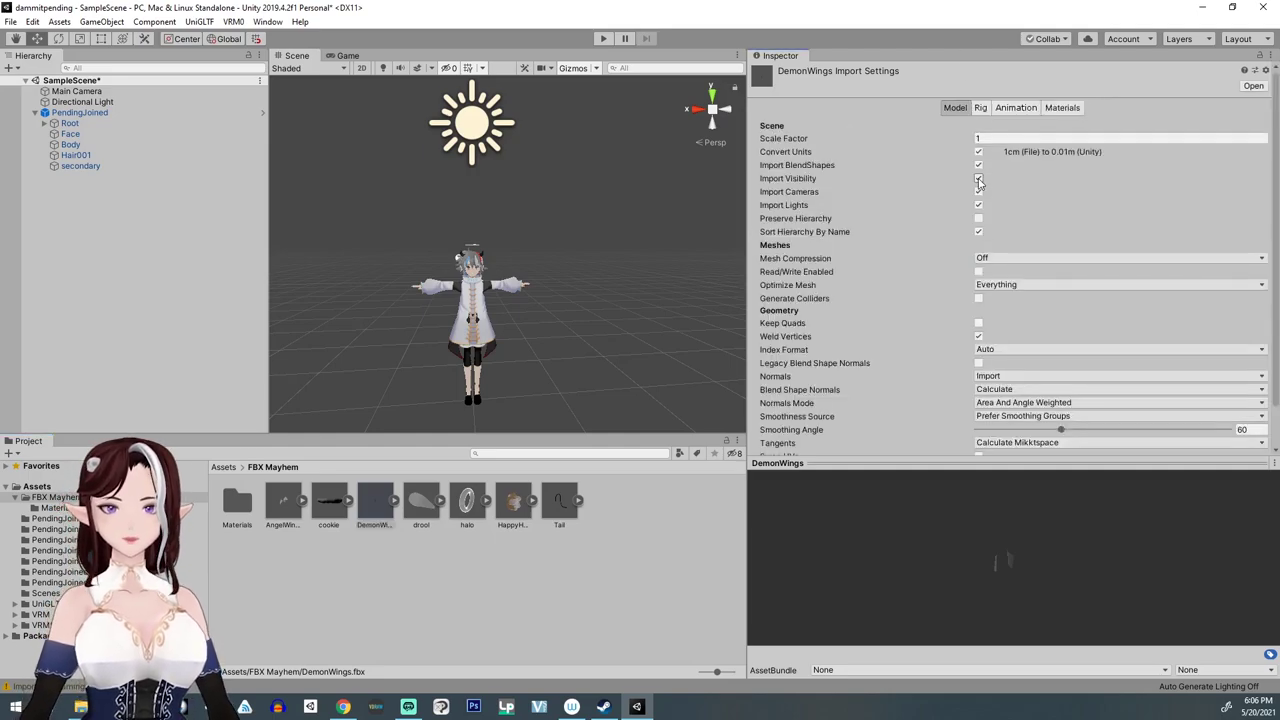
{"action": "left_click", "coordinate": [978, 191]}
{"action": "left_click", "coordinate": [978, 205]}
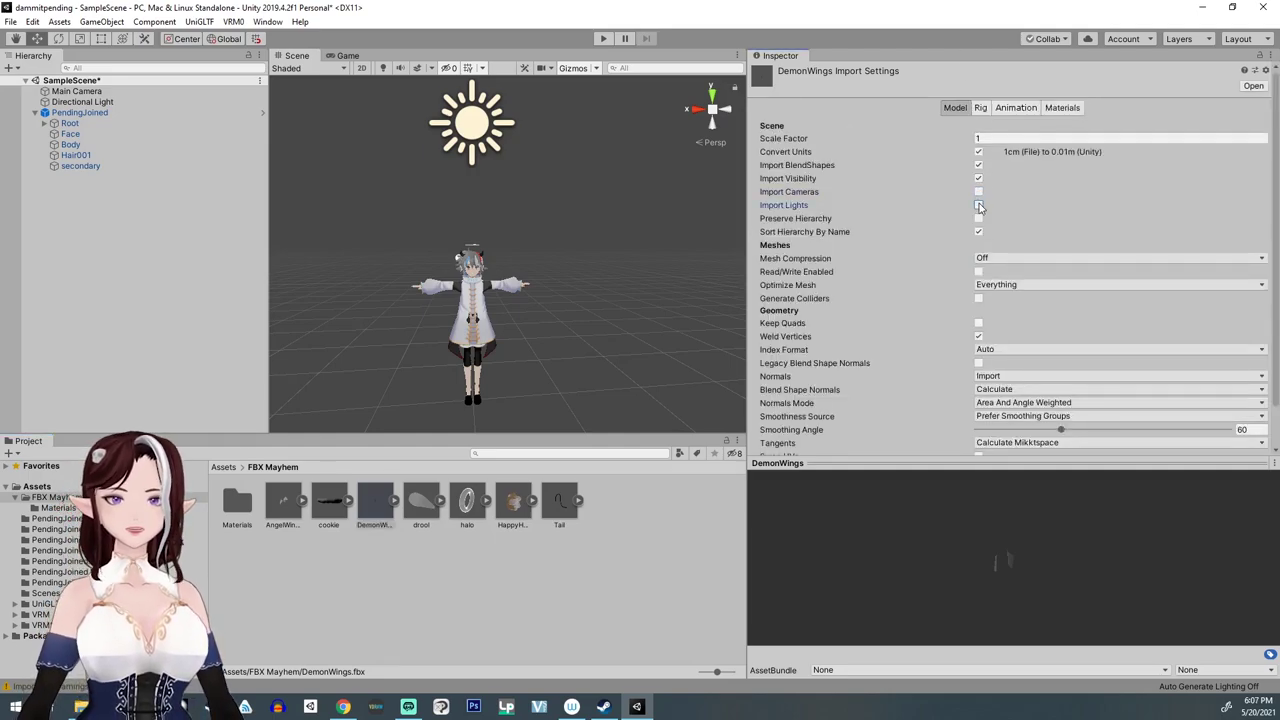
{"action": "left_click", "coordinate": [978, 336]}
{"action": "left_click", "coordinate": [978, 363]}
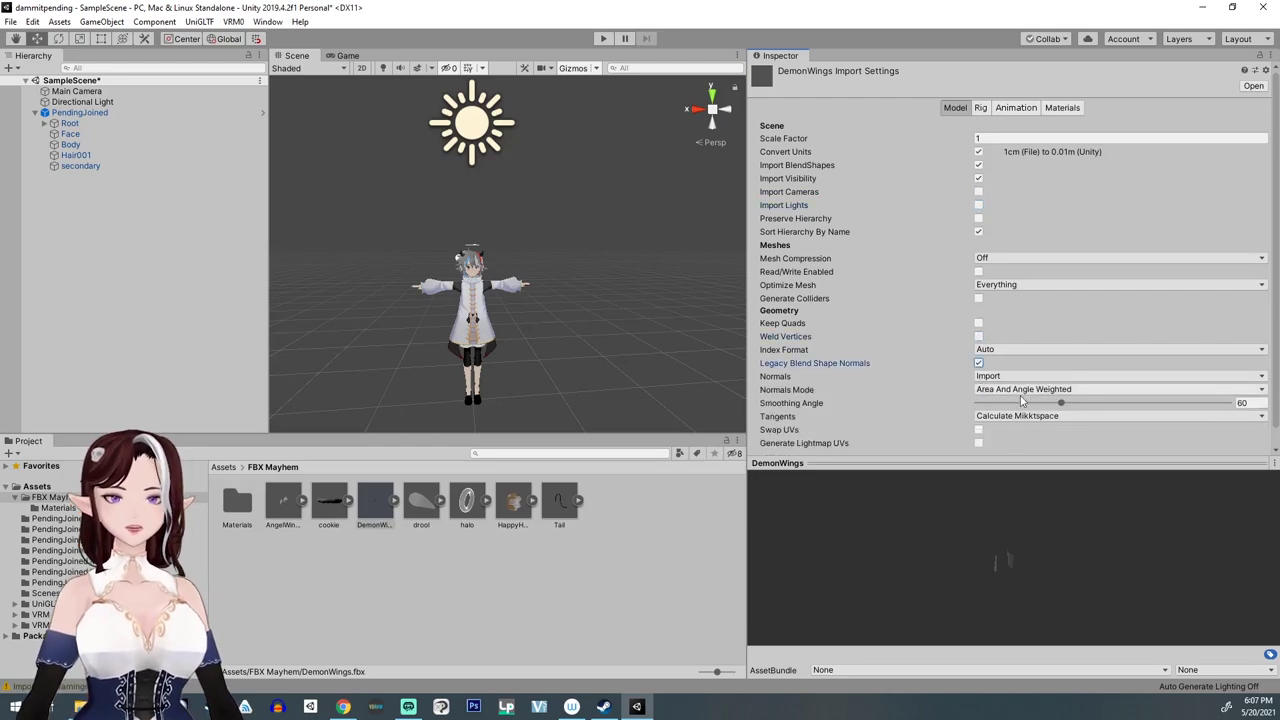
{"action": "scroll", "coordinate": [1177, 443], "scroll_direction": "down", "scroll_amount": 1}
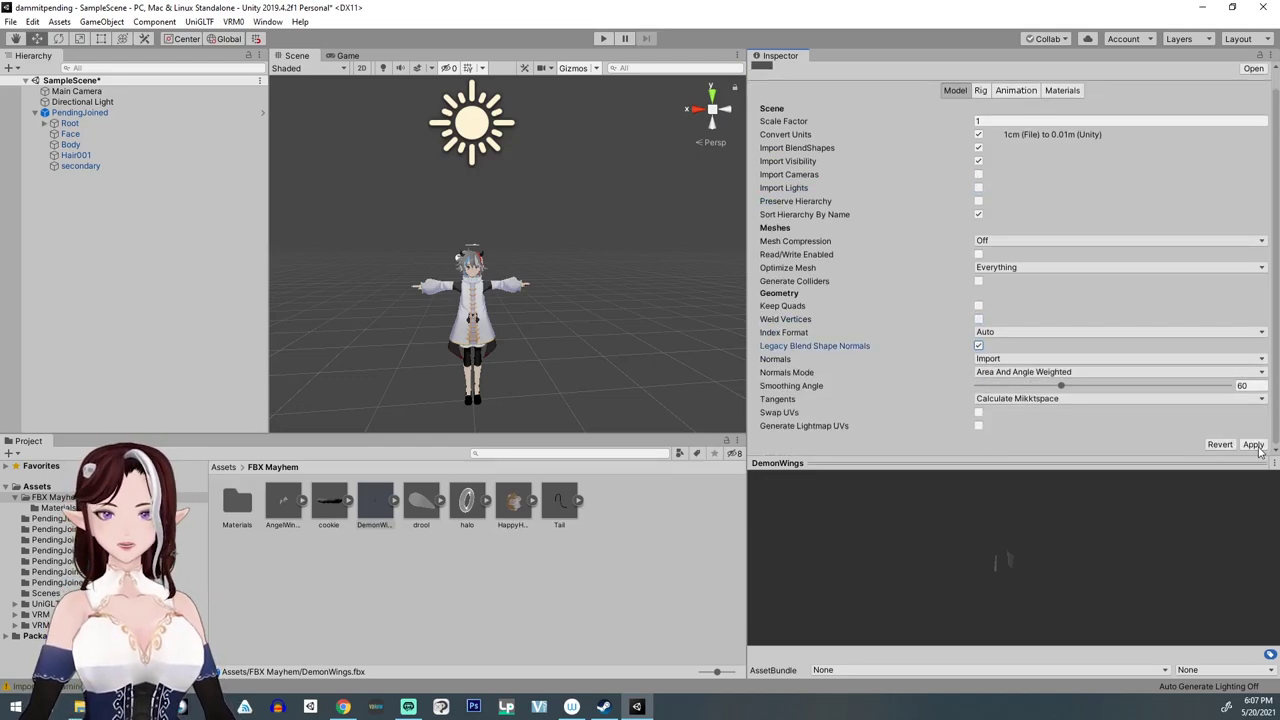
{"action": "left_click", "coordinate": [1256, 445]}
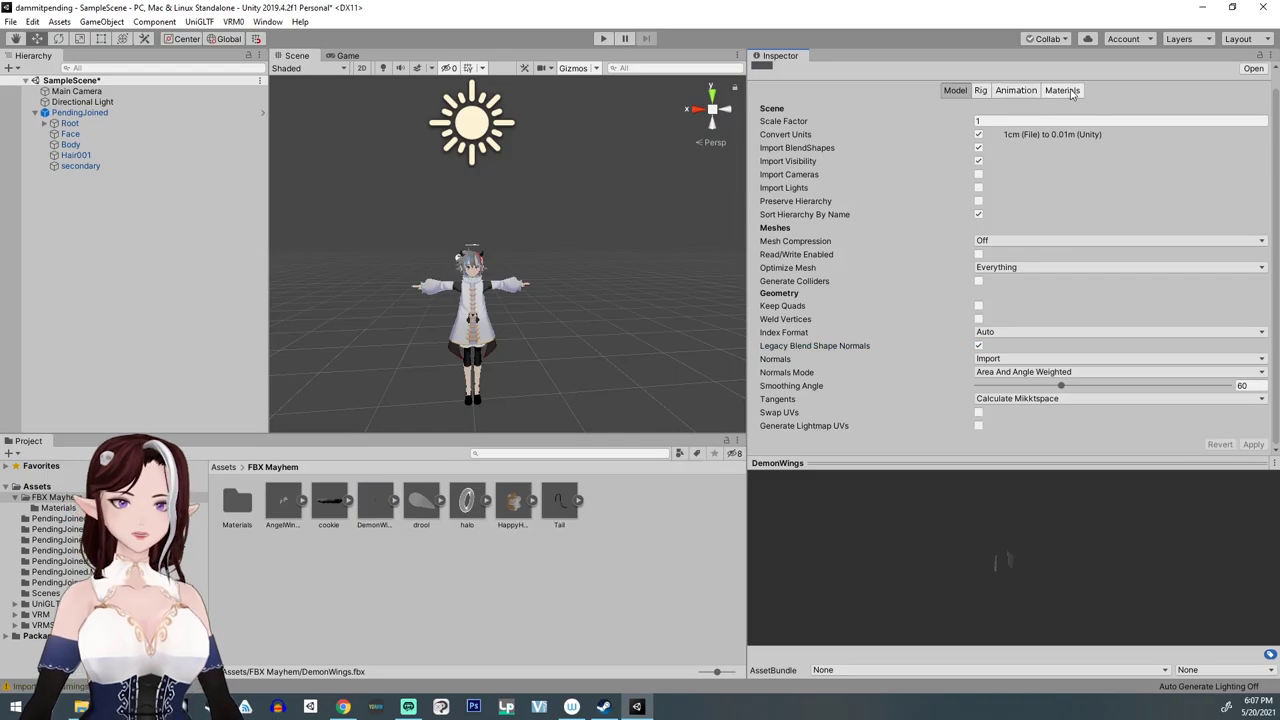
Step: Remap the DemonWings model's F00_000_Hair_00_HAIR.001 material to DemonWing and apply the change
{"action": "left_click", "coordinate": [1066, 90]}
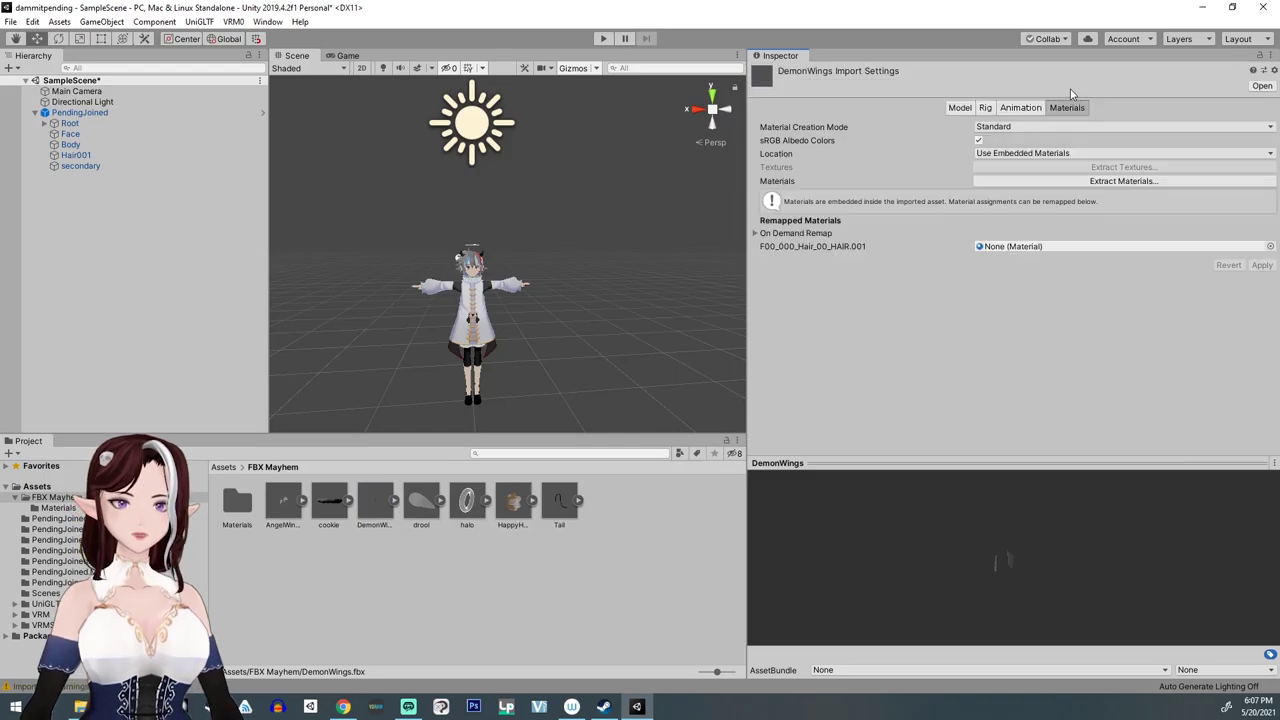
{"action": "left_click", "coordinate": [1270, 247]}
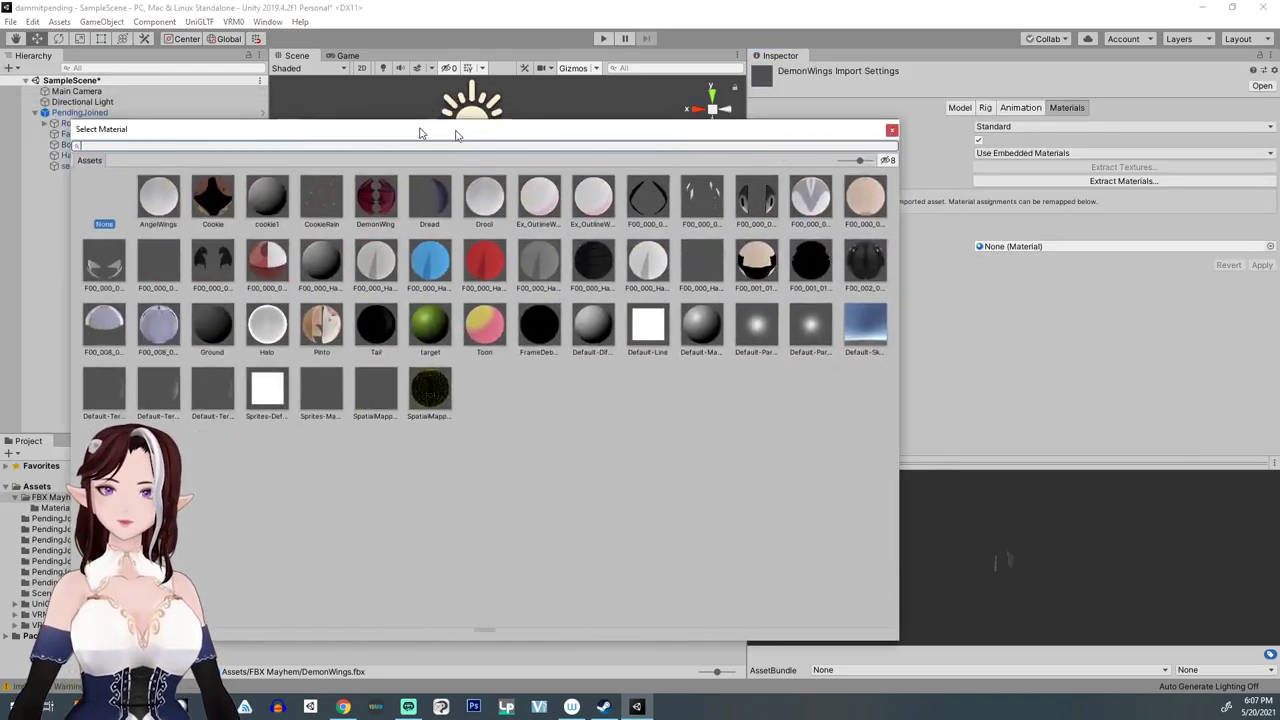
{"action": "left_click_drag", "start_coordinate": [420, 133], "coordinate": [511, 125]}
{"action": "left_click", "coordinate": [470, 190]}
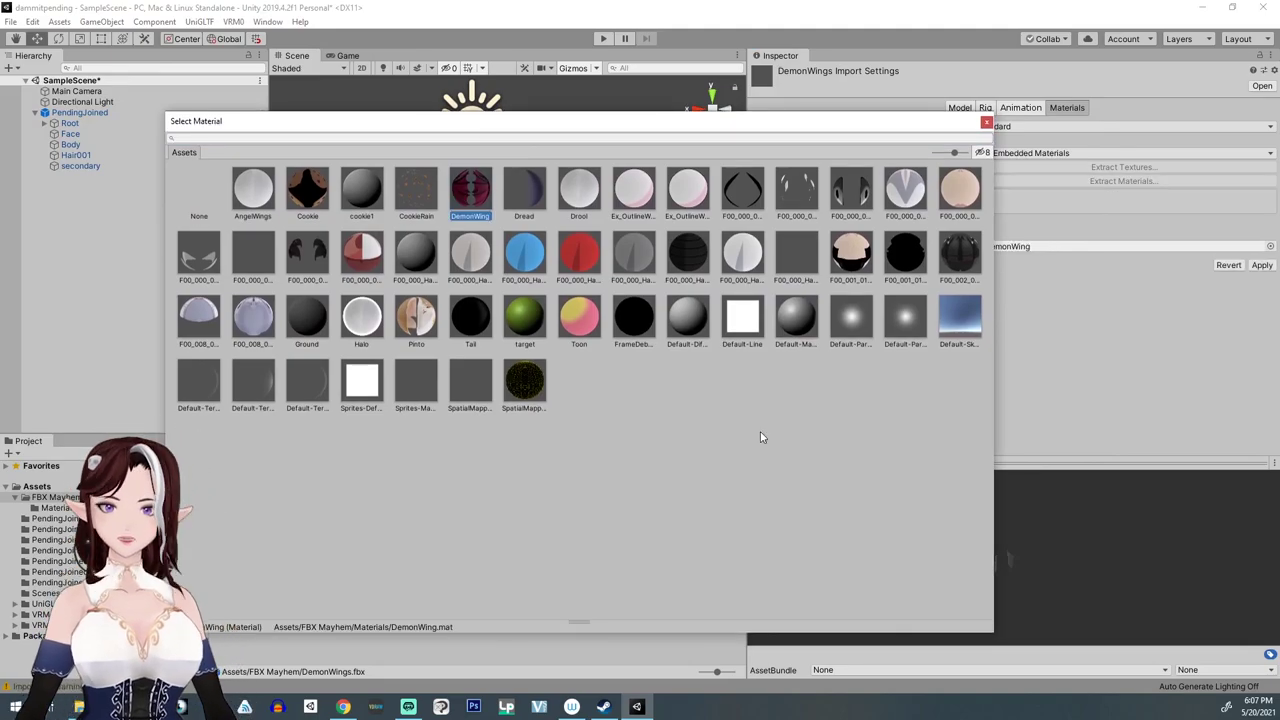
{"action": "double_click", "coordinate": [477, 184]}
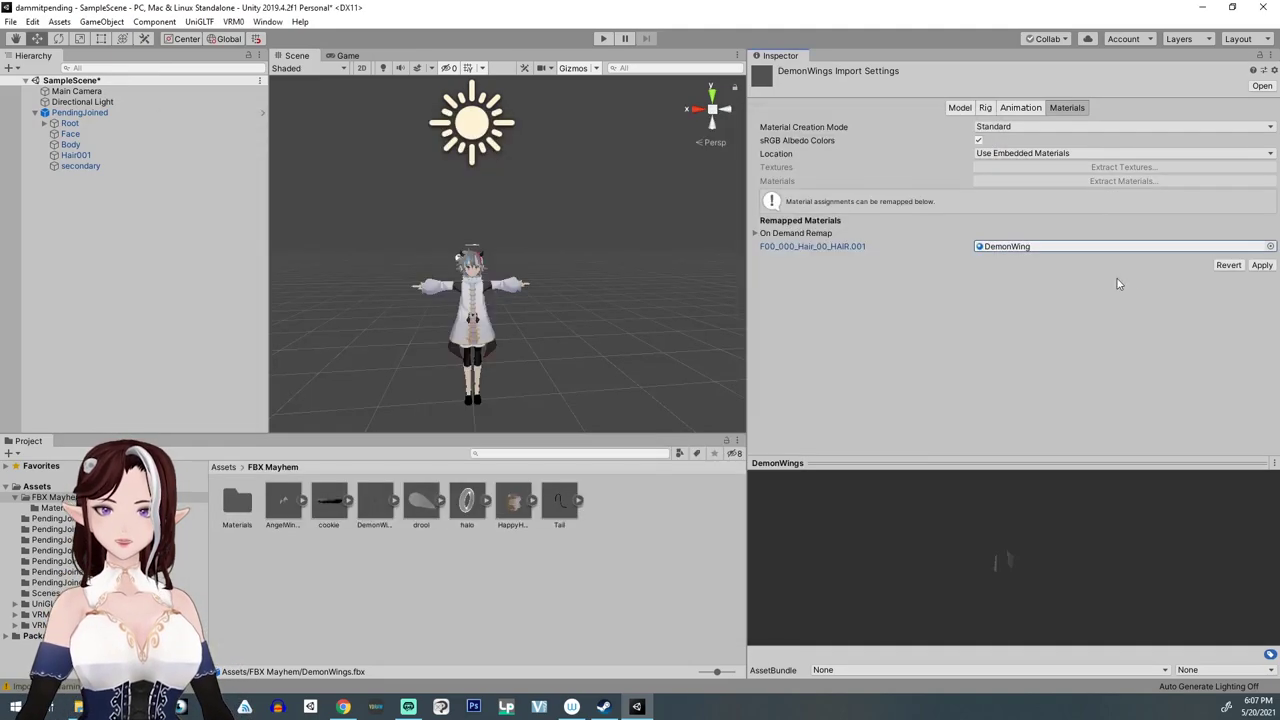
{"action": "left_click", "coordinate": [1262, 266]}
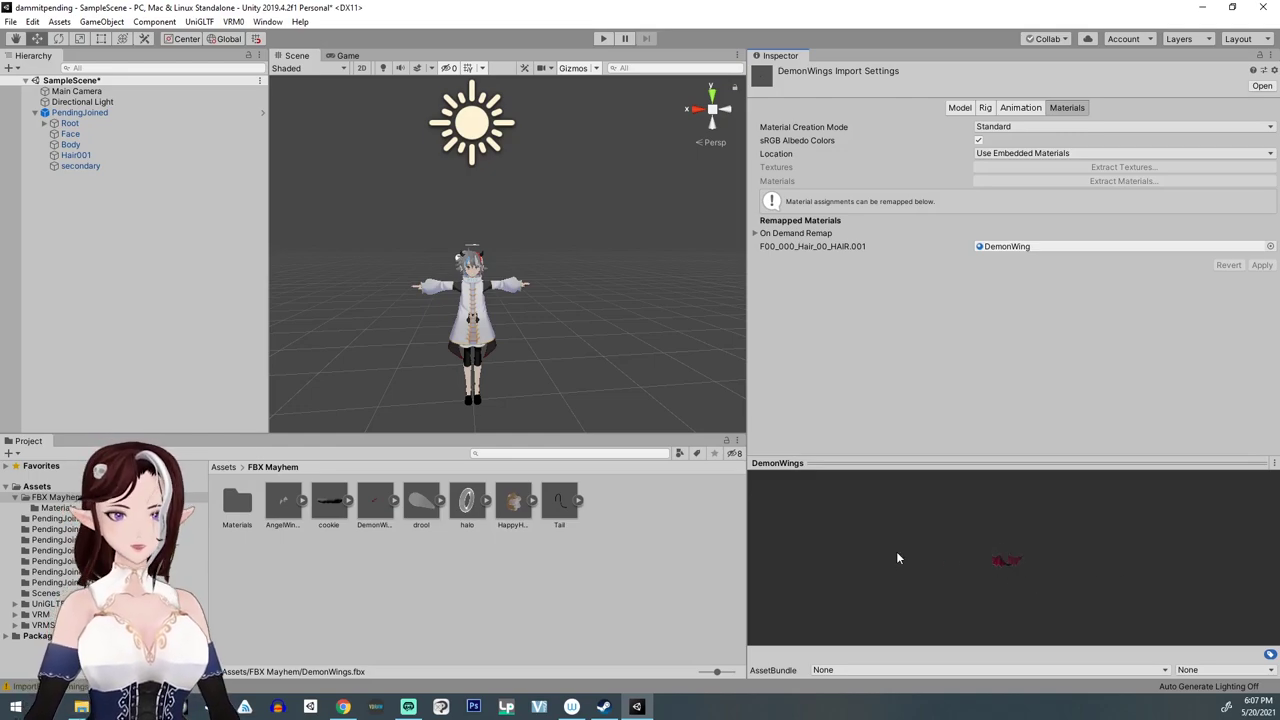
Step: Remap the cookie model's cookie1 material to Cookie, apply the change and rotate the preview to check its face
{"action": "left_click", "coordinate": [329, 503]}
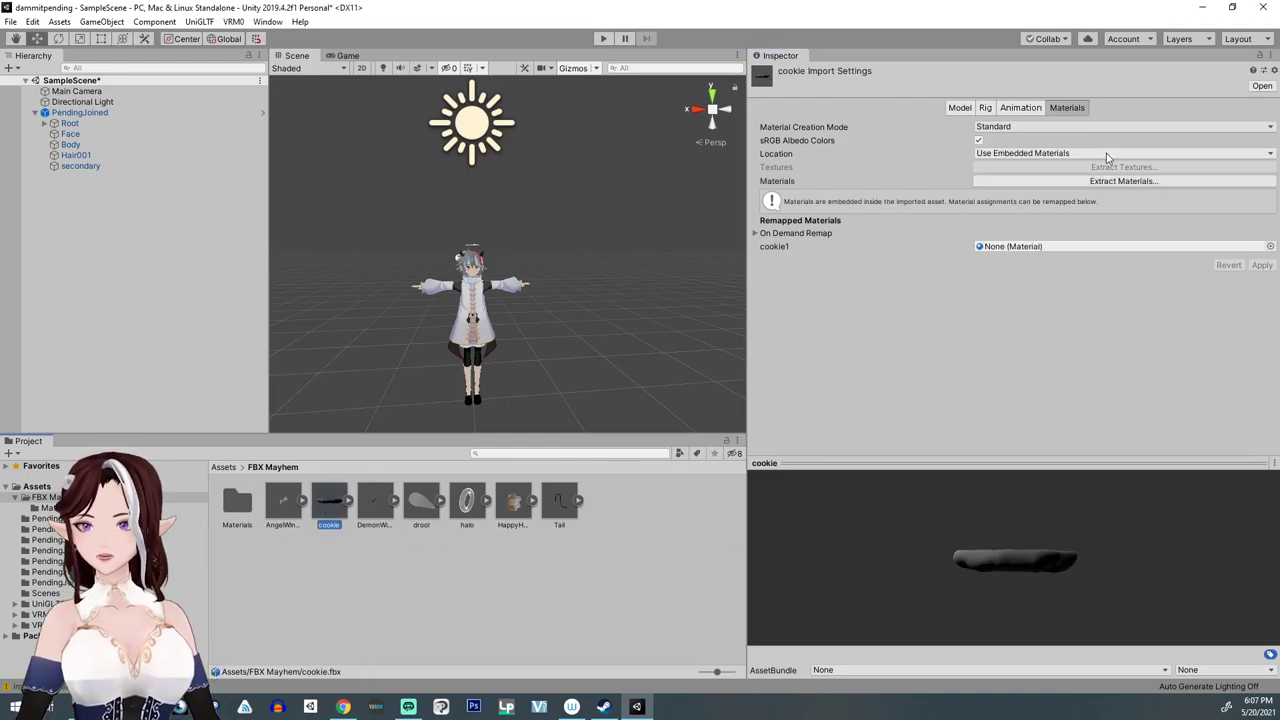
{"action": "left_click", "coordinate": [1270, 246]}
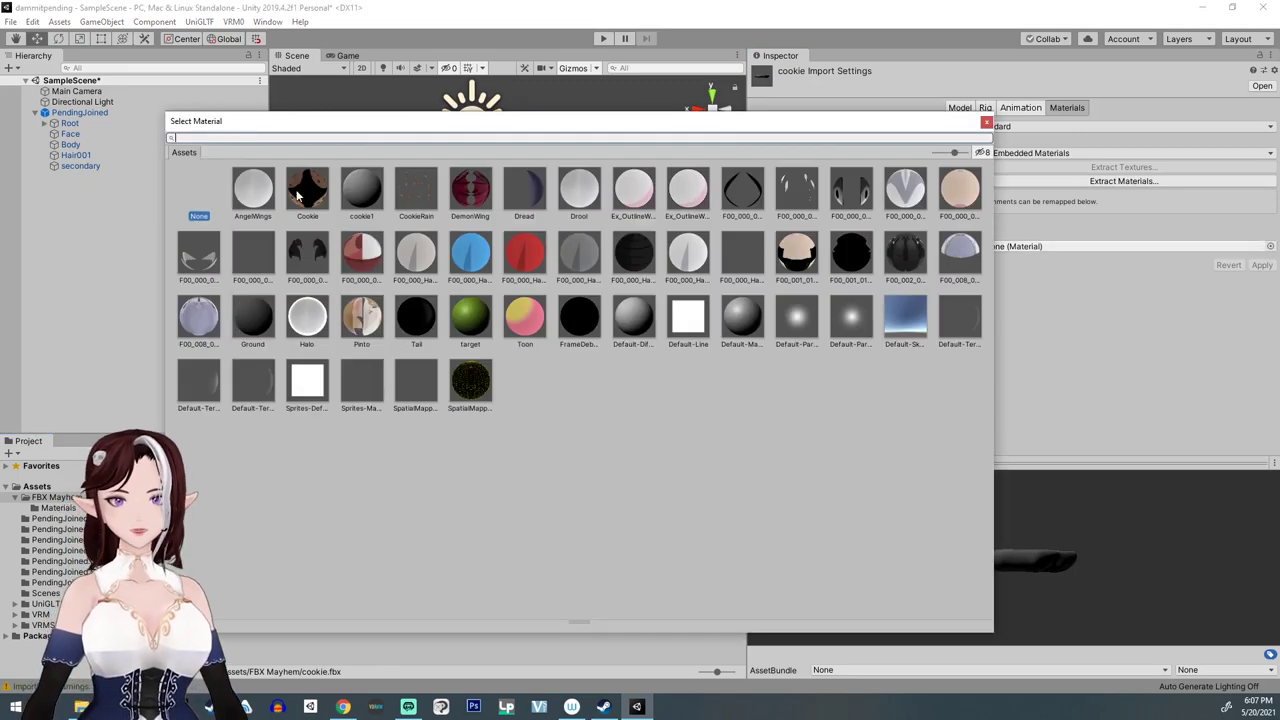
{"action": "double_click", "coordinate": [360, 222]}
{"action": "left_click", "coordinate": [1262, 265]}
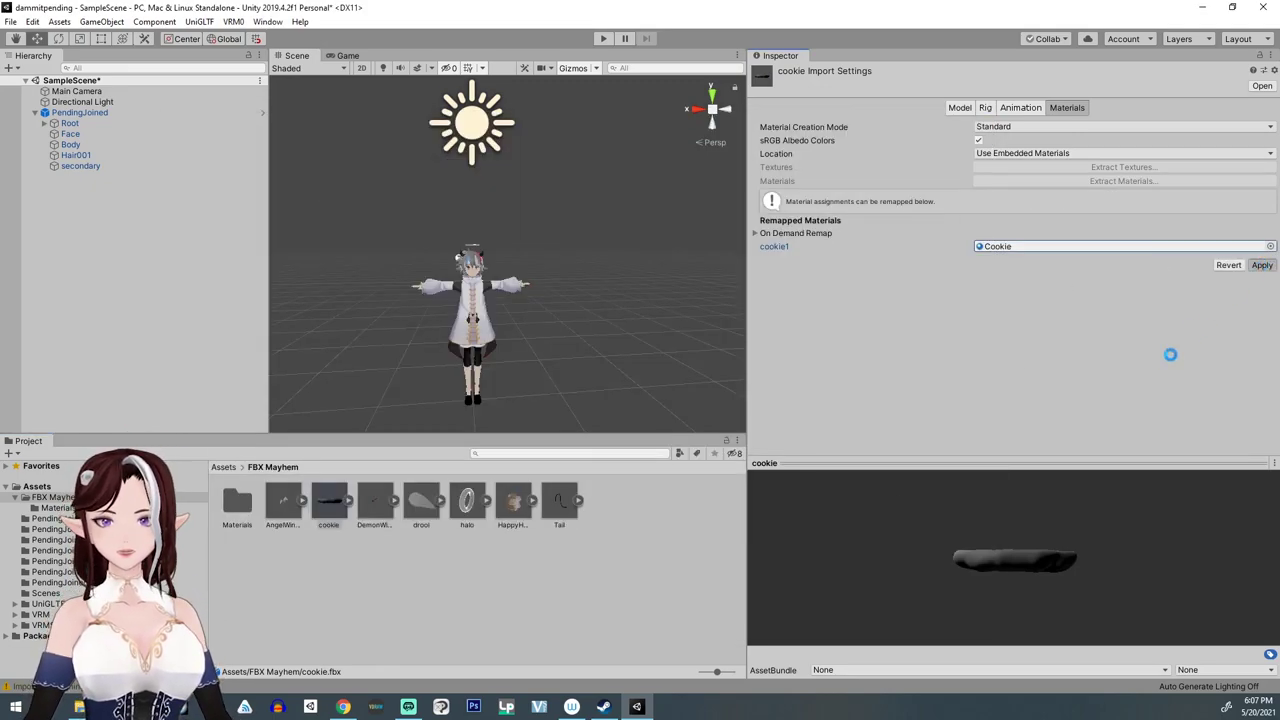
{"action": "left_click_drag", "start_coordinate": [1013, 557], "coordinate": [972, 487]}
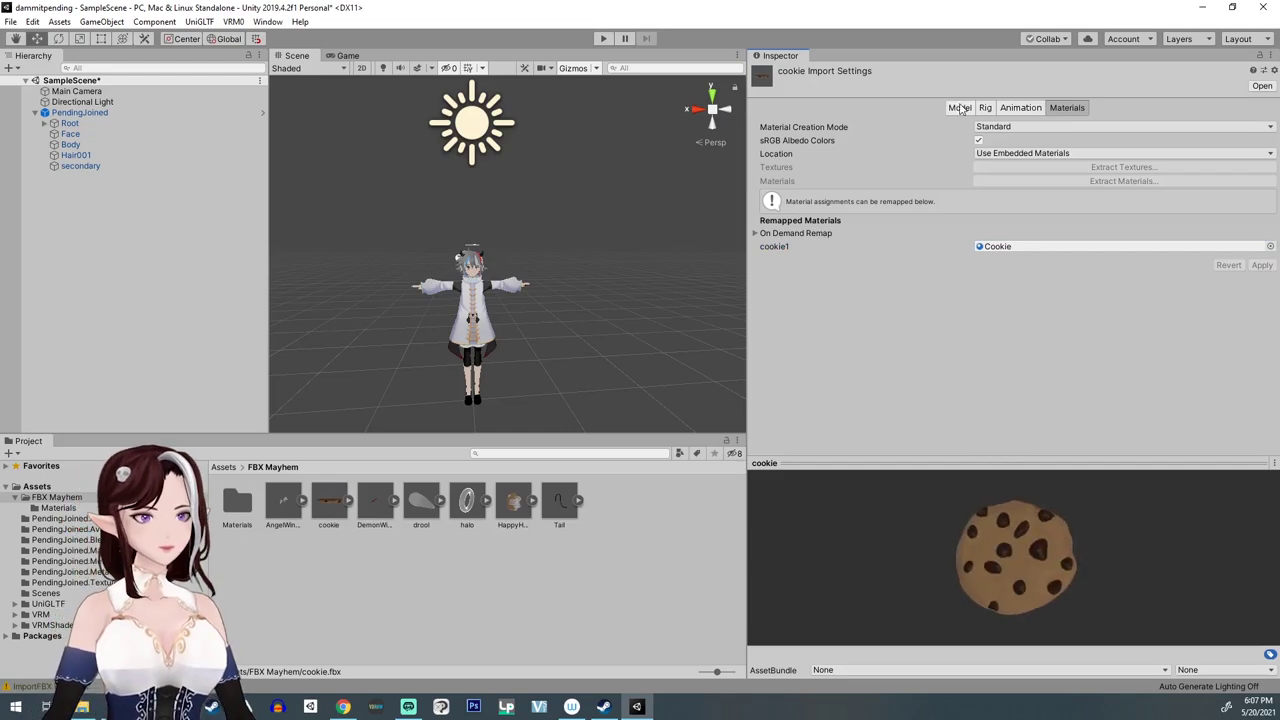
Step: Review the cookie, Tail and halo models' import settings and the material assignments of the halo and other FBX Mayhem models
{"action": "left_click", "coordinate": [955, 108]}
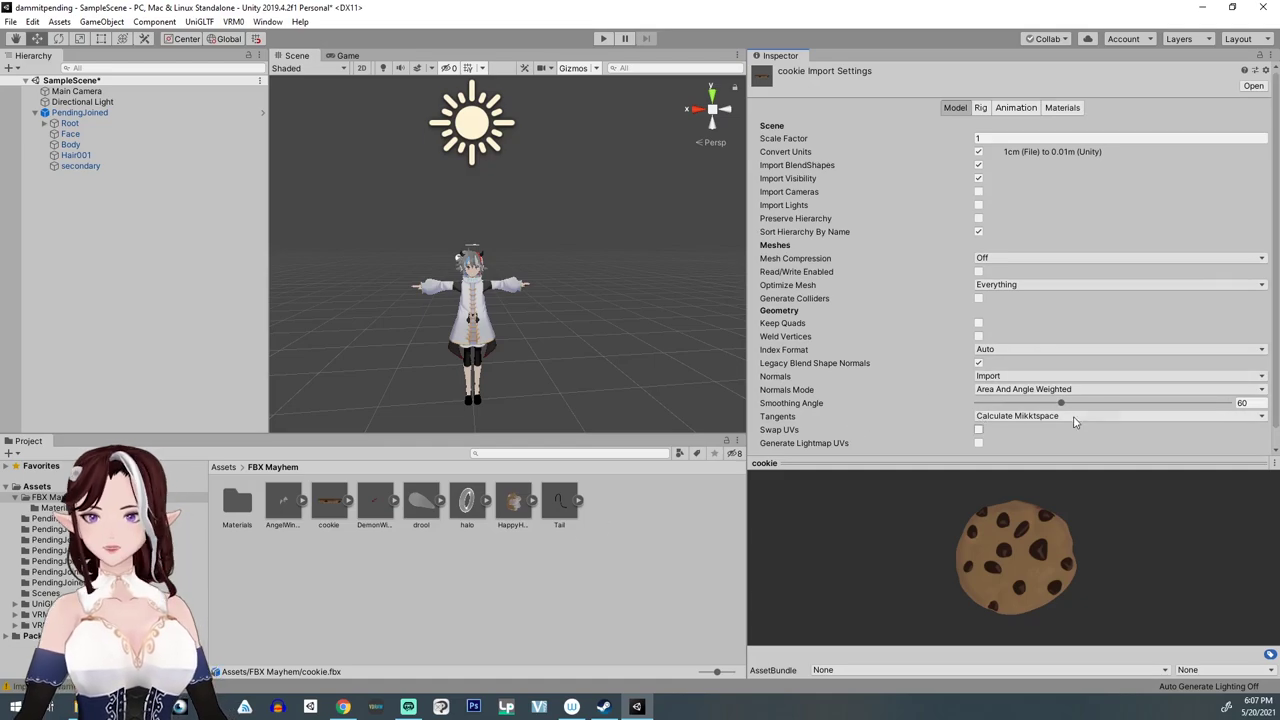
{"action": "scroll", "coordinate": [950, 425], "scroll_direction": "down", "scroll_amount": 1}
{"action": "left_click", "coordinate": [680, 566]}
{"action": "left_click", "coordinate": [559, 503]}
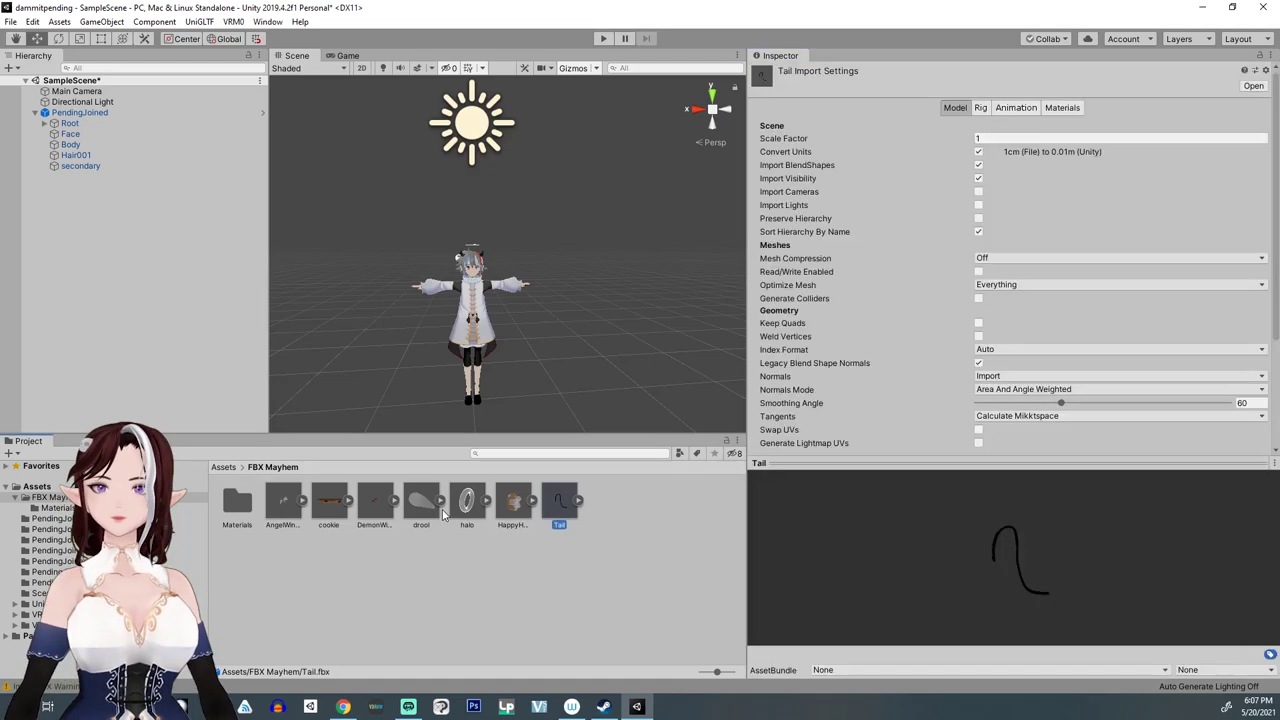
{"action": "left_click", "coordinate": [469, 508]}
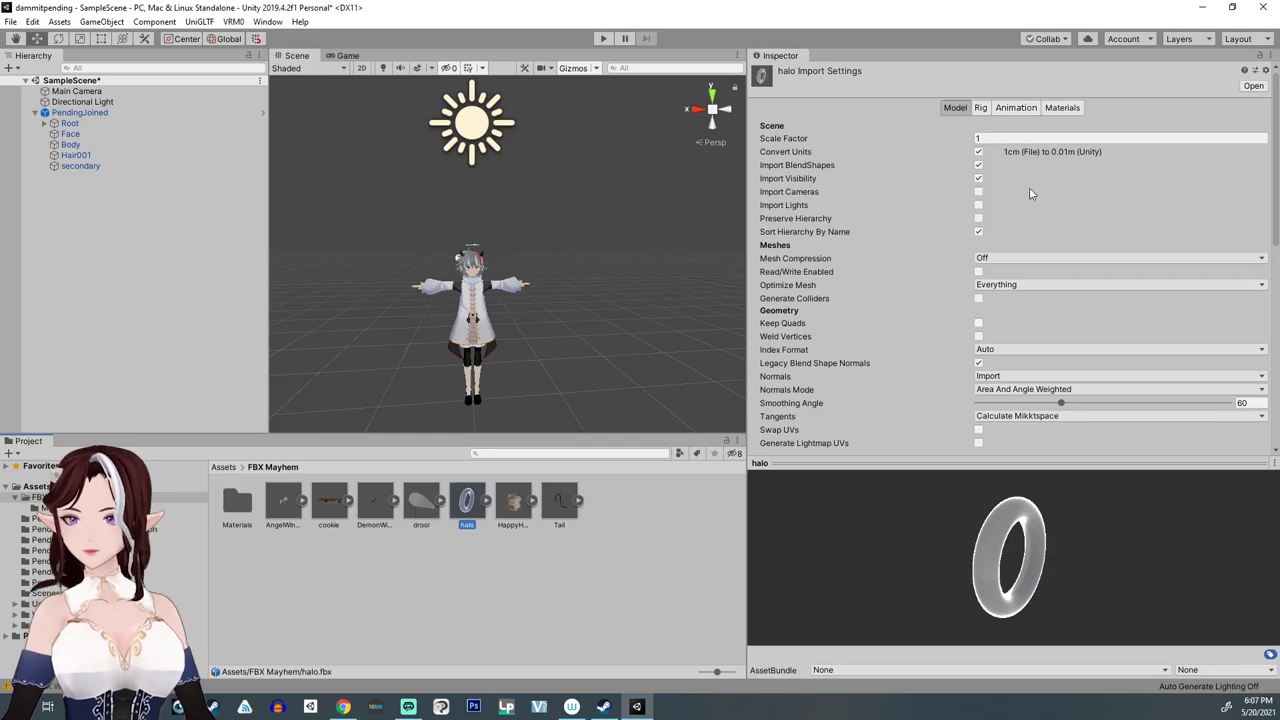
{"action": "left_click", "coordinate": [1062, 107]}
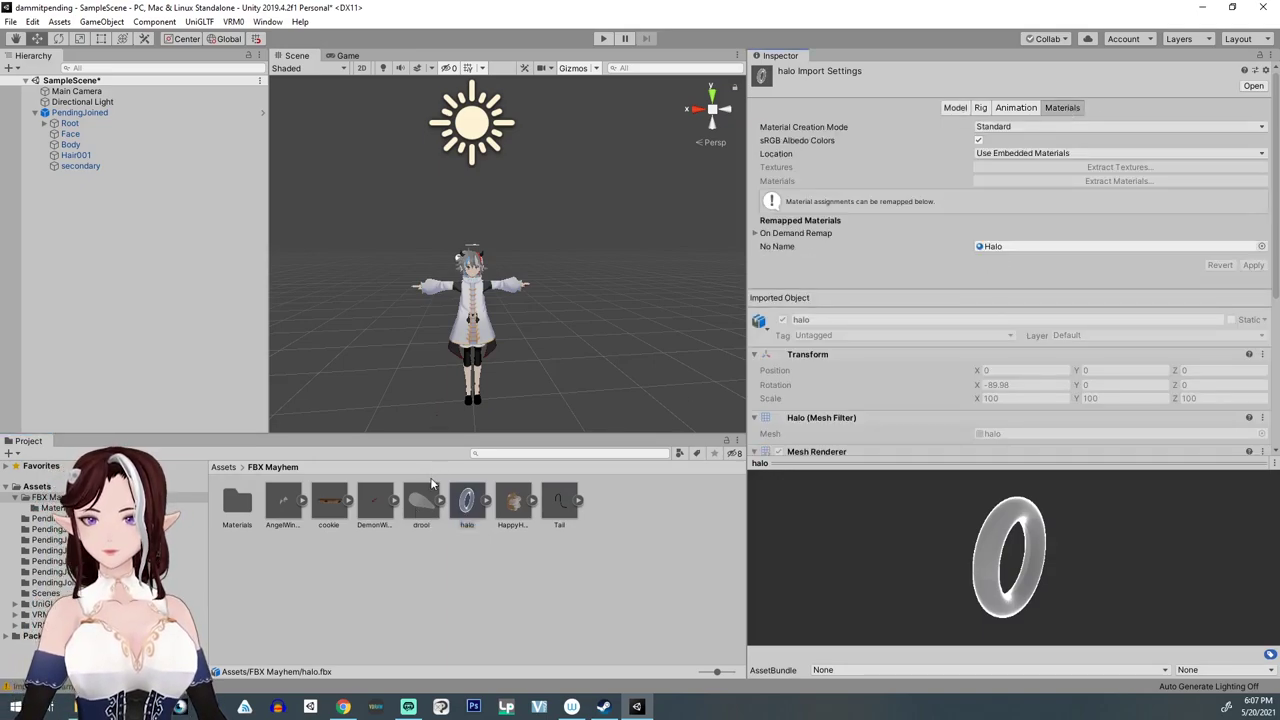
{"action": "left_click", "coordinate": [421, 505]}
{"action": "left_click", "coordinate": [376, 517]}
{"action": "left_click", "coordinate": [329, 505]}
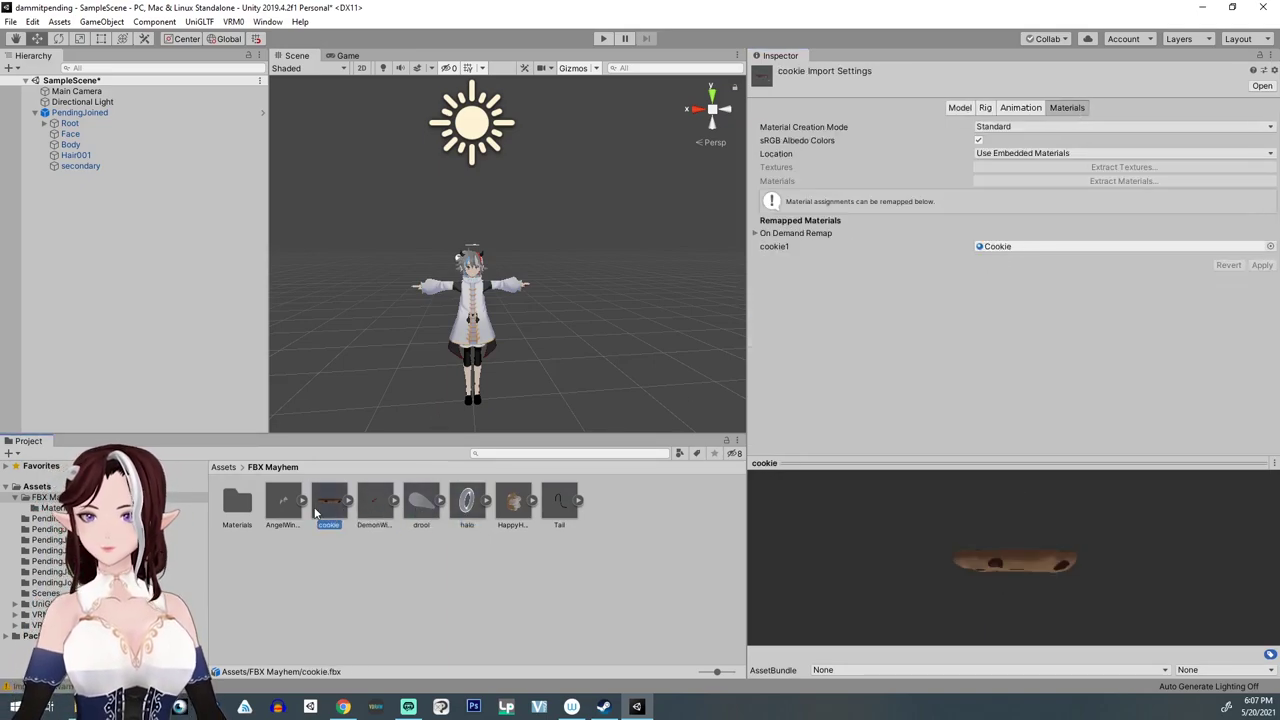
{"action": "left_click", "coordinate": [283, 505]}
Step: Create a new material in the FBX Mayhem Materials folder with its default name and assign the Thumbnail texture as its Albedo
{"action": "double_click", "coordinate": [238, 500]}
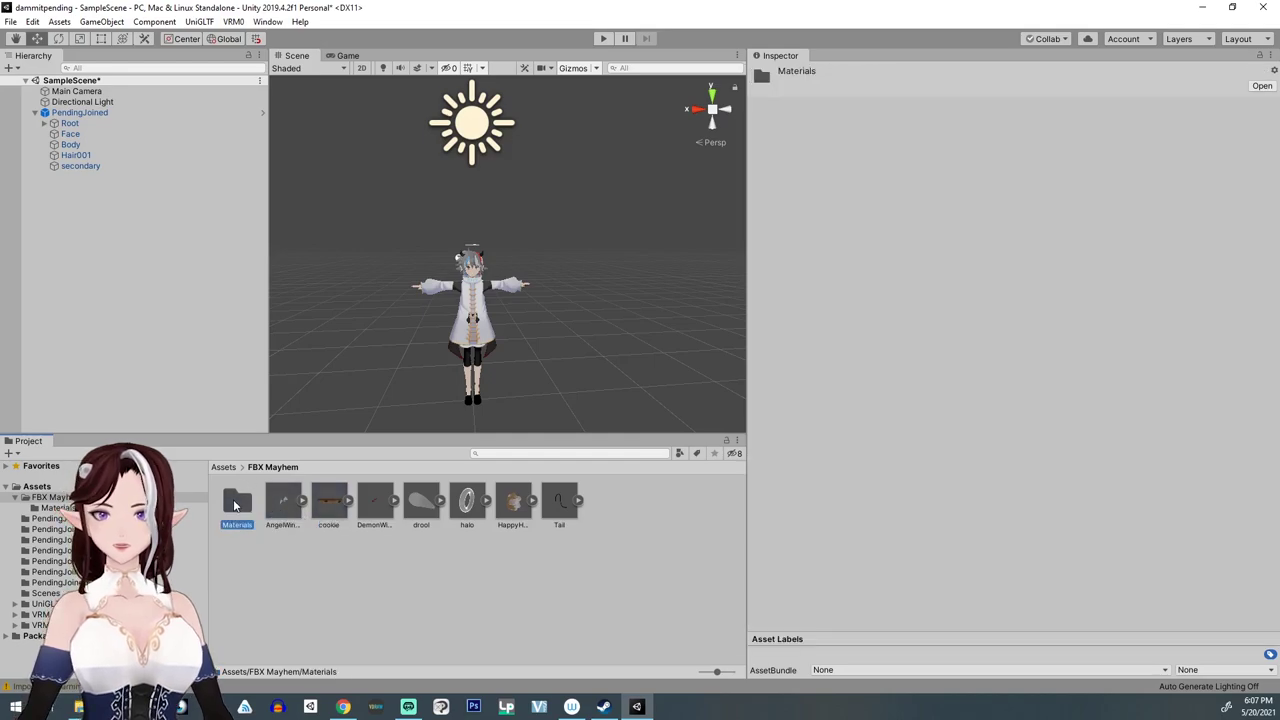
{"action": "right_click", "coordinate": [571, 584]}
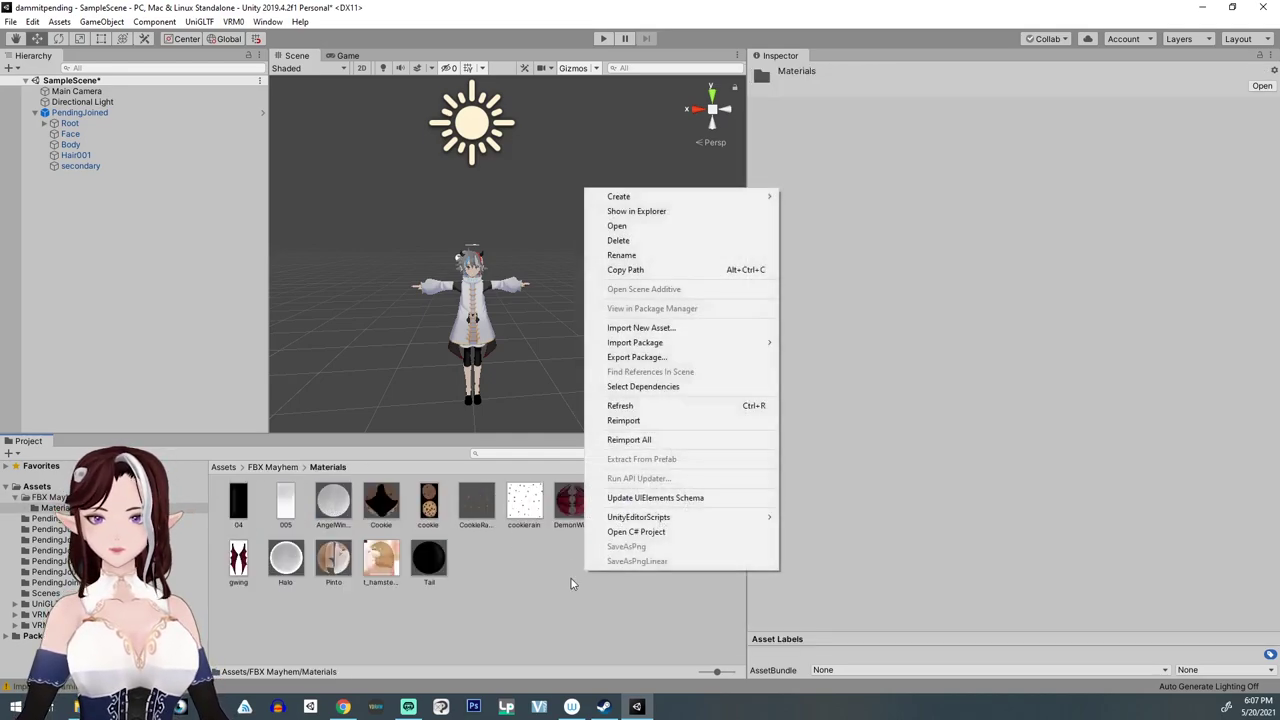
{"action": "mouse_move", "coordinate": [687, 202]}
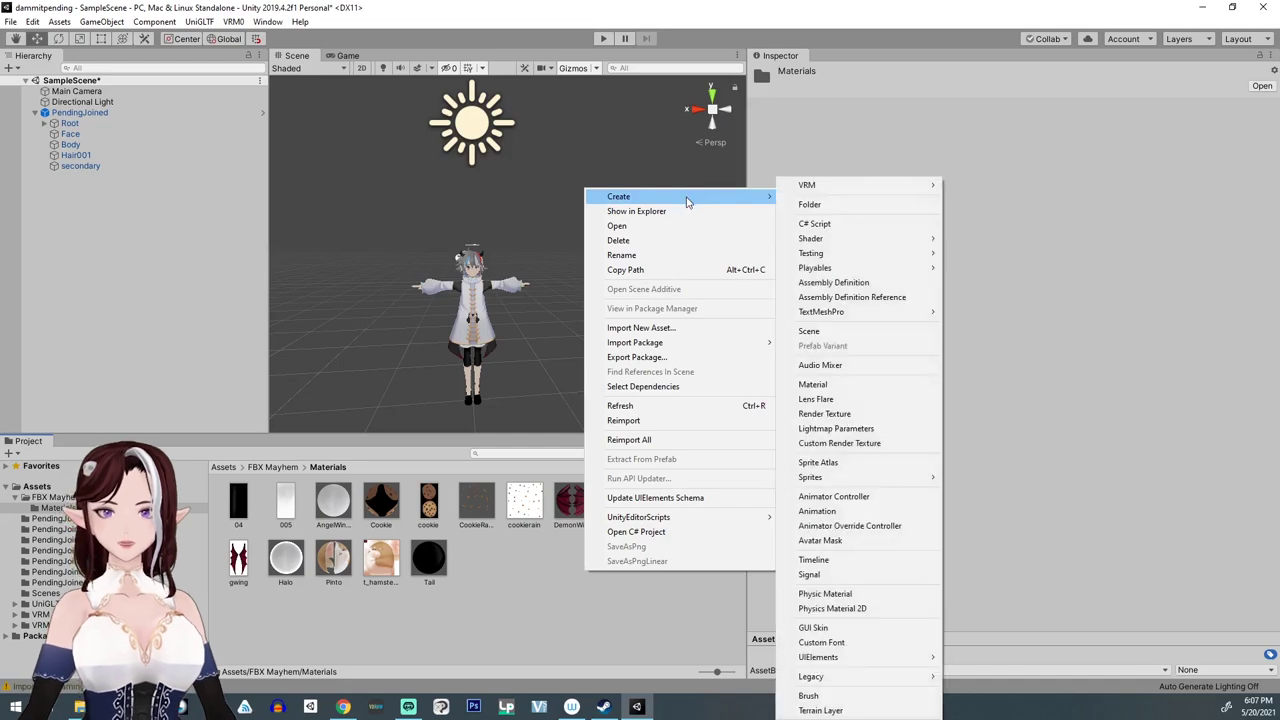
{"action": "left_click", "coordinate": [838, 388]}
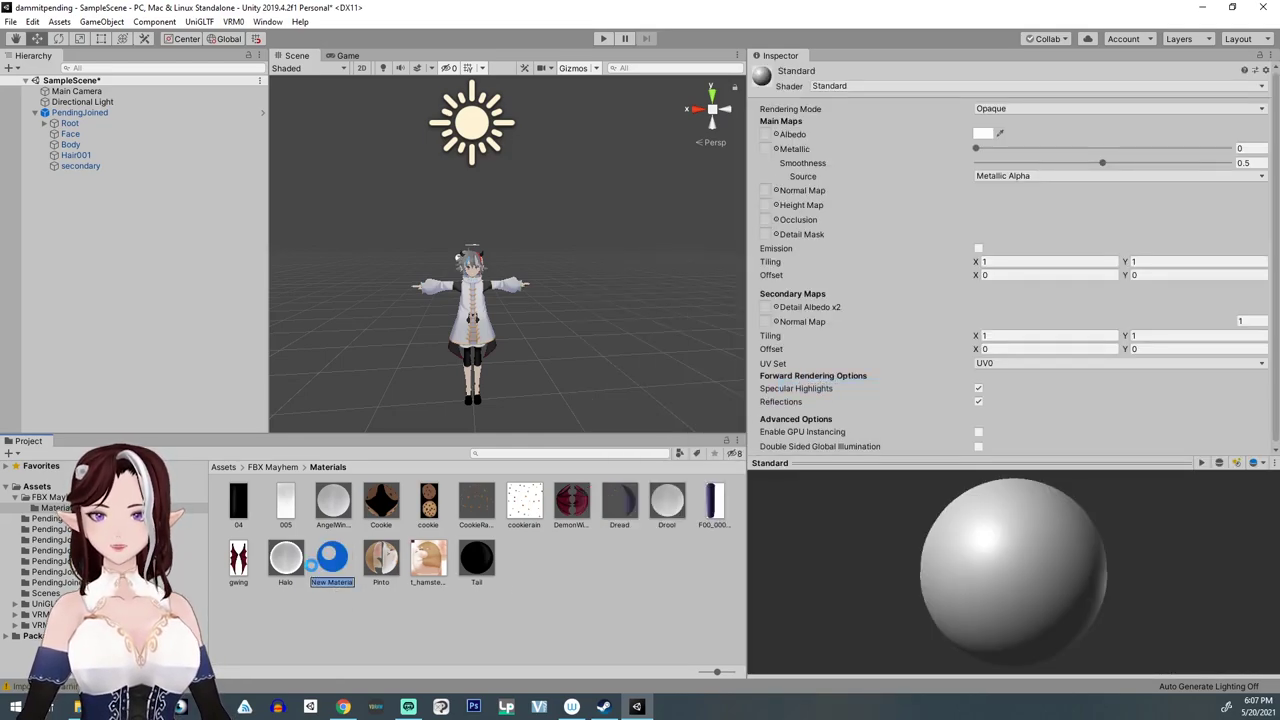
{"action": "key", "text": "Return"}
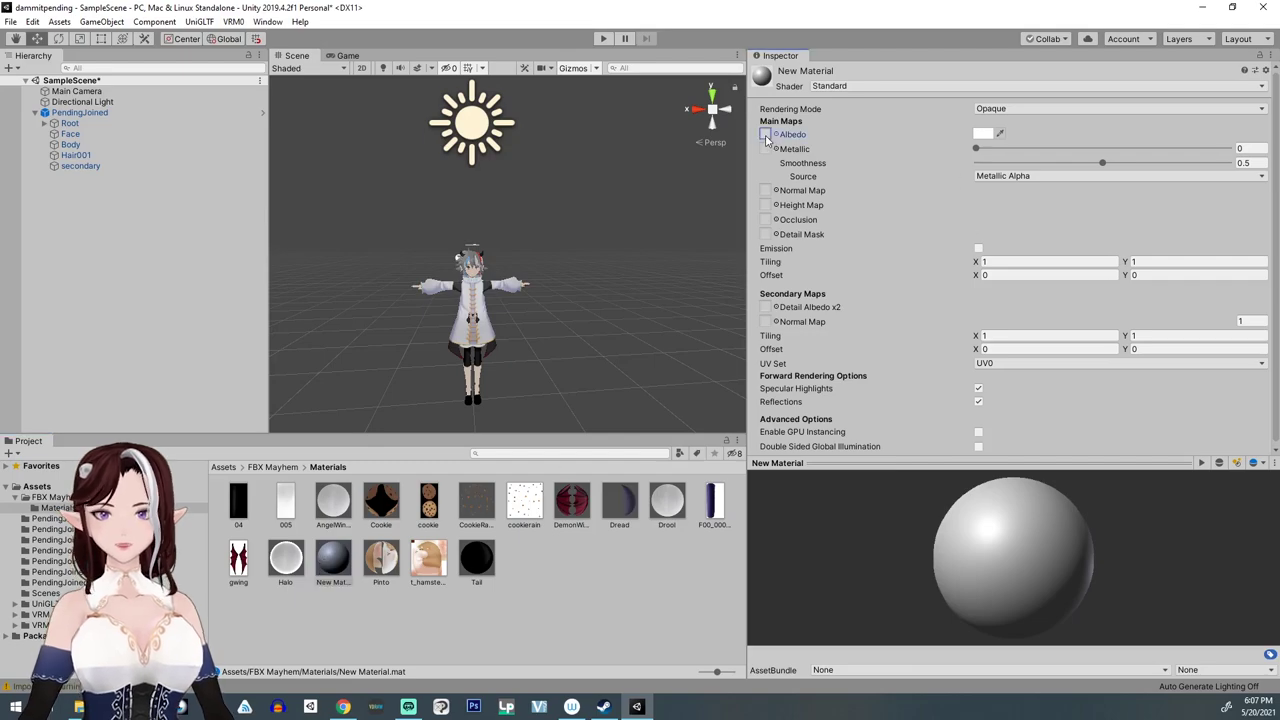
{"action": "left_click", "coordinate": [766, 134]}
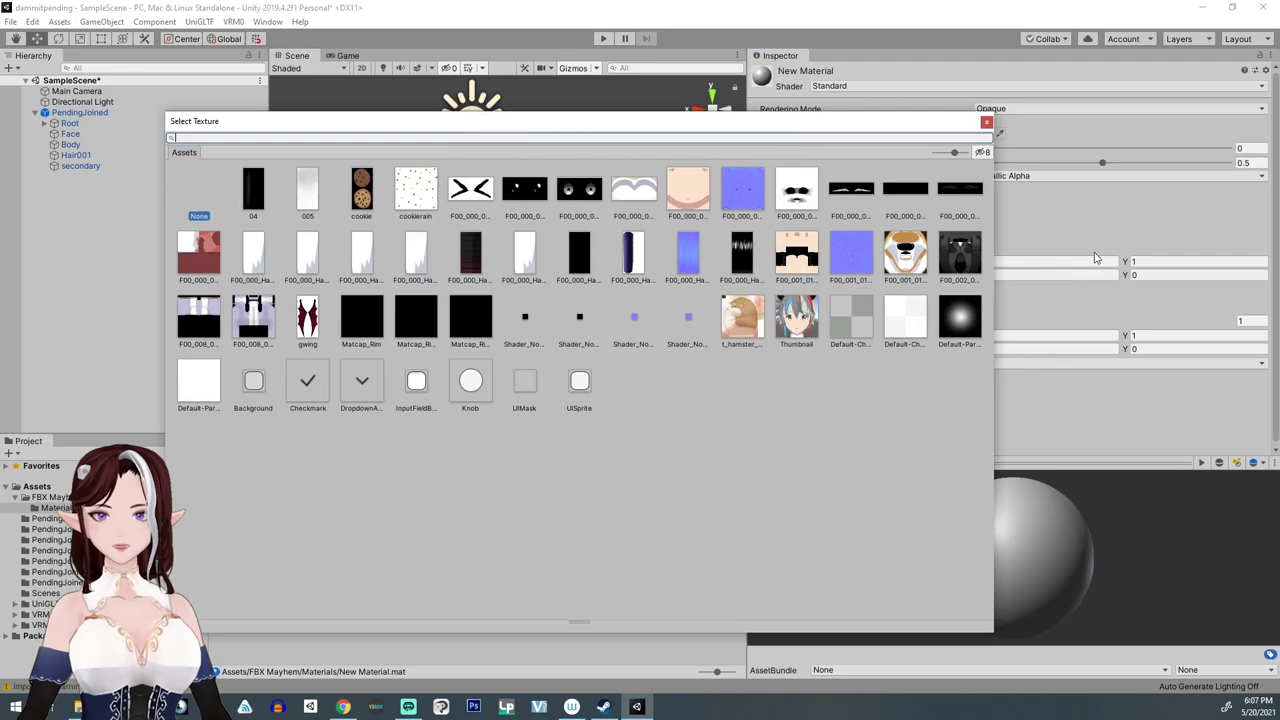
{"action": "double_click", "coordinate": [797, 318]}
{"action": "left_click_drag", "start_coordinate": [1073, 618], "coordinate": [1170, 568]}
Step: Switch the new material's shader to VRM/MToon and set its Rendering Type to Cutout, keeping Cull Mode at Back
{"action": "left_click", "coordinate": [826, 90]}
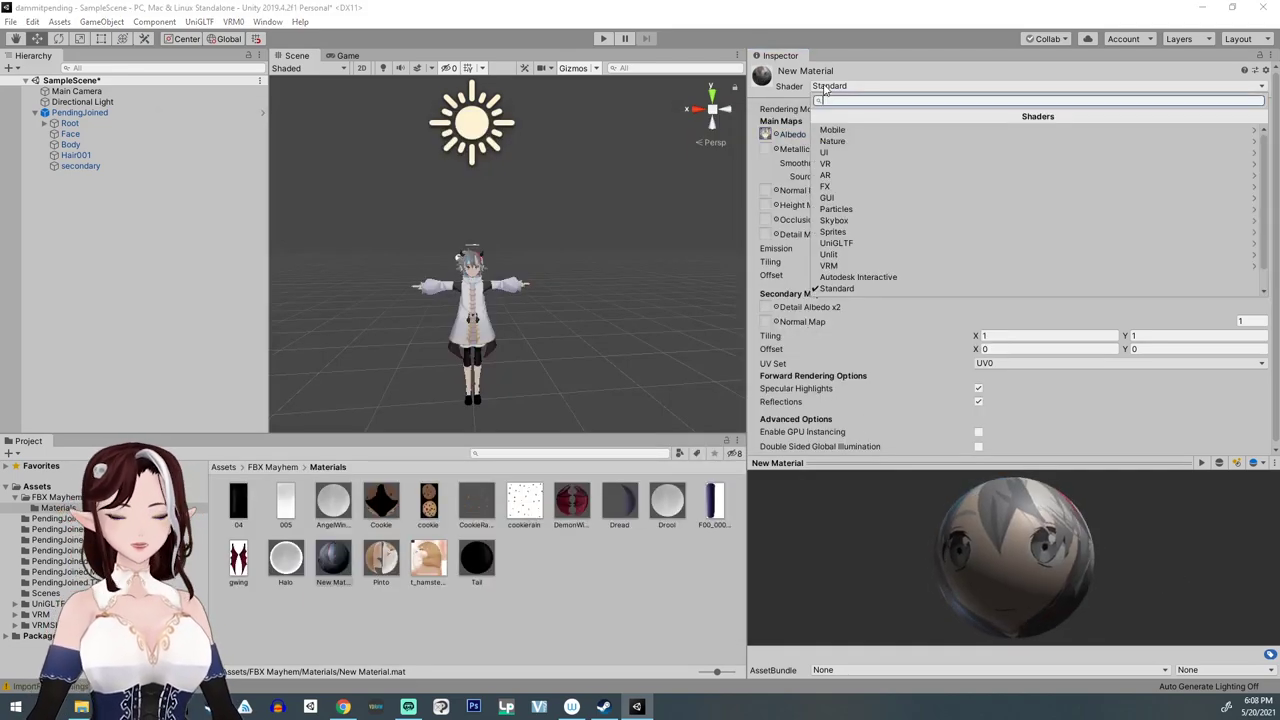
{"action": "left_click", "coordinate": [826, 266]}
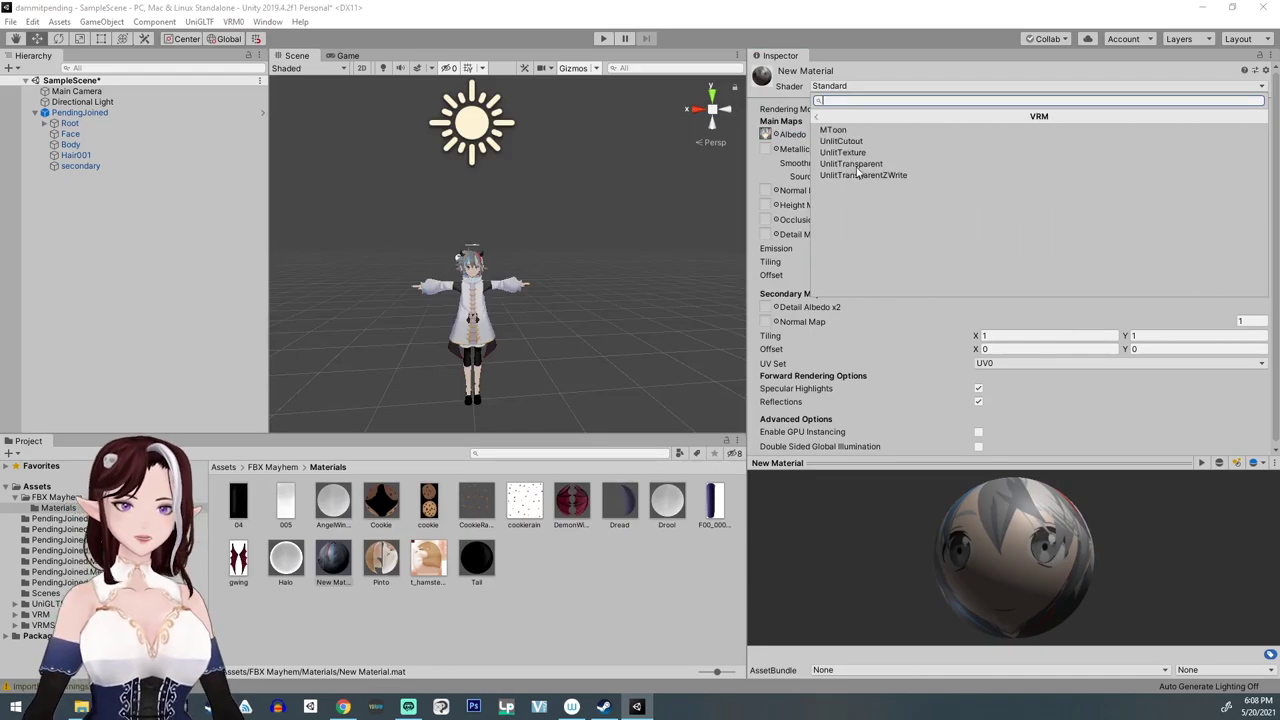
{"action": "left_click", "coordinate": [836, 131]}
{"action": "left_click_drag", "start_coordinate": [928, 548], "coordinate": [1083, 572]}
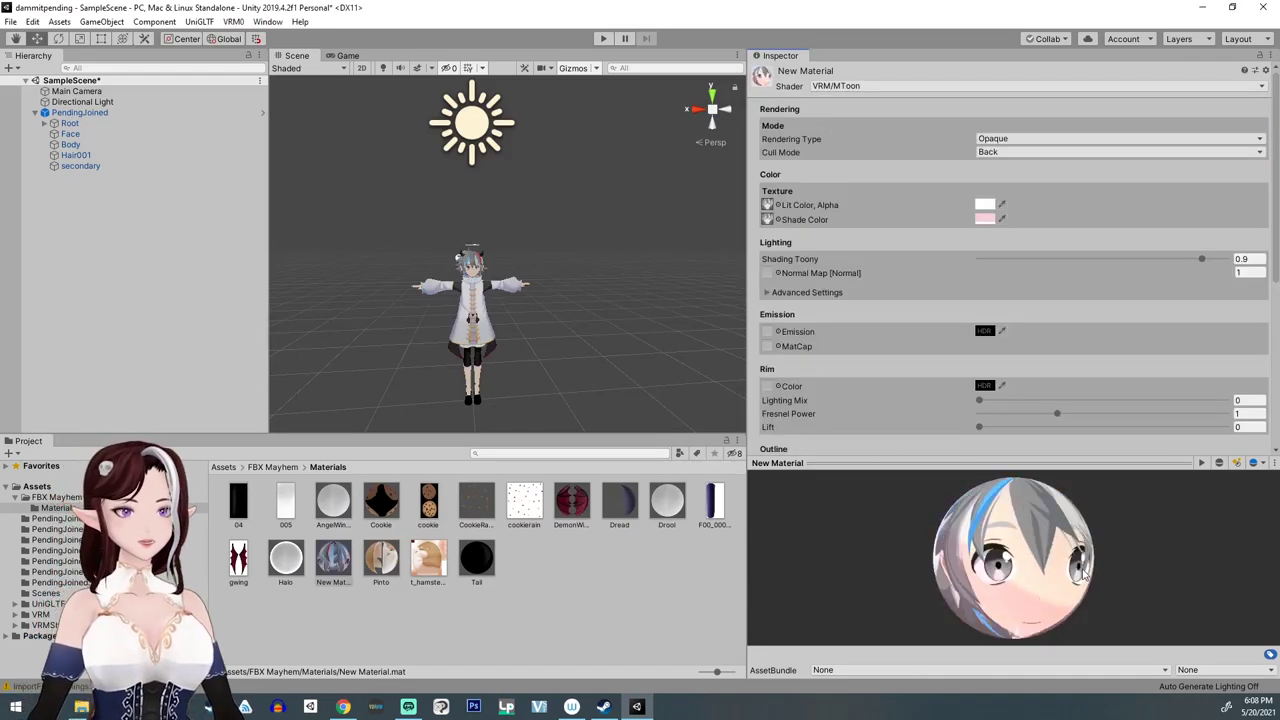
{"action": "left_click", "coordinate": [1020, 139]}
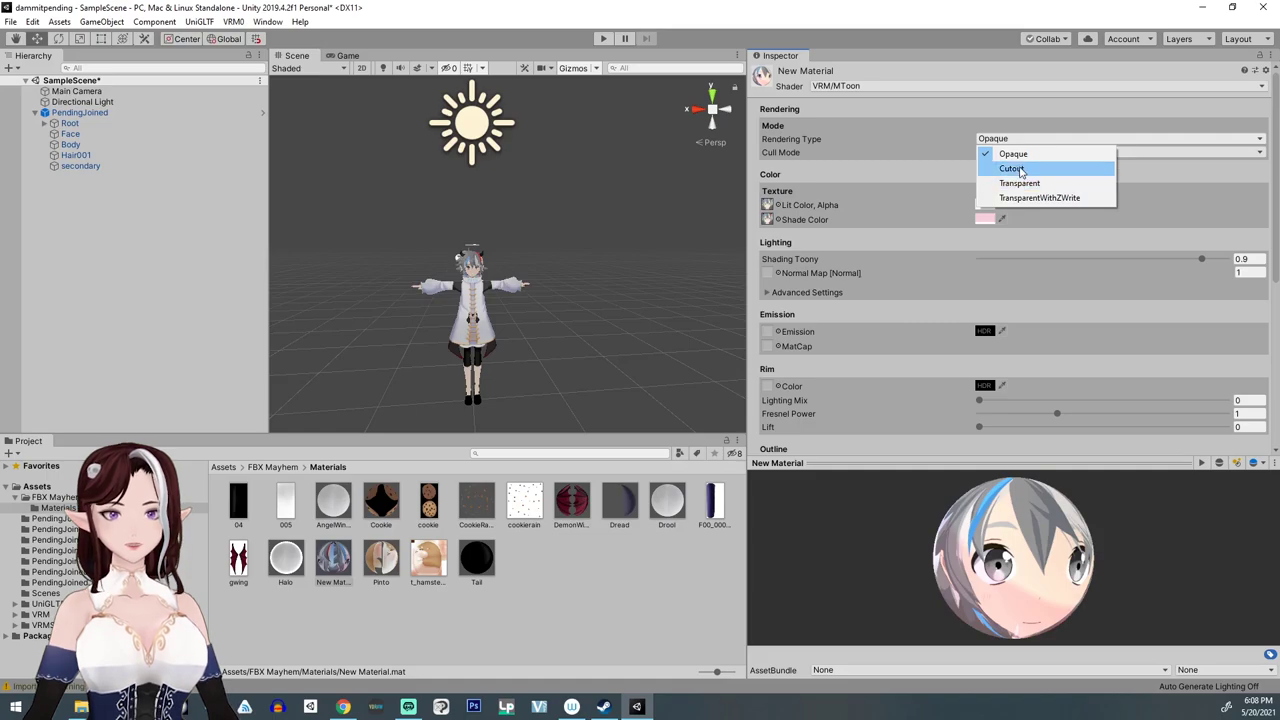
{"action": "left_click", "coordinate": [1020, 168]}
{"action": "left_click_drag", "start_coordinate": [1002, 578], "coordinate": [1070, 430]}
{"action": "left_click", "coordinate": [1000, 153]}
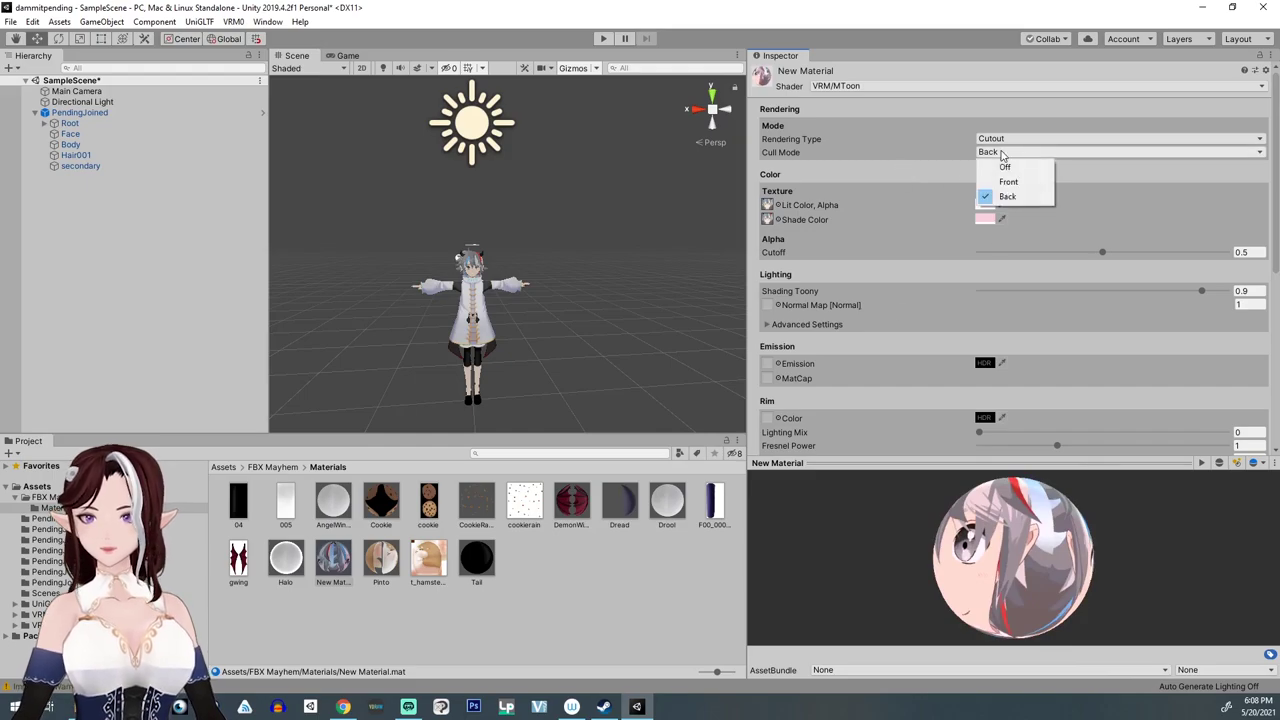
{"action": "left_click", "coordinate": [855, 162]}
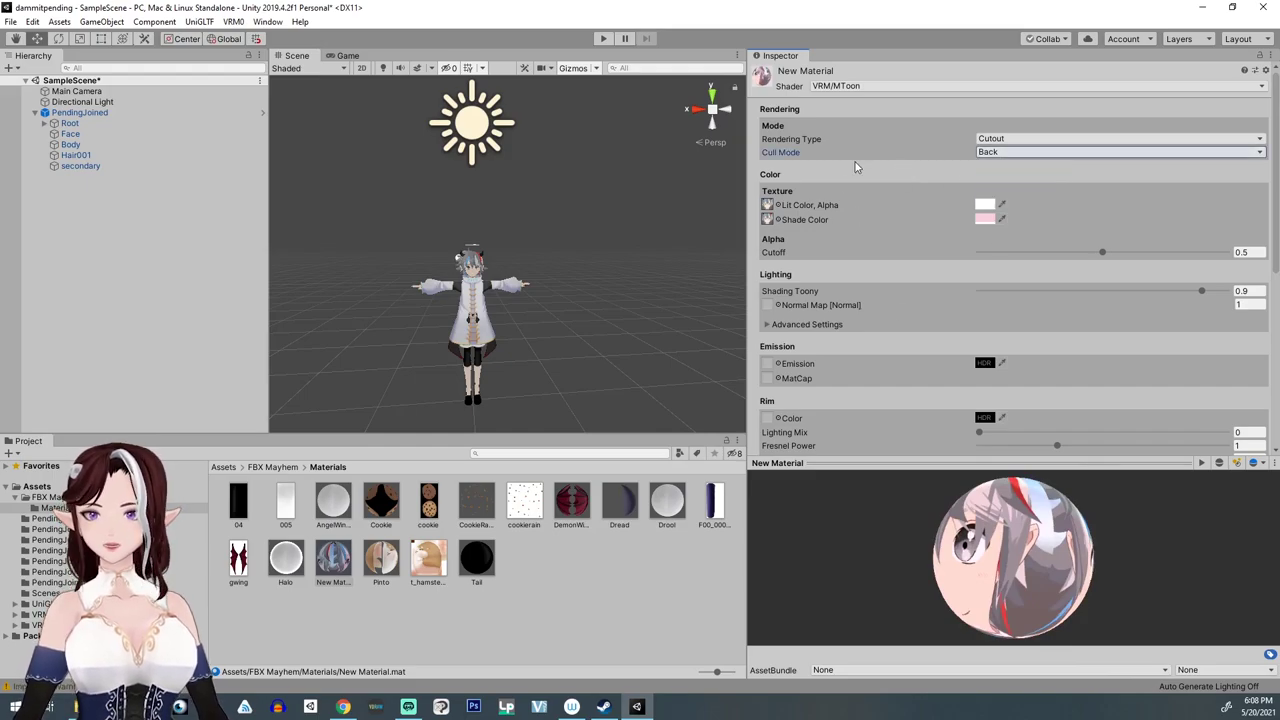
Step: Try a near-black Lit Color (191313) on the new material, then restore the original white
{"action": "left_click", "coordinate": [985, 204]}
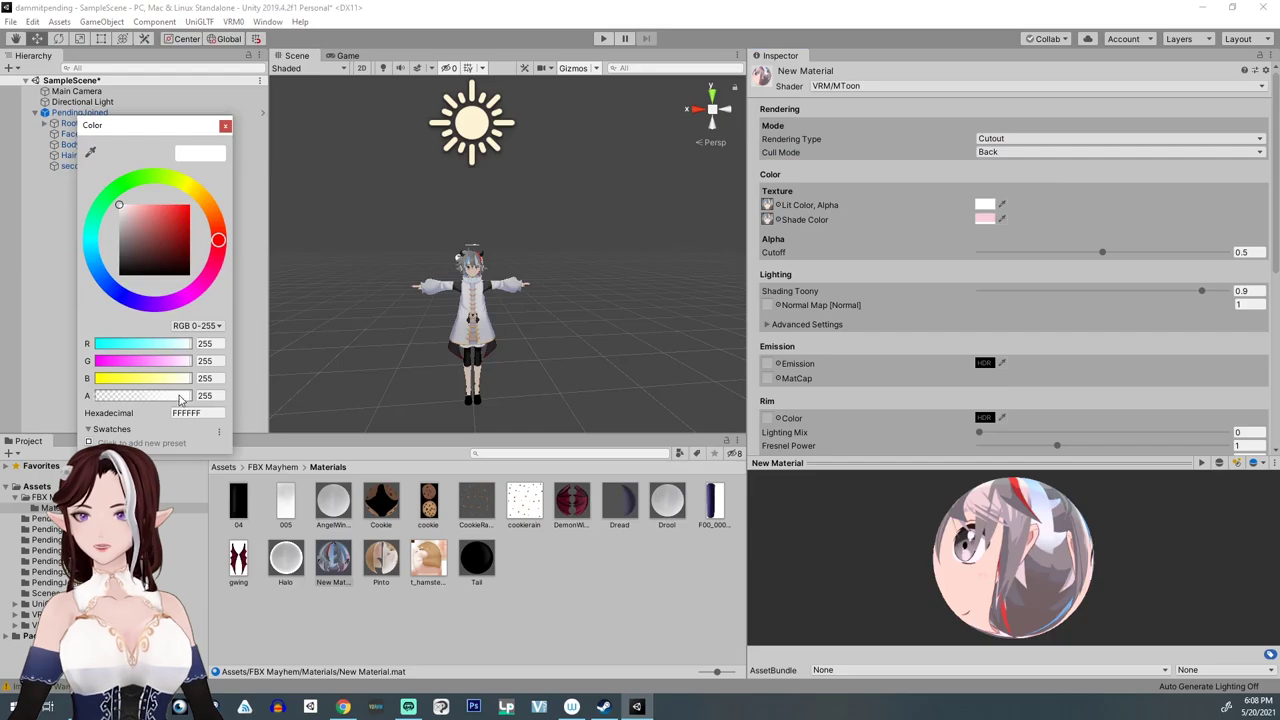
{"action": "left_click", "coordinate": [135, 268]}
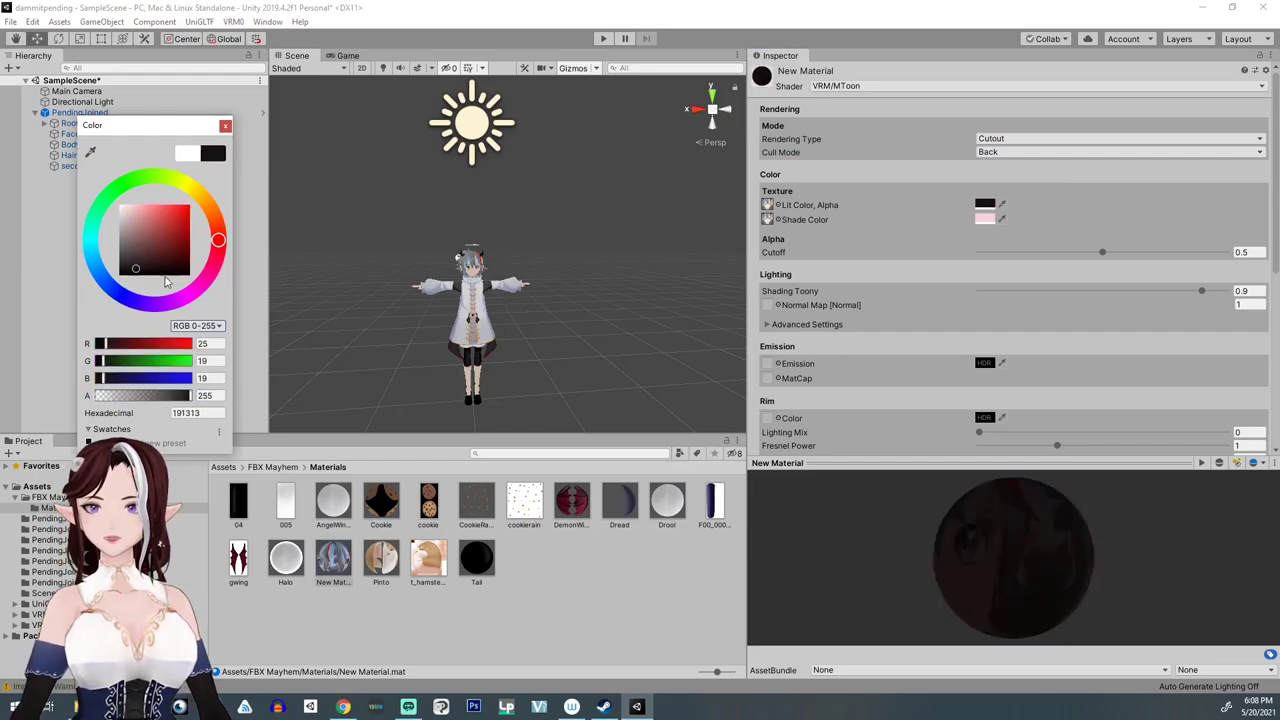
{"action": "left_click", "coordinate": [186, 153]}
{"action": "left_click", "coordinate": [225, 126]}
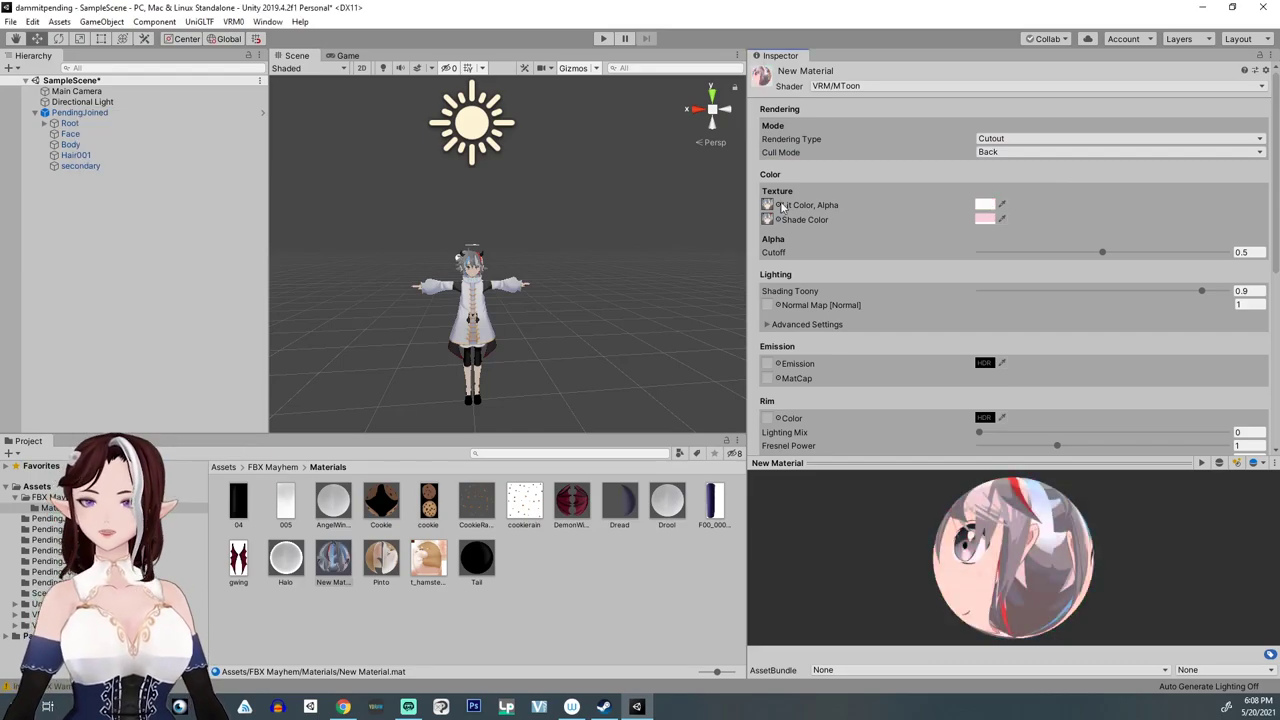
Step: Set the new material's Shade Color to white (FFFFFF) and rotate the preview sphere to check the shading
{"action": "left_click", "coordinate": [988, 220]}
{"action": "mouse_move", "coordinate": [155, 245]}
{"action": "left_mouse_down"}
{"action": "mouse_move", "coordinate": [151, 263]}
{"action": "mouse_move", "coordinate": [205, 257]}
{"action": "mouse_move", "coordinate": [135, 212]}
{"action": "mouse_move", "coordinate": [82, 323]}
{"action": "mouse_move", "coordinate": [119, 205]}
{"action": "left_mouse_up"}
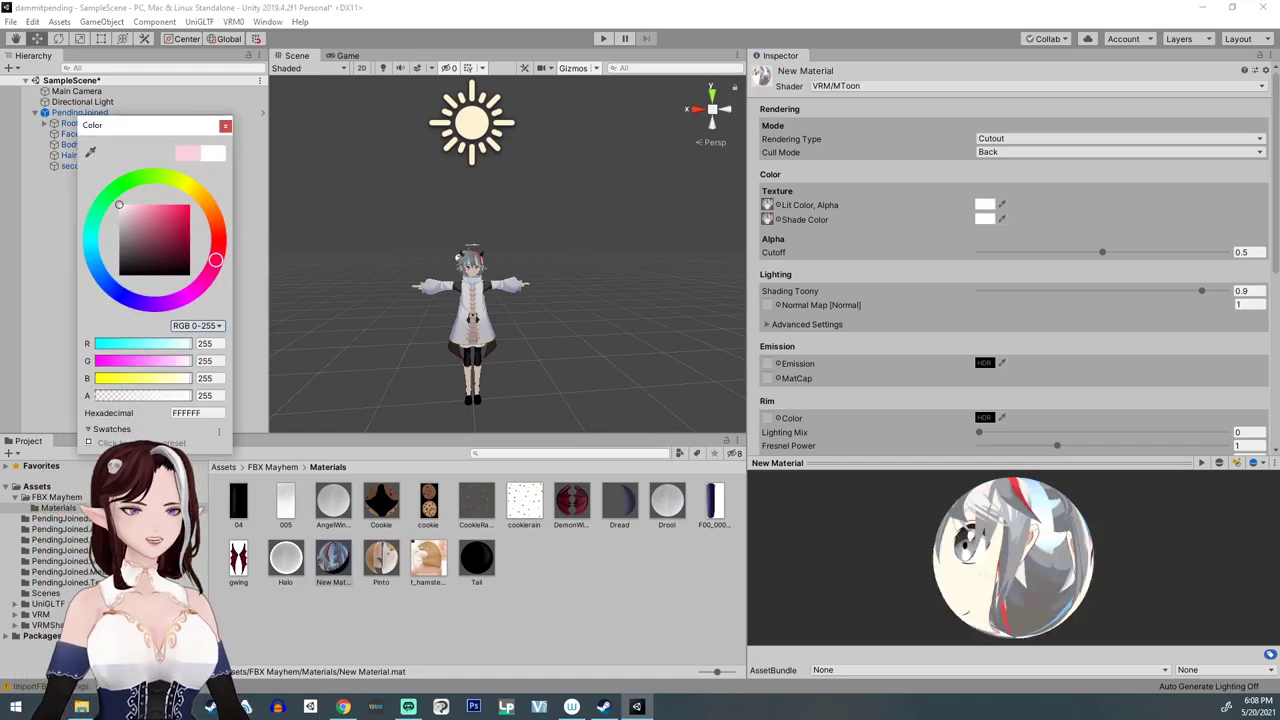
{"action": "left_click", "coordinate": [225, 127]}
{"action": "left_click_drag", "start_coordinate": [995, 568], "coordinate": [1120, 580]}
Step: Replace the new material's Lit Color texture with the dark striped F00_000 texture and inspect it on the preview sphere
{"action": "left_click", "coordinate": [778, 206]}
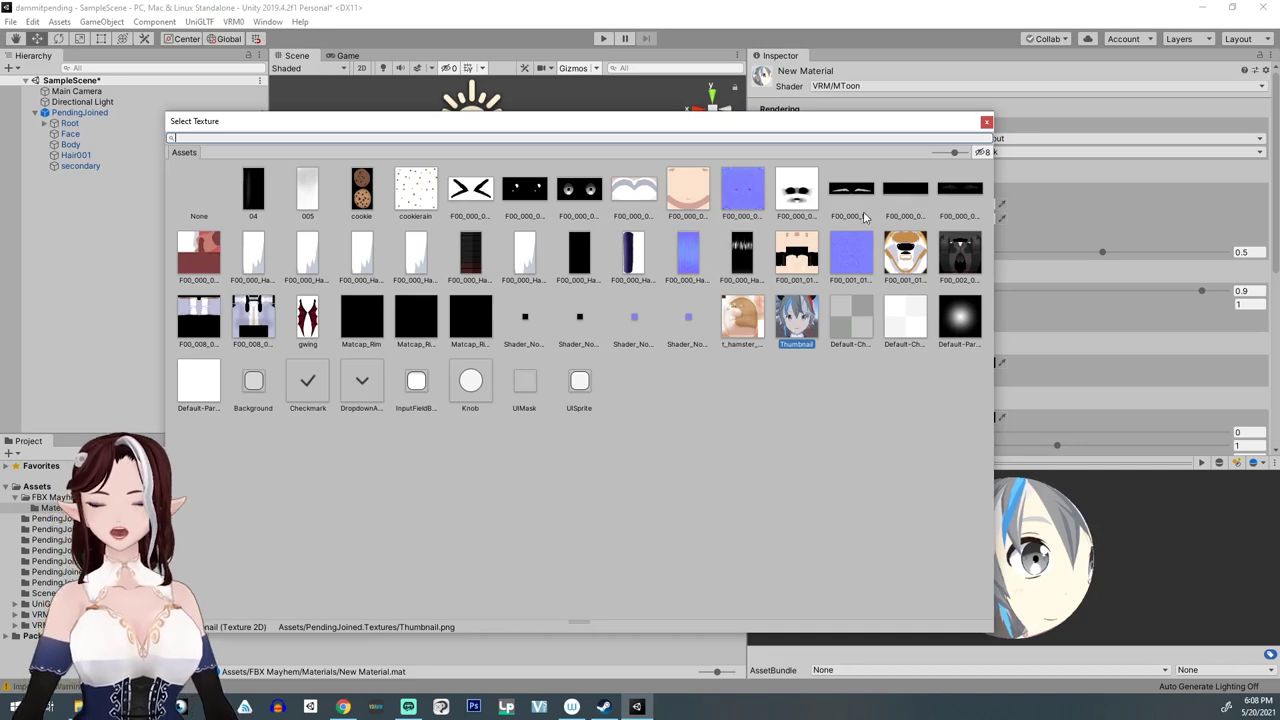
{"action": "double_click", "coordinate": [465, 262]}
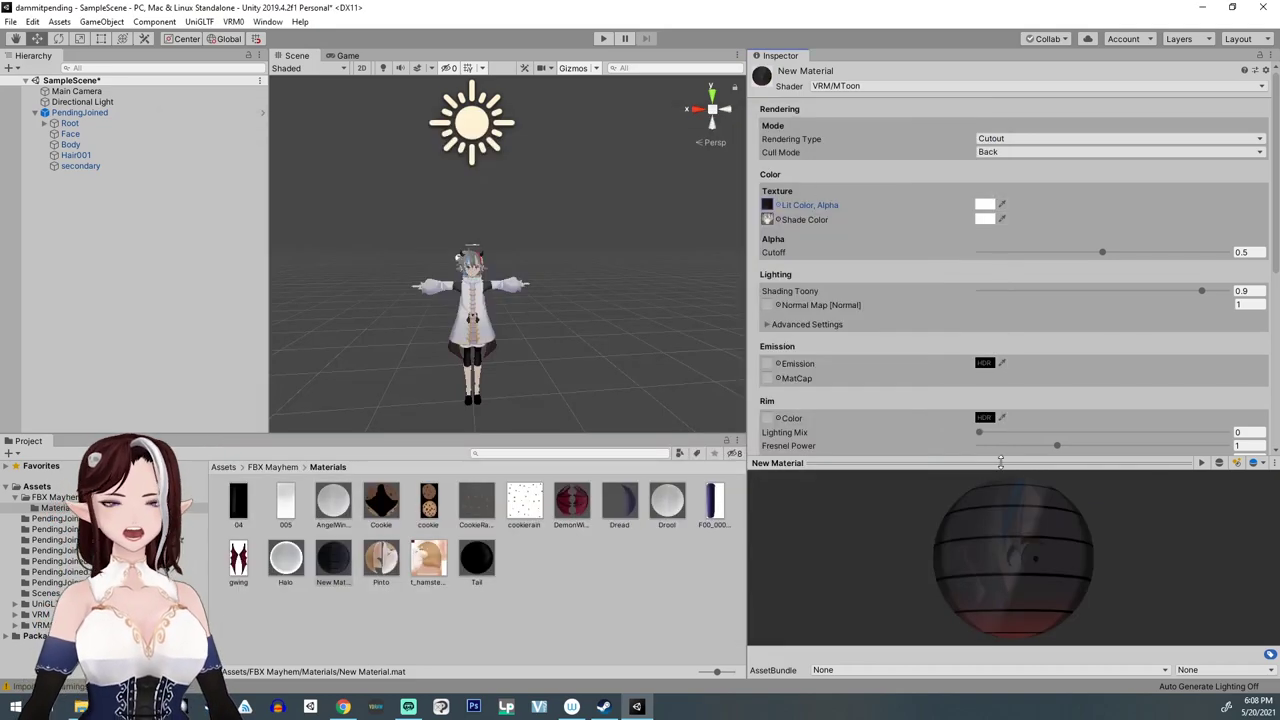
{"action": "left_click_drag", "start_coordinate": [1075, 583], "coordinate": [26, 600]}
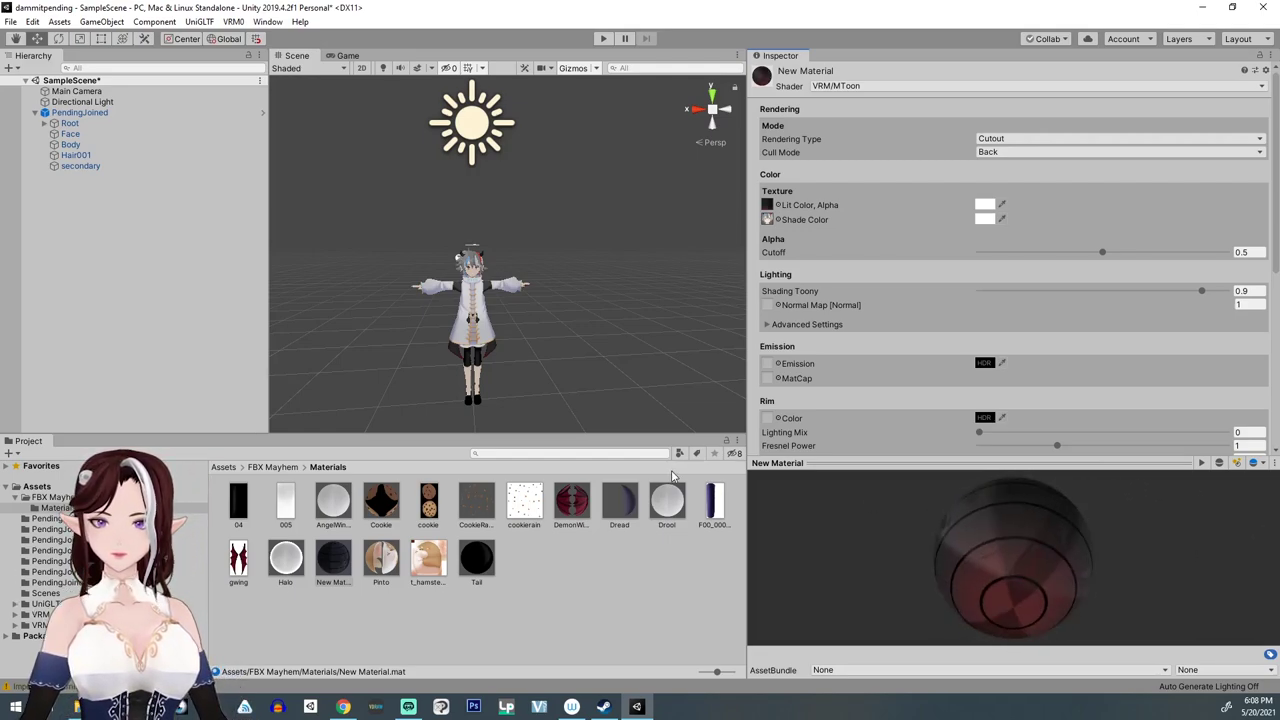
Step: Delete the New Material asset from the FBX Mayhem Materials folder
{"action": "left_click", "coordinate": [248, 596]}
{"action": "left_click", "coordinate": [333, 562]}
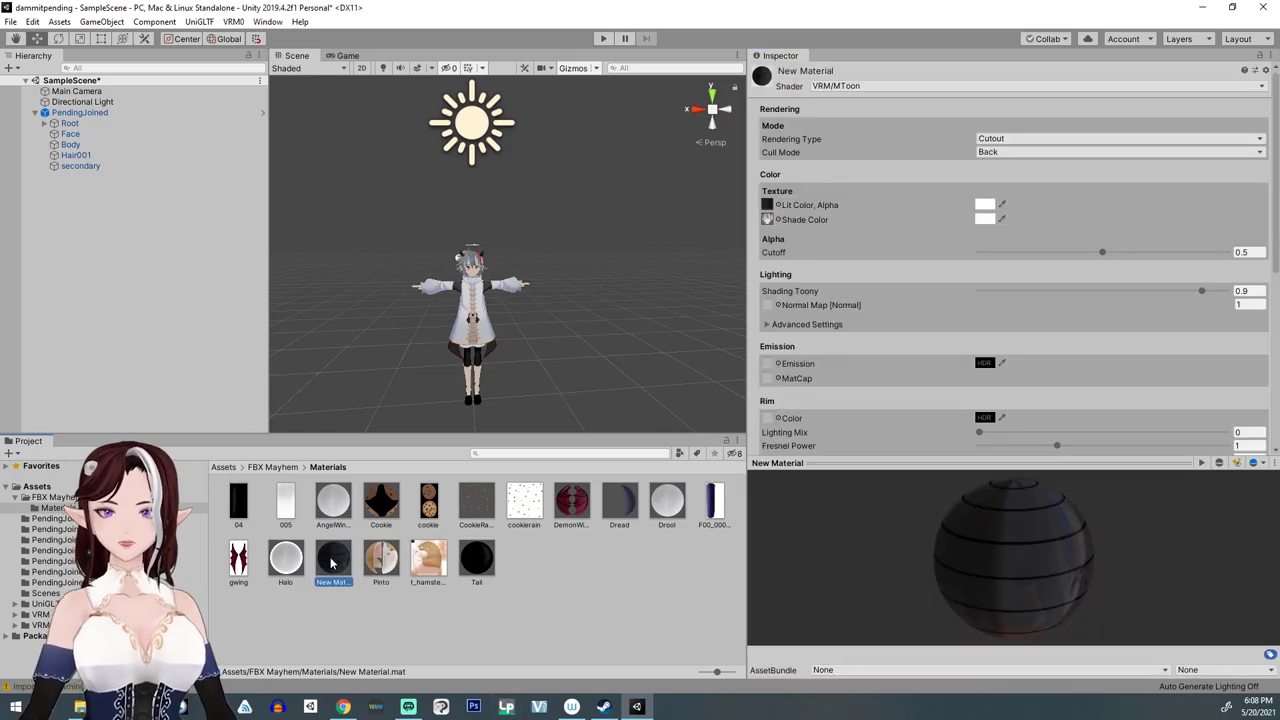
{"action": "key", "text": "Delete"}
{"action": "left_click", "coordinate": [677, 380]}
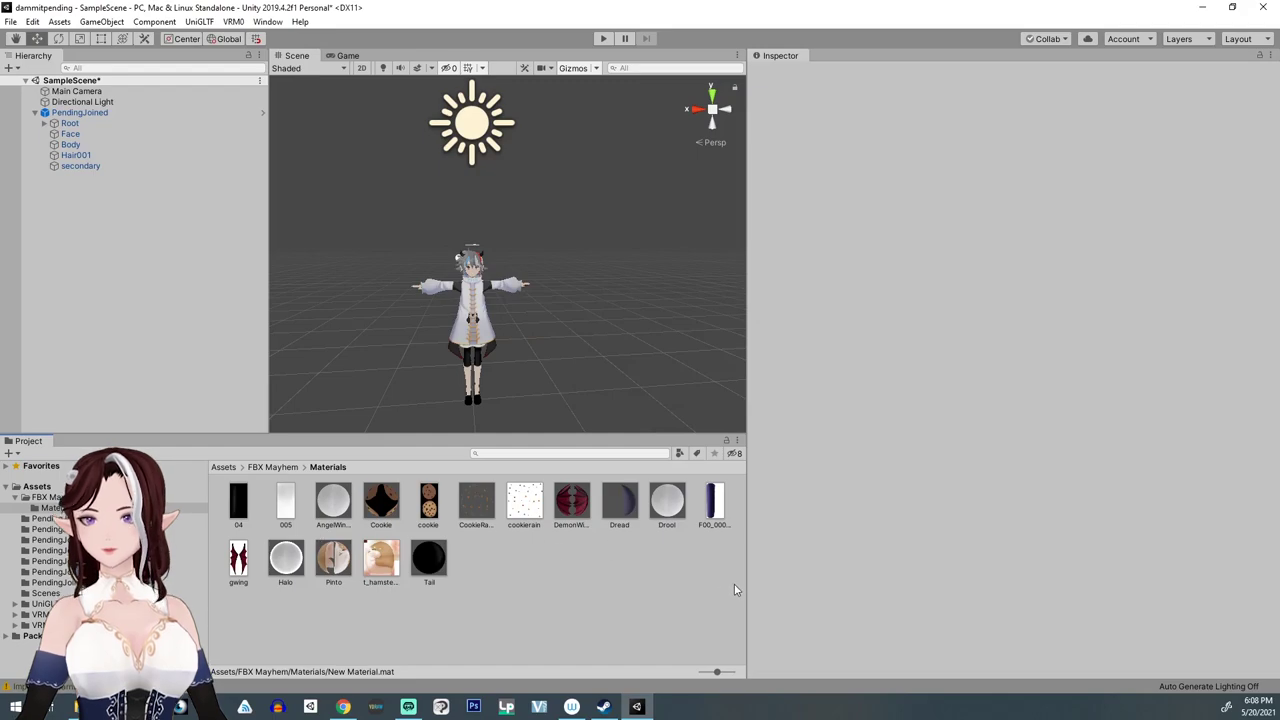
Step: Return to the FBX Mayhem folder, then frame the PendingJoined avatar in a taller Scene view
{"action": "left_click", "coordinate": [275, 467]}
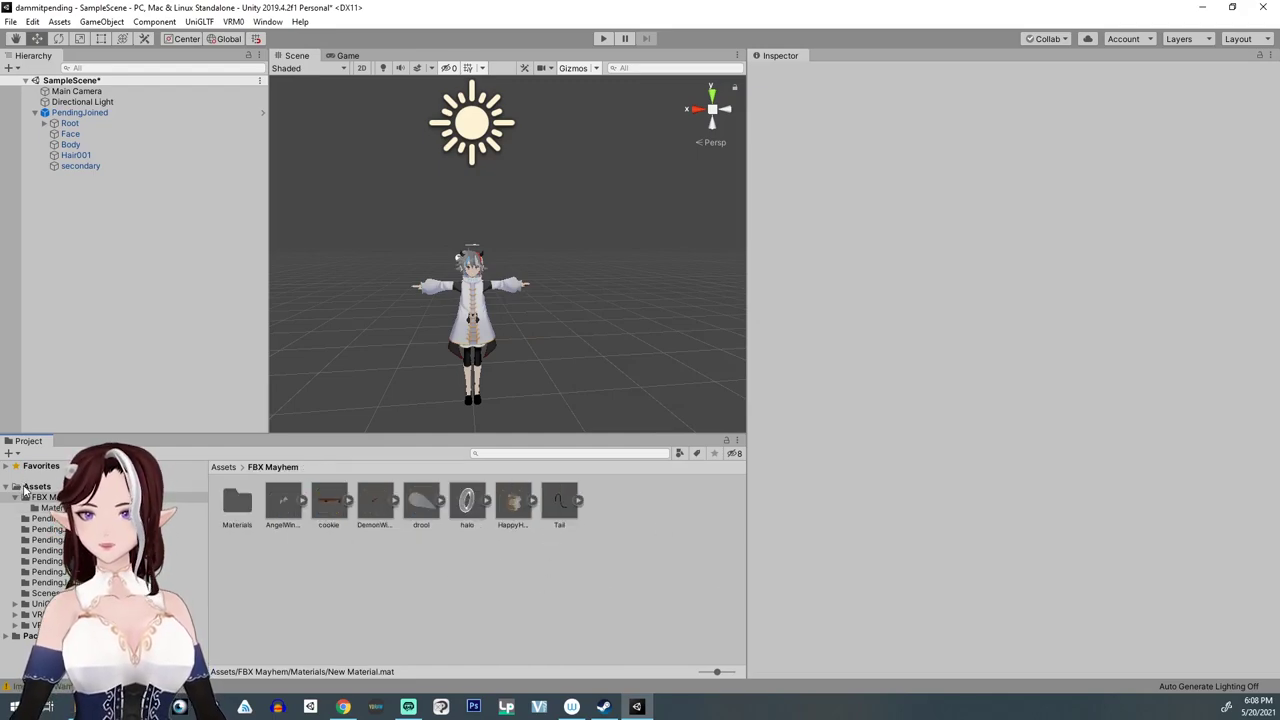
{"action": "left_click", "coordinate": [465, 288]}
{"action": "key", "text": "f"}
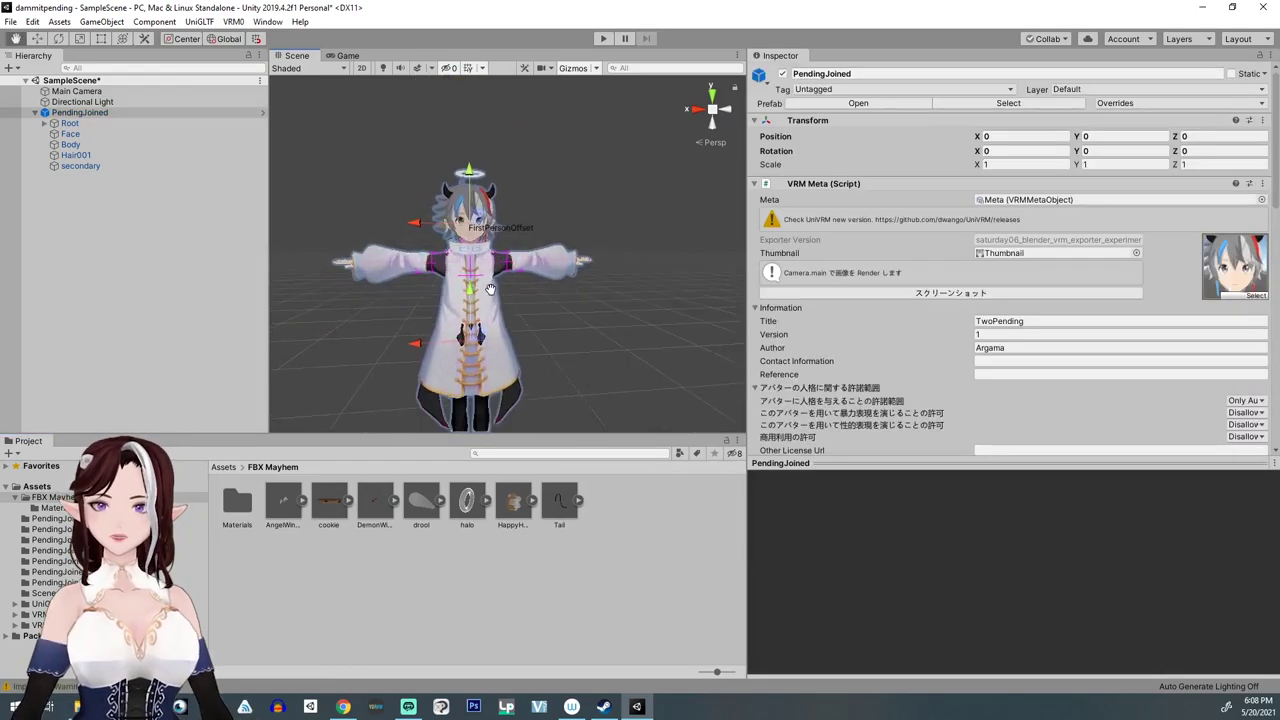
{"action": "left_click_drag", "start_coordinate": [420, 437], "coordinate": [420, 502]}
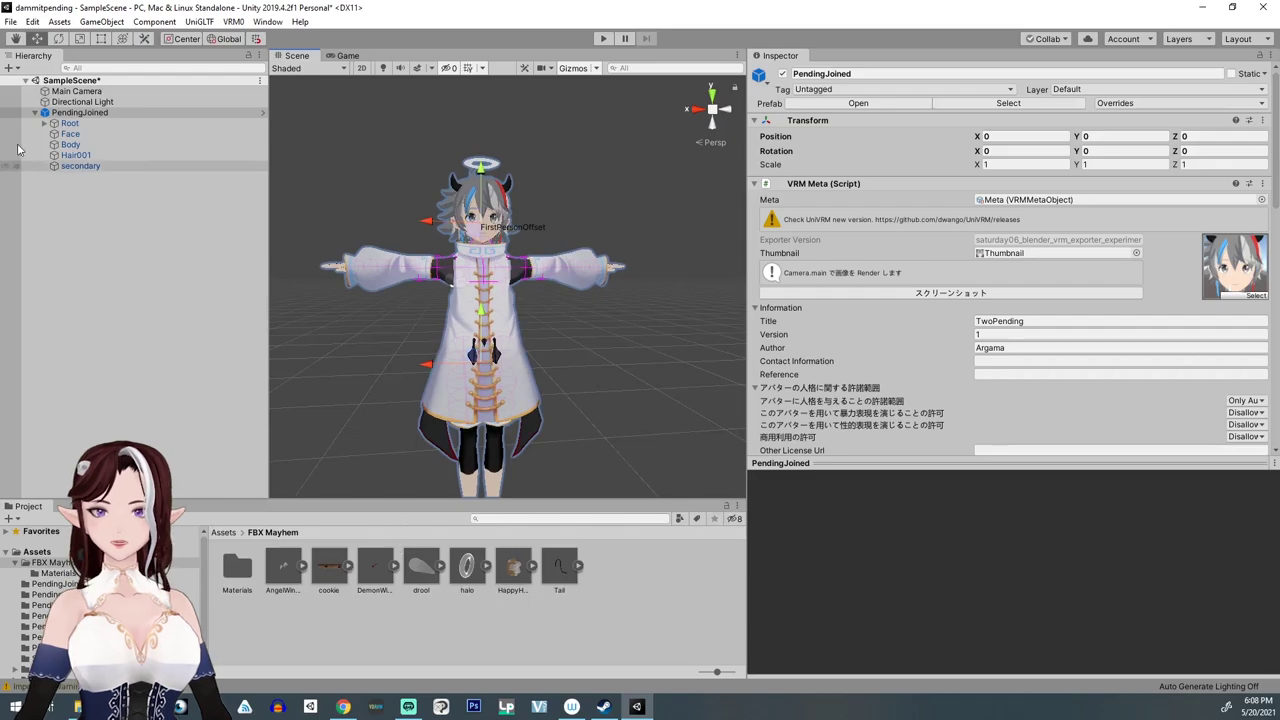
Step: Open the PendingJoined avatar's prefab asset for editing
{"action": "left_click", "coordinate": [64, 113]}
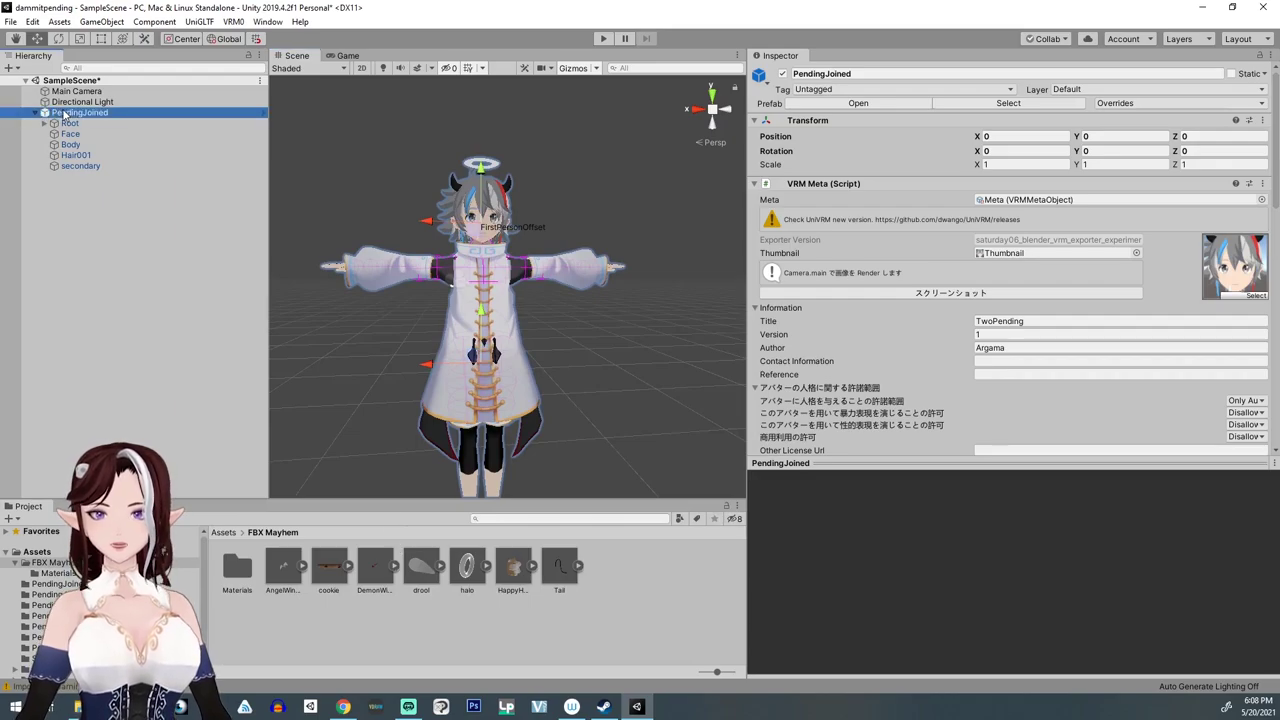
{"action": "left_click", "coordinate": [487, 318]}
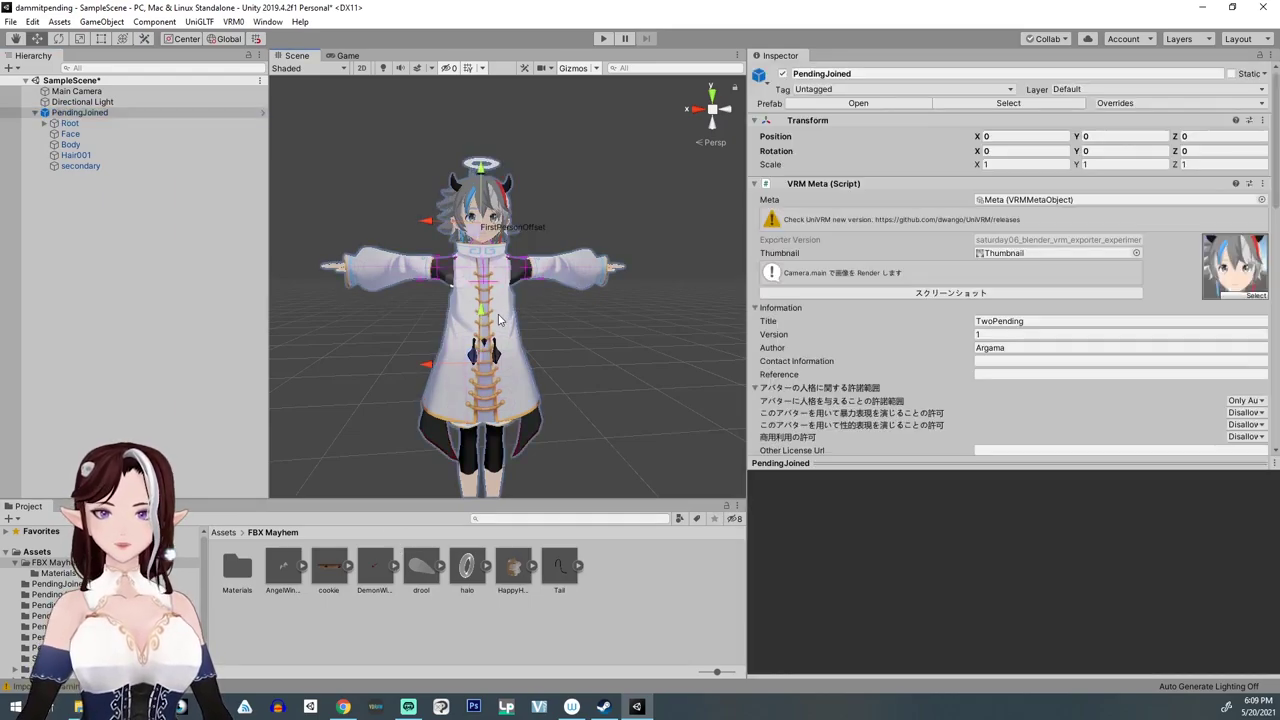
{"action": "right_click_drag", "start_coordinate": [520, 360], "coordinate": [546, 357]}
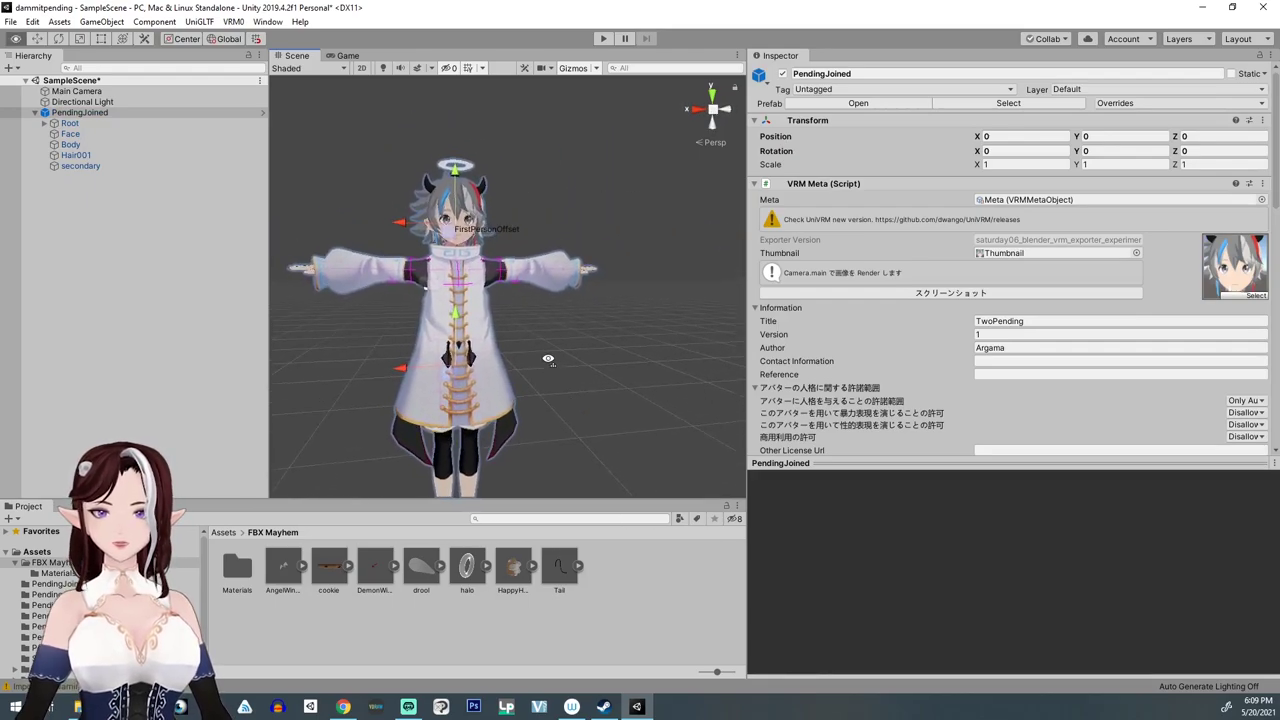
{"action": "right_click", "coordinate": [84, 114]}
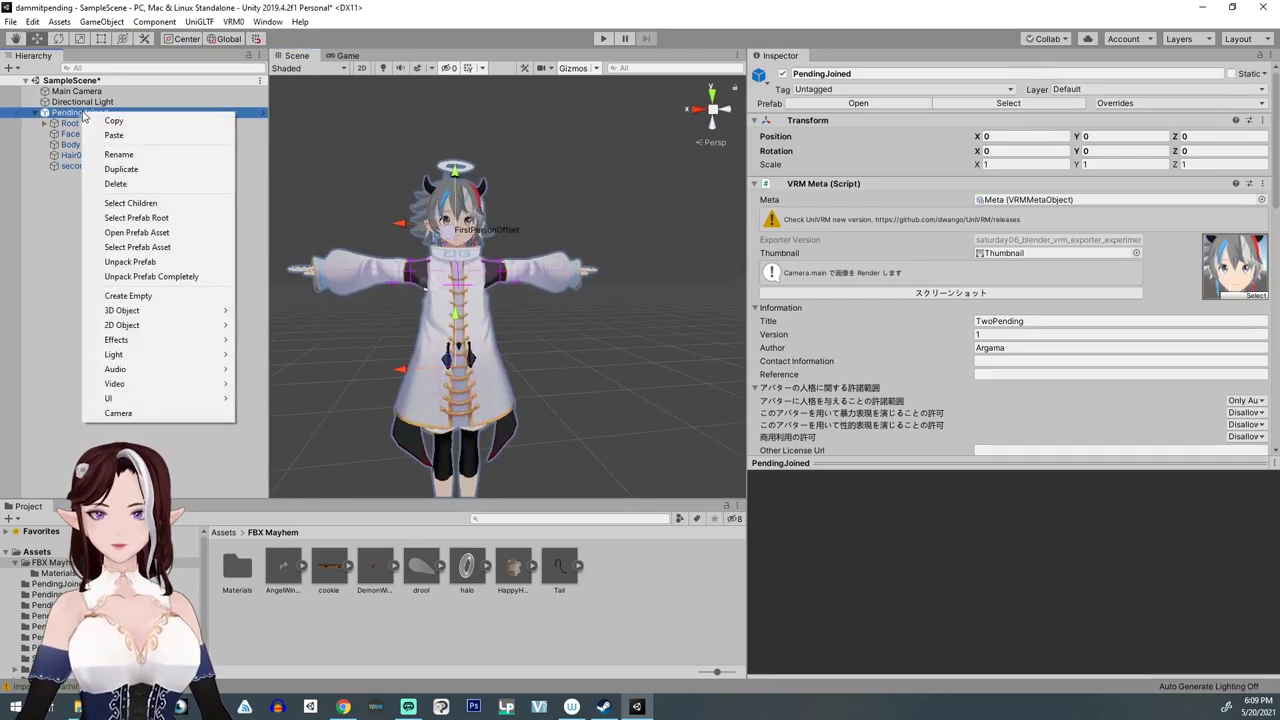
{"action": "left_click", "coordinate": [140, 232]}
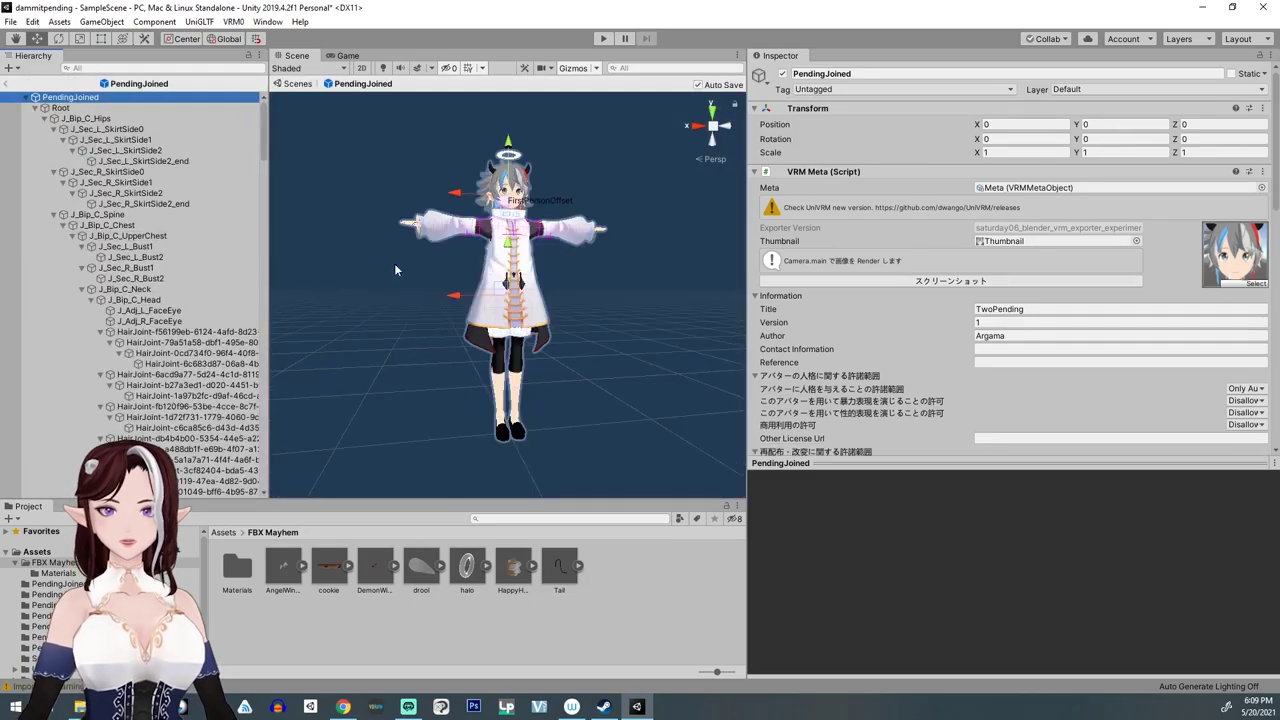
Step: Add the Tail model from FBX Mayhem to the prefab as a child of the J_Bip_Hips bone
{"action": "scroll", "coordinate": [394, 270], "scroll_direction": "up", "scroll_amount": 4}
{"action": "middle_click_drag", "start_coordinate": [394, 270], "coordinate": [371, 405]}
{"action": "right_click_drag", "start_coordinate": [371, 405], "coordinate": [500, 378]}
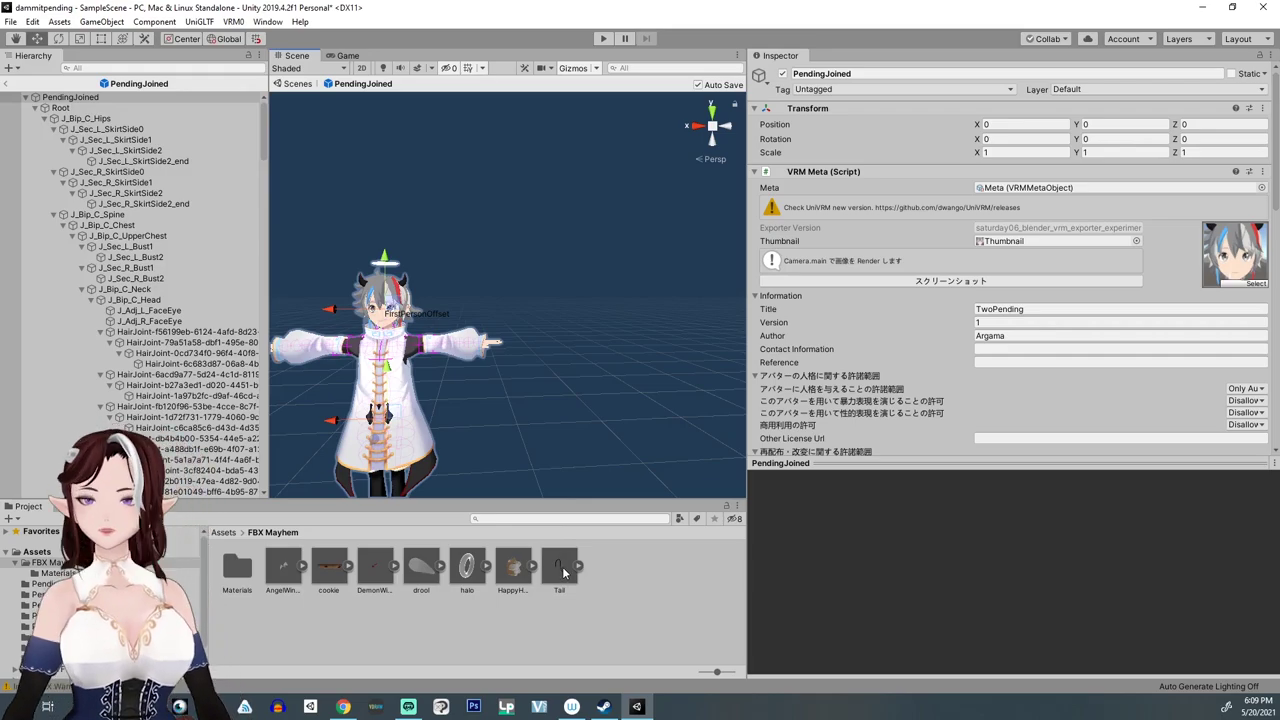
{"action": "left_click_drag", "start_coordinate": [565, 573], "coordinate": [215, 108]}
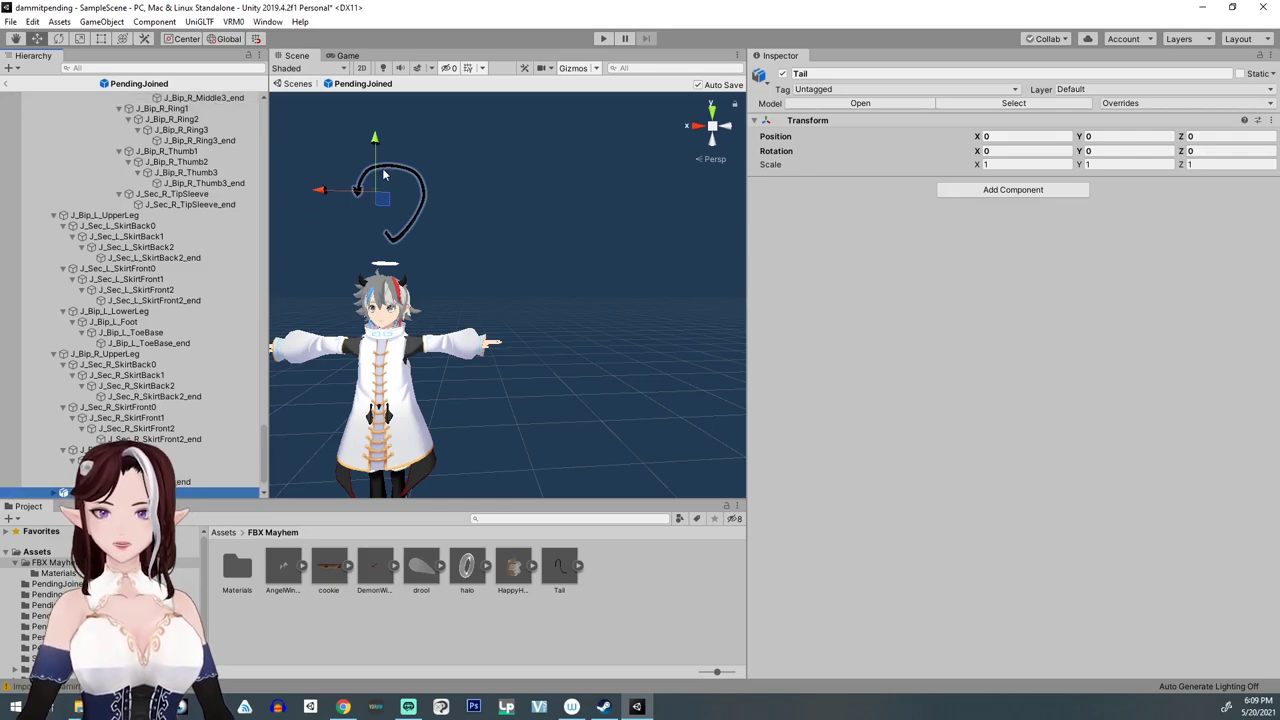
Step: Lower the Tail to a Y position of about -0.893 and check its placement from the avatar's side
{"action": "left_click_drag", "start_coordinate": [375, 140], "coordinate": [376, 287]}
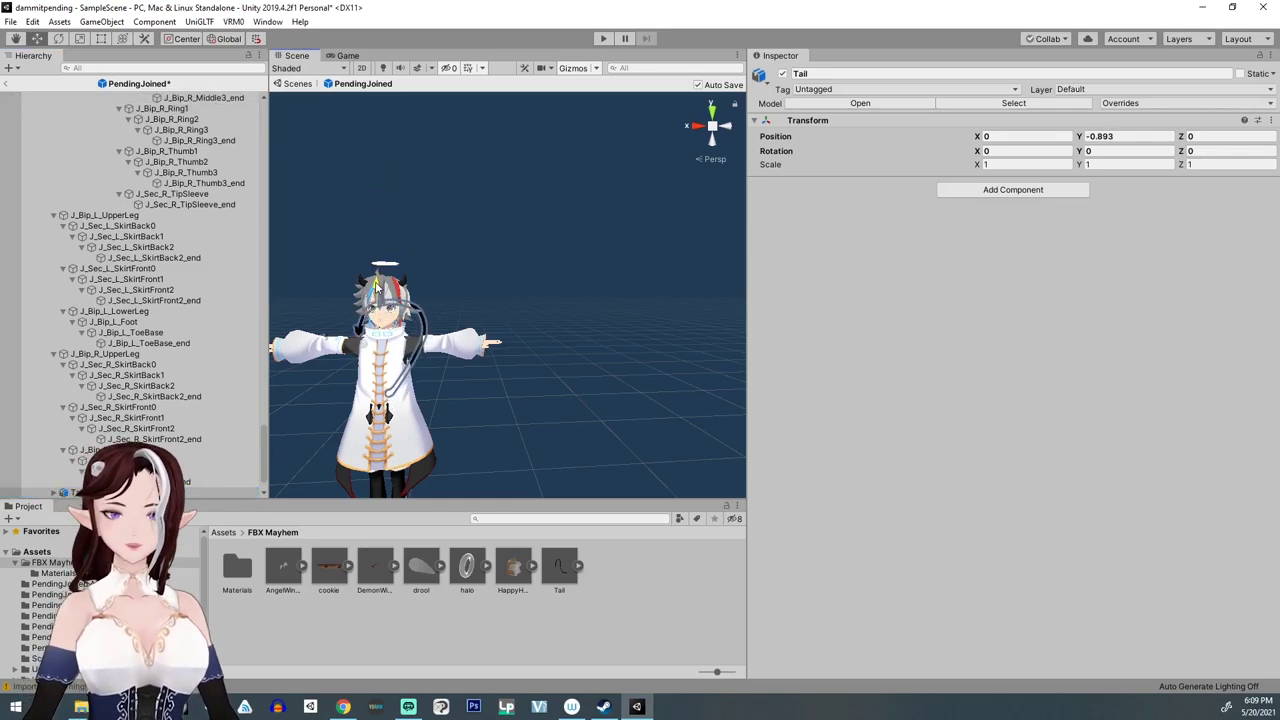
{"action": "right_click_drag", "start_coordinate": [510, 479], "coordinate": [229, 372]}
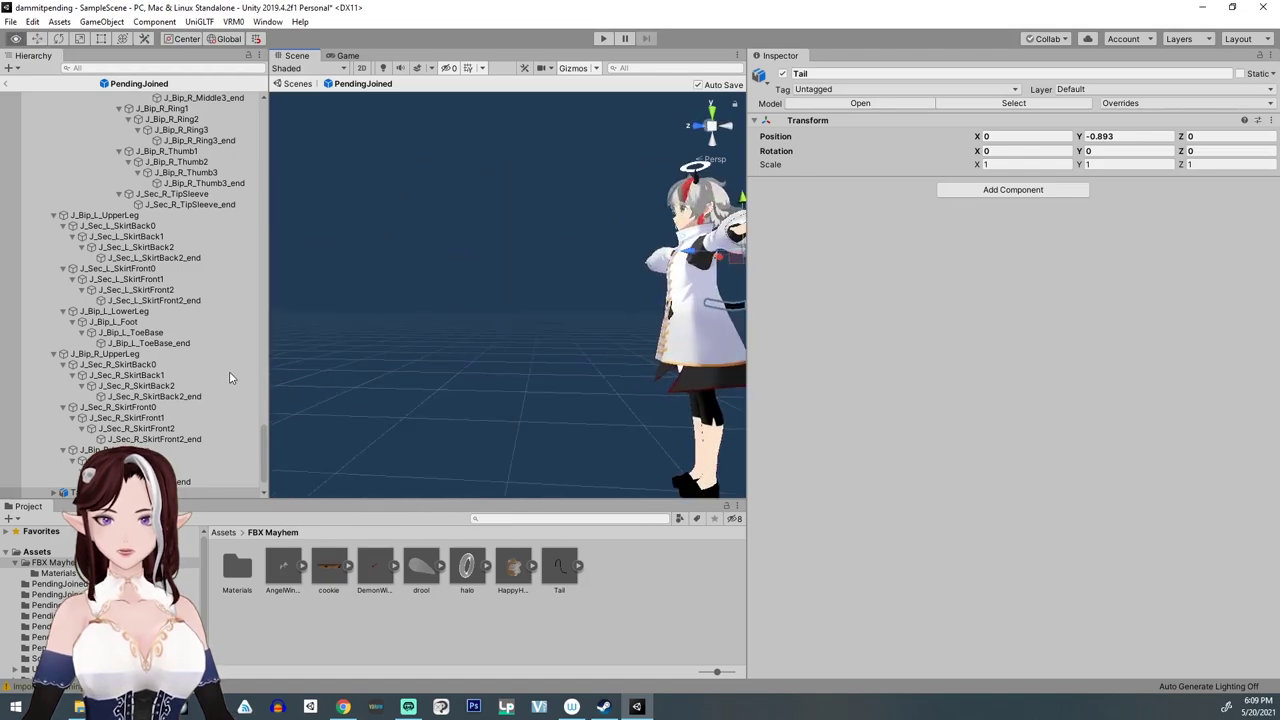
{"action": "left_click_drag", "start_coordinate": [229, 377], "coordinate": [460, 420], "text": "alt"}
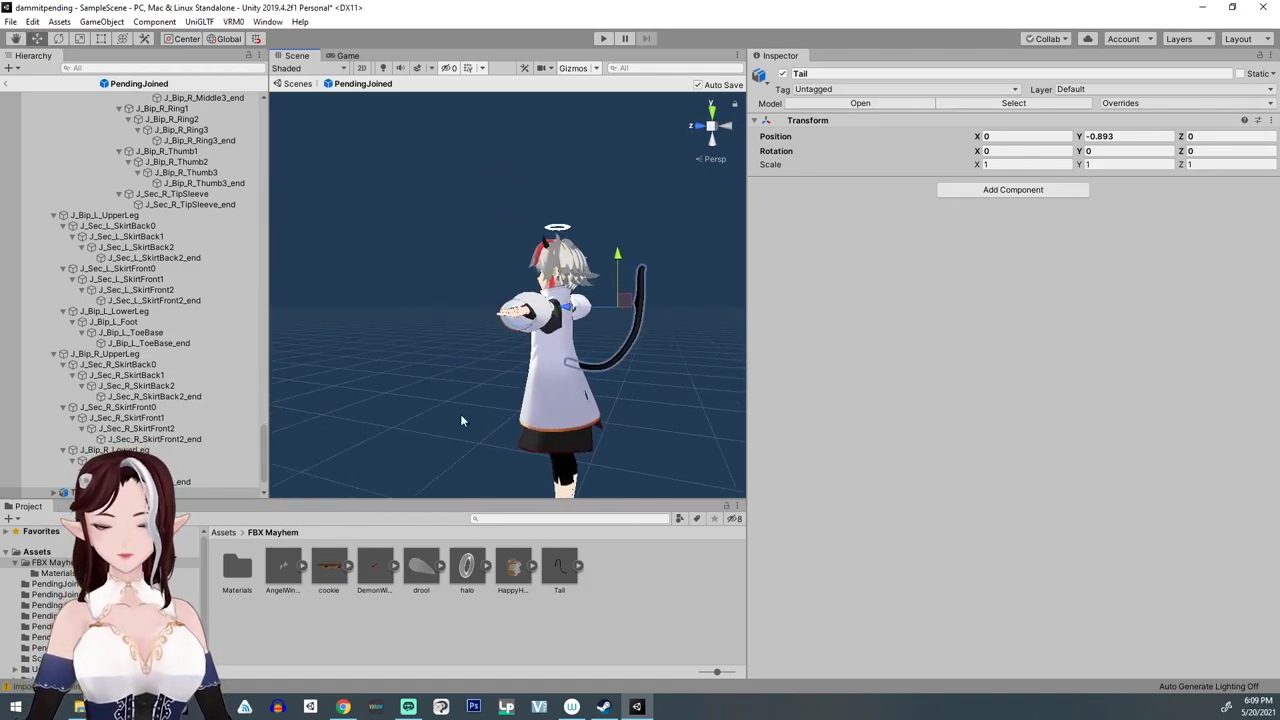
{"action": "middle_click_drag", "start_coordinate": [610, 424], "coordinate": [518, 411]}
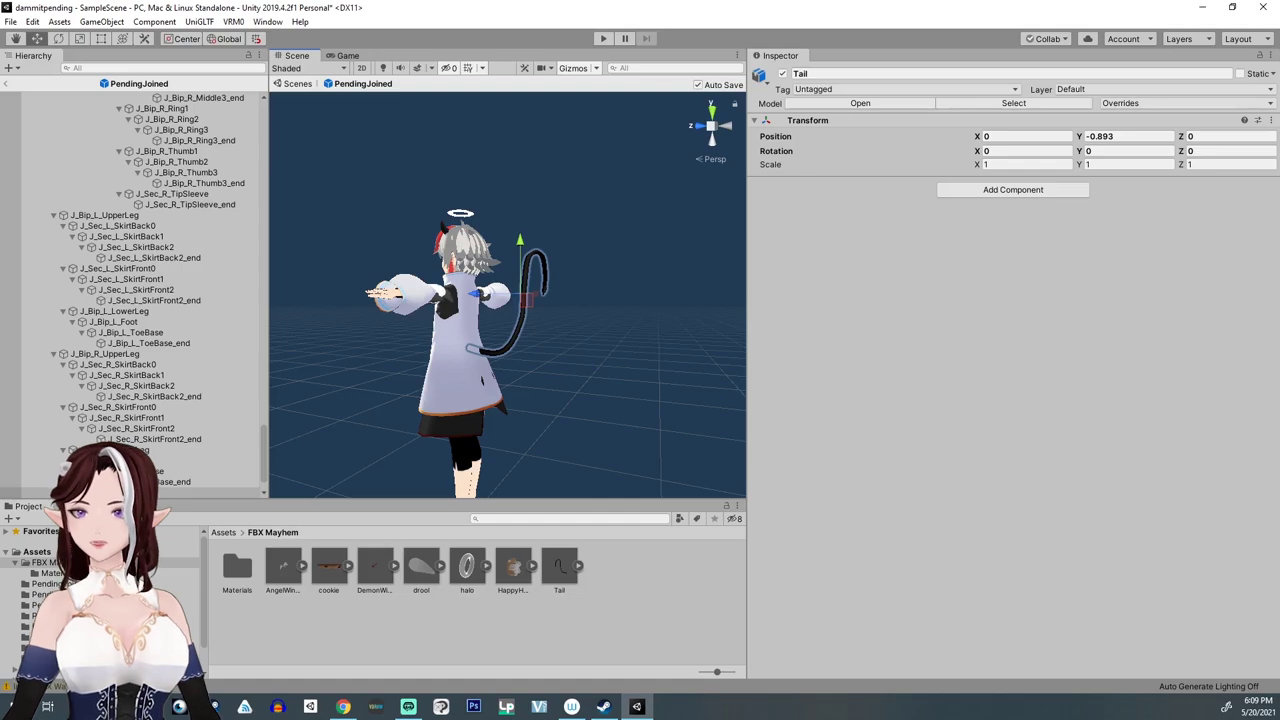
Step: Hide the outer top by lowering the Lit Color alpha of the F00_008_03_Tops_01_CLOTH material in PendingJoined.Materials to its minimum
{"action": "left_click", "coordinate": [40, 615]}
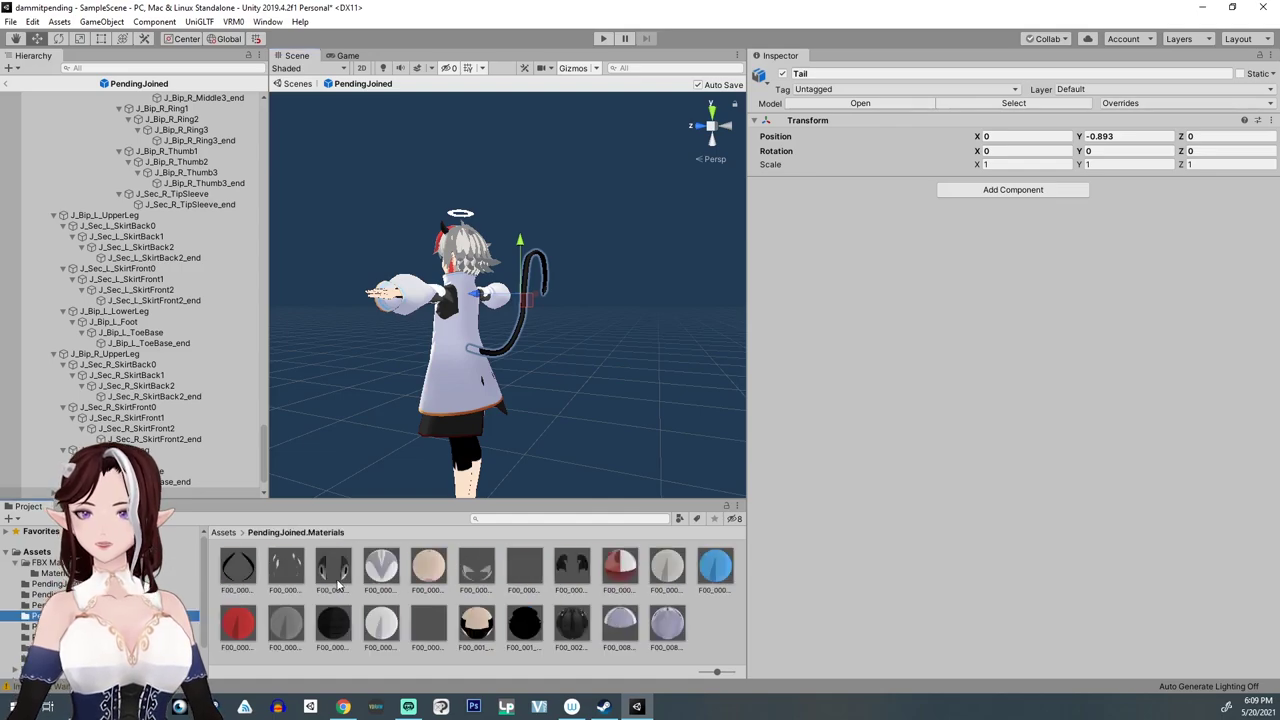
{"action": "left_click", "coordinate": [381, 622]}
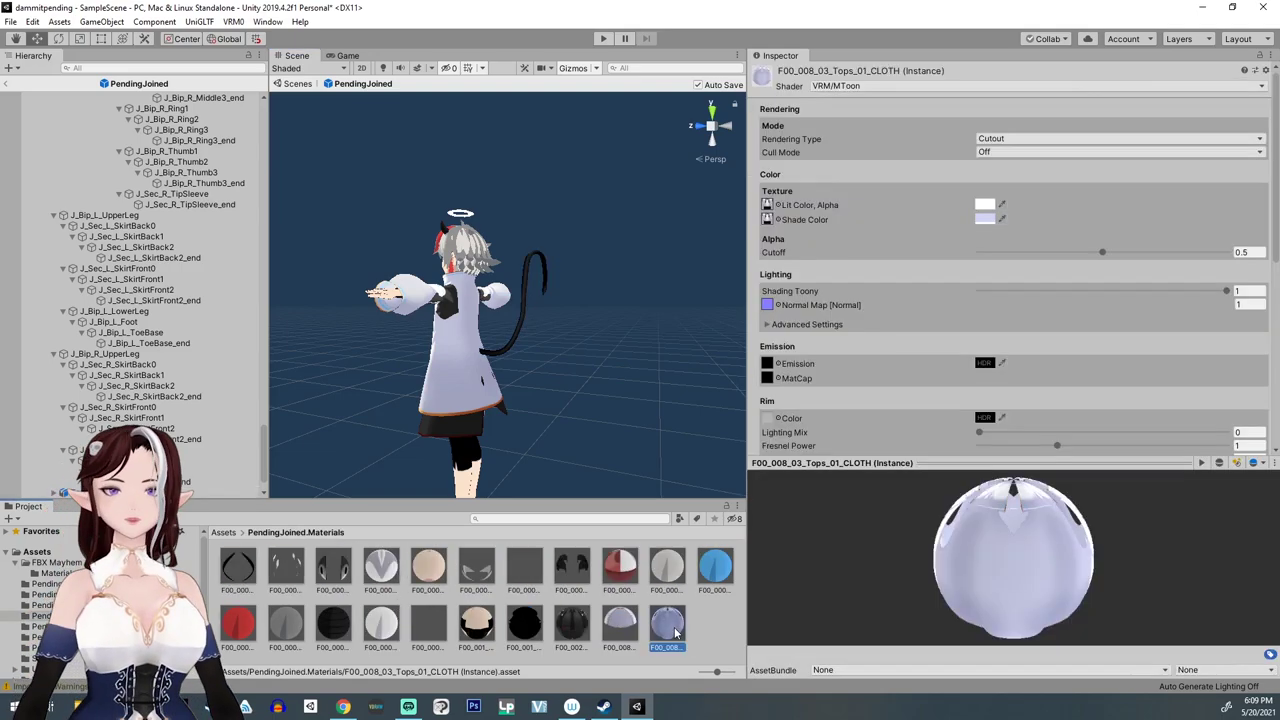
{"action": "left_click", "coordinate": [985, 205]}
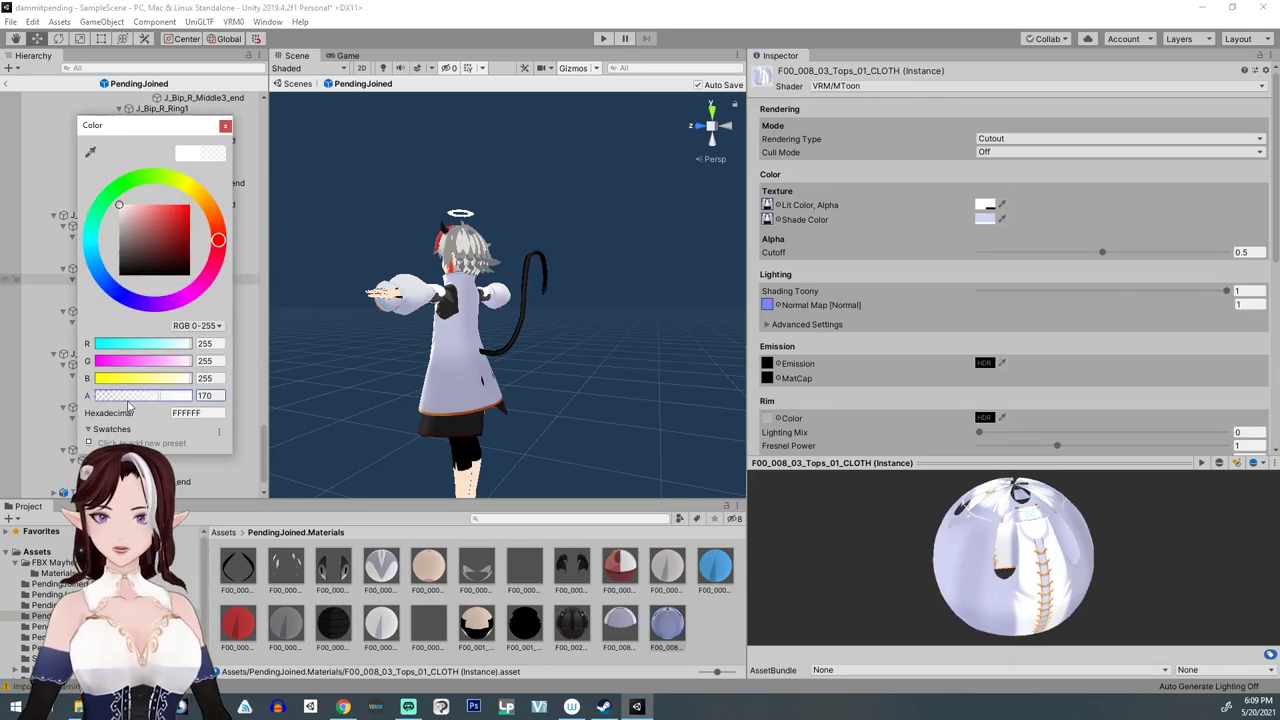
{"action": "left_click_drag", "start_coordinate": [128, 405], "coordinate": [92, 396]}
{"action": "left_click", "coordinate": [226, 126]}
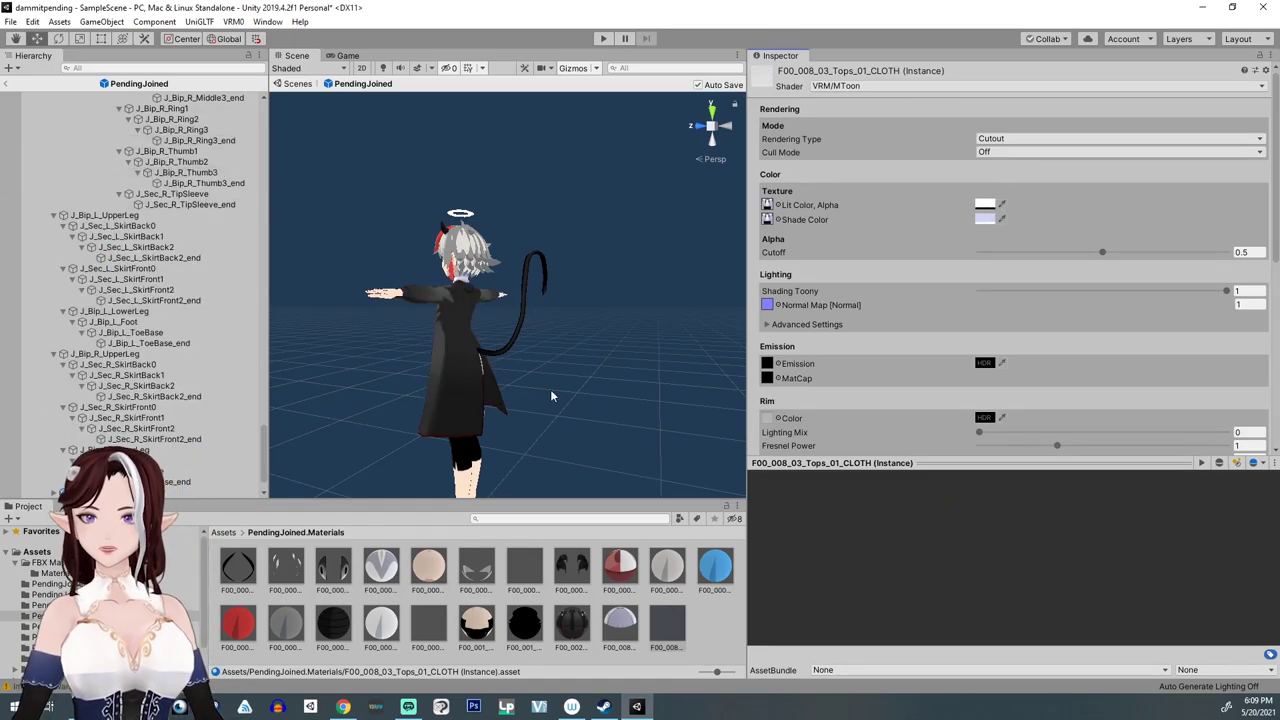
Step: Reposition the Tail against the back of the coat at about Y -0.922 and Z -0.012
{"action": "right_click_drag", "start_coordinate": [551, 394], "coordinate": [527, 342]}
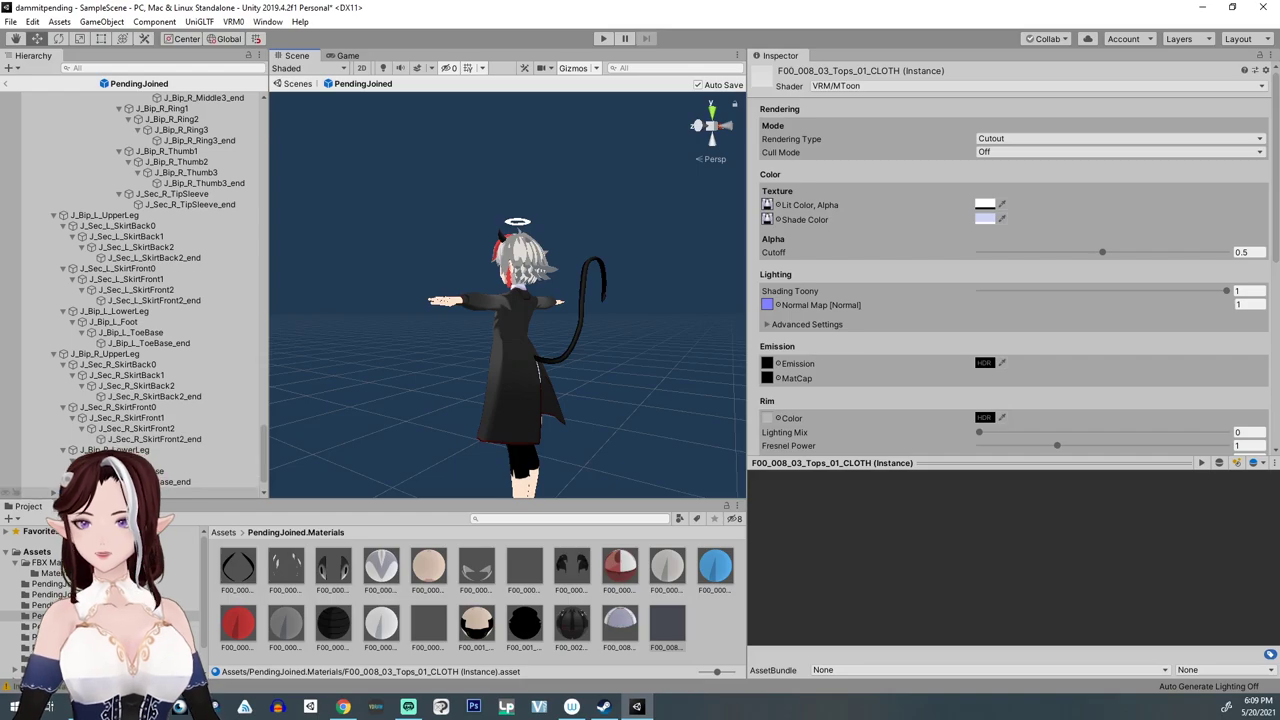
{"action": "left_click", "coordinate": [610, 312]}
{"action": "left_click_drag", "start_coordinate": [583, 249], "coordinate": [578, 258]}
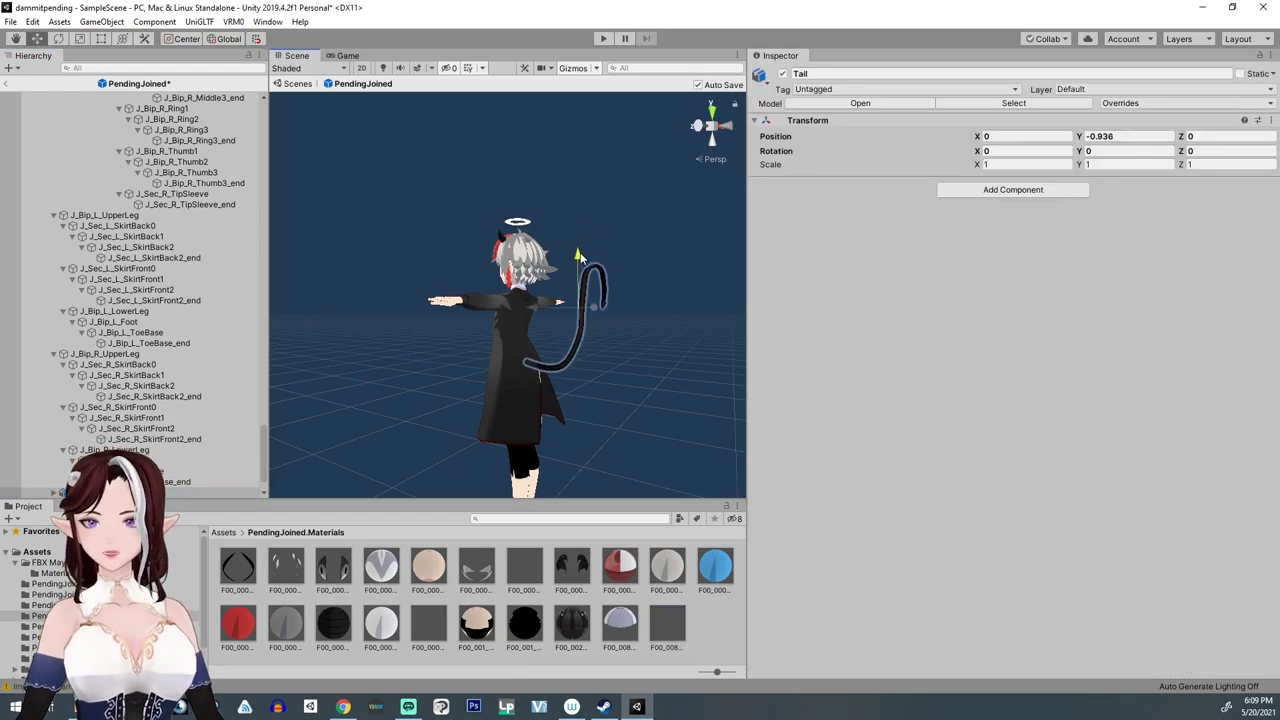
{"action": "scroll", "coordinate": [541, 407], "scroll_direction": "up", "scroll_amount": 5}
{"action": "middle_click_drag", "start_coordinate": [540, 407], "coordinate": [466, 321]}
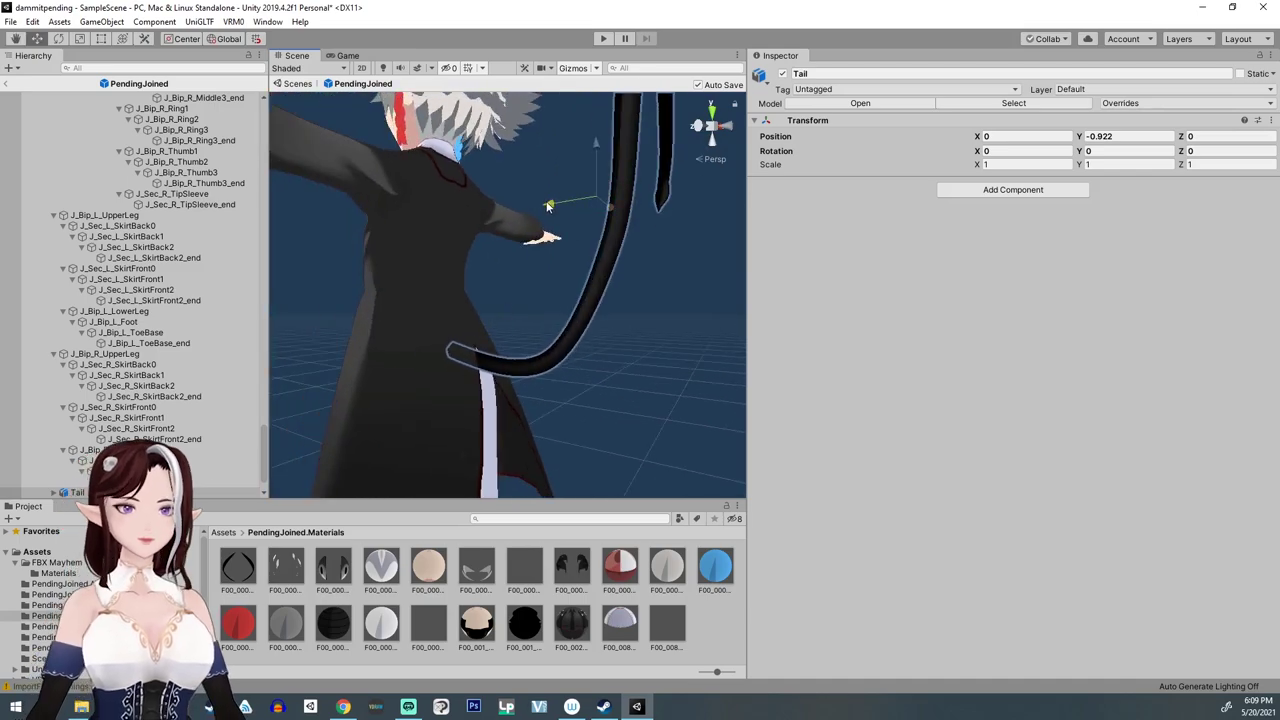
{"action": "left_click_drag", "start_coordinate": [548, 206], "coordinate": [553, 205]}
{"action": "middle_click_drag", "start_coordinate": [503, 403], "coordinate": [429, 374]}
{"action": "scroll", "coordinate": [424, 355], "scroll_direction": "down", "scroll_amount": 6}
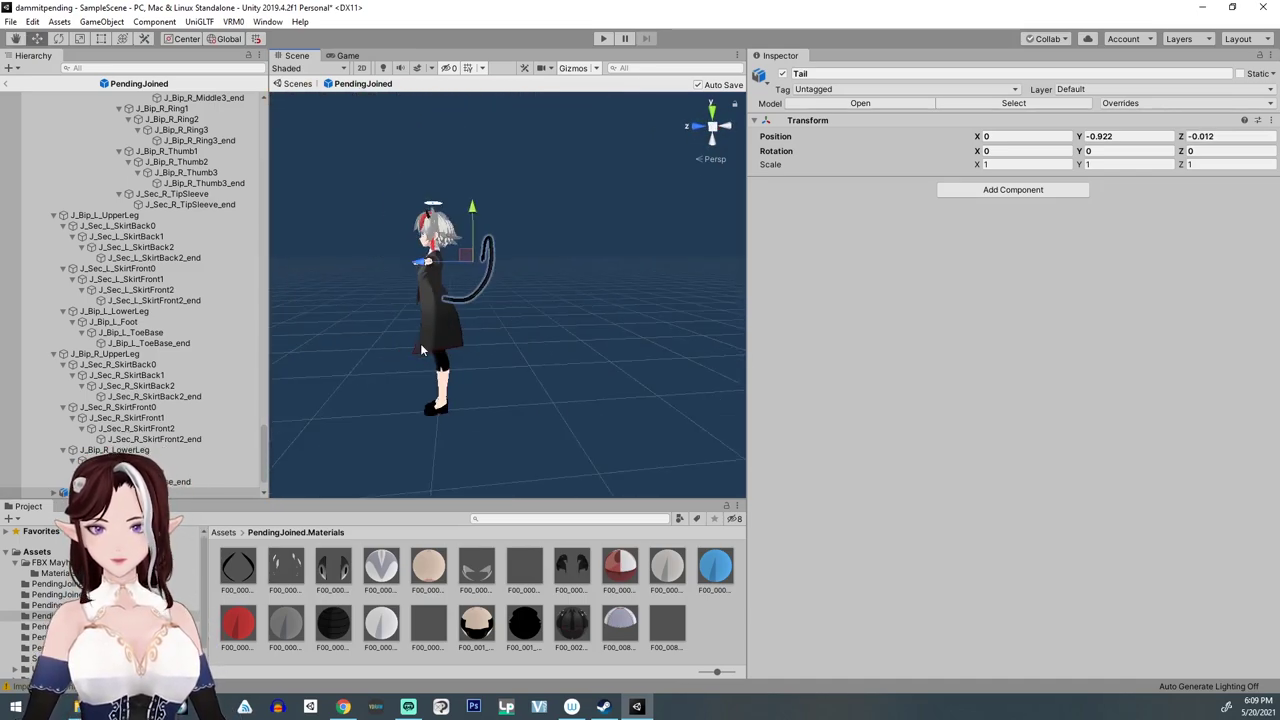
Step: Examine the tail's placement on the avatar from the front
{"action": "right_click_drag", "start_coordinate": [420, 343], "coordinate": [503, 349]}
{"action": "middle_click_drag", "start_coordinate": [272, 290], "coordinate": [467, 356]}
{"action": "right_click_drag", "start_coordinate": [467, 356], "coordinate": [582, 345]}
{"action": "middle_click_drag", "start_coordinate": [350, 355], "coordinate": [640, 350]}
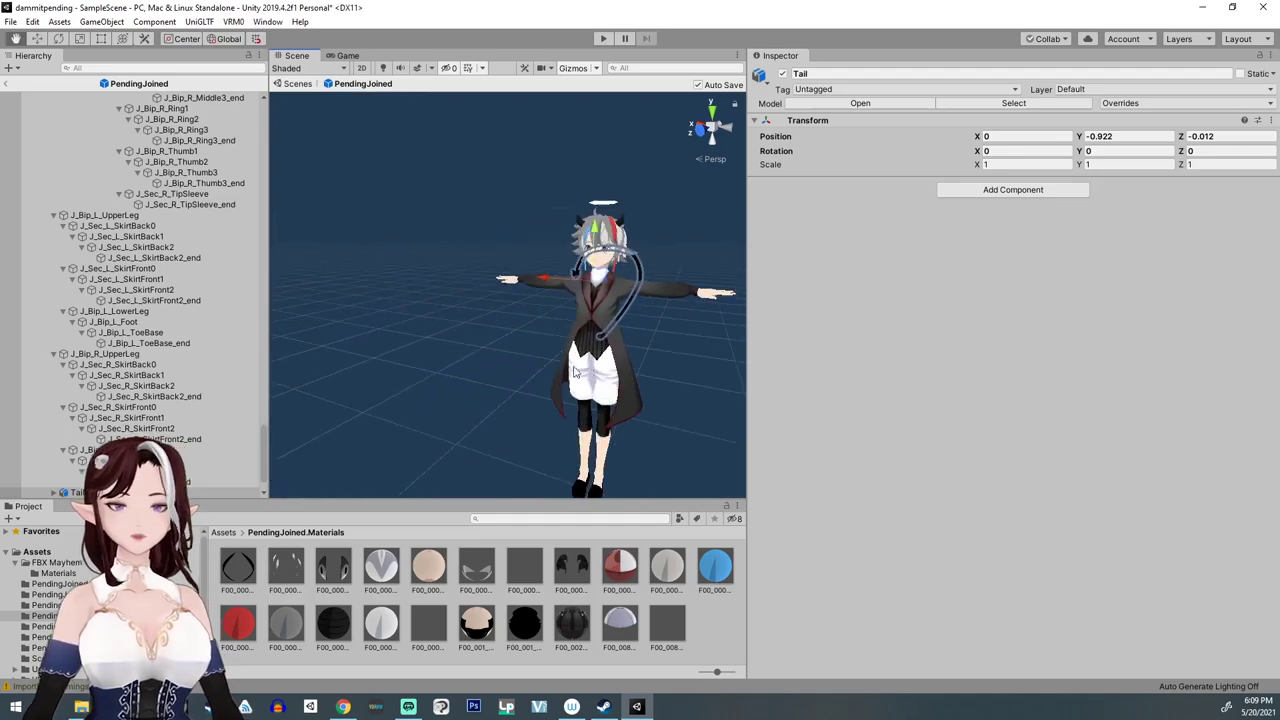
{"action": "right_click_drag", "start_coordinate": [400, 350], "coordinate": [516, 352]}
{"action": "middle_click_drag", "start_coordinate": [364, 385], "coordinate": [440, 346]}
{"action": "right_click_drag", "start_coordinate": [455, 336], "coordinate": [453, 318]}
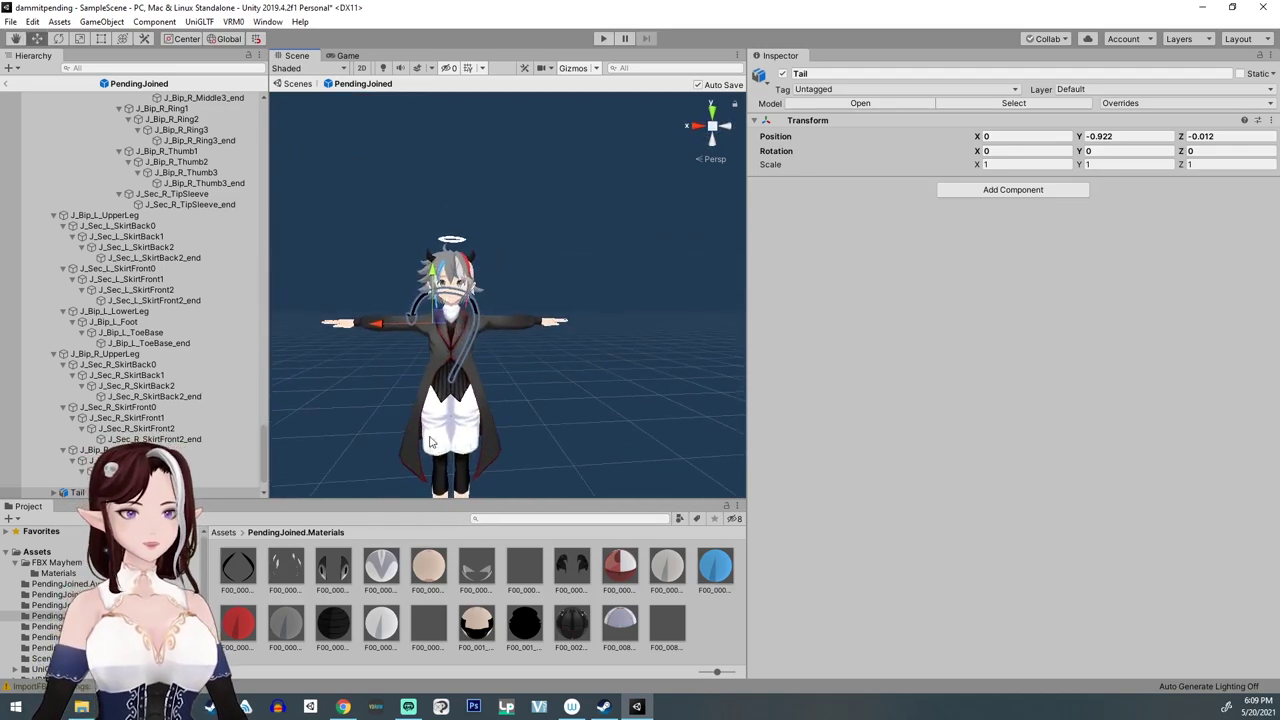
Step: Look through the FBX Mayhem Materials folder, return to the accessory models, and look over the prefab hierarchy up to its root
{"action": "left_click", "coordinate": [56, 573]}
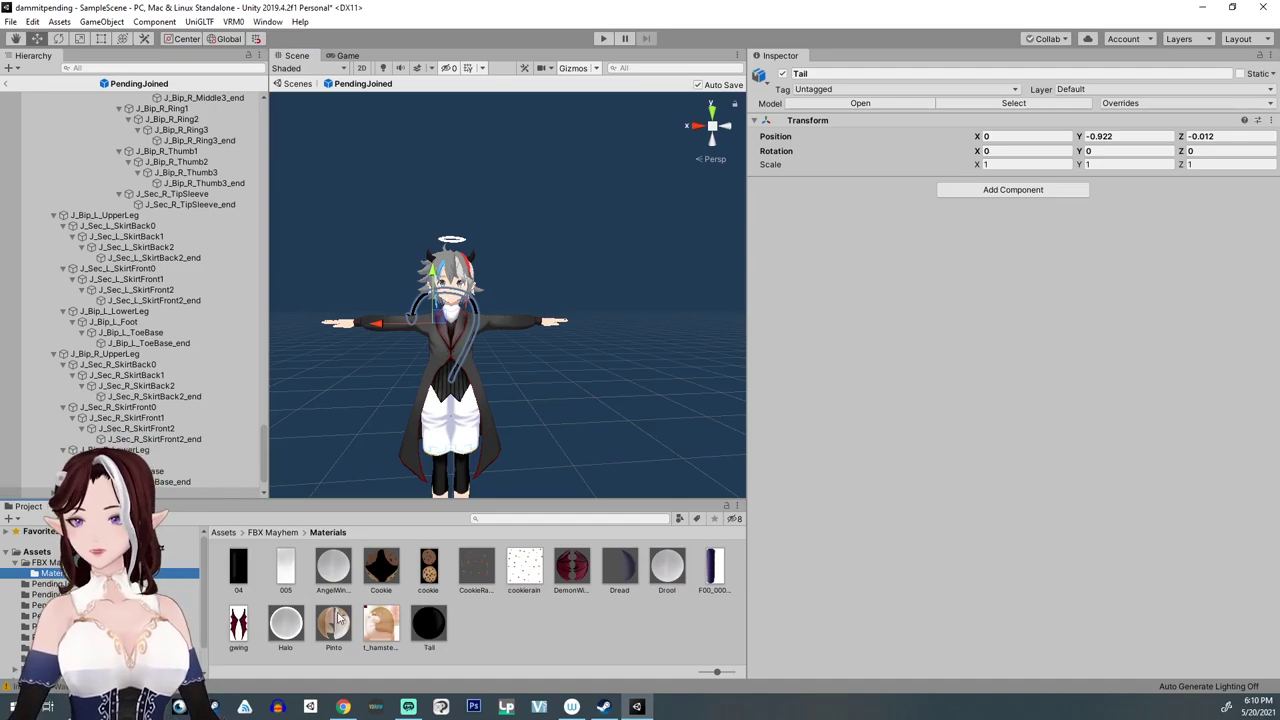
{"action": "left_click", "coordinate": [275, 533]}
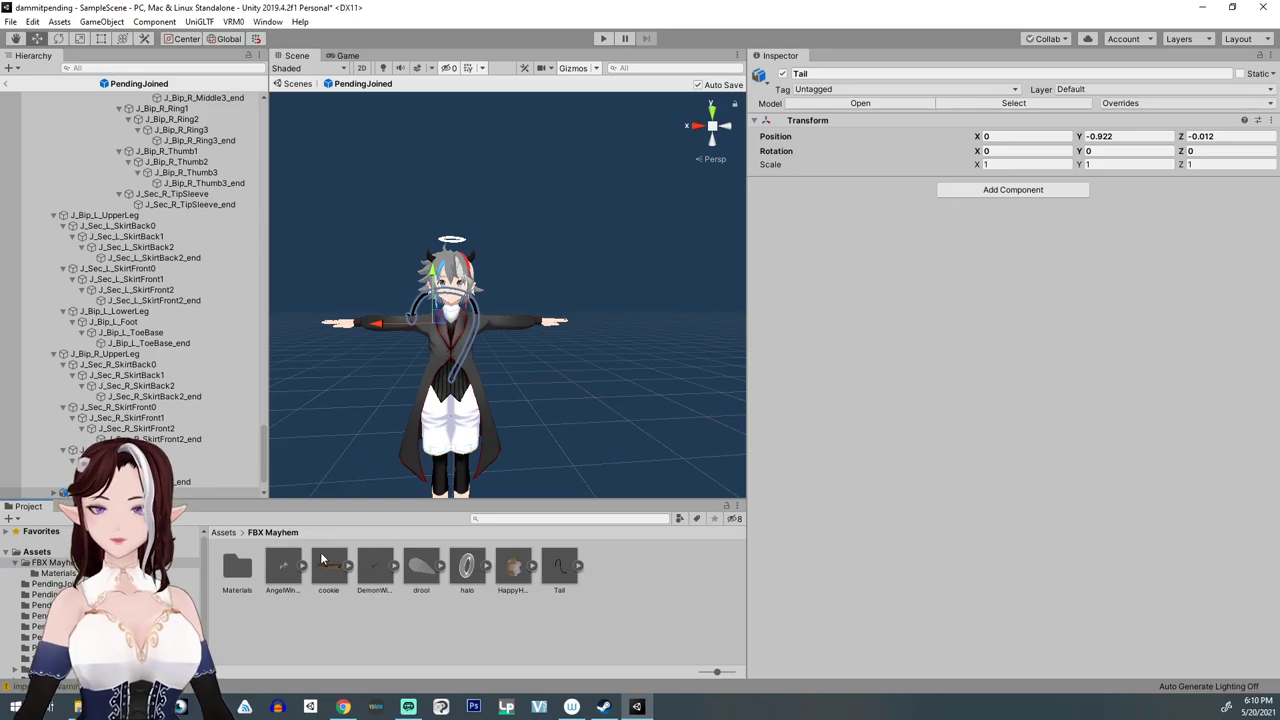
{"action": "scroll", "coordinate": [89, 316], "scroll_direction": "up", "scroll_amount": 5}
{"action": "scroll", "coordinate": [89, 316], "scroll_direction": "up", "scroll_amount": 20}
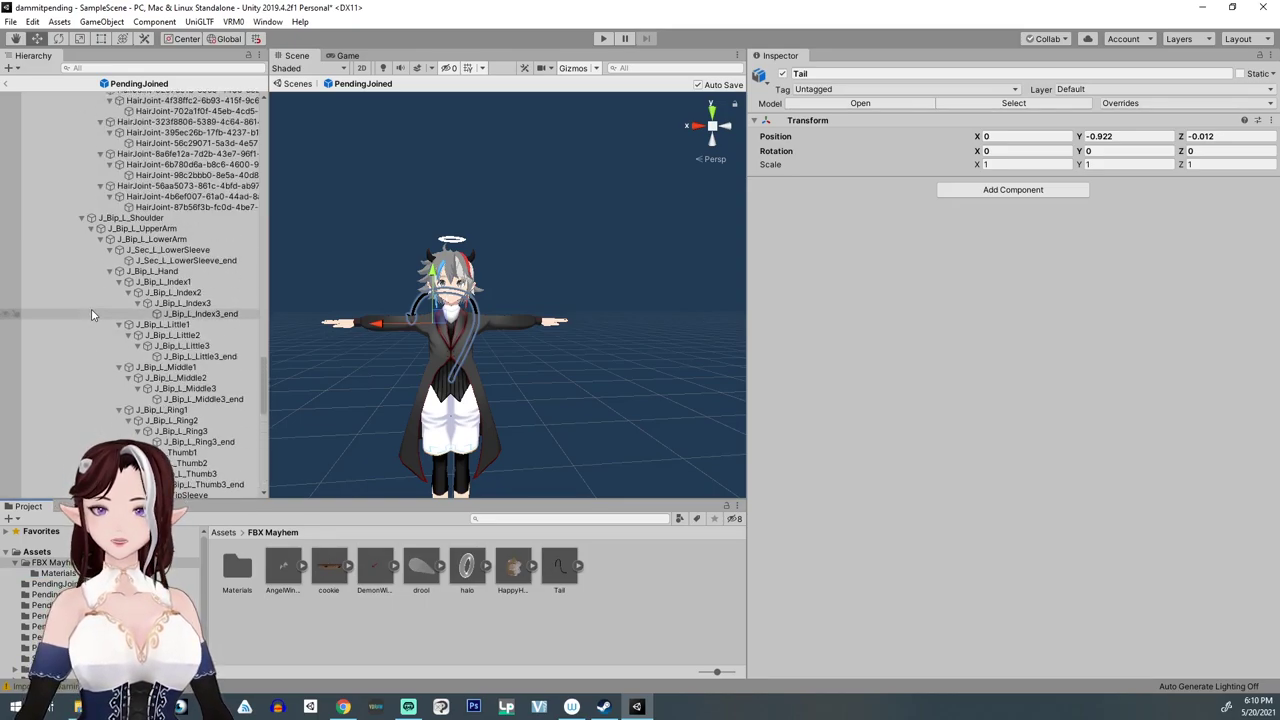
{"action": "scroll", "coordinate": [96, 400], "scroll_direction": "up", "scroll_amount": 10}
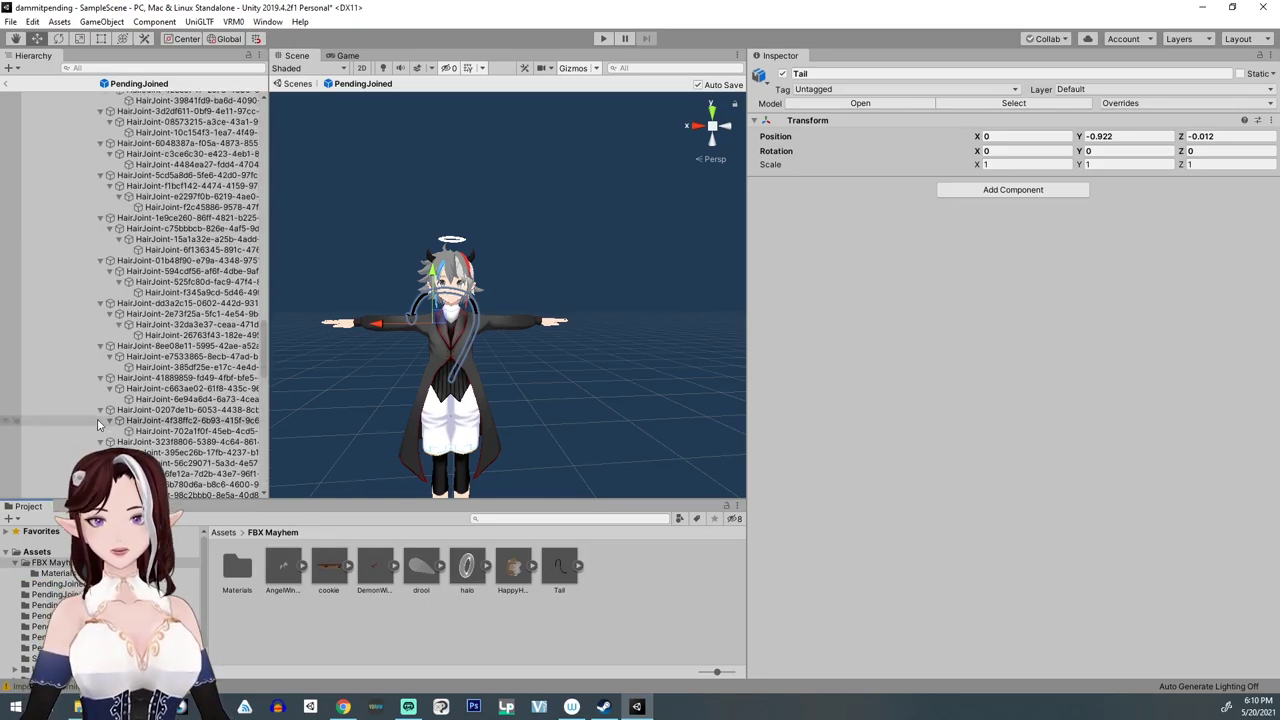
{"action": "scroll", "coordinate": [97, 427], "scroll_direction": "up", "scroll_amount": 10}
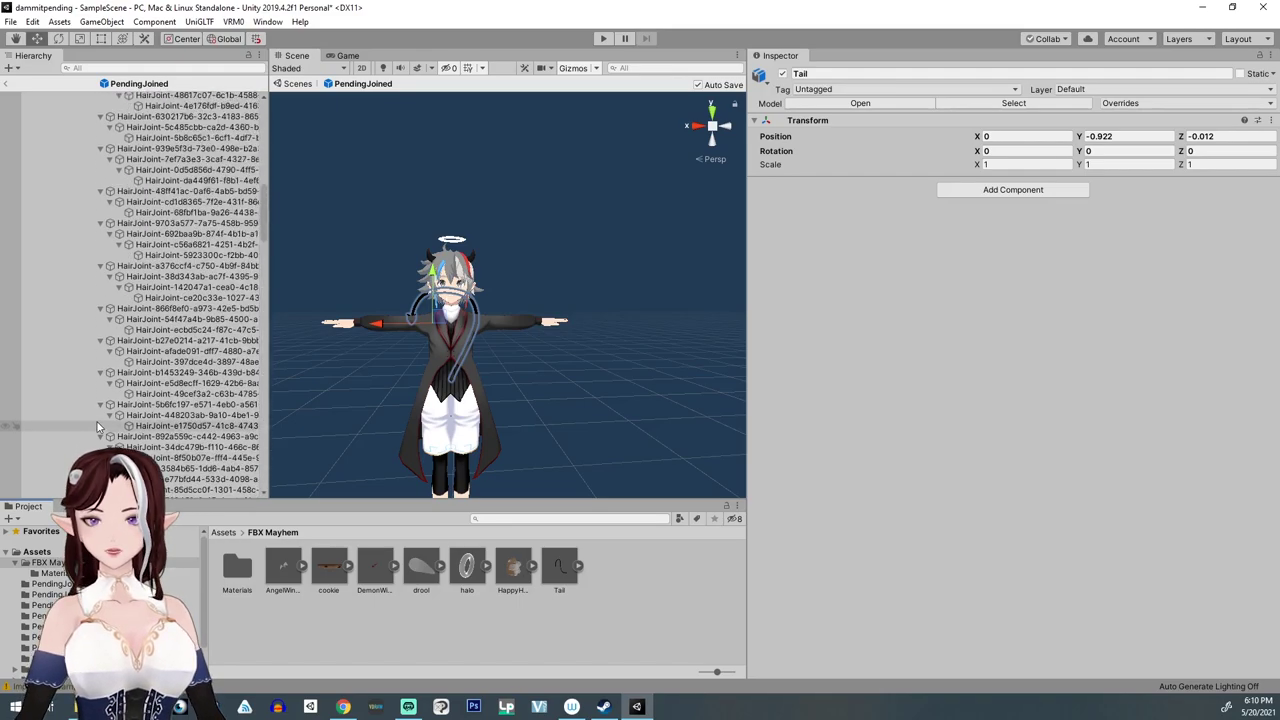
{"action": "scroll", "coordinate": [97, 427], "scroll_direction": "up", "scroll_amount": 5}
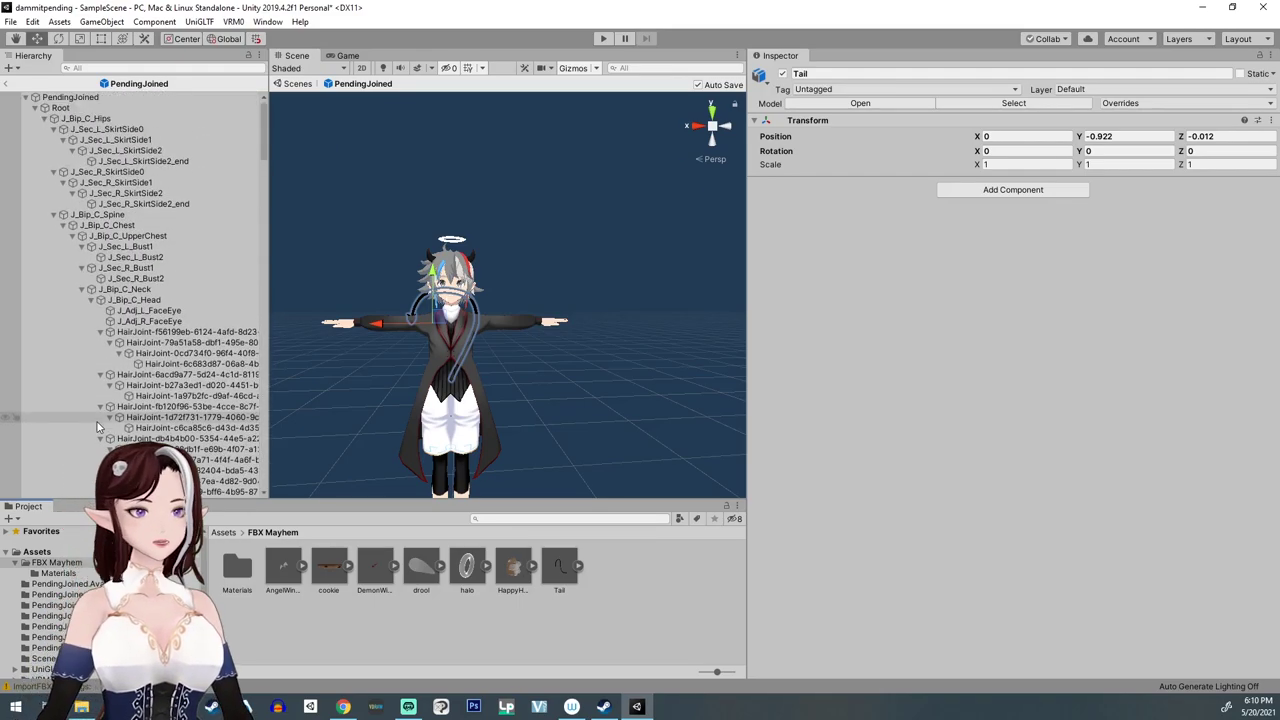
Step: Hide the halo built into the Hair001 mesh by assigning the F00_000_Hair_00_HAIR_07 material to Element 5
{"action": "left_click", "coordinate": [450, 240]}
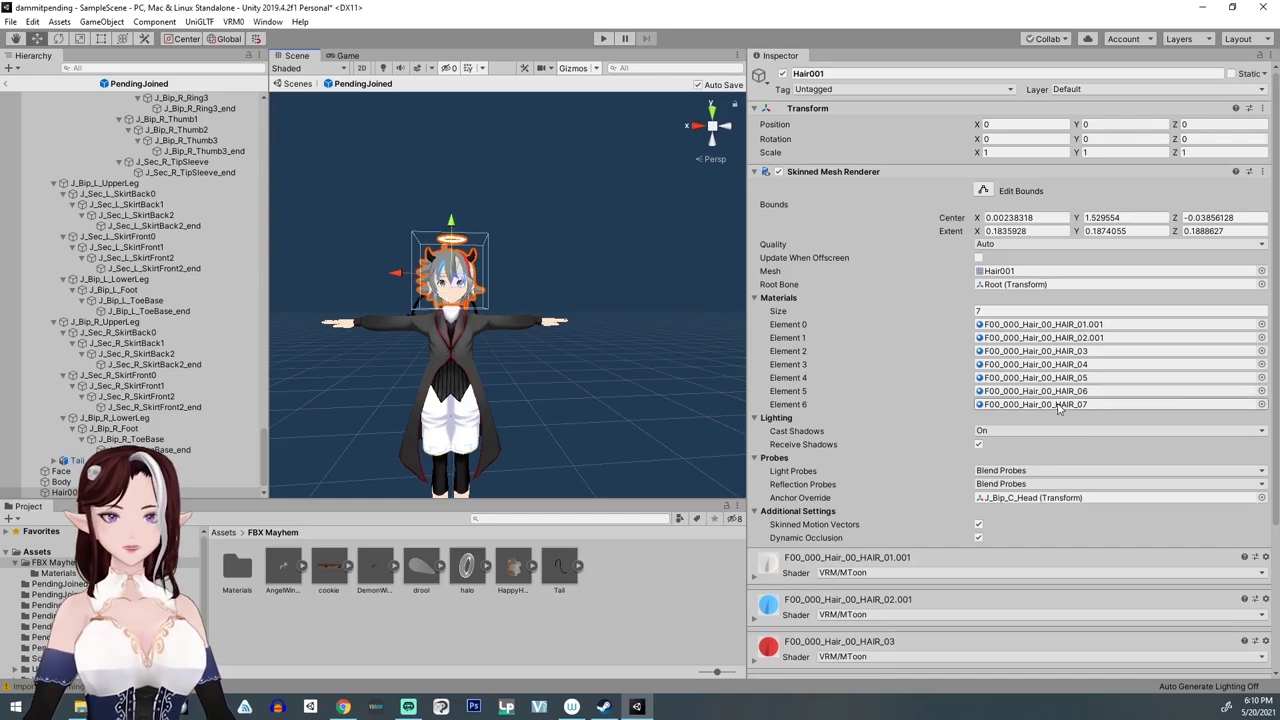
{"action": "left_click", "coordinate": [1183, 409]}
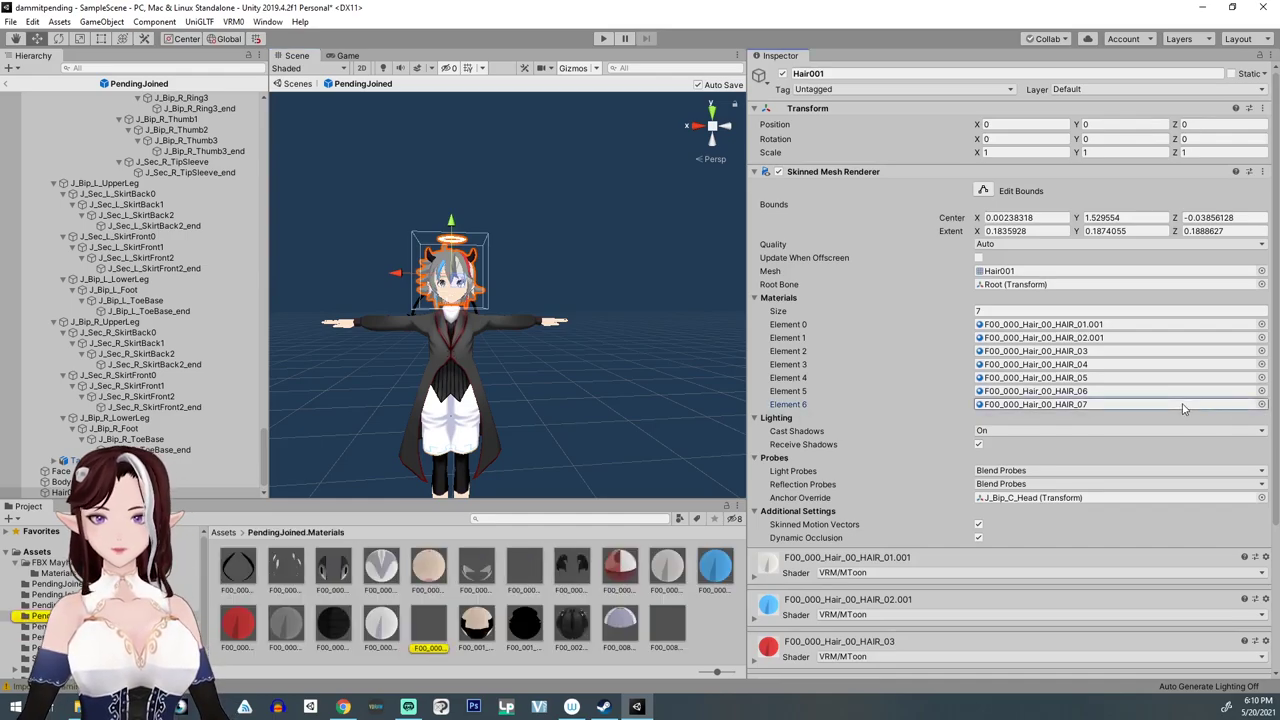
{"action": "left_click", "coordinate": [1011, 392]}
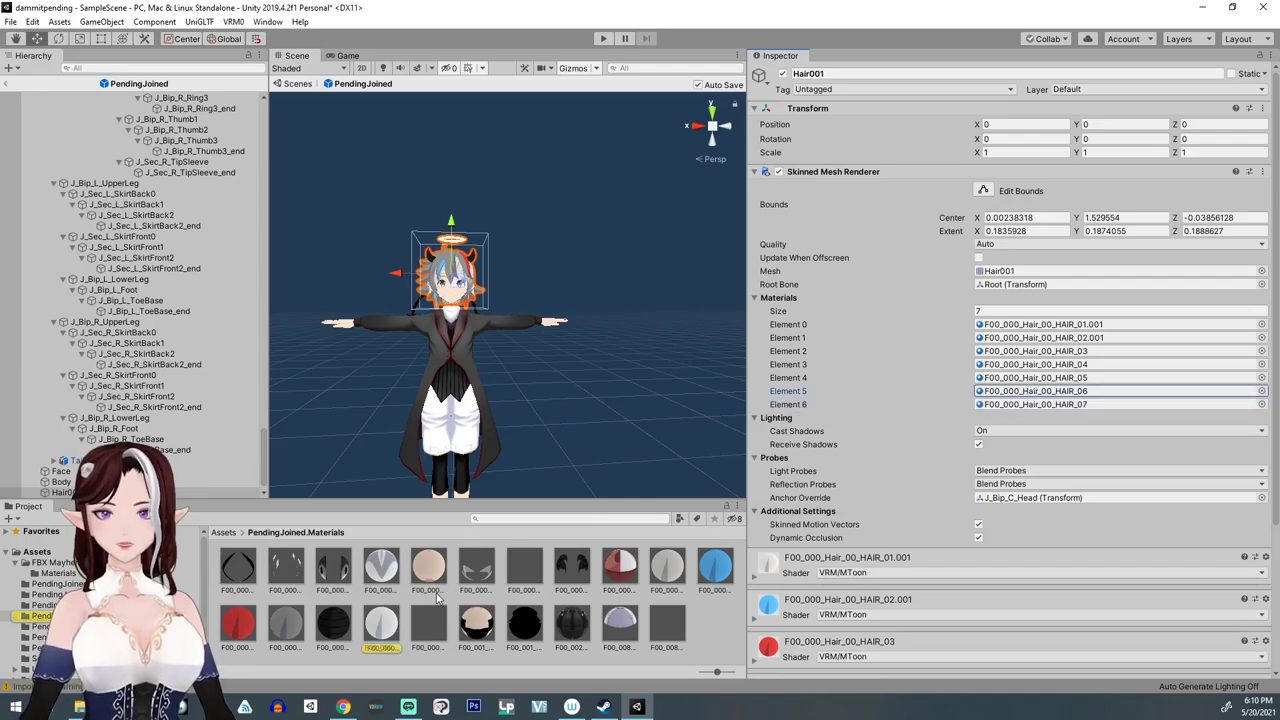
{"action": "left_click_drag", "start_coordinate": [437, 598], "coordinate": [1088, 403]}
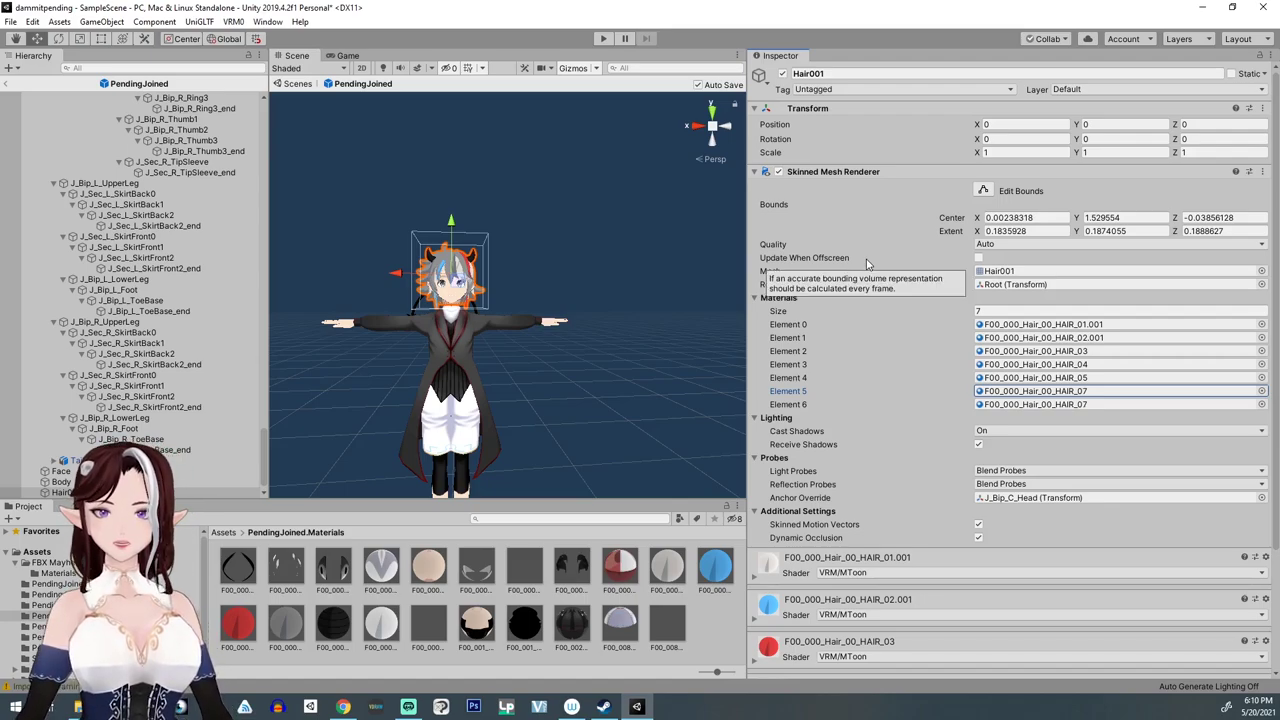
Step: Show the main Assets folder and select the PendingJoined root object of the prefab
{"action": "scroll", "coordinate": [159, 360], "scroll_direction": "up", "scroll_amount": 3}
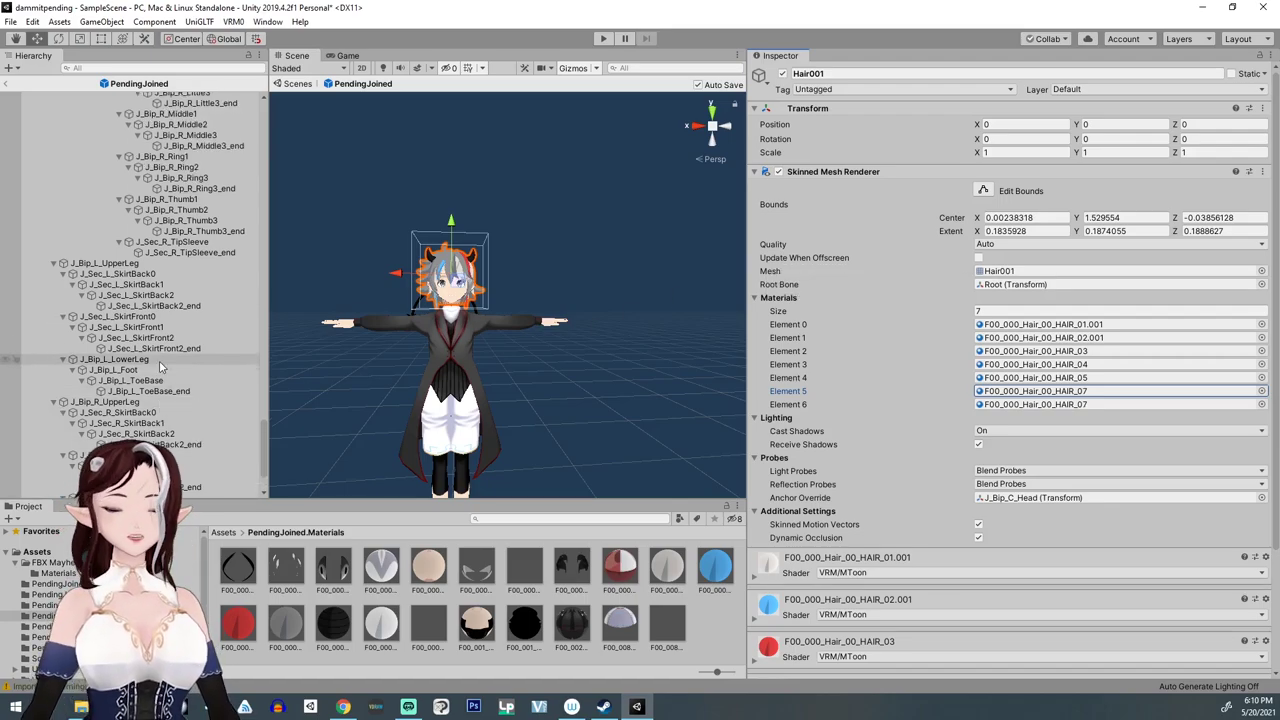
{"action": "scroll", "coordinate": [157, 365], "scroll_direction": "up", "scroll_amount": 3}
{"action": "scroll", "coordinate": [157, 367], "scroll_direction": "down", "scroll_amount": 6}
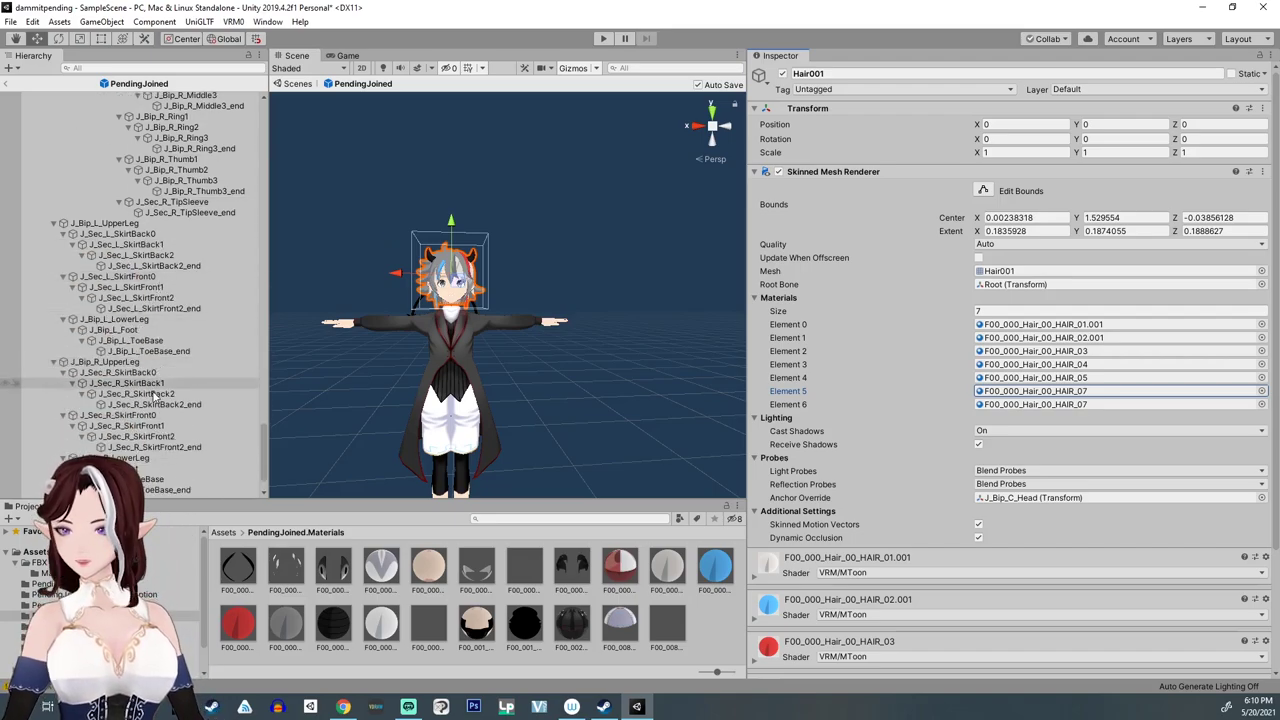
{"action": "left_click", "coordinate": [35, 553]}
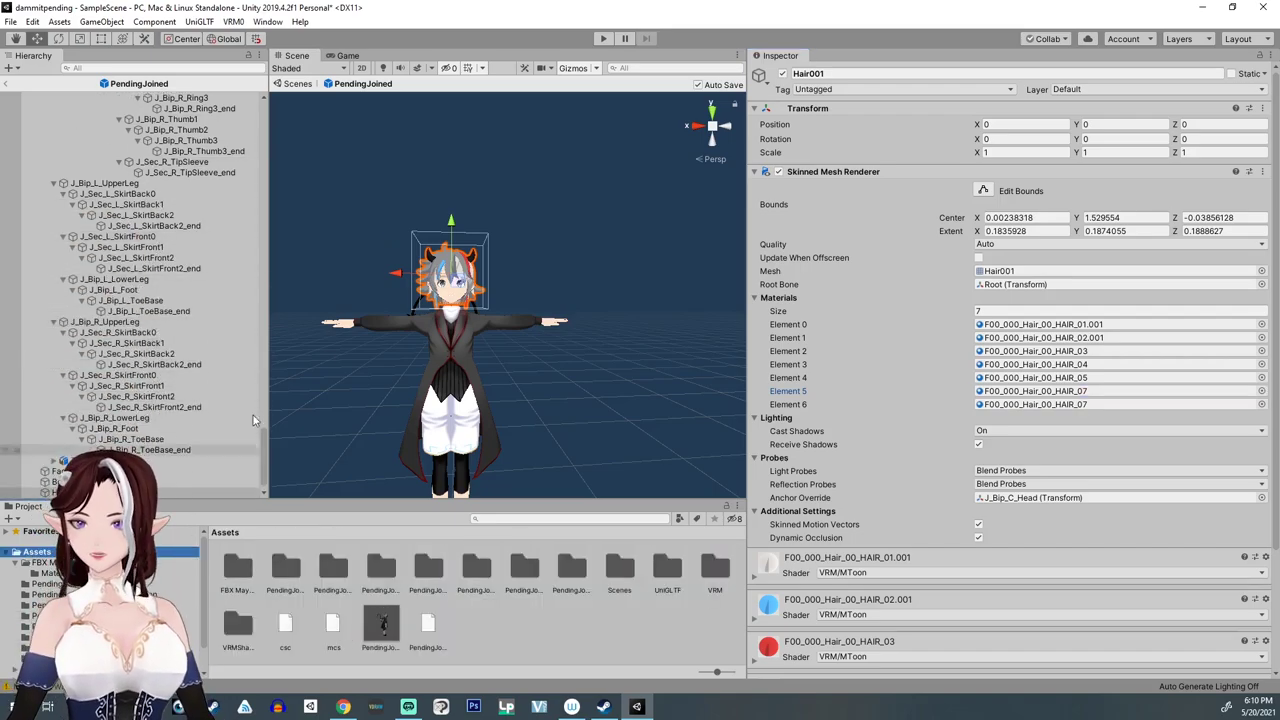
{"action": "scroll", "coordinate": [147, 240], "scroll_direction": "up", "scroll_amount": 12}
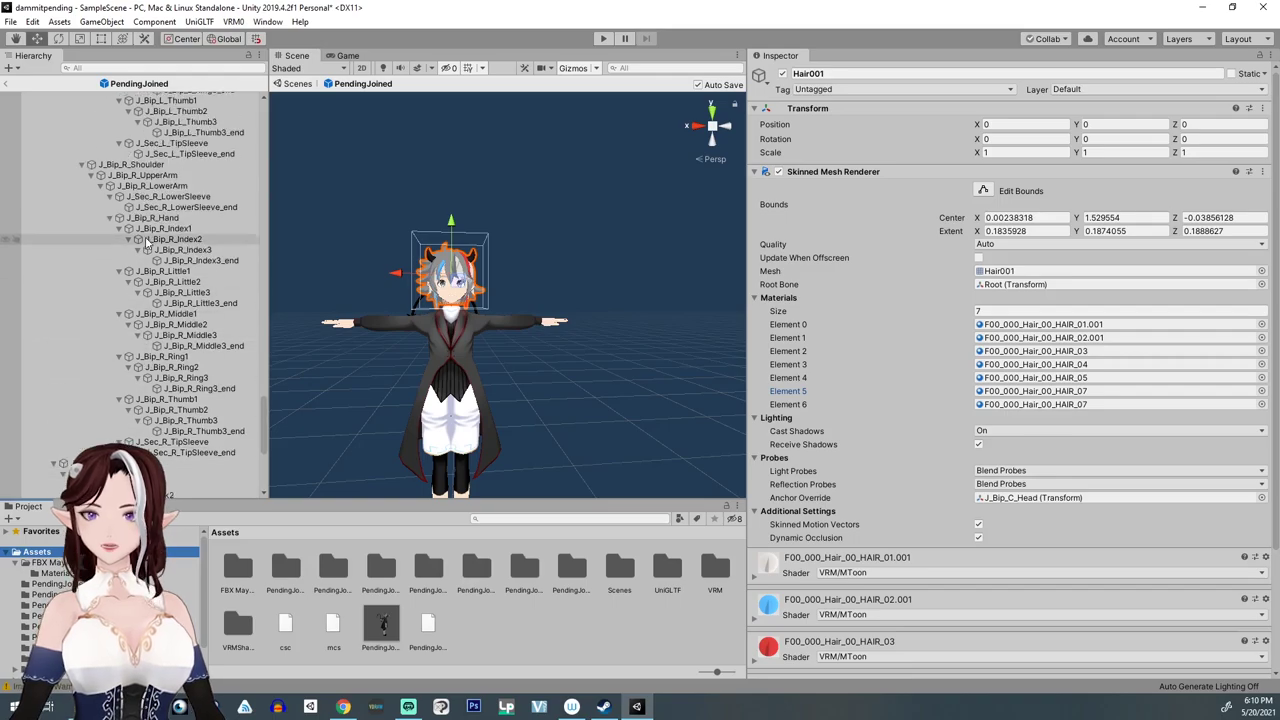
{"action": "scroll", "coordinate": [146, 240], "scroll_direction": "up", "scroll_amount": 12}
{"action": "left_click", "coordinate": [349, 374]}
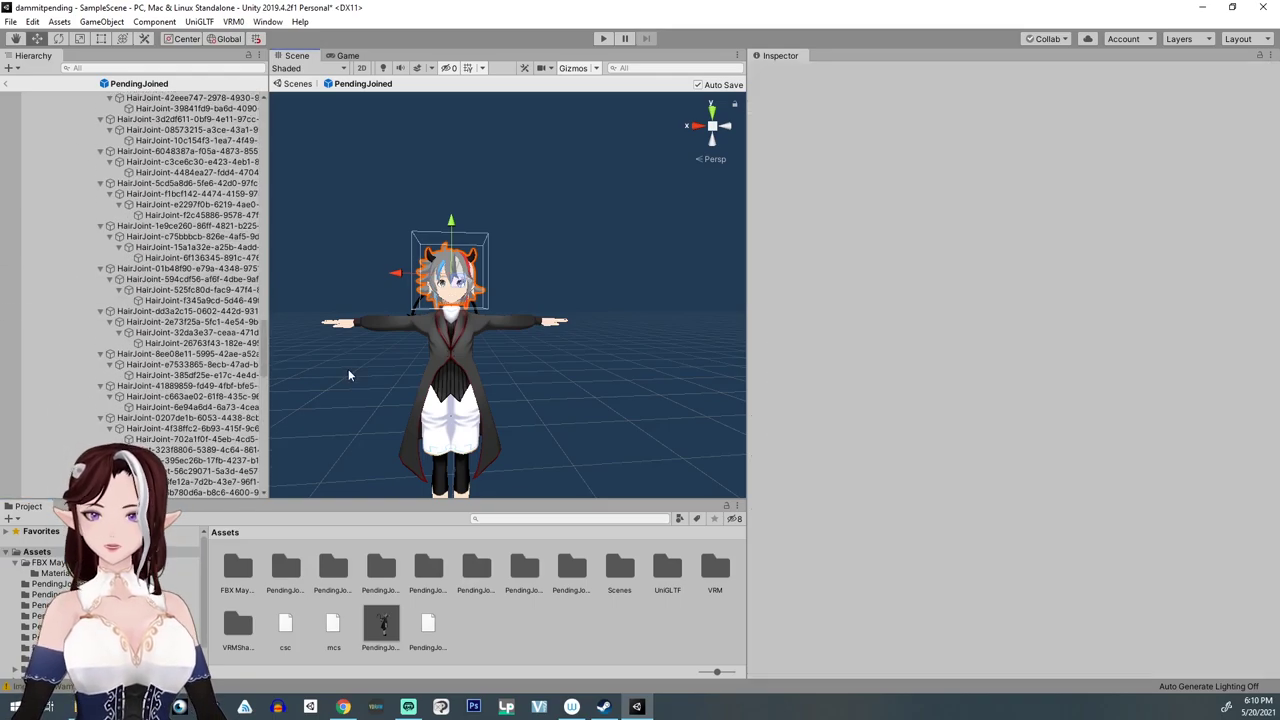
{"action": "scroll", "coordinate": [224, 355], "scroll_direction": "up", "scroll_amount": 3}
{"action": "scroll", "coordinate": [228, 355], "scroll_direction": "up", "scroll_amount": 20}
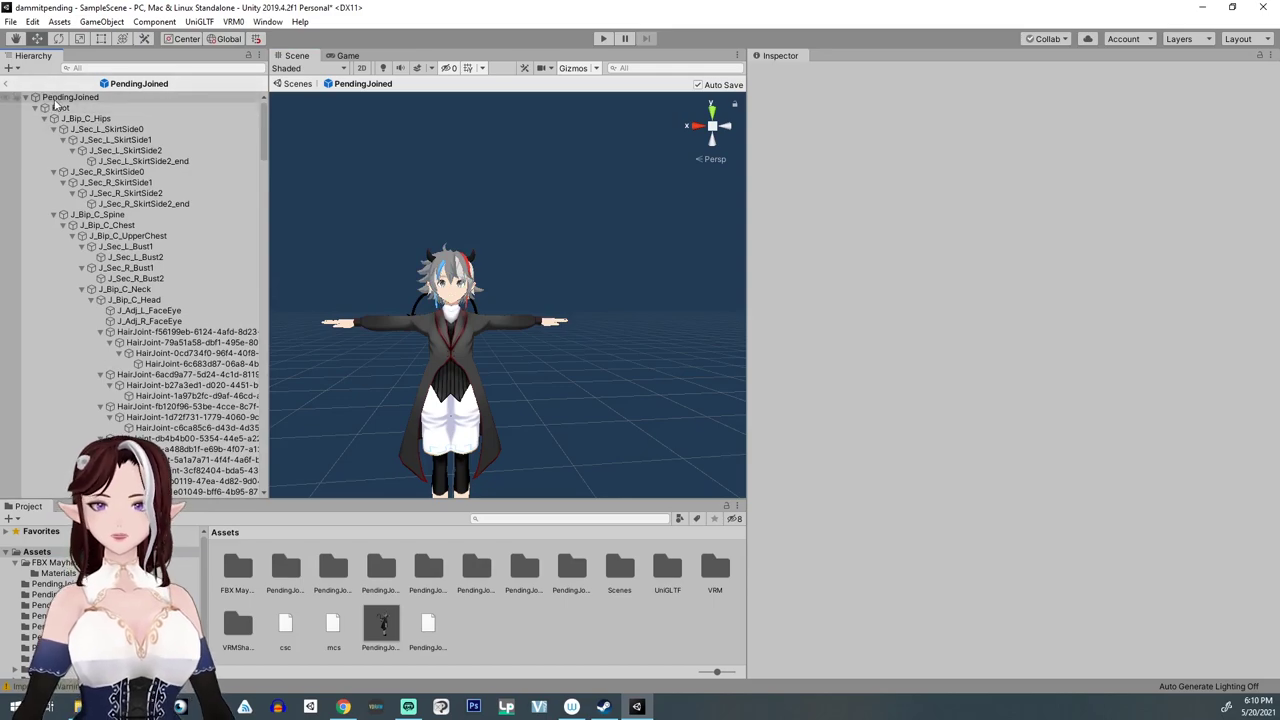
{"action": "left_click", "coordinate": [66, 97]}
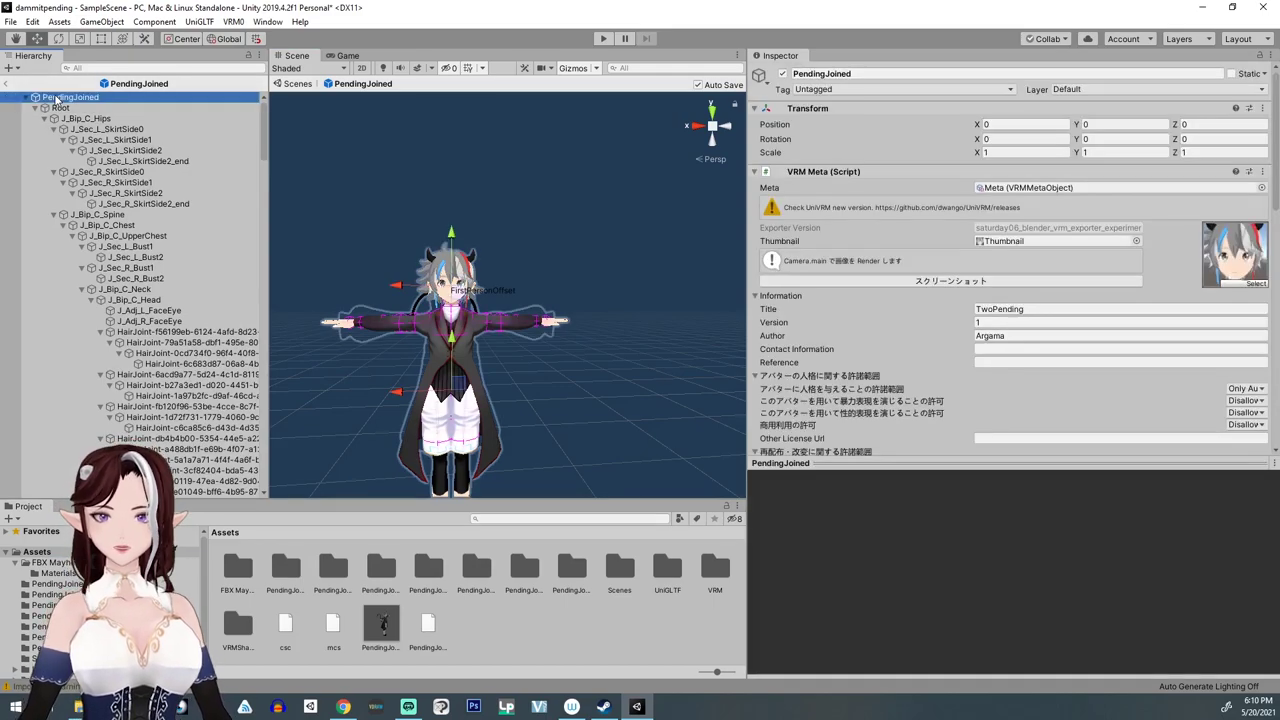
Step: Export the avatar with UniVRM-0.69.1 to the Npending folder, replacing the existing asstest.vrm
{"action": "left_click", "coordinate": [234, 22]}
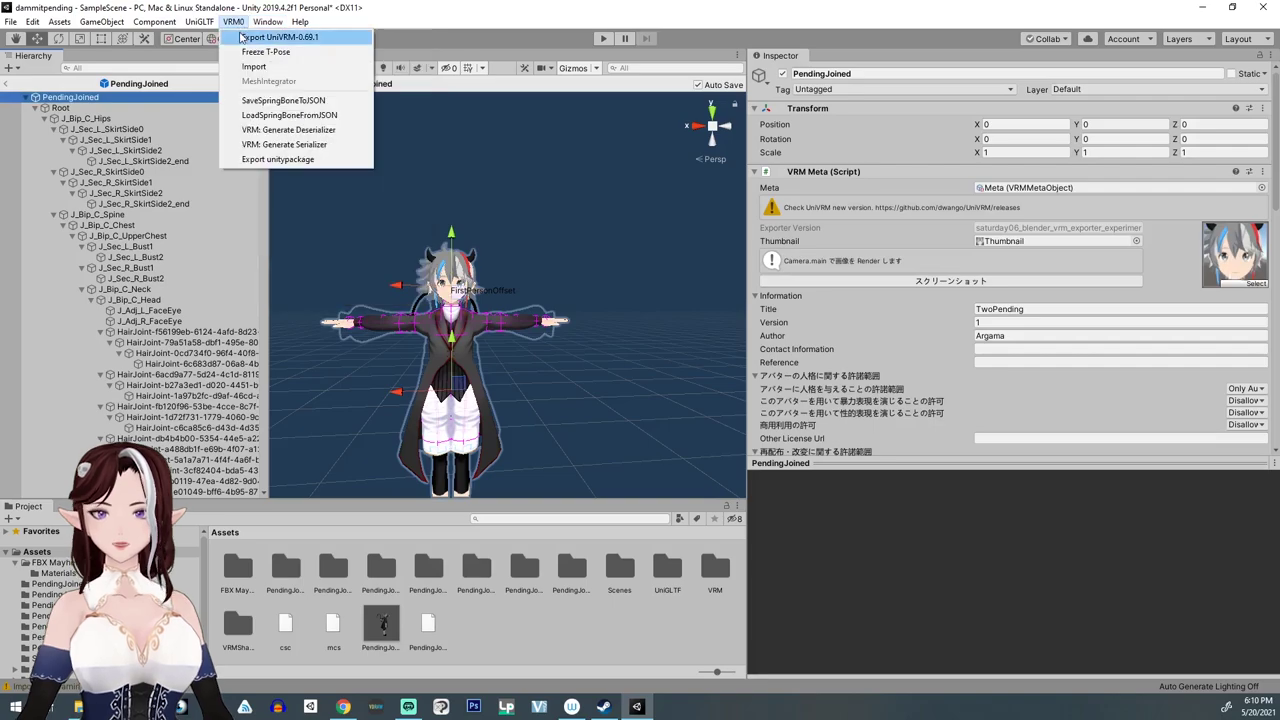
{"action": "left_click", "coordinate": [240, 38]}
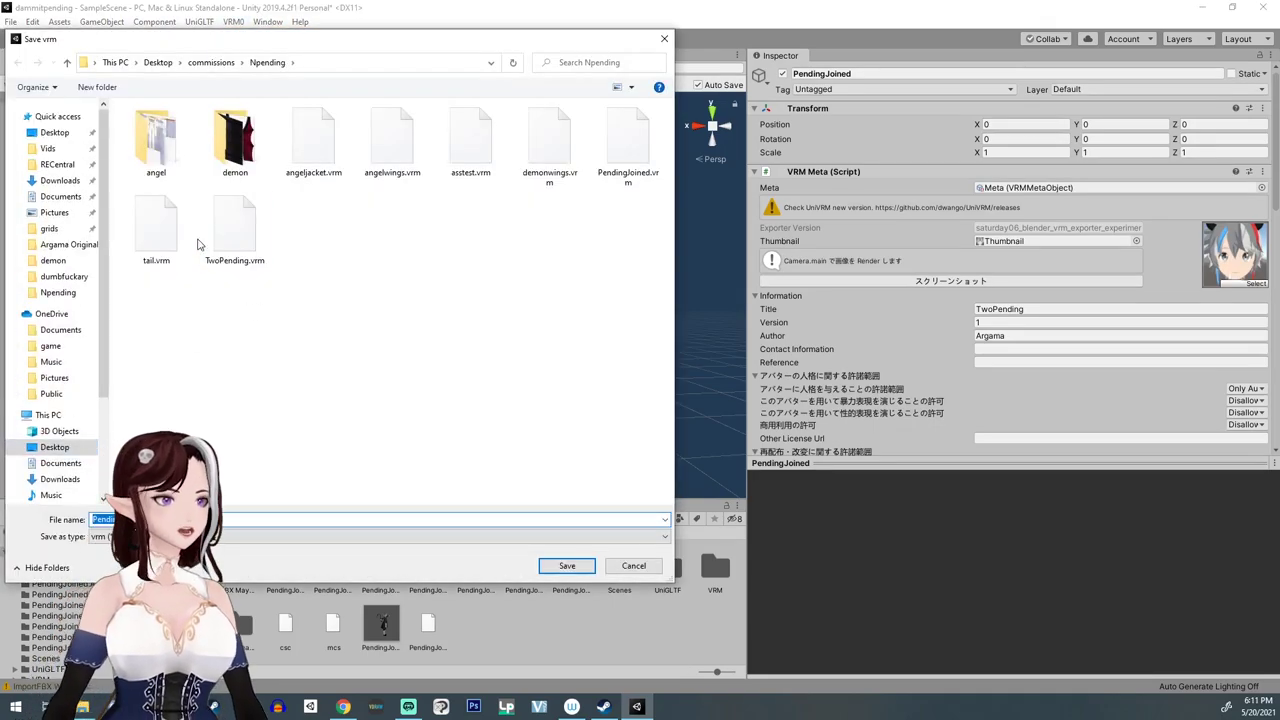
{"action": "left_click", "coordinate": [472, 142]}
{"action": "left_click", "coordinate": [567, 565]}
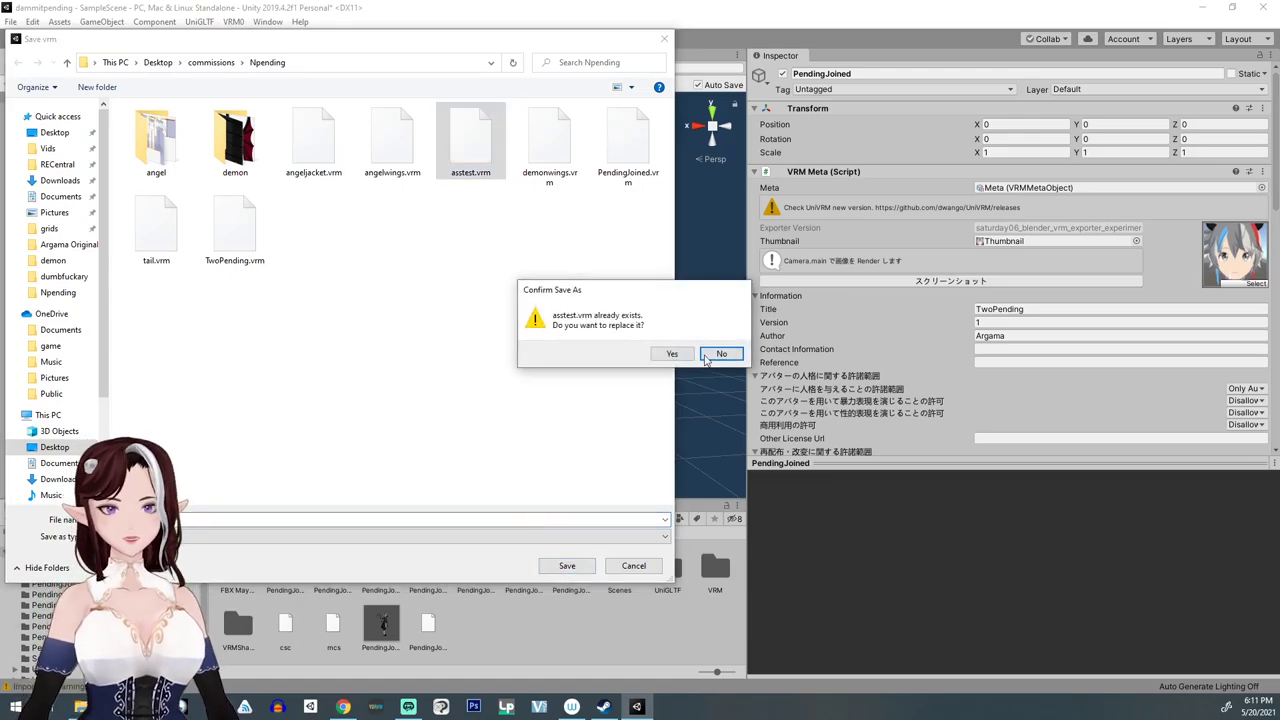
{"action": "left_click", "coordinate": [672, 354]}
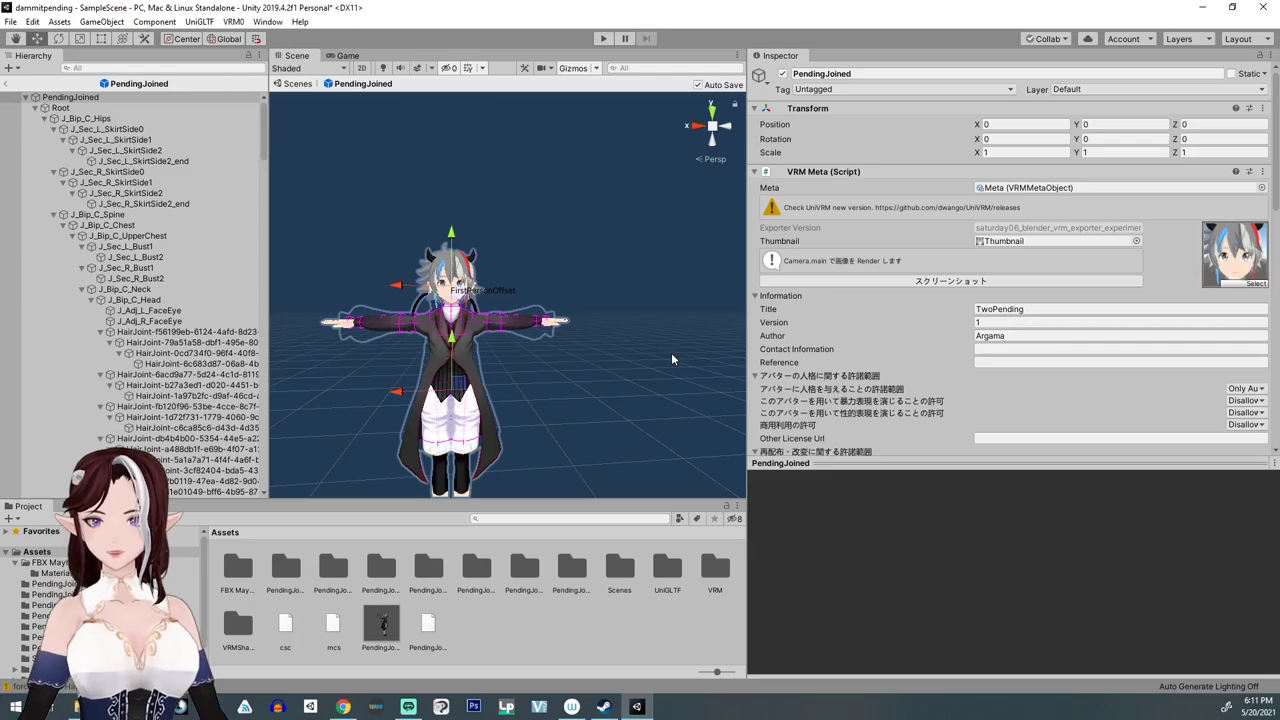
Step: Add the halo model from FBX Mayhem to the prefab as a child of the HairJoint-0cd734f0 bone under J_Bip_C_Head
{"action": "left_click", "coordinate": [66, 565]}
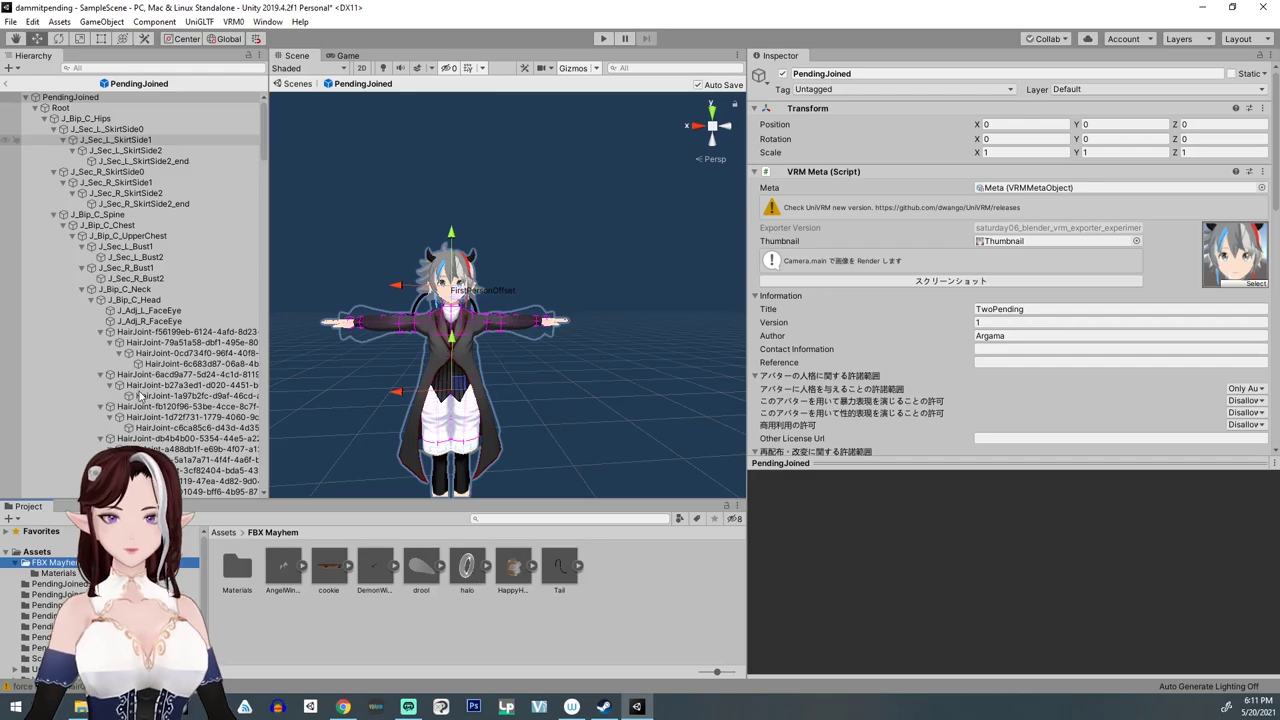
{"action": "left_click", "coordinate": [190, 343]}
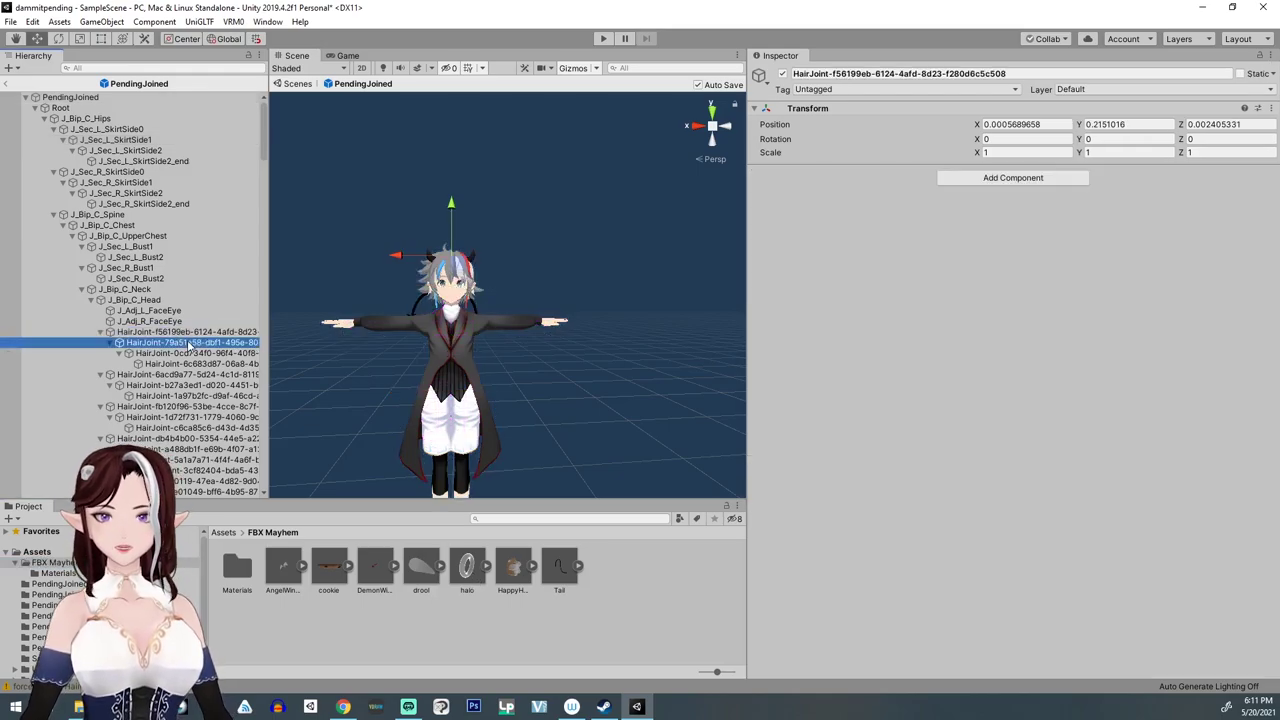
{"action": "left_click", "coordinate": [190, 353]}
{"action": "left_click", "coordinate": [196, 364]}
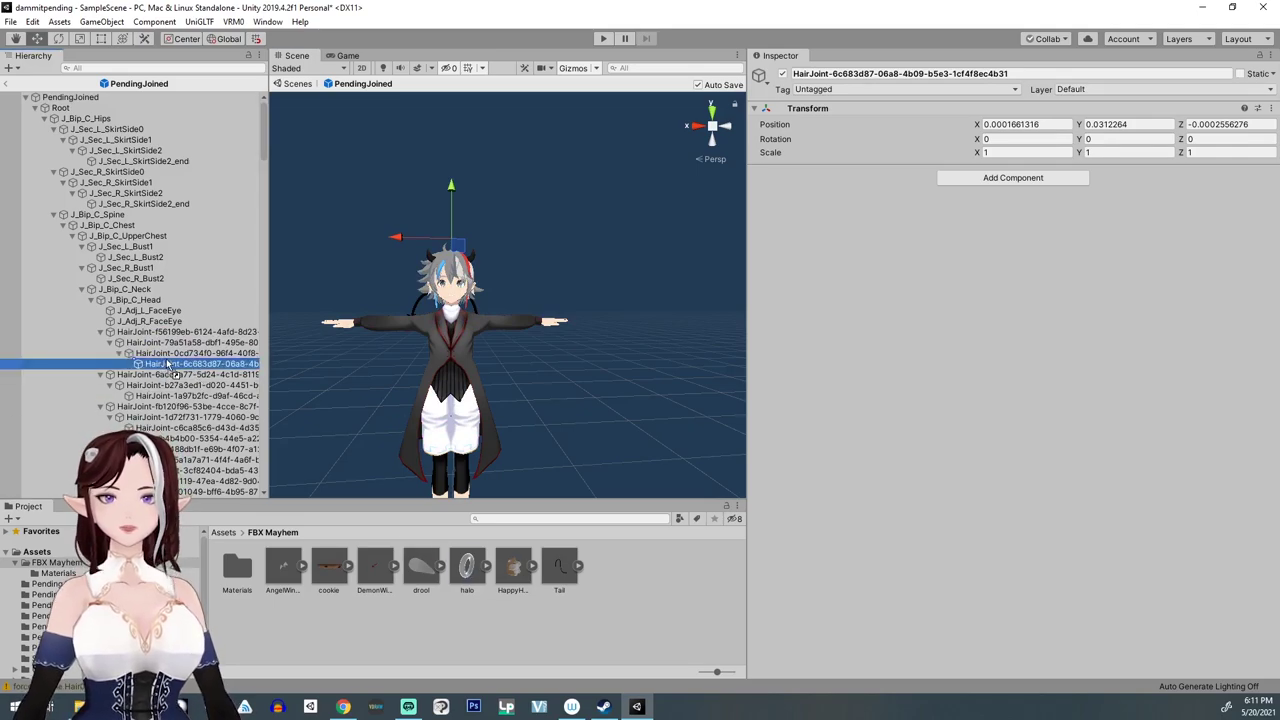
{"action": "left_click_drag", "start_coordinate": [166, 358], "coordinate": [166, 358]}
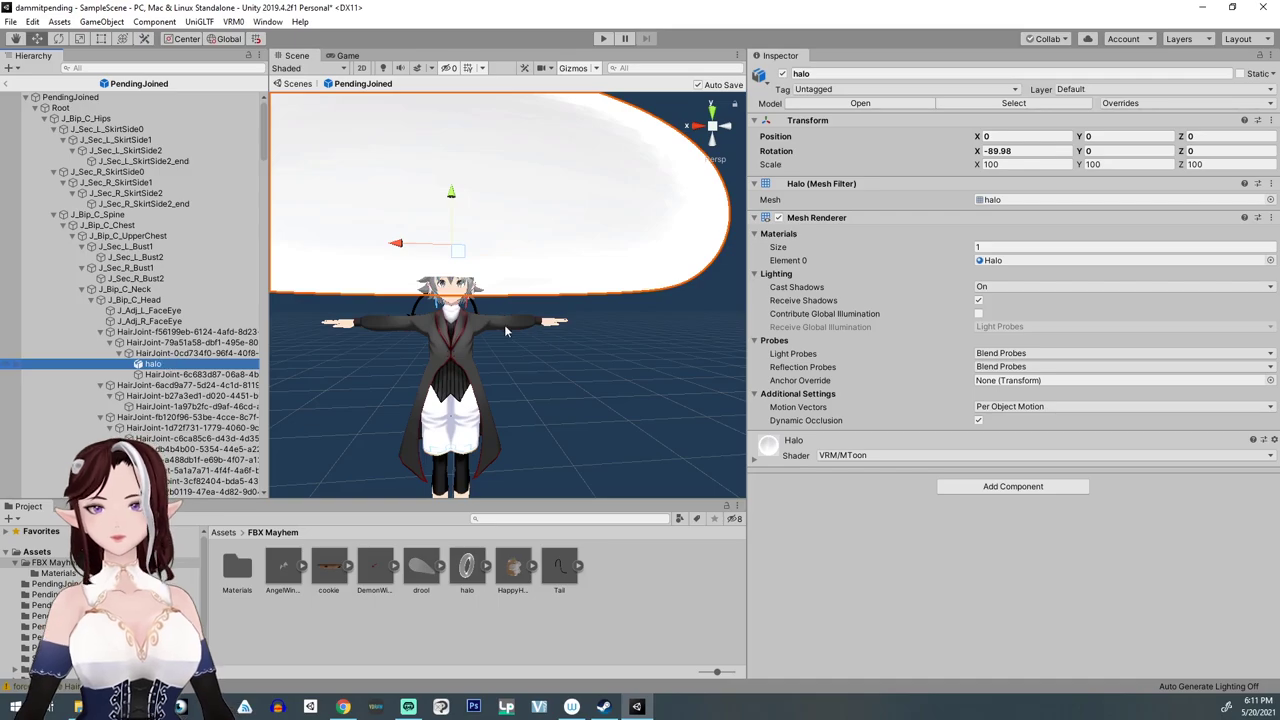
Step: Scale the halo down uniformly to about 7.2 and raise it above the head to about Y 0.081
{"action": "scroll", "coordinate": [507, 323], "scroll_direction": "down", "scroll_amount": 3}
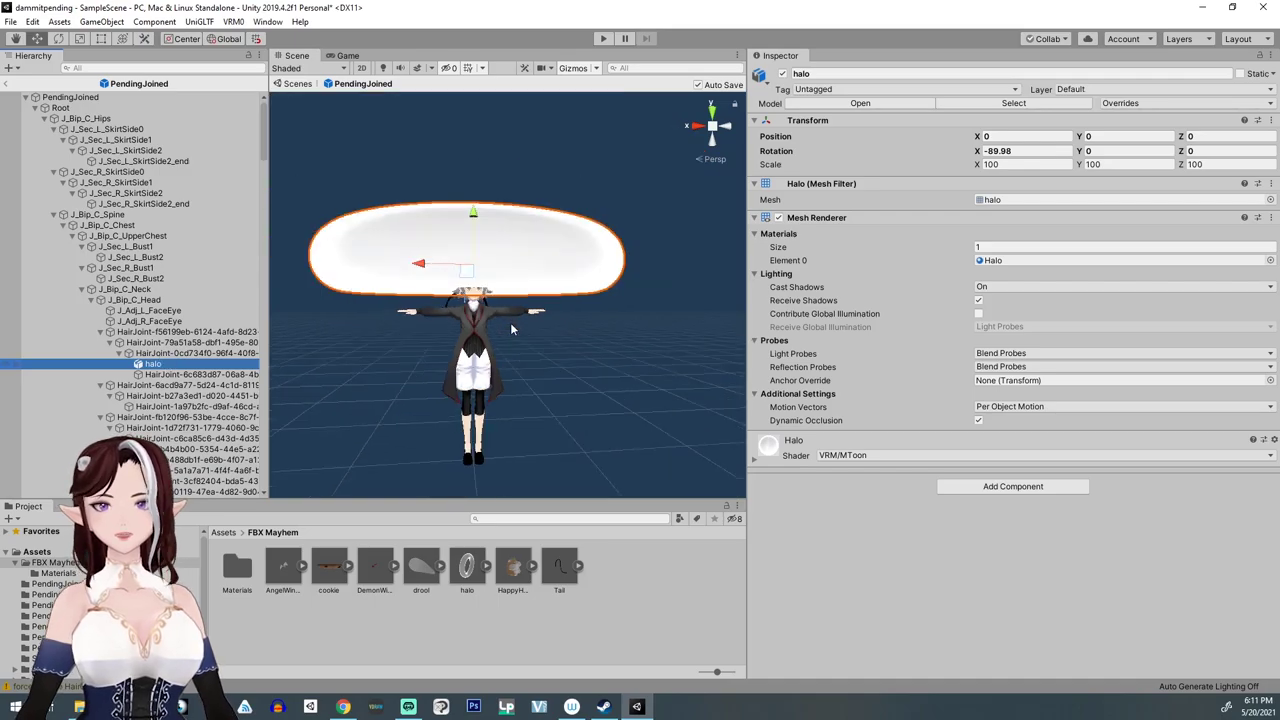
{"action": "left_click", "coordinate": [80, 38]}
{"action": "left_click_drag", "start_coordinate": [473, 268], "coordinate": [479, 320]}
{"action": "scroll", "coordinate": [479, 318], "scroll_direction": "up", "scroll_amount": 5}
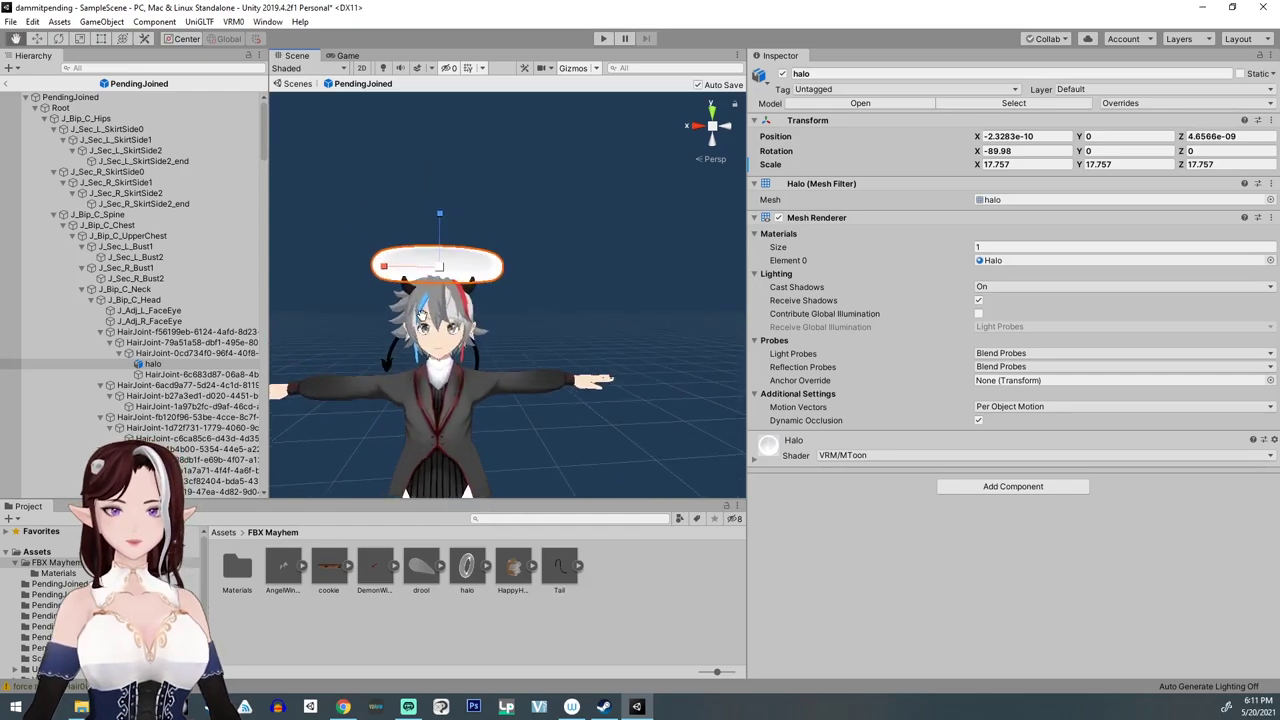
{"action": "left_click_drag", "start_coordinate": [445, 281], "coordinate": [450, 331]}
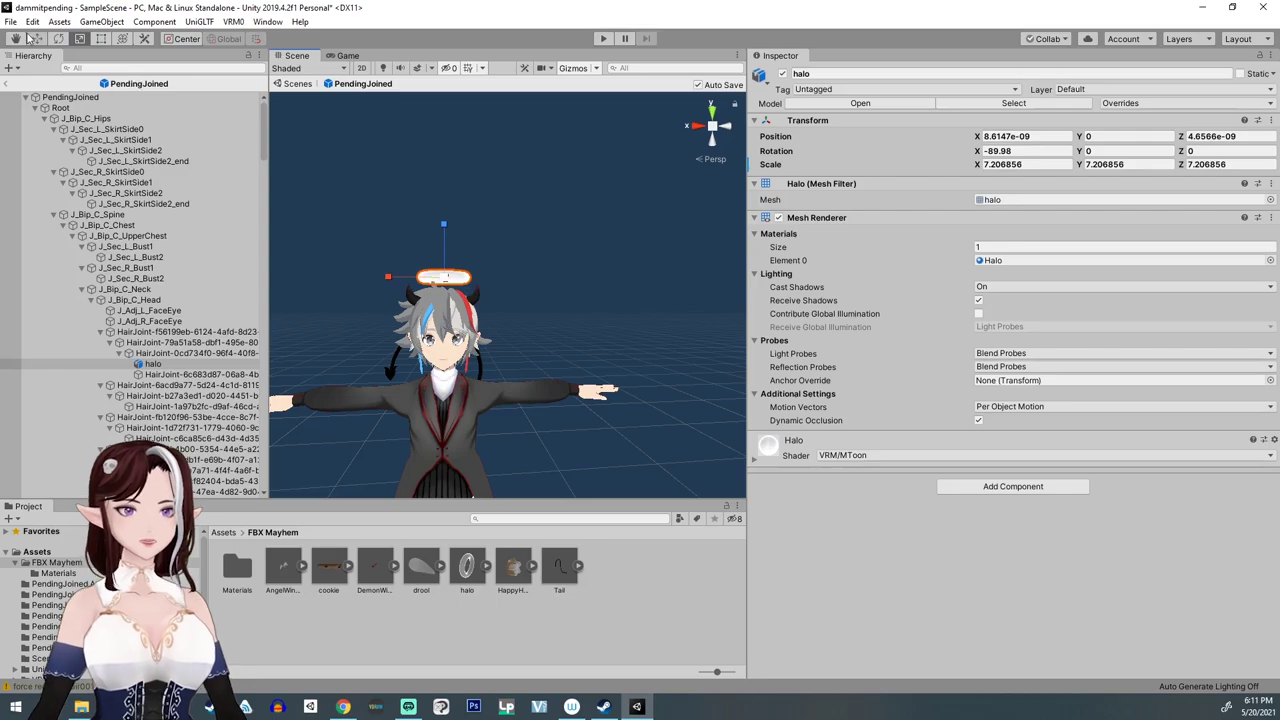
{"action": "key", "text": "w"}
{"action": "left_click_drag", "start_coordinate": [444, 226], "coordinate": [444, 204]}
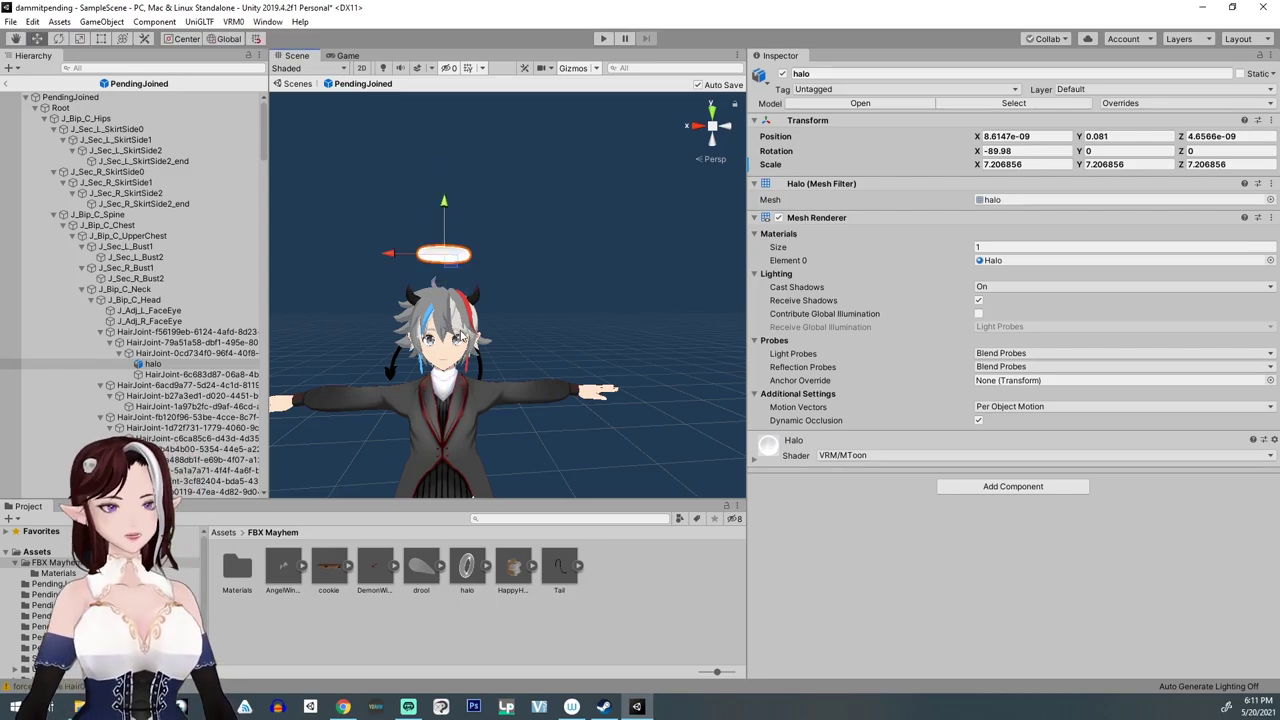
{"action": "scroll", "coordinate": [421, 320], "scroll_direction": "up", "scroll_amount": 2}
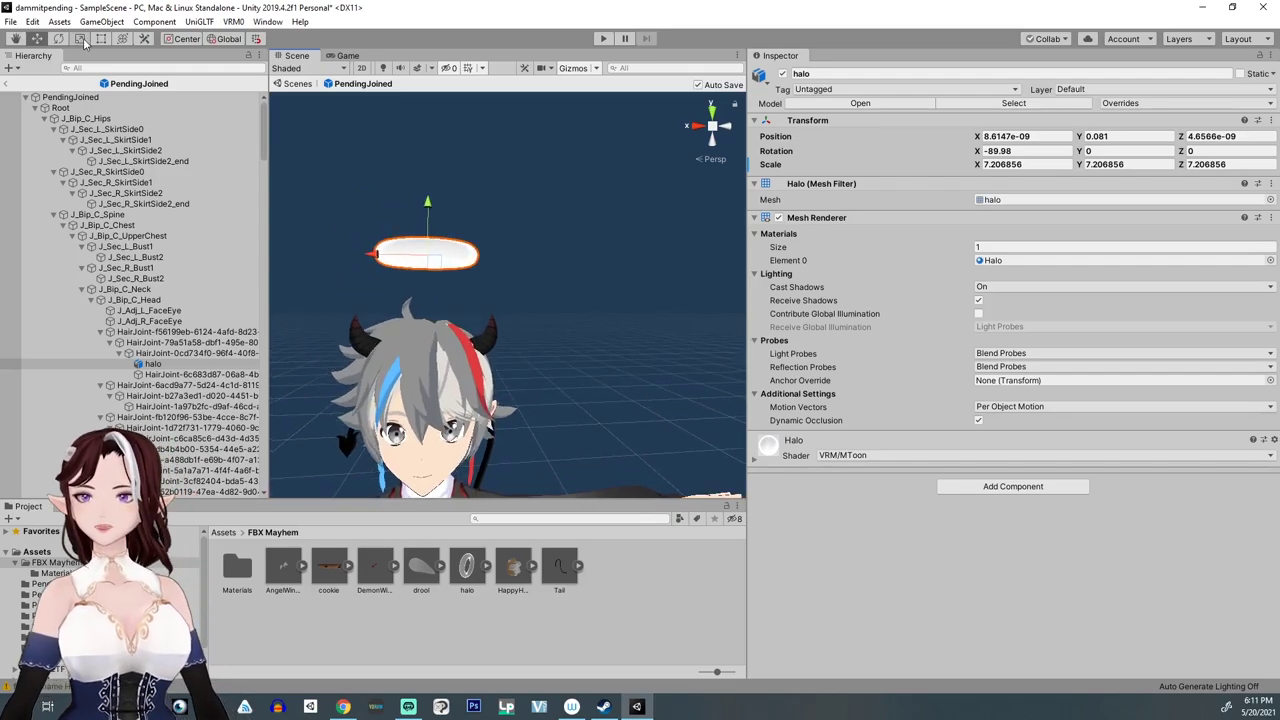
Step: Flatten the halo into a thinner ring by scaling it down along its vertical axis, and deselect it
{"action": "key", "text": "r"}
{"action": "left_click_drag", "start_coordinate": [424, 200], "coordinate": [432, 237]}
{"action": "right_click_drag", "start_coordinate": [432, 340], "coordinate": [419, 445]}
{"action": "mouse_move", "coordinate": [440, 262]}
{"action": "middle_mouse_down"}
{"action": "mouse_move", "coordinate": [423, 349]}
{"action": "mouse_move", "coordinate": [447, 264]}
{"action": "middle_mouse_up"}
{"action": "right_click_drag", "start_coordinate": [447, 264], "coordinate": [484, 132]}
{"action": "middle_click_drag", "start_coordinate": [414, 381], "coordinate": [465, 394]}
{"action": "left_click", "coordinate": [530, 340]}
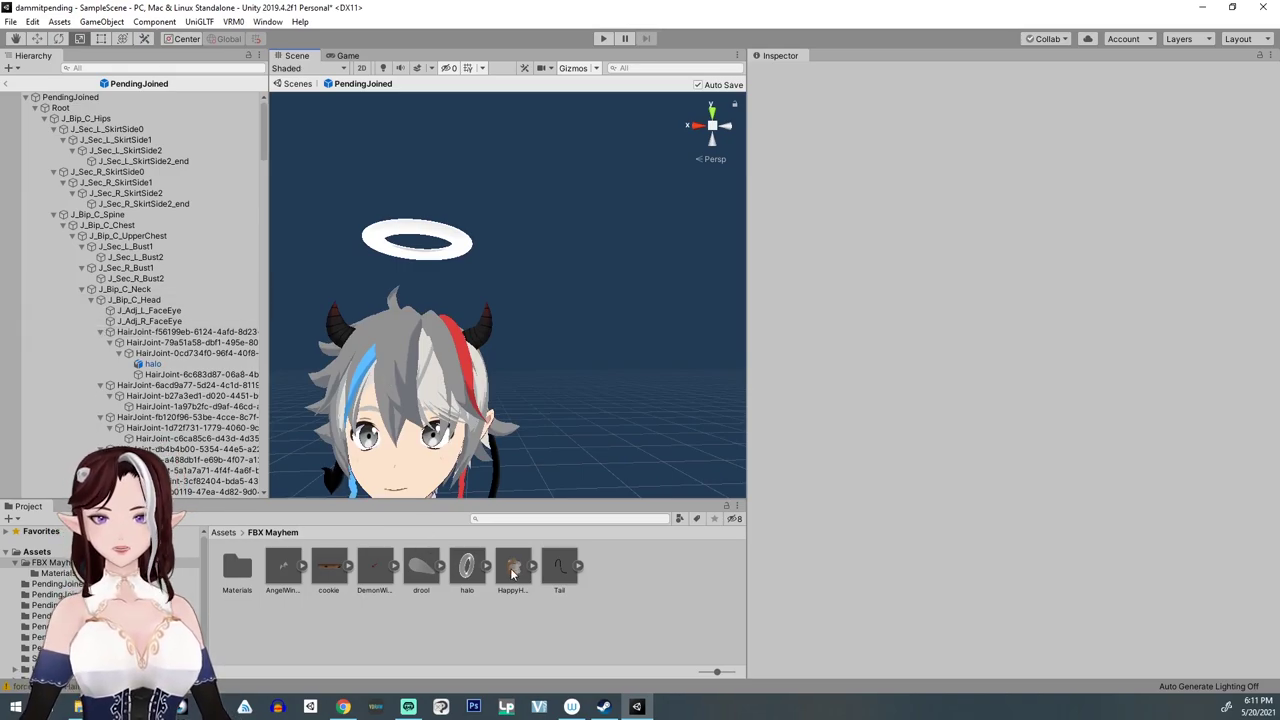
Step: Add the HappyHamster model from FBX Mayhem as a child of J_Bip_C_Head and scale it down to about 0.083
{"action": "left_click_drag", "start_coordinate": [77, 370], "coordinate": [130, 302]}
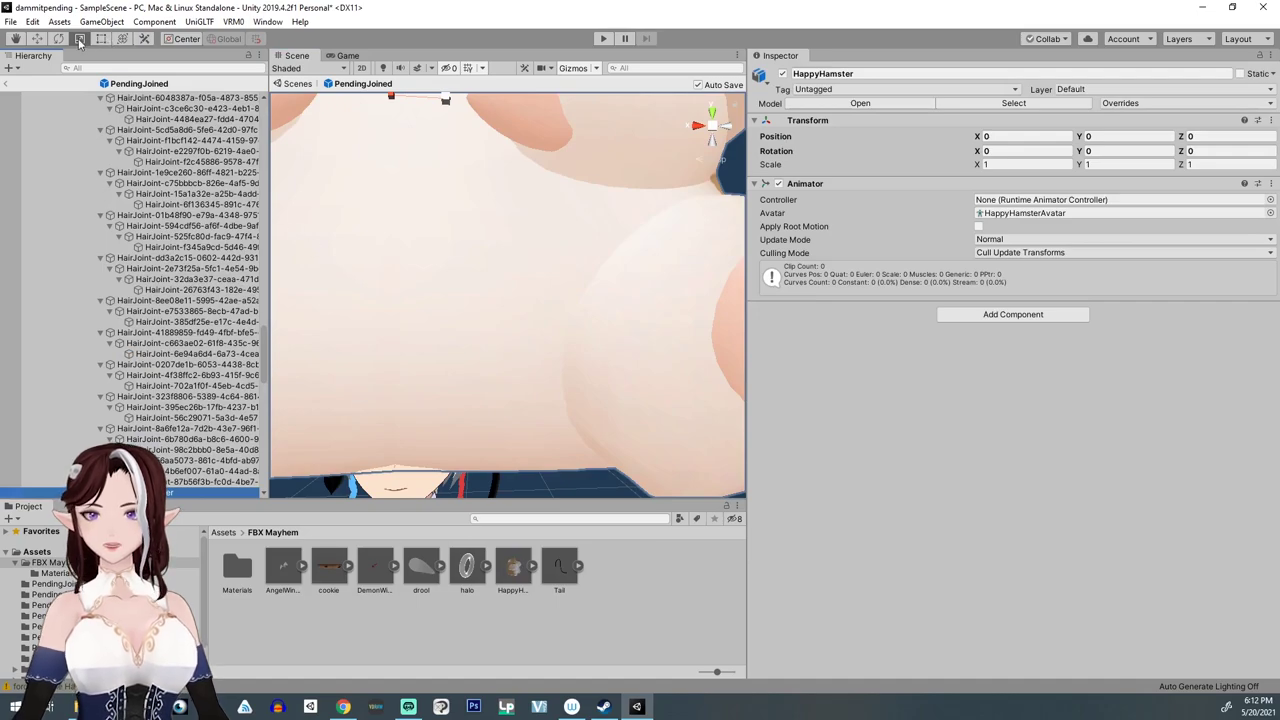
{"action": "scroll", "coordinate": [470, 236], "scroll_direction": "down", "scroll_amount": 8}
{"action": "left_click_drag", "start_coordinate": [488, 240], "coordinate": [499, 318]}
Step: Move the hamster down and back over the top of the head, to about Y 0.256 and Z 0.048
{"action": "left_click", "coordinate": [36, 38]}
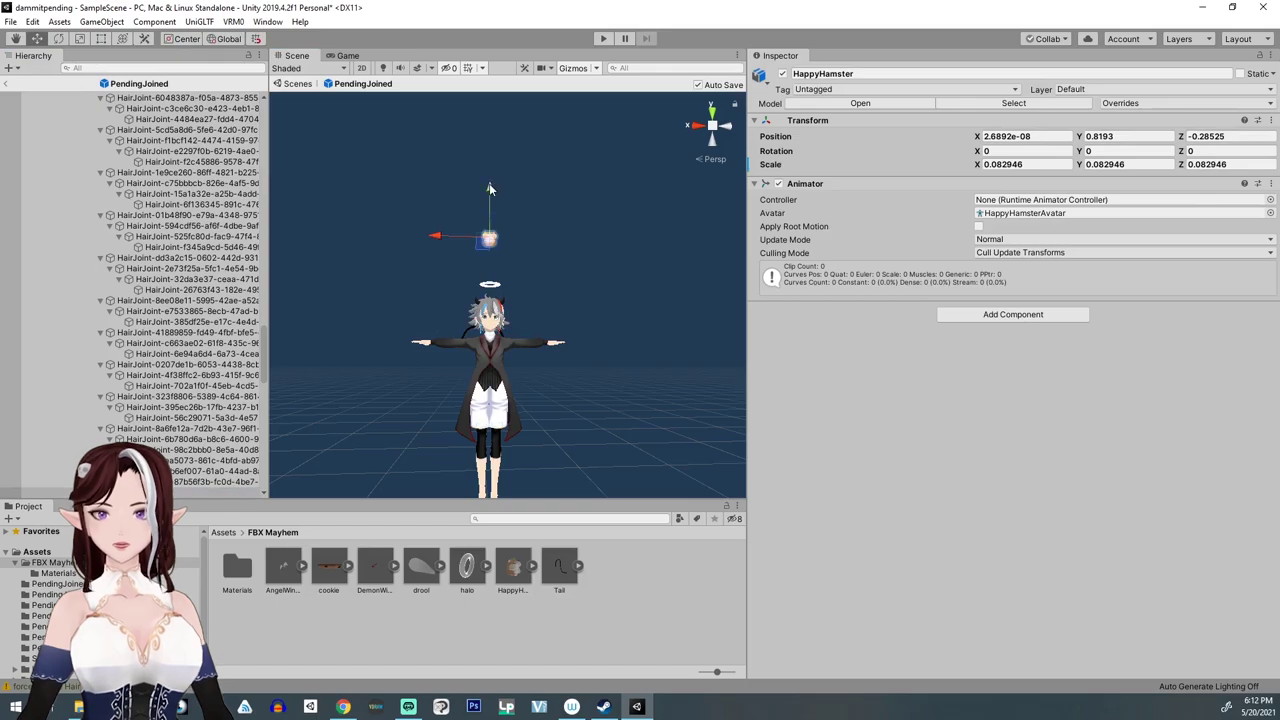
{"action": "left_click_drag", "start_coordinate": [489, 187], "coordinate": [511, 276]}
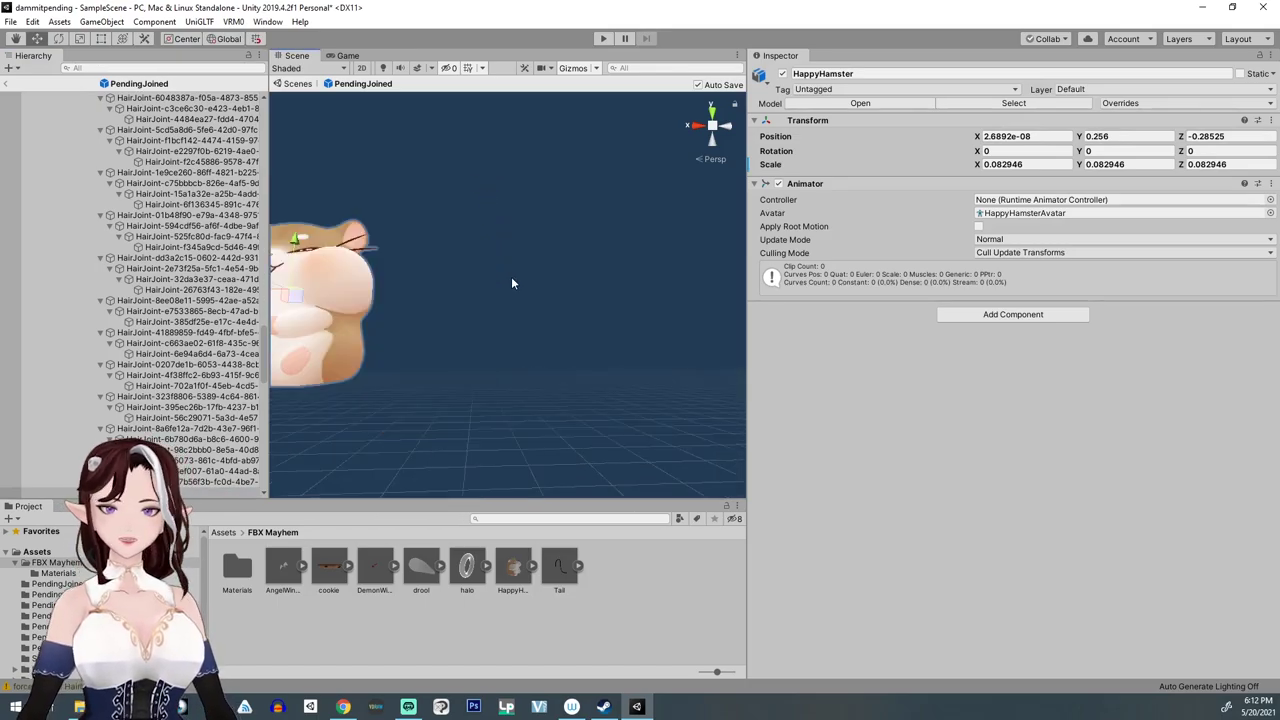
{"action": "scroll", "coordinate": [511, 283], "scroll_direction": "down", "scroll_amount": 8}
{"action": "right_click_drag", "start_coordinate": [517, 280], "coordinate": [464, 286]}
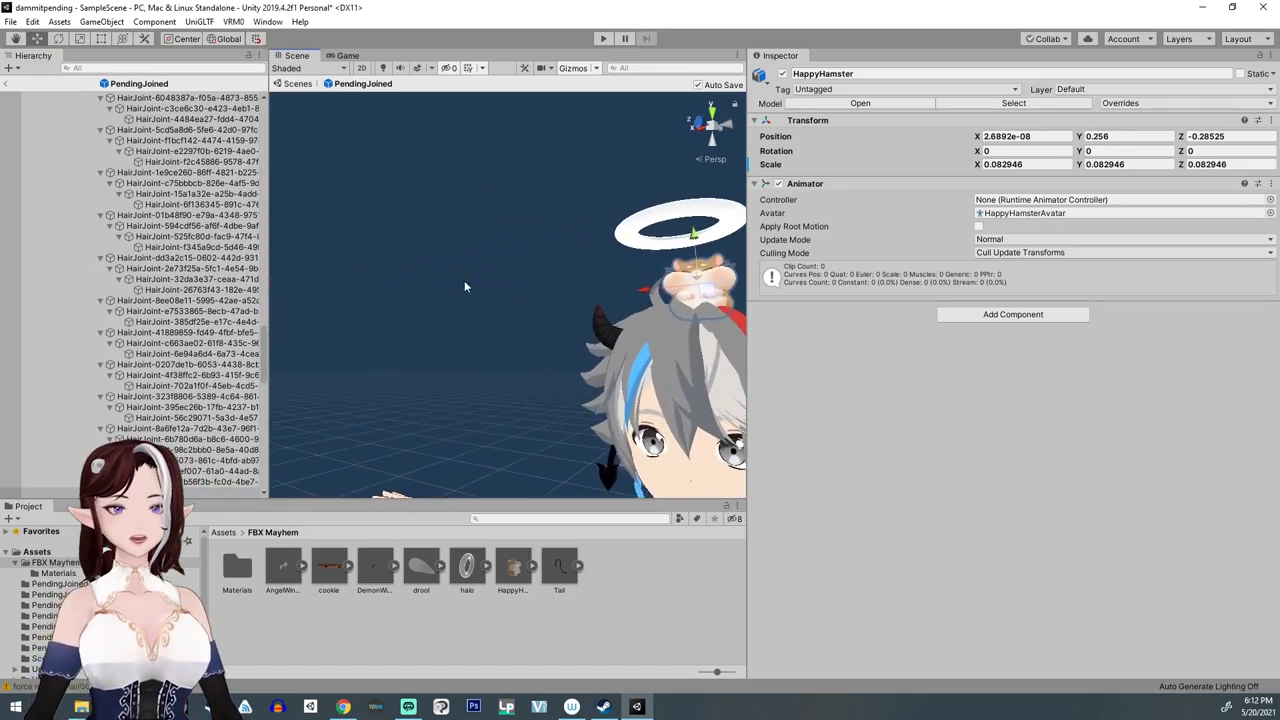
{"action": "left_click_drag", "start_coordinate": [464, 284], "coordinate": [430, 292], "text": "alt"}
{"action": "left_click_drag", "start_coordinate": [445, 245], "coordinate": [389, 235]}
{"action": "right_click_drag", "start_coordinate": [422, 300], "coordinate": [314, 304]}
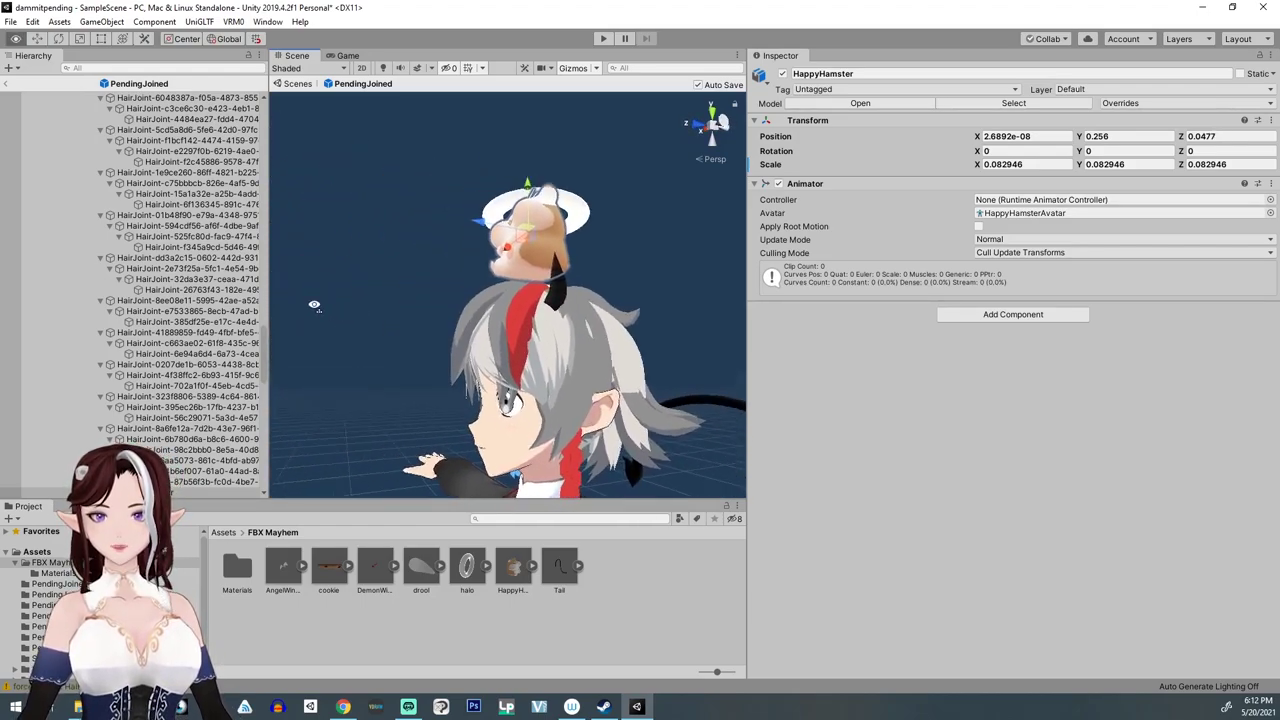
{"action": "left_click_drag", "start_coordinate": [314, 305], "coordinate": [437, 328], "text": "alt"}
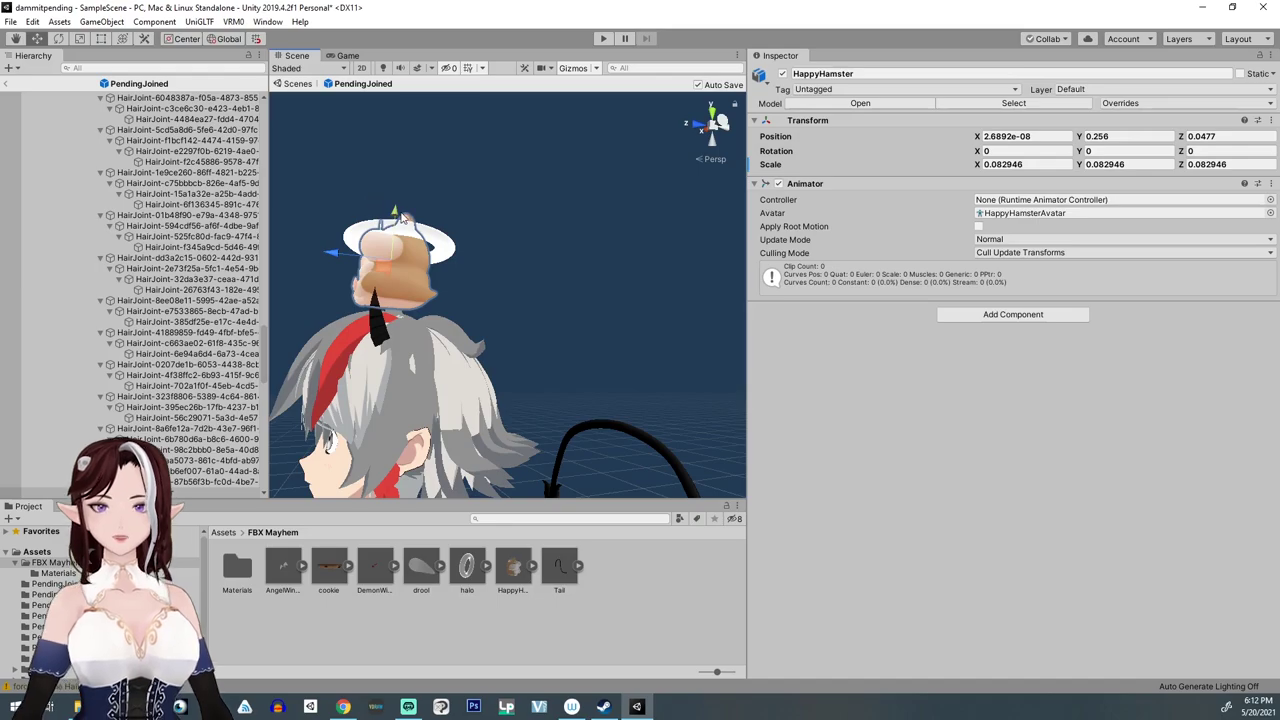
Step: Shrink the hamster uniformly to about 0.0295 and tilt it to about 6.2 degrees around X
{"action": "left_click", "coordinate": [80, 38]}
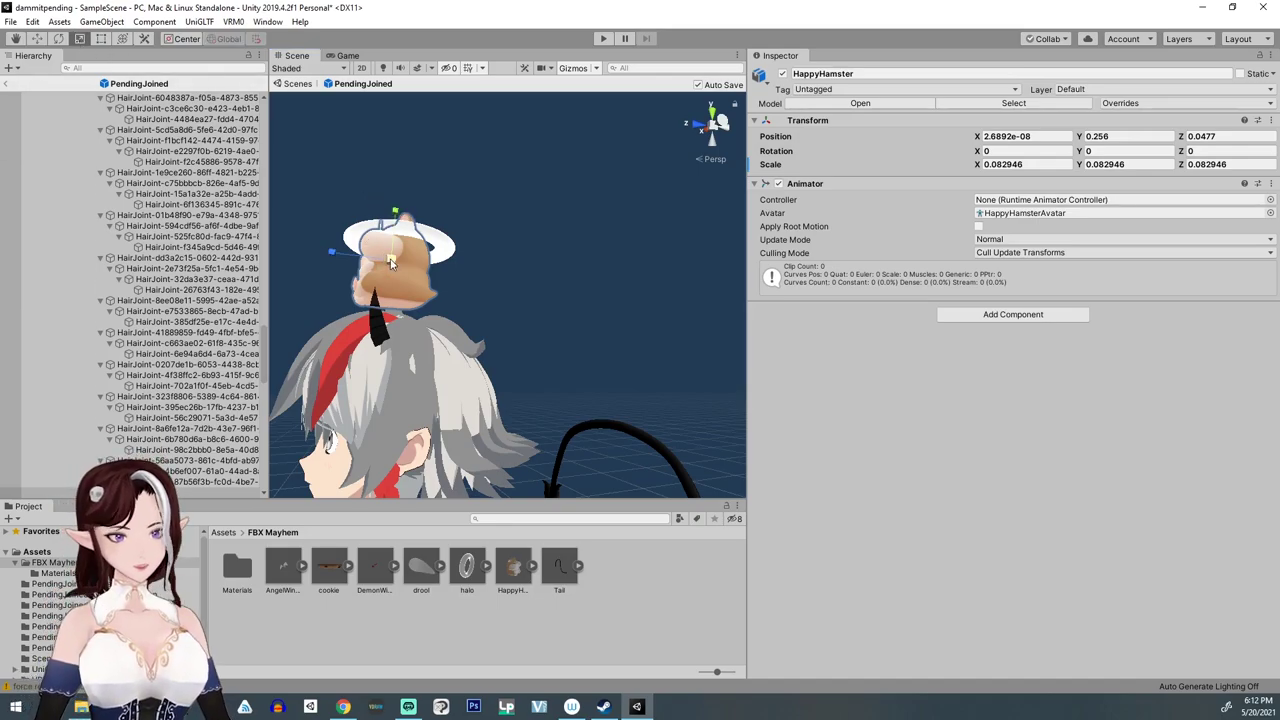
{"action": "left_click_drag", "start_coordinate": [391, 256], "coordinate": [389, 306]}
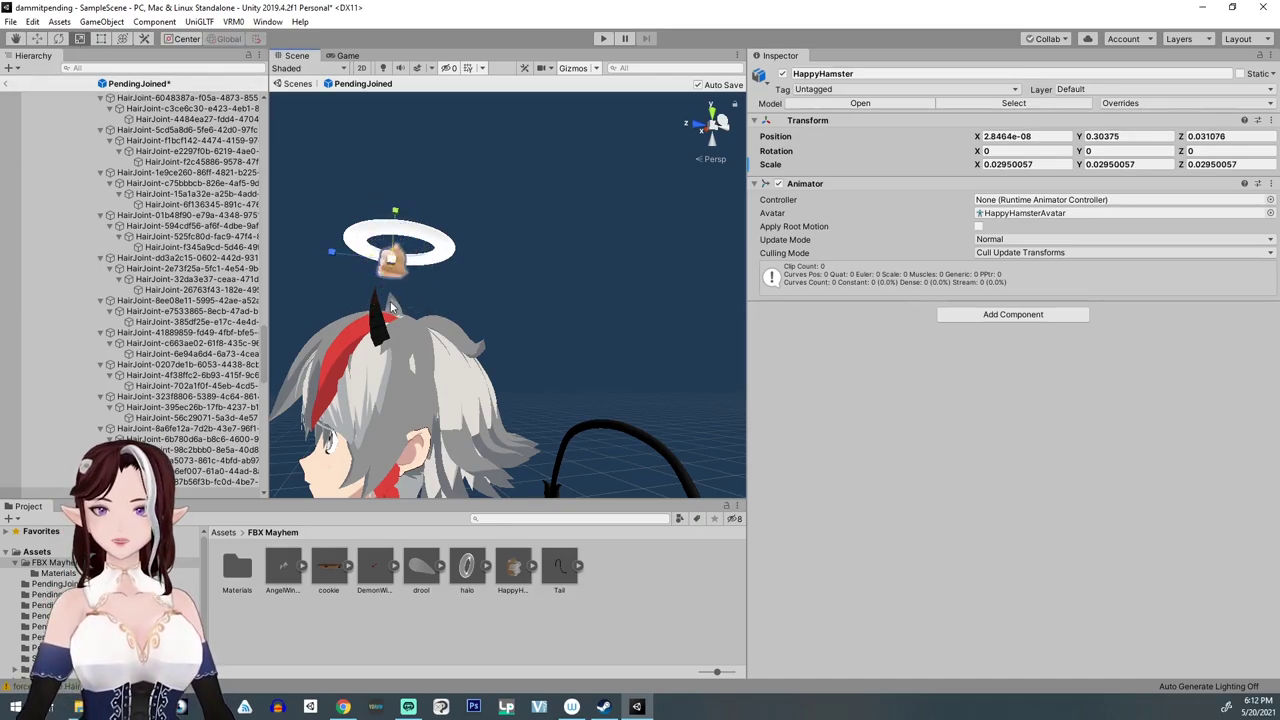
{"action": "left_click", "coordinate": [58, 39]}
{"action": "left_click_drag", "start_coordinate": [358, 257], "coordinate": [548, 398]}
{"action": "middle_click_drag", "start_coordinate": [547, 393], "coordinate": [516, 415]}
Step: Lower the hamster onto the hair between the horns, to about Y 0.221, and check its placement from several angles
{"action": "left_click", "coordinate": [37, 39]}
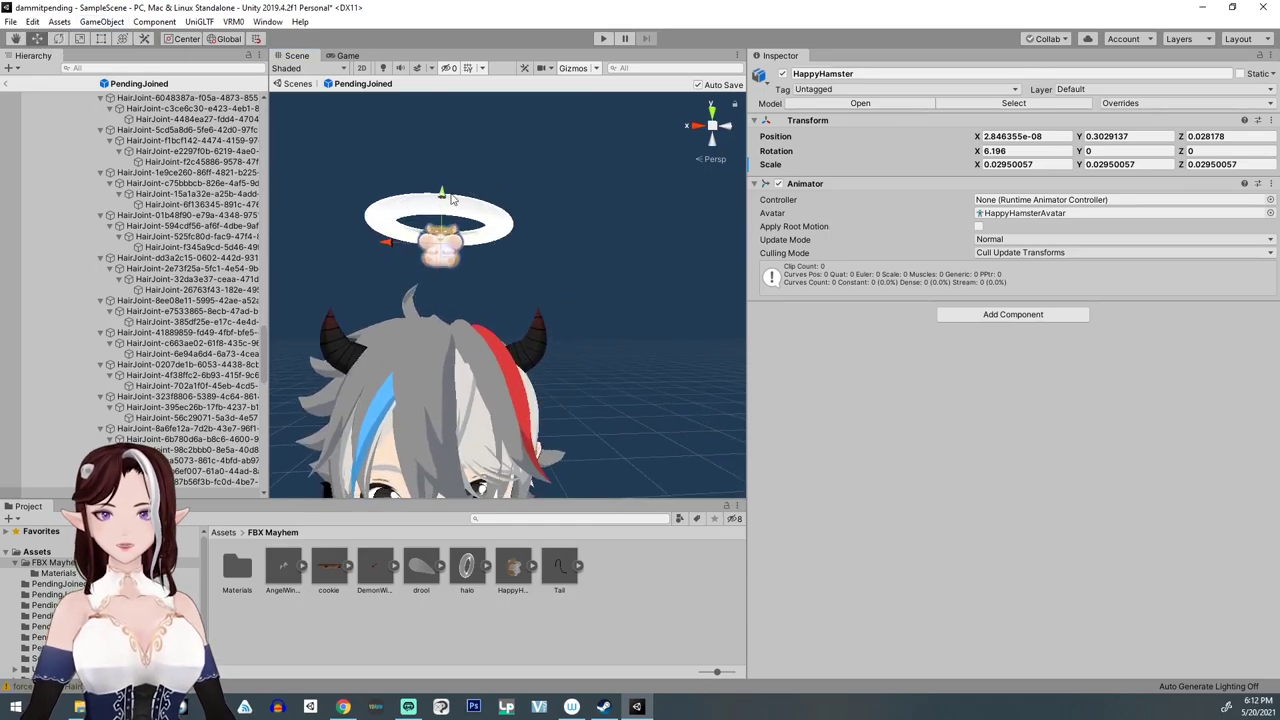
{"action": "left_click_drag", "start_coordinate": [440, 198], "coordinate": [436, 250]}
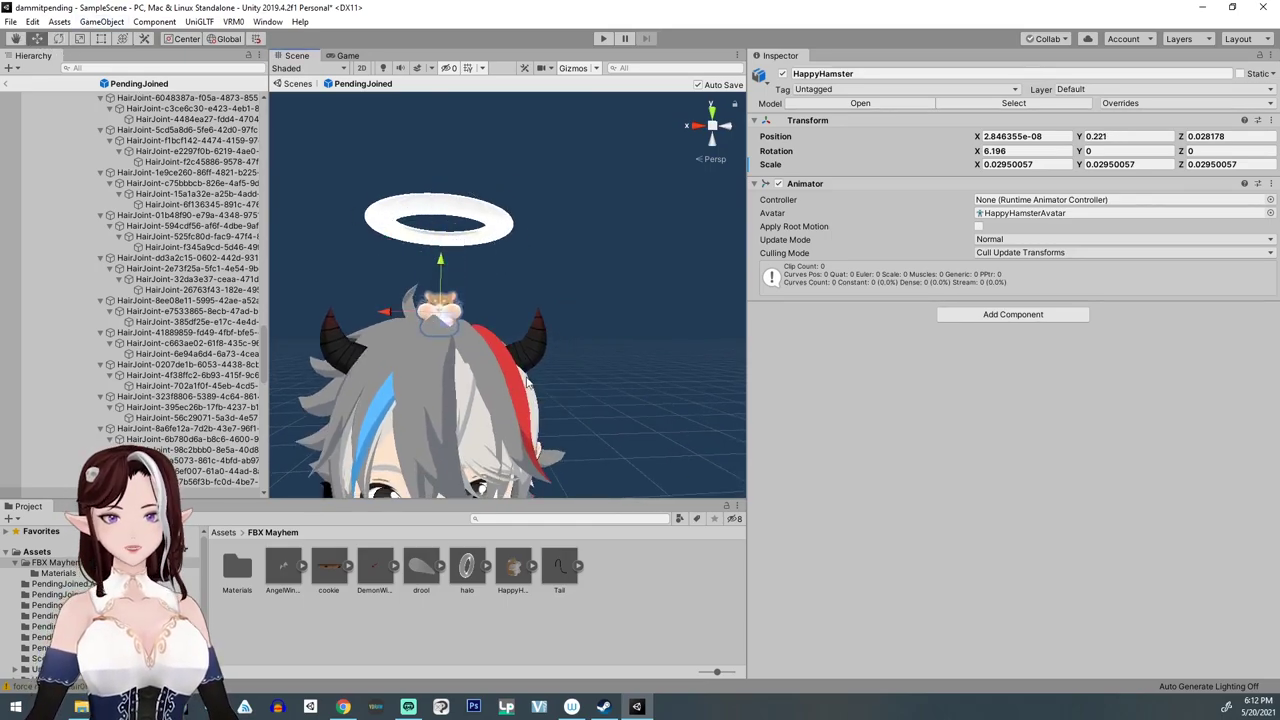
{"action": "left_click_drag", "start_coordinate": [470, 330], "coordinate": [480, 367], "text": "alt"}
{"action": "middle_click_drag", "start_coordinate": [481, 367], "coordinate": [544, 307]}
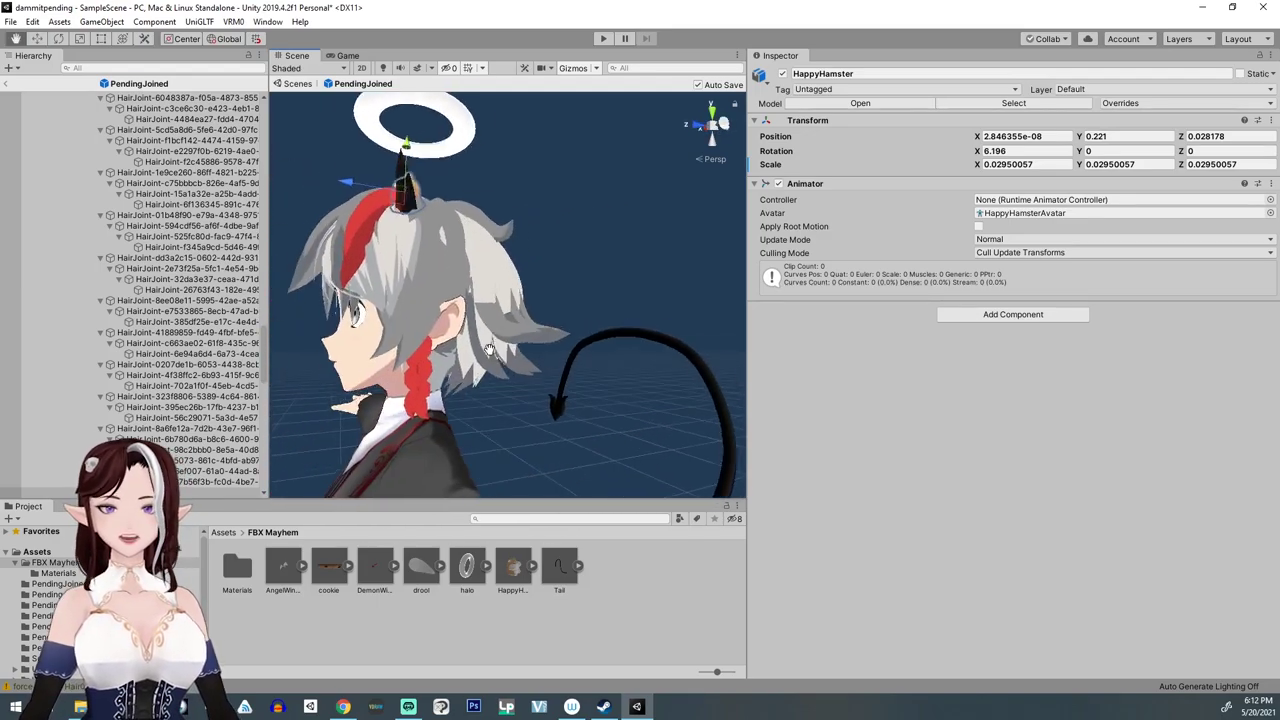
{"action": "left_click_drag", "start_coordinate": [544, 307], "coordinate": [550, 385], "text": "alt"}
{"action": "middle_click_drag", "start_coordinate": [550, 385], "coordinate": [409, 364]}
{"action": "left_click_drag", "start_coordinate": [408, 362], "coordinate": [491, 331], "text": "alt"}
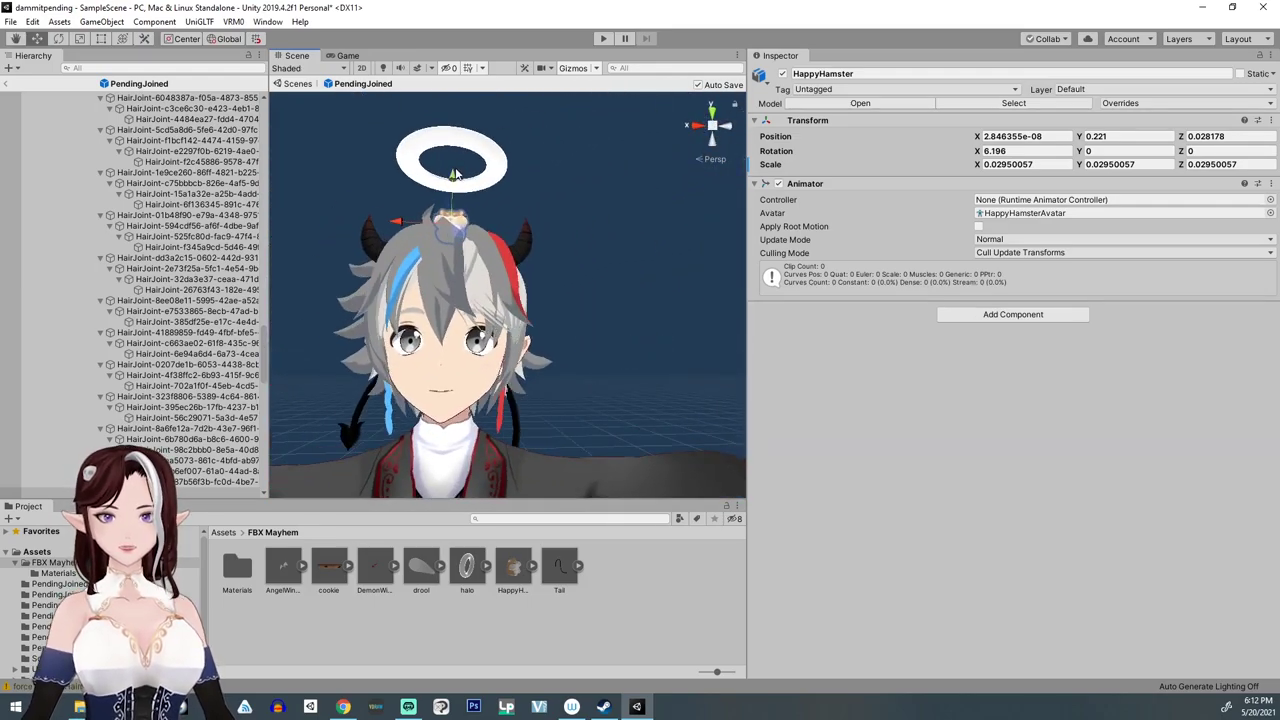
Step: Try placing the hamster beside the neck above the shoulder, at about X -0.082 and Y -0.091
{"action": "left_click_drag", "start_coordinate": [452, 176], "coordinate": [388, 356]}
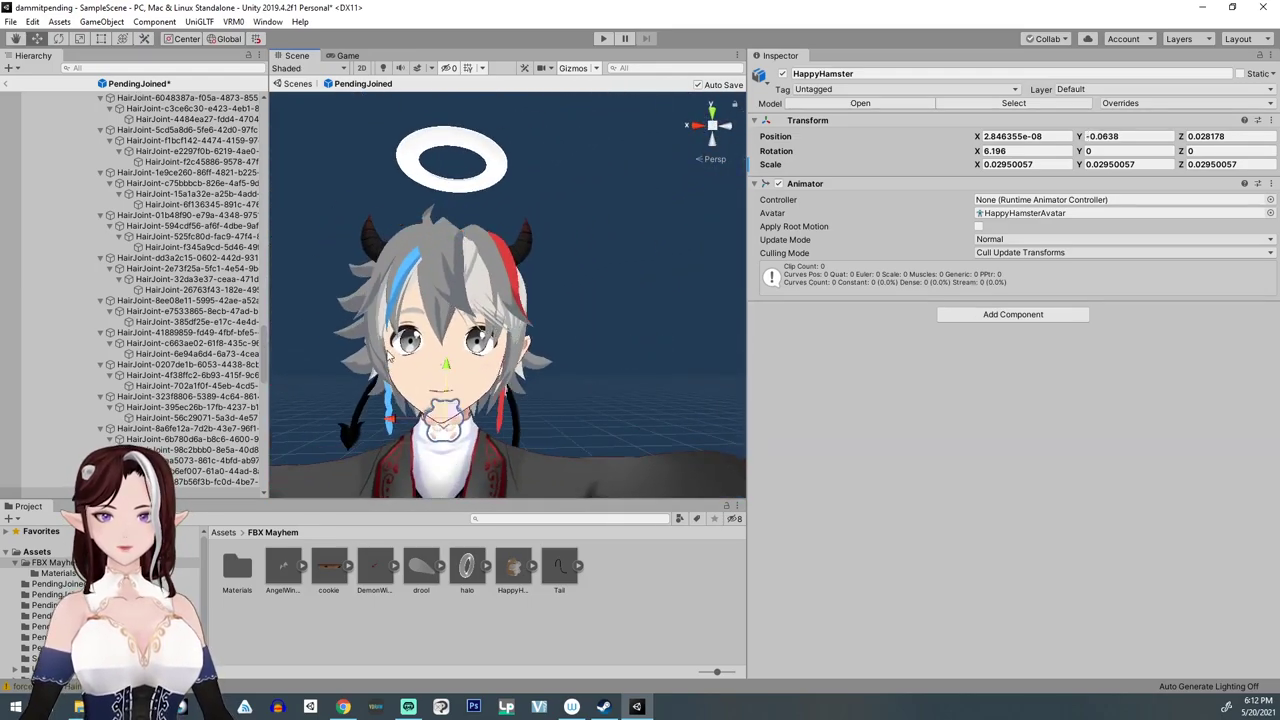
{"action": "left_click_drag", "start_coordinate": [388, 422], "coordinate": [440, 436]}
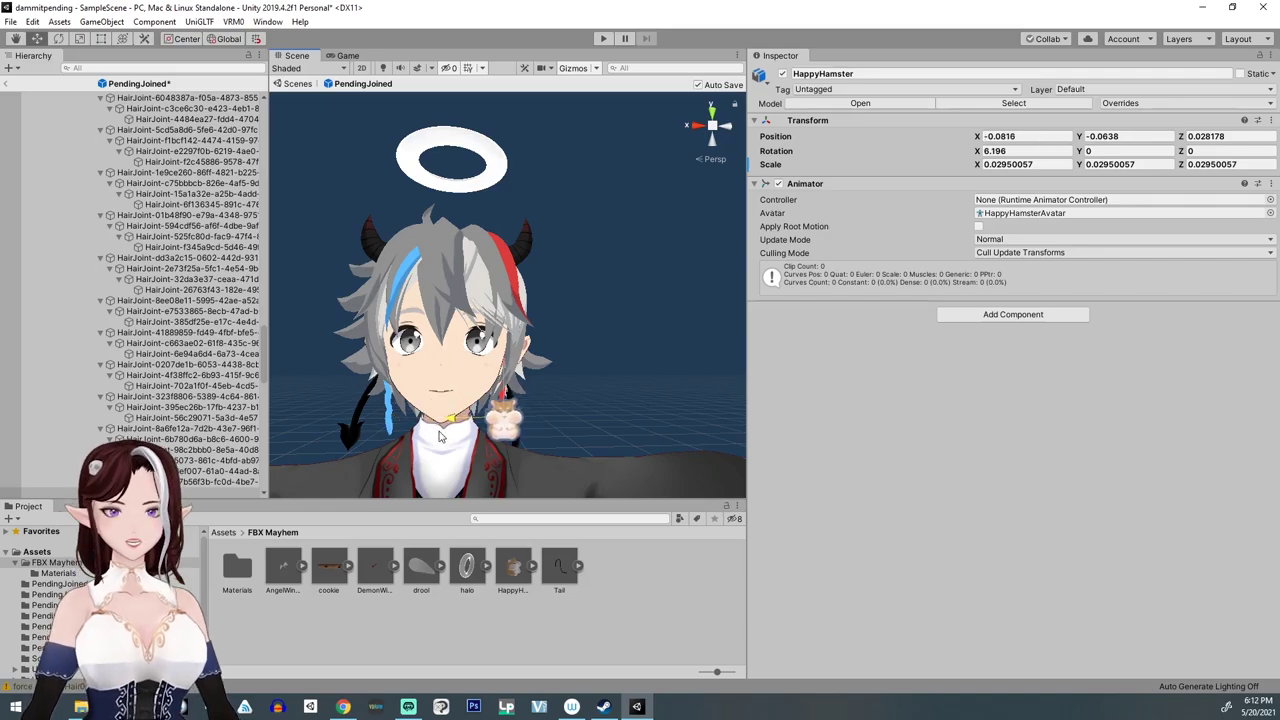
{"action": "left_click_drag", "start_coordinate": [507, 369], "coordinate": [505, 381]}
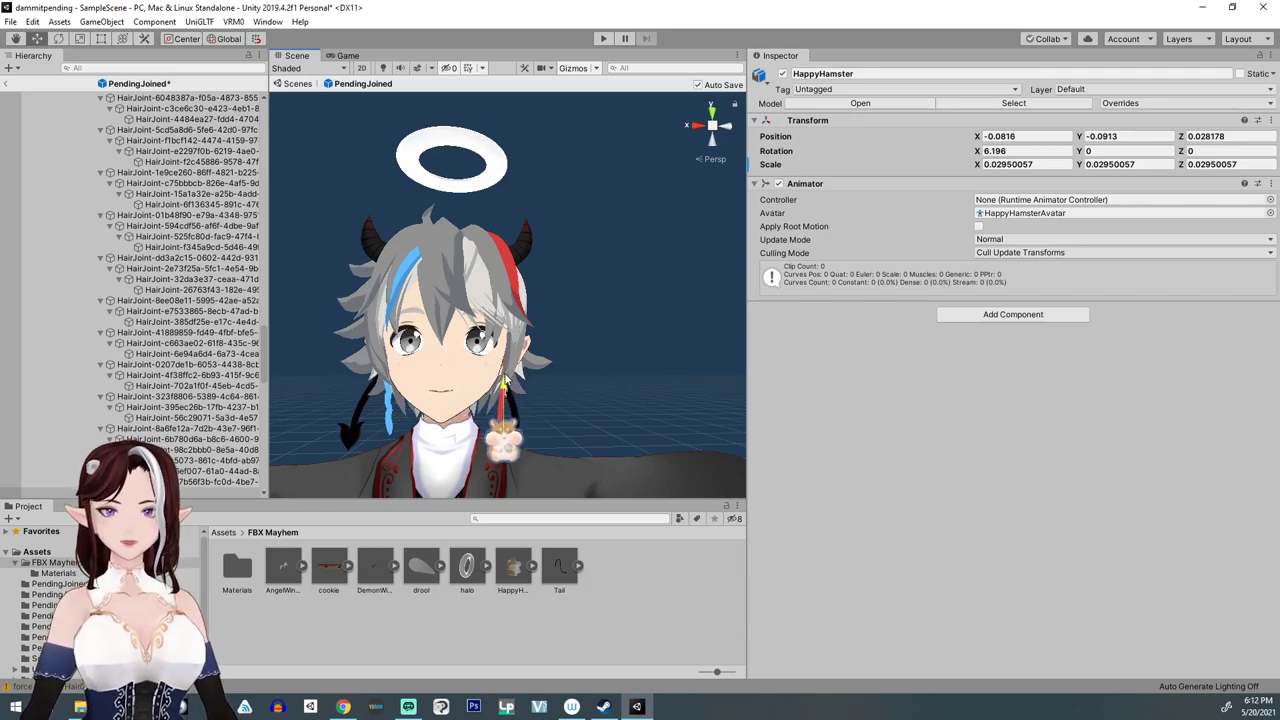
{"action": "left_click_drag", "start_coordinate": [505, 432], "coordinate": [499, 360], "text": "alt"}
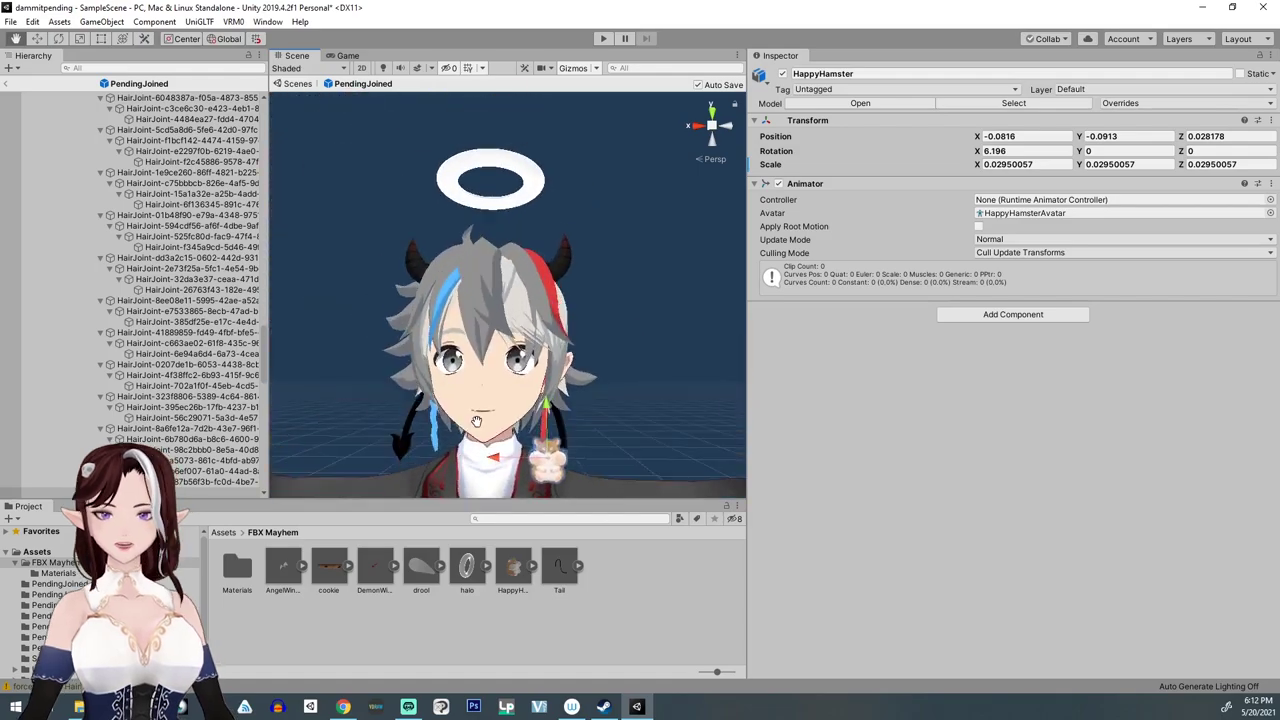
{"action": "middle_click_drag", "start_coordinate": [499, 360], "coordinate": [466, 441]}
Step: Seat the hamster on top of the head under the halo, at about X 0.01, Y 0.225 and Z -0.004
{"action": "left_click_drag", "start_coordinate": [465, 440], "coordinate": [408, 288], "text": "alt"}
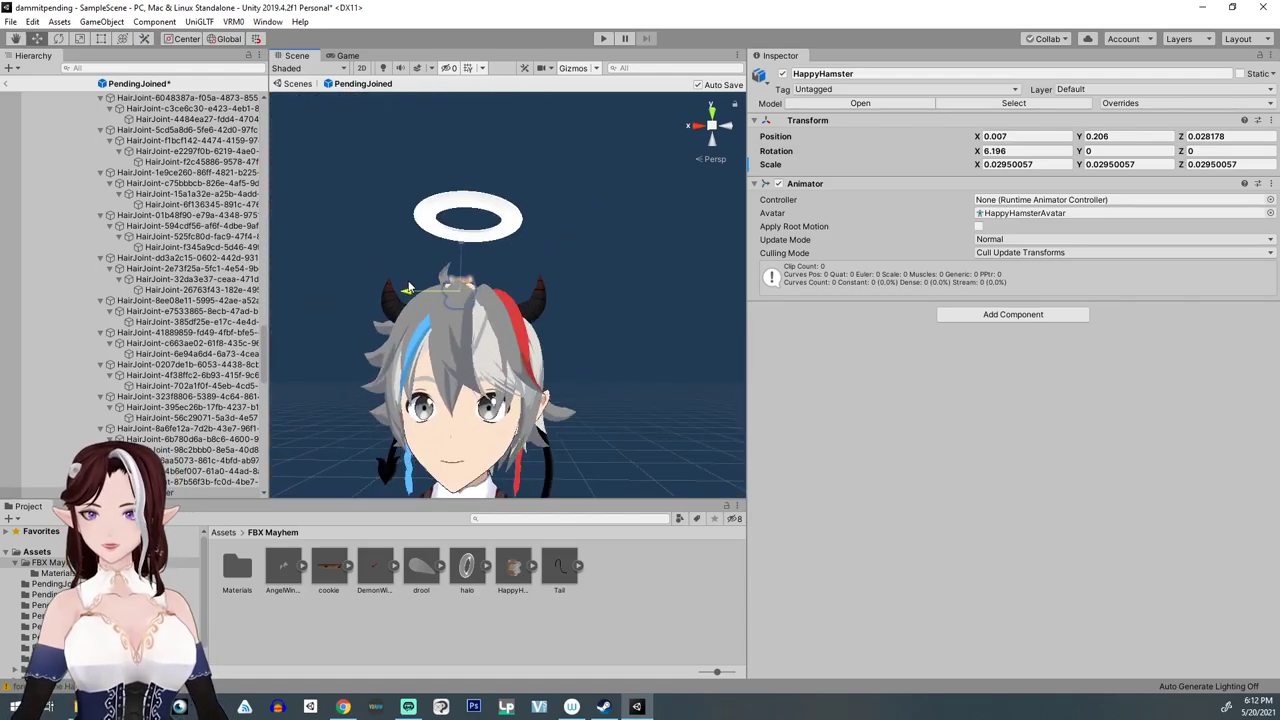
{"action": "left_click_drag", "start_coordinate": [463, 243], "coordinate": [465, 228]}
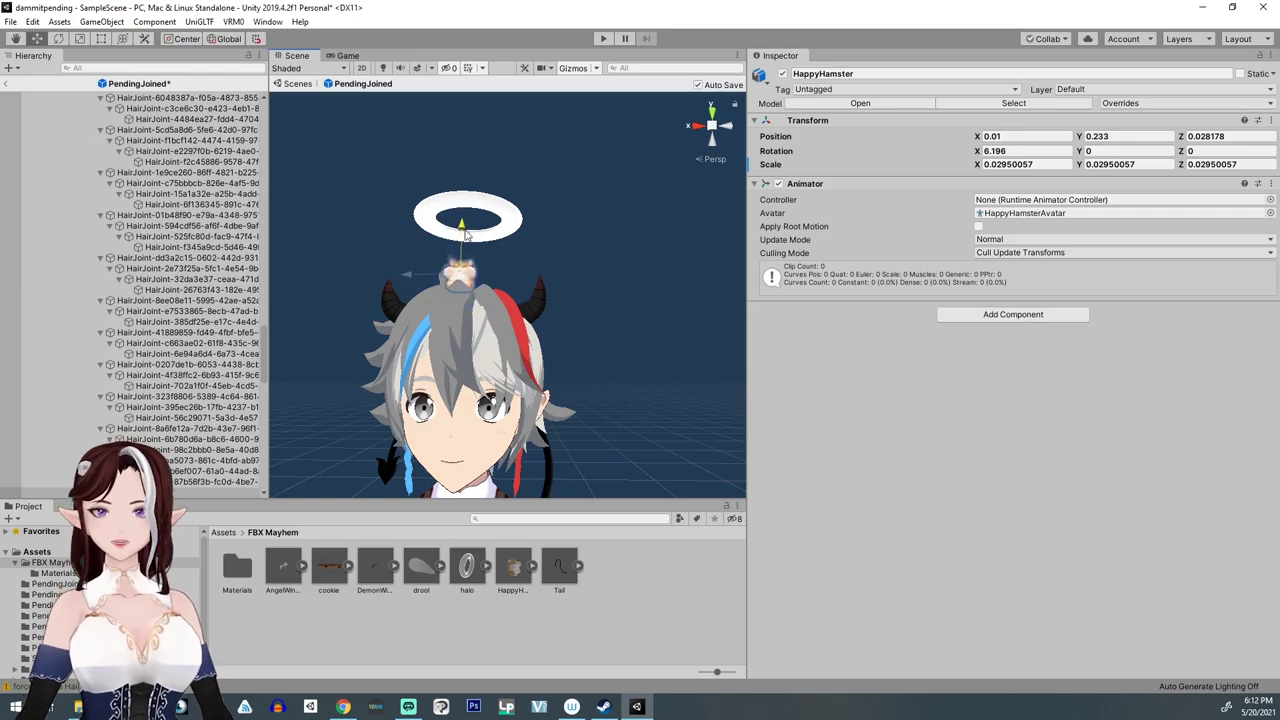
{"action": "left_click_drag", "start_coordinate": [500, 337], "coordinate": [454, 346], "text": "alt"}
{"action": "middle_click_drag", "start_coordinate": [454, 346], "coordinate": [464, 364]}
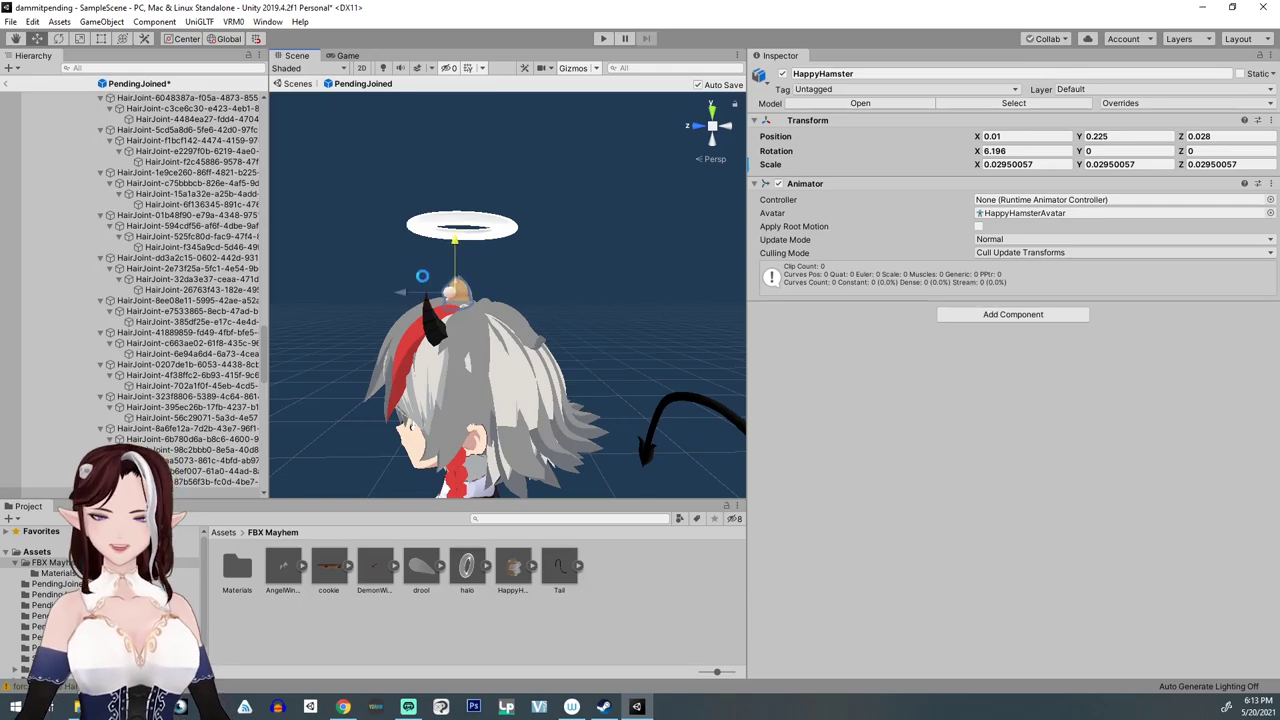
{"action": "left_click_drag", "start_coordinate": [406, 295], "coordinate": [424, 290]}
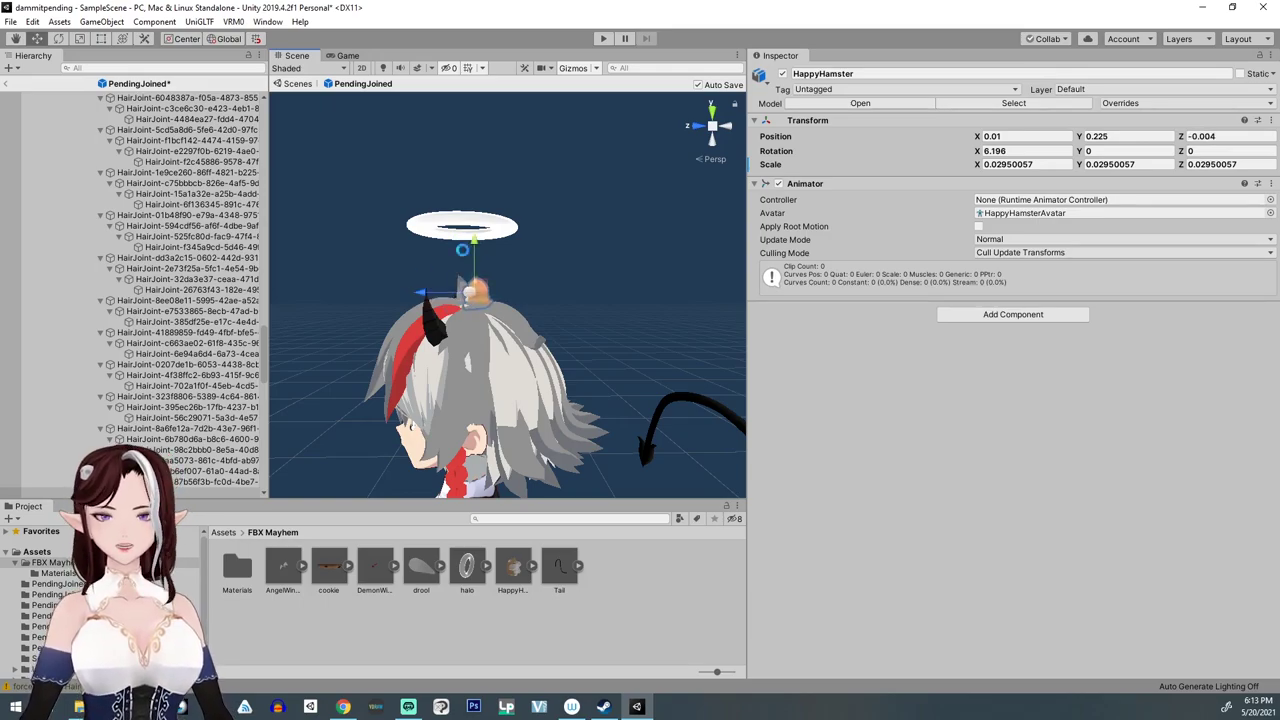
{"action": "left_click_drag", "start_coordinate": [380, 333], "coordinate": [481, 389], "text": "alt"}
{"action": "middle_click_drag", "start_coordinate": [523, 335], "coordinate": [493, 371]}
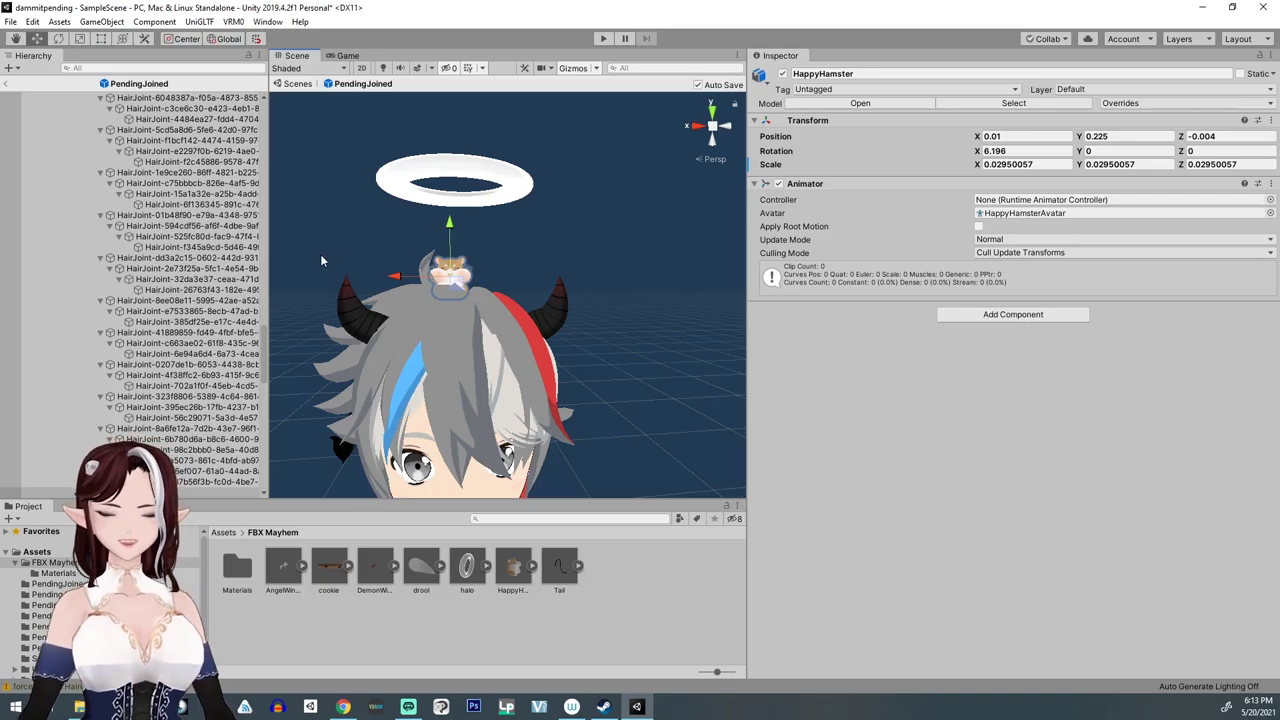
Step: Try to export the PendingJoined root object as a VRM to the Npending folder, replacing asstest.vrm
{"action": "scroll", "coordinate": [180, 218], "scroll_direction": "down", "scroll_amount": 10}
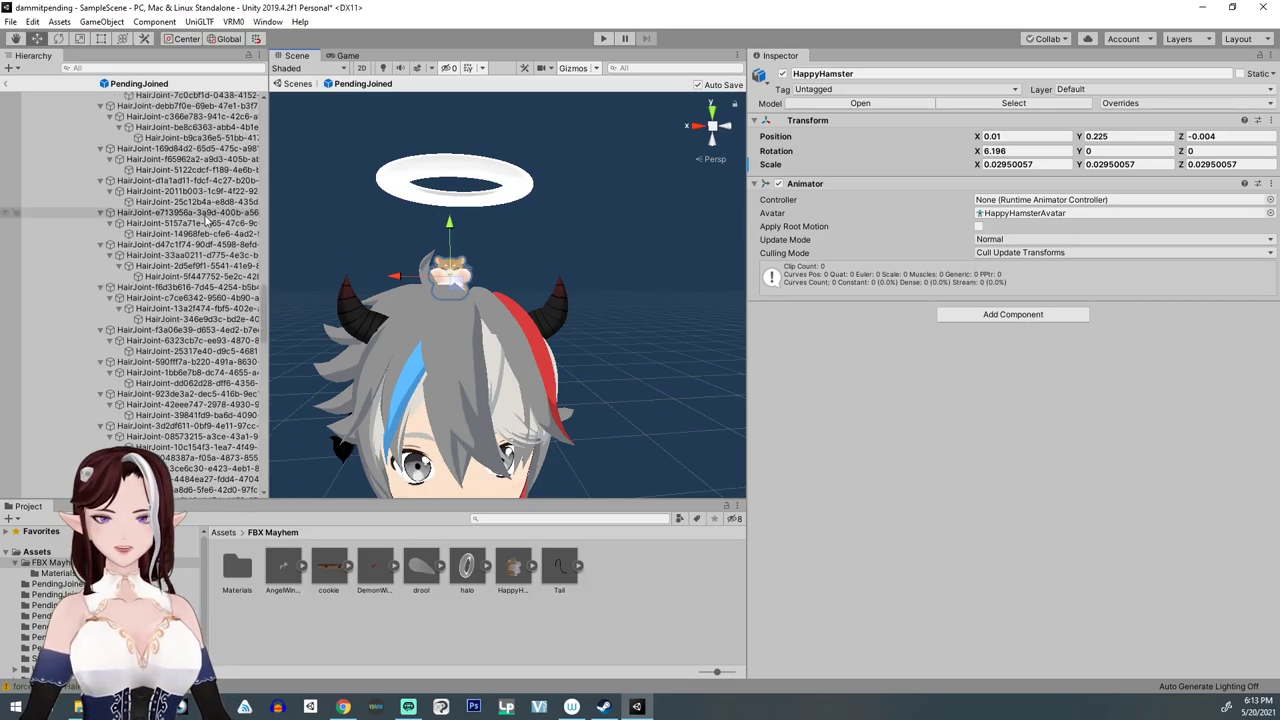
{"action": "scroll", "coordinate": [182, 219], "scroll_direction": "down", "scroll_amount": 5}
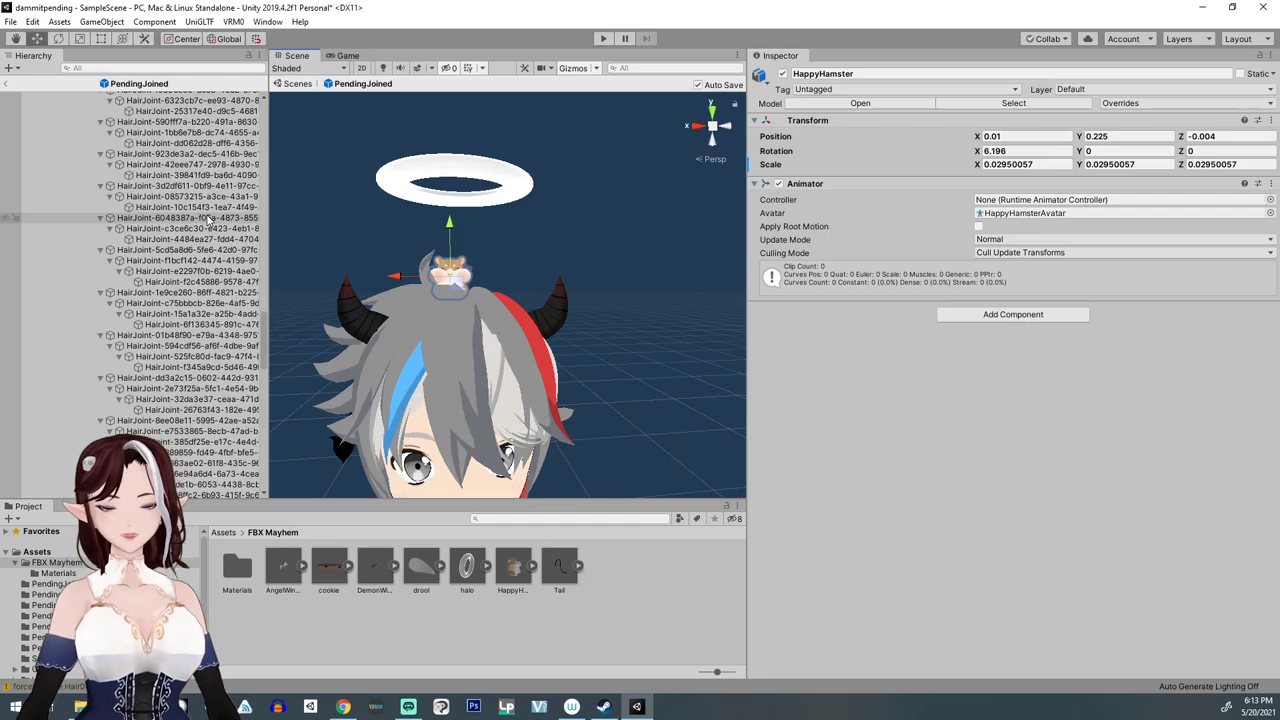
{"action": "scroll", "coordinate": [150, 250], "scroll_direction": "up", "scroll_amount": 20}
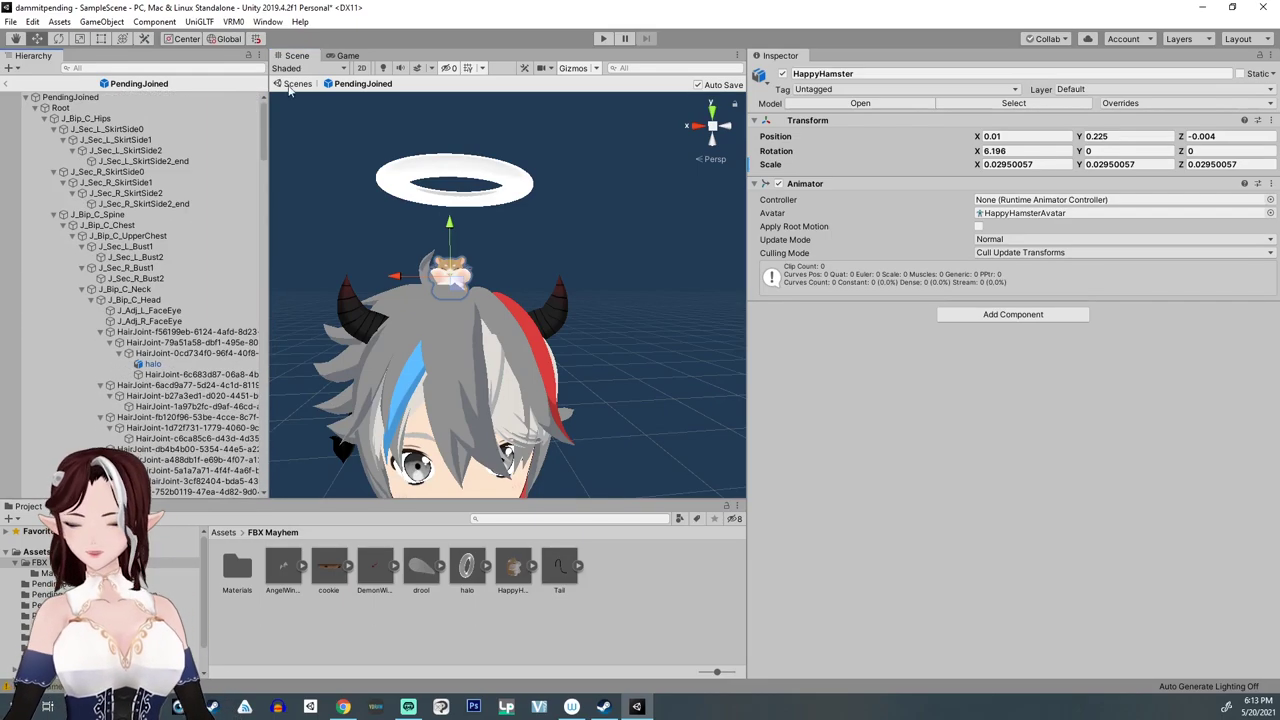
{"action": "left_click", "coordinate": [80, 97]}
{"action": "left_click", "coordinate": [233, 21]}
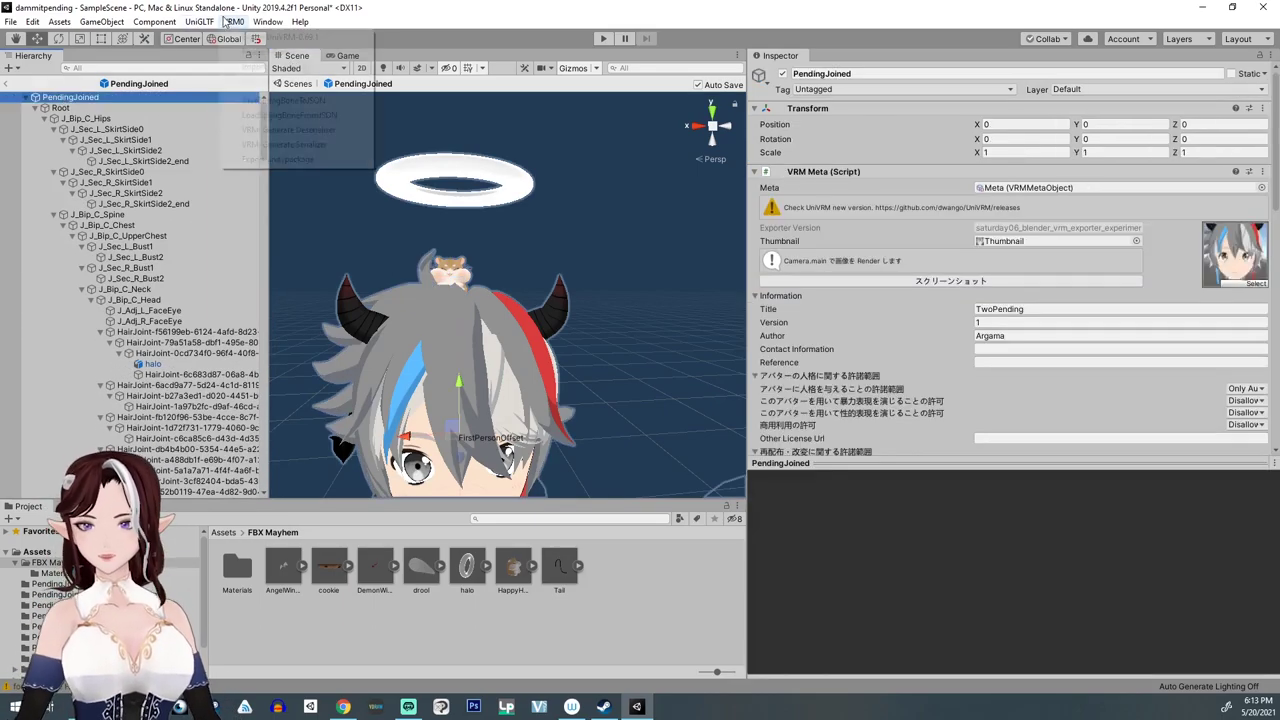
{"action": "left_click", "coordinate": [294, 41]}
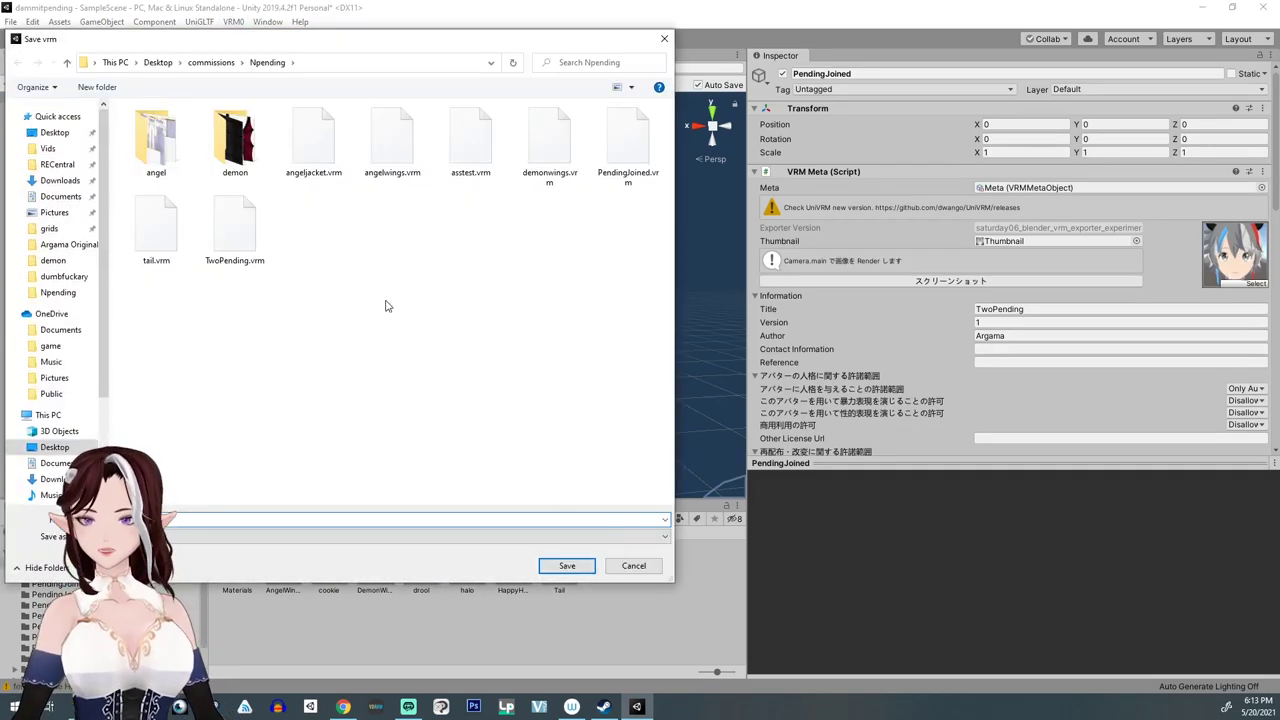
{"action": "double_click", "coordinate": [489, 140]}
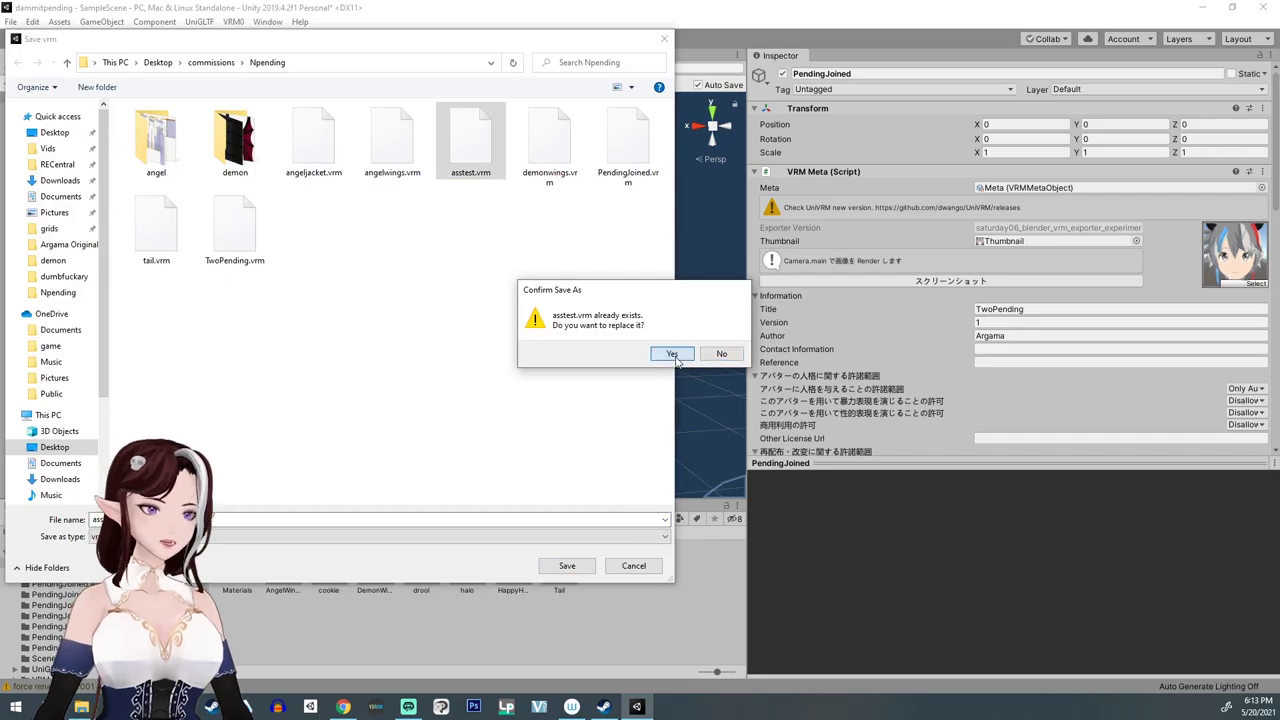
{"action": "left_click", "coordinate": [672, 354]}
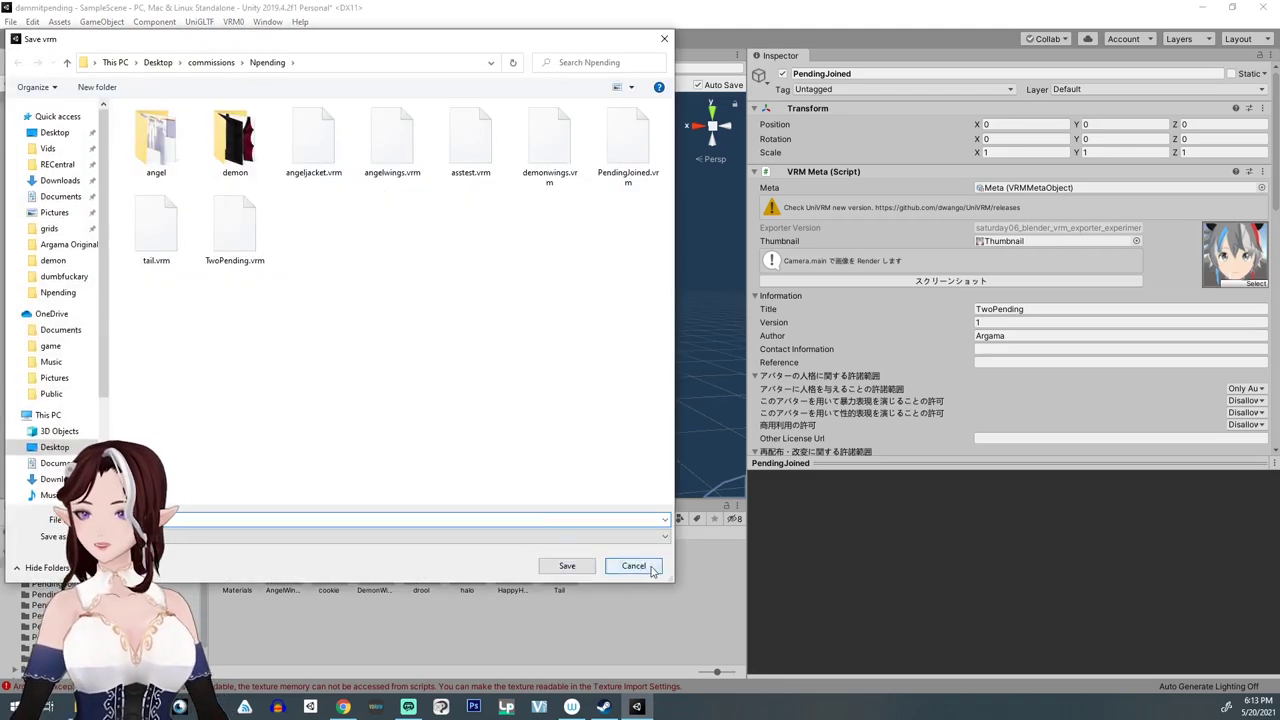
{"action": "left_click", "coordinate": [650, 568]}
Step: Cancel the VRM save and delete the HappyHamster object from the avatar's head
{"action": "left_click", "coordinate": [461, 281]}
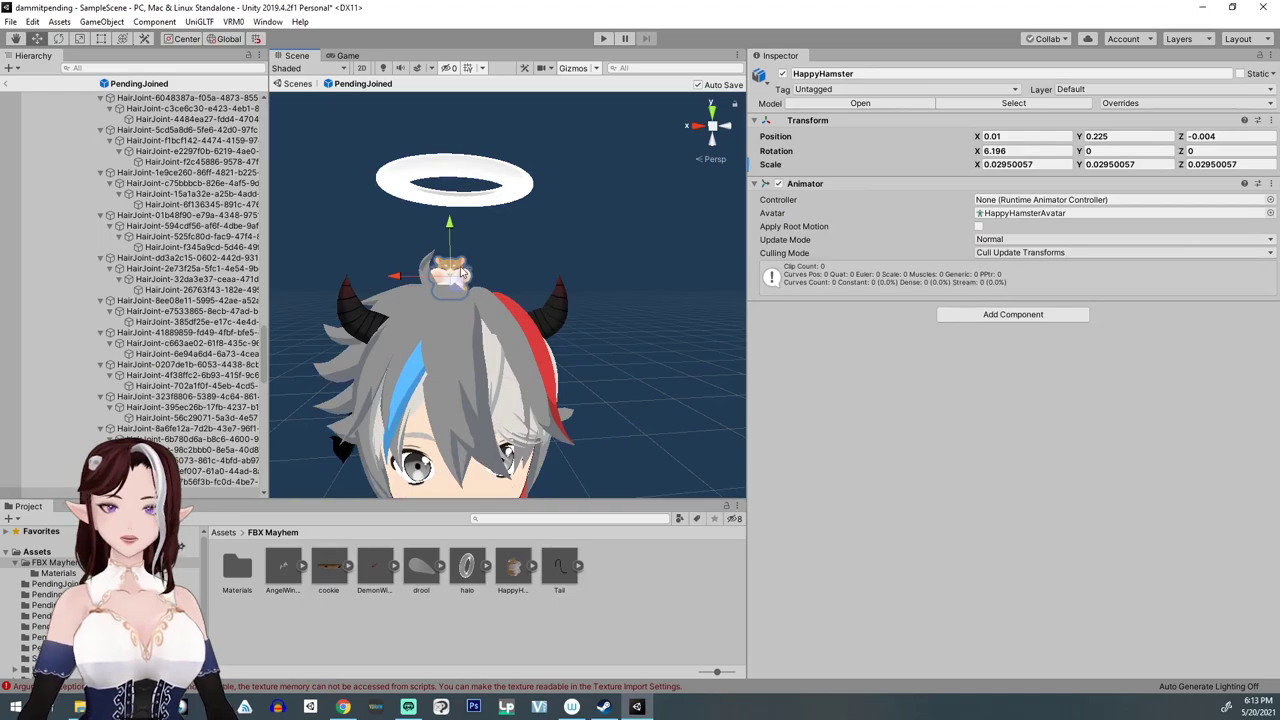
{"action": "left_click", "coordinate": [461, 272]}
{"action": "left_click", "coordinate": [150, 471]}
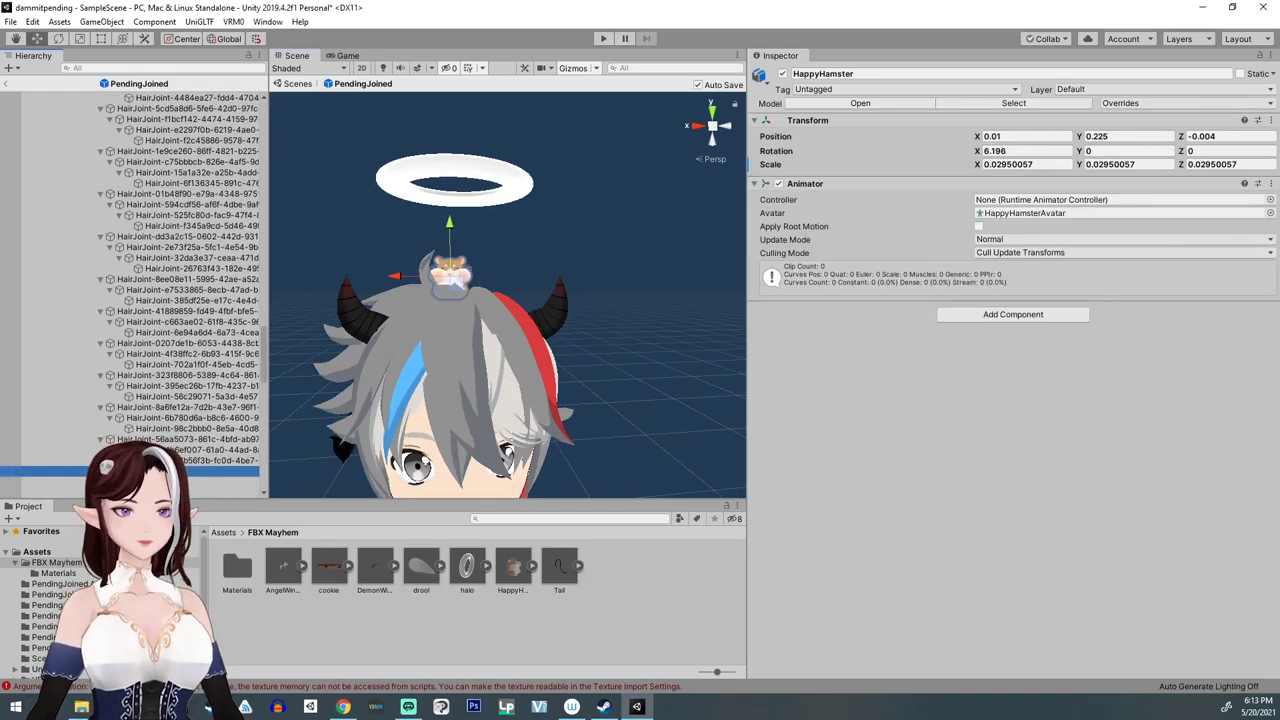
{"action": "key", "text": "Delete"}
{"action": "scroll", "coordinate": [392, 468], "scroll_direction": "down", "scroll_amount": 5}
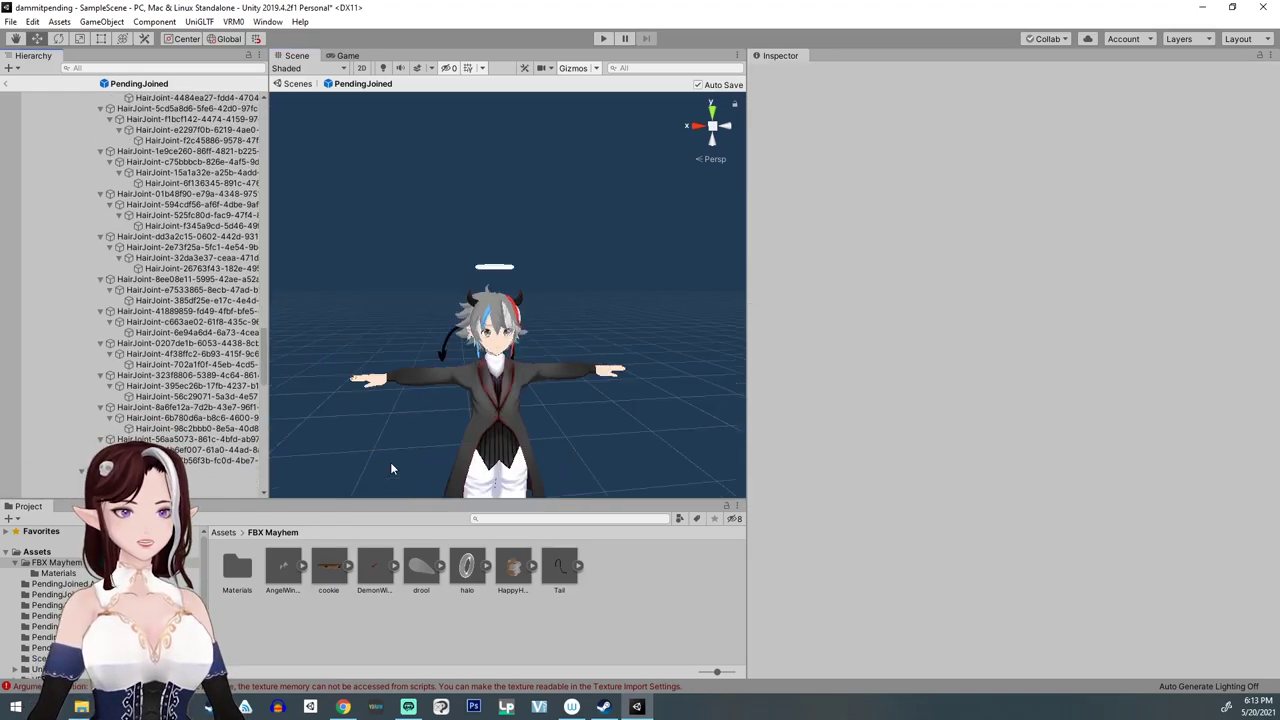
{"action": "scroll", "coordinate": [198, 446], "scroll_direction": "down", "scroll_amount": 4}
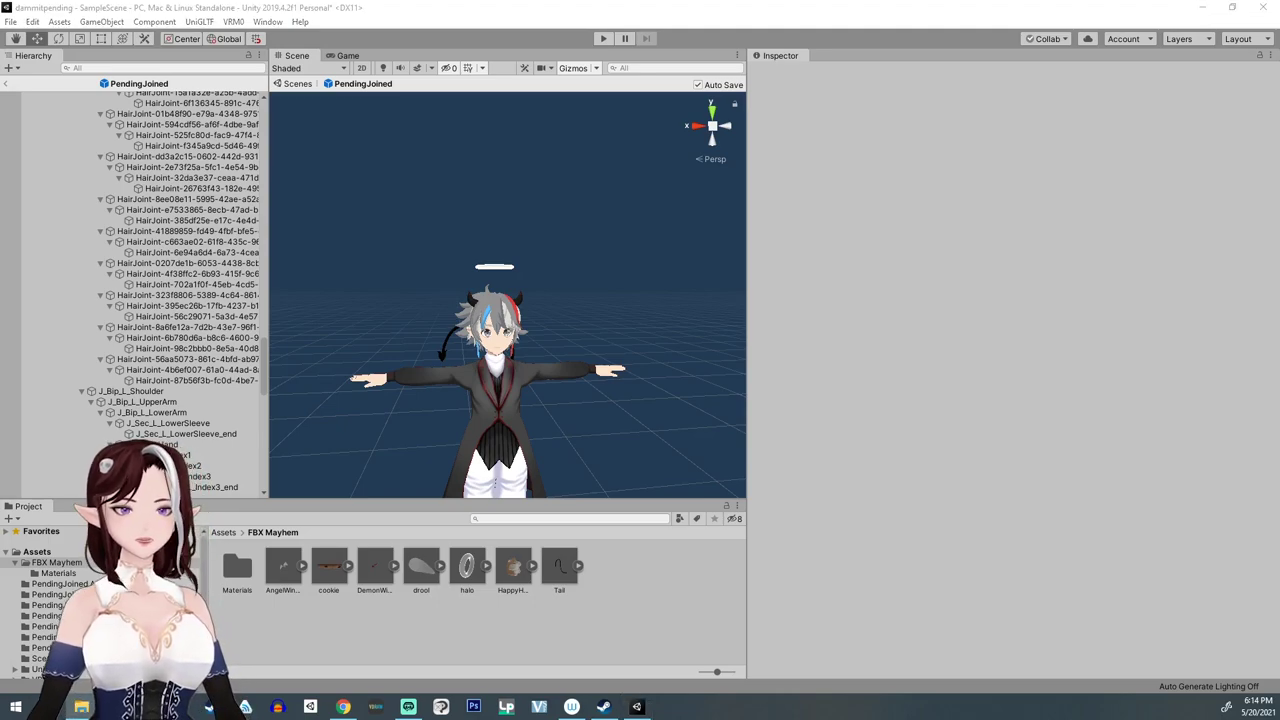
Step: Import all contents of the HappyHamsterPackage Unity package into the project
{"action": "left_click_drag", "start_coordinate": [490, 648], "coordinate": [480, 628]}
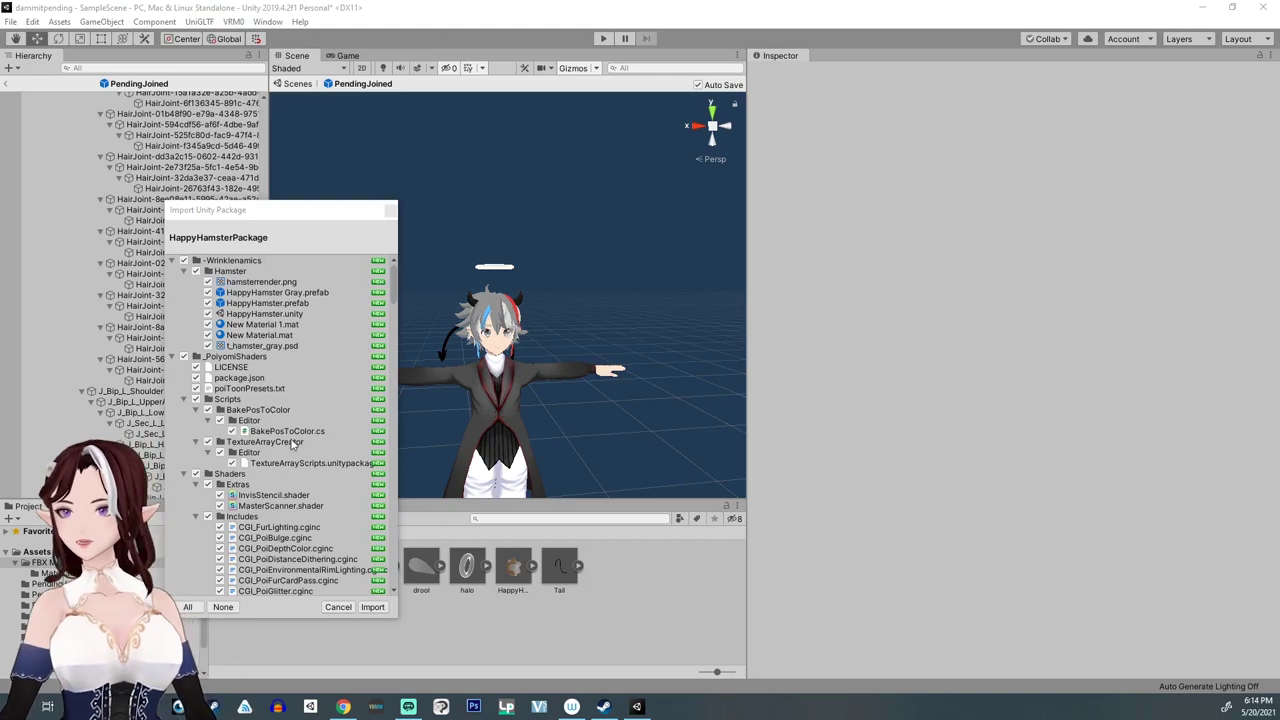
{"action": "left_click", "coordinate": [371, 607]}
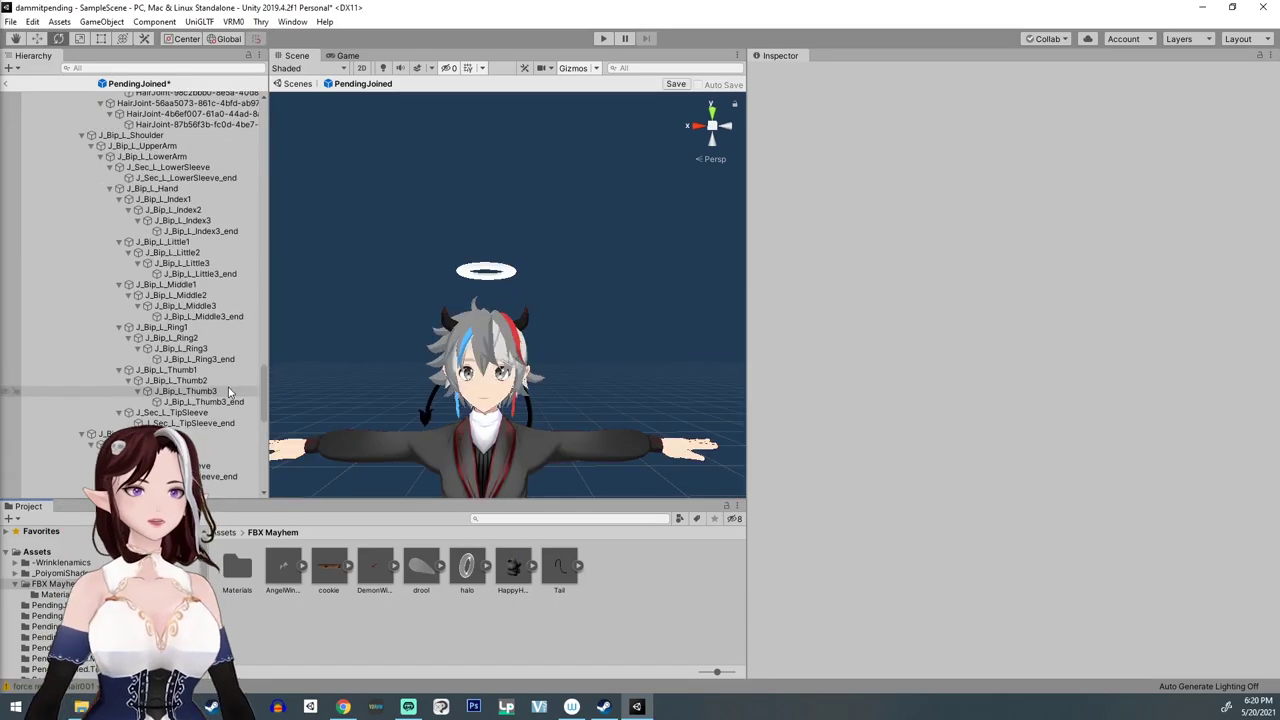
Step: Add the drool model from FBX Mayhem as a child of the J_Bip_C_Head bone
{"action": "scroll", "coordinate": [228, 392], "scroll_direction": "up", "scroll_amount": 15}
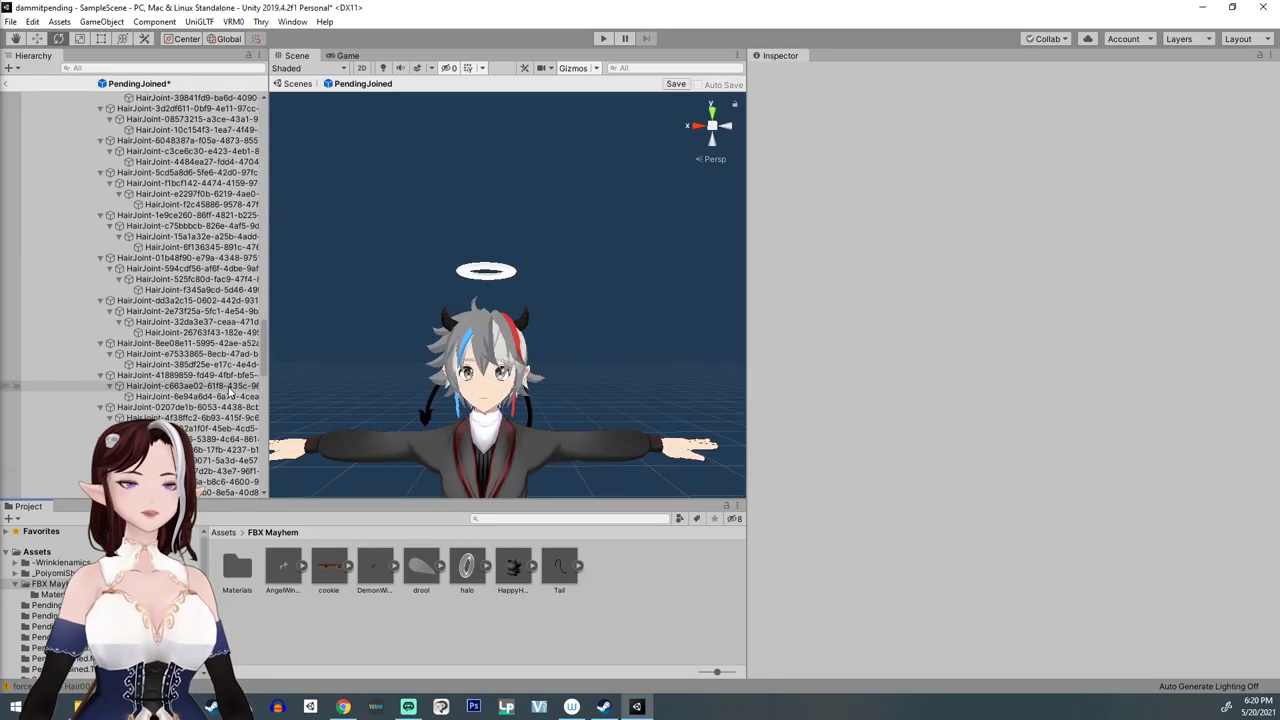
{"action": "scroll", "coordinate": [232, 366], "scroll_direction": "up", "scroll_amount": 15}
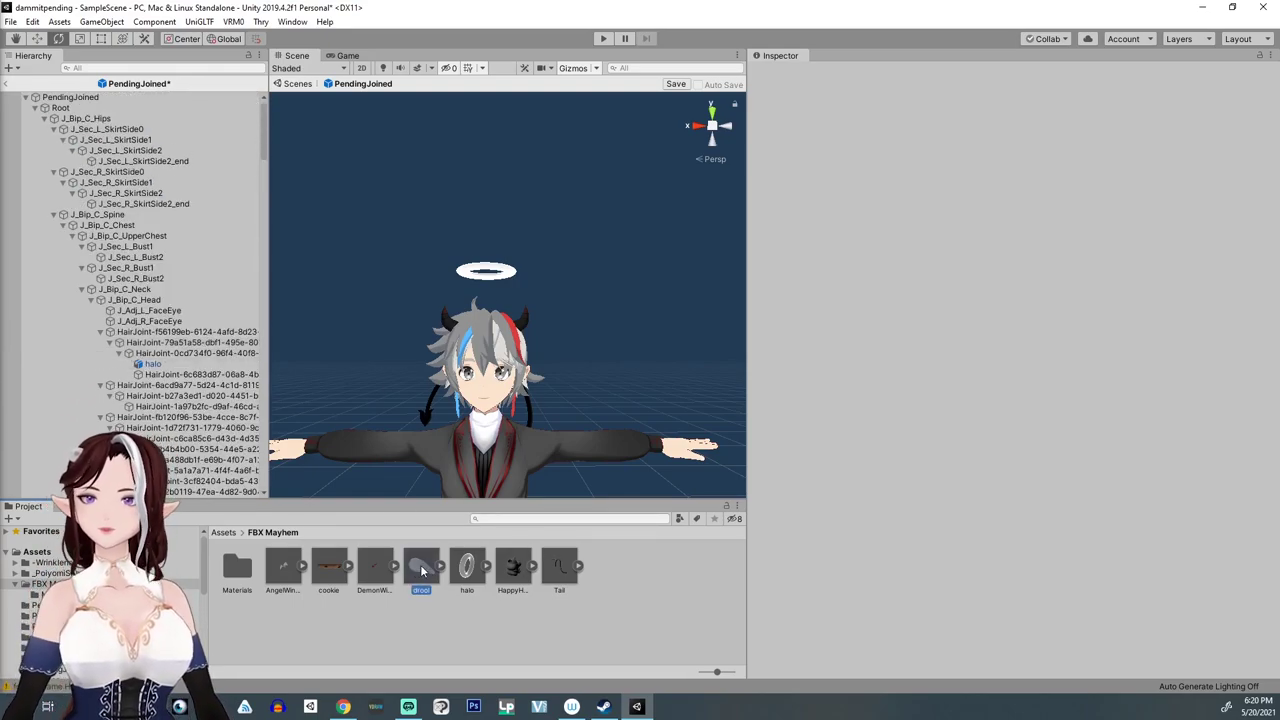
{"action": "left_click_drag", "start_coordinate": [152, 305], "coordinate": [152, 303]}
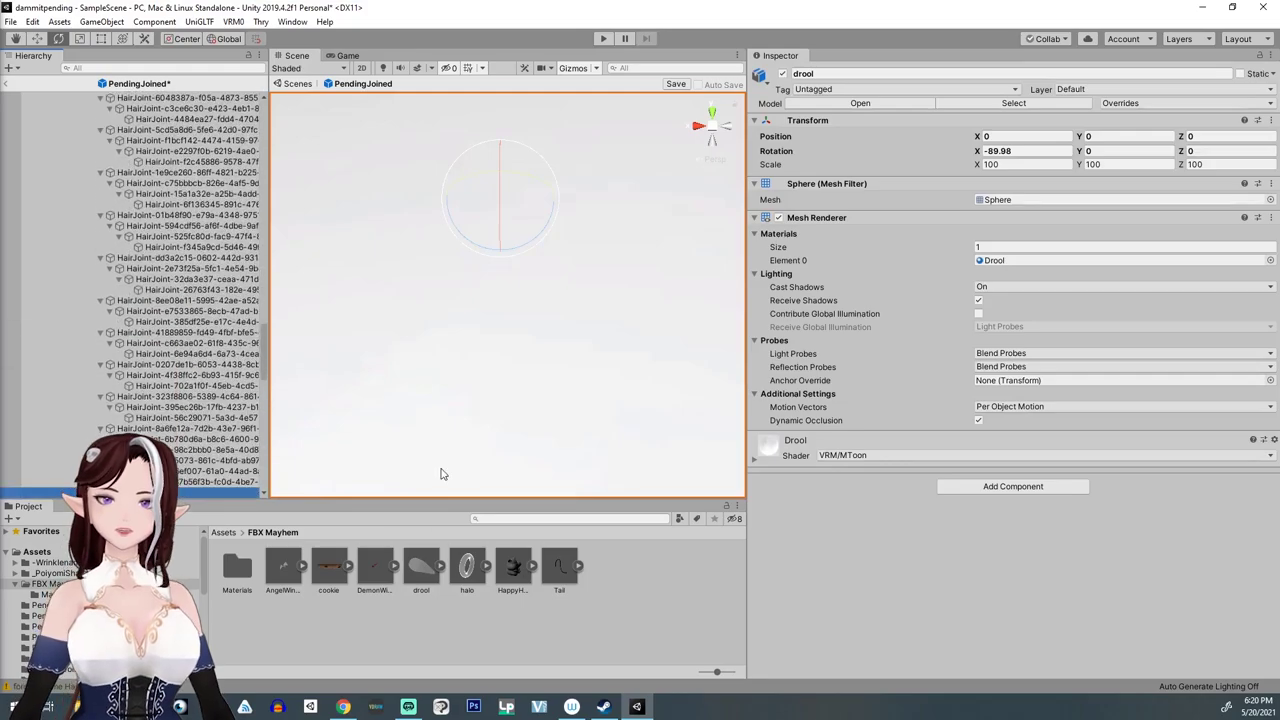
{"action": "scroll", "coordinate": [446, 440], "scroll_direction": "down", "scroll_amount": 5}
{"action": "scroll", "coordinate": [448, 440], "scroll_direction": "up", "scroll_amount": 2}
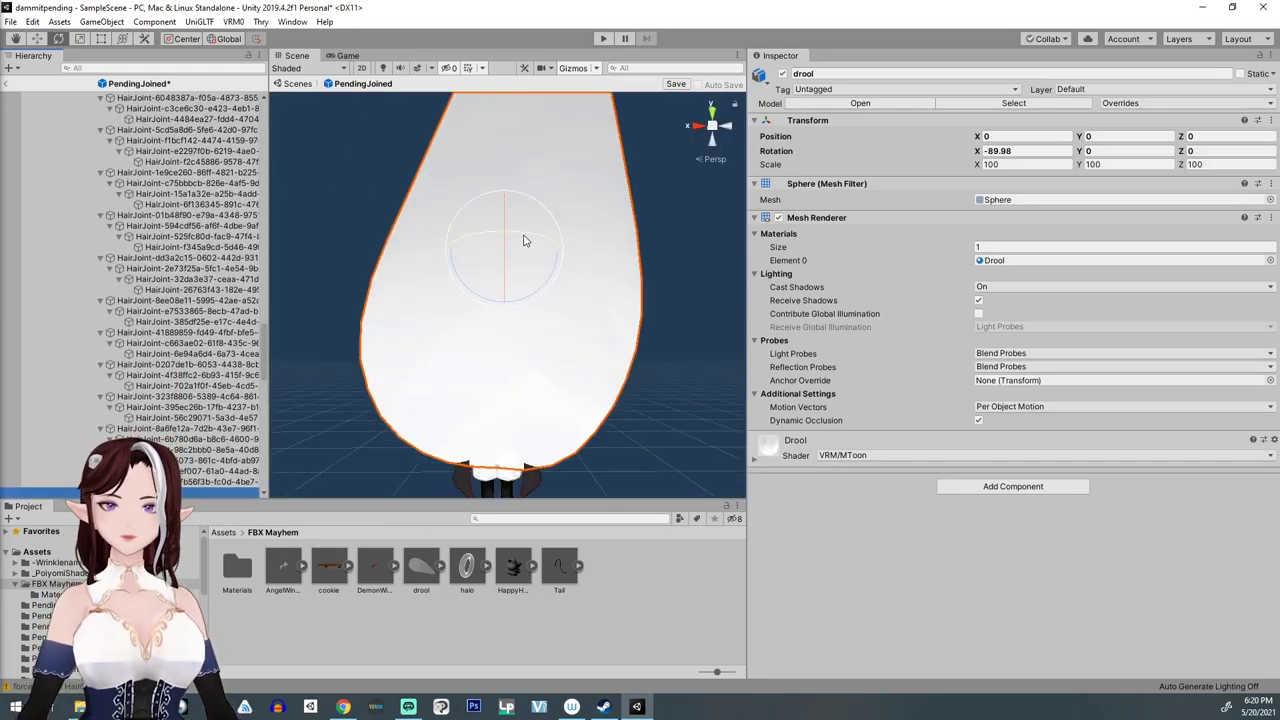
Step: Rotate the drool to about X -73.2 and Z 190.4, and scale it down uniformly to about 3.77
{"action": "left_click_drag", "start_coordinate": [523, 240], "coordinate": [284, 259]}
{"action": "left_click_drag", "start_coordinate": [503, 280], "coordinate": [503, 306]}
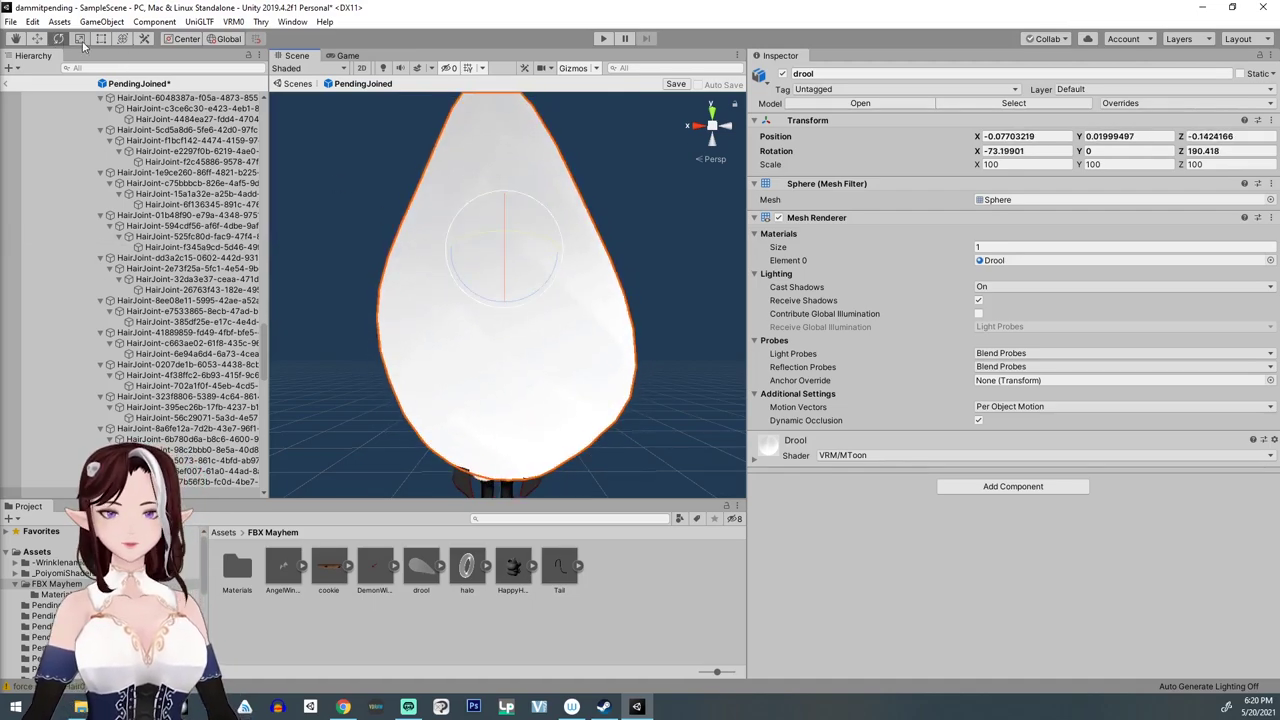
{"action": "key", "text": "r"}
{"action": "left_click_drag", "start_coordinate": [502, 257], "coordinate": [496, 316]}
Step: Bring the drool in front of the face beside the mouth, at about X 0.031, Y -0.024, Z 0.106, scaled to about 0.43, 1.3, 1.3
{"action": "key", "text": "w"}
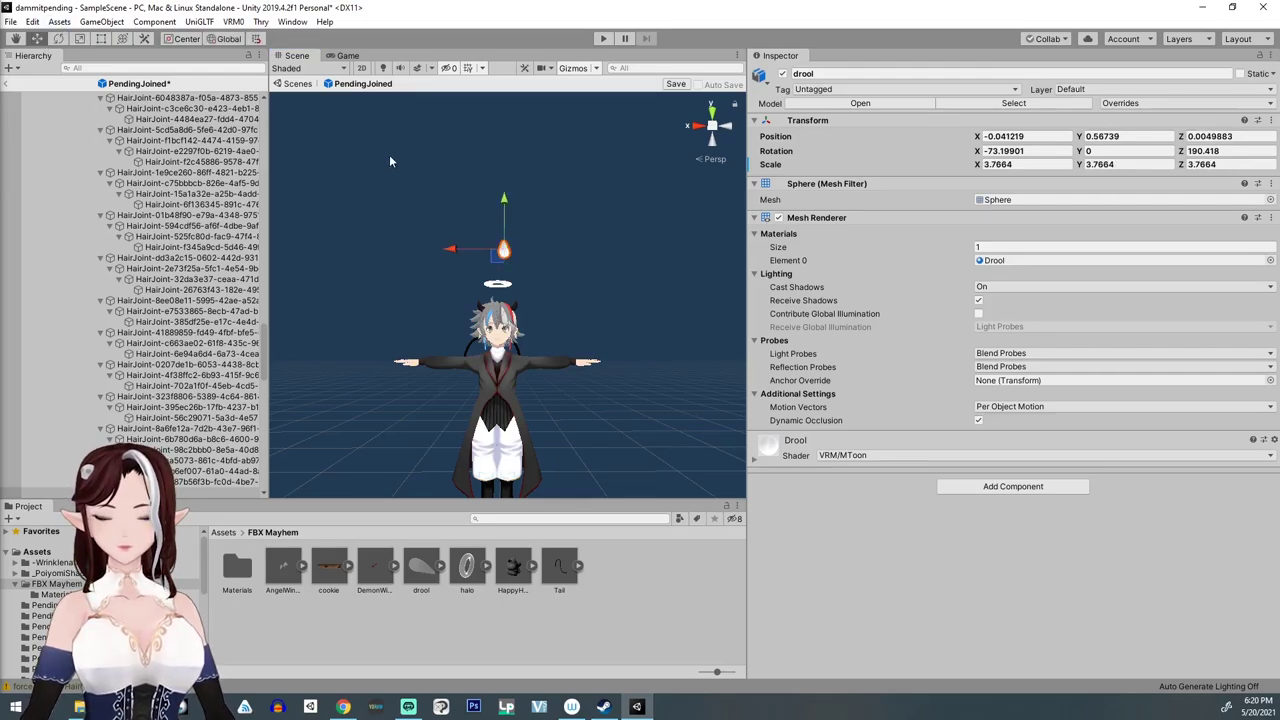
{"action": "left_click_drag", "start_coordinate": [512, 201], "coordinate": [438, 342]}
{"action": "scroll", "coordinate": [527, 397], "scroll_direction": "up", "scroll_amount": 2}
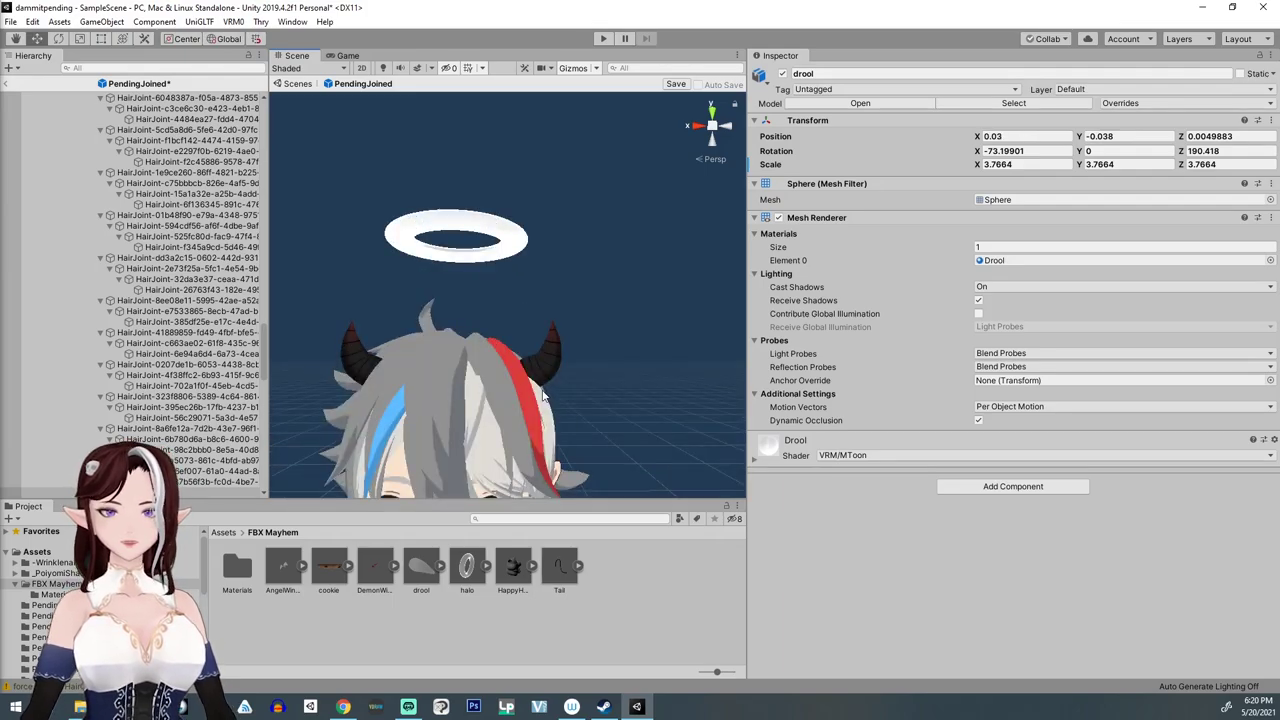
{"action": "scroll", "coordinate": [527, 397], "scroll_direction": "down", "scroll_amount": 1}
{"action": "middle_click_drag", "start_coordinate": [526, 396], "coordinate": [550, 232]}
{"action": "middle_click_drag", "start_coordinate": [700, 435], "coordinate": [614, 394]}
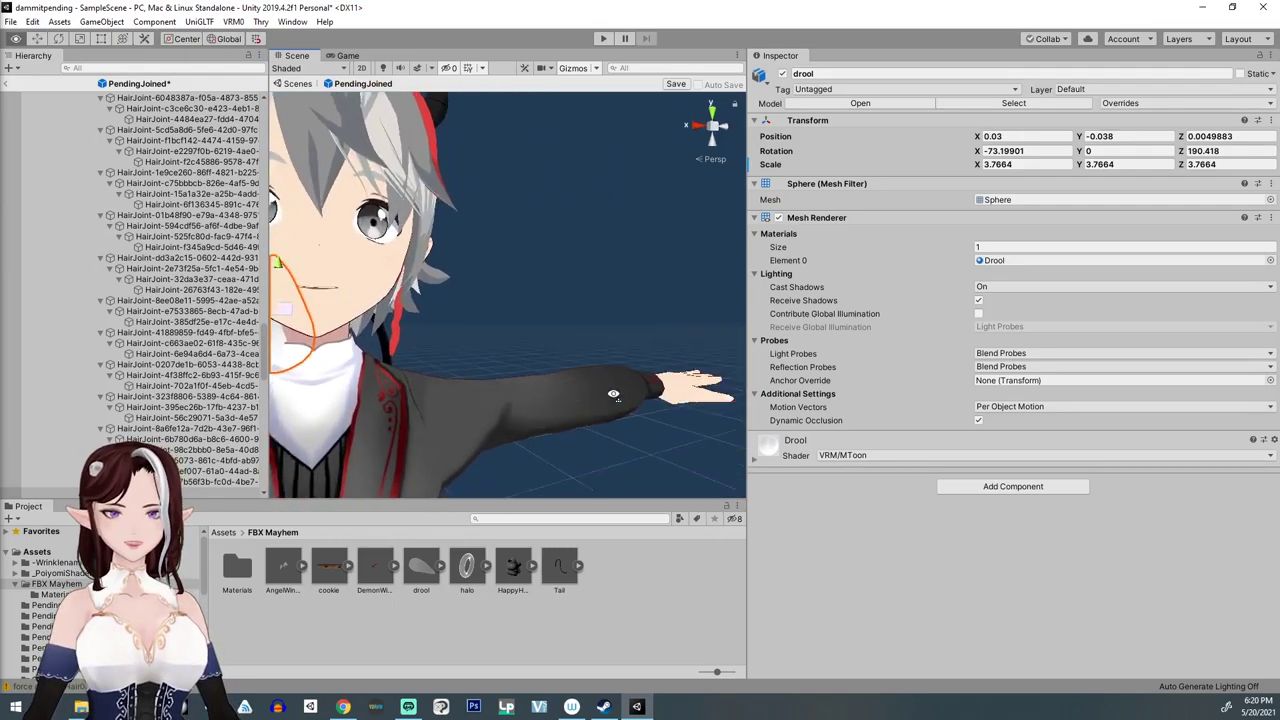
{"action": "mouse_move", "coordinate": [614, 394]}
{"action": "left_mouse_down", "text": "alt"}
{"action": "mouse_move", "coordinate": [540, 411]}
{"action": "mouse_move", "coordinate": [616, 411]}
{"action": "left_mouse_up", "text": "alt"}
{"action": "left_click_drag", "start_coordinate": [500, 298], "coordinate": [364, 277]}
{"action": "left_click", "coordinate": [80, 38]}
Step: Tilt the drool to about X -72.1, Y 19.7, Z 169.8 and shift it under the corner of the mouth, at X 0.0106
{"action": "key", "text": "e"}
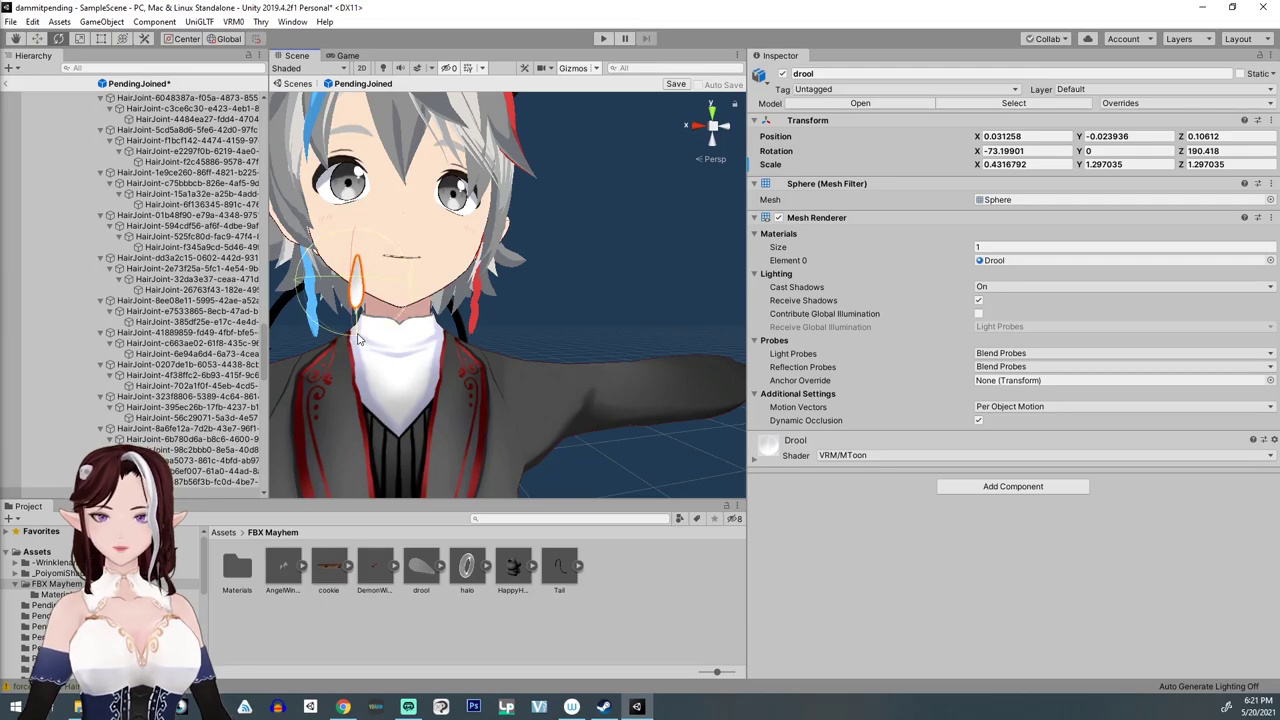
{"action": "left_click_drag", "start_coordinate": [354, 342], "coordinate": [362, 338]}
{"action": "left_click", "coordinate": [36, 40]}
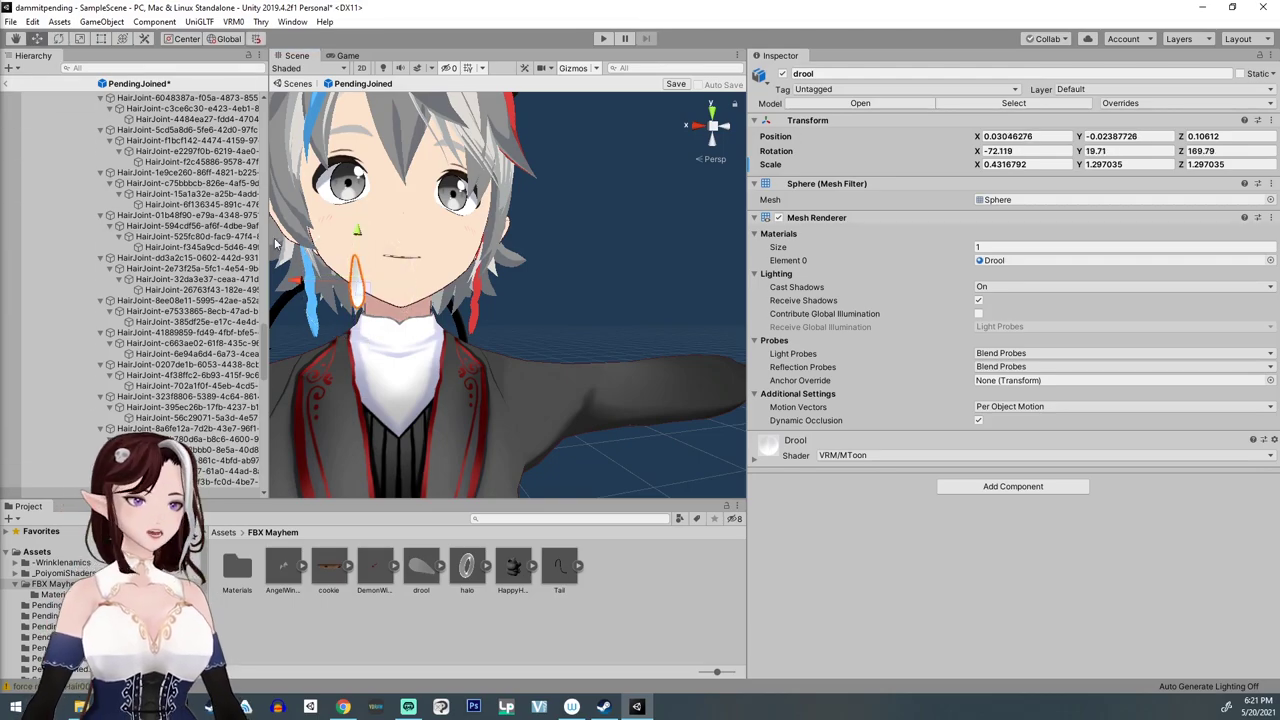
{"action": "left_click_drag", "start_coordinate": [284, 287], "coordinate": [314, 290]}
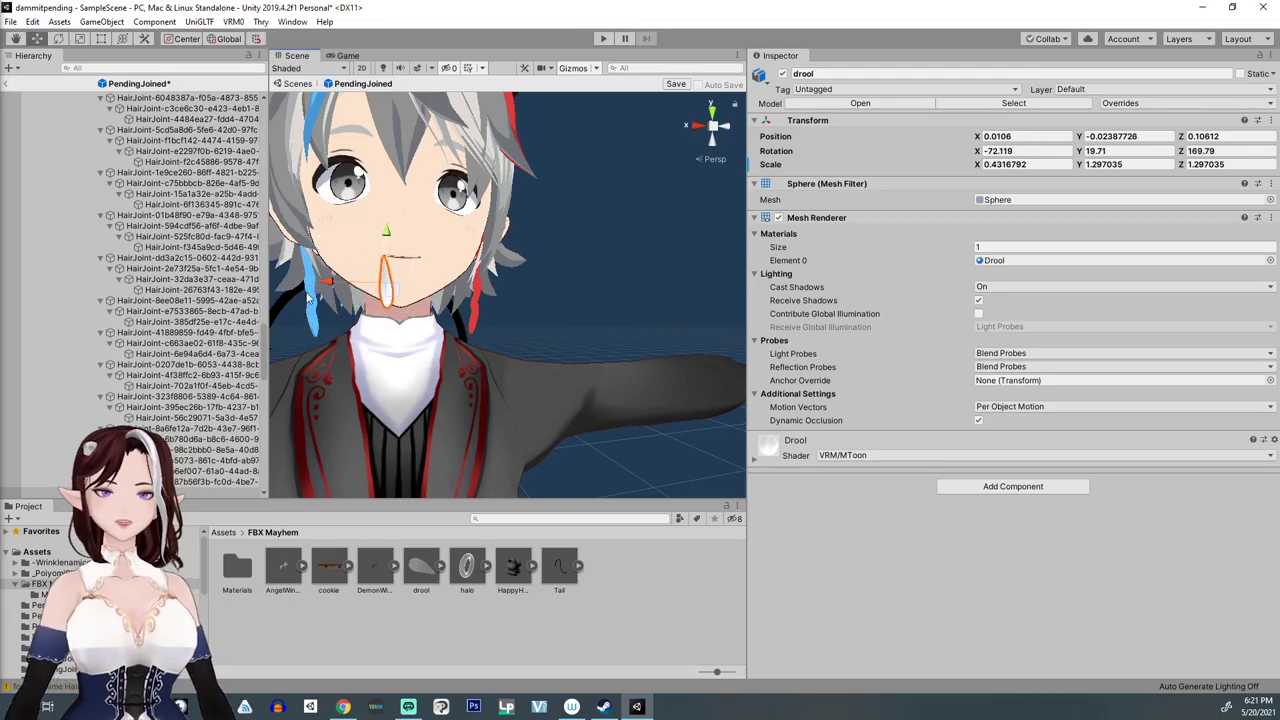
Step: Push the drool back against the chin to Z 0.0984 and check its placement from the side and front
{"action": "right_click_drag", "start_coordinate": [314, 291], "coordinate": [624, 377]}
{"action": "key", "text": "a"}
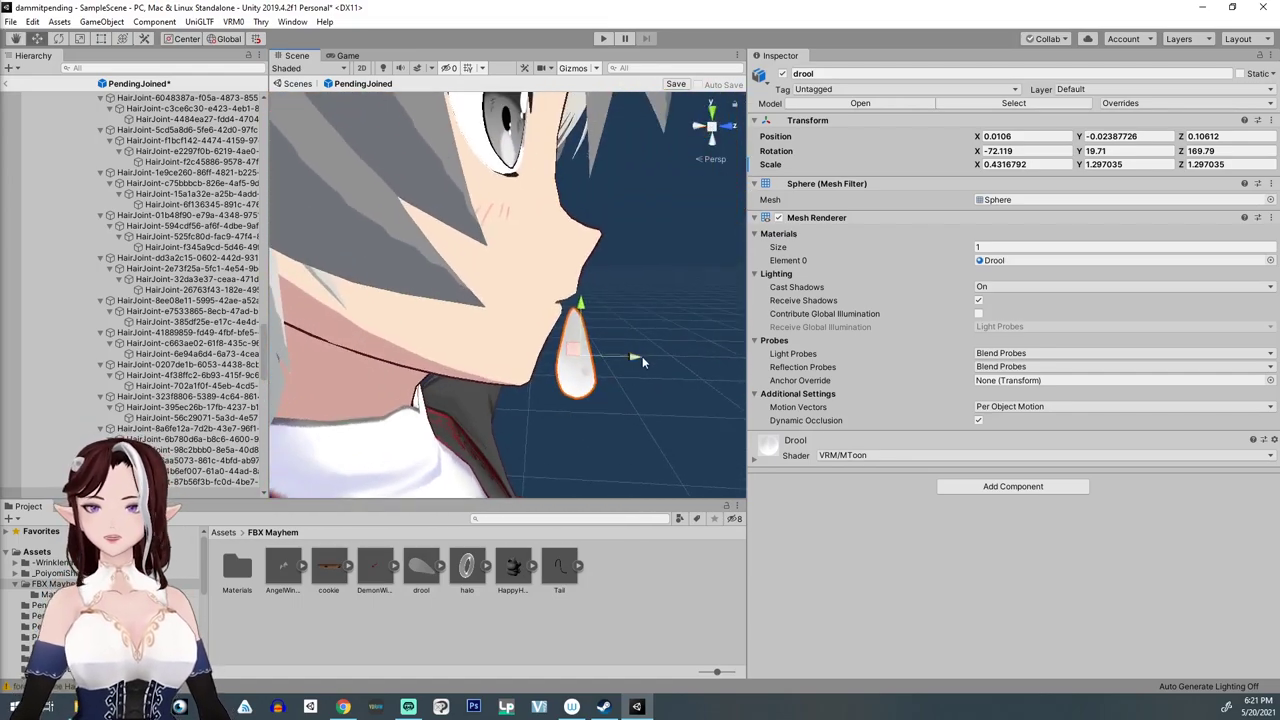
{"action": "left_click_drag", "start_coordinate": [645, 361], "coordinate": [631, 362]}
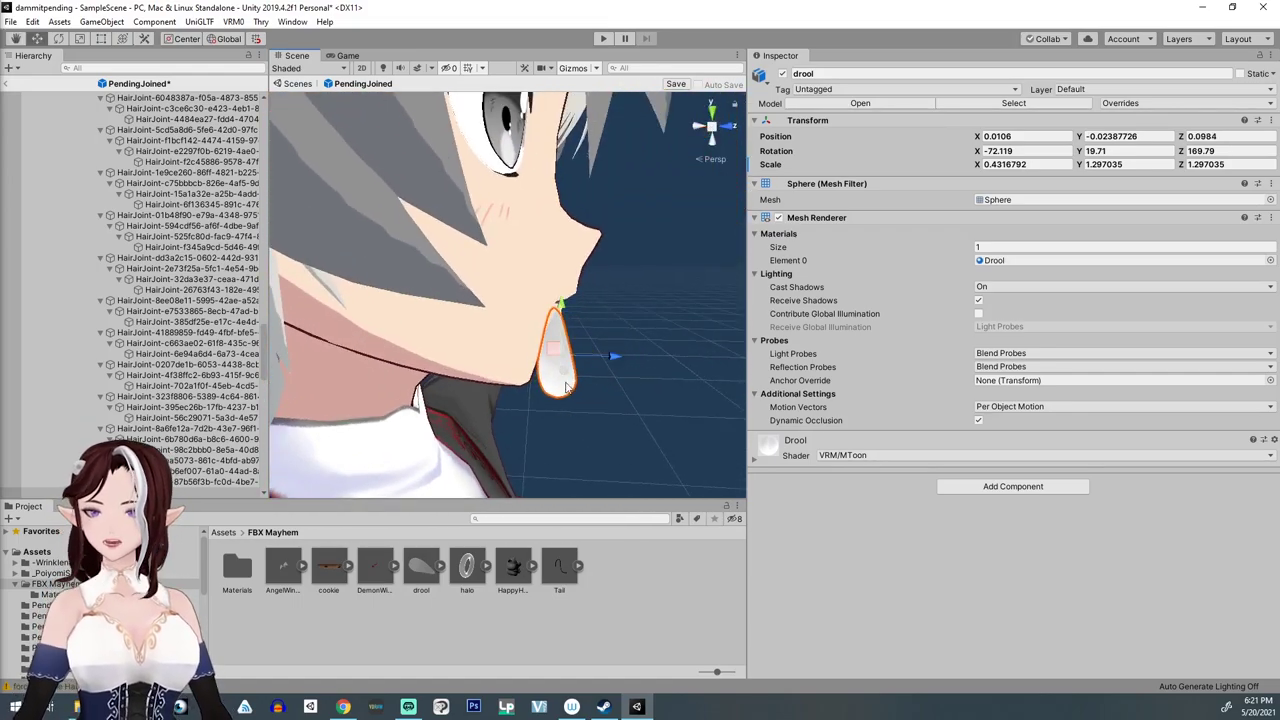
{"action": "key", "text": "w"}
{"action": "right_click_drag", "start_coordinate": [631, 362], "coordinate": [464, 369]}
{"action": "key", "text": "s"}
{"action": "scroll", "coordinate": [464, 369], "scroll_direction": "down", "scroll_amount": 1}
{"action": "scroll", "coordinate": [464, 369], "scroll_direction": "up", "scroll_amount": 1}
{"action": "scroll", "coordinate": [463, 368], "scroll_direction": "down", "scroll_amount": 1}
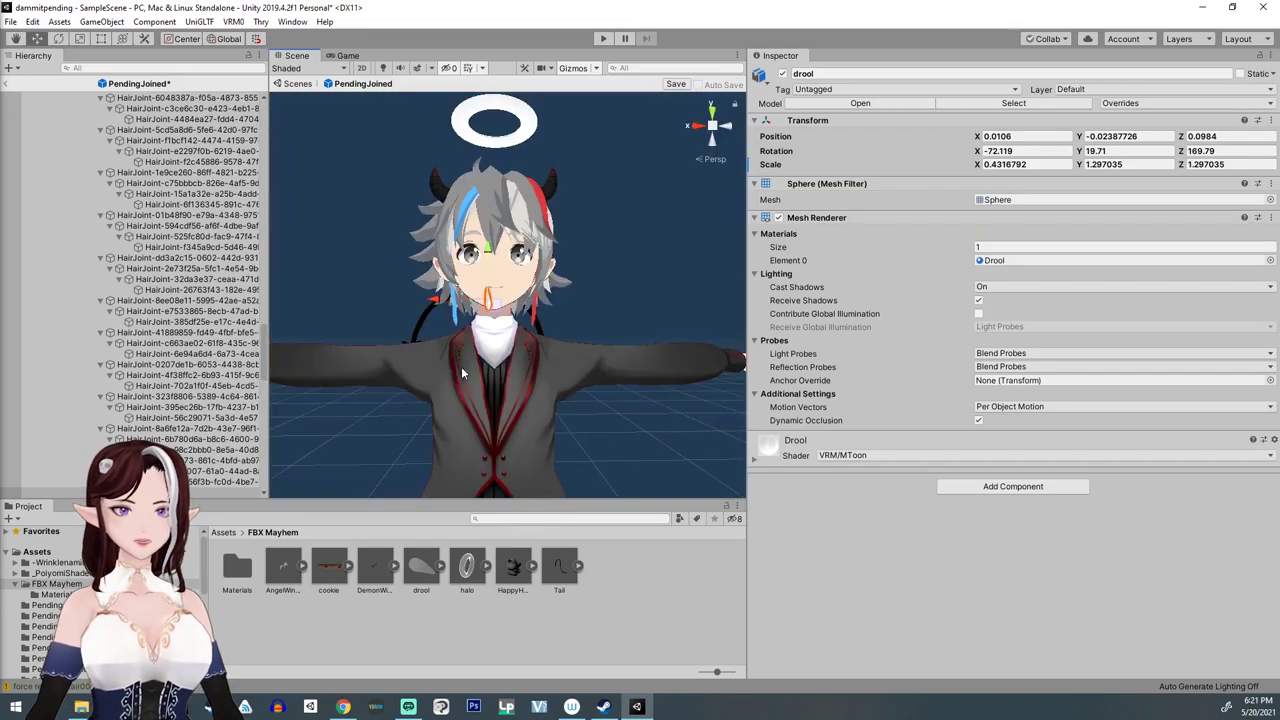
{"action": "scroll", "coordinate": [460, 370], "scroll_direction": "up", "scroll_amount": 1}
{"action": "scroll", "coordinate": [460, 376], "scroll_direction": "down", "scroll_amount": 5}
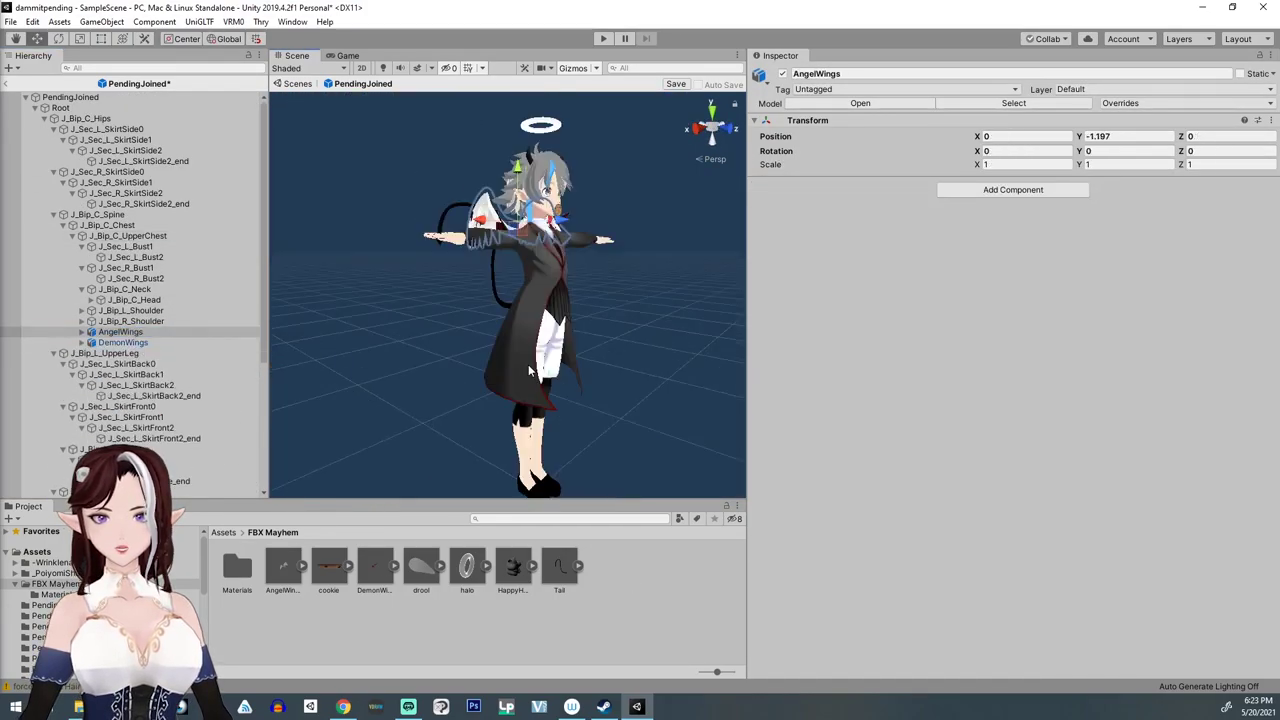
Step: Create a 3D Plane object as a child of the J_Bip_C_Head bone
{"action": "right_click", "coordinate": [118, 300]}
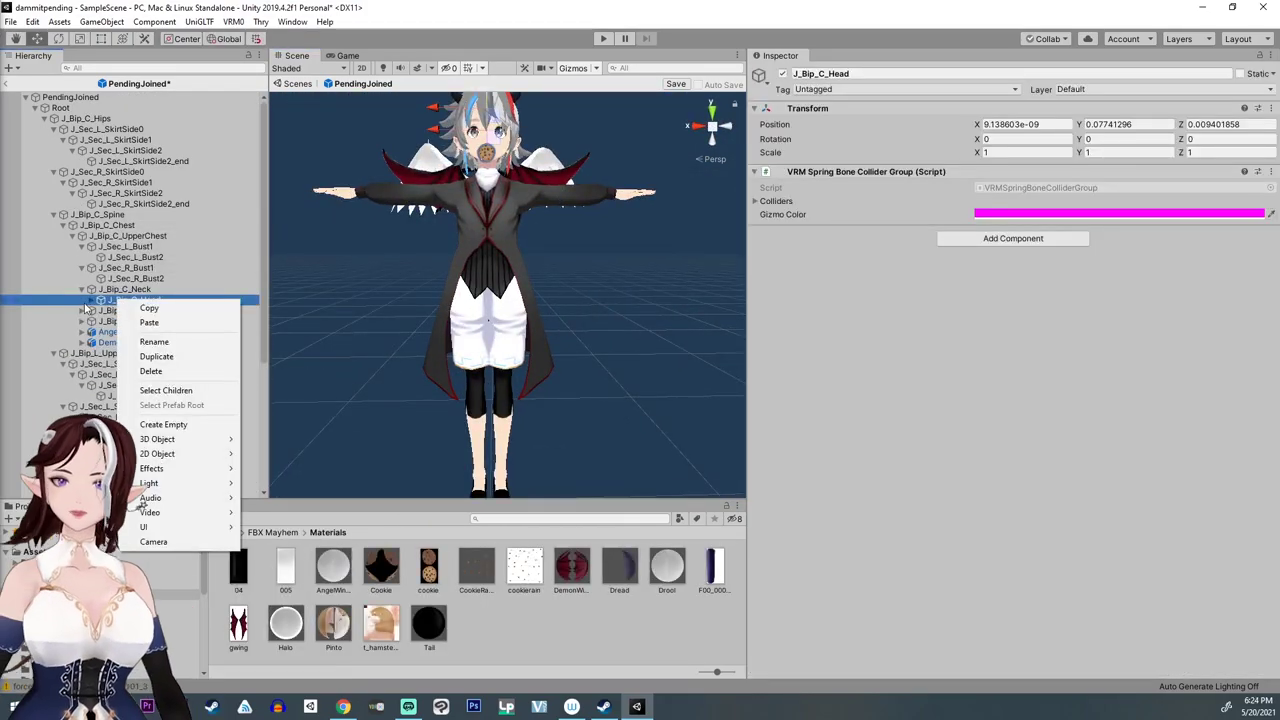
{"action": "left_click", "coordinate": [90, 306]}
{"action": "left_click", "coordinate": [91, 300]}
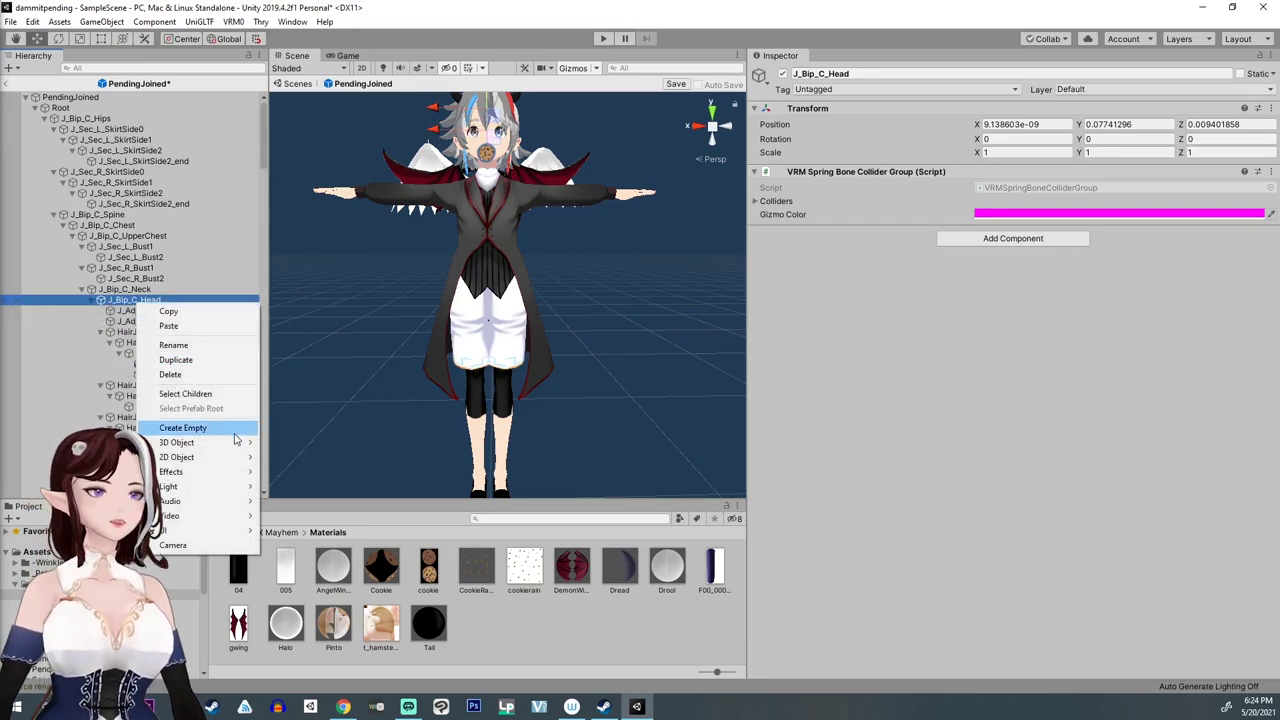
{"action": "mouse_move", "coordinate": [240, 443]}
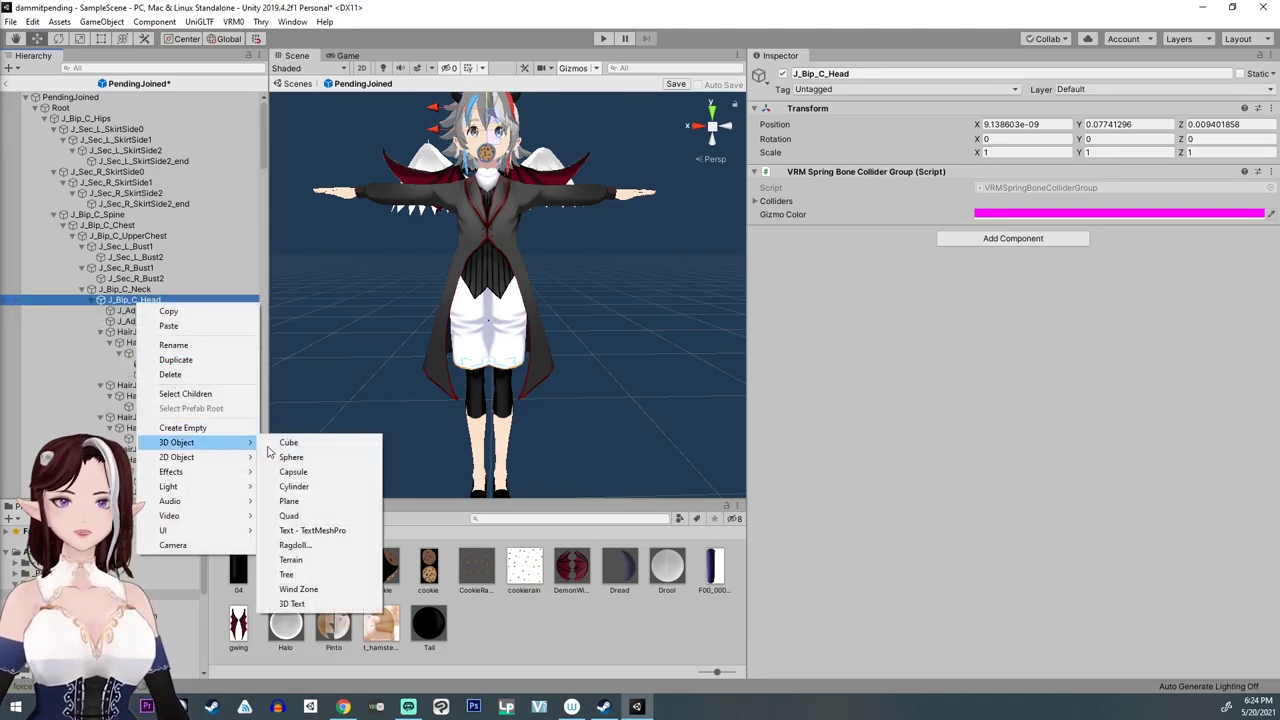
{"action": "left_click", "coordinate": [307, 503]}
{"action": "scroll", "coordinate": [708, 182], "scroll_direction": "down", "scroll_amount": 5}
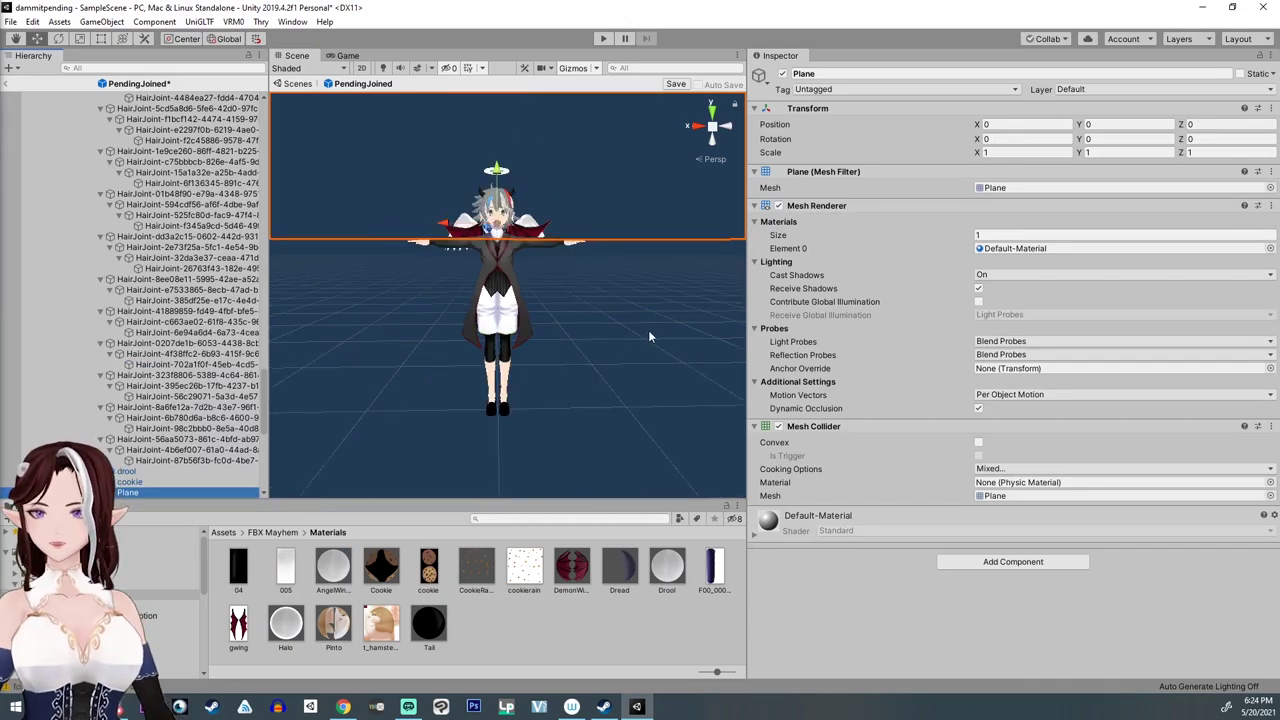
Step: Set the plane's X rotation to 90 and assign the Dread material to its mesh renderer
{"action": "left_click", "coordinate": [995, 140]}
{"action": "type", "text": "90"}
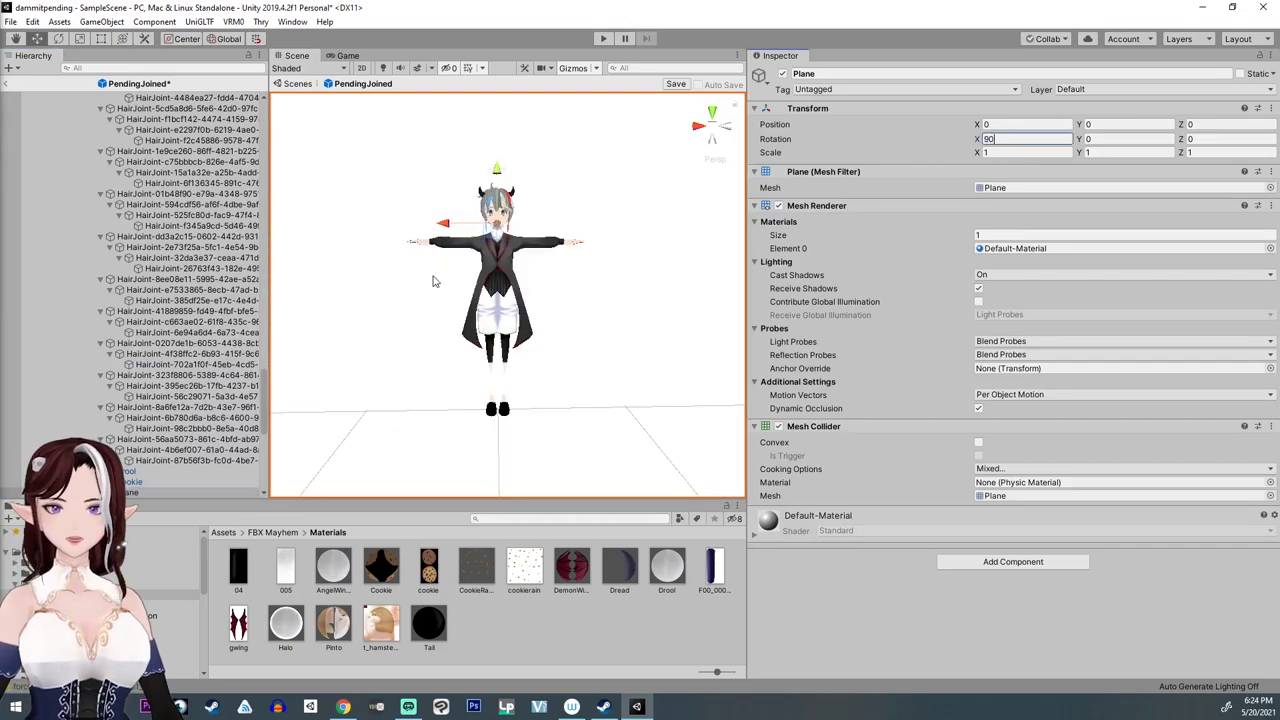
{"action": "scroll", "coordinate": [440, 290], "scroll_direction": "down", "scroll_amount": 5}
{"action": "scroll", "coordinate": [443, 301], "scroll_direction": "up", "scroll_amount": 3}
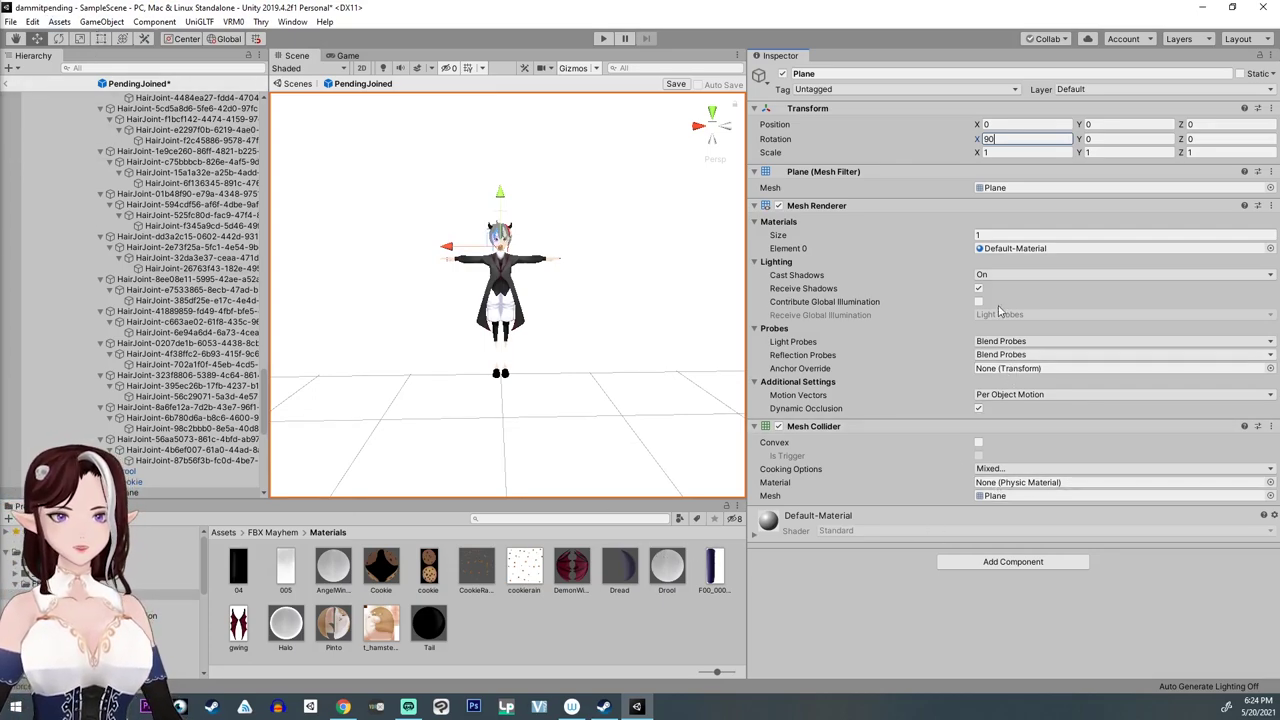
{"action": "left_click_drag", "start_coordinate": [620, 570], "coordinate": [1029, 250]}
{"action": "scroll", "coordinate": [446, 216], "scroll_direction": "down", "scroll_amount": 15}
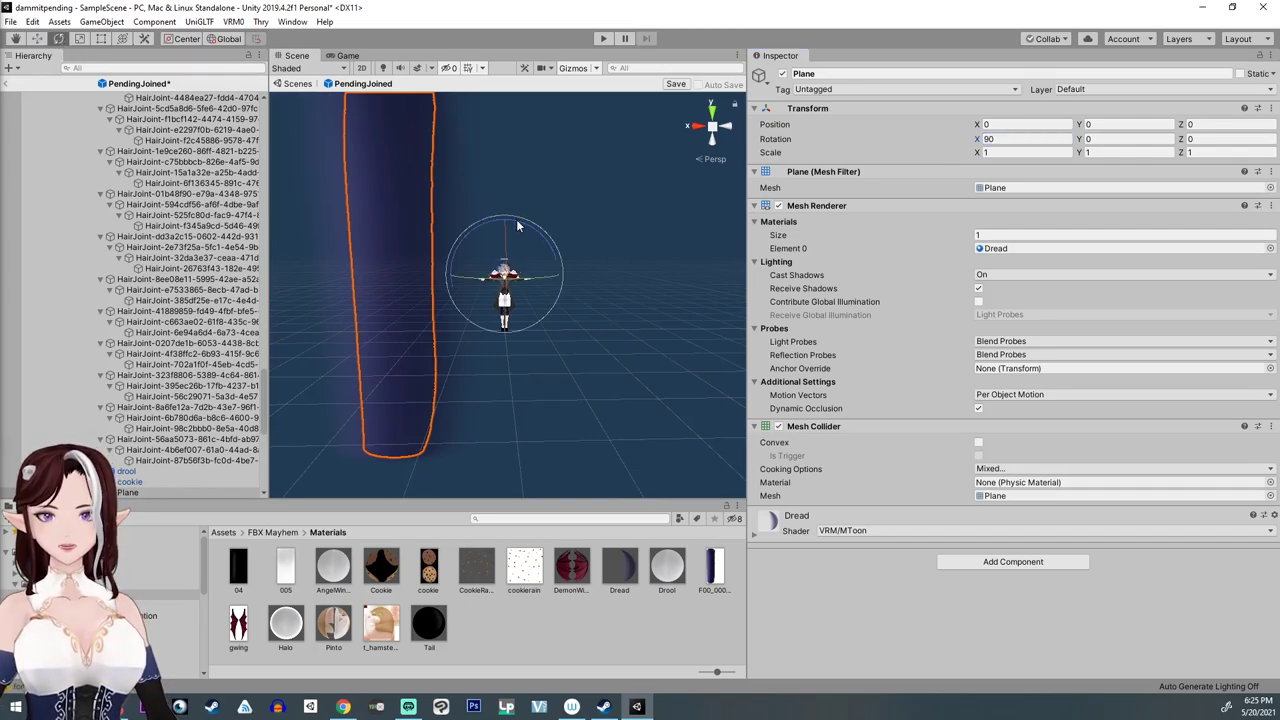
Step: Turn the plane horizontal with a rotation of X 180, Y -90, Z -90, and move it forward of the head to Z 0.15
{"action": "left_click_drag", "start_coordinate": [517, 227], "coordinate": [652, 360]}
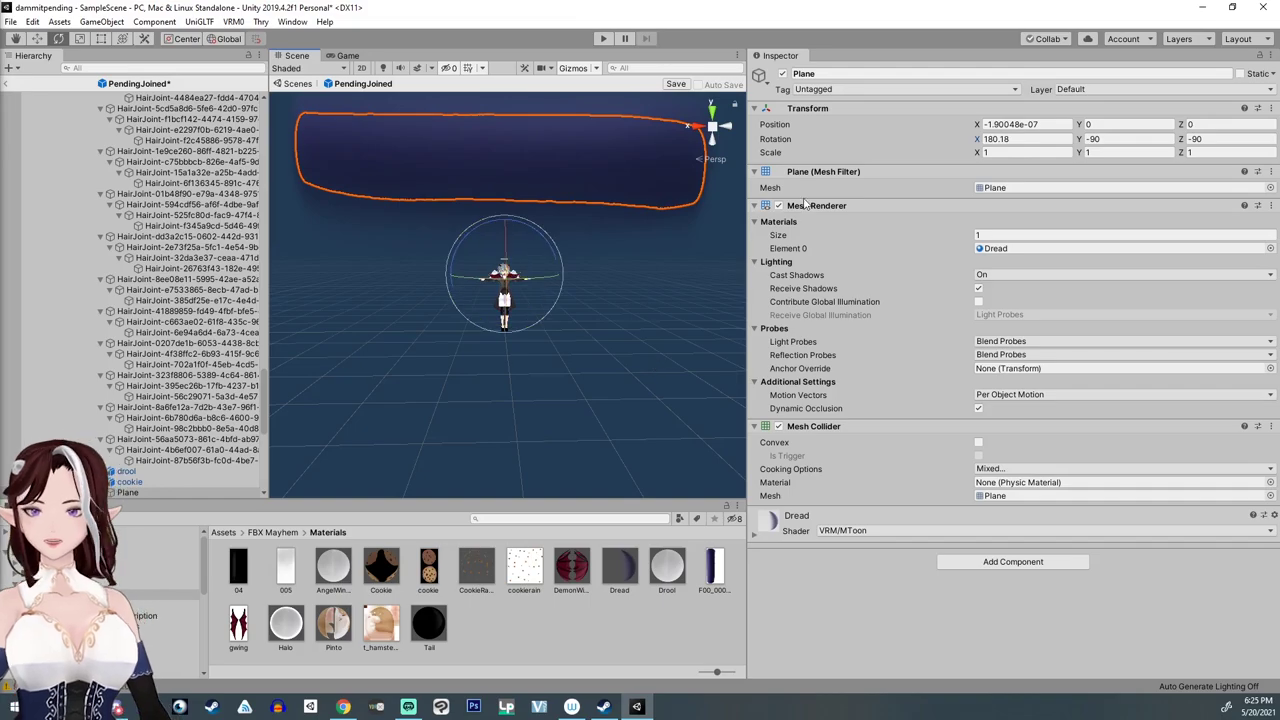
{"action": "type", "text": "180"}
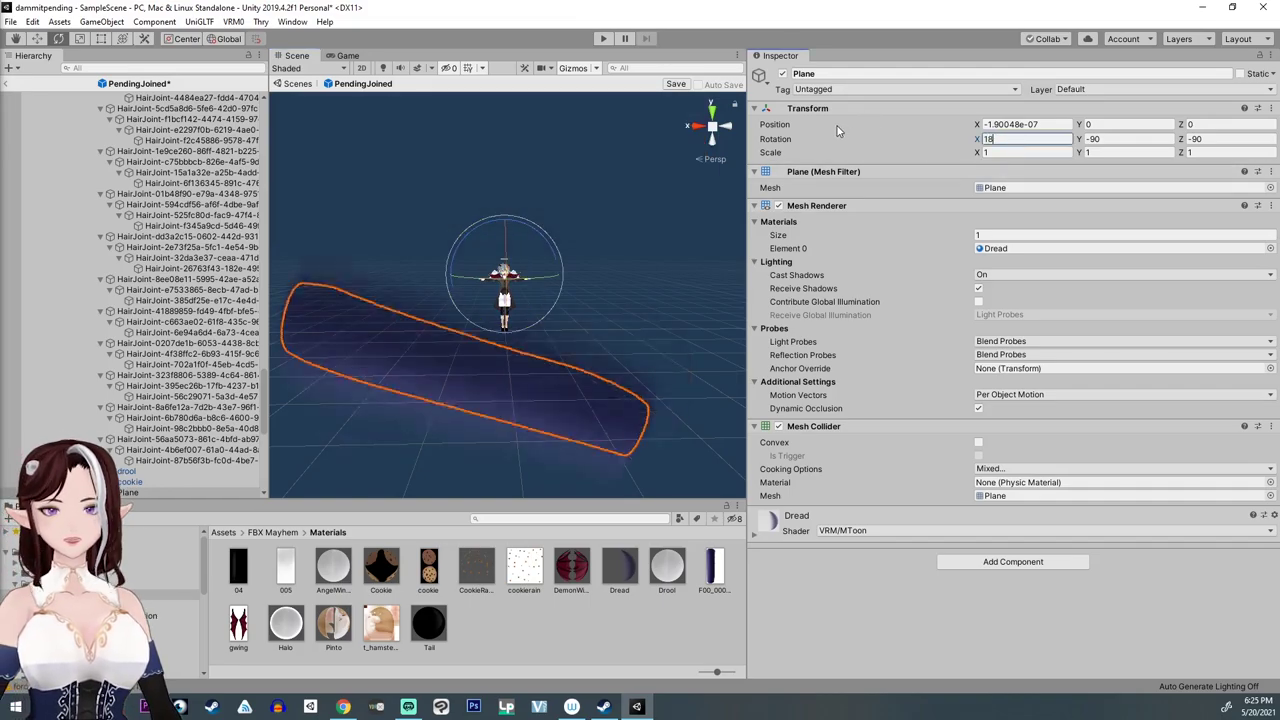
{"action": "left_click_drag", "start_coordinate": [516, 332], "coordinate": [649, 306], "text": "alt"}
{"action": "left_click", "coordinate": [37, 39]}
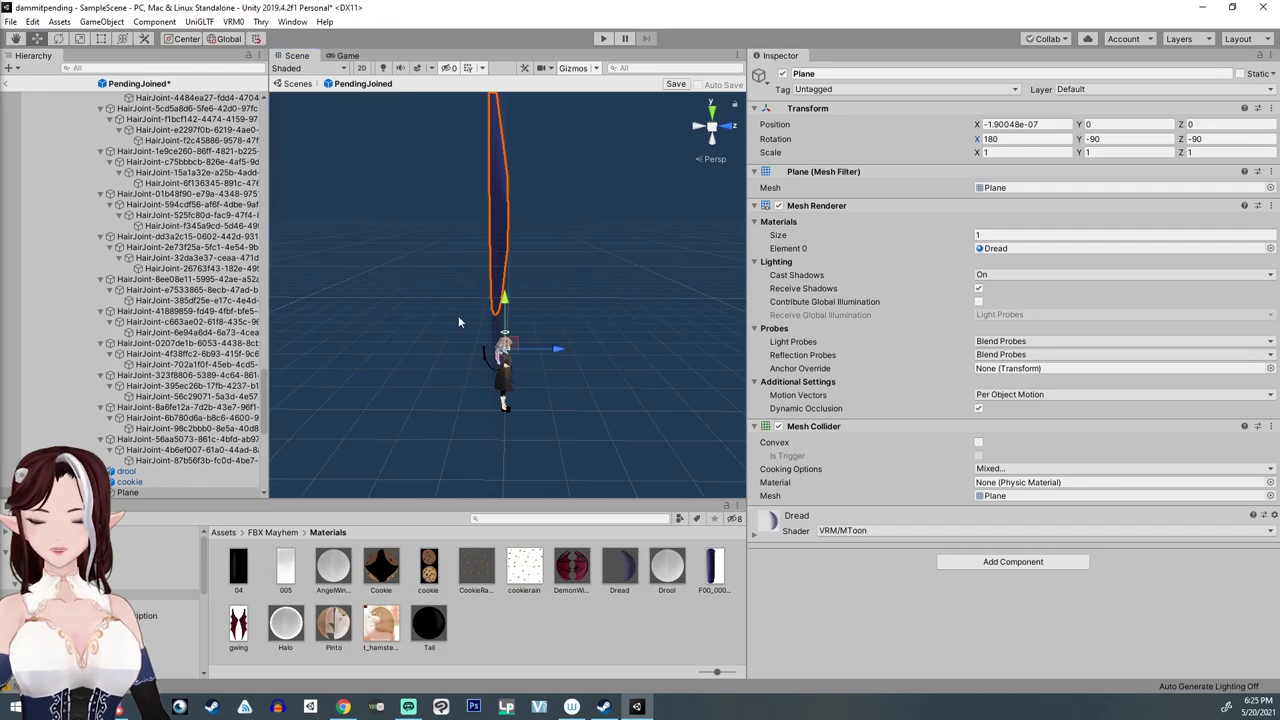
{"action": "left_click_drag", "start_coordinate": [559, 348], "coordinate": [205, 320]}
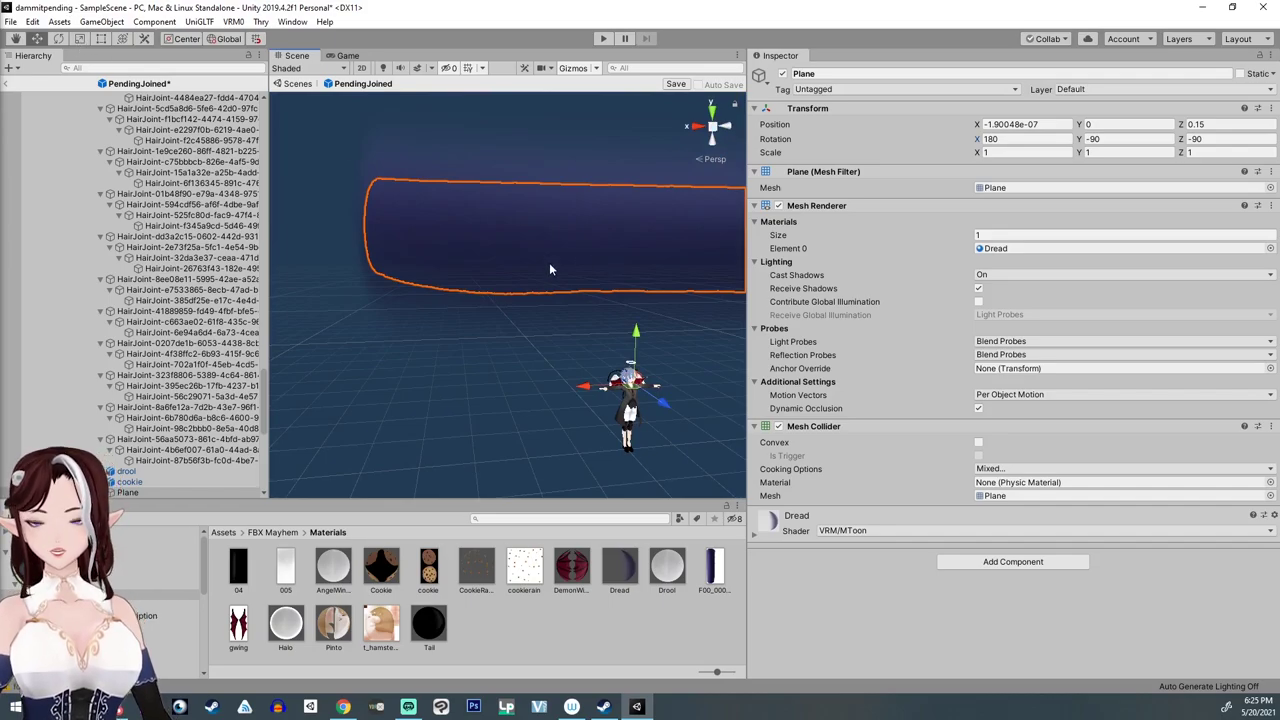
Step: Scale the plane down uniformly to about 0.036 so it spans only the avatar's face
{"action": "middle_click_drag", "start_coordinate": [659, 348], "coordinate": [533, 342]}
{"action": "left_click", "coordinate": [80, 38]}
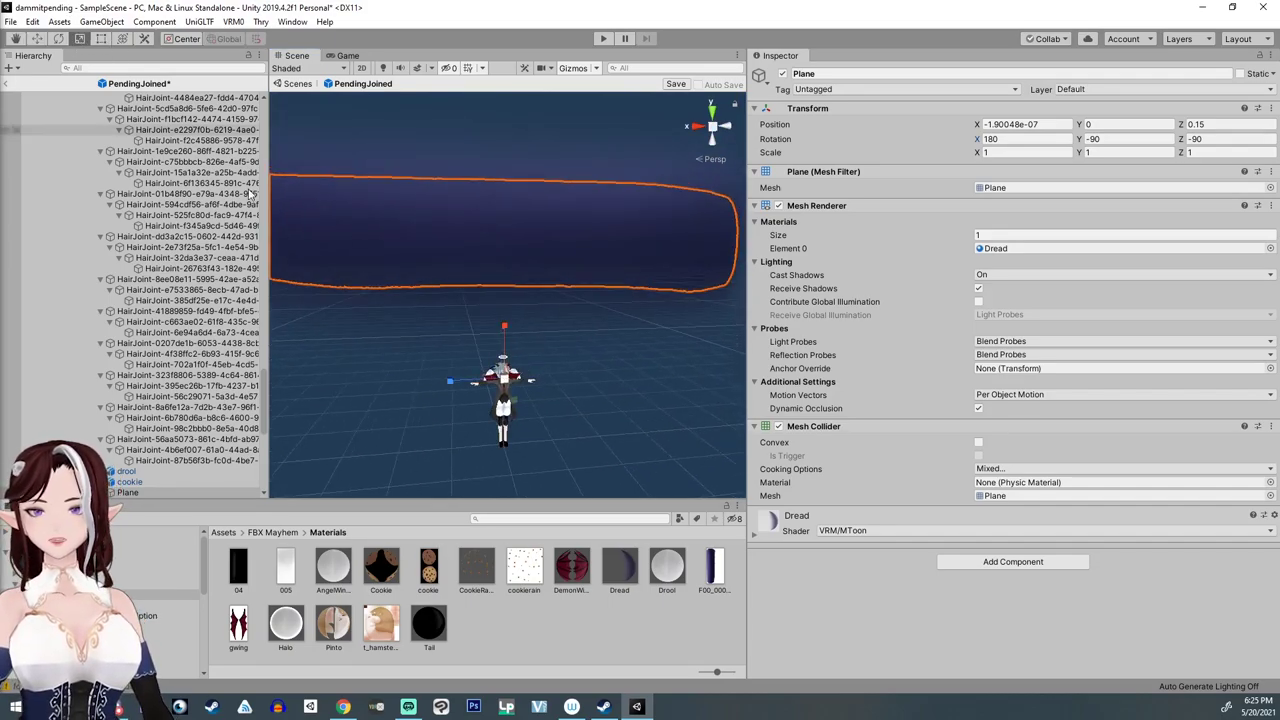
{"action": "left_click_drag", "start_coordinate": [505, 378], "coordinate": [498, 379]}
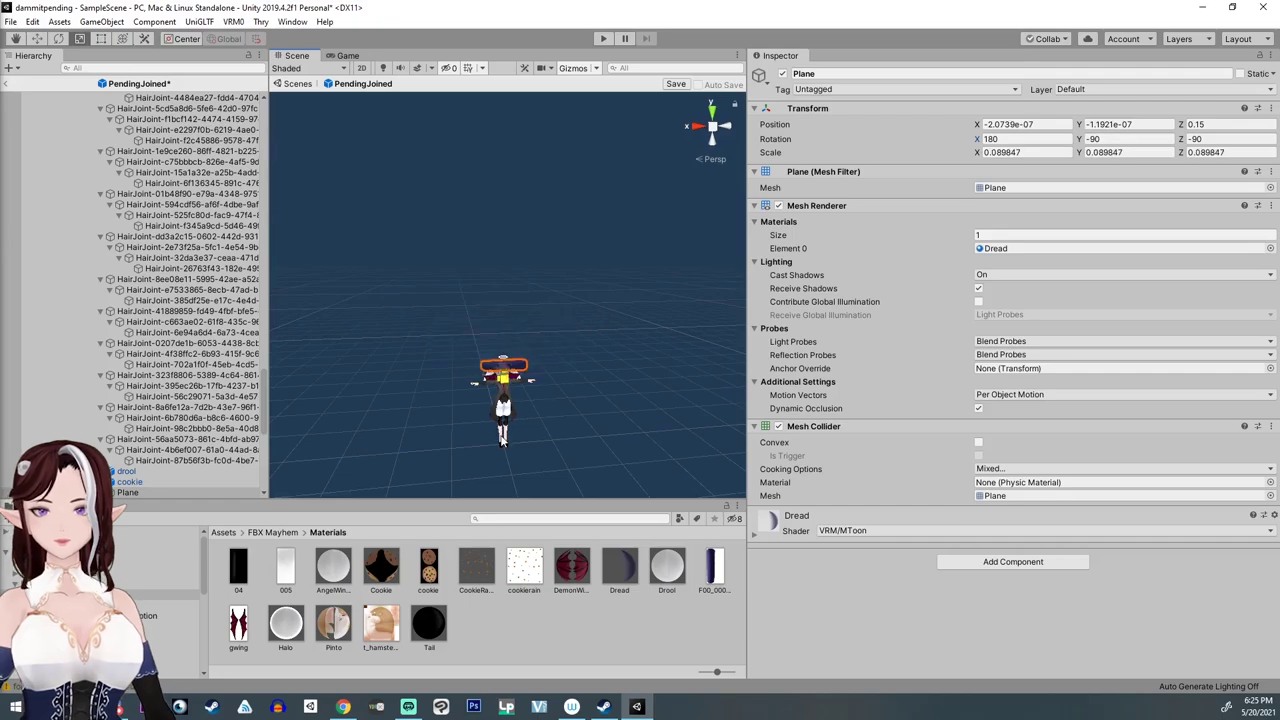
{"action": "scroll", "coordinate": [543, 356], "scroll_direction": "up", "scroll_amount": 10}
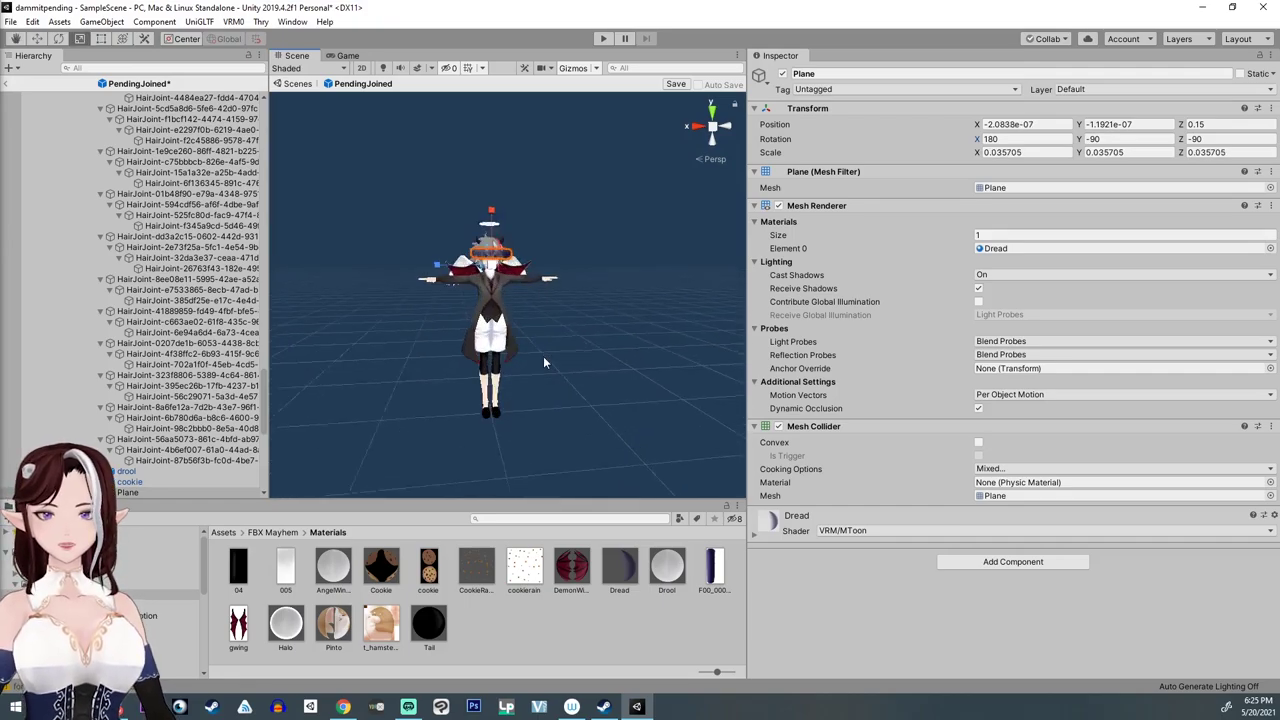
Step: Reduce the Dread plane's Z scale to about 0.0175 so it covers just the width of the face
{"action": "scroll", "coordinate": [533, 357], "scroll_direction": "up", "scroll_amount": 1}
{"action": "scroll", "coordinate": [522, 364], "scroll_direction": "down", "scroll_amount": 1}
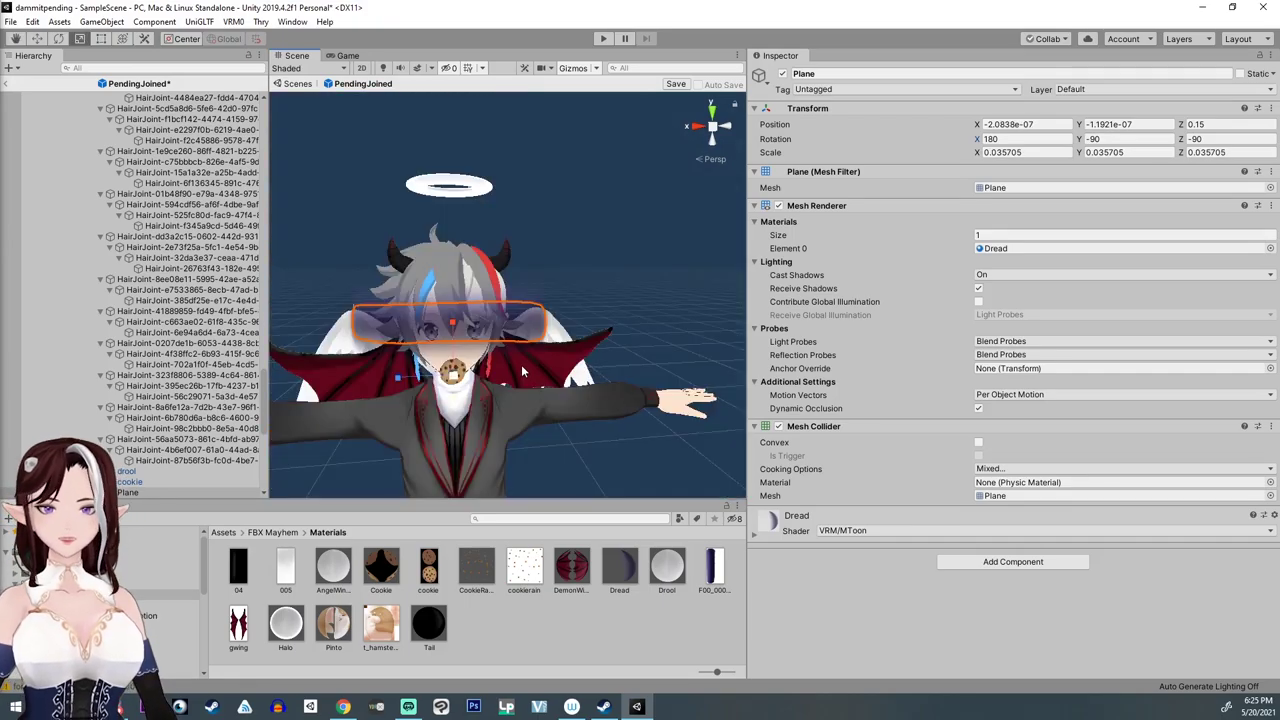
{"action": "middle_click_drag", "start_coordinate": [520, 362], "coordinate": [516, 353]}
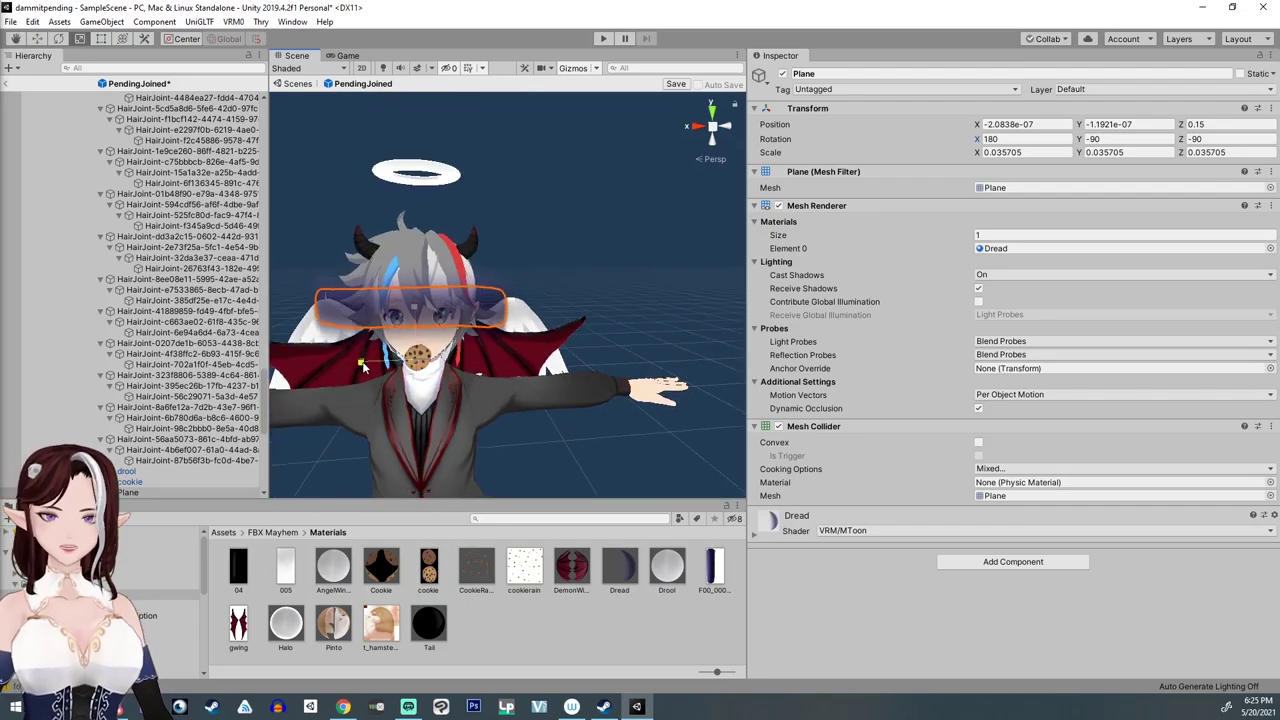
{"action": "left_click_drag", "start_coordinate": [363, 368], "coordinate": [383, 368]}
Step: Fit the Dread plane close over the upper face at position Y -0.013, Z 0.128
{"action": "right_click_drag", "start_coordinate": [424, 418], "coordinate": [686, 429]}
{"action": "middle_click_drag", "start_coordinate": [394, 324], "coordinate": [427, 391]}
{"action": "left_click_drag", "start_coordinate": [427, 390], "coordinate": [415, 372], "text": "alt"}
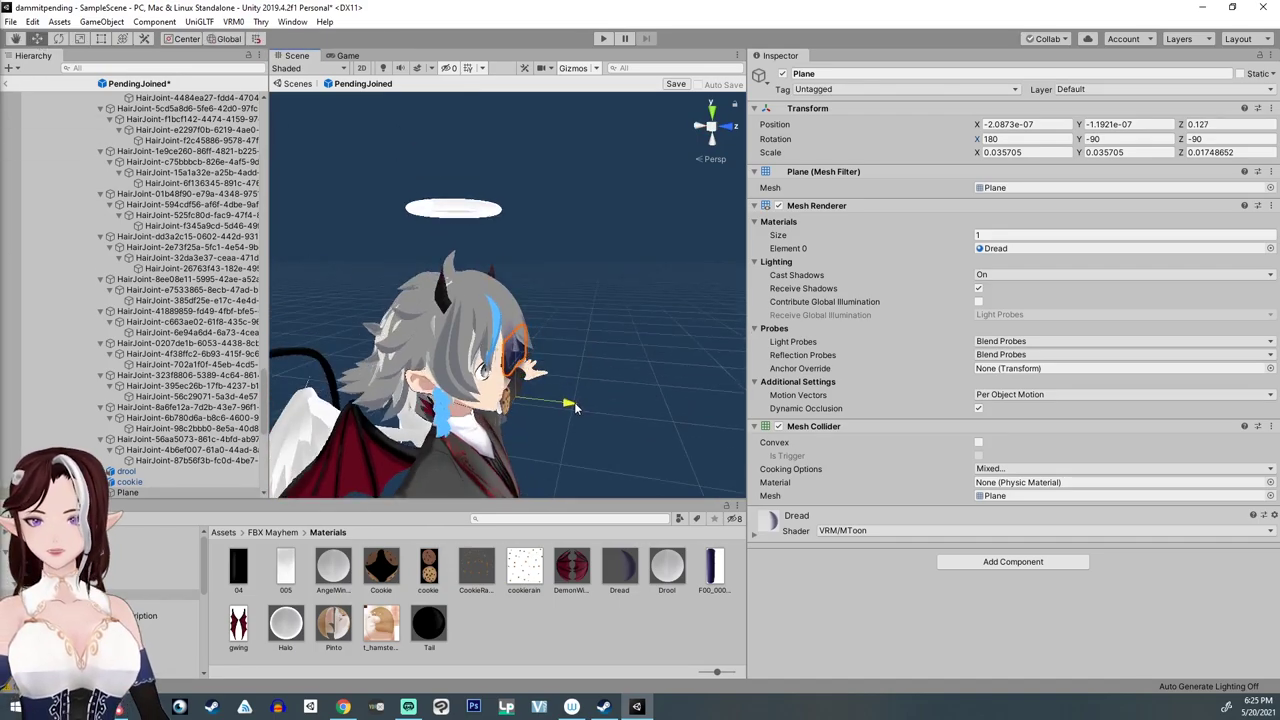
{"action": "left_click_drag", "start_coordinate": [624, 437], "coordinate": [443, 376], "text": "alt"}
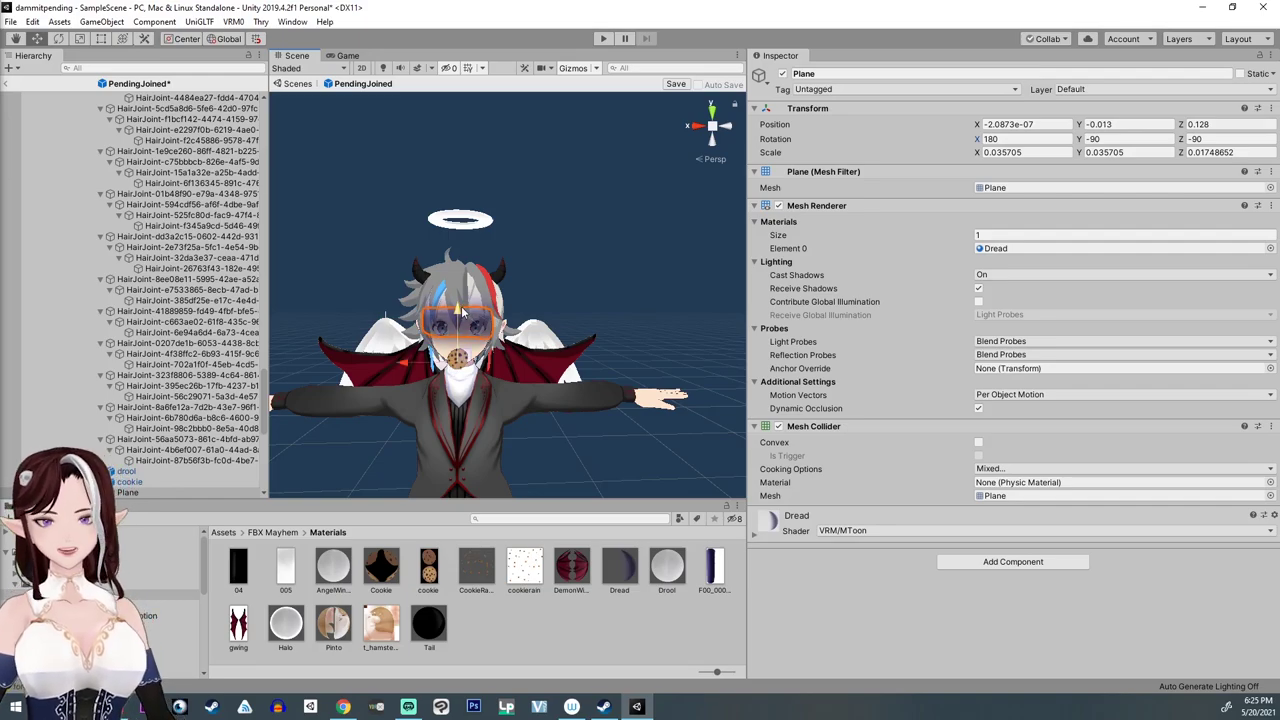
{"action": "scroll", "coordinate": [462, 312], "scroll_direction": "up", "scroll_amount": 5}
{"action": "mouse_move", "coordinate": [461, 341]}
{"action": "middle_mouse_down"}
{"action": "mouse_move", "coordinate": [486, 329]}
{"action": "mouse_move", "coordinate": [465, 336]}
{"action": "middle_mouse_up"}
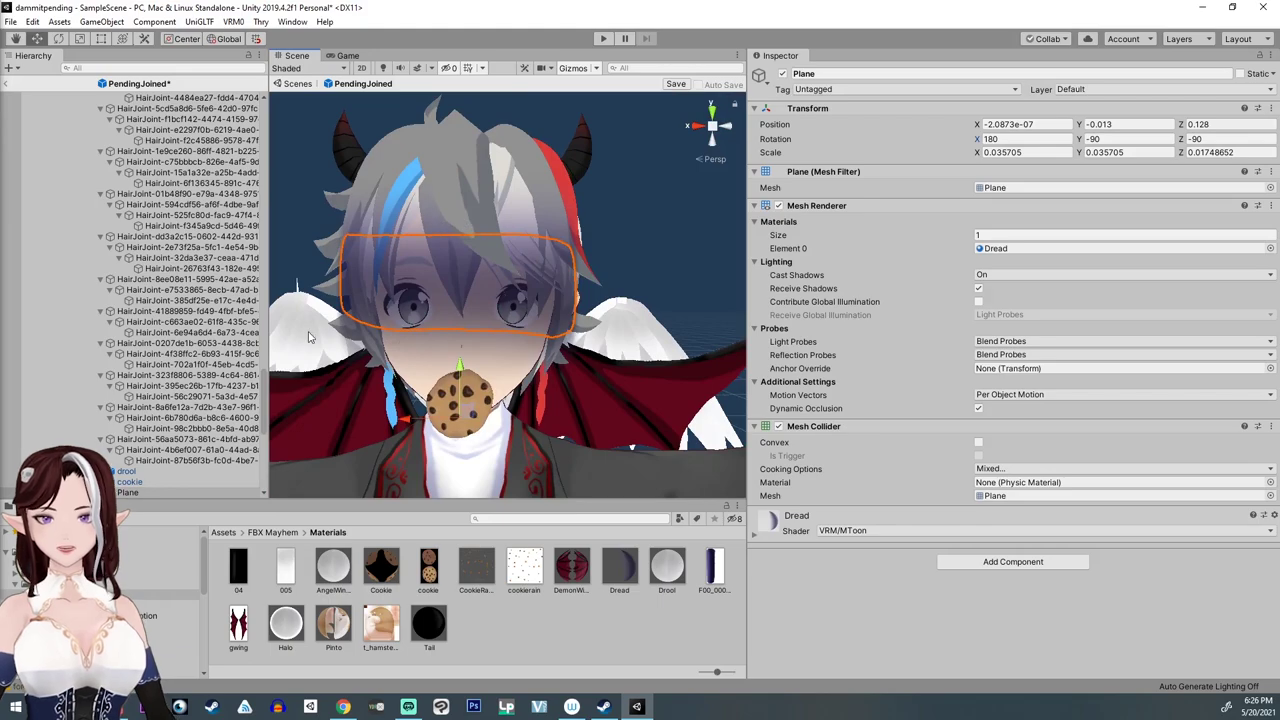
Step: Rename the face shadow plane as dread
{"action": "right_click", "coordinate": [128, 493]}
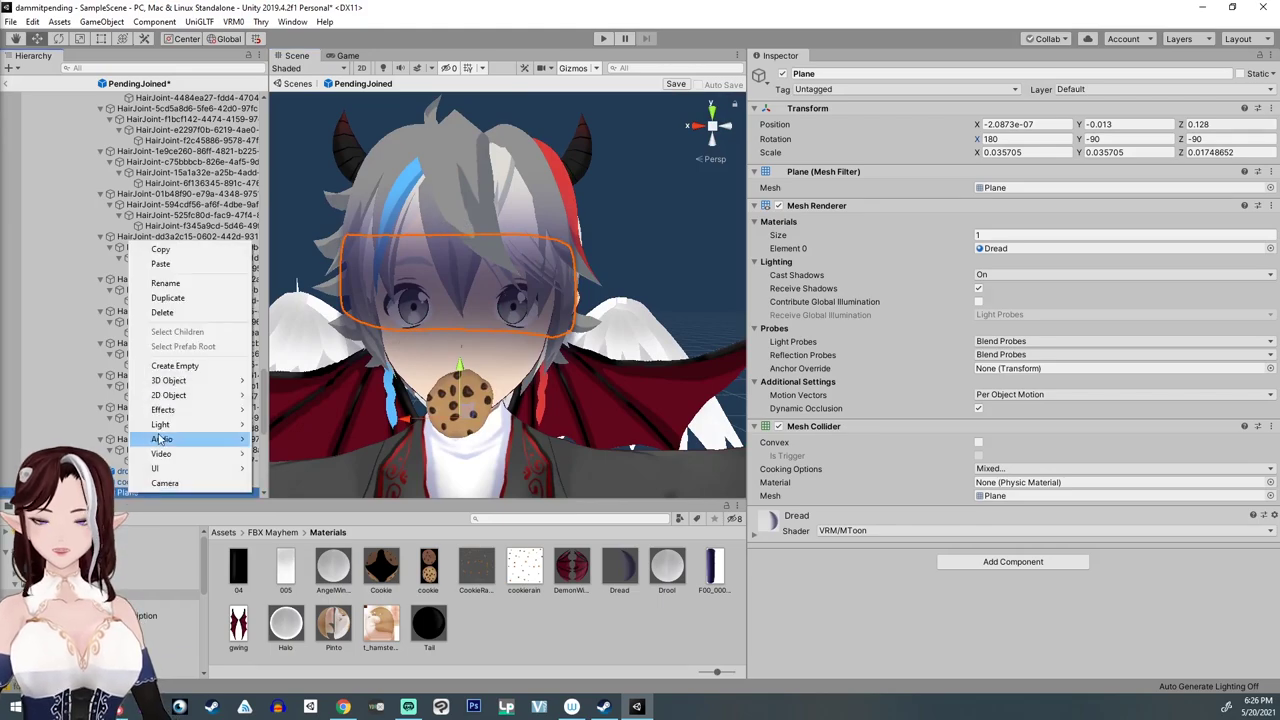
{"action": "left_click", "coordinate": [165, 285]}
{"action": "type", "text": "dread"}
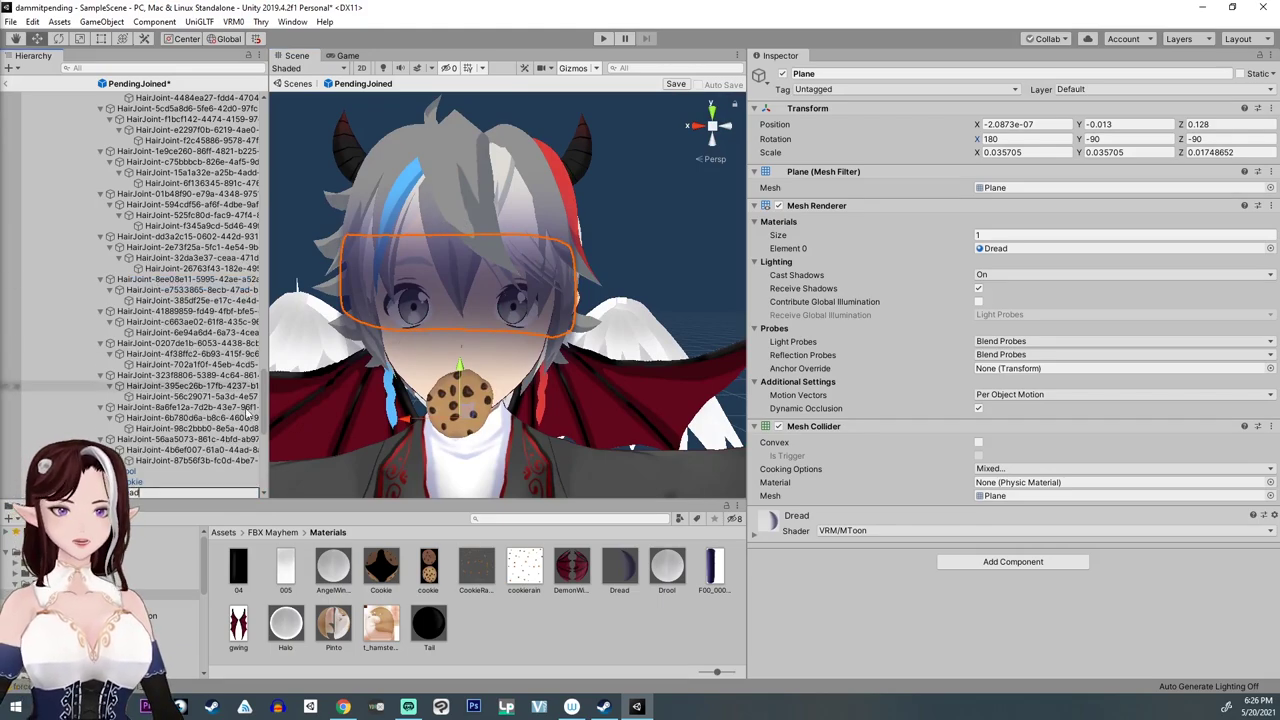
{"action": "left_click", "coordinate": [549, 613]}
{"action": "scroll", "coordinate": [353, 344], "scroll_direction": "down", "scroll_amount": 3}
{"action": "scroll", "coordinate": [370, 343], "scroll_direction": "up", "scroll_amount": 3}
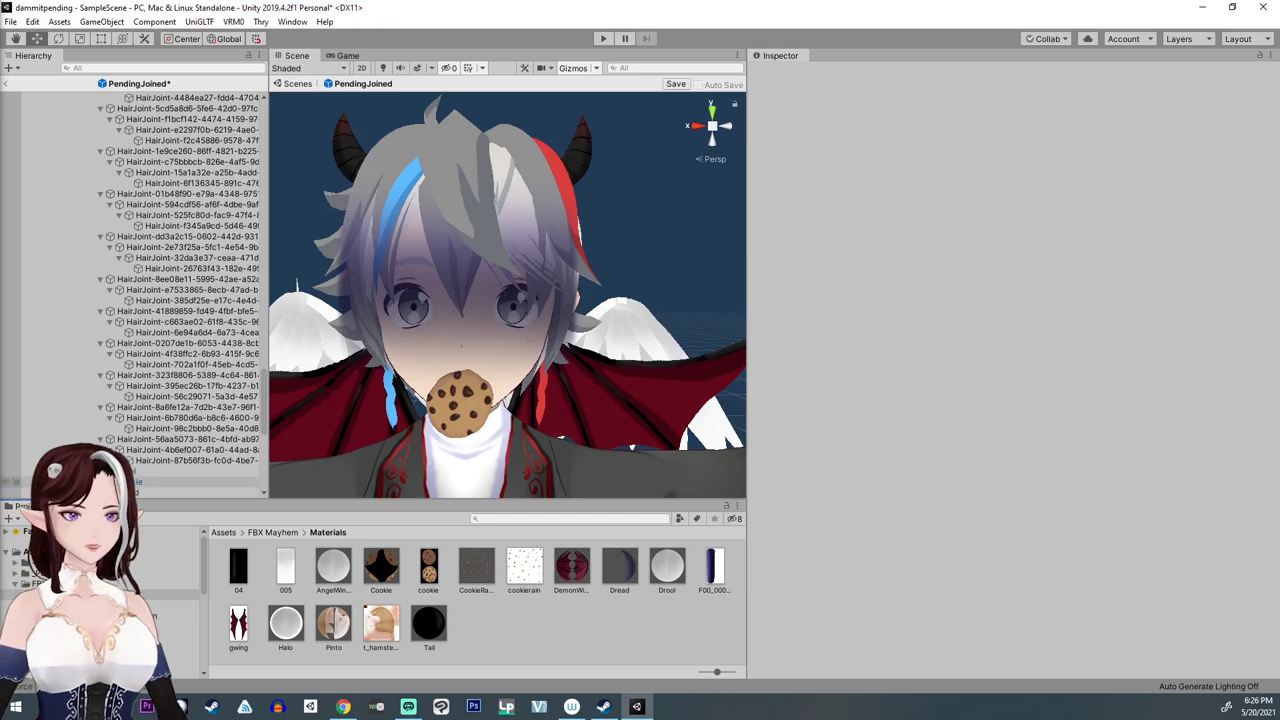
{"action": "left_click", "coordinate": [128, 492]}
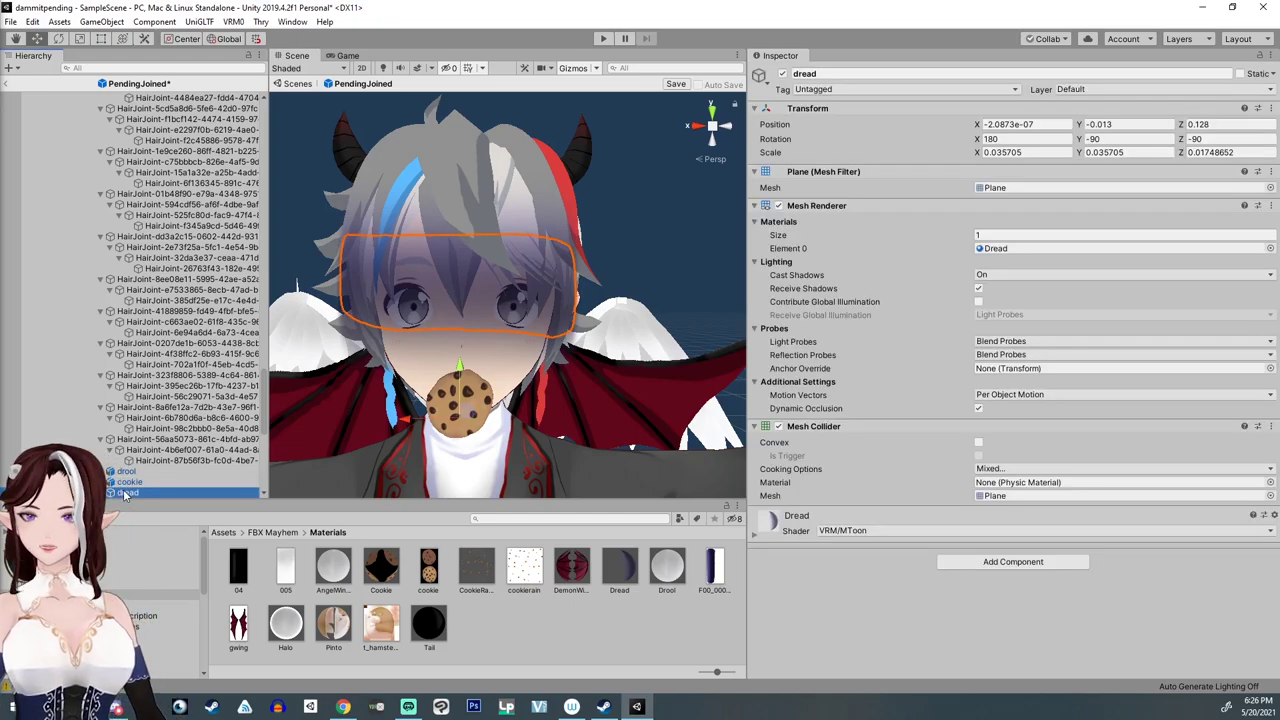
Step: Create a 3D Plane object as a child of the J_Bip_R_Foot bone
{"action": "scroll", "coordinate": [164, 428], "scroll_direction": "down", "scroll_amount": 10}
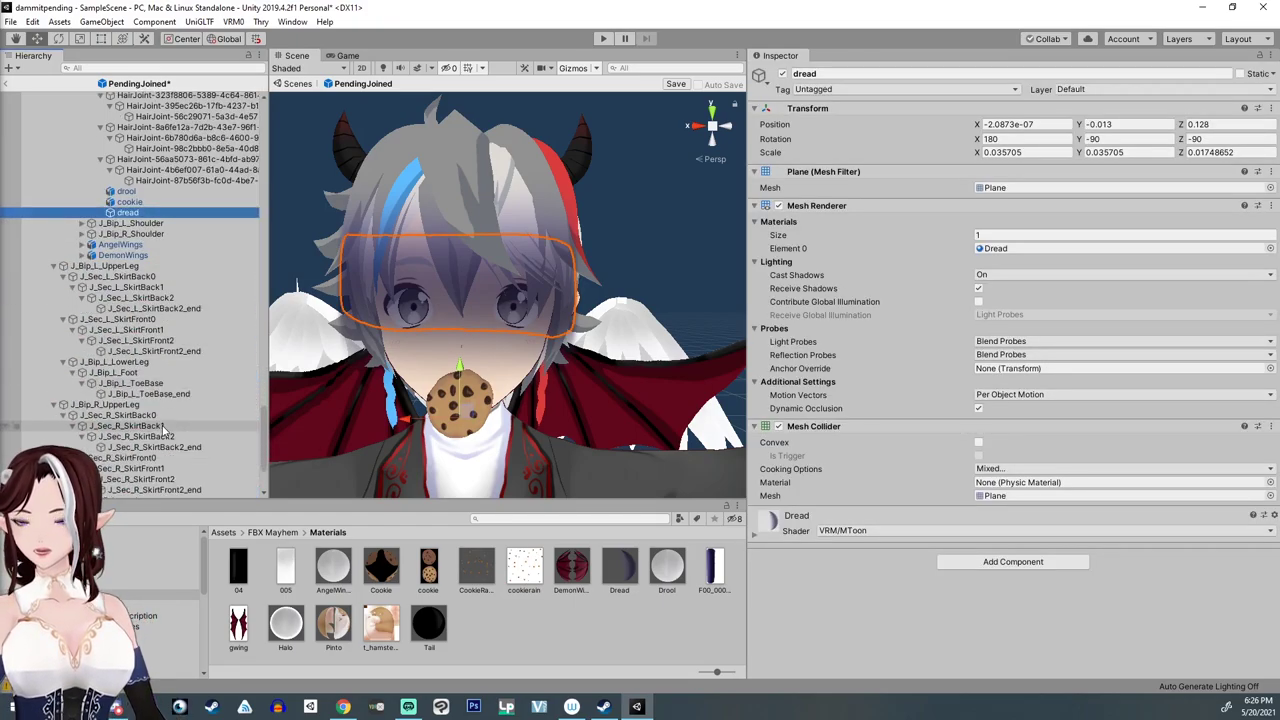
{"action": "scroll", "coordinate": [366, 450], "scroll_direction": "down", "scroll_amount": 5}
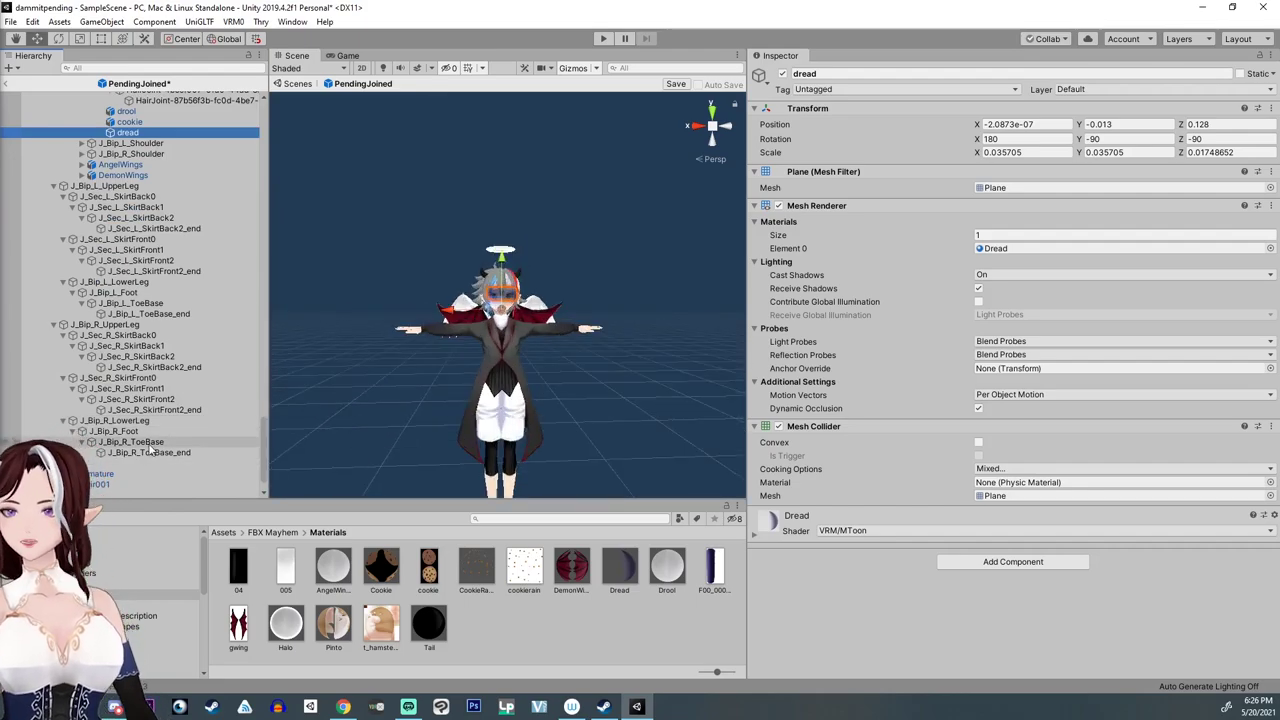
{"action": "left_click", "coordinate": [115, 433]}
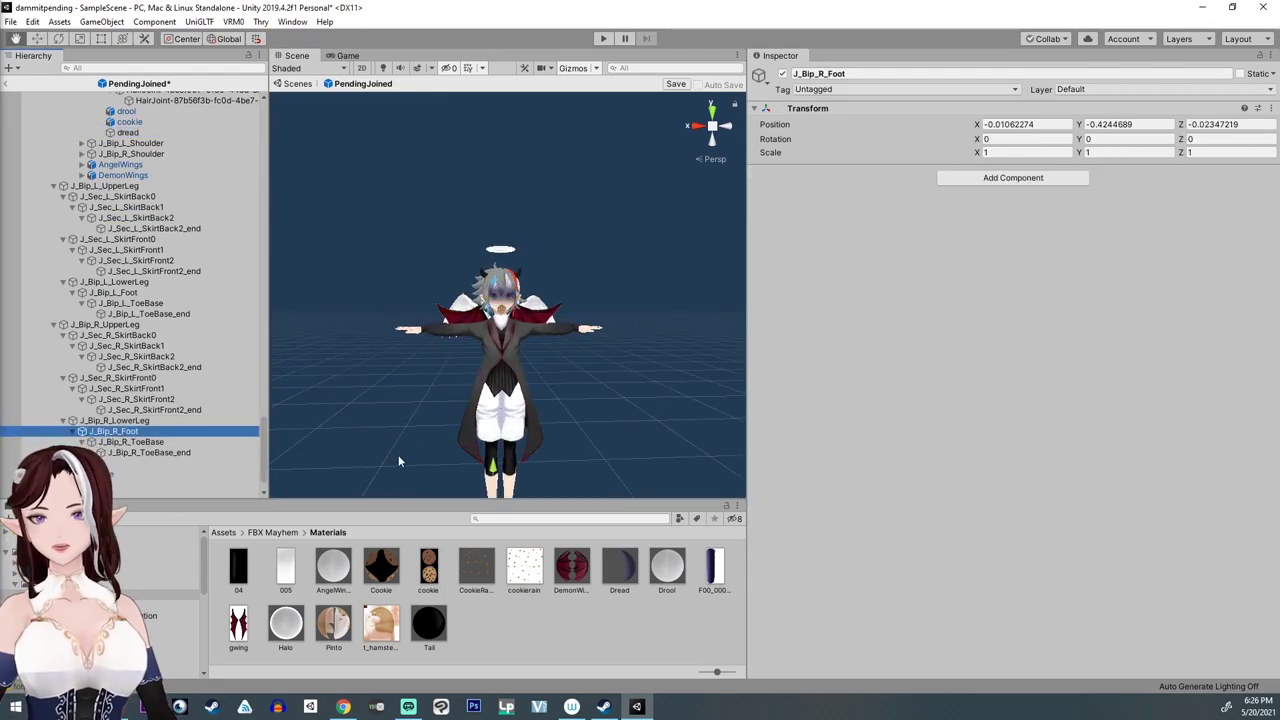
{"action": "key", "text": "f"}
{"action": "right_click", "coordinate": [120, 432]}
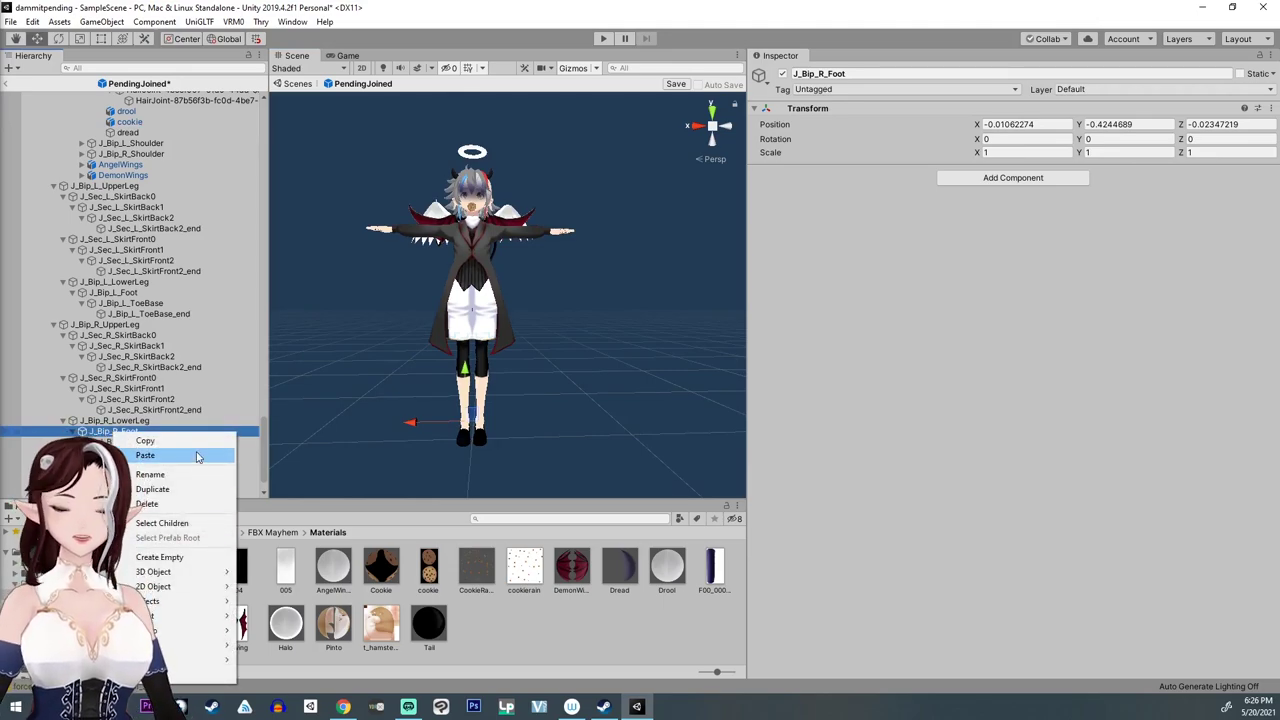
{"action": "mouse_move", "coordinate": [150, 572]}
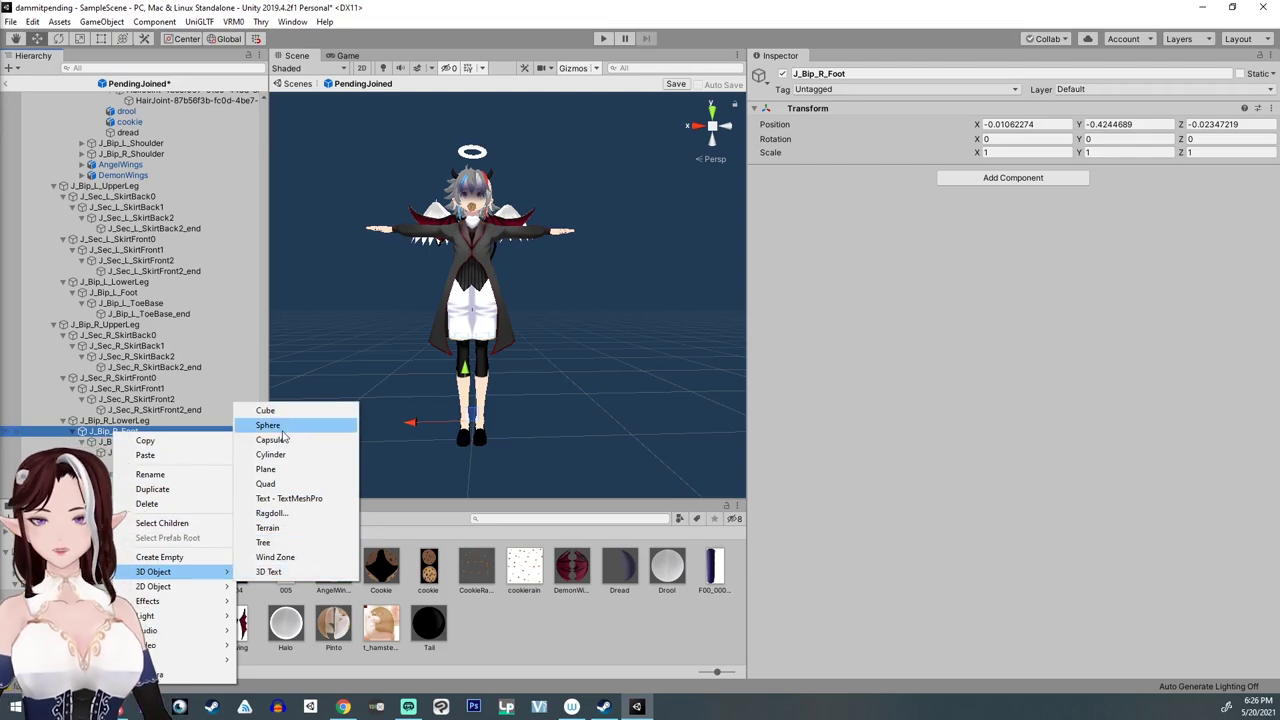
{"action": "left_click", "coordinate": [276, 471]}
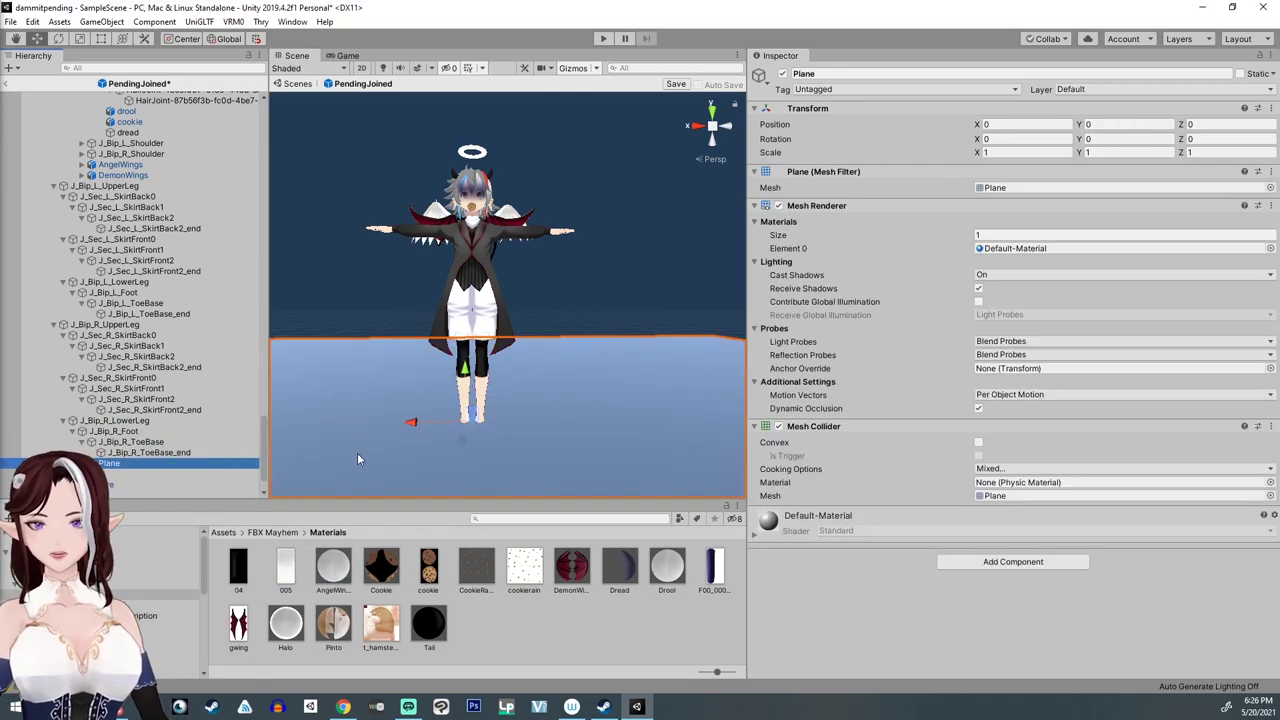
Step: Set the new plane's X rotation to 90 and scale it down uniformly to about 0.329
{"action": "left_click", "coordinate": [994, 139]}
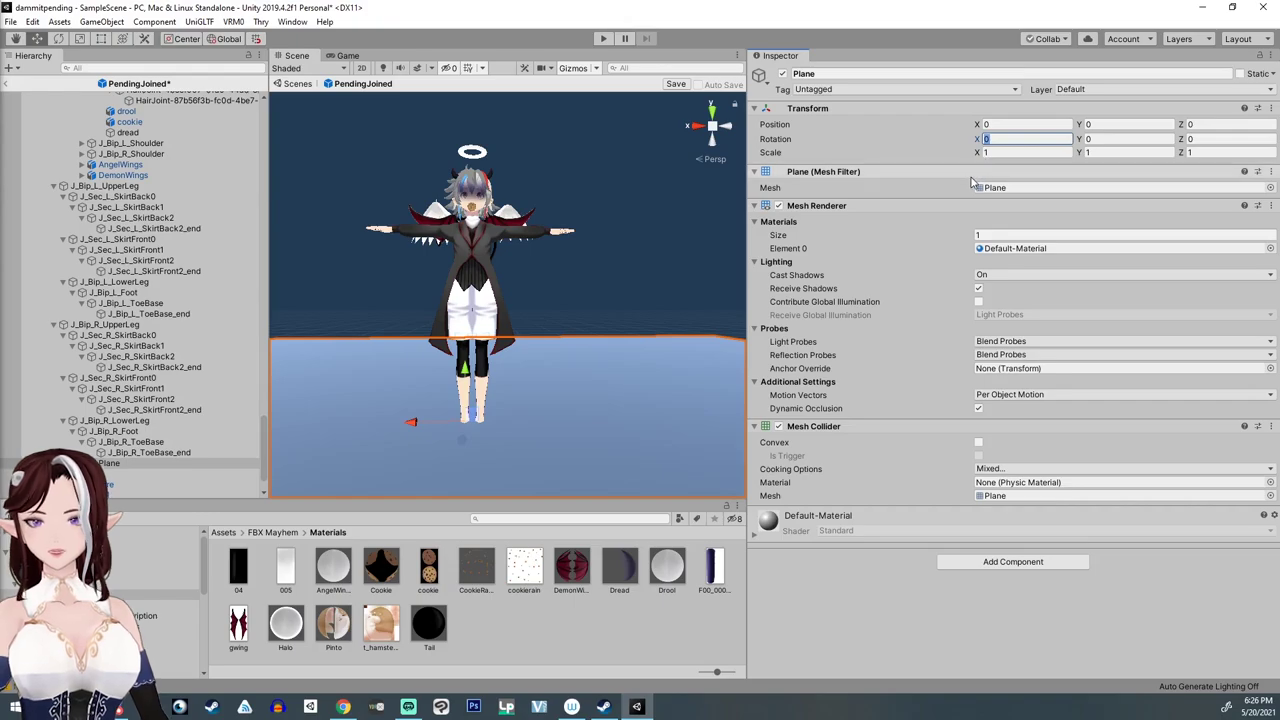
{"action": "type", "text": "90"}
{"action": "scroll", "coordinate": [490, 395], "scroll_direction": "down", "scroll_amount": 5}
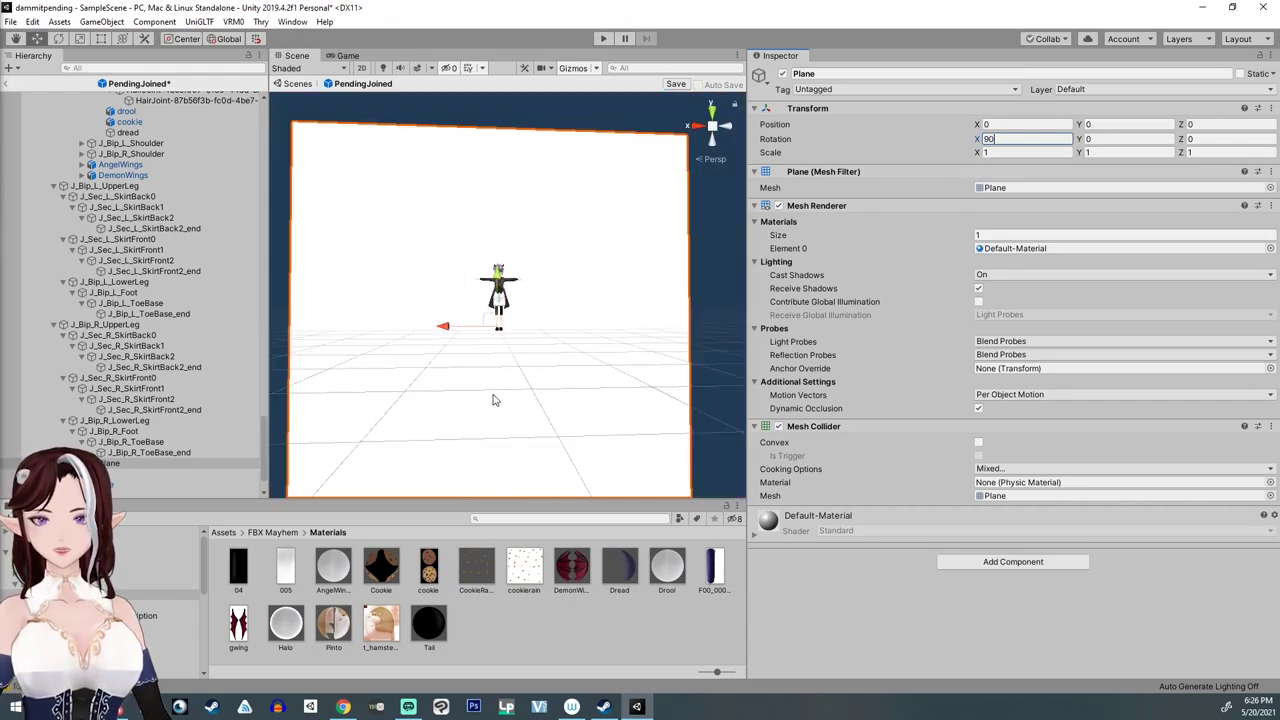
{"action": "right_click_drag", "start_coordinate": [543, 423], "coordinate": [514, 438]}
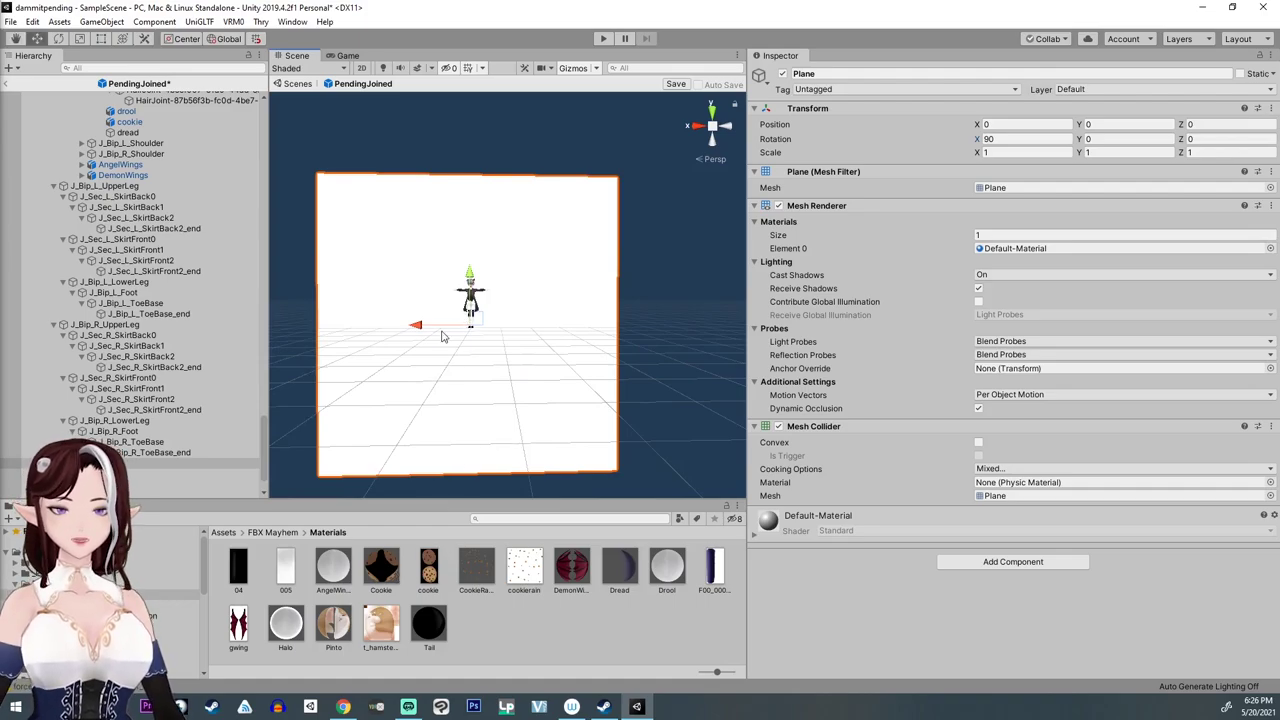
{"action": "left_click_drag", "start_coordinate": [443, 336], "coordinate": [633, 374], "text": "alt"}
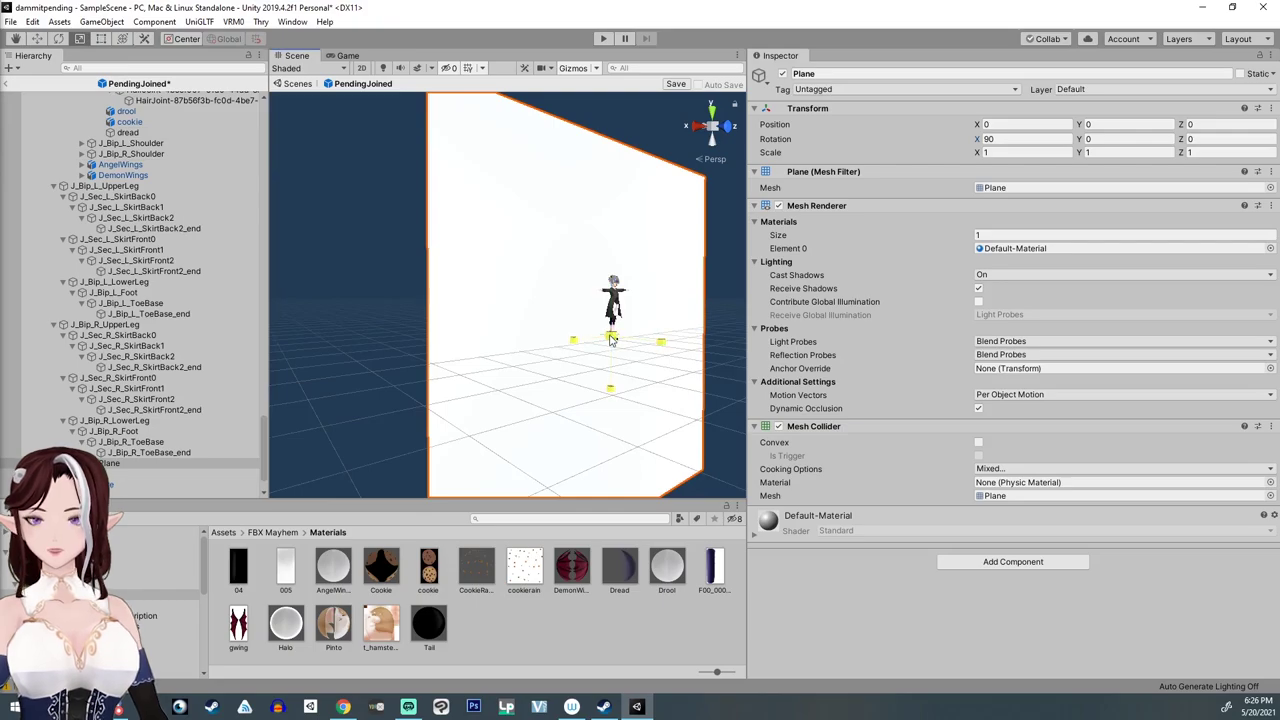
{"action": "left_click_drag", "start_coordinate": [612, 340], "coordinate": [612, 386]}
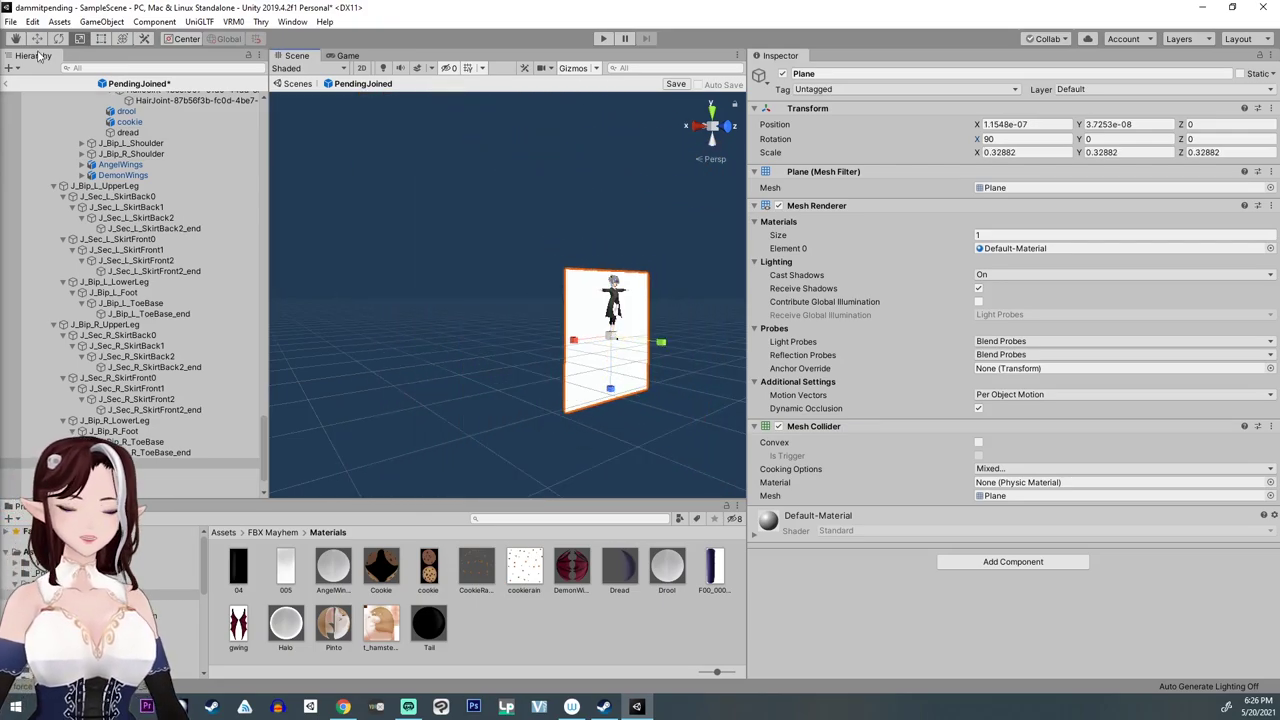
Step: Place the plane behind the avatar at Y 0.92, Z -0.32 and scale it down uniformly to about 0.267
{"action": "left_click_drag", "start_coordinate": [612, 288], "coordinate": [610, 252]}
{"action": "left_click_drag", "start_coordinate": [662, 301], "coordinate": [650, 301]}
{"action": "scroll", "coordinate": [616, 395], "scroll_direction": "up", "scroll_amount": 4}
{"action": "right_click_drag", "start_coordinate": [616, 395], "coordinate": [504, 381]}
{"action": "left_click_drag", "start_coordinate": [504, 381], "coordinate": [455, 420], "text": "alt"}
{"action": "scroll", "coordinate": [510, 375], "scroll_direction": "up", "scroll_amount": 5}
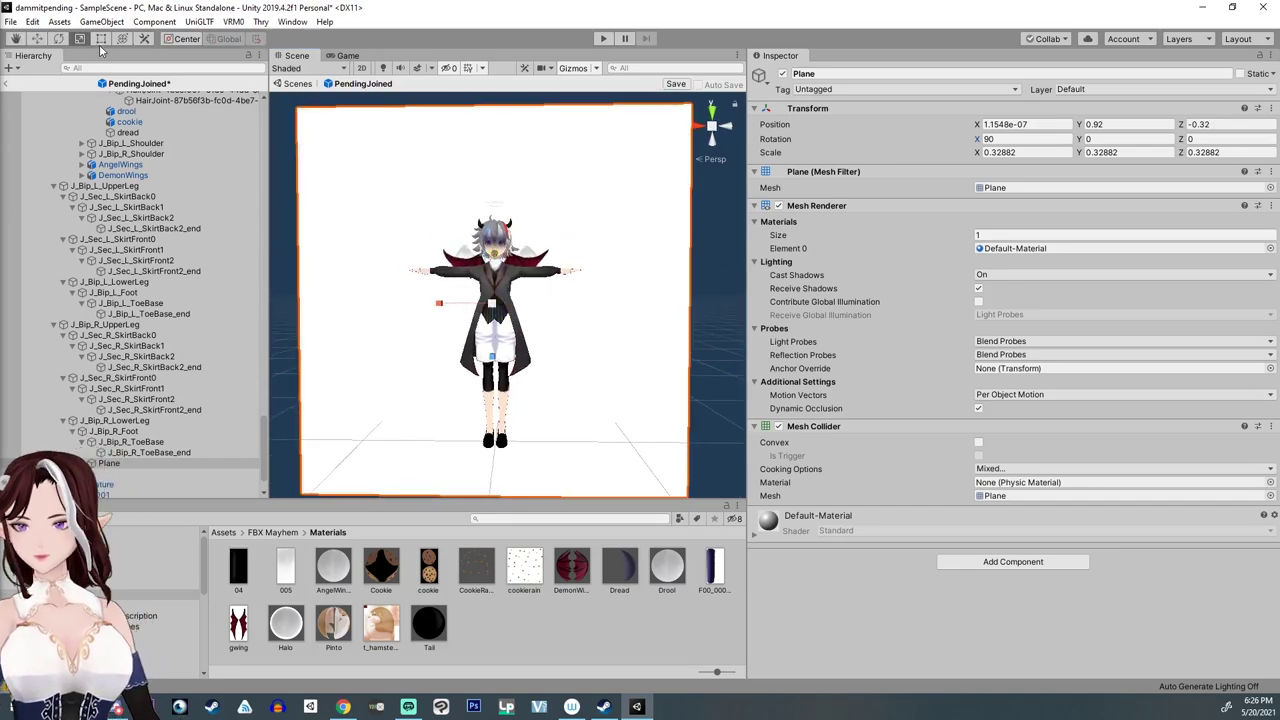
{"action": "left_click_drag", "start_coordinate": [491, 312], "coordinate": [490, 320]}
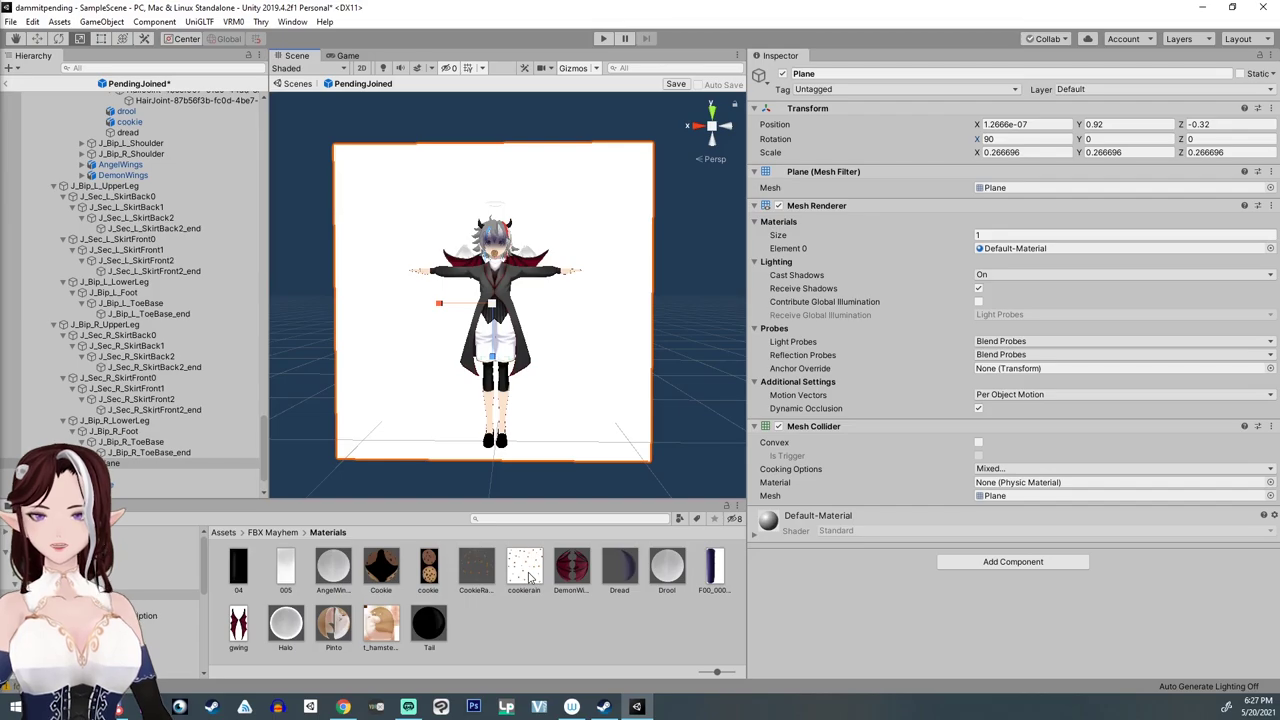
Step: Create a new material named cookierainfhjk in the Materials folder
{"action": "right_click", "coordinate": [551, 643]}
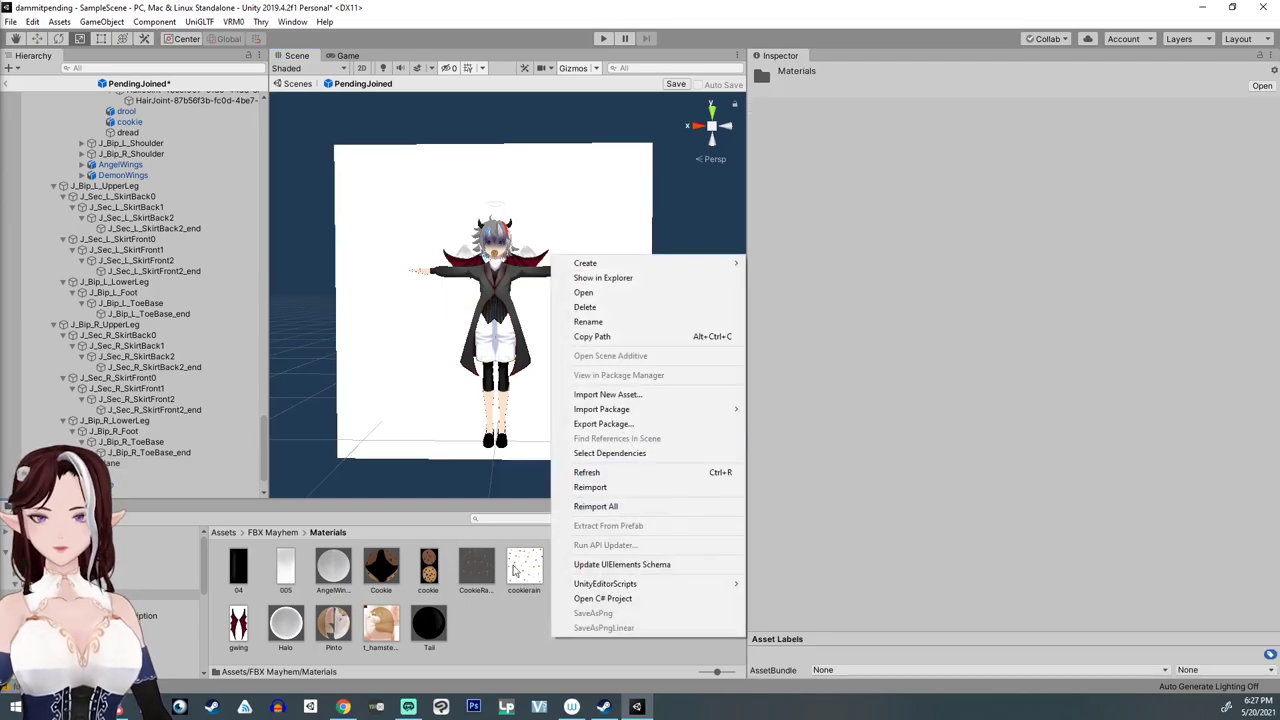
{"action": "mouse_move", "coordinate": [713, 264]}
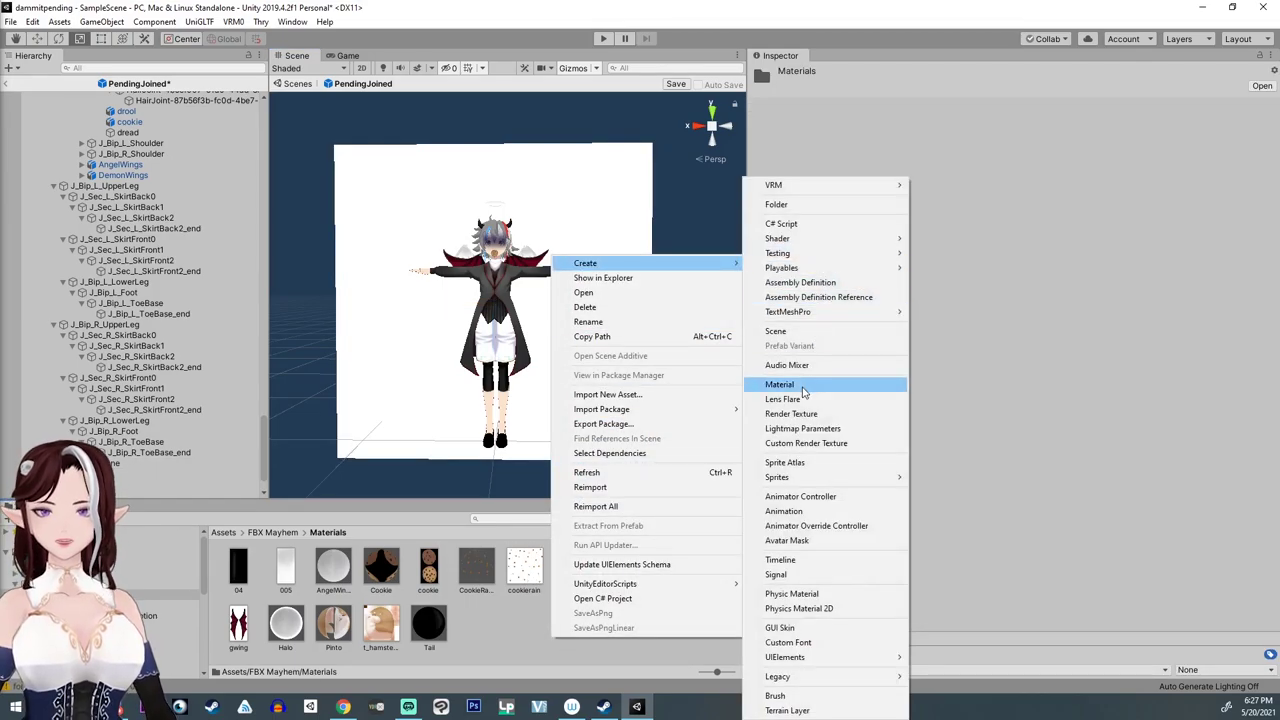
{"action": "left_click", "coordinate": [803, 388]}
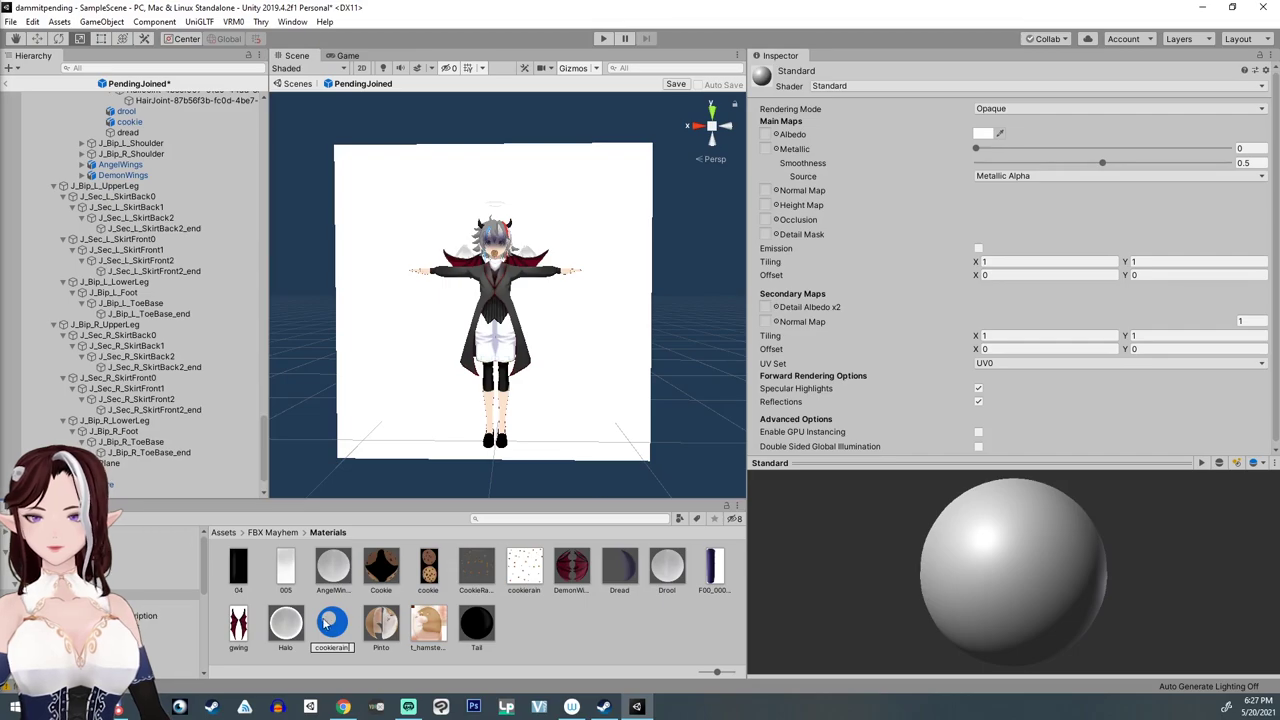
{"action": "key", "text": "Return"}
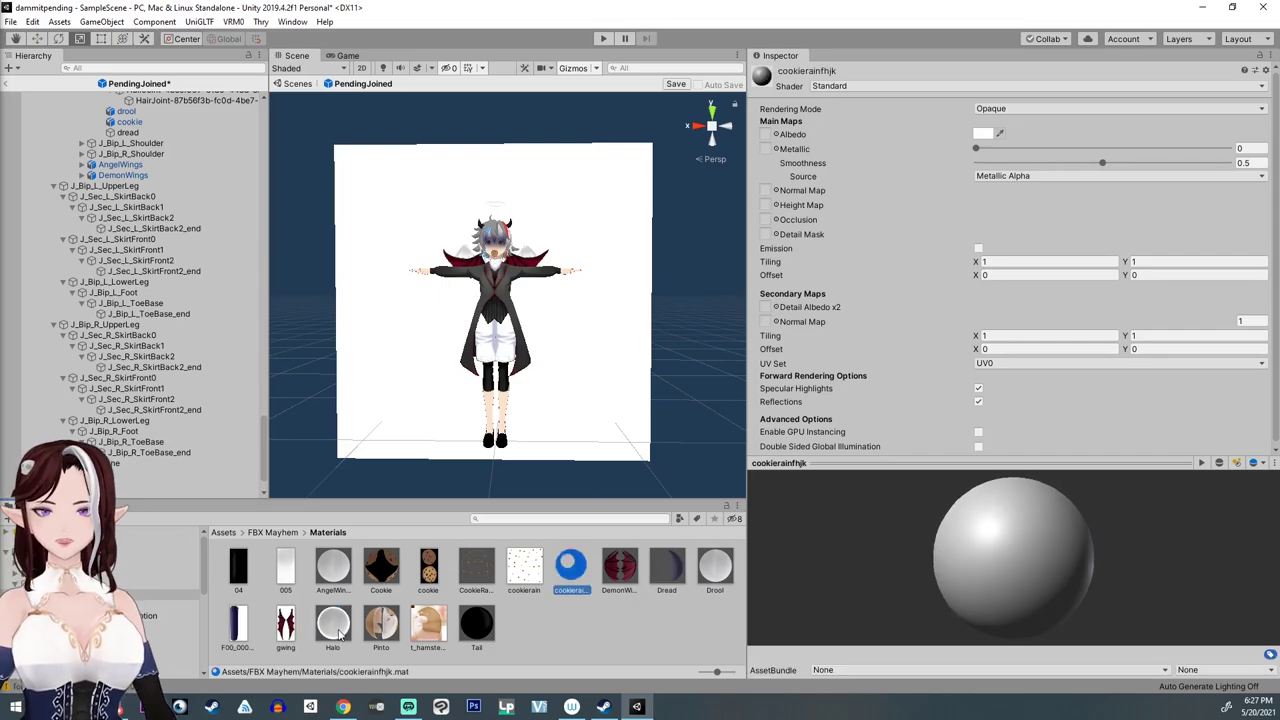
Step: Delete the cookierainfhjk material from the Materials folder
{"action": "right_click", "coordinate": [573, 575]}
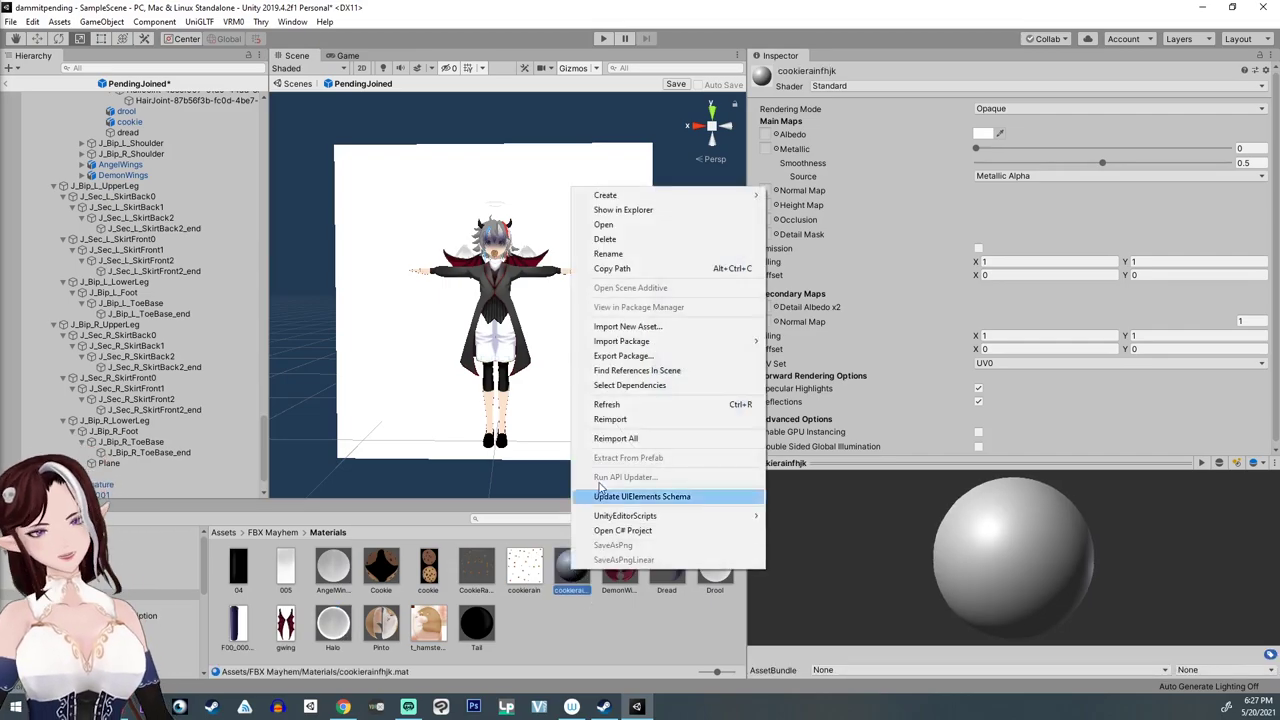
{"action": "left_click", "coordinate": [605, 239]}
{"action": "left_click", "coordinate": [690, 379]}
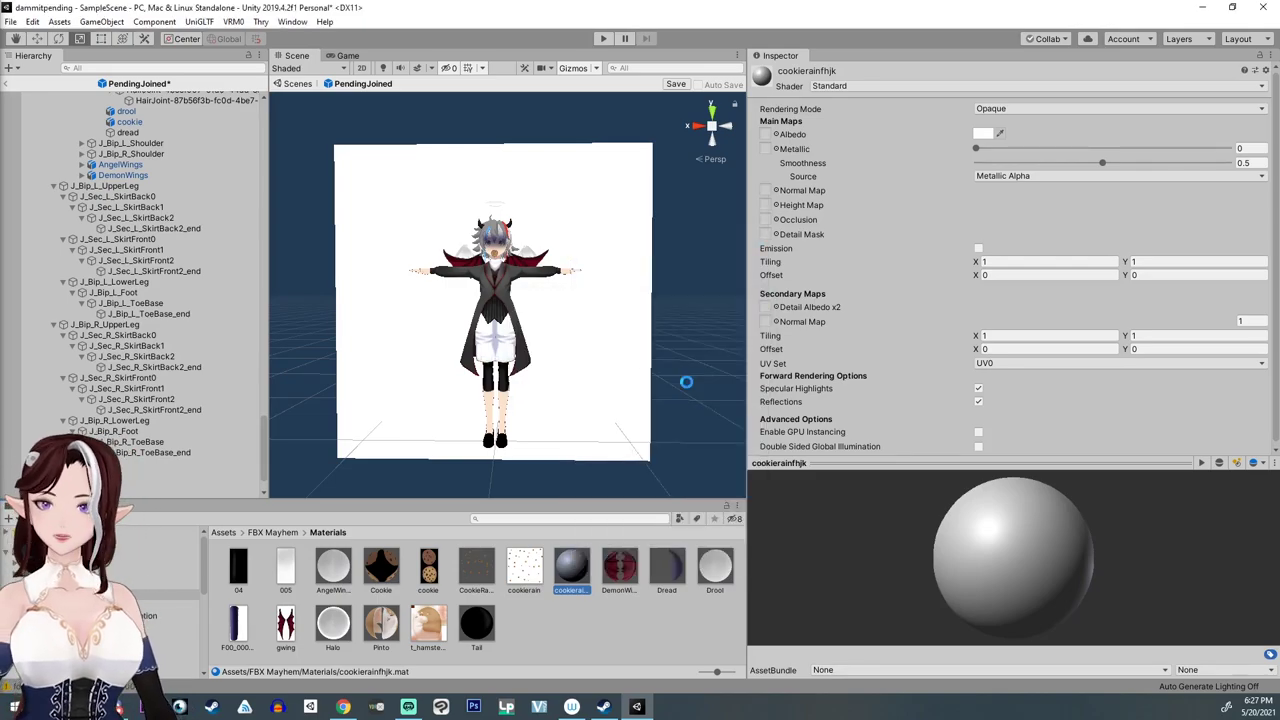
Step: Assign the existing CookieRain material to the mesh renderer of the plane behind the avatar
{"action": "left_click", "coordinate": [466, 568]}
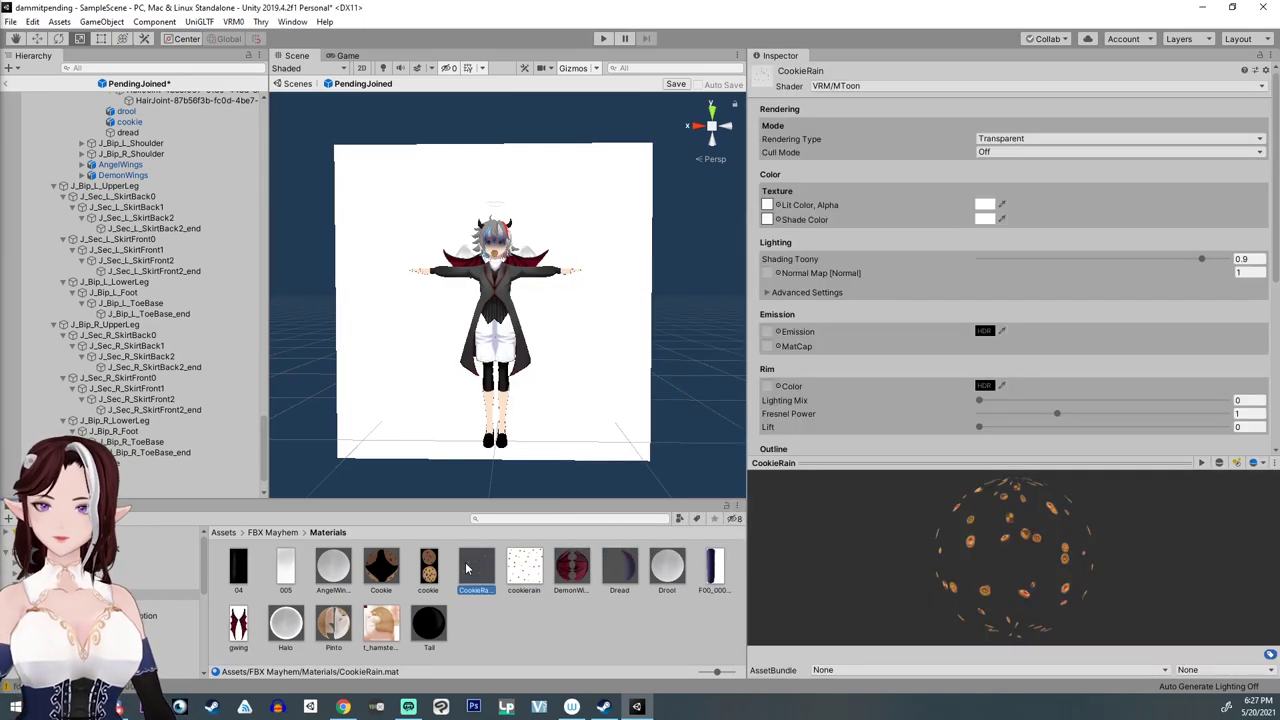
{"action": "left_click", "coordinate": [583, 436]}
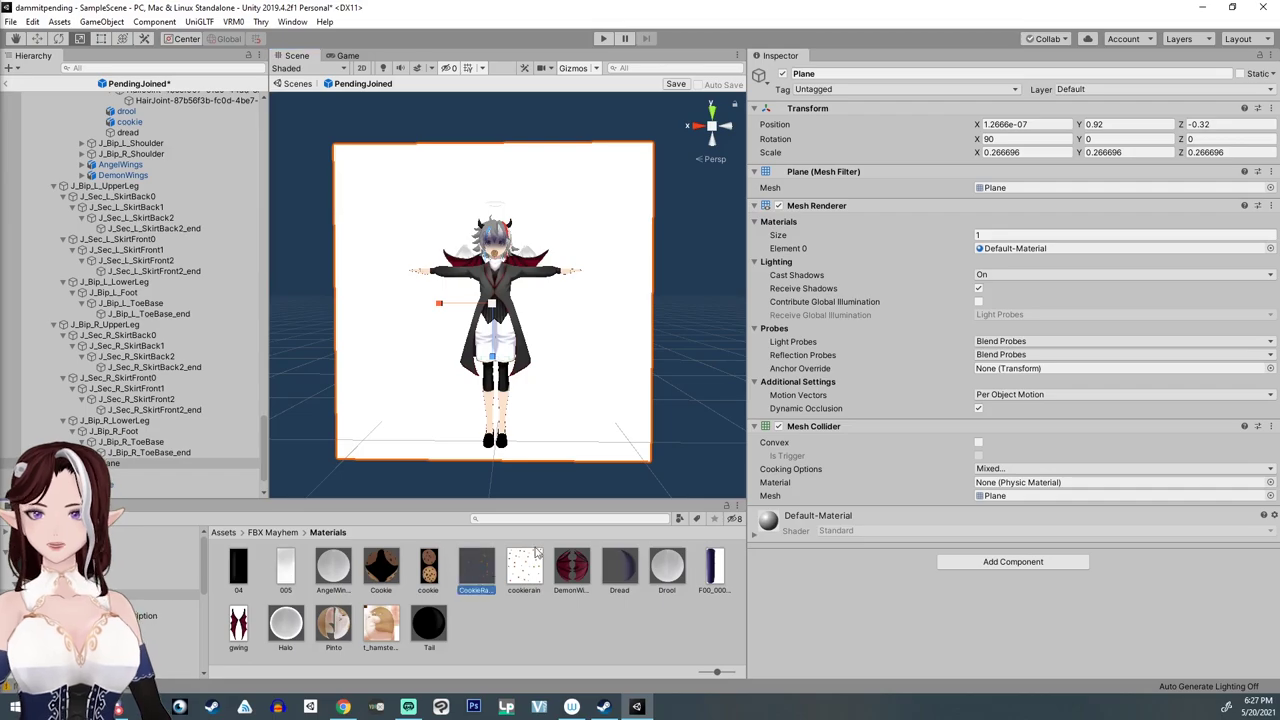
{"action": "left_click_drag", "start_coordinate": [1060, 255], "coordinate": [1058, 253]}
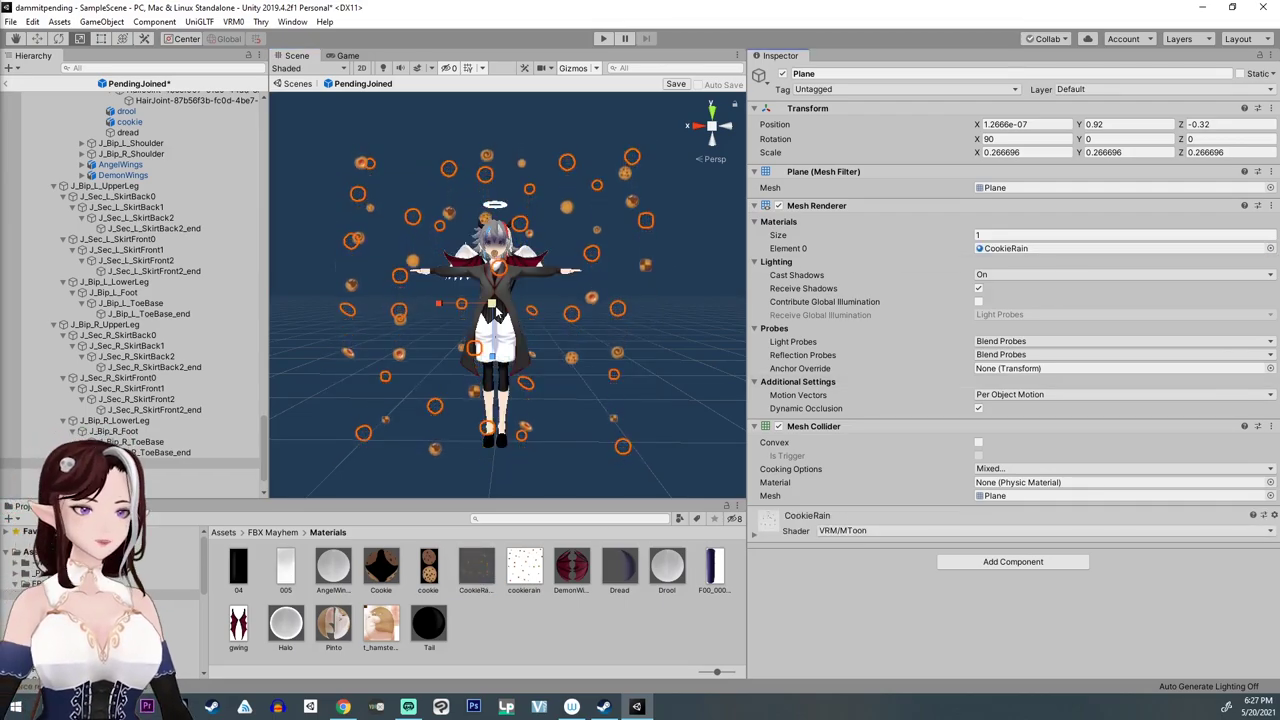
Step: Rename the plane behind the avatar as cookierain
{"action": "mouse_move", "coordinate": [568, 408]}
{"action": "left_mouse_down", "text": "alt"}
{"action": "mouse_move", "coordinate": [500, 406]}
{"action": "mouse_move", "coordinate": [554, 406]}
{"action": "left_mouse_up", "text": "alt"}
{"action": "middle_click_drag", "start_coordinate": [554, 406], "coordinate": [561, 404]}
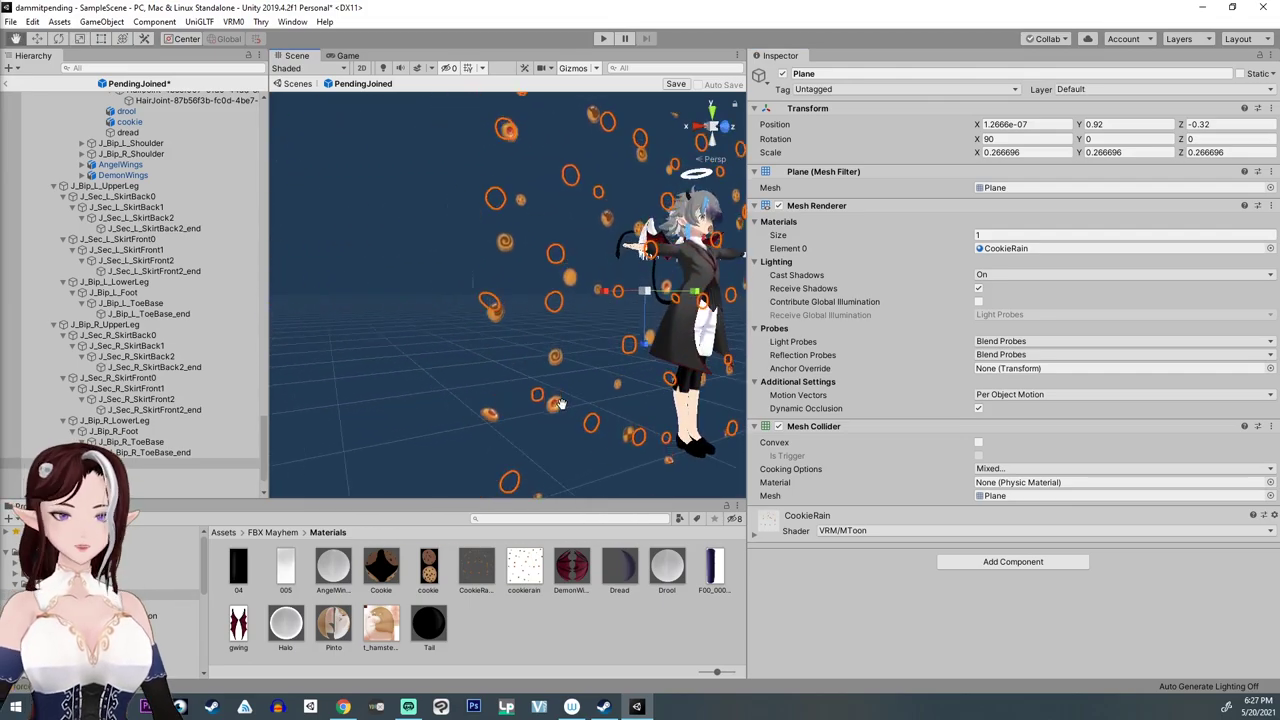
{"action": "left_click_drag", "start_coordinate": [595, 358], "coordinate": [583, 347], "text": "alt"}
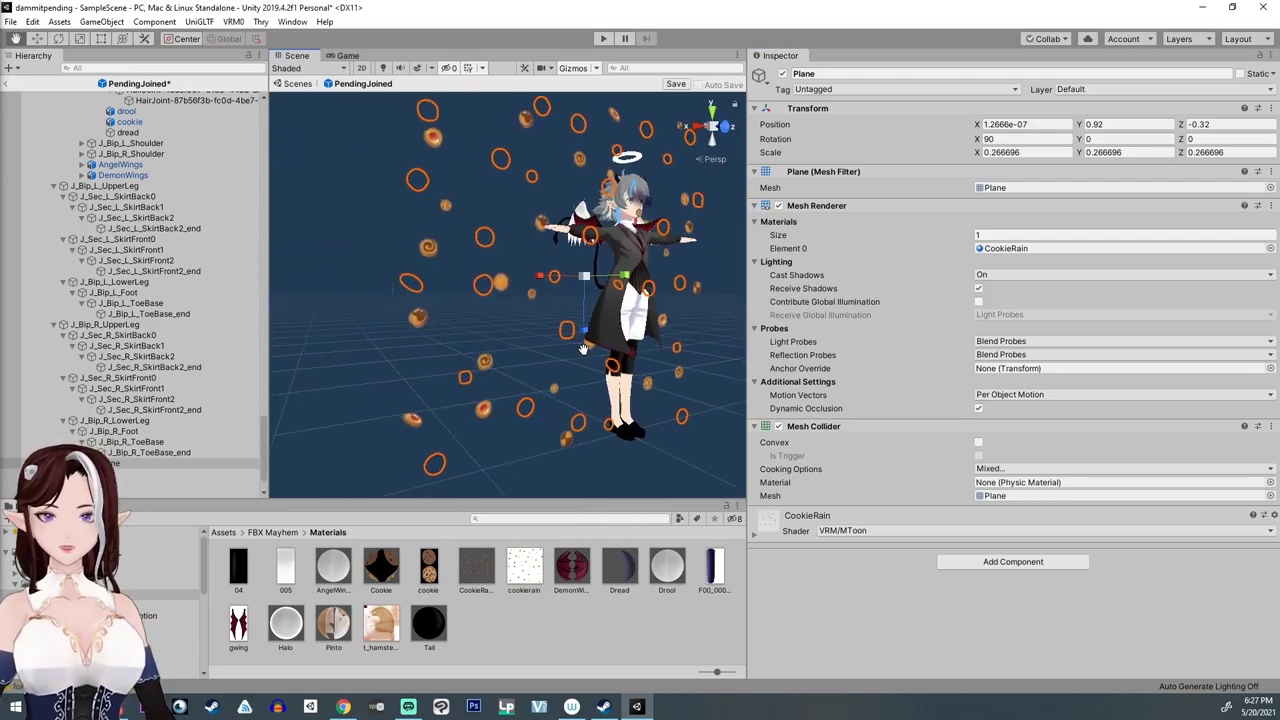
{"action": "right_click", "coordinate": [117, 466]}
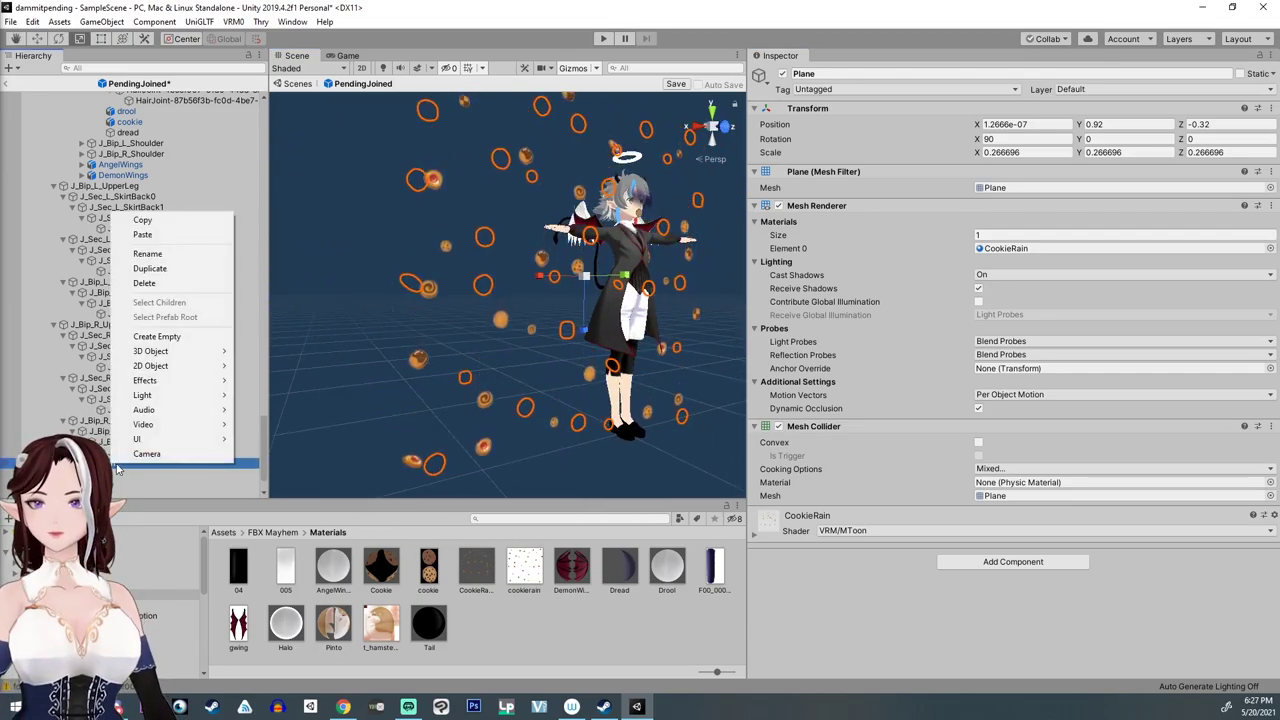
{"action": "left_click", "coordinate": [171, 254]}
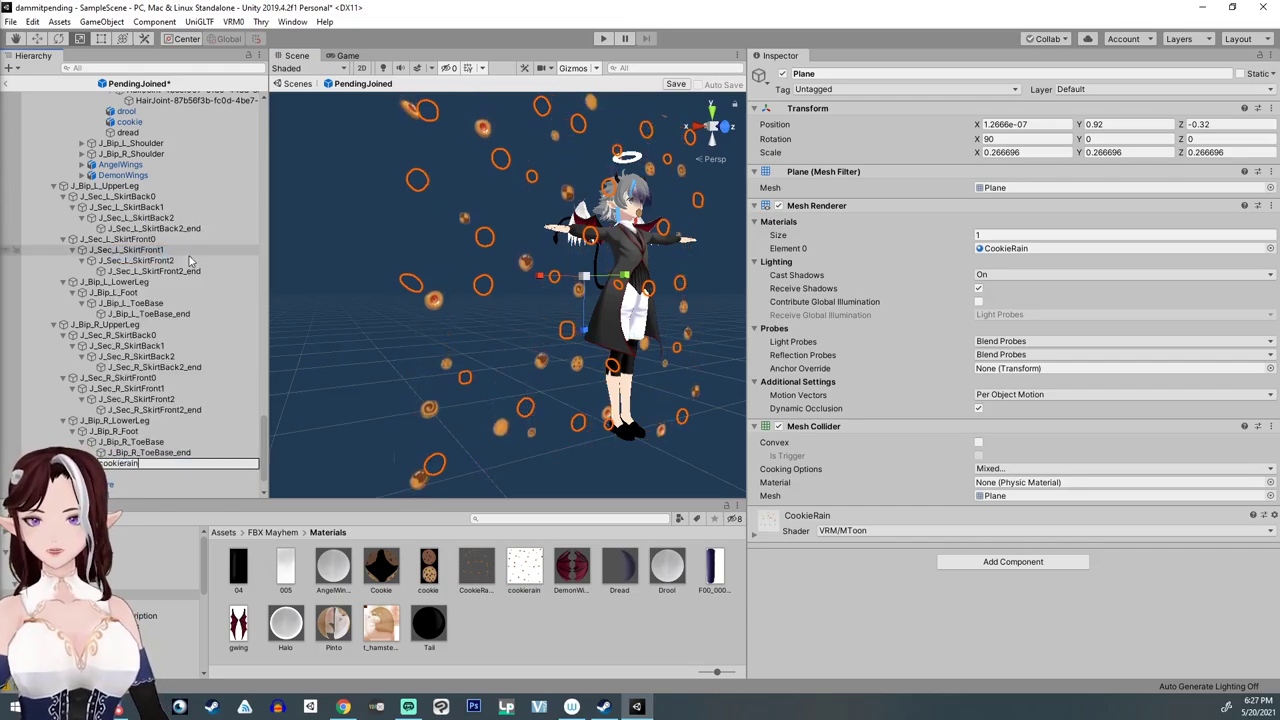
{"action": "left_click", "coordinate": [477, 620]}
Step: Duplicate the cookierain plane and parent the copy under the J_Bip_L_Foot bone
{"action": "left_click", "coordinate": [120, 463]}
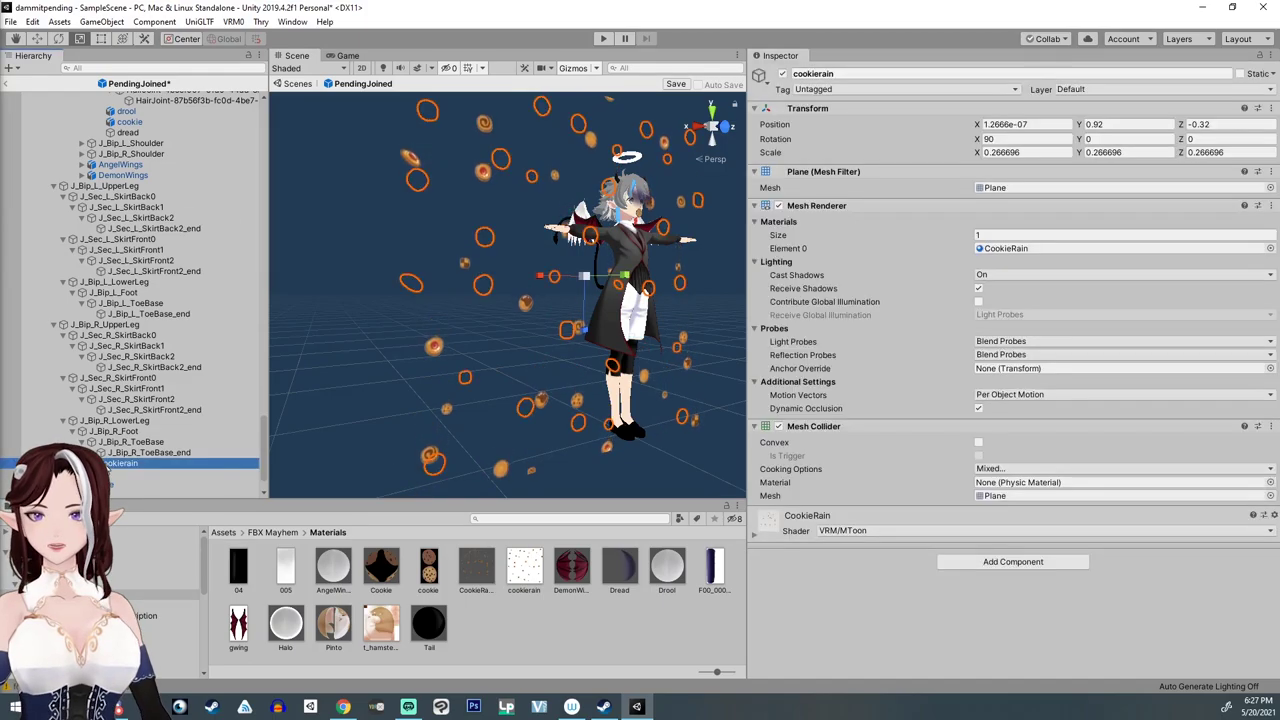
{"action": "right_click", "coordinate": [120, 463]}
{"action": "left_click", "coordinate": [140, 268]}
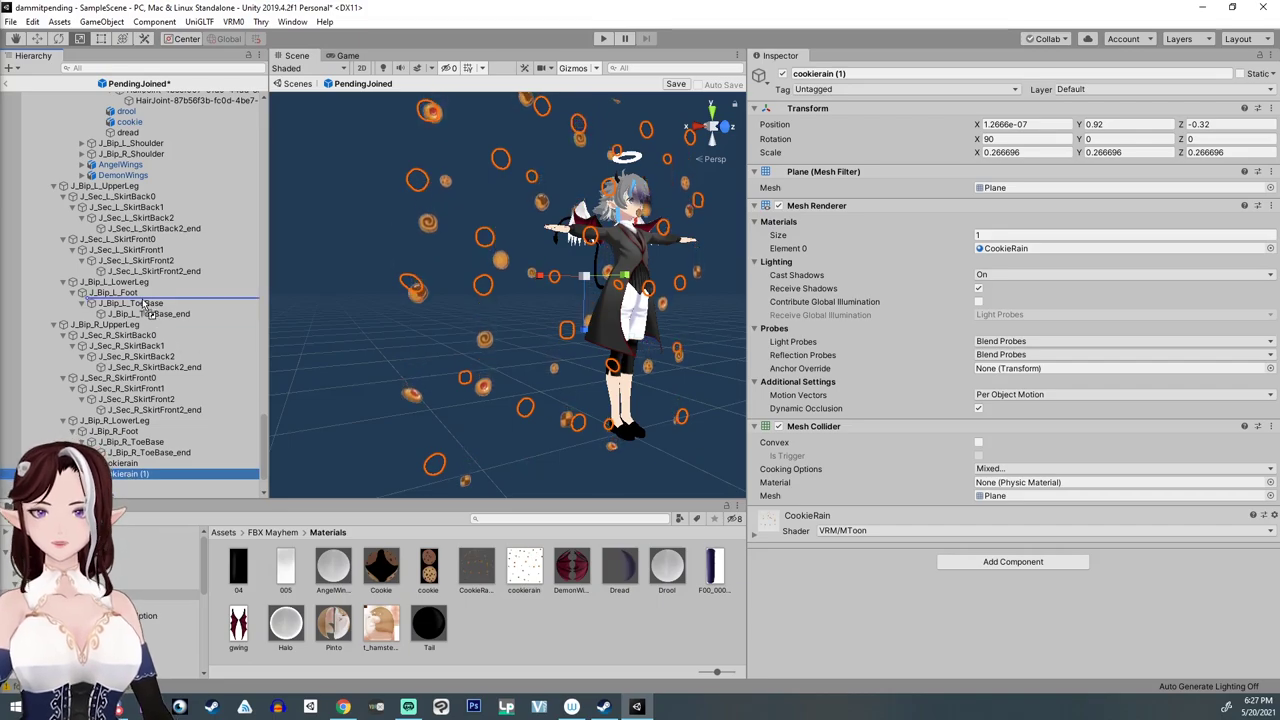
{"action": "left_click_drag", "start_coordinate": [128, 300], "coordinate": [129, 298]}
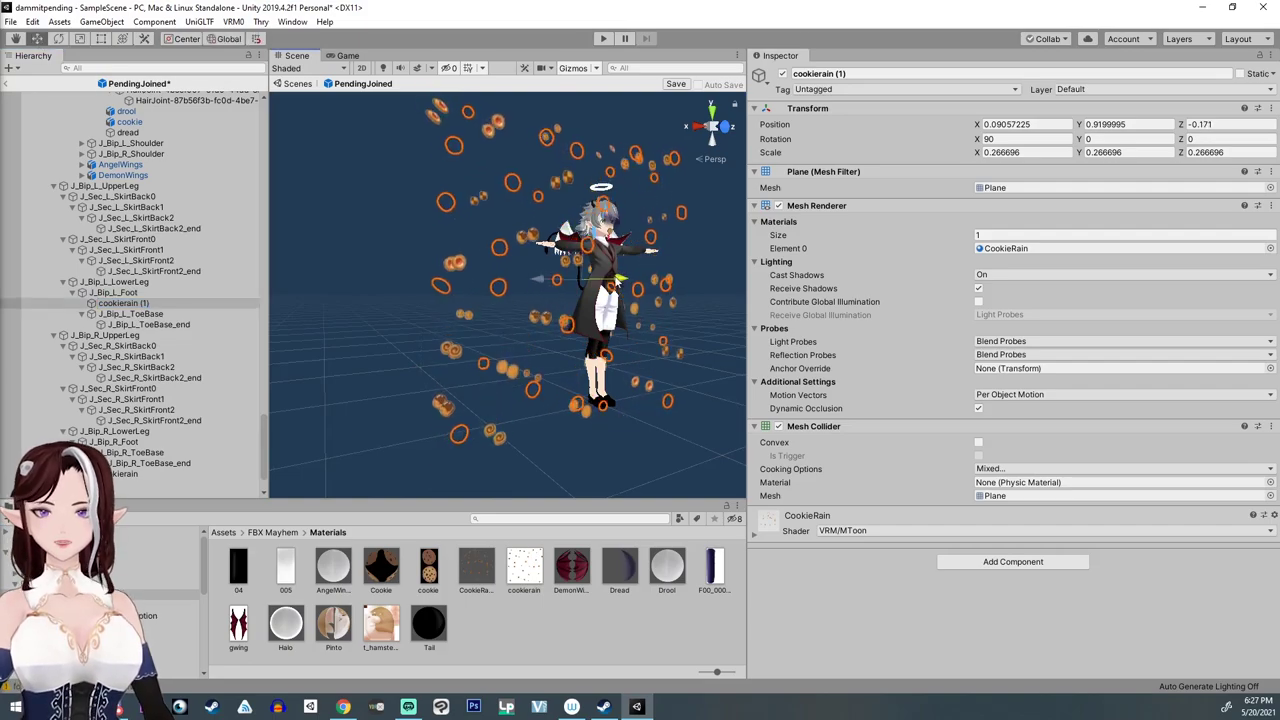
Step: Move the cookierain copy in front of the avatar to about Z 0.407 and scale it up uniformly to about 0.43
{"action": "left_click_drag", "start_coordinate": [645, 290], "coordinate": [645, 350], "text": "alt"}
{"action": "middle_click_drag", "start_coordinate": [645, 350], "coordinate": [547, 362]}
{"action": "right_click_drag", "start_coordinate": [547, 362], "coordinate": [580, 351]}
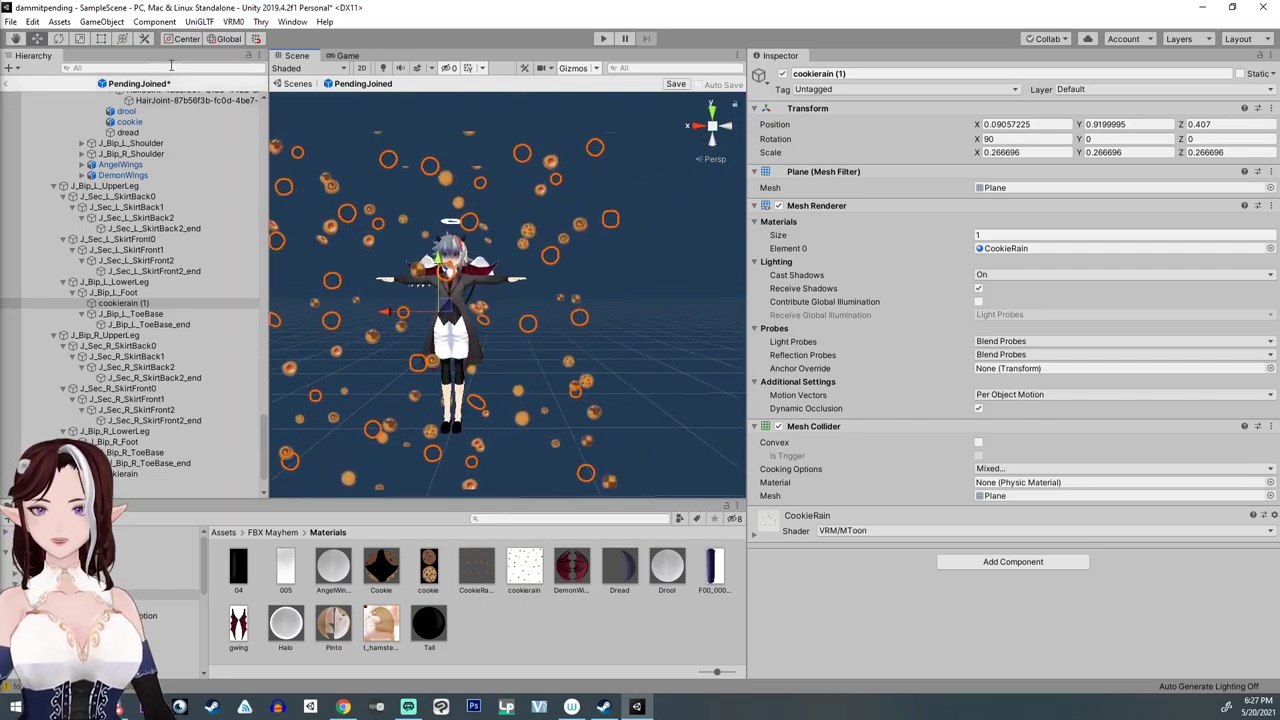
{"action": "left_click_drag", "start_coordinate": [438, 321], "coordinate": [435, 283]}
Step: Examine the two cookie rain planes around the avatar from the side, from the front and close to the face
{"action": "left_click_drag", "start_coordinate": [422, 370], "coordinate": [466, 349], "text": "alt"}
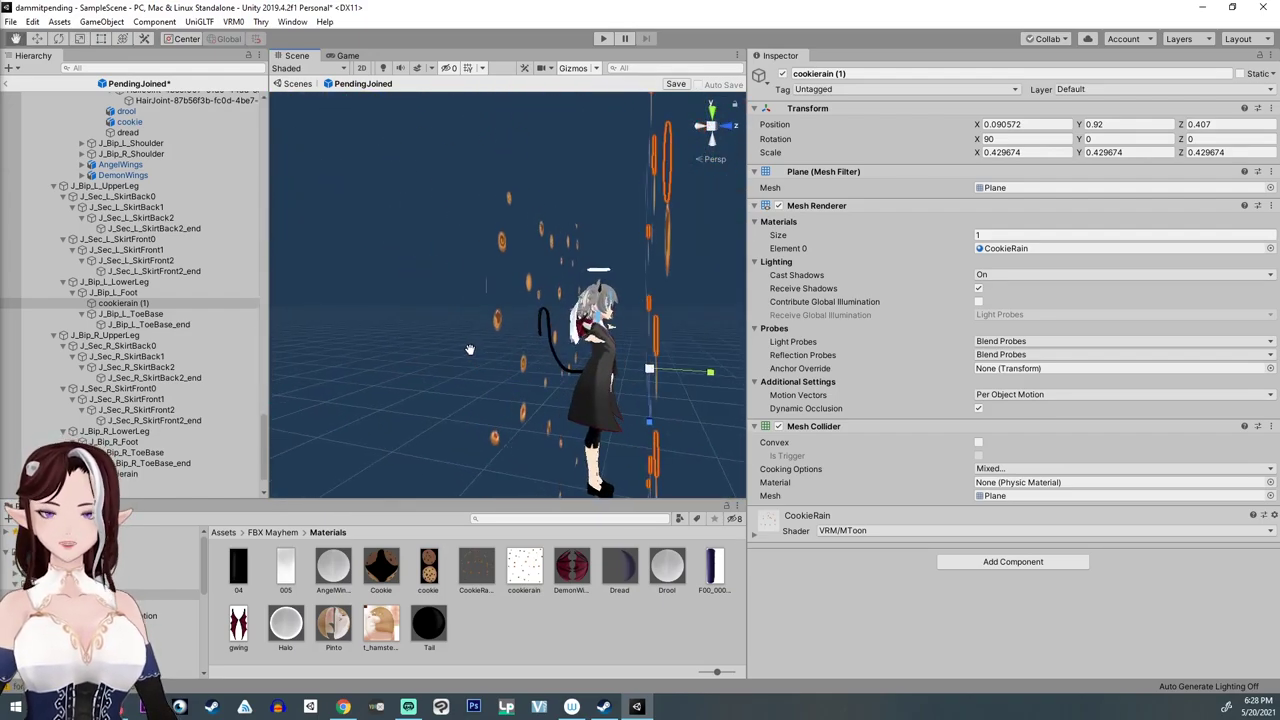
{"action": "middle_click_drag", "start_coordinate": [484, 351], "coordinate": [409, 332]}
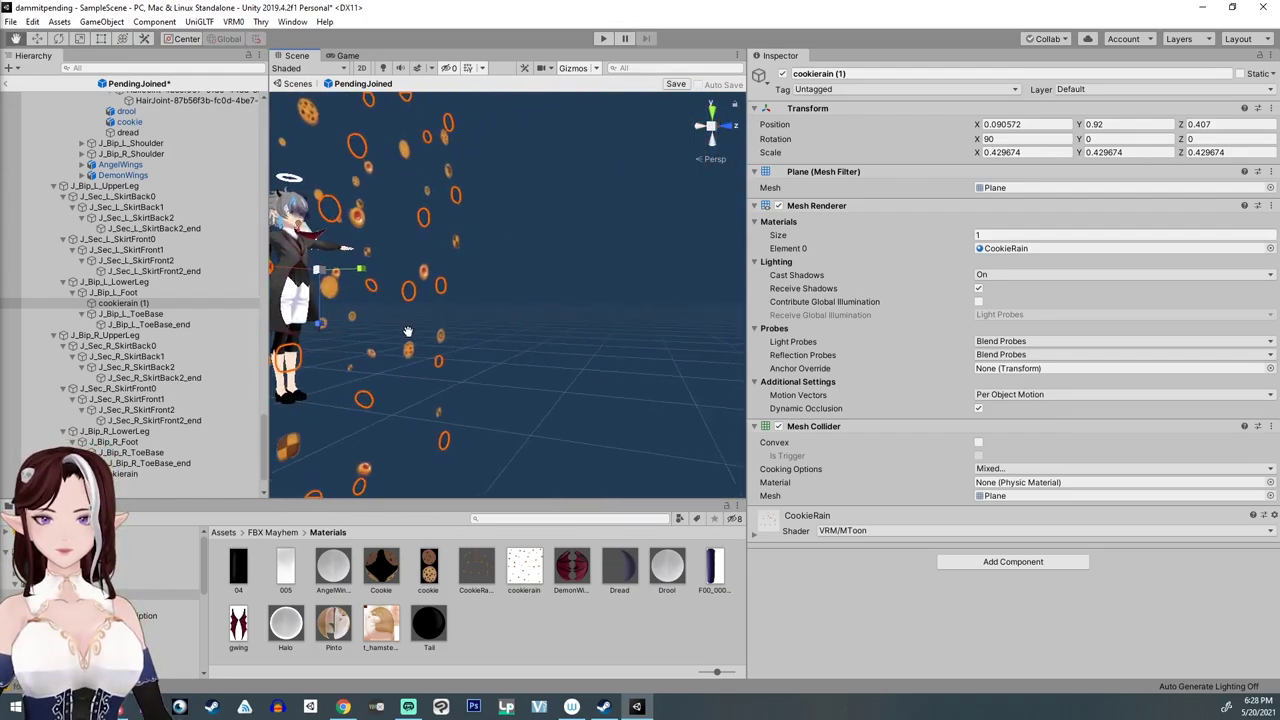
{"action": "left_click_drag", "start_coordinate": [409, 332], "coordinate": [497, 352], "text": "alt"}
{"action": "scroll", "coordinate": [497, 357], "scroll_direction": "down", "scroll_amount": 4}
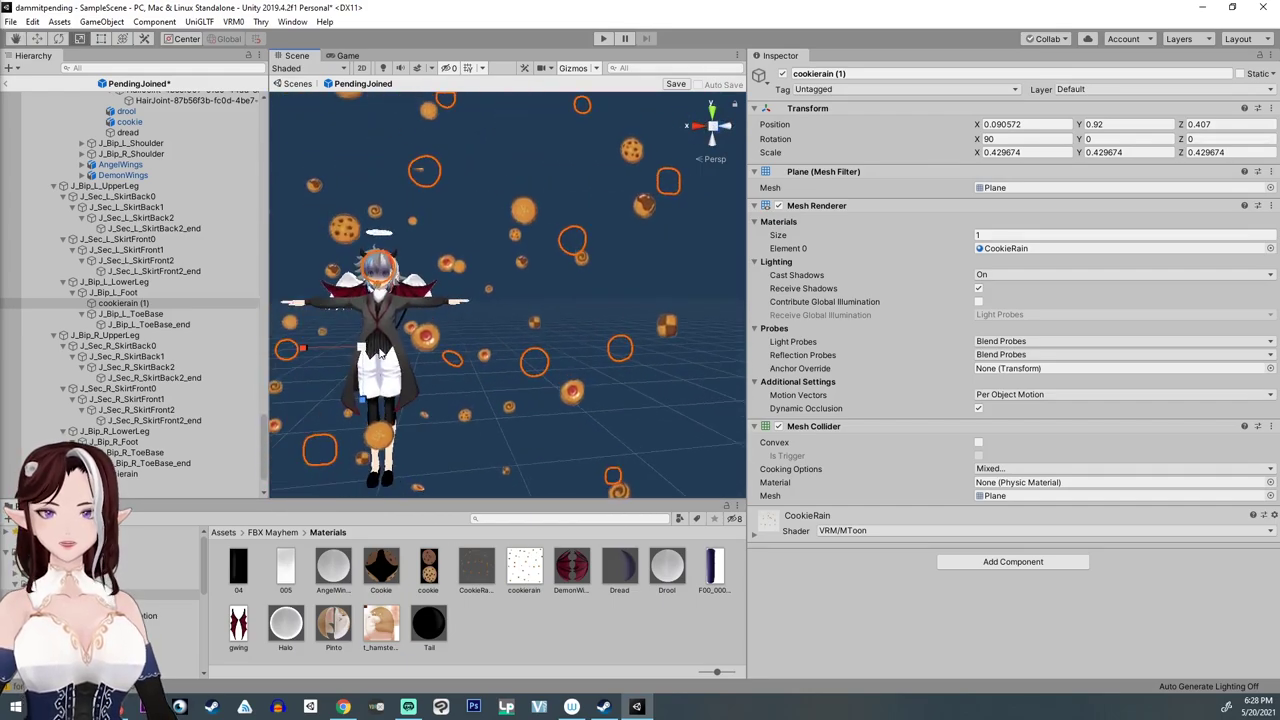
{"action": "left_click_drag", "start_coordinate": [393, 339], "coordinate": [449, 331], "text": "alt"}
{"action": "scroll", "coordinate": [482, 351], "scroll_direction": "up", "scroll_amount": 3}
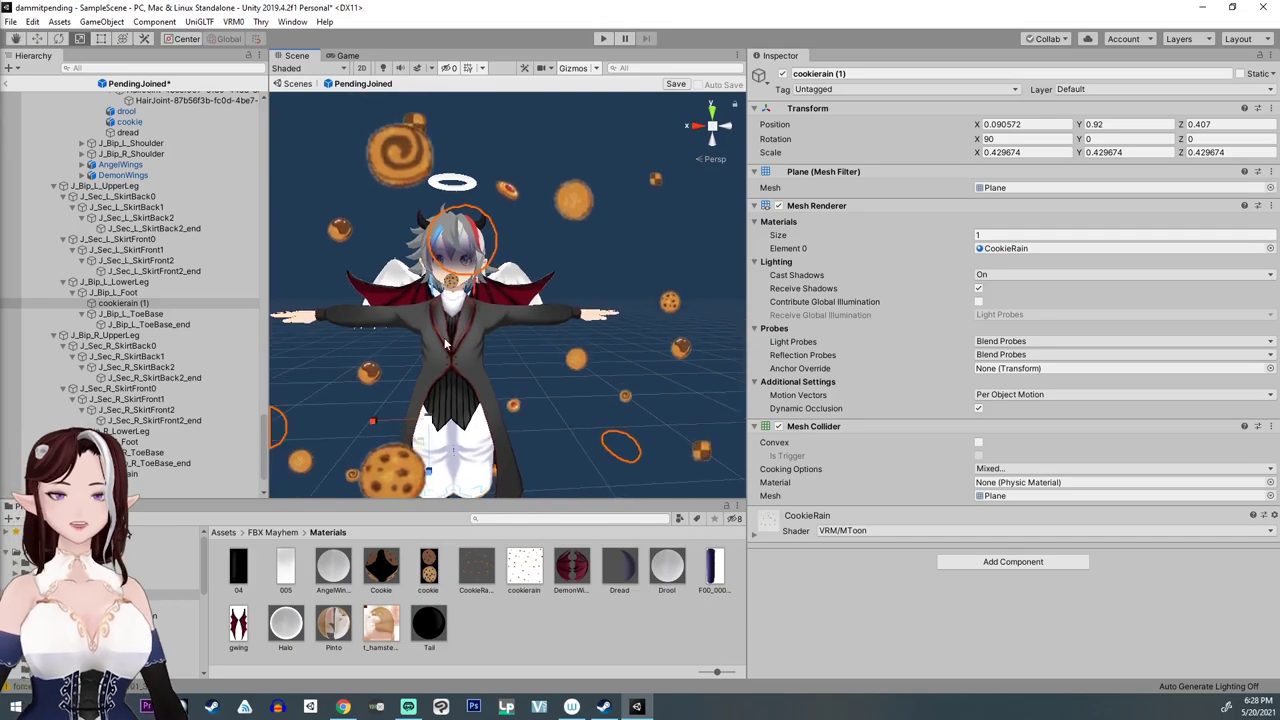
{"action": "middle_click_drag", "start_coordinate": [449, 331], "coordinate": [429, 342]}
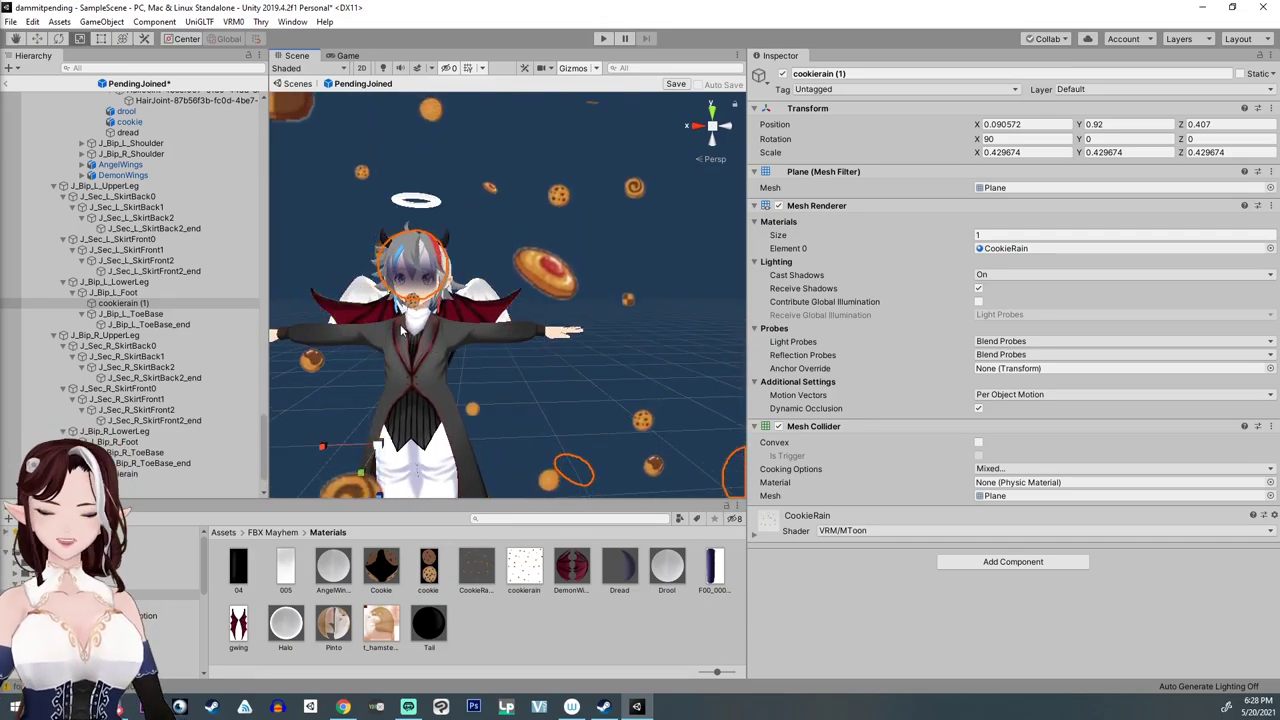
{"action": "scroll", "coordinate": [404, 343], "scroll_direction": "down", "scroll_amount": 6}
{"action": "scroll", "coordinate": [404, 343], "scroll_direction": "up", "scroll_amount": 10}
{"action": "middle_click_drag", "start_coordinate": [390, 342], "coordinate": [417, 355]}
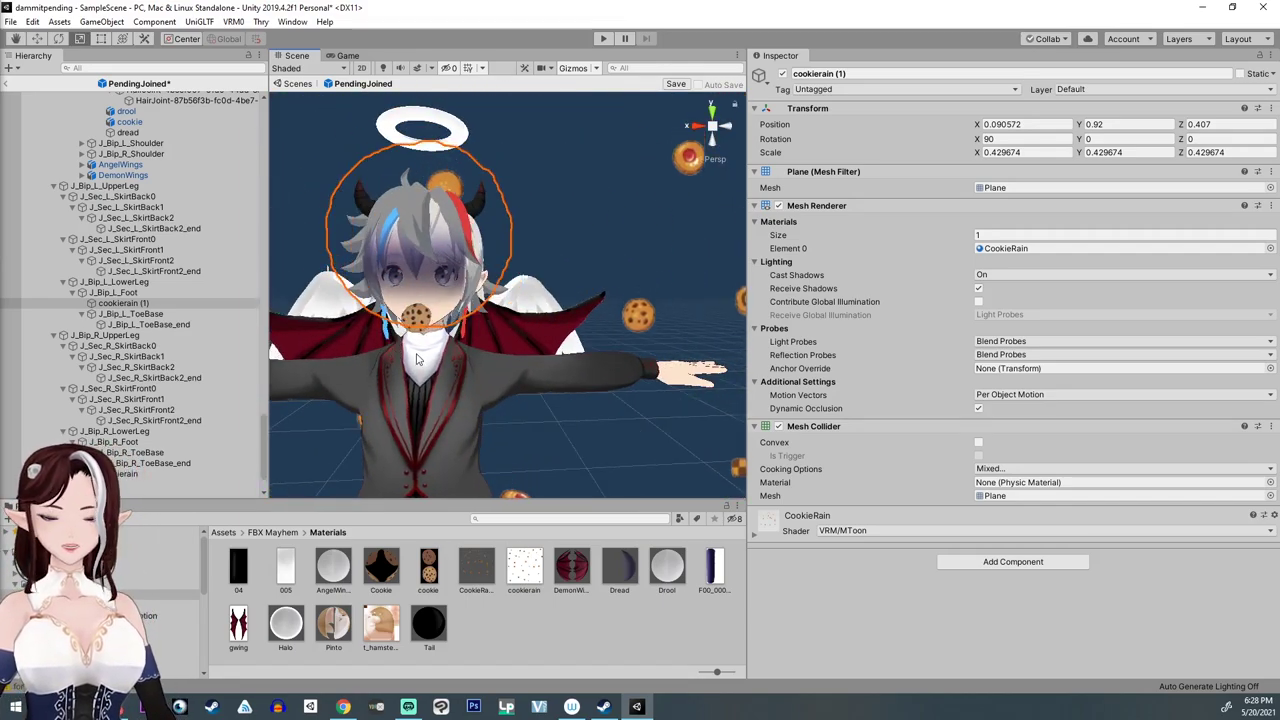
{"action": "scroll", "coordinate": [417, 358], "scroll_direction": "down", "scroll_amount": 4}
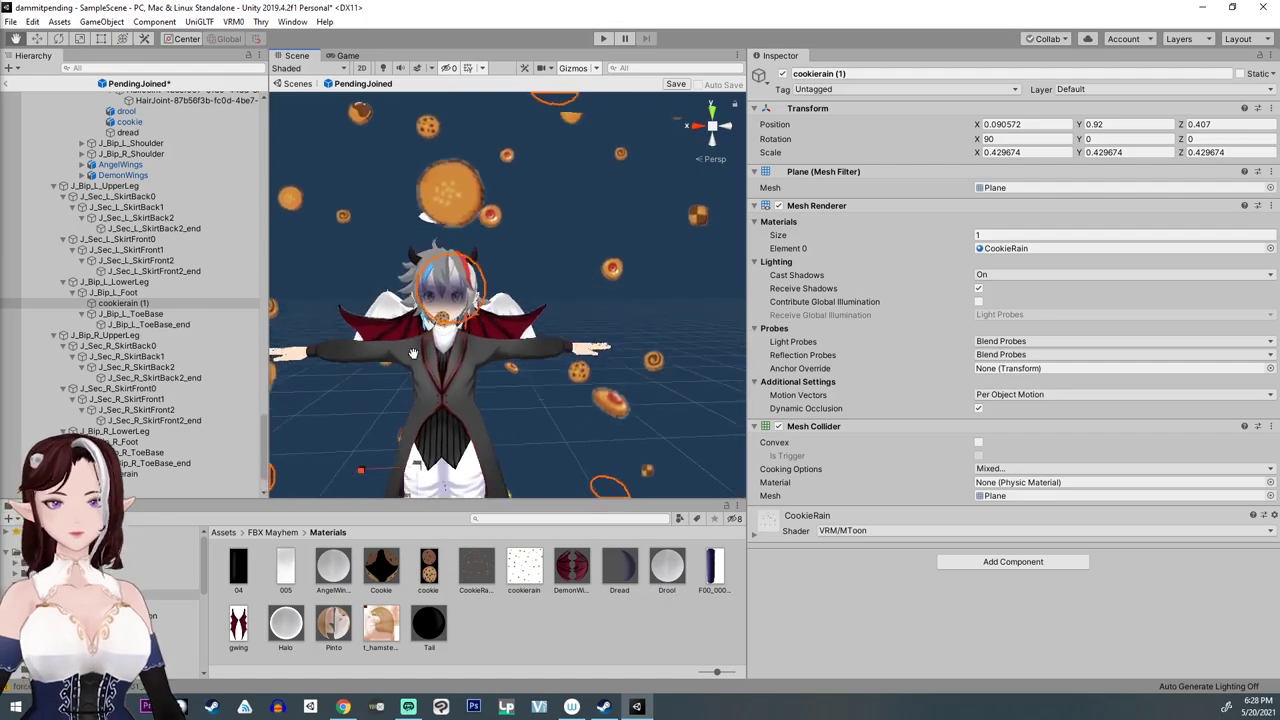
{"action": "scroll", "coordinate": [413, 352], "scroll_direction": "down", "scroll_amount": 1}
{"action": "scroll", "coordinate": [412, 350], "scroll_direction": "down", "scroll_amount": 3}
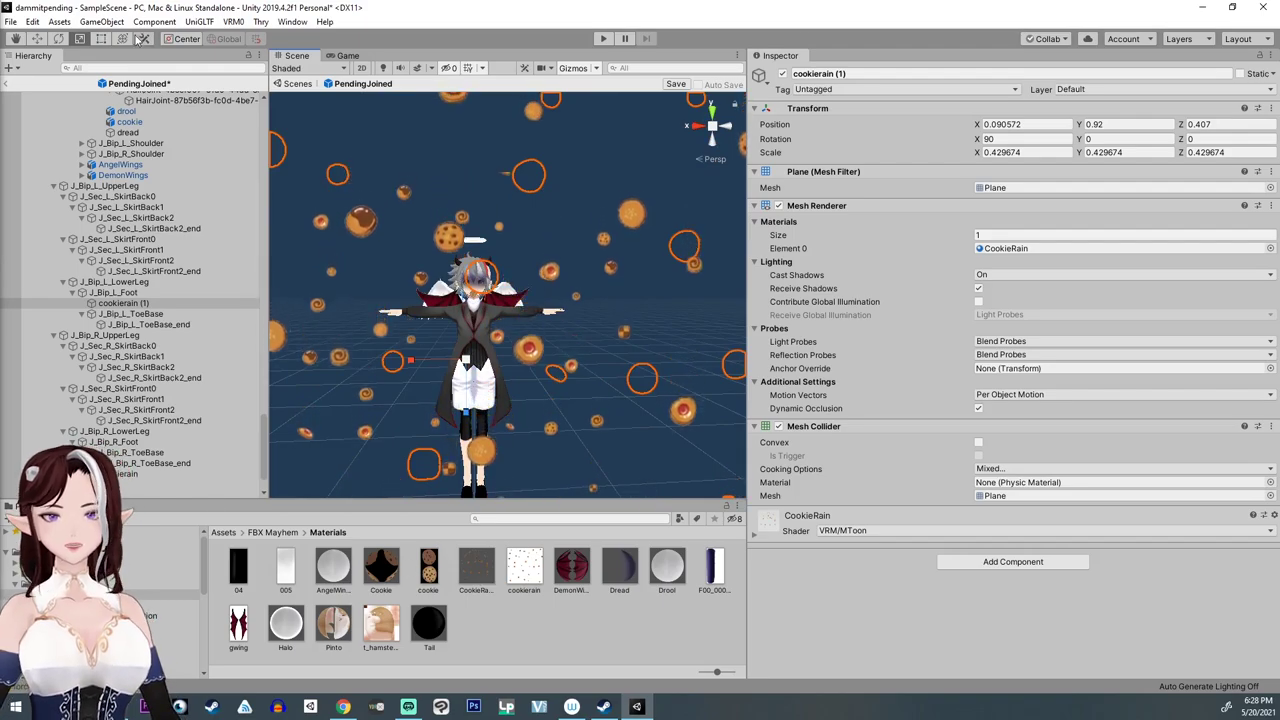
Step: Save the PendingJoined prefab changes on leaving prefab mode and export the avatar as a VRM, replacing asstest.vrm
{"action": "left_click", "coordinate": [7, 84]}
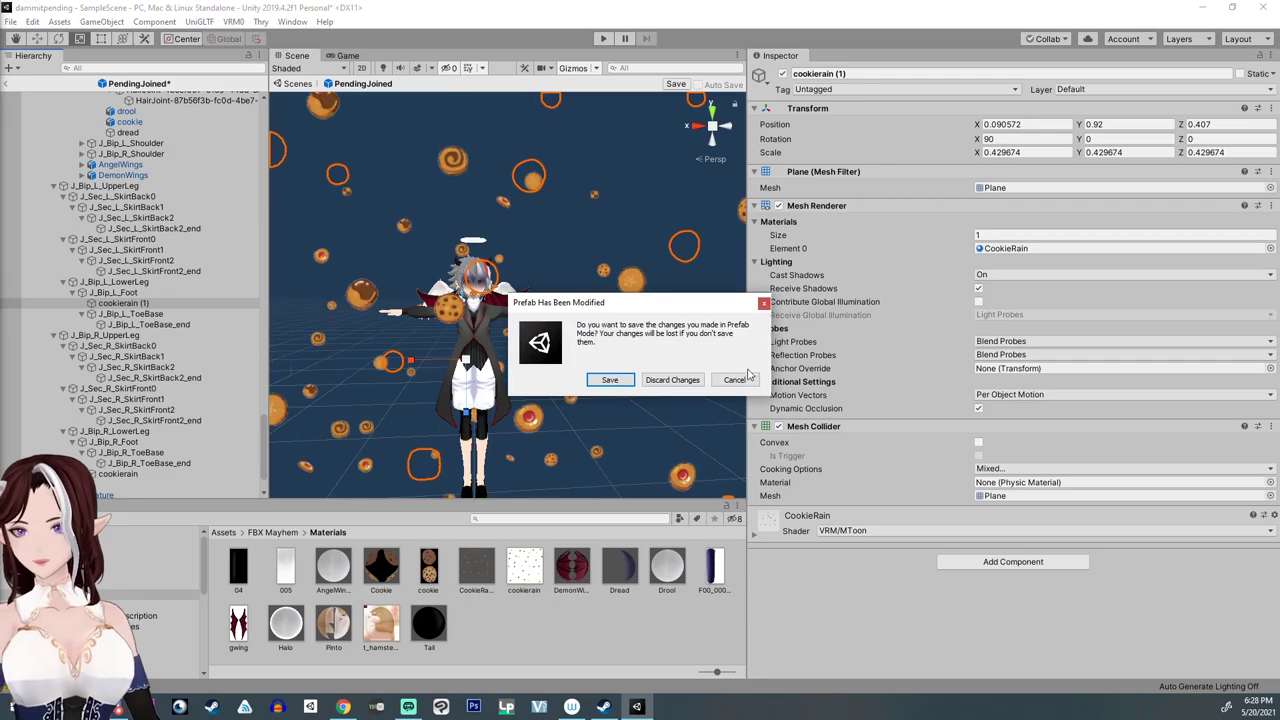
{"action": "left_click", "coordinate": [609, 381]}
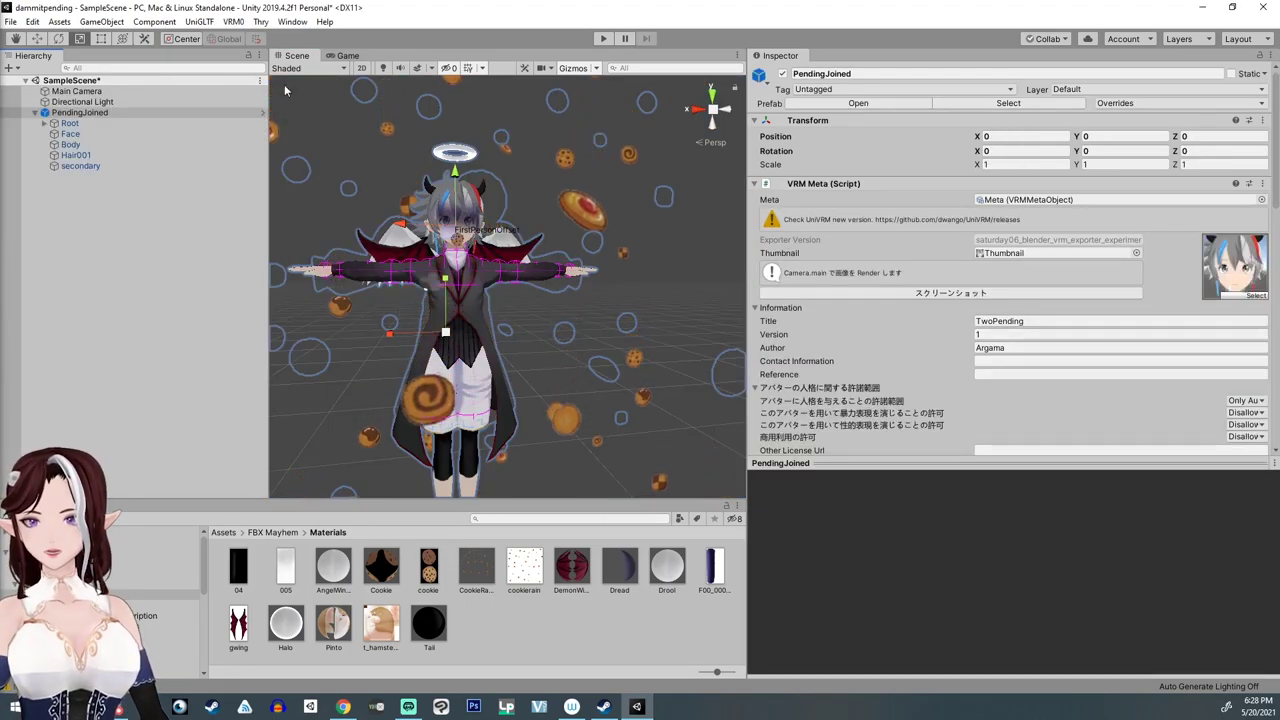
{"action": "left_click", "coordinate": [233, 22]}
{"action": "left_click", "coordinate": [245, 39]}
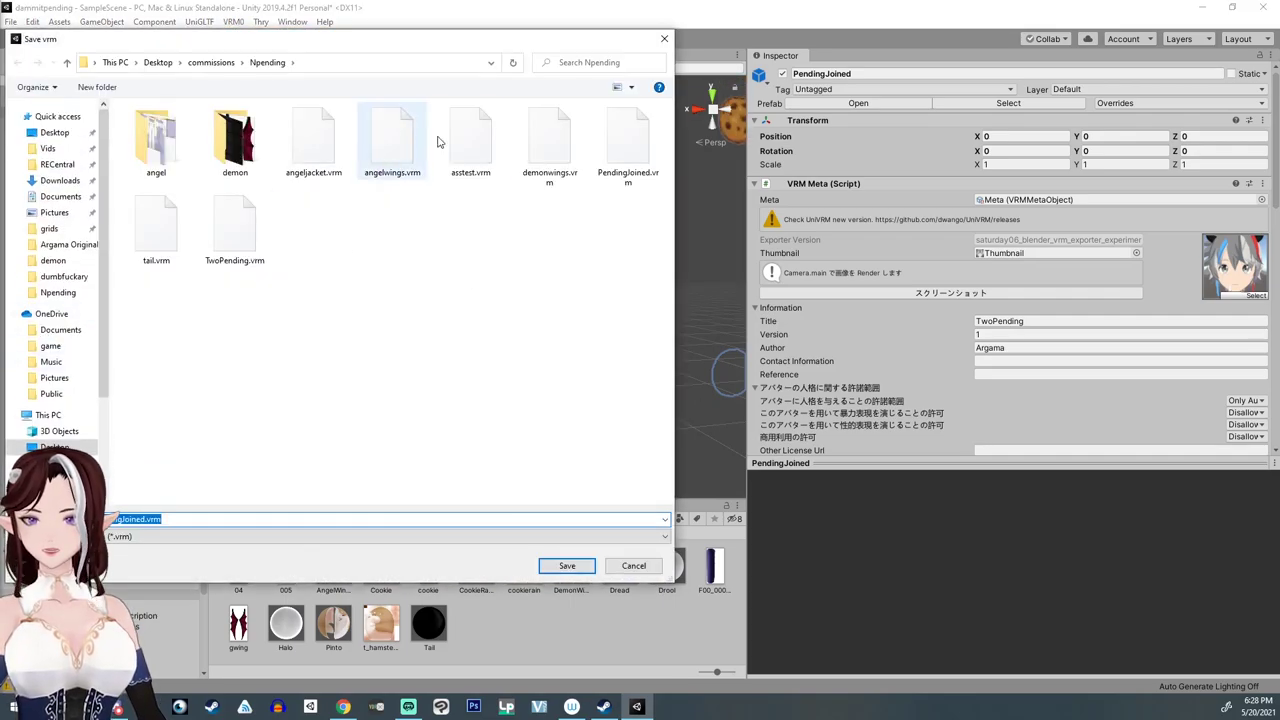
{"action": "left_click", "coordinate": [566, 566]}
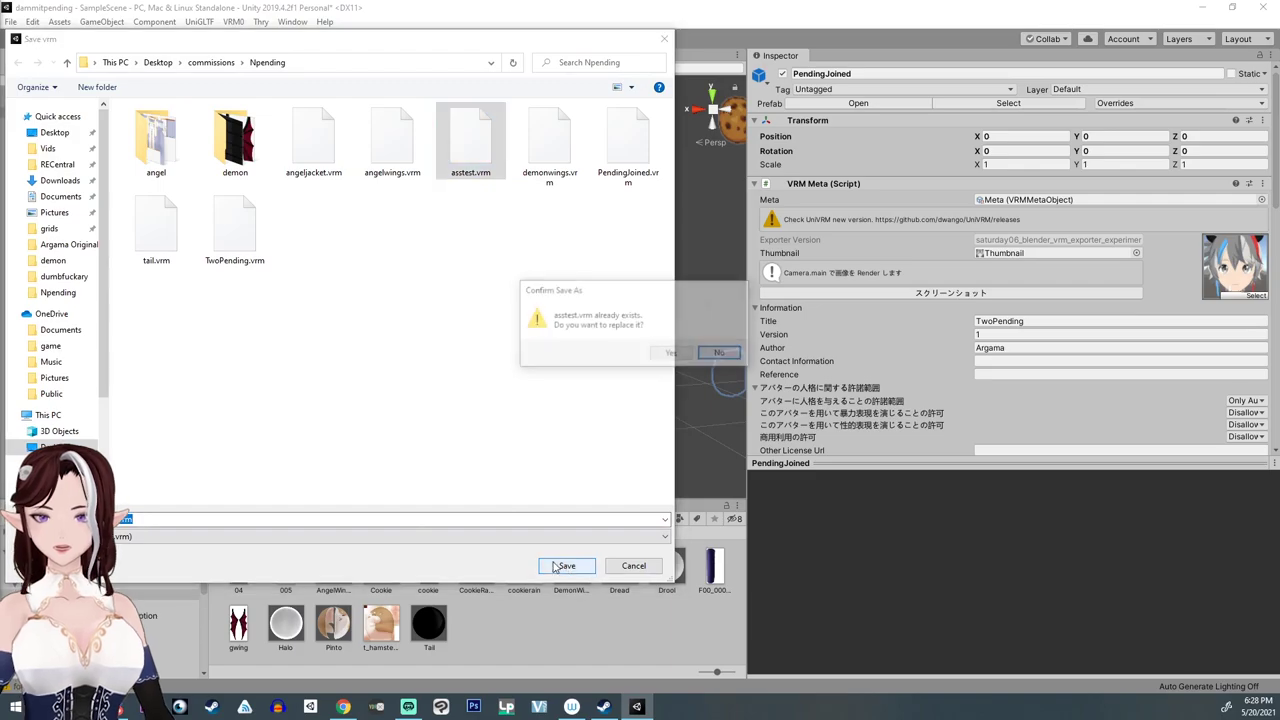
{"action": "left_click", "coordinate": [664, 350]}
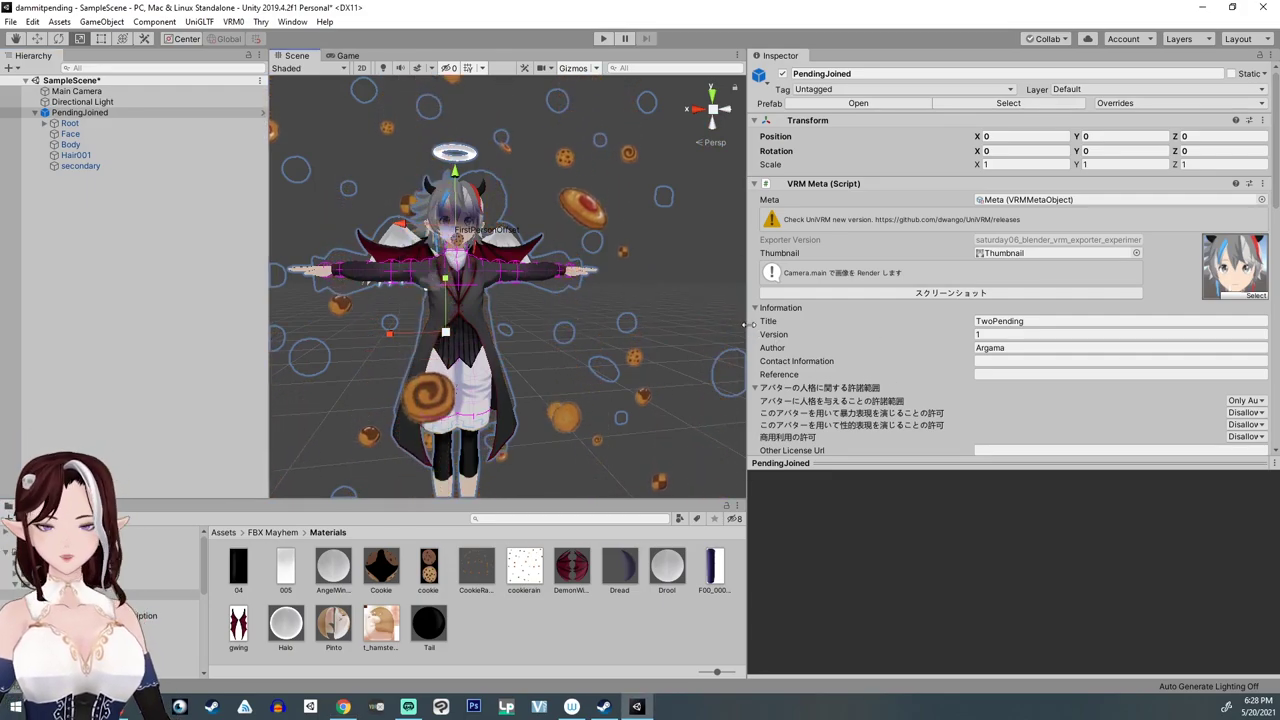
Step: Widen the scene view by narrowing the Inspector and Hierarchy, and save SampleScene
{"action": "left_click_drag", "start_coordinate": [748, 325], "coordinate": [811, 326]}
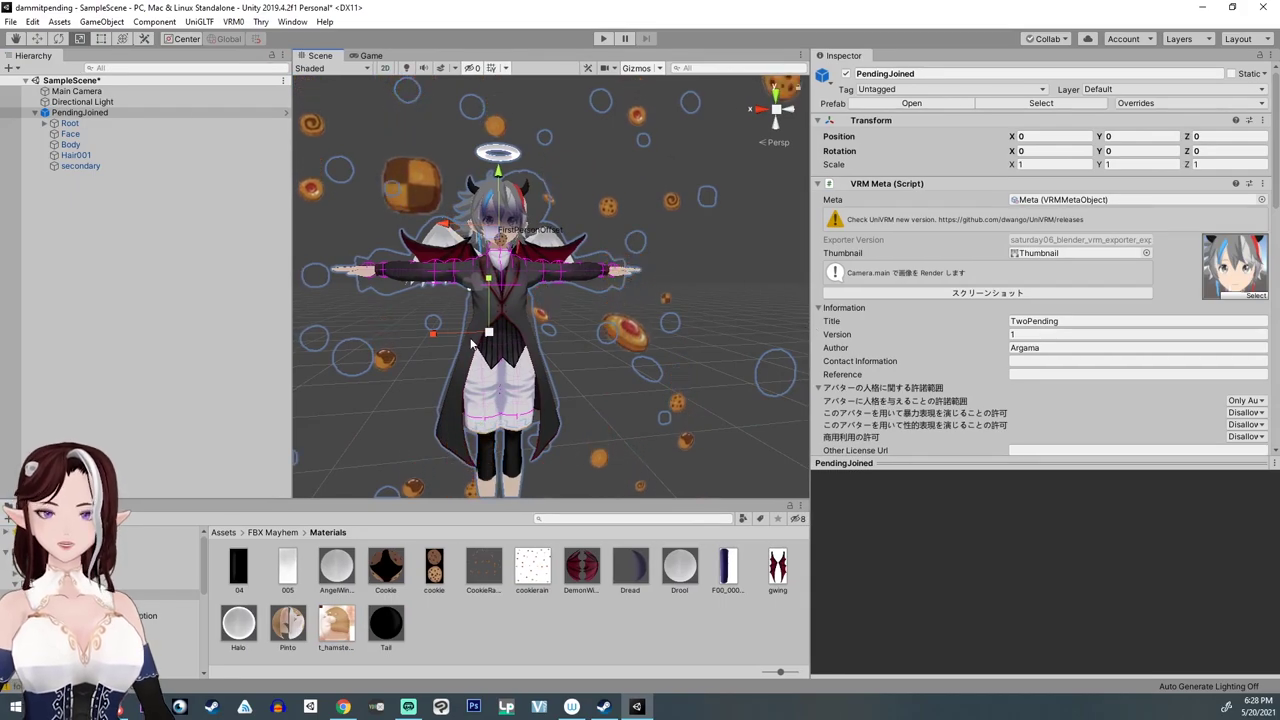
{"action": "middle_click_drag", "start_coordinate": [471, 339], "coordinate": [416, 278]}
{"action": "left_click_drag", "start_coordinate": [292, 273], "coordinate": [208, 273]}
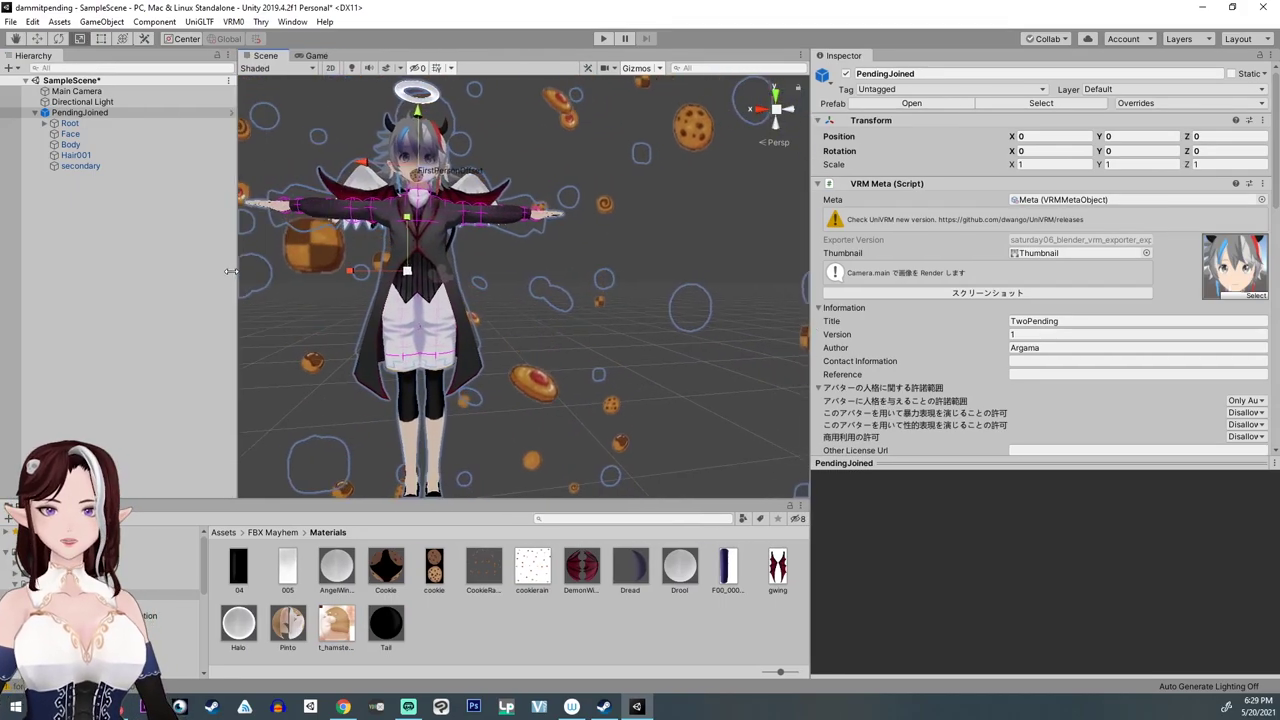
{"action": "left_click", "coordinate": [9, 21]}
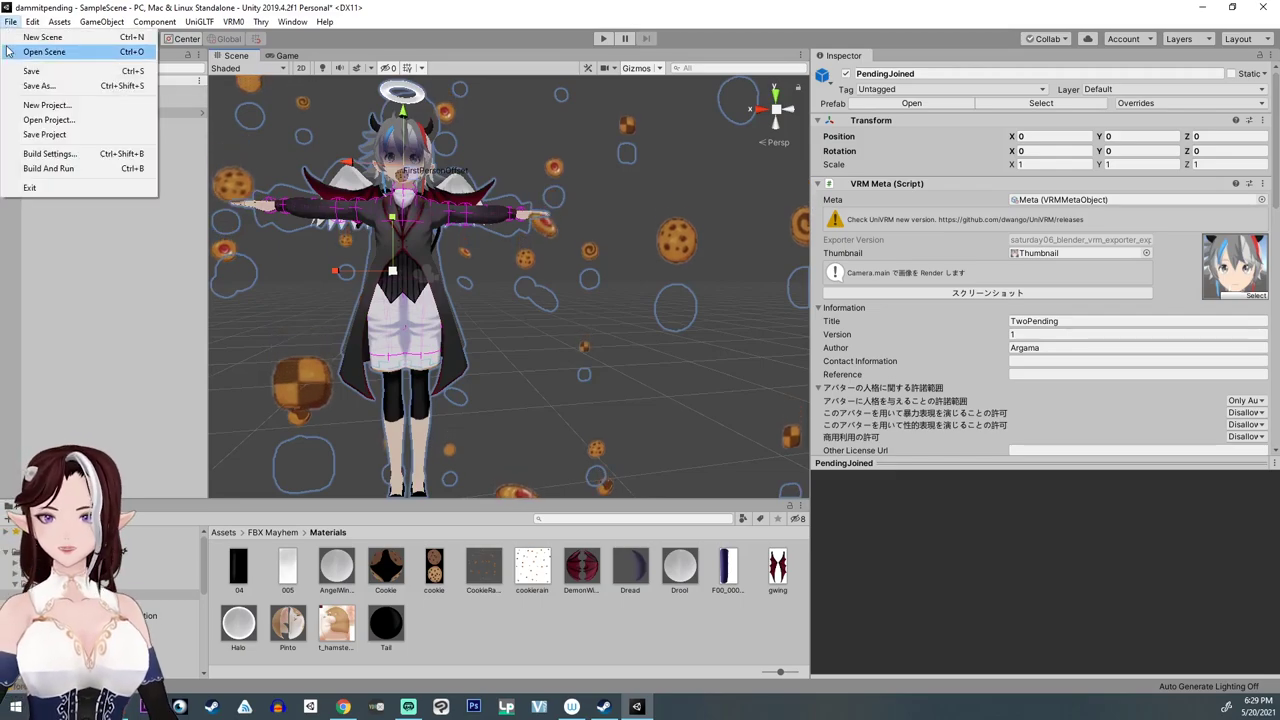
{"action": "left_click", "coordinate": [28, 70]}
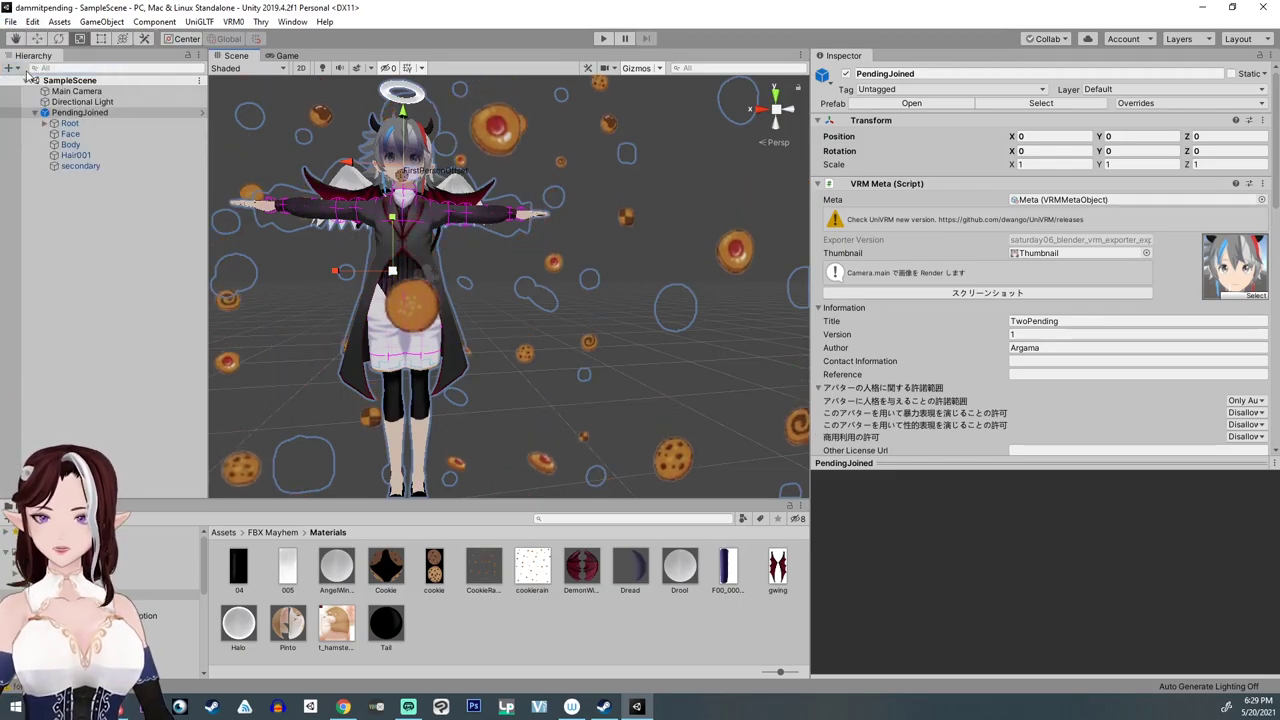
{"action": "scroll", "coordinate": [426, 375], "scroll_direction": "down", "scroll_amount": 2}
{"action": "scroll", "coordinate": [427, 375], "scroll_direction": "down", "scroll_amount": 2}
{"action": "mouse_move", "coordinate": [426, 375]}
{"action": "left_mouse_down", "text": "alt"}
{"action": "mouse_move", "coordinate": [482, 369]}
{"action": "mouse_move", "coordinate": [440, 357]}
{"action": "mouse_move", "coordinate": [424, 382]}
{"action": "left_mouse_up", "text": "alt"}
{"action": "right_click_drag", "start_coordinate": [424, 382], "coordinate": [525, 370]}
{"action": "scroll", "coordinate": [400, 338], "scroll_direction": "up", "scroll_amount": 7}
{"action": "middle_click_drag", "start_coordinate": [362, 328], "coordinate": [505, 337]}
Step: Set the Bust spring bone on the secondary object to stiffness force 4 and drag force 1
{"action": "left_click", "coordinate": [80, 166]}
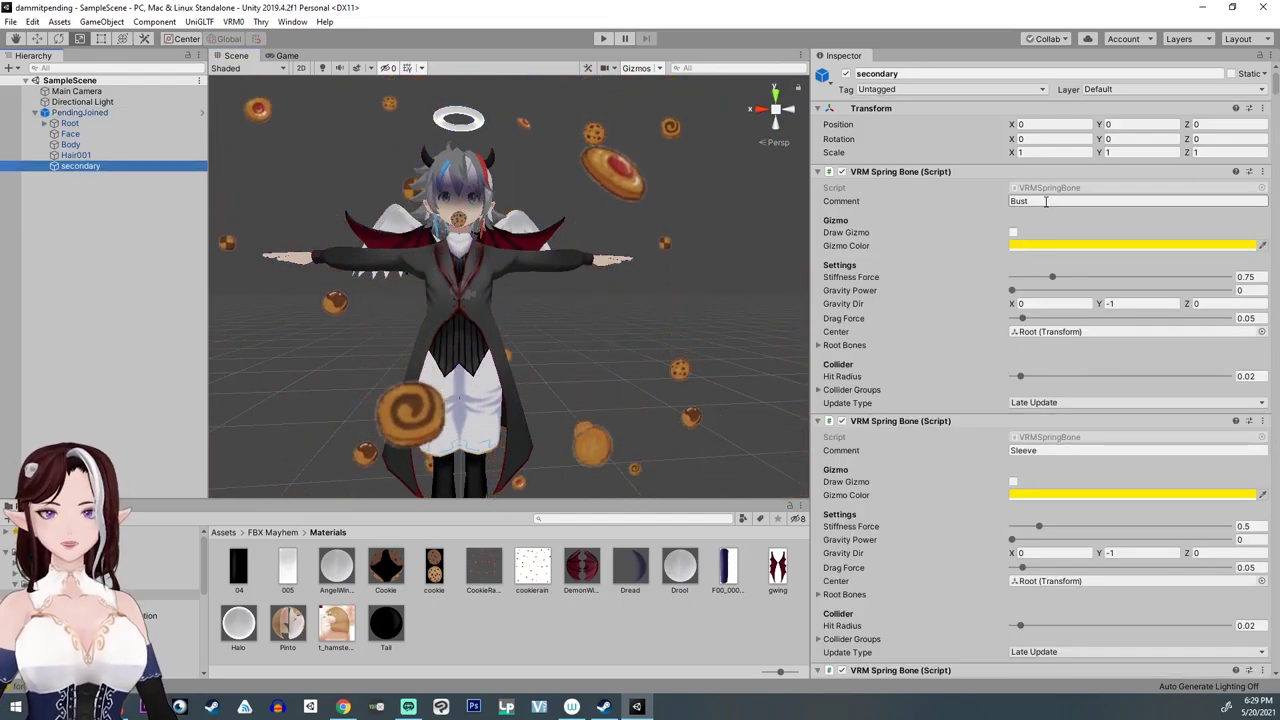
{"action": "right_click", "coordinate": [995, 177]}
{"action": "left_click", "coordinate": [969, 215]}
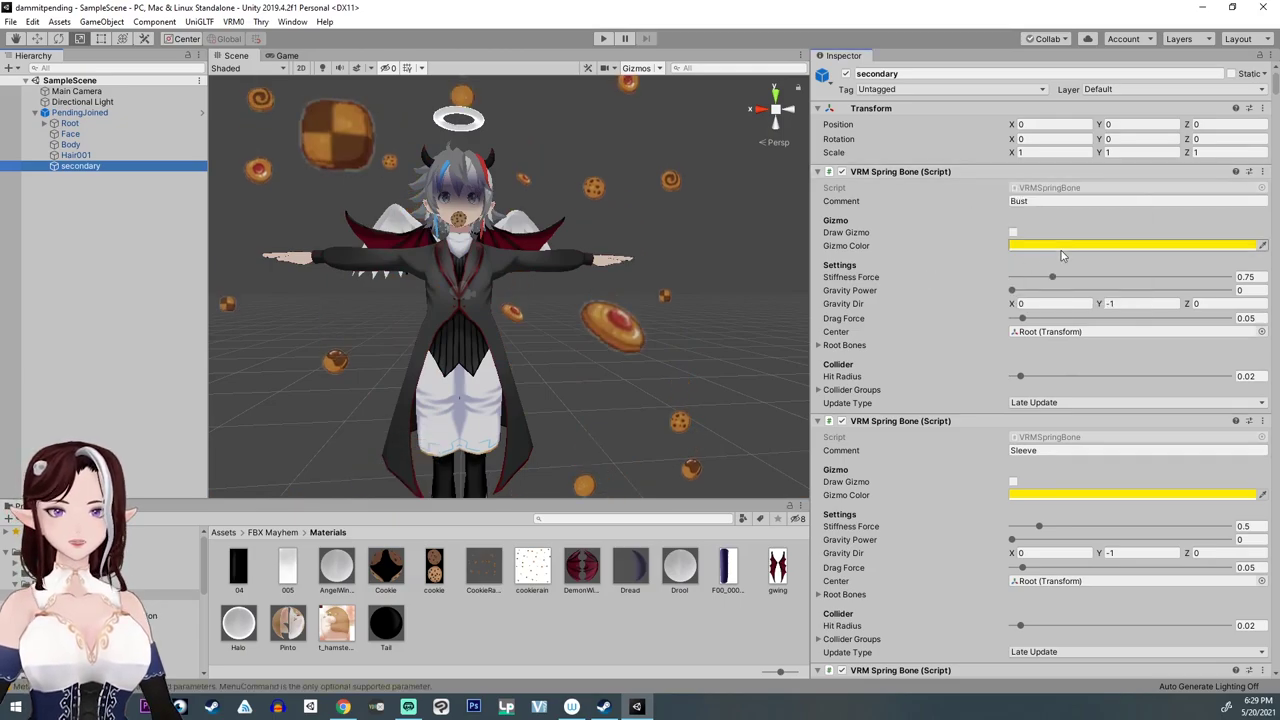
{"action": "left_click_drag", "start_coordinate": [1054, 278], "coordinate": [1098, 278]}
{"action": "left_click", "coordinate": [1248, 278]}
{"action": "type", "text": "4"}
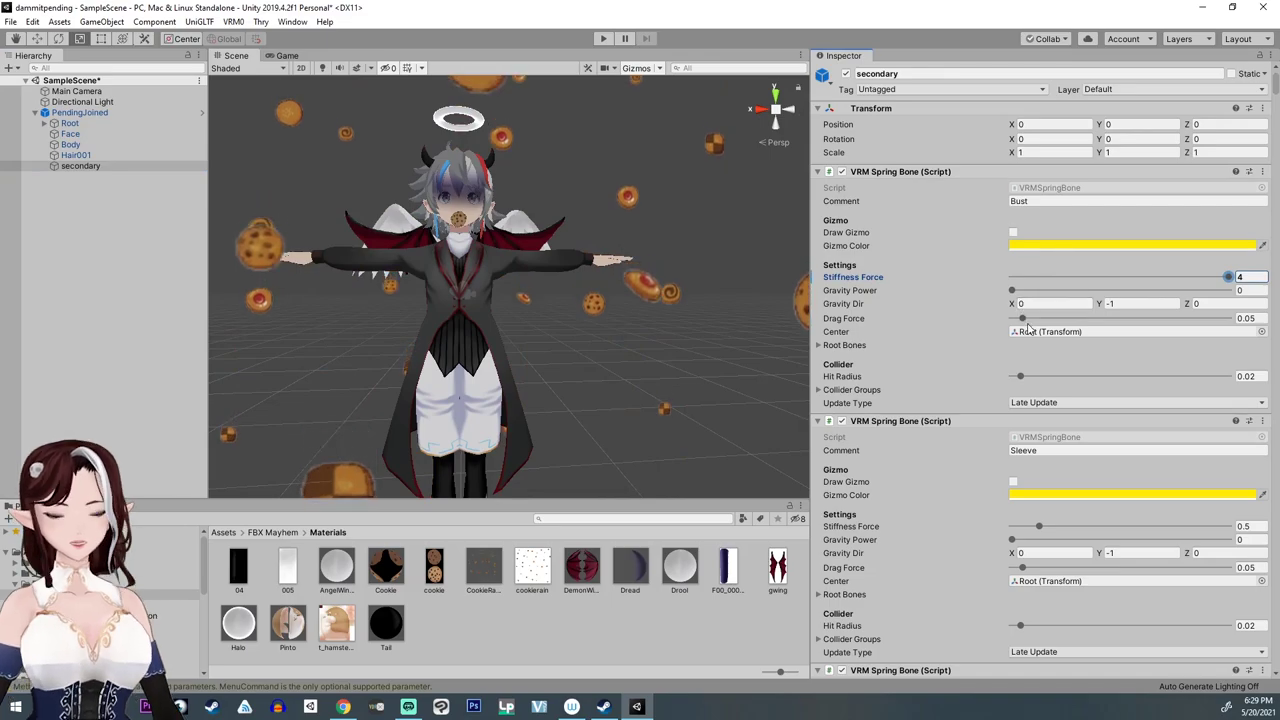
{"action": "left_click_drag", "start_coordinate": [1022, 318], "coordinate": [1230, 318]}
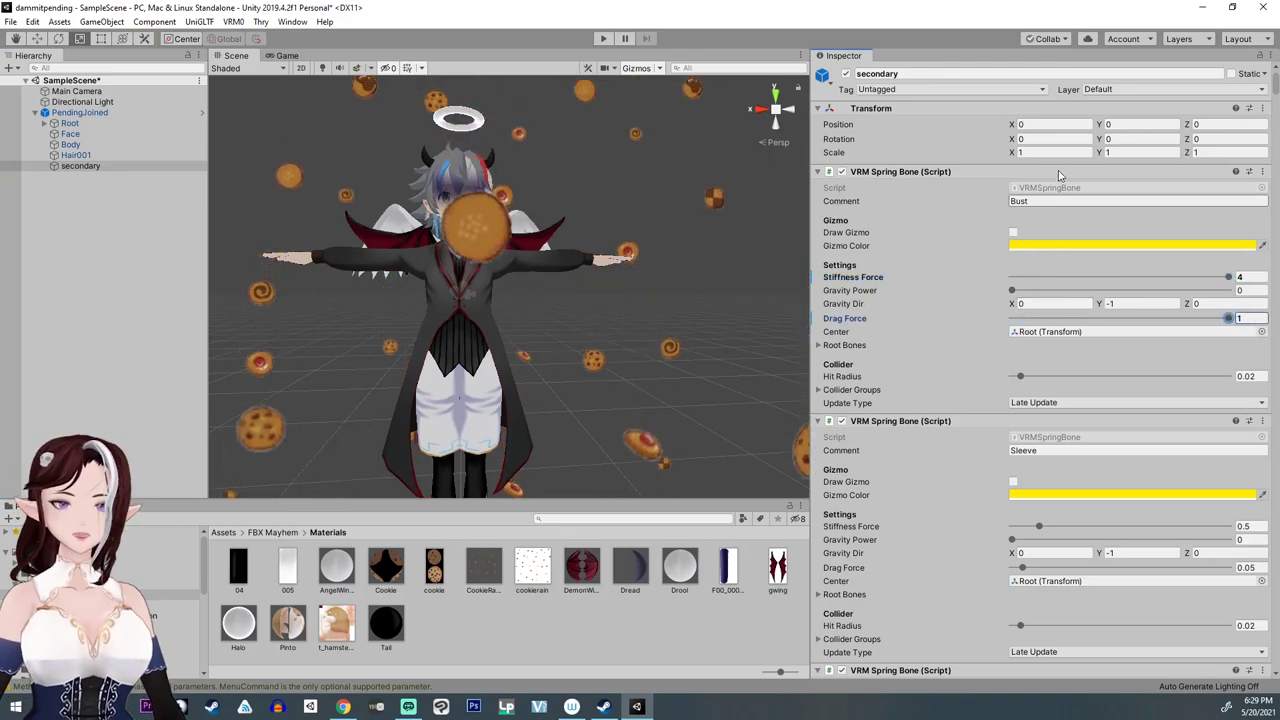
Step: Remove the Bust VRM Spring Bone component from the secondary object
{"action": "right_click", "coordinate": [997, 180]}
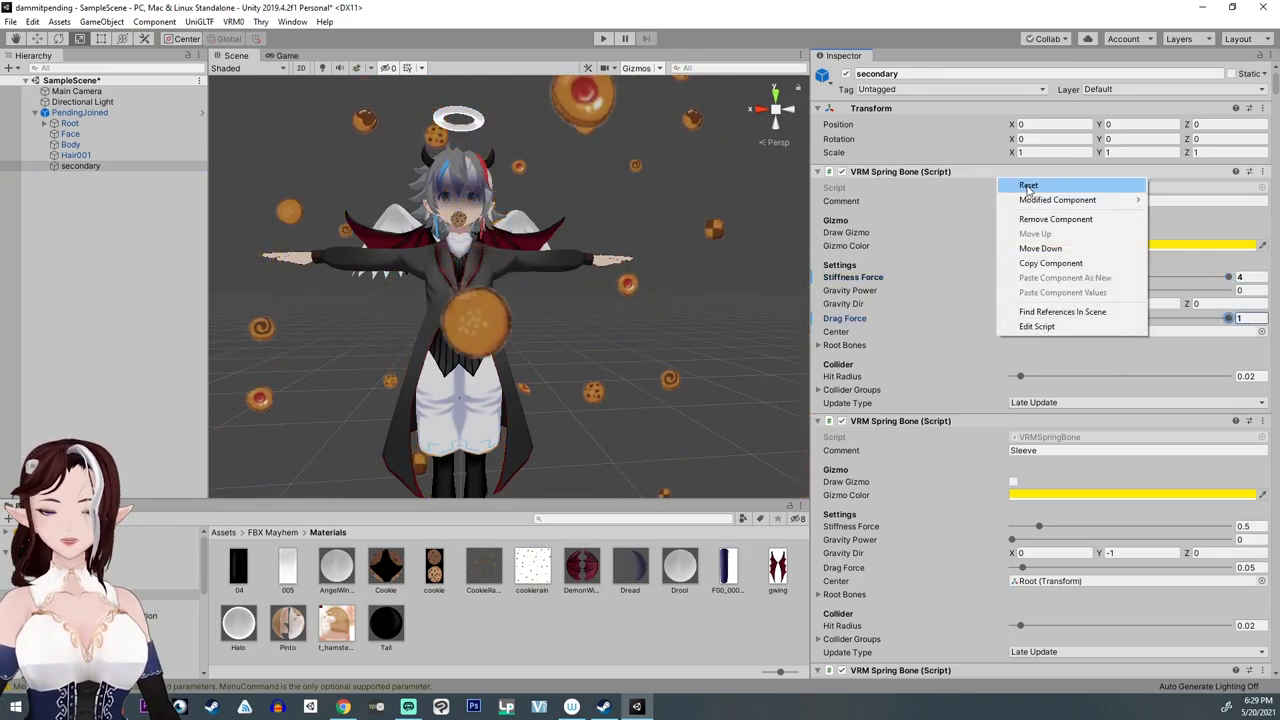
{"action": "left_click", "coordinate": [1046, 221]}
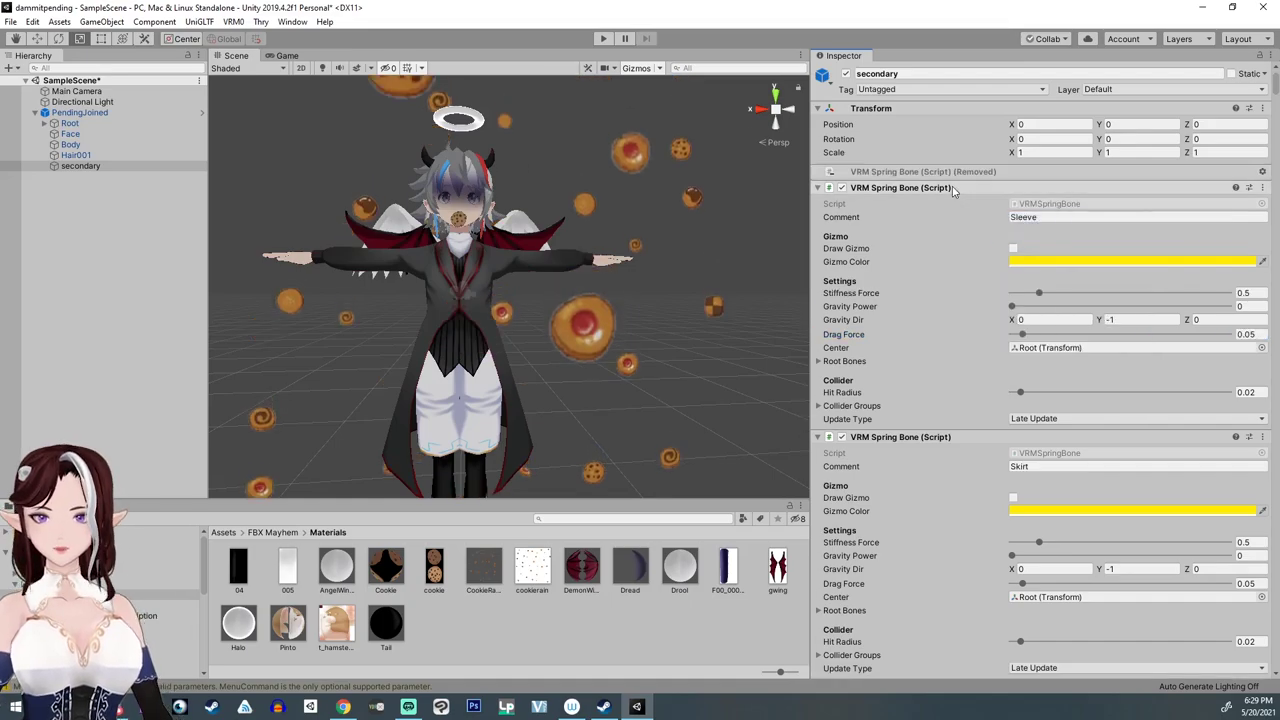
{"action": "right_click", "coordinate": [953, 180]}
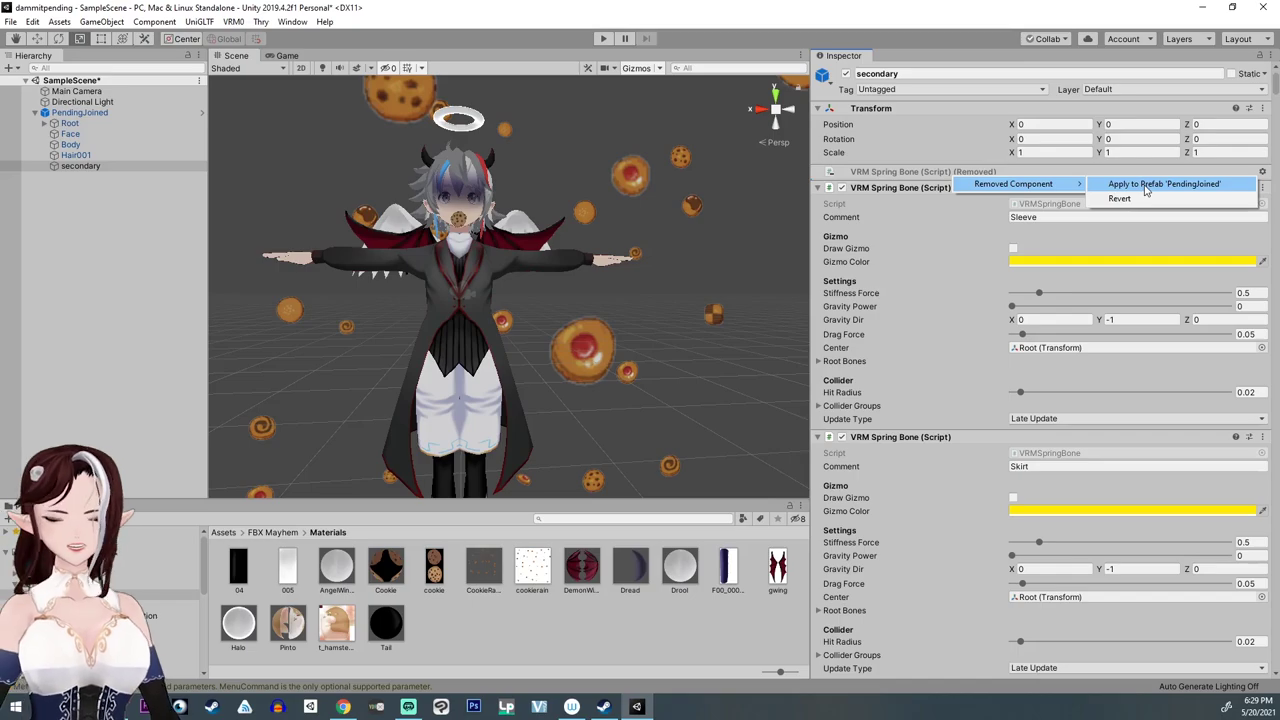
{"action": "scroll", "coordinate": [1208, 270], "scroll_direction": "down", "scroll_amount": 5}
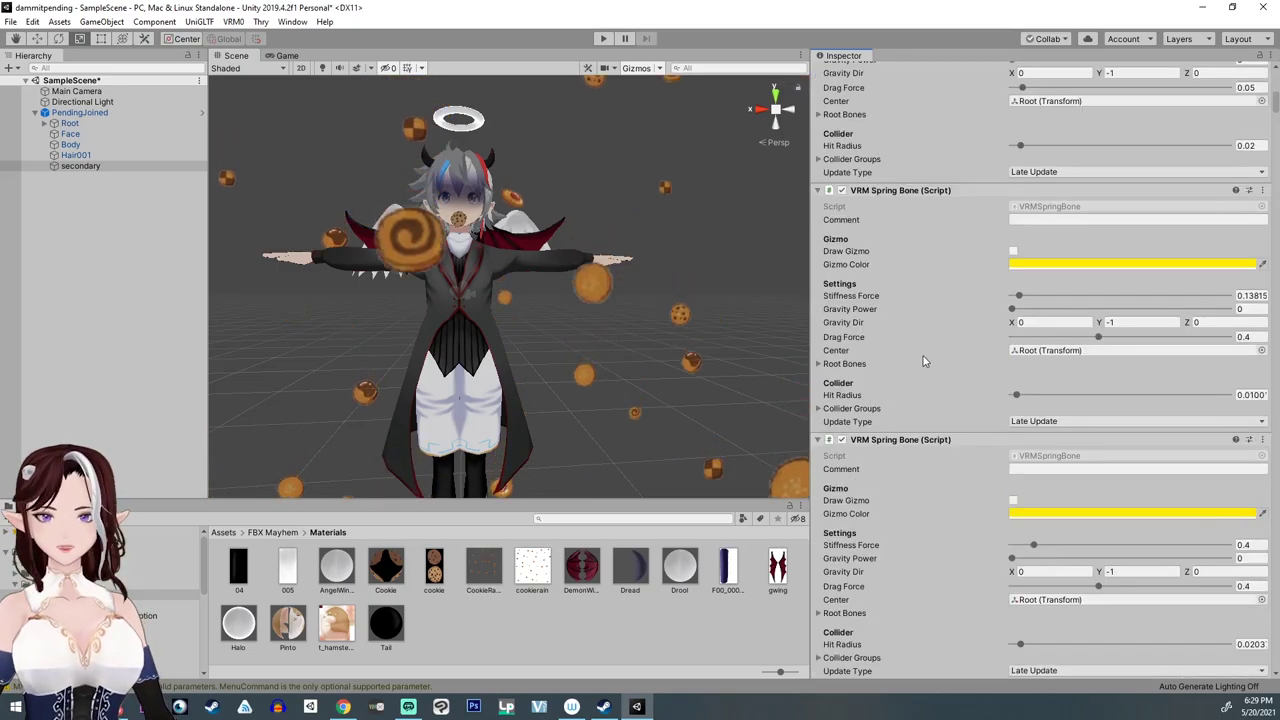
{"action": "scroll", "coordinate": [1208, 265], "scroll_direction": "down", "scroll_amount": 5}
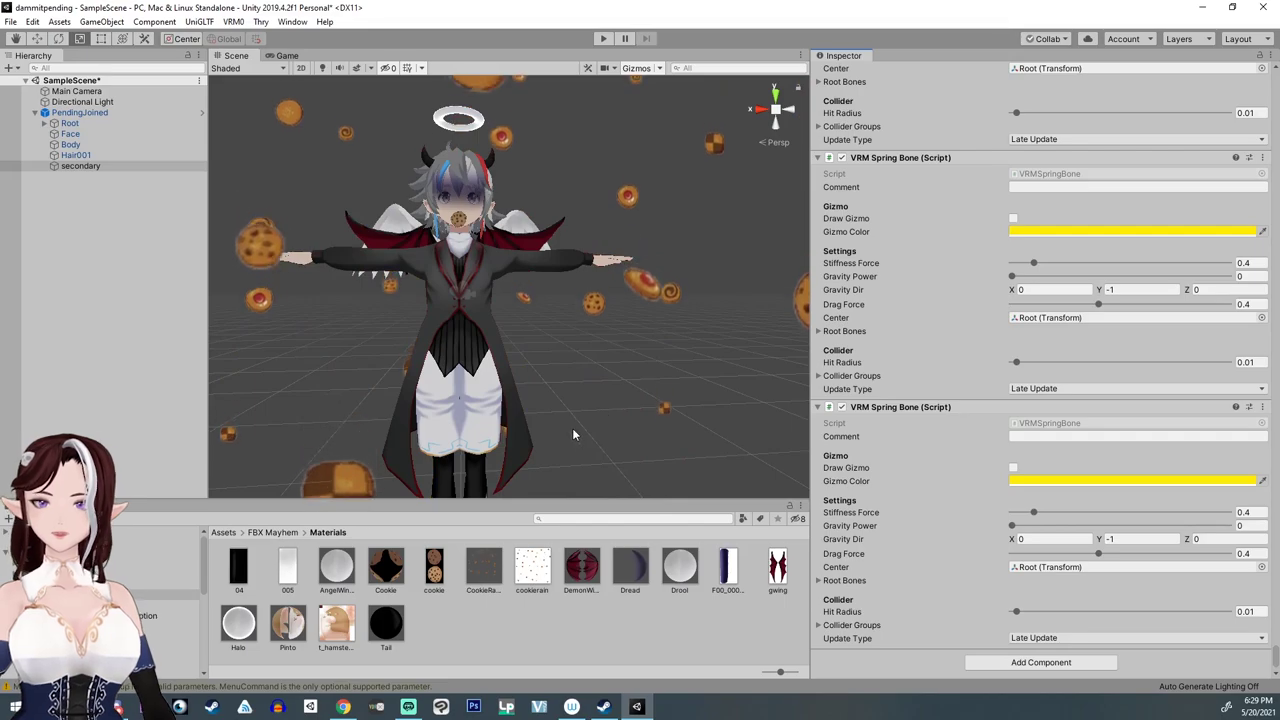
{"action": "middle_click_drag", "start_coordinate": [549, 408], "coordinate": [571, 428]}
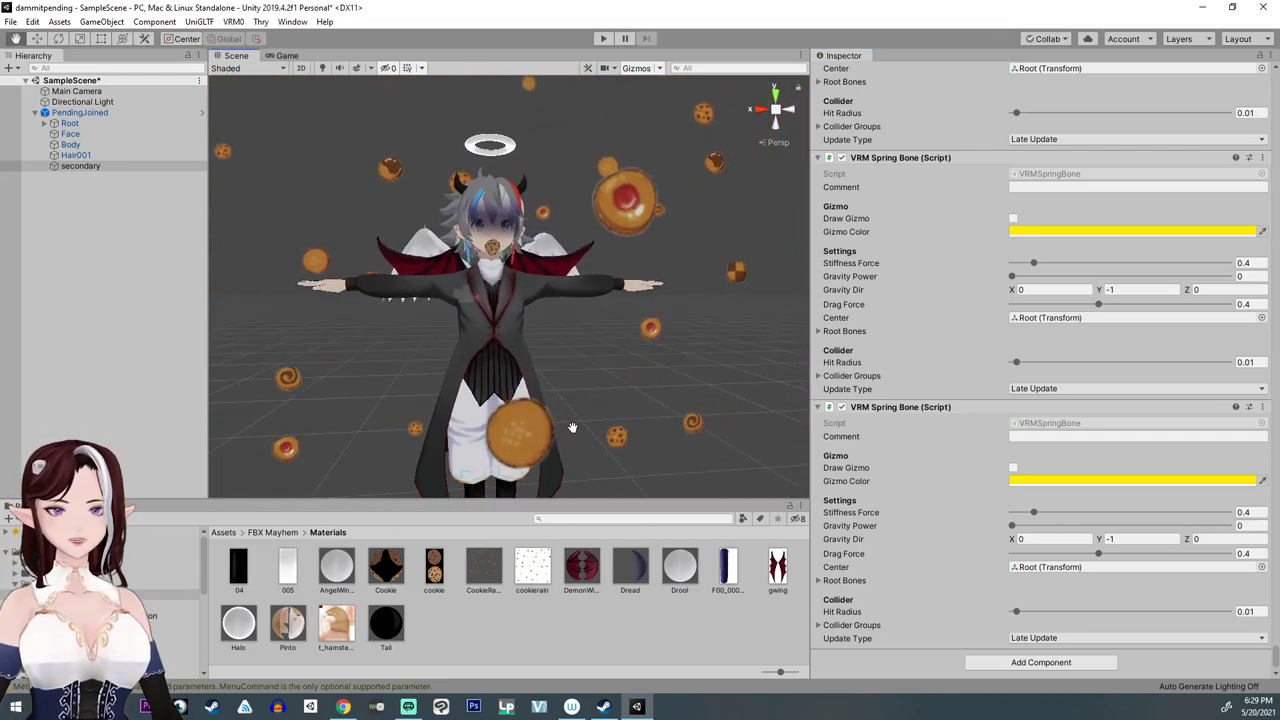
Step: Add a VRM Spring Bone component to the secondary object and set its comment to Tail
{"action": "left_click", "coordinate": [1040, 662]}
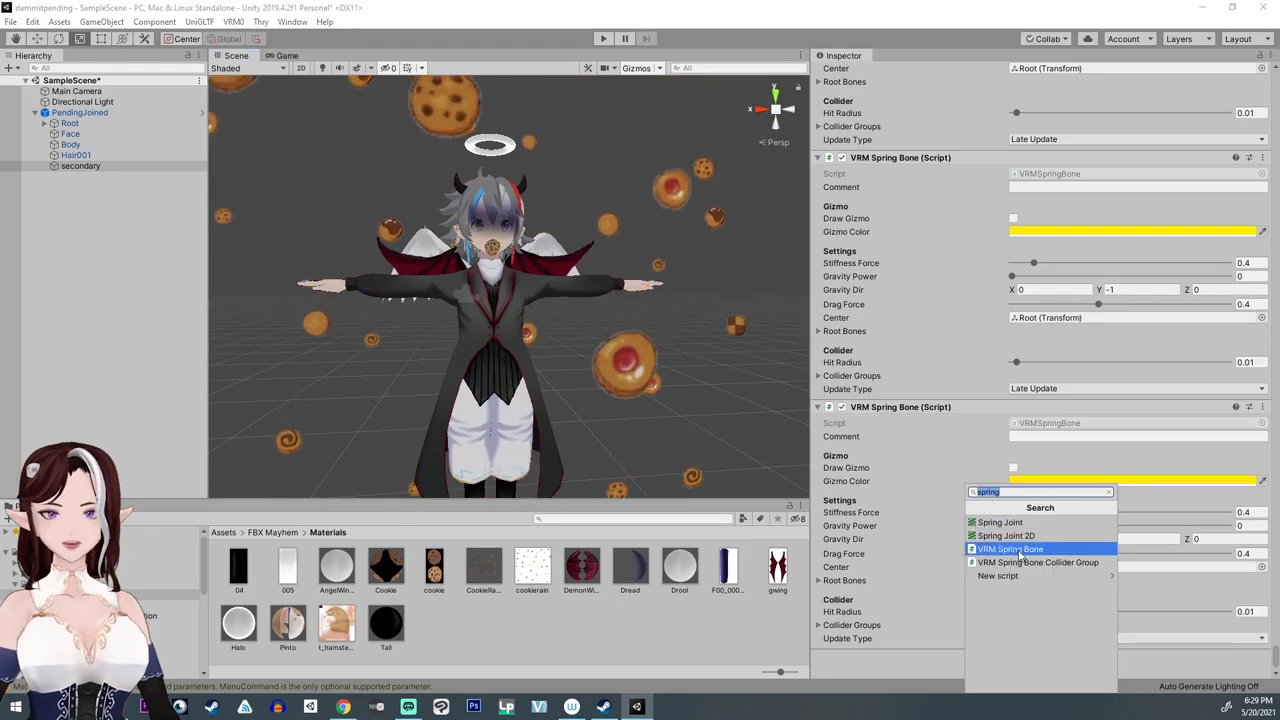
{"action": "left_click", "coordinate": [1000, 550]}
{"action": "scroll", "coordinate": [997, 566], "scroll_direction": "down", "scroll_amount": 5}
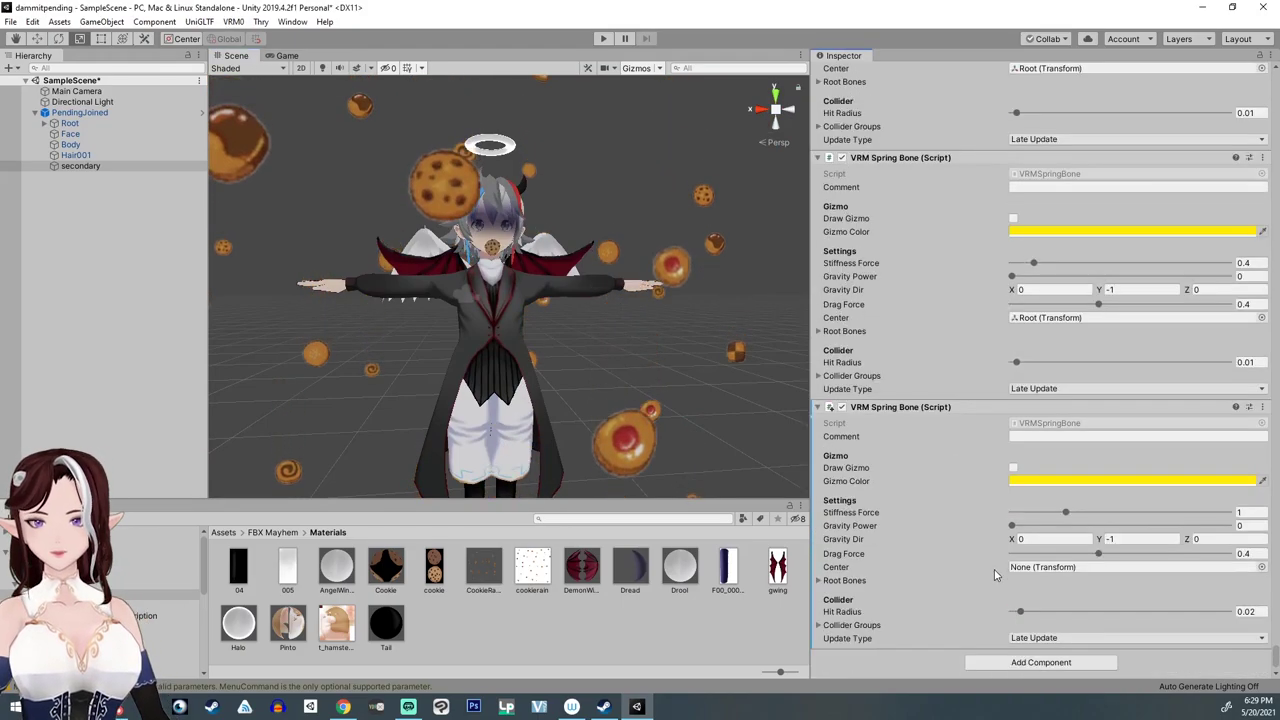
{"action": "left_click", "coordinate": [1030, 437]}
{"action": "type", "text": "Tail"}
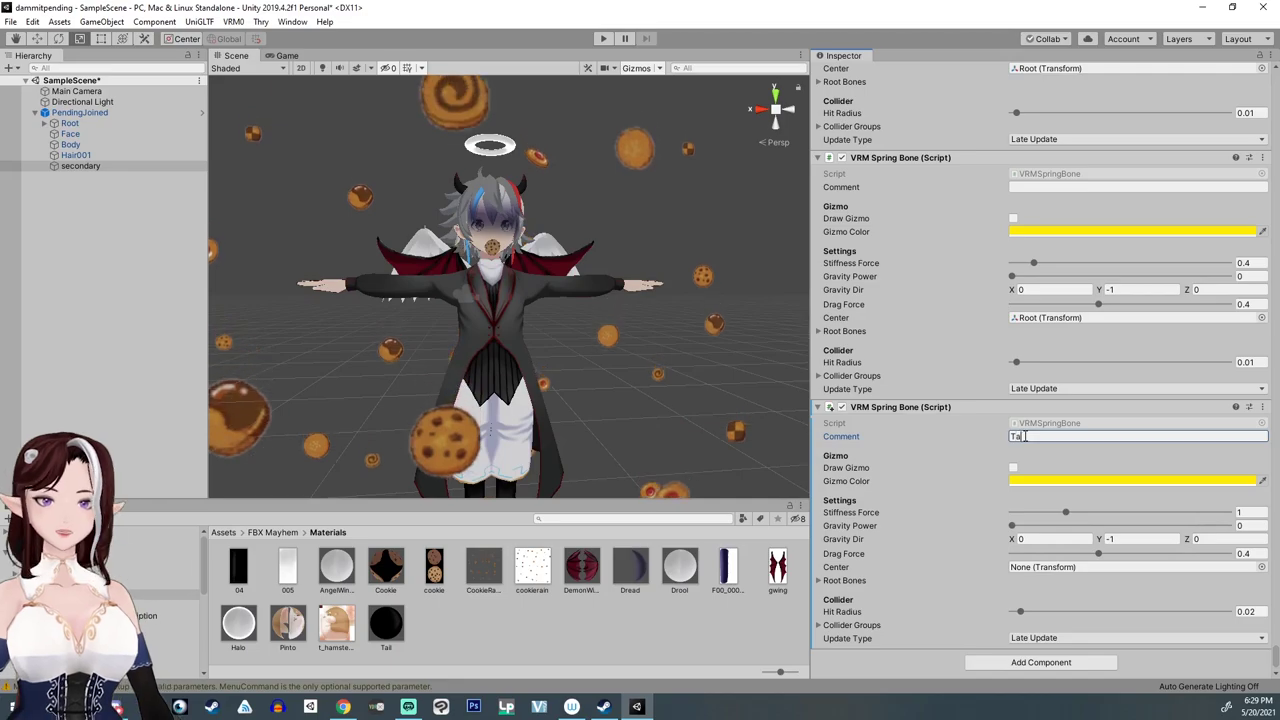
Step: Add two more VRM Spring Bone components to the secondary object below the Tail one
{"action": "left_click", "coordinate": [1040, 662]}
{"action": "key", "text": "Return"}
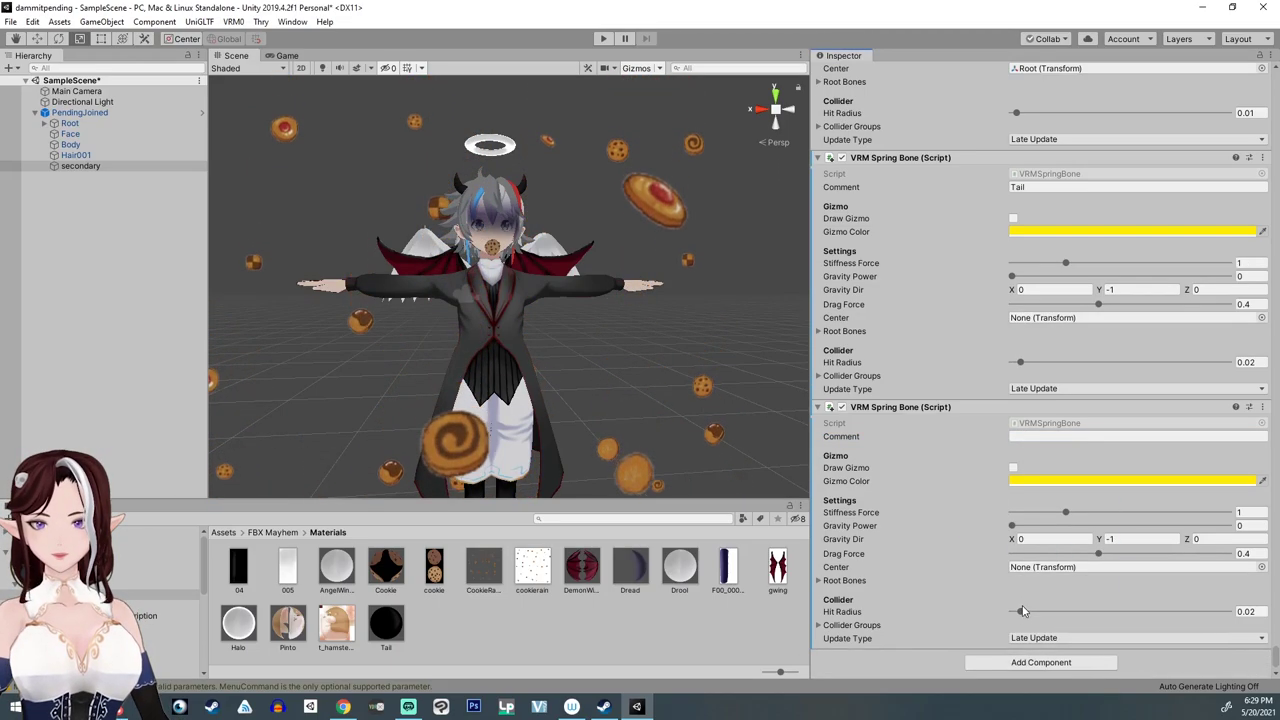
{"action": "left_click", "coordinate": [1036, 666]}
{"action": "key", "text": "Return"}
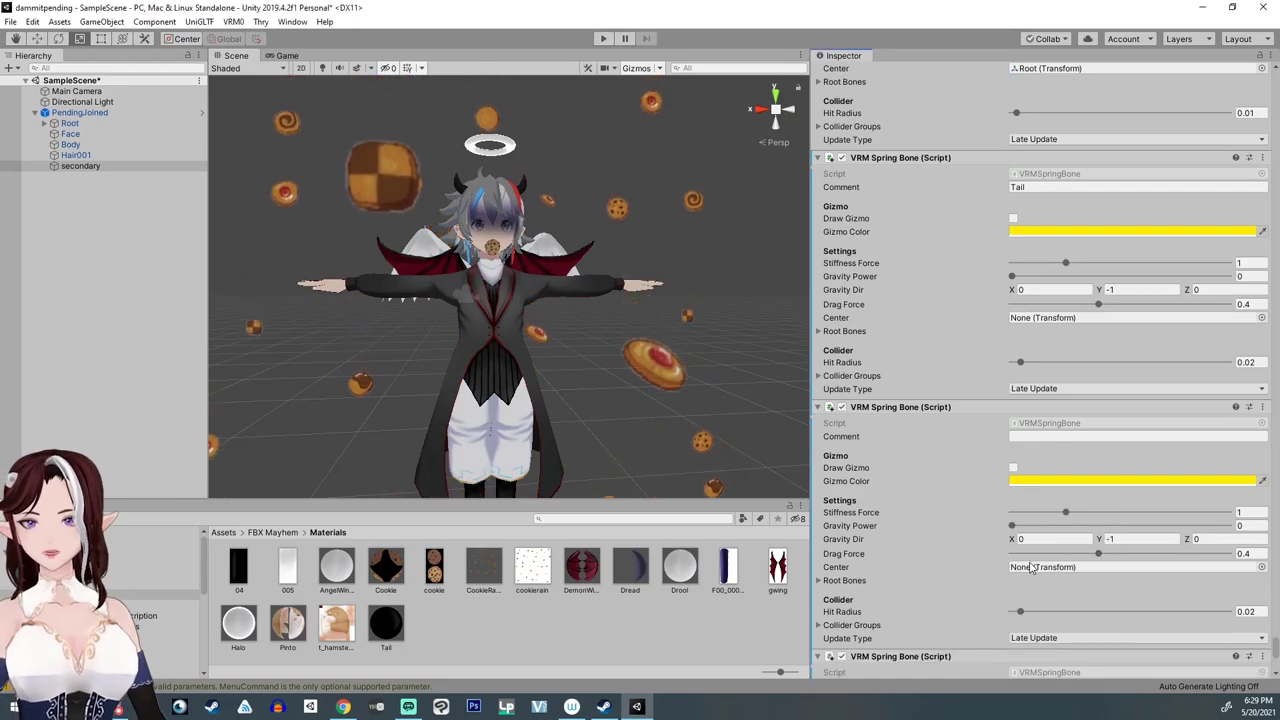
Step: Set the last spring bone's comment to Dwing and the comment of the one above it to Awing
{"action": "left_click", "coordinate": [1036, 424]}
{"action": "left_click", "coordinate": [1029, 439]}
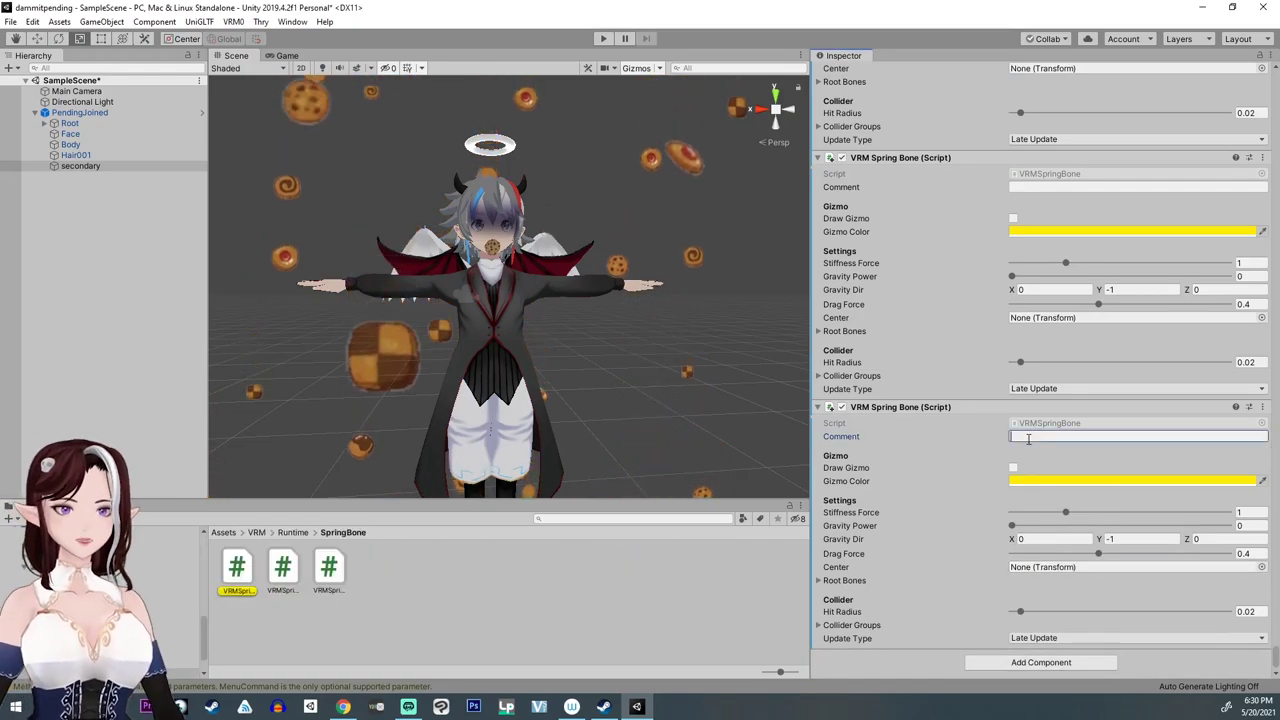
{"action": "type", "text": "D"}
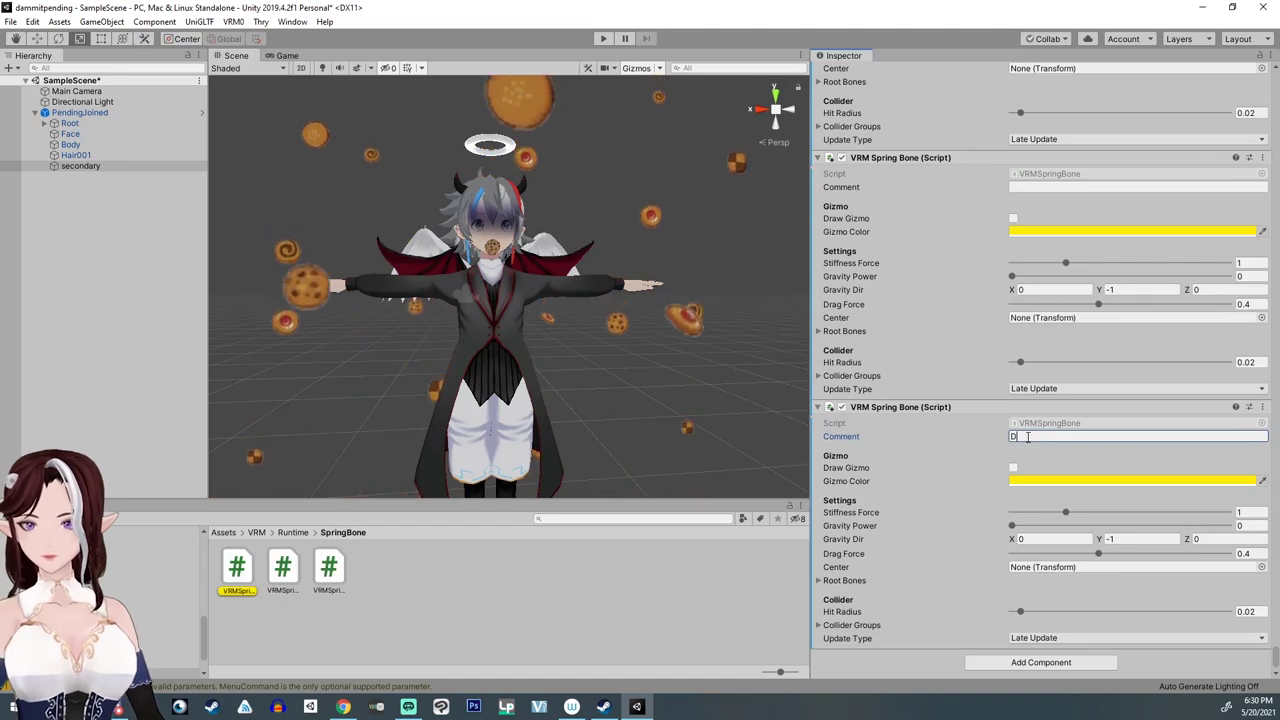
{"action": "type", "text": "wing"}
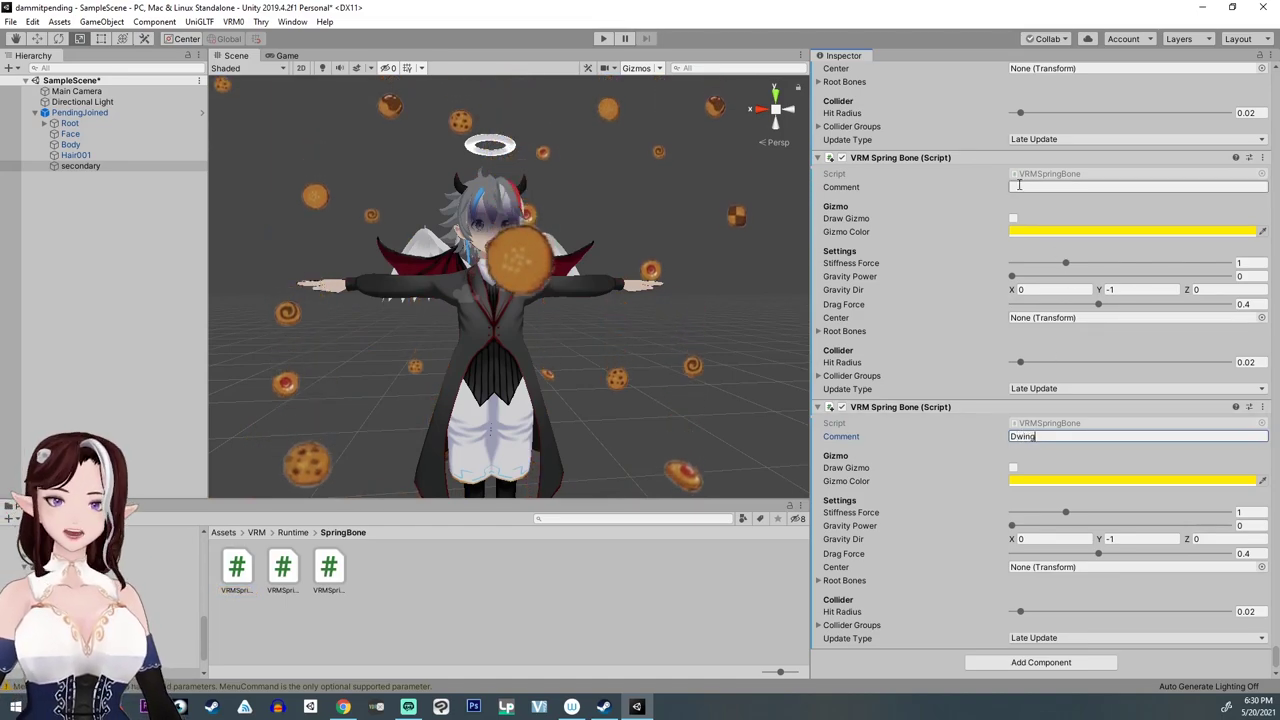
{"action": "left_click", "coordinate": [1012, 189]}
{"action": "type", "text": "Aw"}
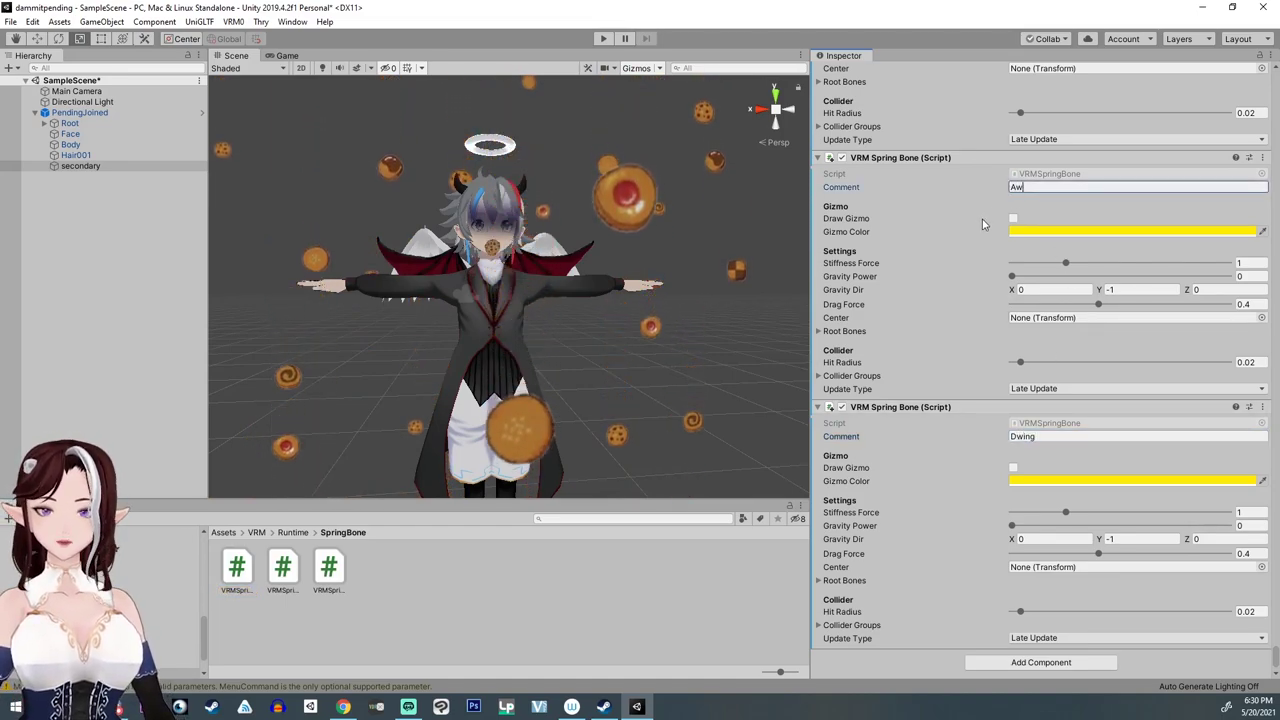
{"action": "type", "text": "ing"}
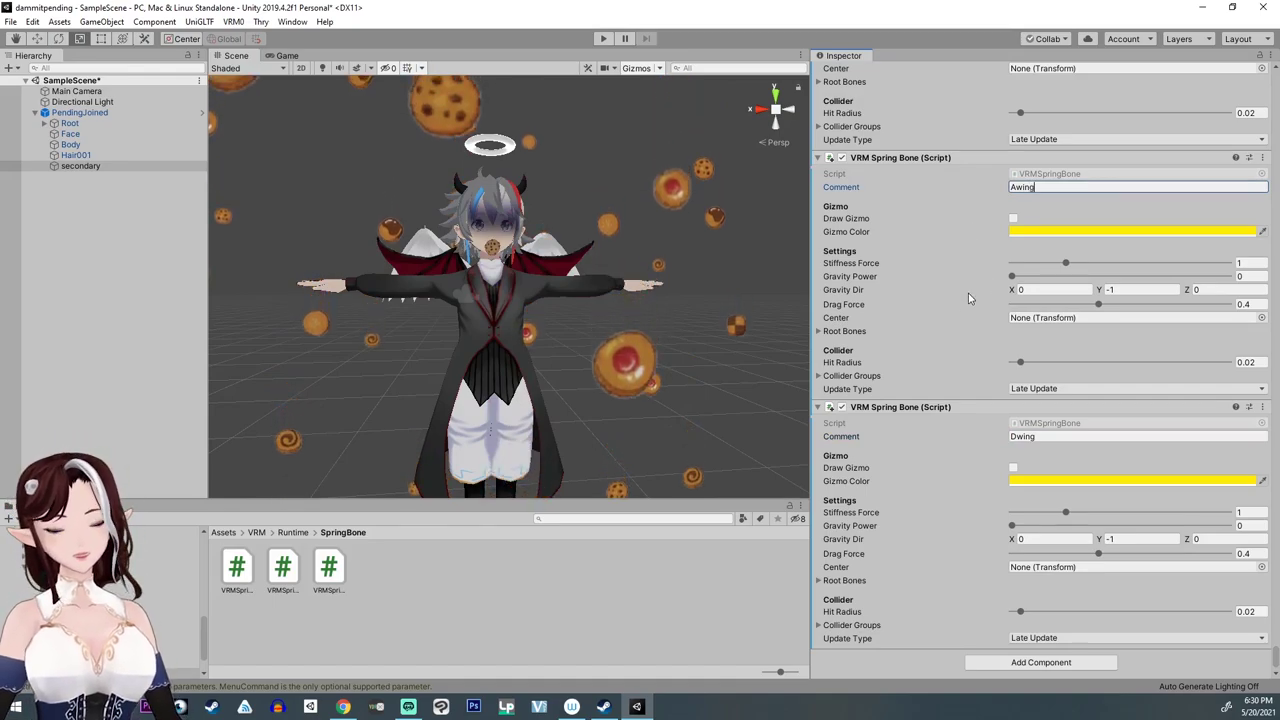
Step: Expand the Root bone hierarchy through J_Bip_C_Hips to reveal the Tail object's armature
{"action": "left_click", "coordinate": [47, 123]}
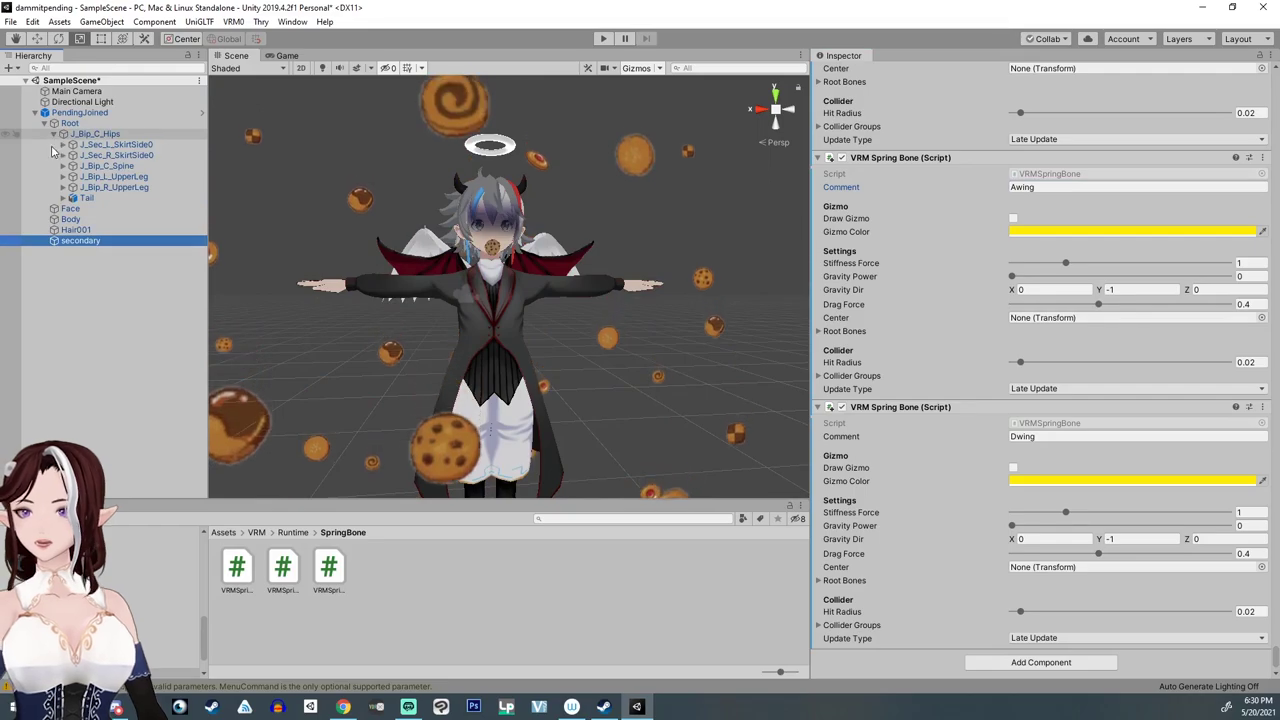
{"action": "left_click", "coordinate": [63, 198]}
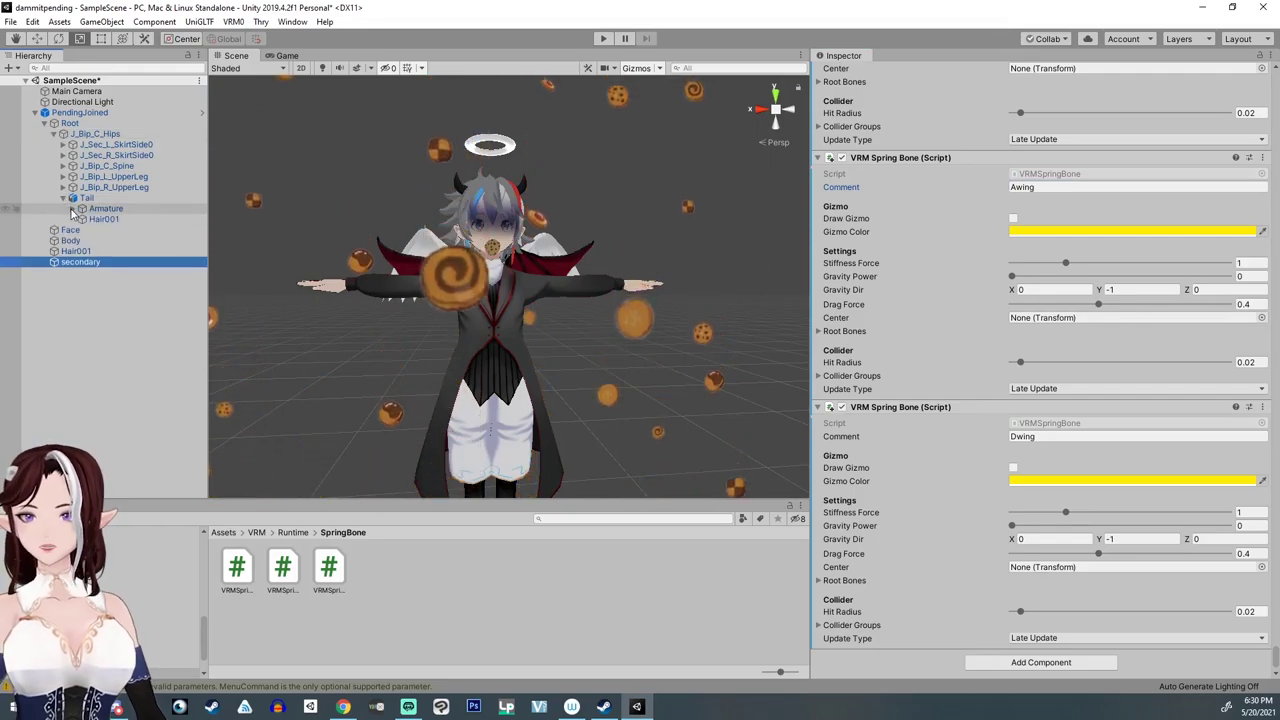
Step: Assign the HairJoint under the tail's armature as the Tail spring bone's only root bone, with stiffness force 0.79 and drag force 0.326
{"action": "left_click", "coordinate": [74, 209]}
{"action": "scroll", "coordinate": [890, 355], "scroll_direction": "up", "scroll_amount": 6}
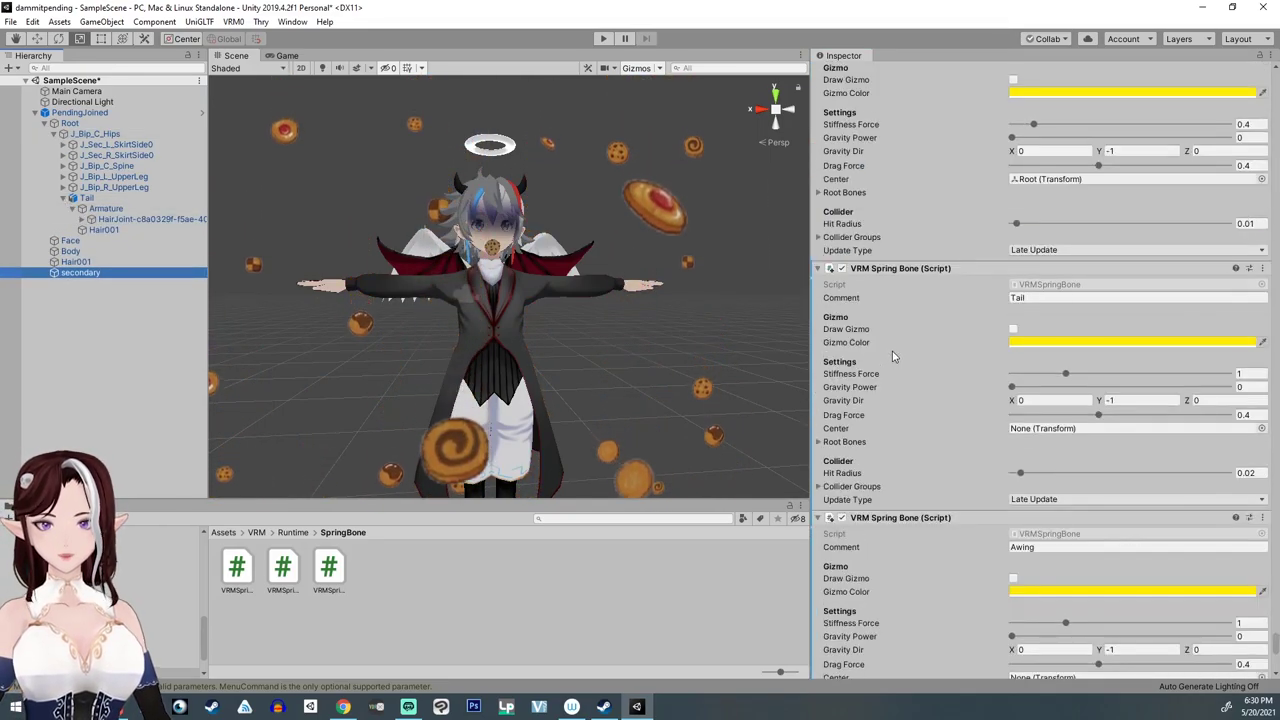
{"action": "left_click", "coordinate": [818, 442]}
{"action": "left_click", "coordinate": [1020, 455]}
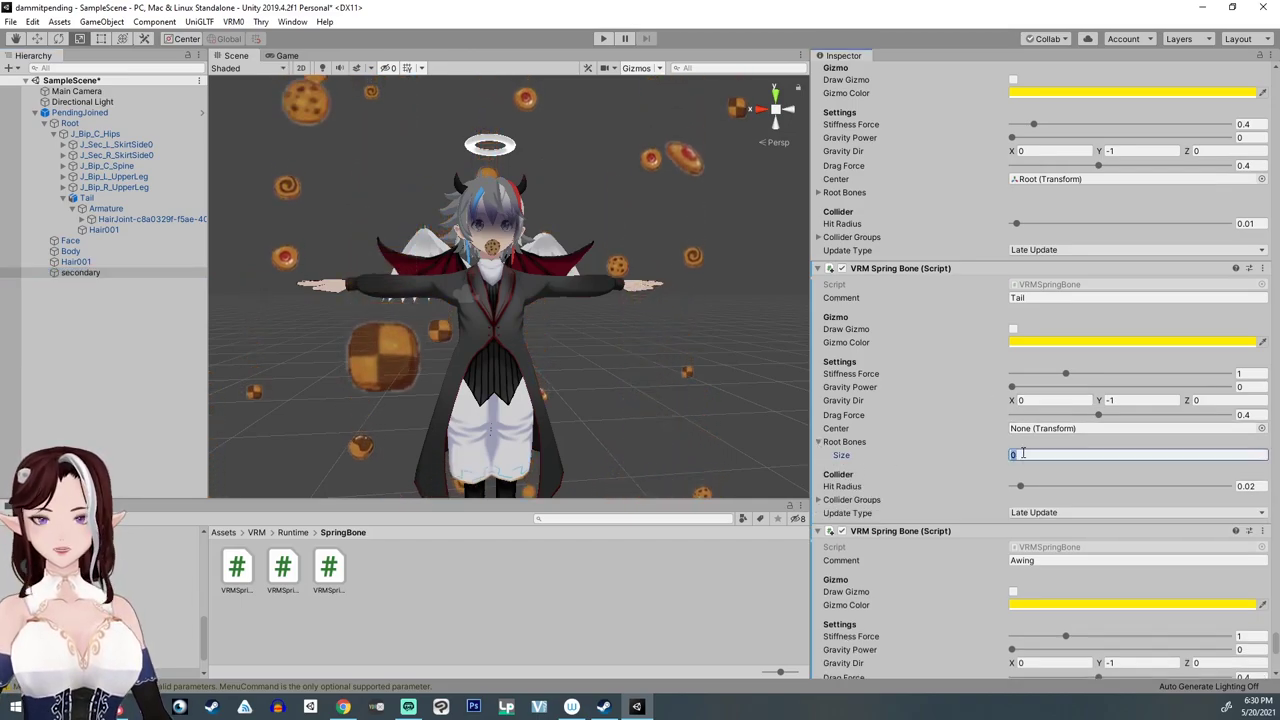
{"action": "type", "text": "1"}
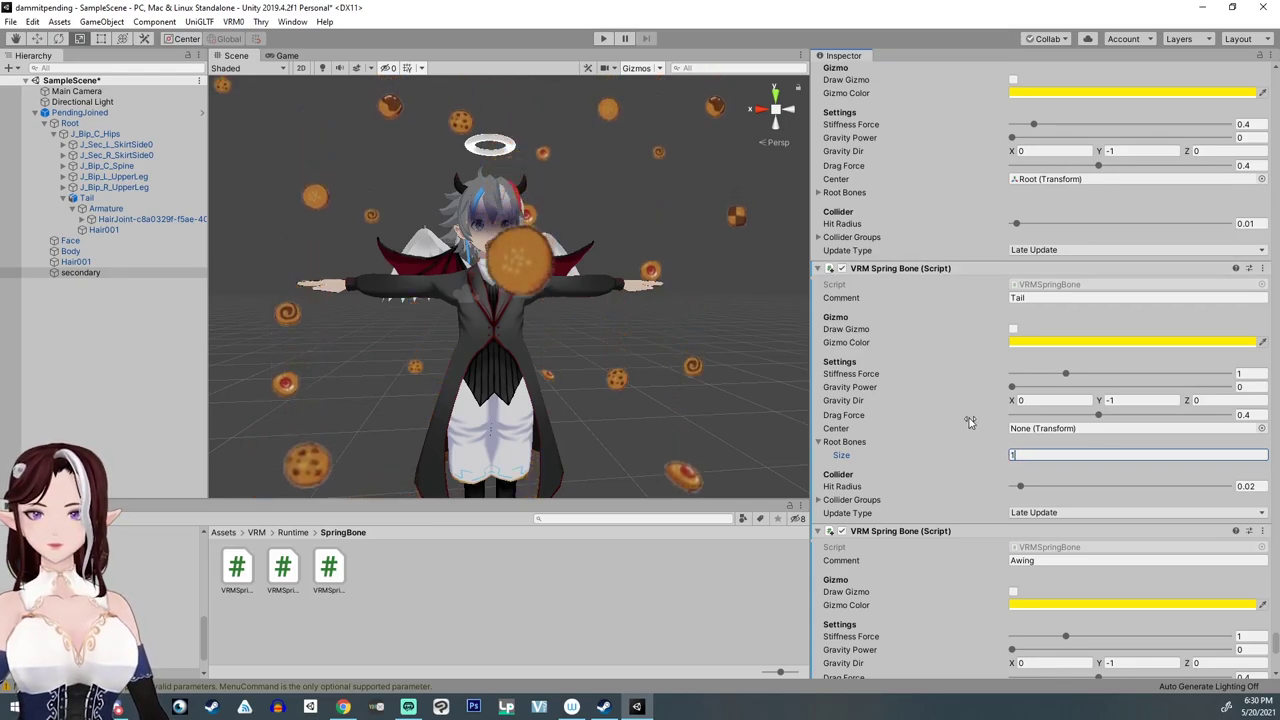
{"action": "left_click", "coordinate": [888, 432]}
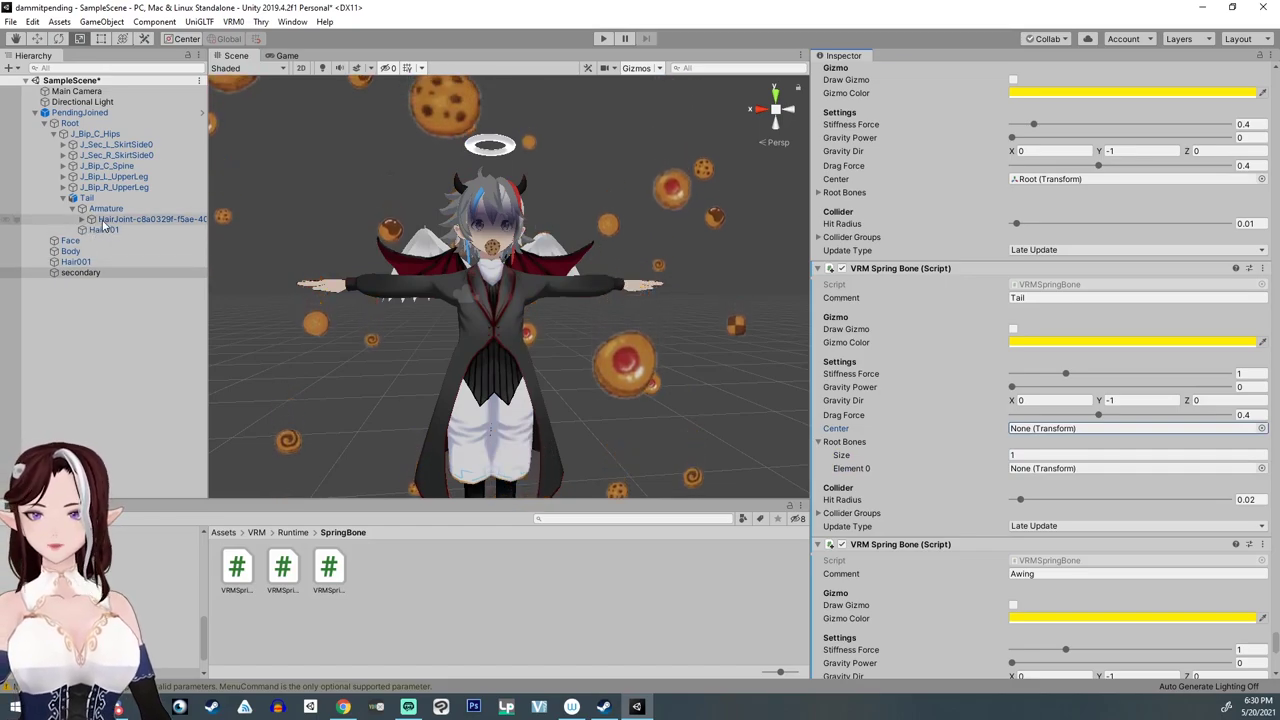
{"action": "left_click_drag", "start_coordinate": [103, 220], "coordinate": [1070, 468]}
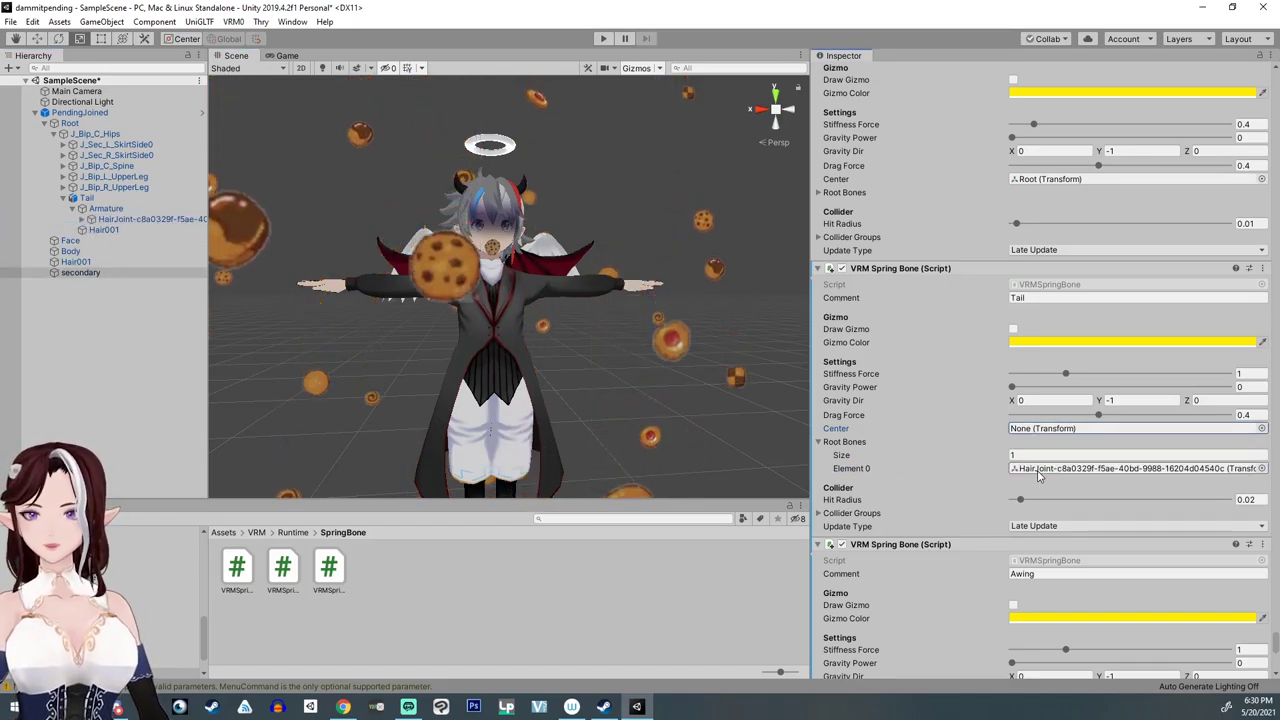
{"action": "left_click_drag", "start_coordinate": [97, 133], "coordinate": [1029, 467]}
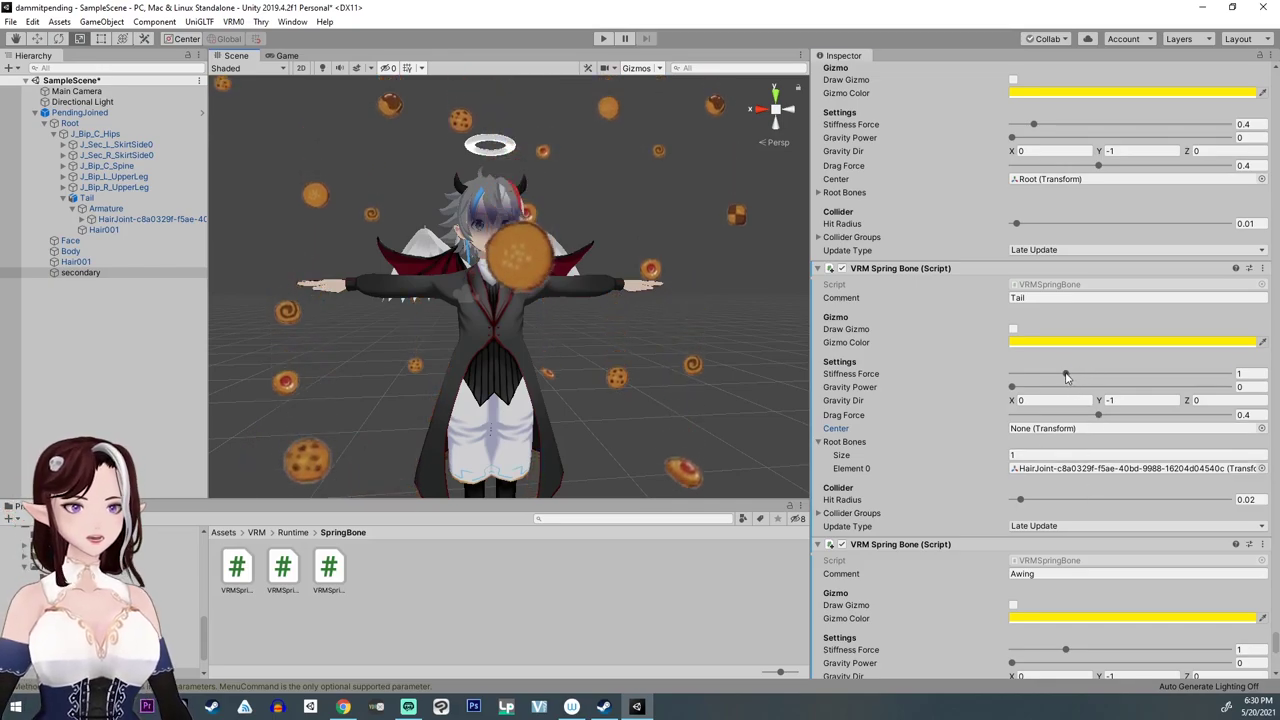
{"action": "left_click_drag", "start_coordinate": [1065, 374], "coordinate": [1054, 376]}
{"action": "left_click_drag", "start_coordinate": [1100, 414], "coordinate": [1082, 416]}
Step: Expand the bone hierarchy from J_Bip_C_Spine through J_Bip_C_UpperChest down to the joints inside AngelWings' Armature.001
{"action": "scroll", "coordinate": [1014, 542], "scroll_direction": "down", "scroll_amount": 6}
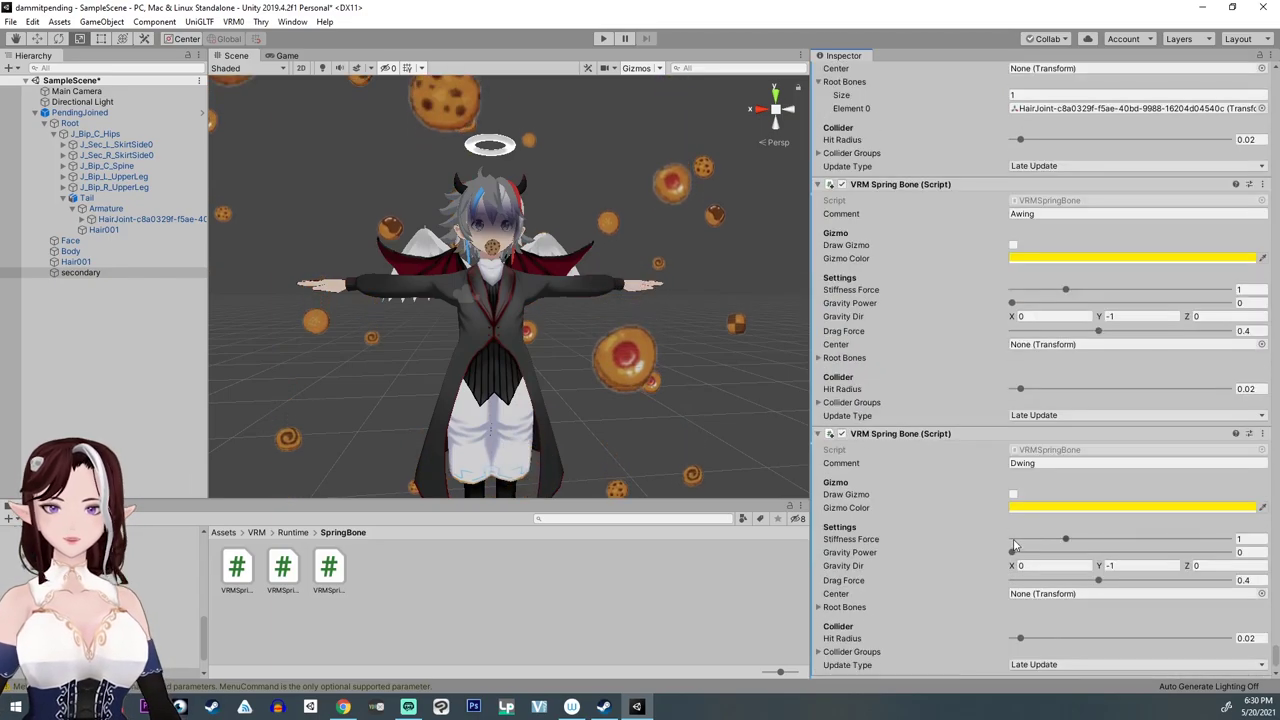
{"action": "scroll", "coordinate": [1014, 539], "scroll_direction": "up", "scroll_amount": 2}
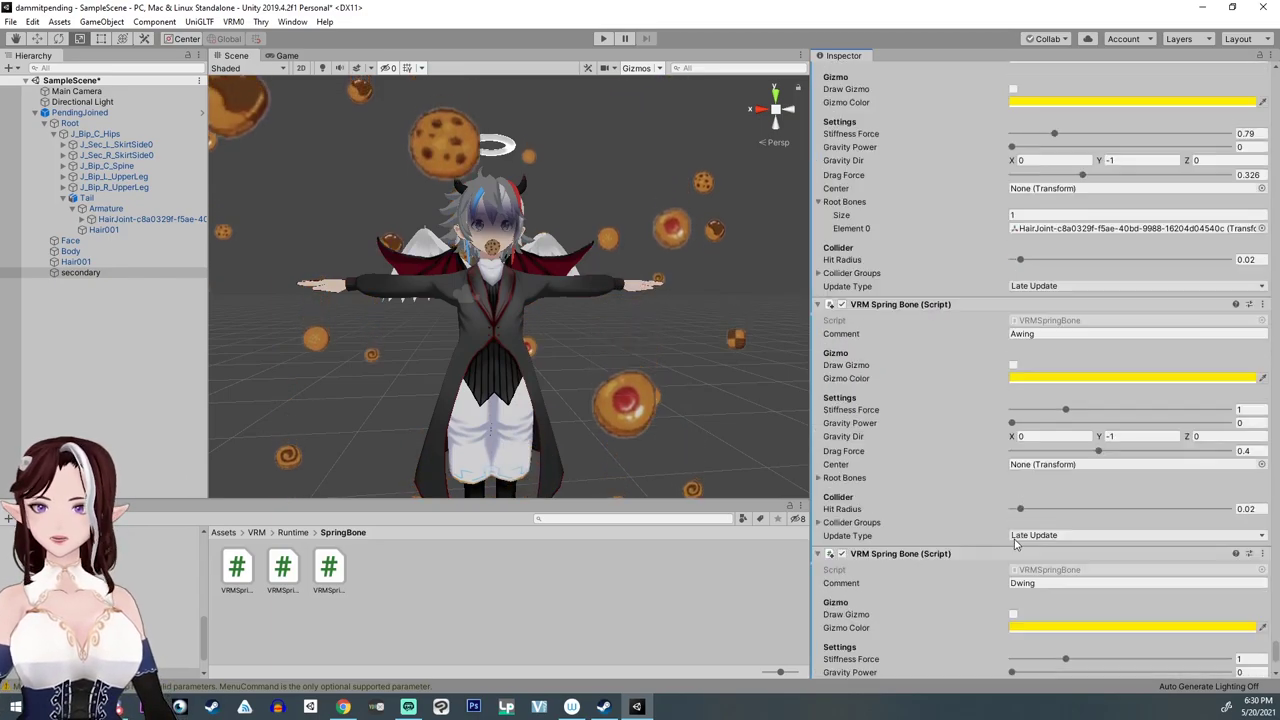
{"action": "left_click", "coordinate": [63, 166]}
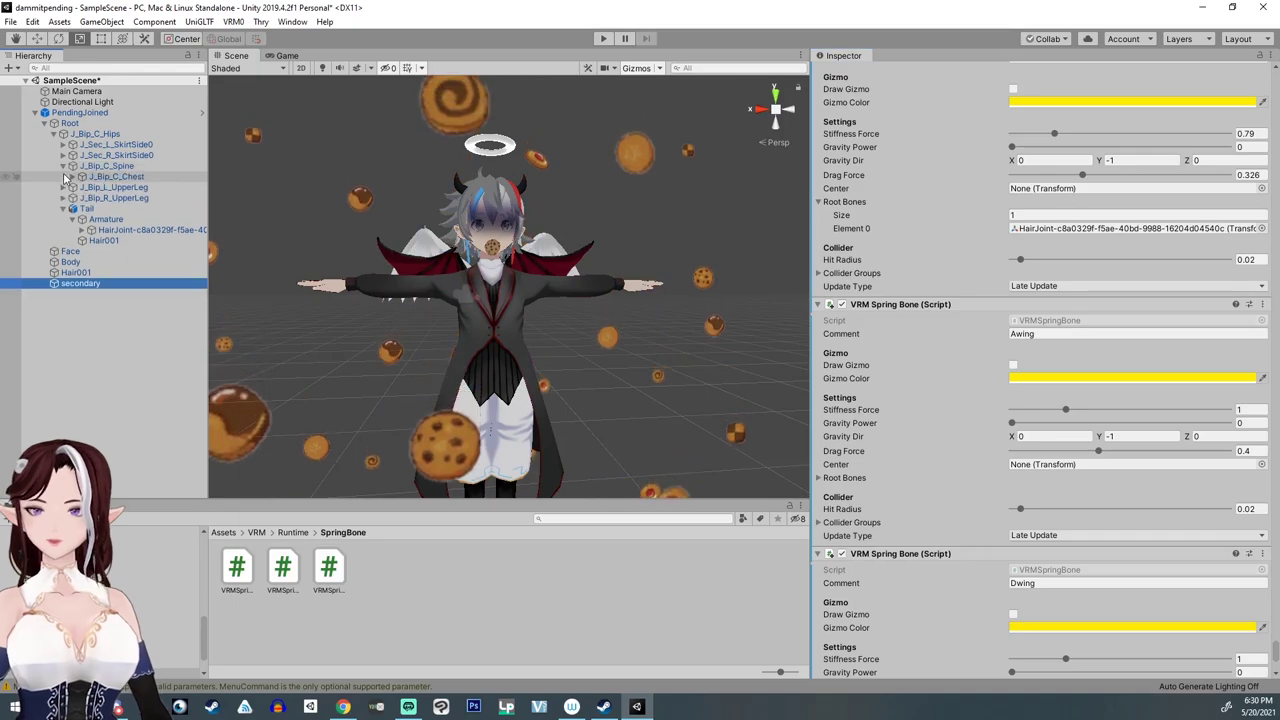
{"action": "left_click", "coordinate": [72, 176]}
{"action": "left_click", "coordinate": [91, 187]}
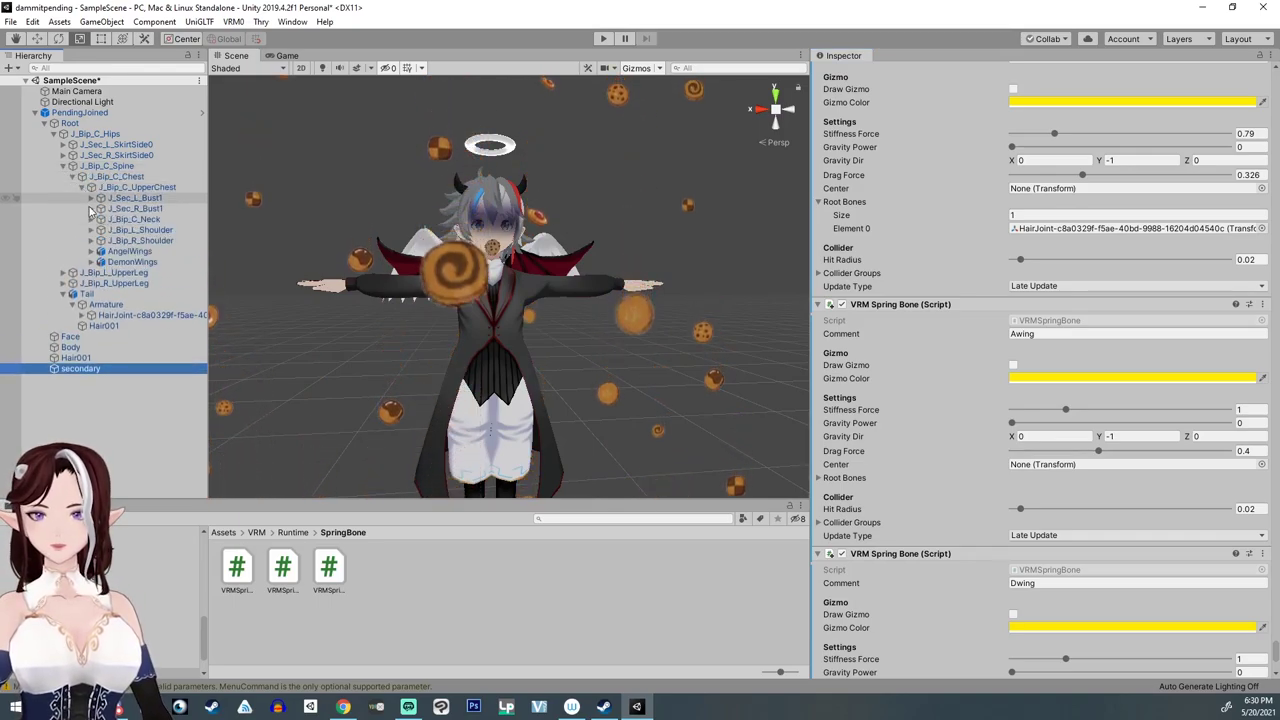
{"action": "left_click", "coordinate": [93, 251]}
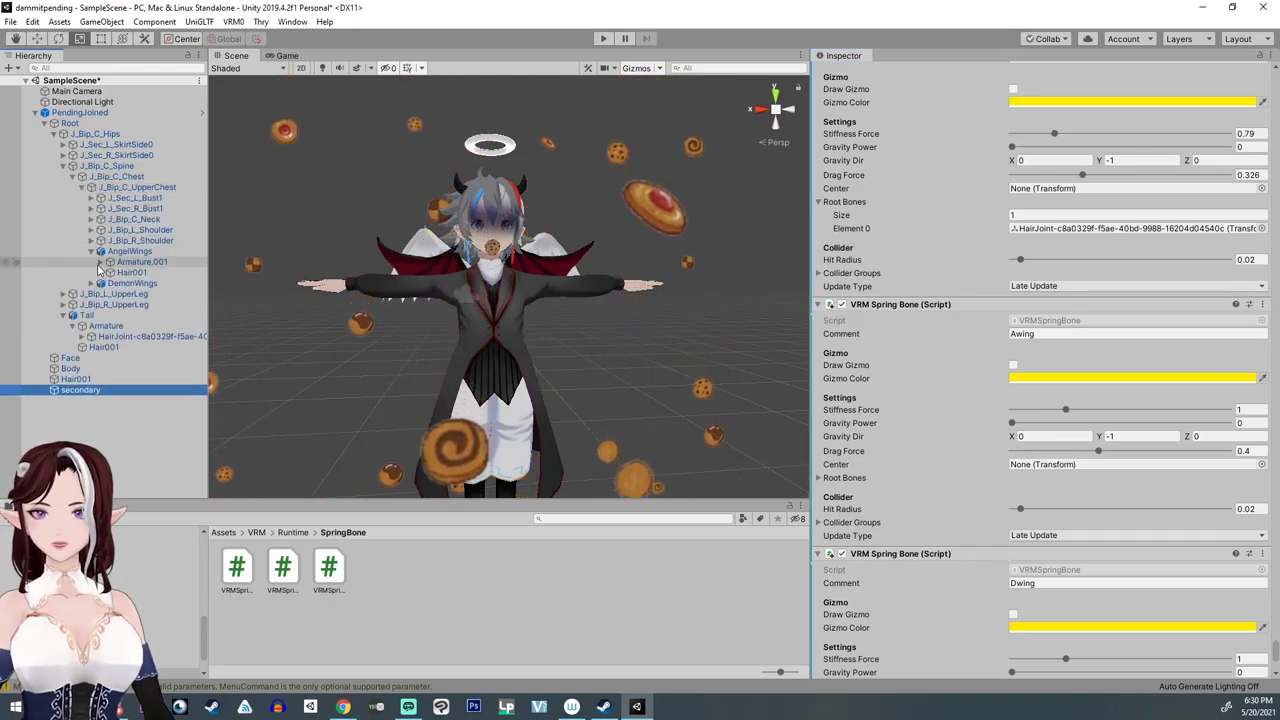
{"action": "left_click", "coordinate": [109, 262]}
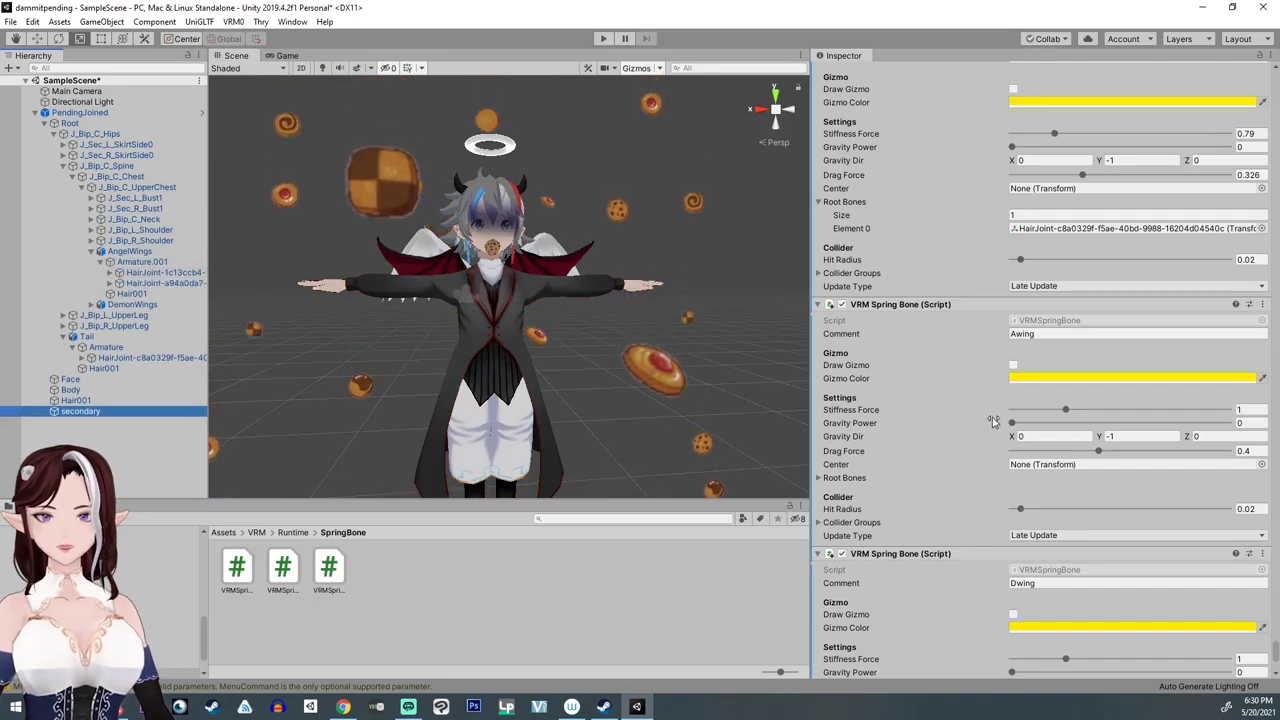
Step: Give the Awing spring bone two root bones and assign the two HairJoints from AngelWings' Armature.001 to them
{"action": "left_click", "coordinate": [845, 477]}
{"action": "left_click", "coordinate": [1042, 492]}
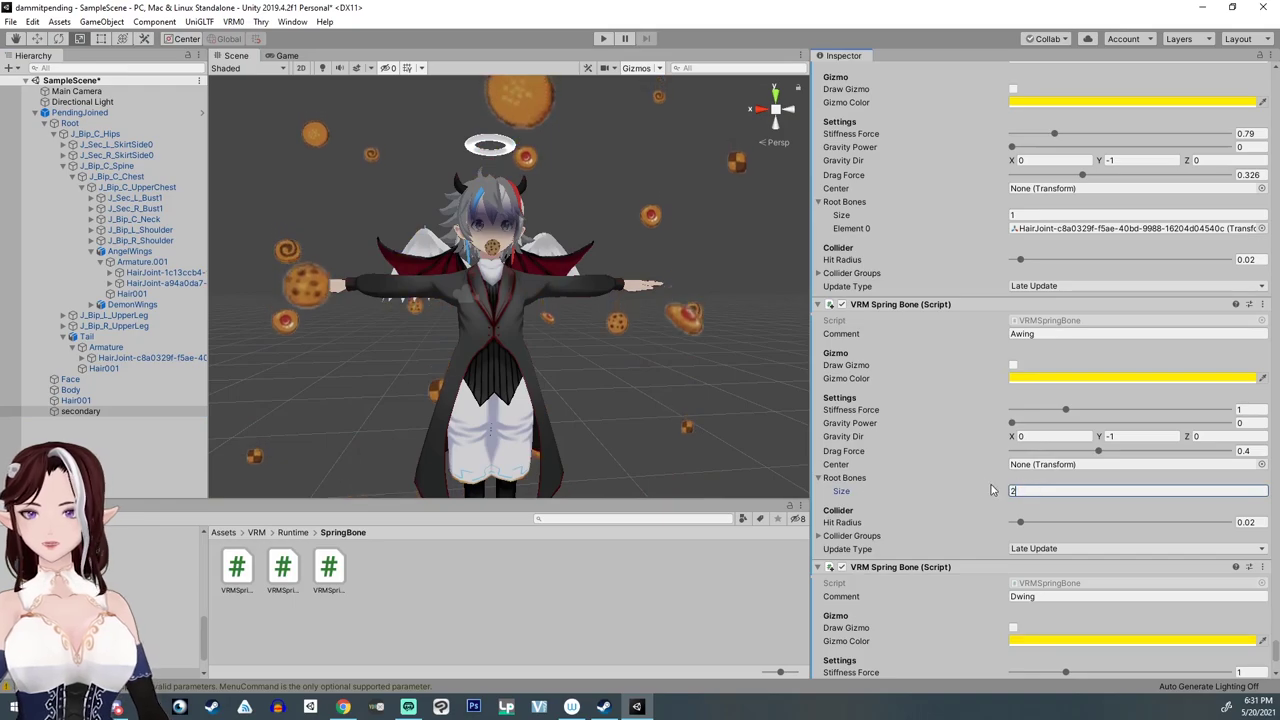
{"action": "type", "text": "2"}
{"action": "key", "text": "Return"}
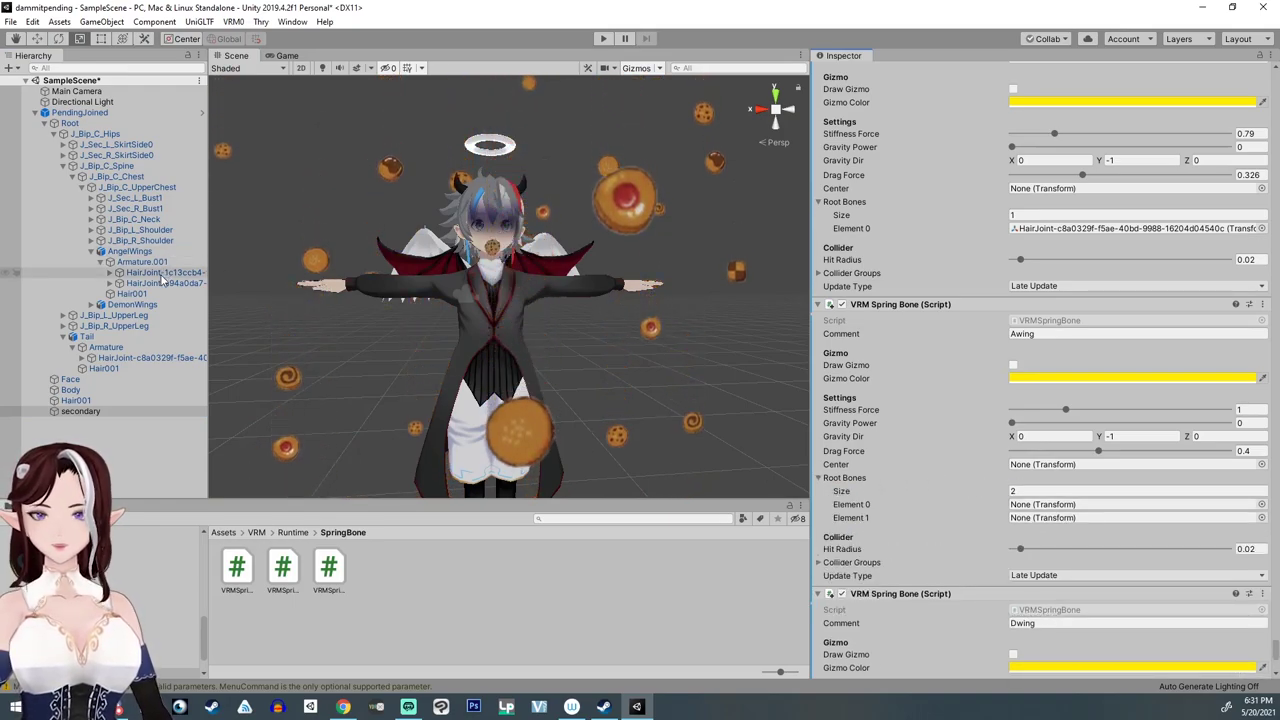
{"action": "left_click", "coordinate": [1043, 505]}
{"action": "left_click_drag", "start_coordinate": [1043, 505], "coordinate": [1044, 505]}
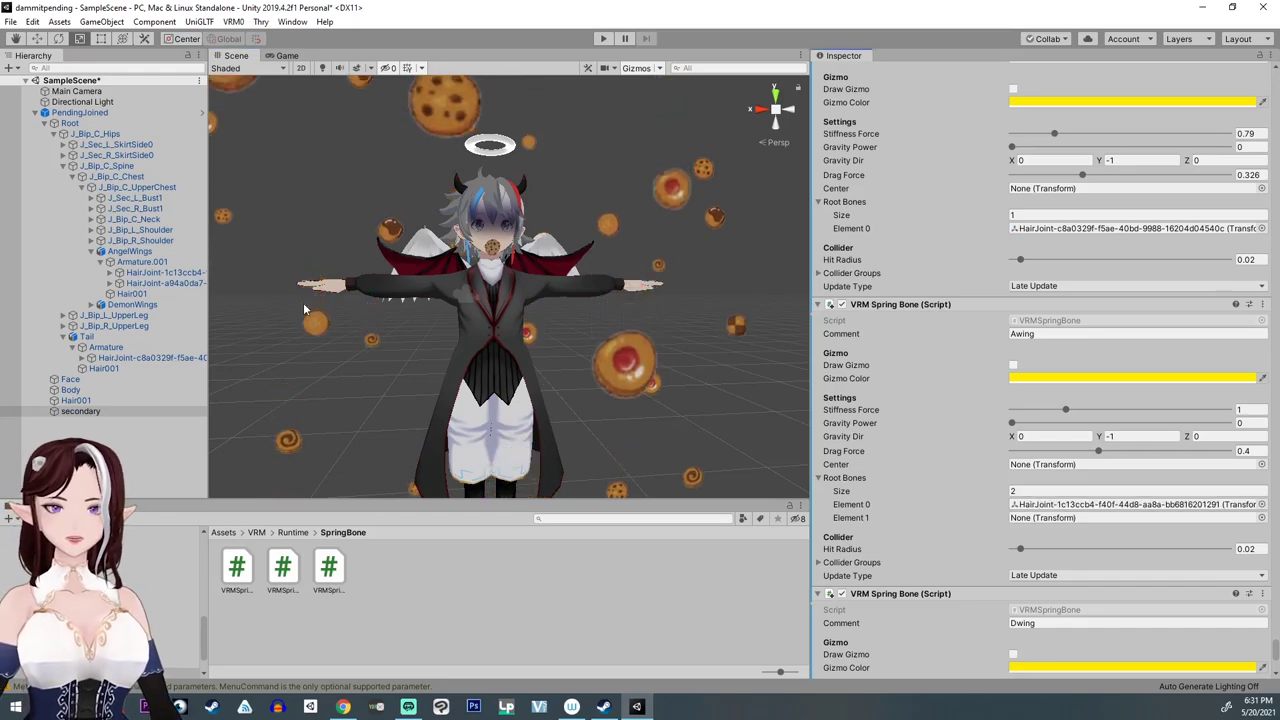
{"action": "left_click_drag", "start_coordinate": [265, 319], "coordinate": [1044, 518]}
Step: Give the Dwing spring bone two root bones and assign the two HairJoints from DemonWings' Armature.002 to them
{"action": "scroll", "coordinate": [966, 500], "scroll_direction": "down", "scroll_amount": 4}
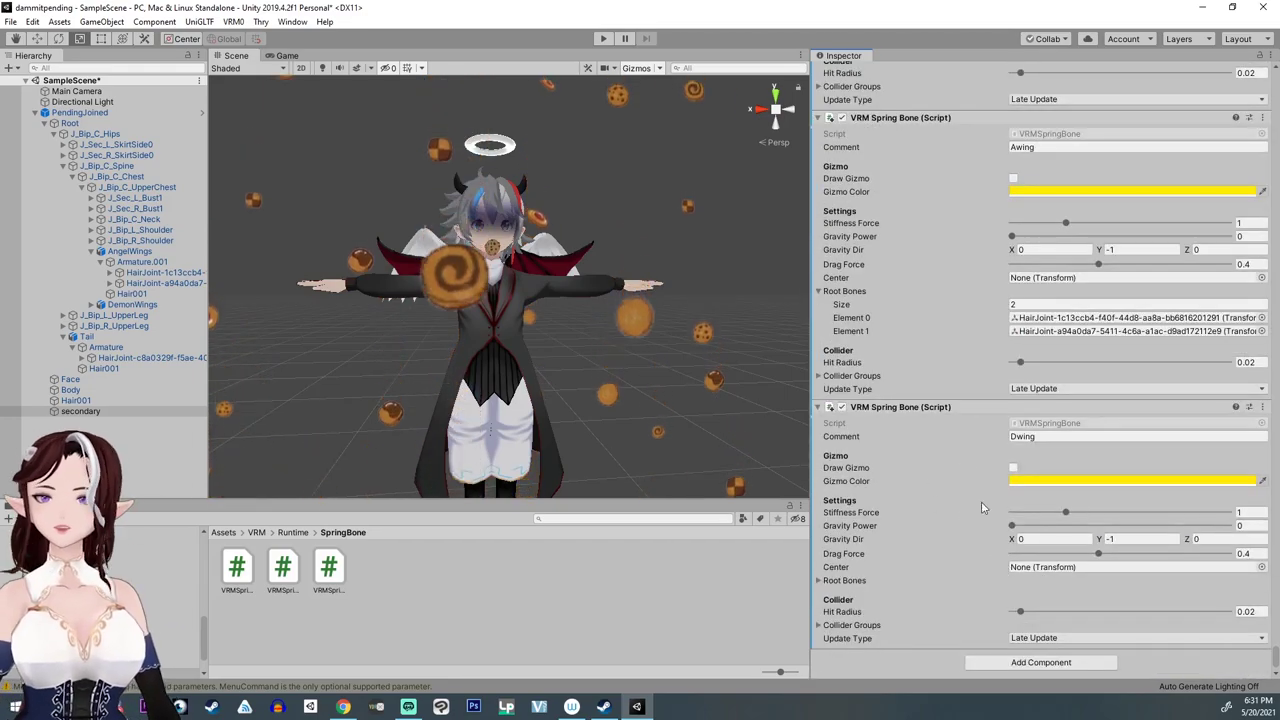
{"action": "left_click", "coordinate": [818, 581]}
{"action": "left_click", "coordinate": [1059, 594]}
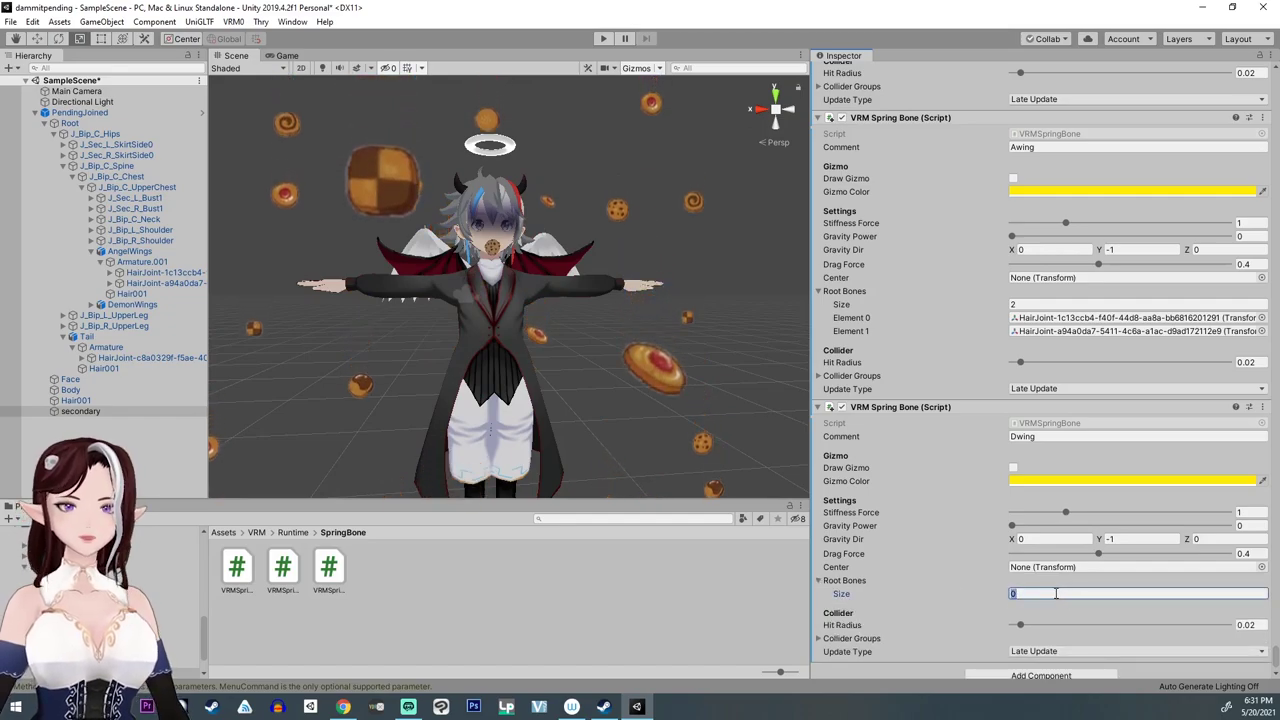
{"action": "type", "text": "2"}
{"action": "left_click", "coordinate": [90, 305]}
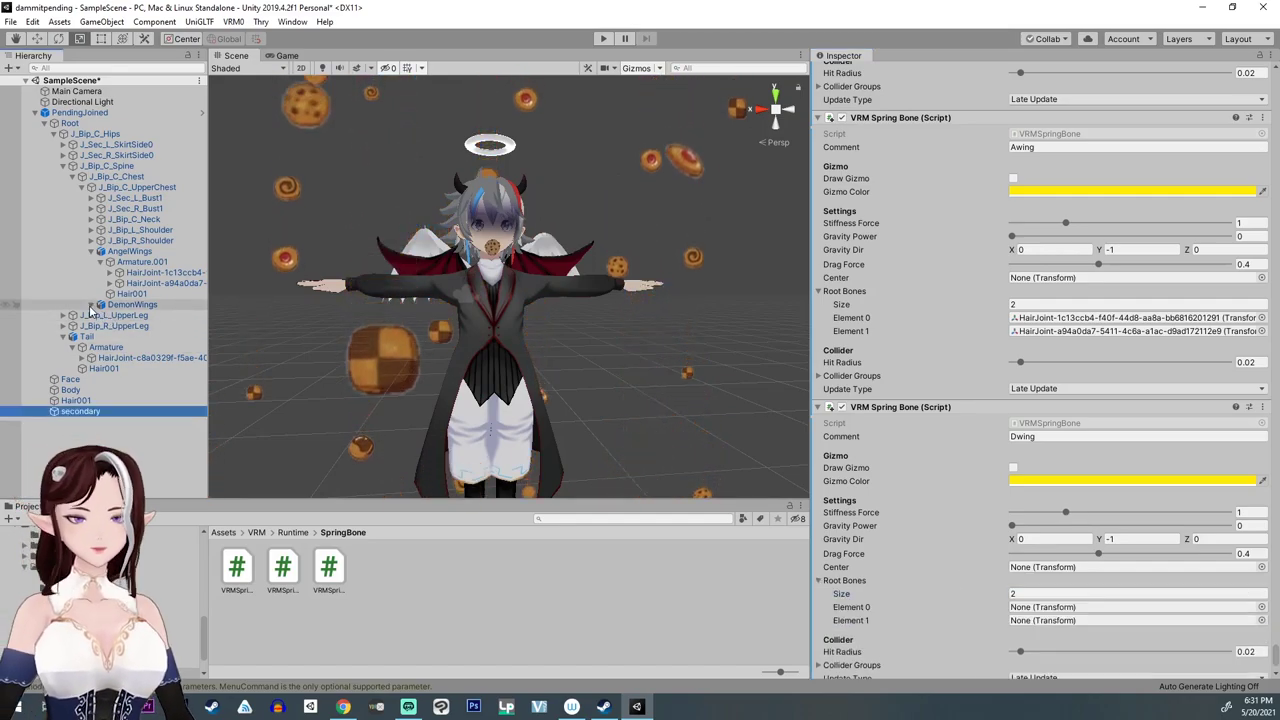
{"action": "left_click", "coordinate": [91, 304]}
{"action": "left_click", "coordinate": [110, 315]}
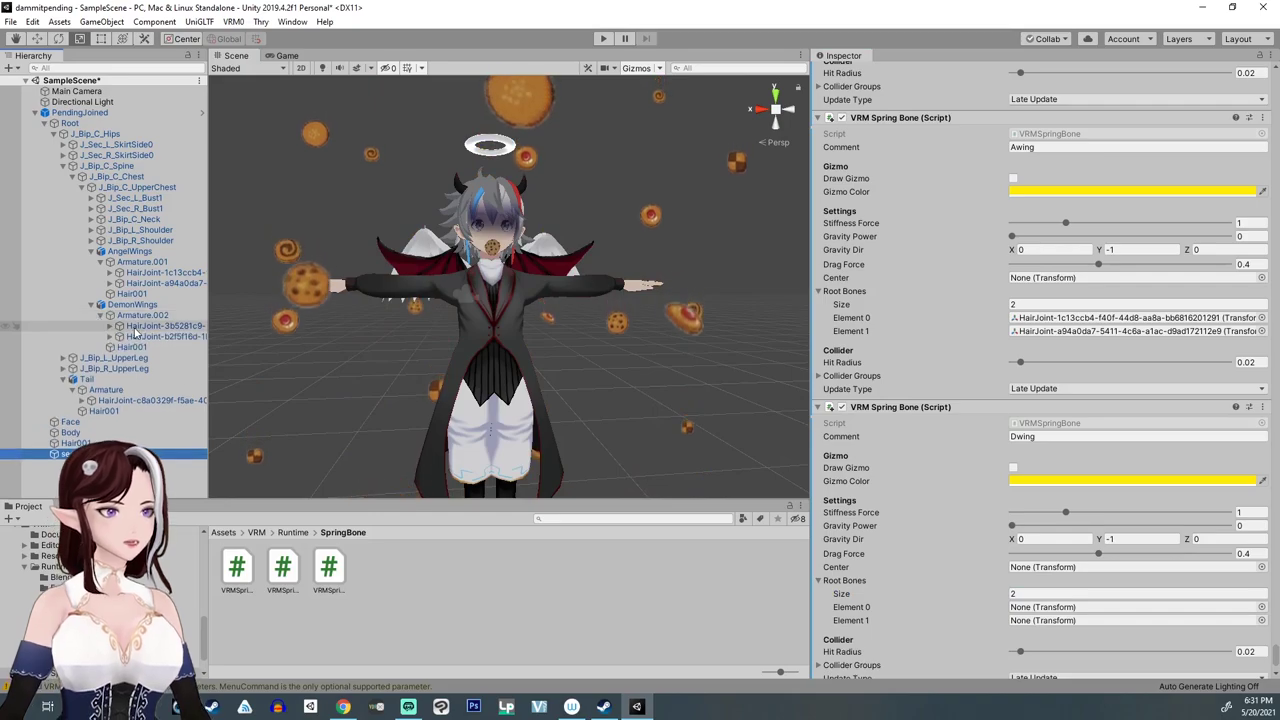
{"action": "left_click_drag", "start_coordinate": [134, 333], "coordinate": [1047, 608]}
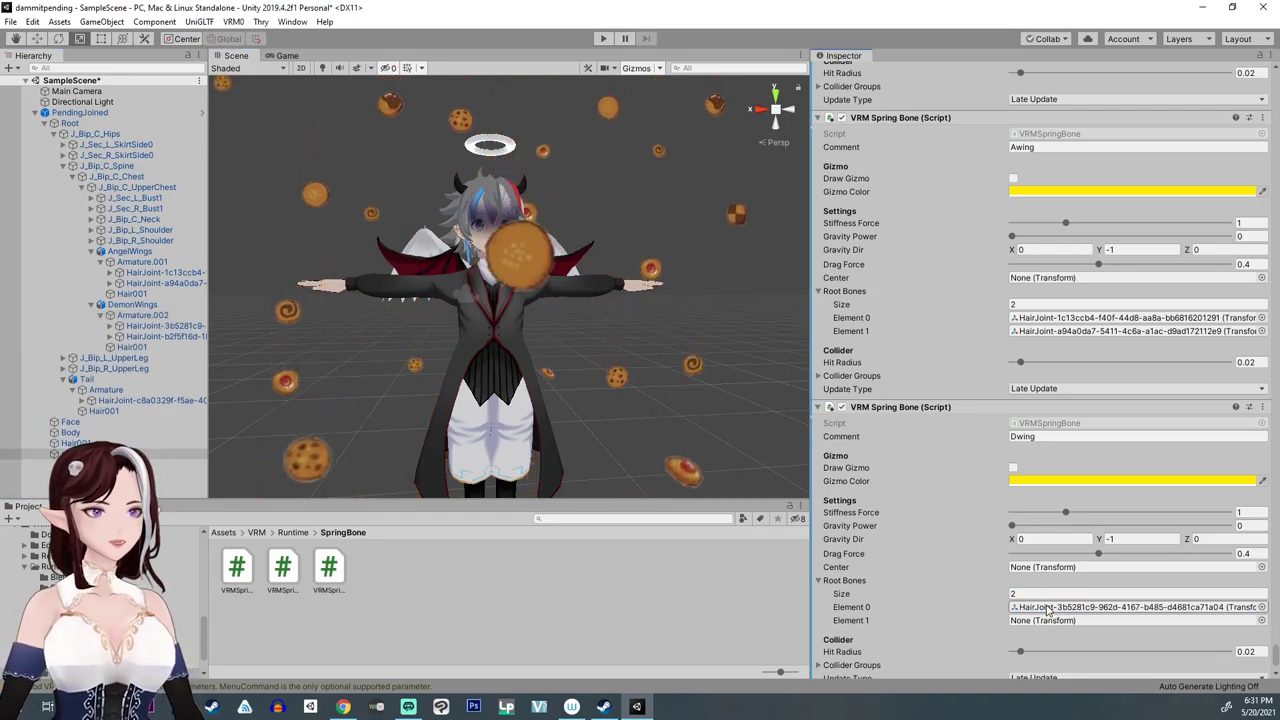
{"action": "left_click_drag", "start_coordinate": [168, 336], "coordinate": [1136, 628]}
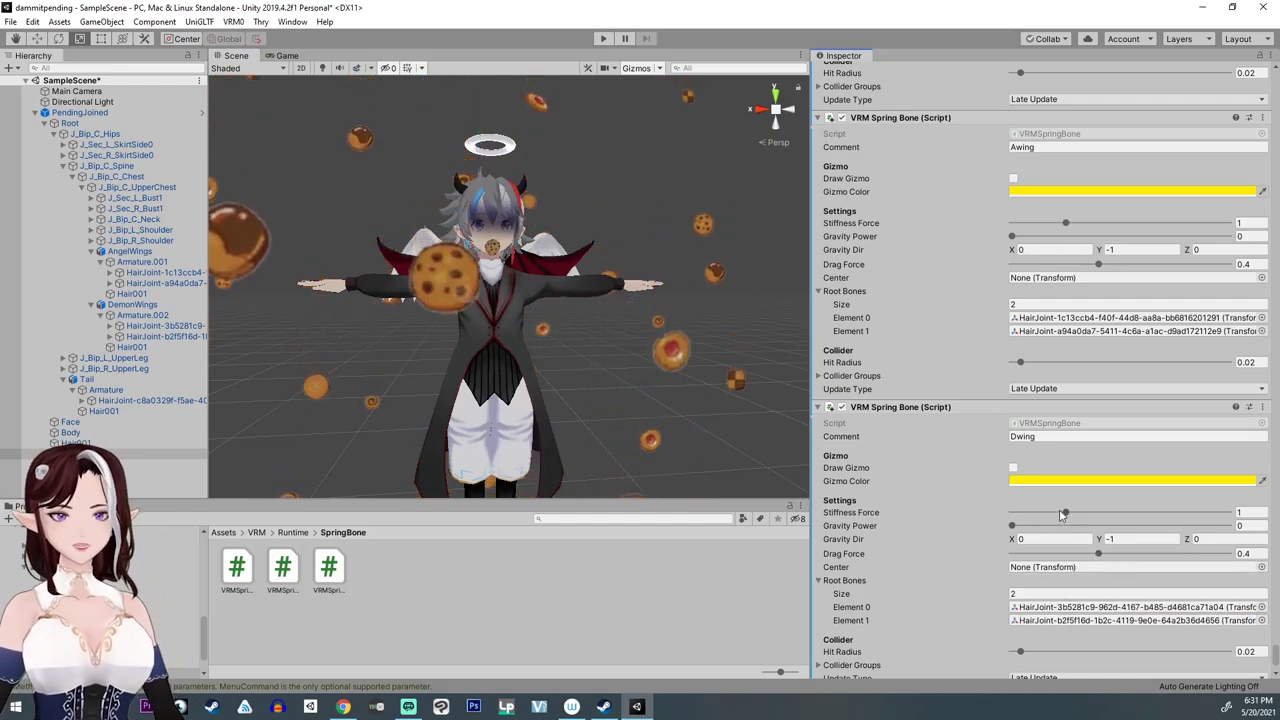
Step: Set the stiffness force to 0.88 for the Dwing spring bone and 0.82 for the Awing spring bone
{"action": "left_click_drag", "start_coordinate": [1064, 514], "coordinate": [1060, 514]}
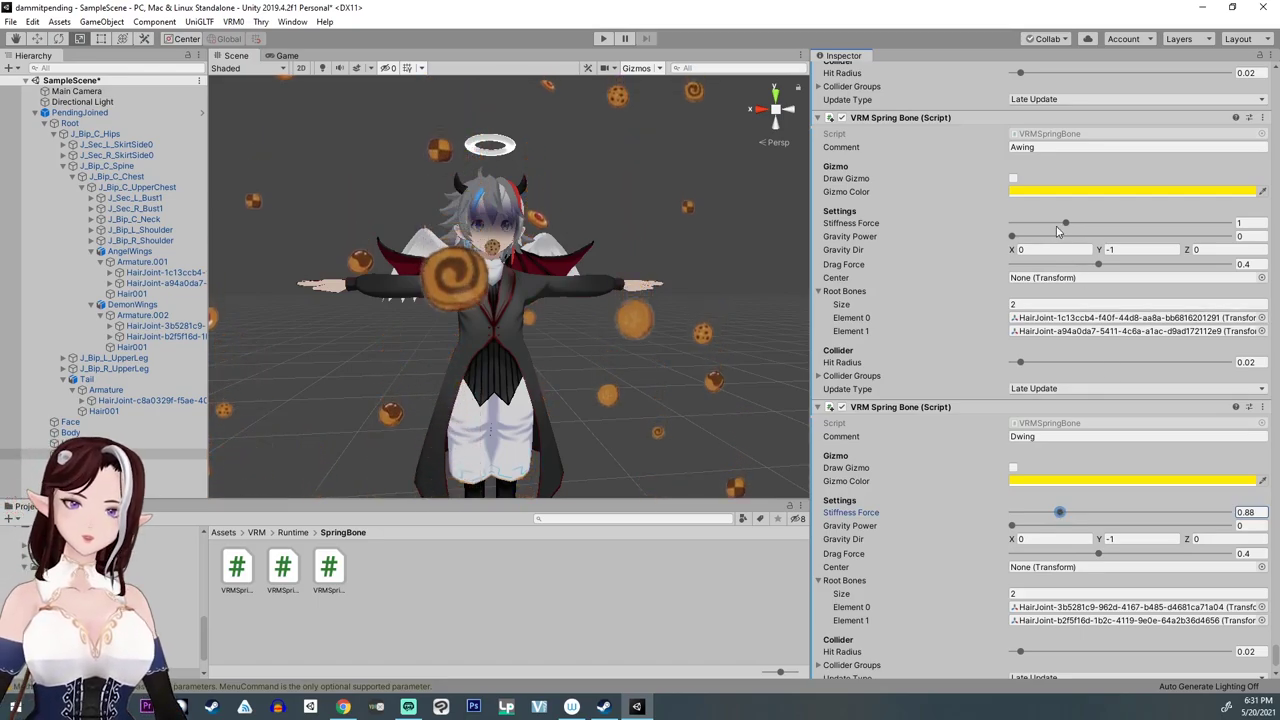
{"action": "scroll", "coordinate": [1046, 426], "scroll_direction": "down", "scroll_amount": 2}
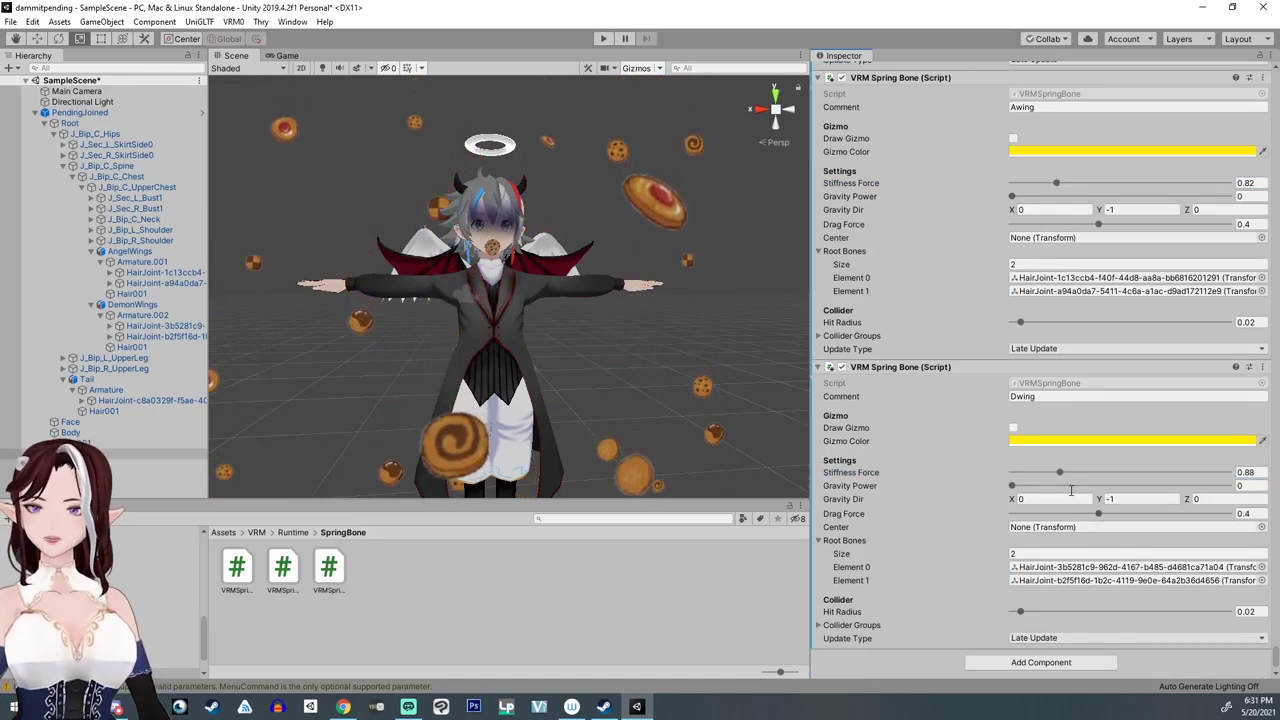
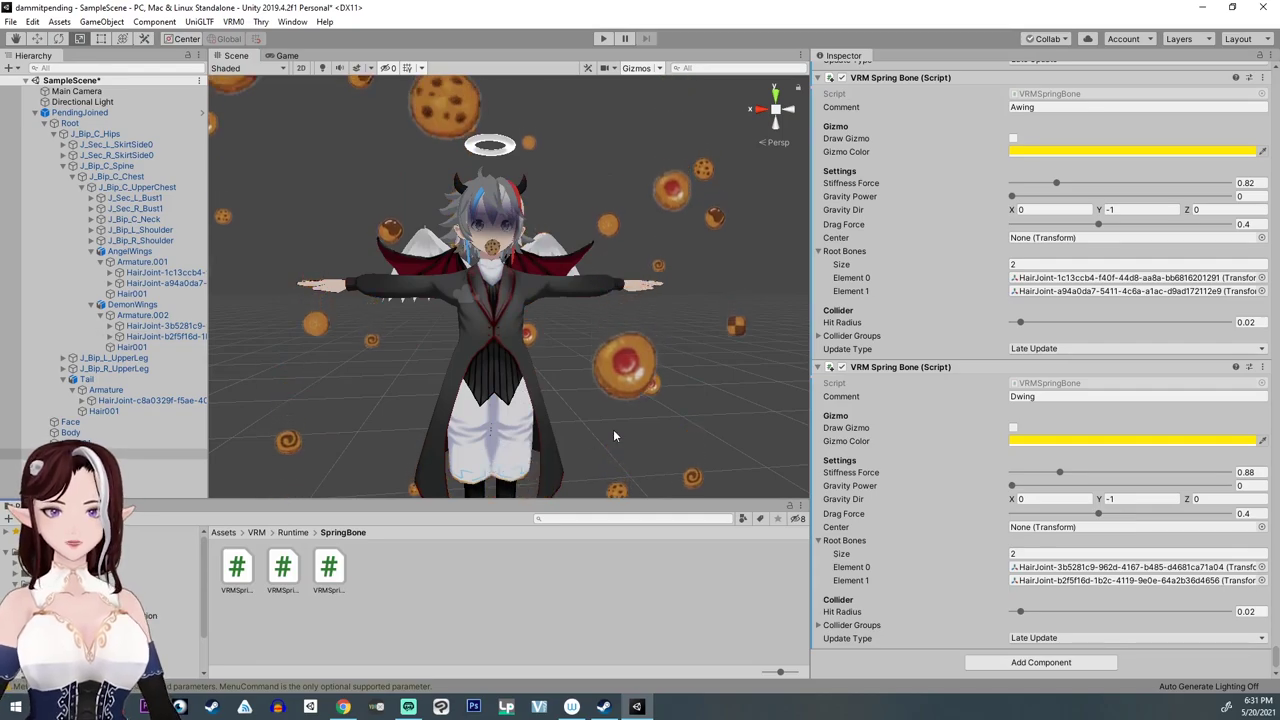
Step: Select the PendingJoined model and start the UniVRM-0.69.1 export for it
{"action": "middle_click_drag", "start_coordinate": [578, 437], "coordinate": [534, 466]}
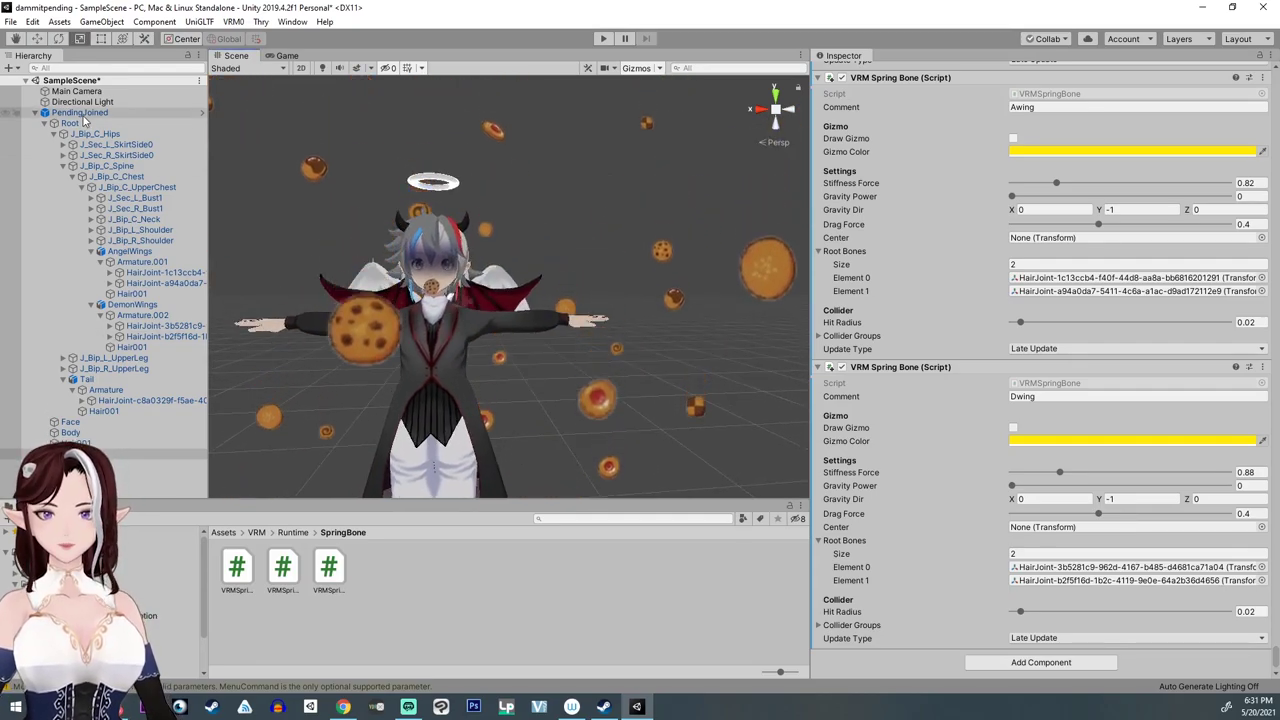
{"action": "left_click", "coordinate": [160, 111]}
{"action": "left_click", "coordinate": [236, 23]}
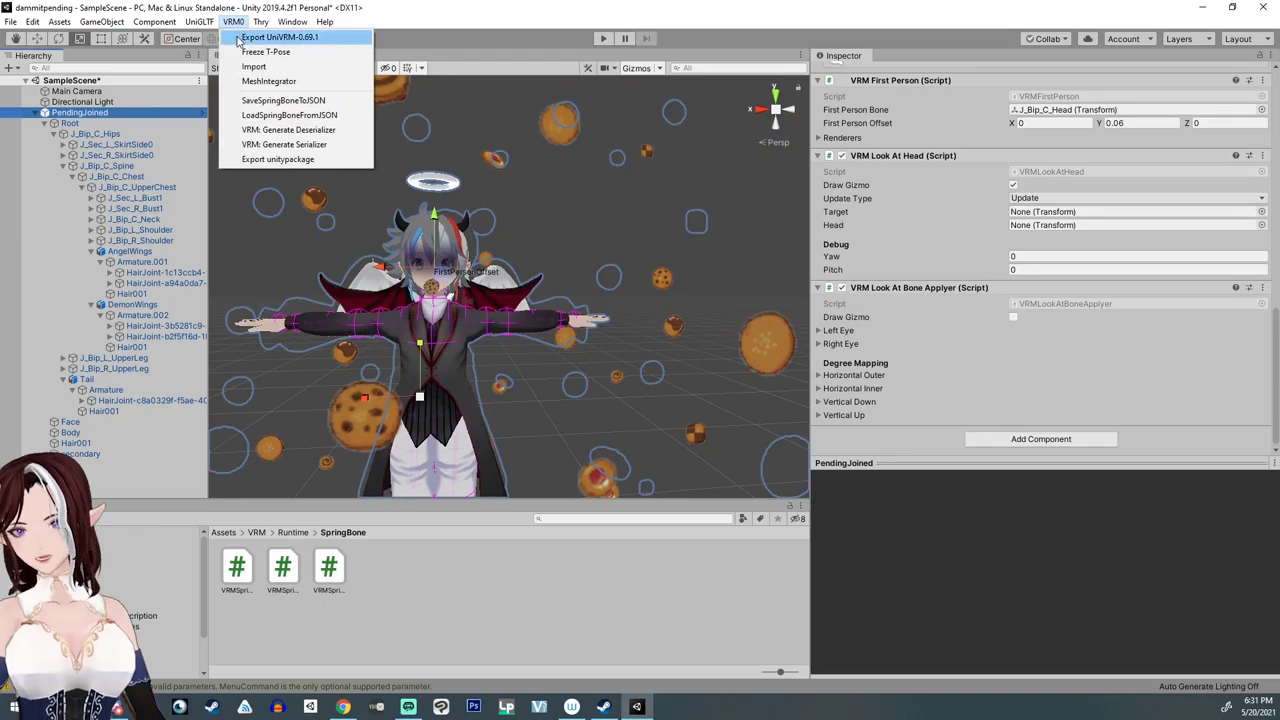
{"action": "left_click", "coordinate": [240, 38]}
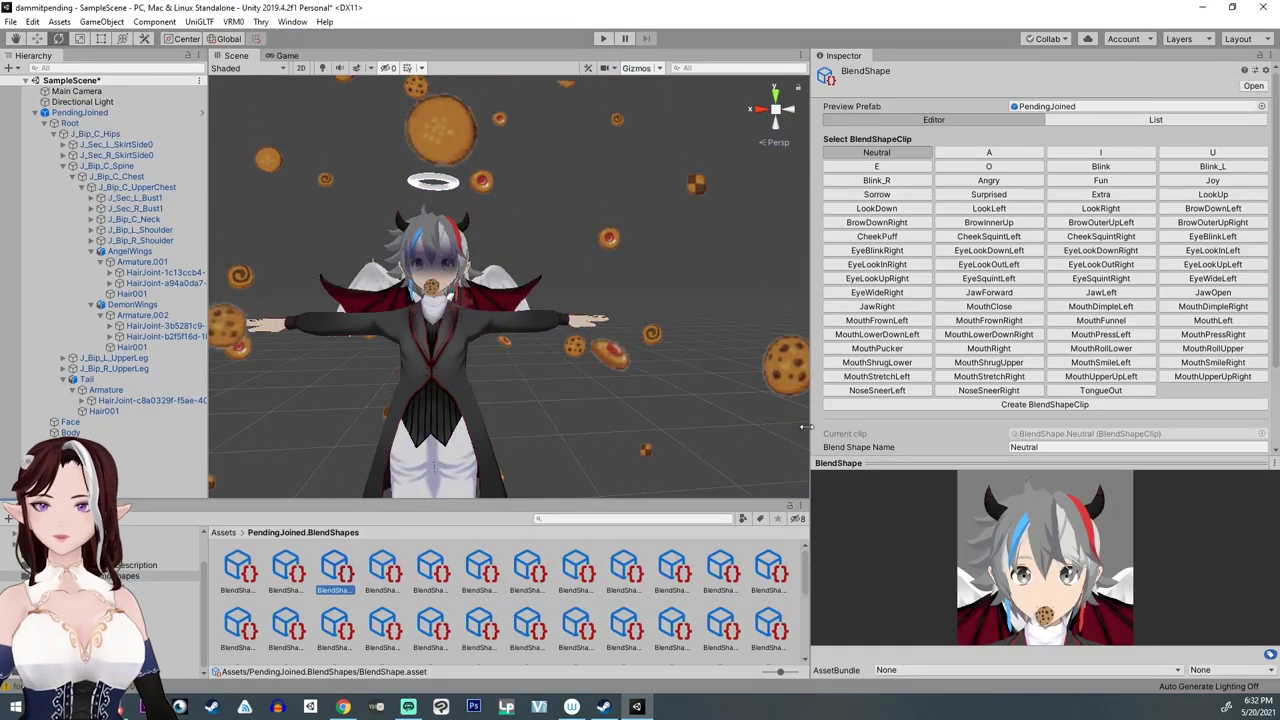
Step: Widen the Inspector and zoom in on the avatar's head and shoulders in the scene
{"action": "left_click_drag", "start_coordinate": [805, 427], "coordinate": [735, 421]}
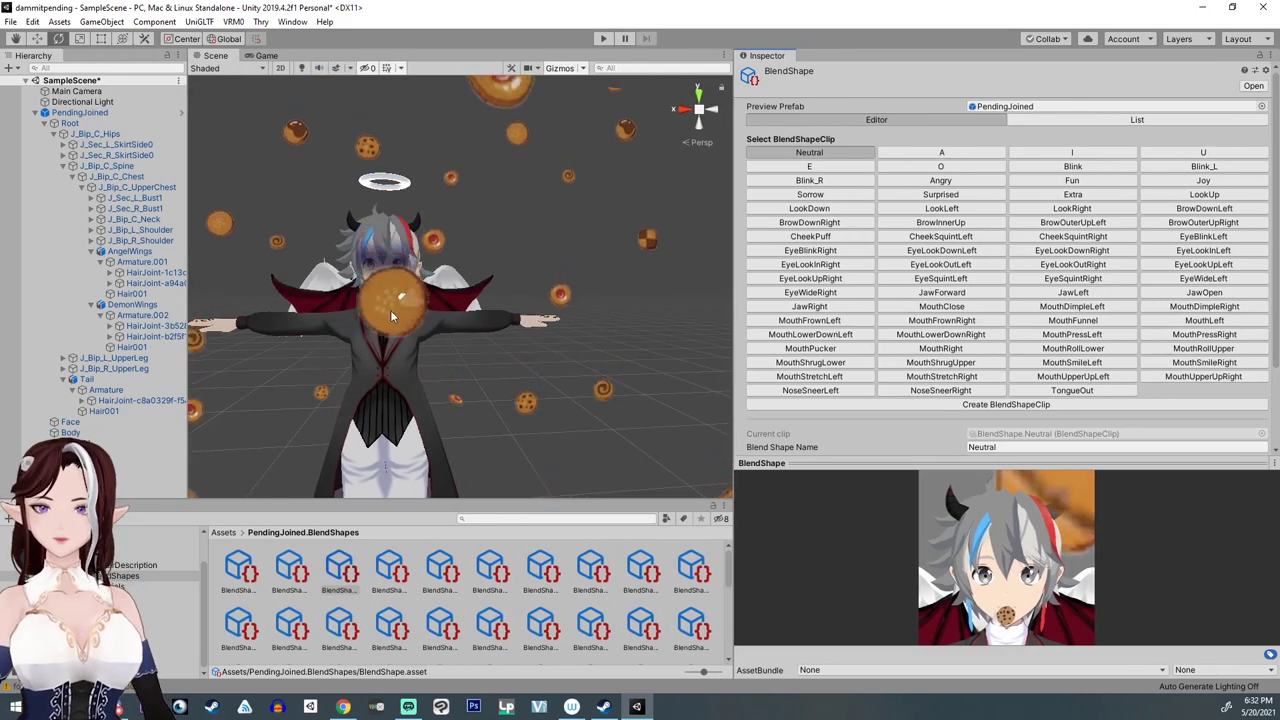
{"action": "scroll", "coordinate": [392, 316], "scroll_direction": "up", "scroll_amount": 5}
{"action": "middle_click_drag", "start_coordinate": [392, 316], "coordinate": [464, 334]}
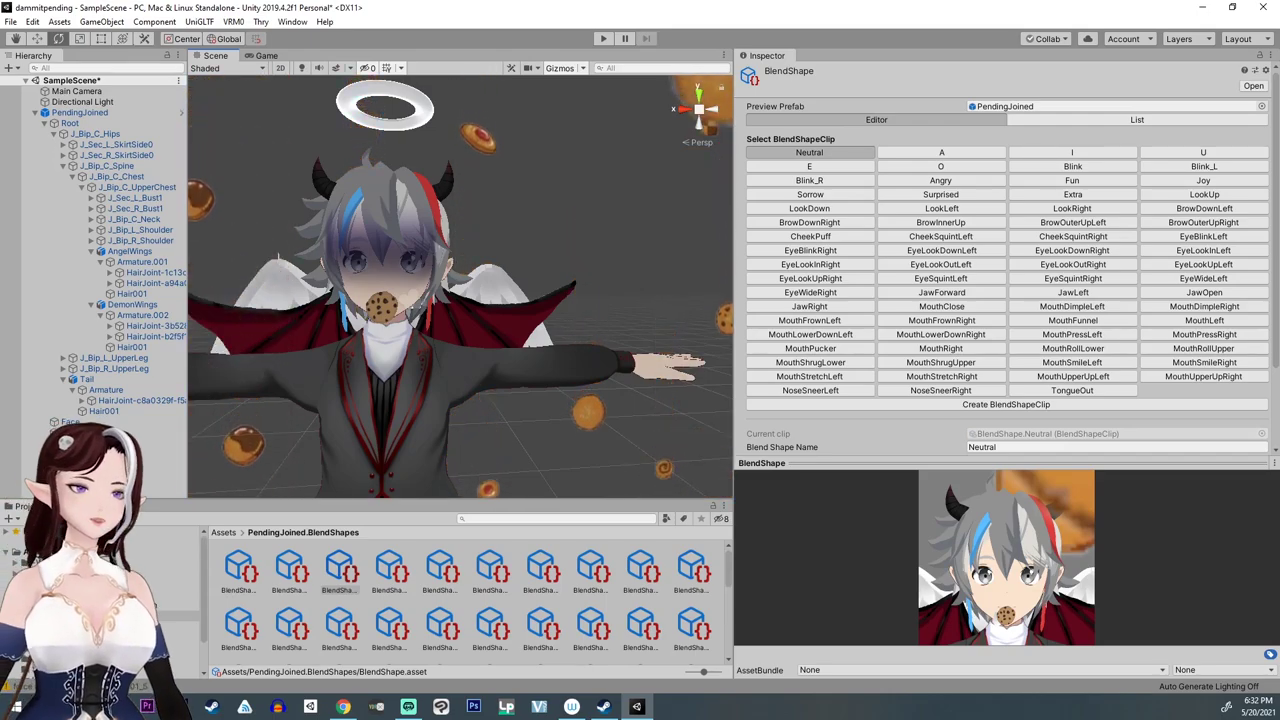
Step: Set the lit color alpha of the Drool material in FBX Mayhem's Materials folder to 0
{"action": "left_click", "coordinate": [60, 594]}
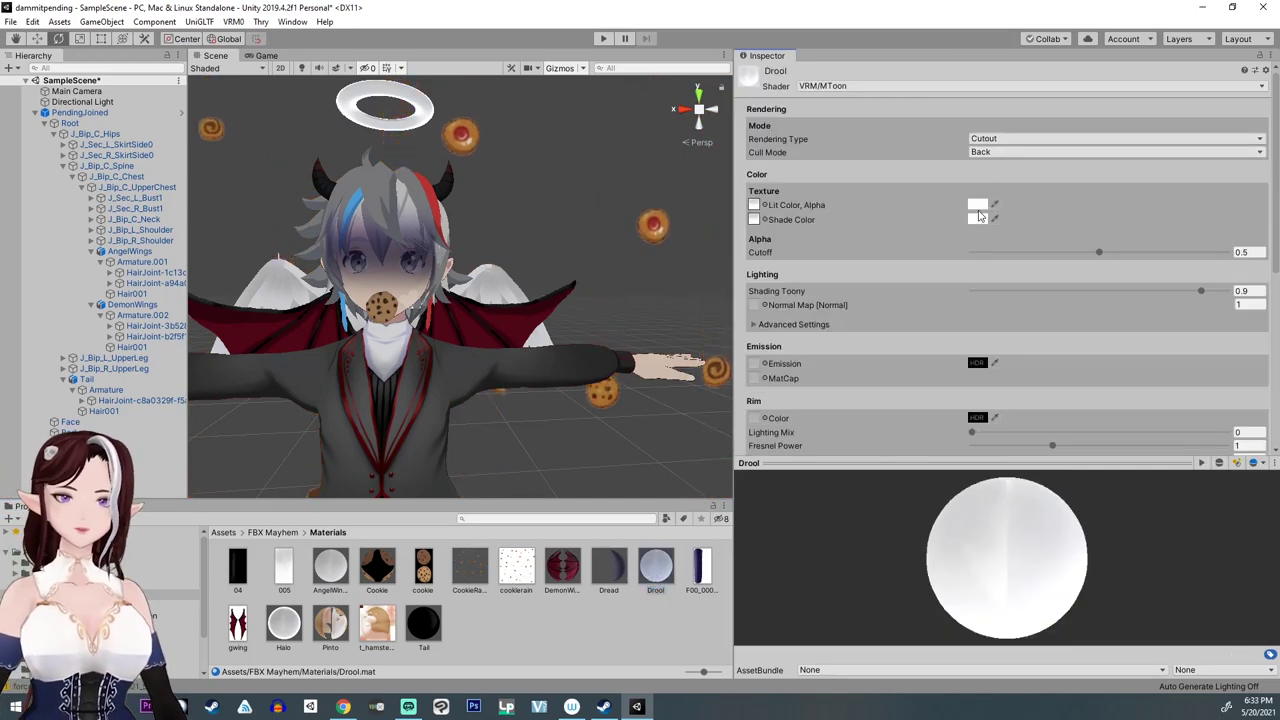
{"action": "left_click", "coordinate": [977, 204]}
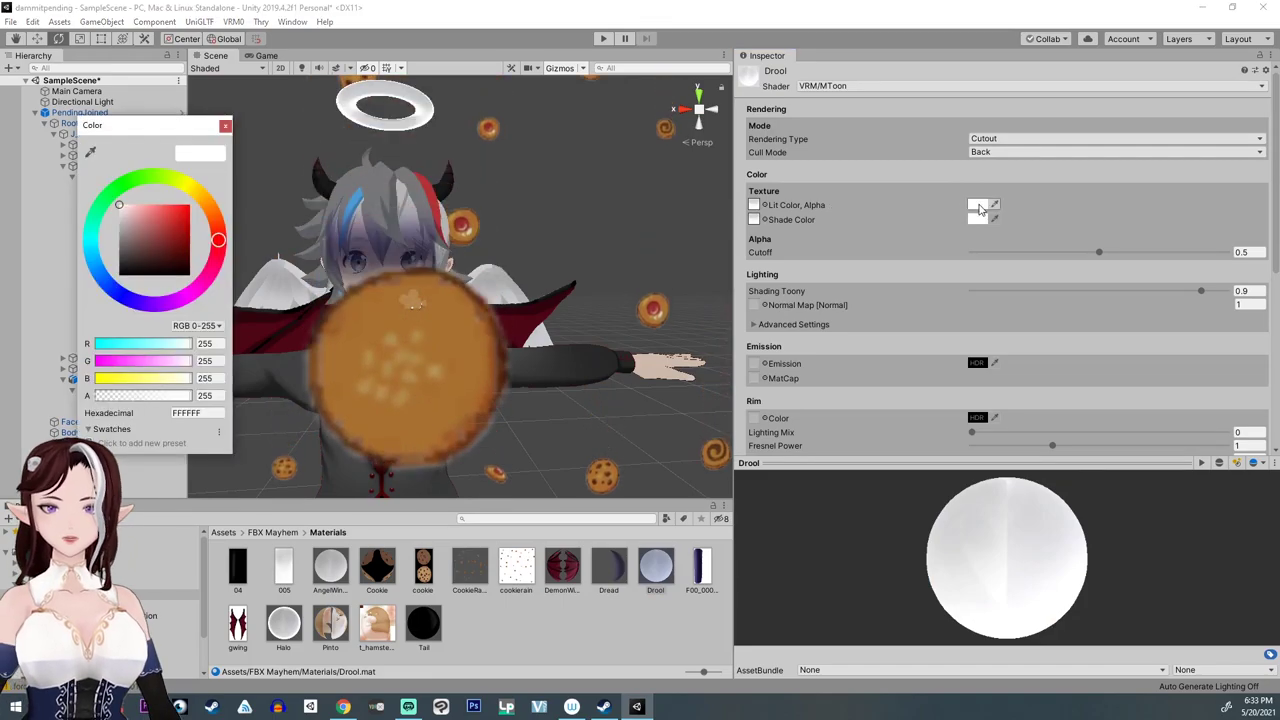
{"action": "left_click_drag", "start_coordinate": [166, 396], "coordinate": [29, 392]}
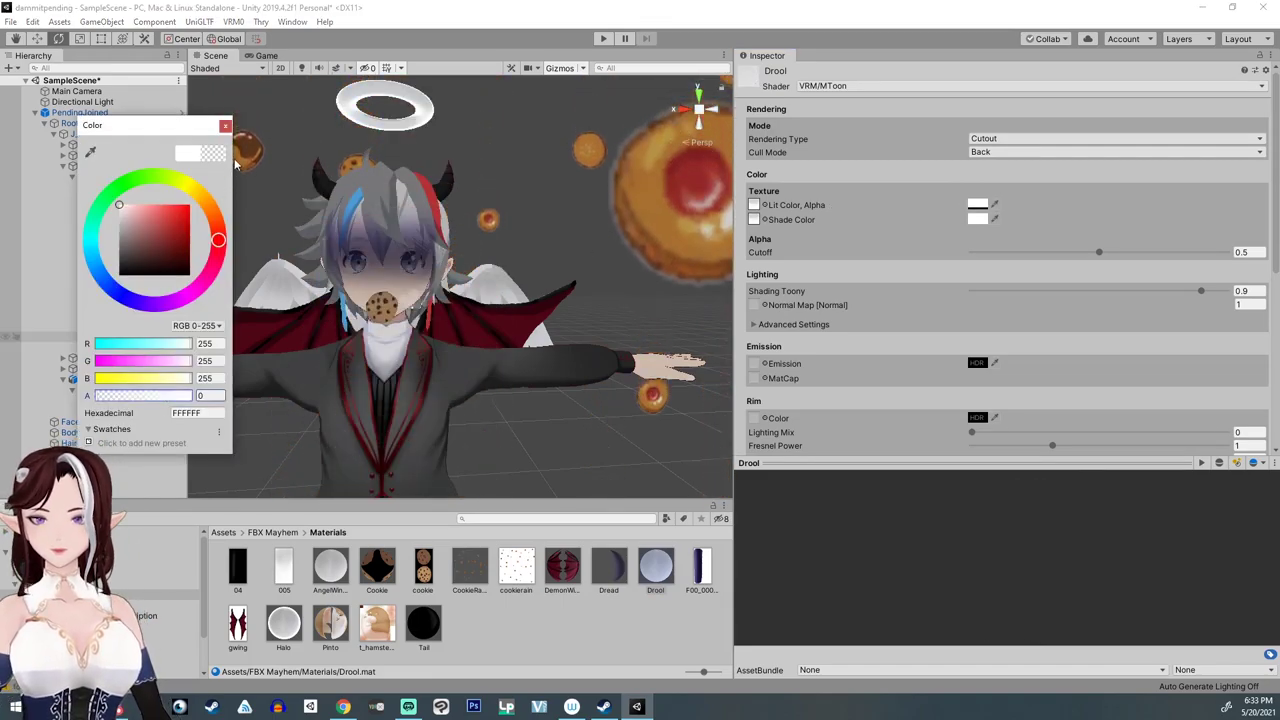
{"action": "left_click", "coordinate": [226, 127]}
Step: Make the Cookie material fully transparent by reducing its lit color alpha to 0
{"action": "left_click", "coordinate": [378, 570]}
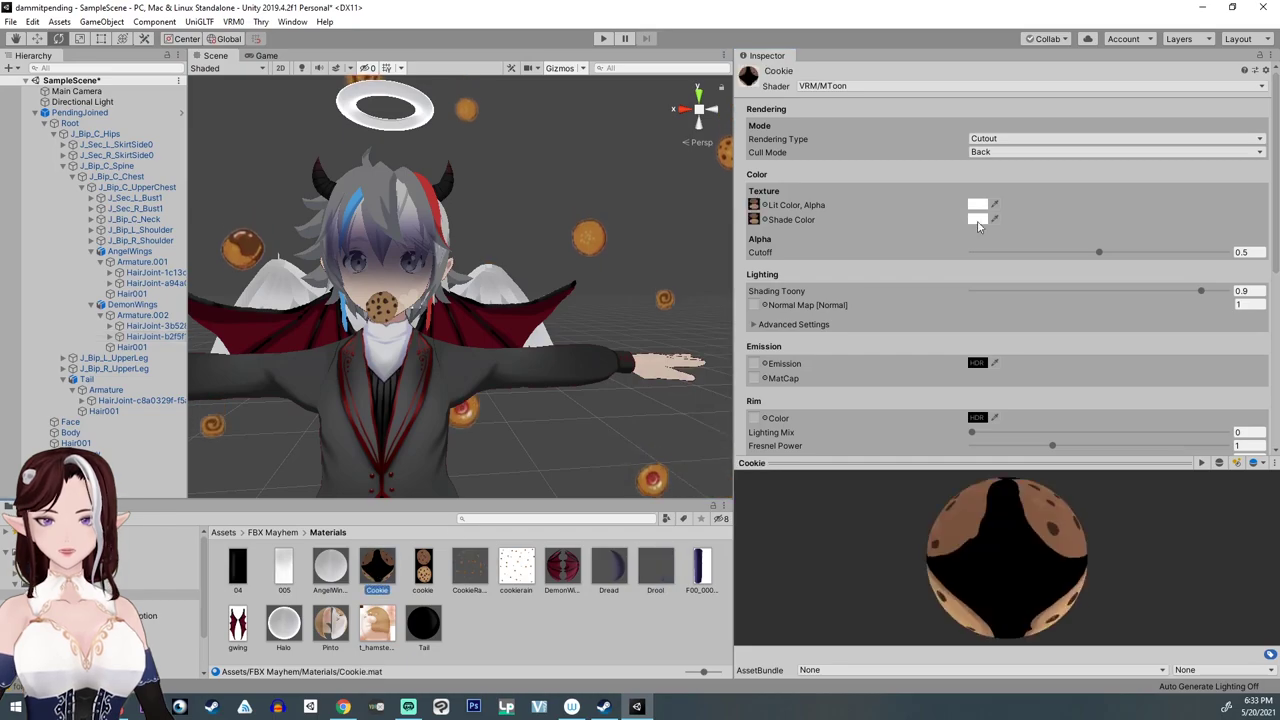
{"action": "left_click", "coordinate": [976, 206]}
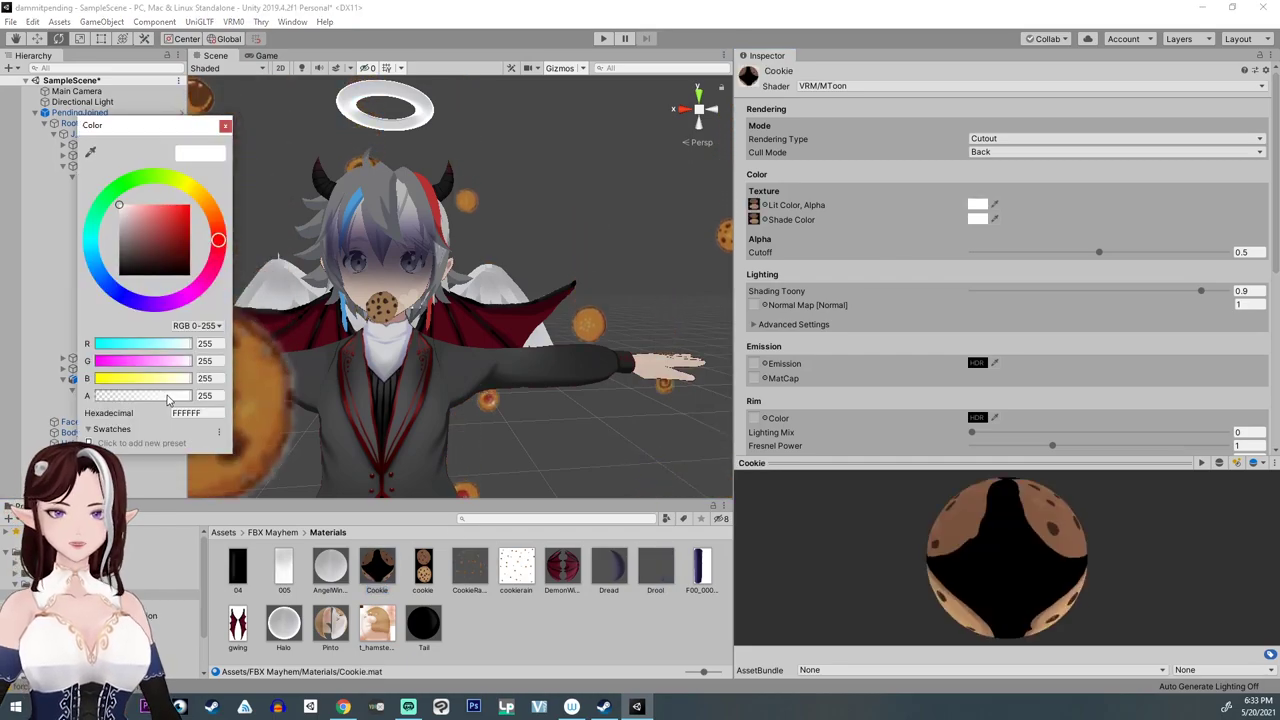
{"action": "left_click_drag", "start_coordinate": [188, 395], "coordinate": [5, 394]}
Step: Make the CookieRain material fully transparent by reducing its lit color alpha to 0
{"action": "left_click", "coordinate": [469, 567]}
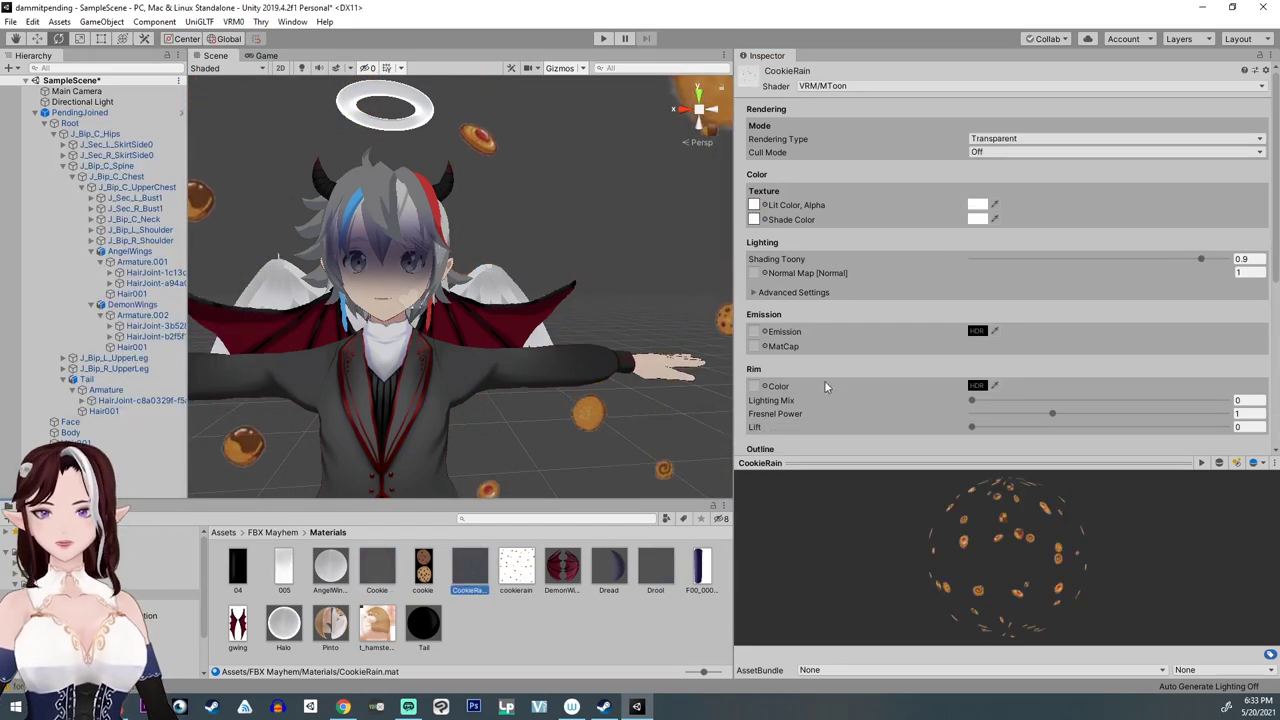
{"action": "left_click", "coordinate": [976, 206]}
{"action": "left_click_drag", "start_coordinate": [188, 395], "coordinate": [15, 392]}
Step: Hide the Dread material by lowering its lit color alpha to 0
{"action": "left_click", "coordinate": [609, 569]}
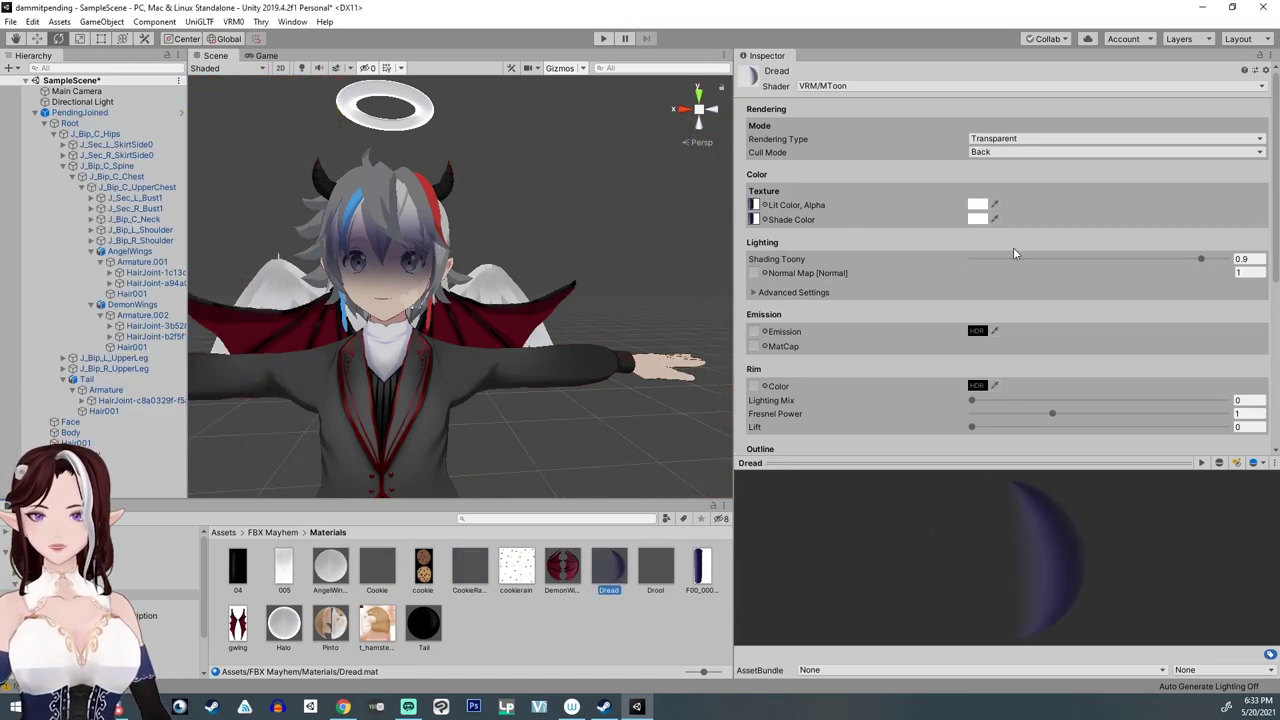
{"action": "left_click", "coordinate": [984, 206]}
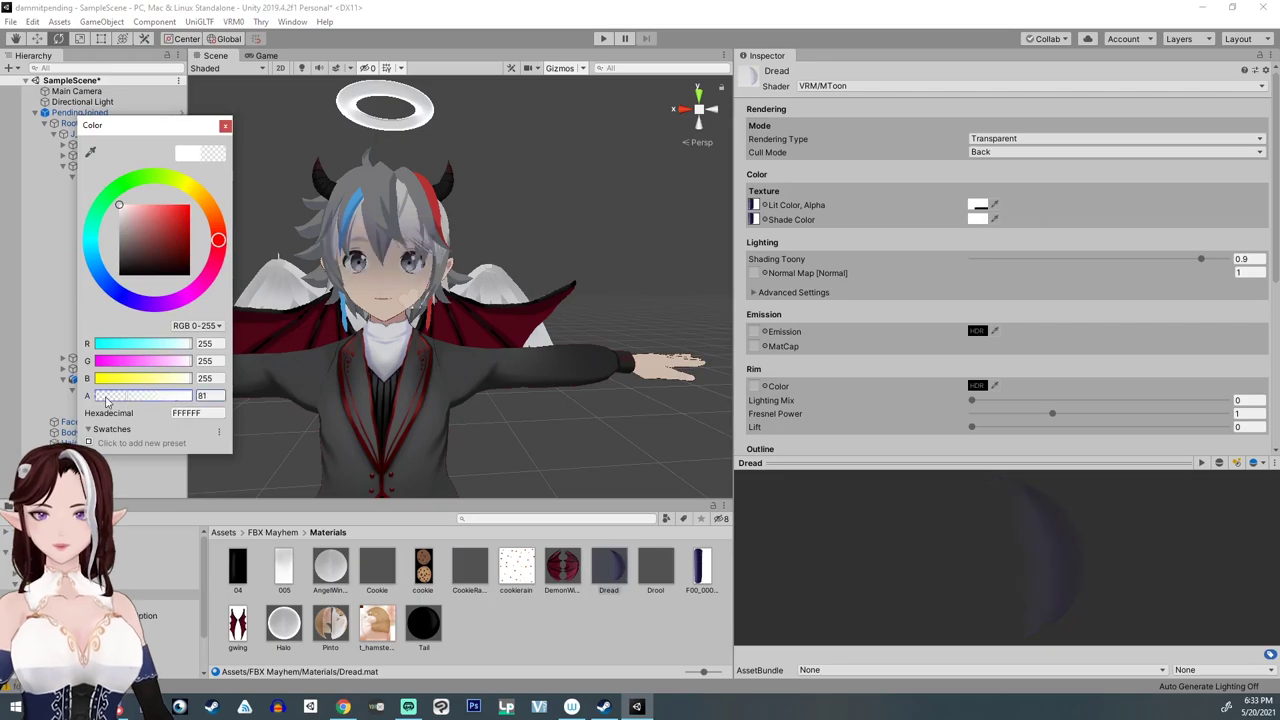
{"action": "left_click", "coordinate": [531, 646]}
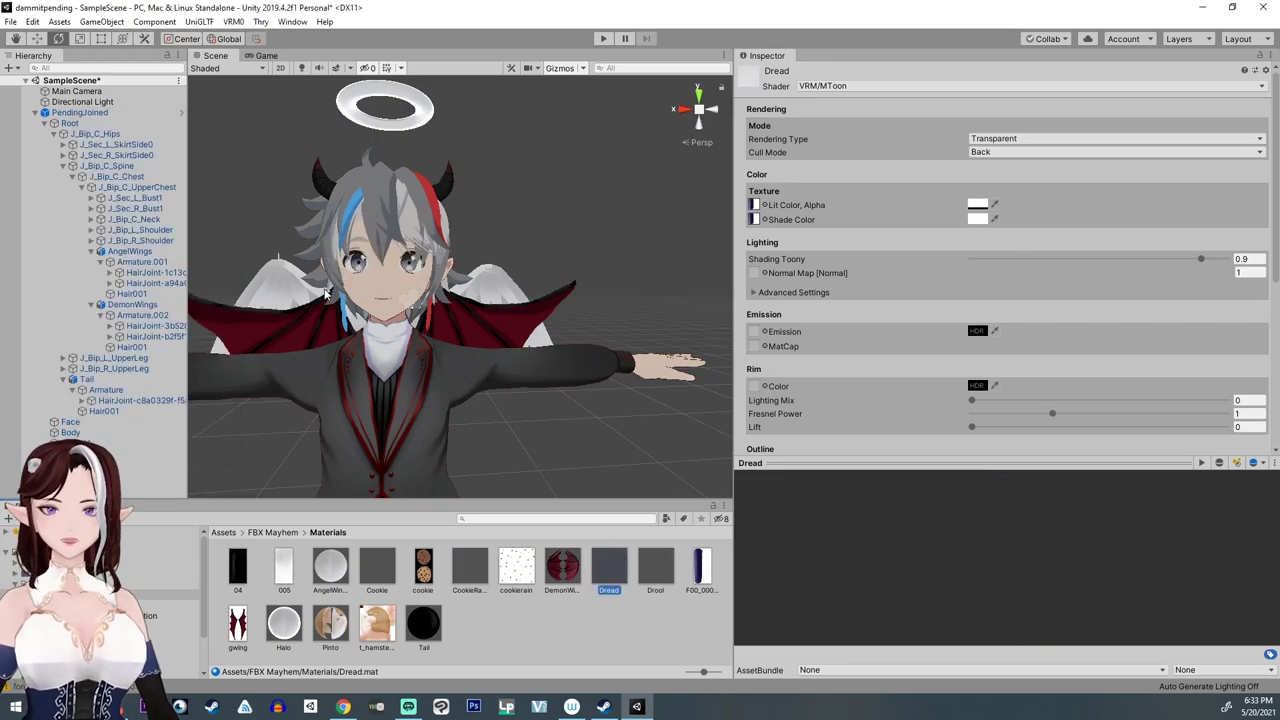
{"action": "middle_click_drag", "start_coordinate": [331, 381], "coordinate": [564, 340]}
{"action": "scroll", "coordinate": [501, 444], "scroll_direction": "up", "scroll_amount": 4}
{"action": "scroll", "coordinate": [501, 444], "scroll_direction": "down", "scroll_amount": 2}
{"action": "scroll", "coordinate": [470, 320], "scroll_direction": "down", "scroll_amount": 8}
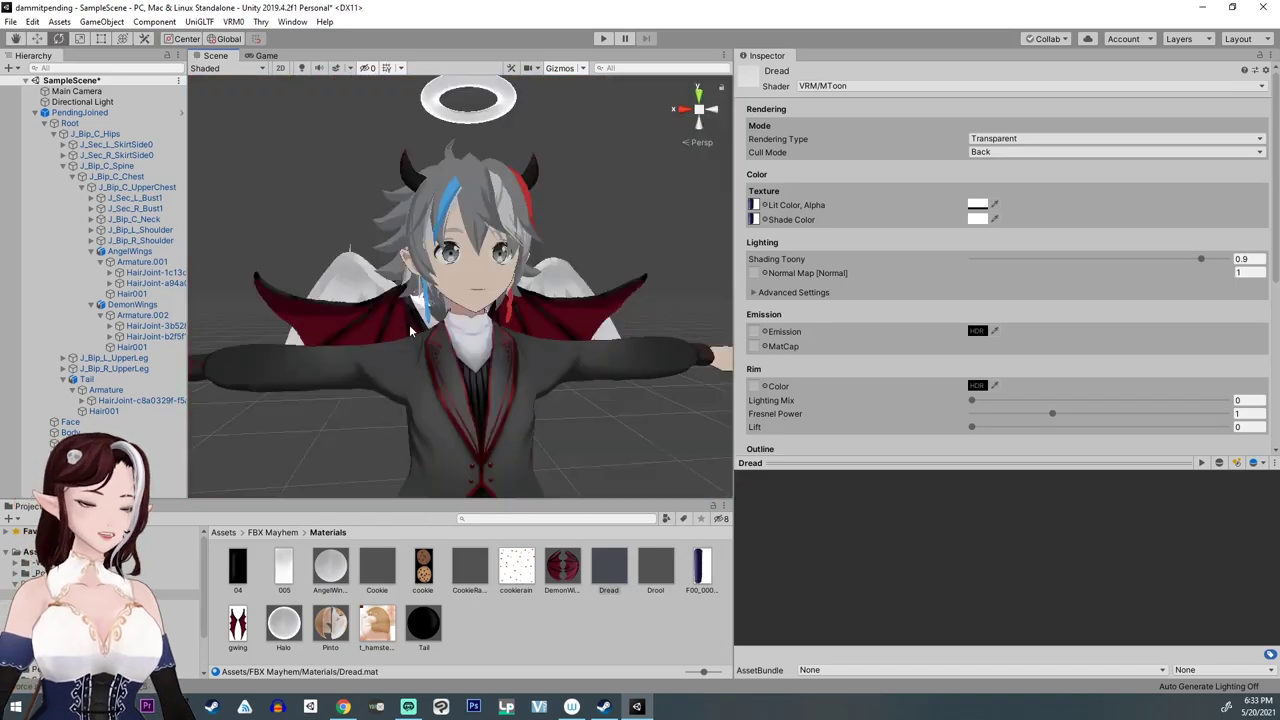
{"action": "scroll", "coordinate": [513, 383], "scroll_direction": "up", "scroll_amount": 8}
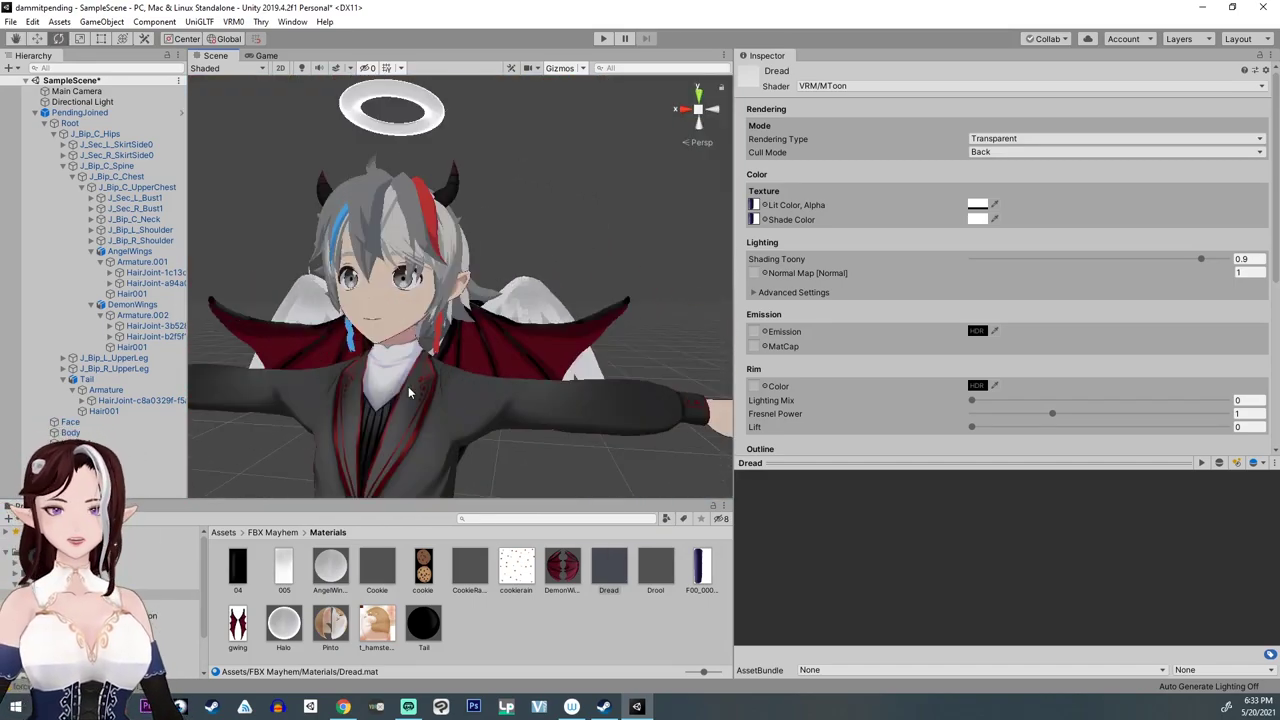
{"action": "mouse_move", "coordinate": [449, 371]}
{"action": "middle_mouse_down"}
{"action": "mouse_move", "coordinate": [509, 371]}
{"action": "mouse_move", "coordinate": [447, 389]}
{"action": "middle_mouse_up"}
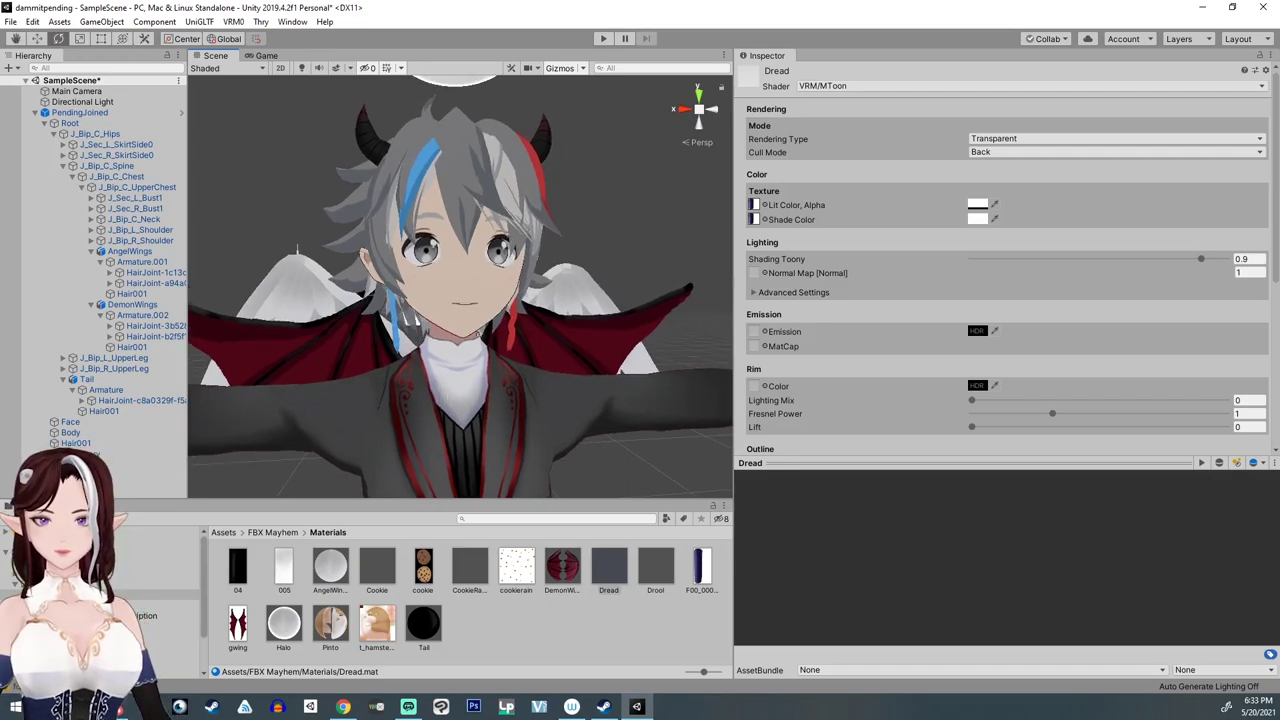
Step: Open the BlendShape asset from PendingJoined.BlendShapes, widen the Inspector and convert the avatar preview to a floating window showing the wings
{"action": "left_click", "coordinate": [170, 626]}
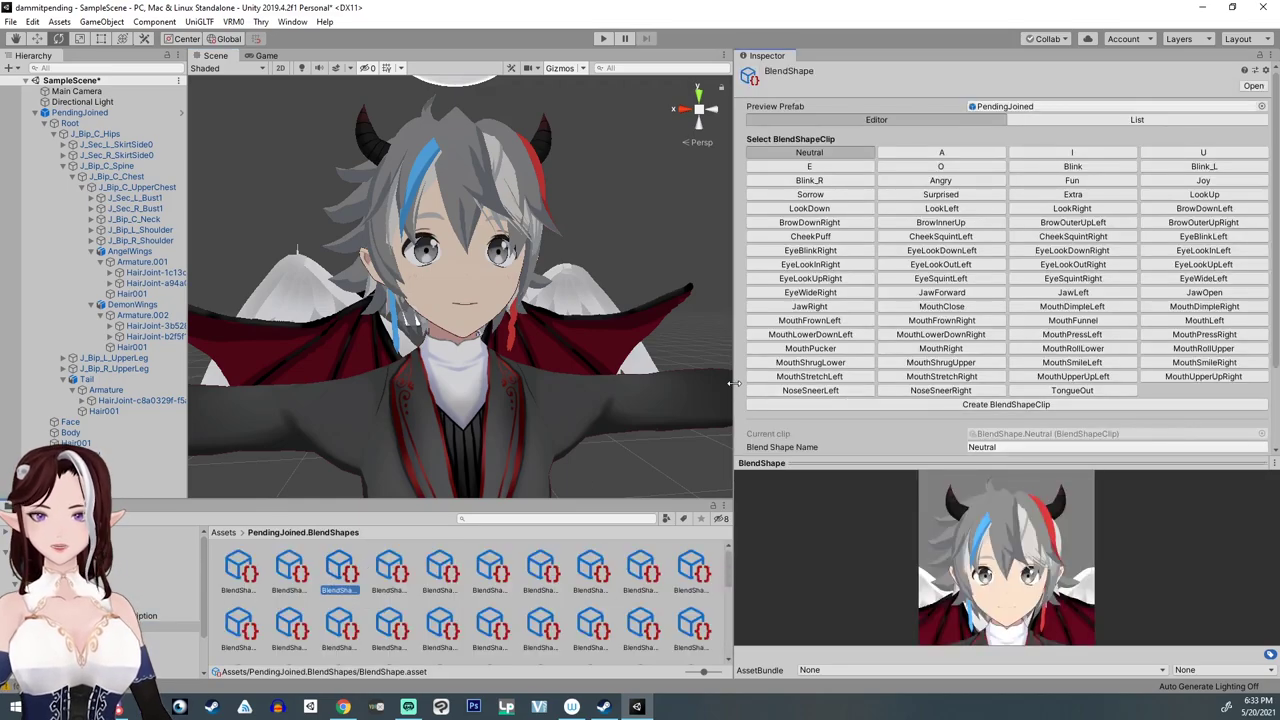
{"action": "left_click_drag", "start_coordinate": [734, 383], "coordinate": [546, 383]}
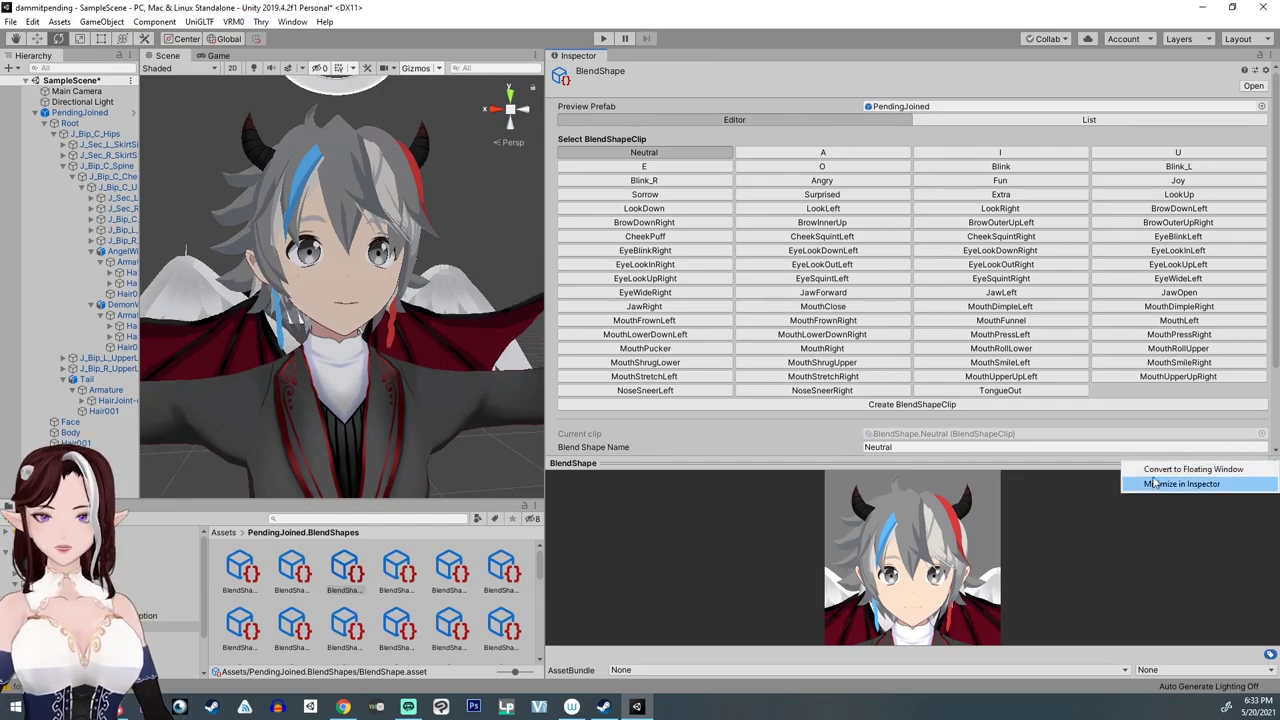
{"action": "left_click", "coordinate": [1140, 469]}
{"action": "left_click_drag", "start_coordinate": [432, 354], "coordinate": [478, 350]}
{"action": "scroll", "coordinate": [347, 442], "scroll_direction": "down", "scroll_amount": 5}
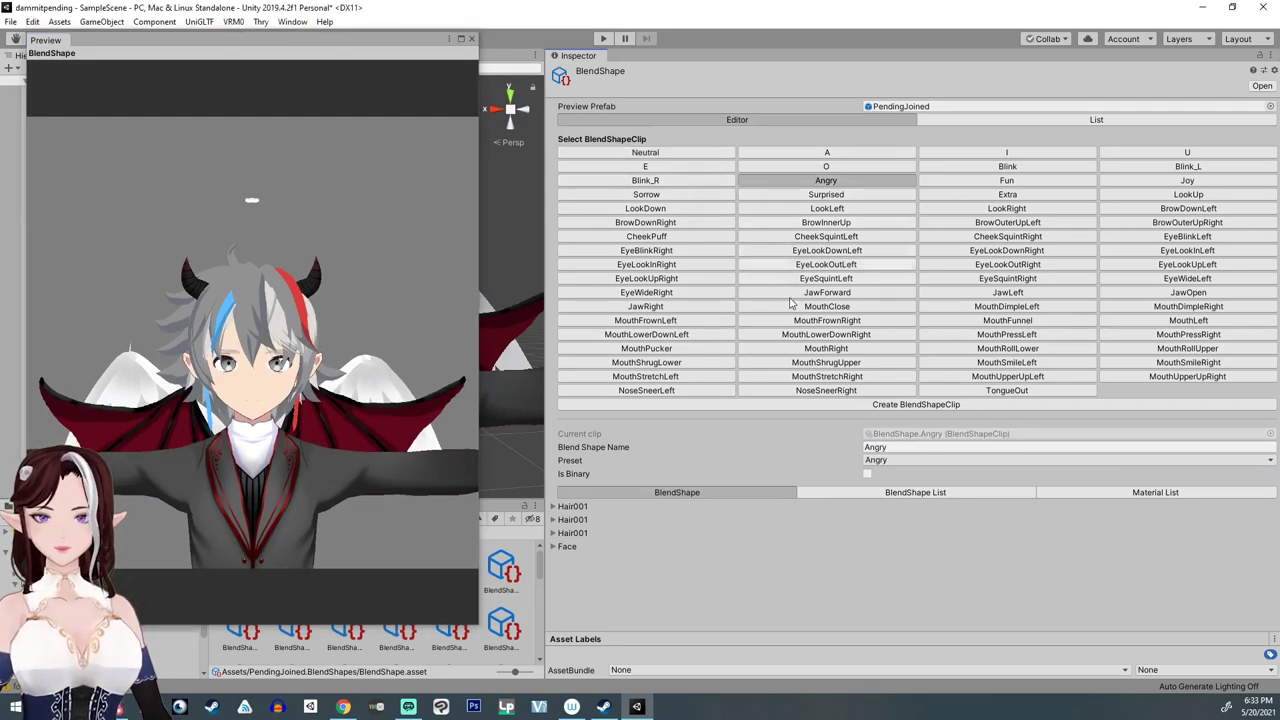
Step: In the Angry blend shape clip, set DWings_Down, AWings_Out and Tail_Down to 100
{"action": "left_click", "coordinate": [1133, 494]}
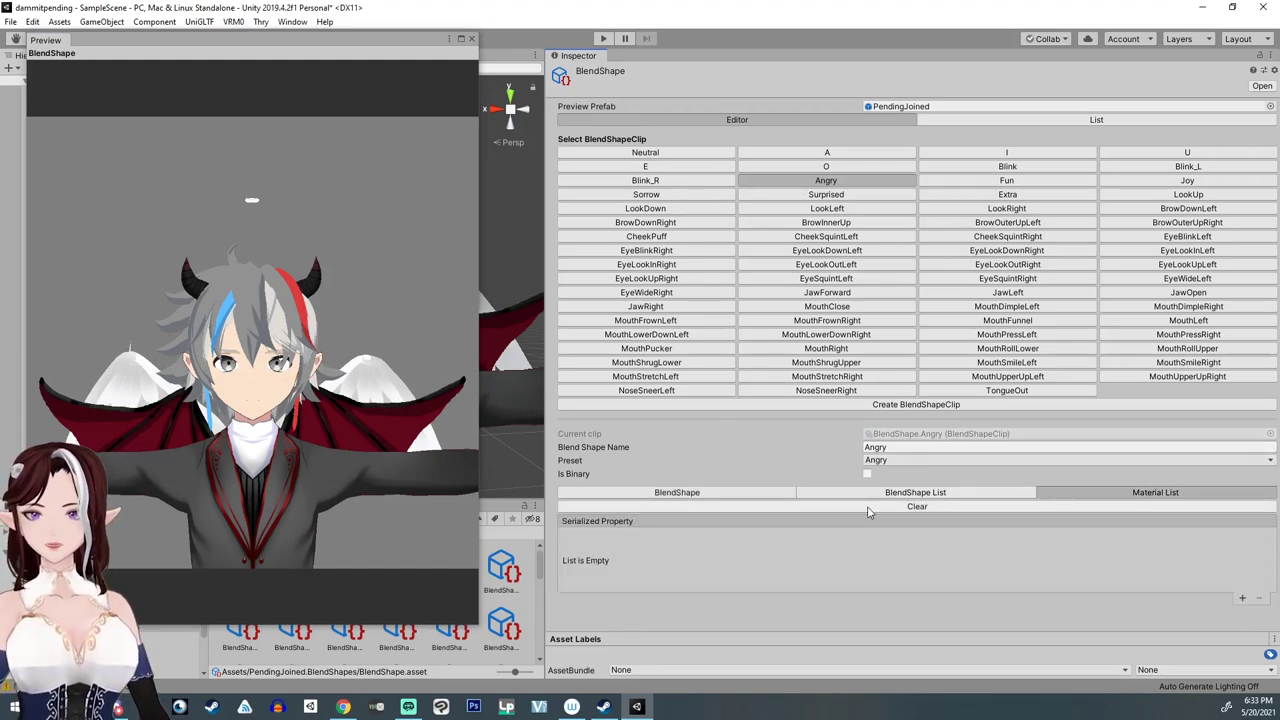
{"action": "left_click", "coordinate": [664, 492]}
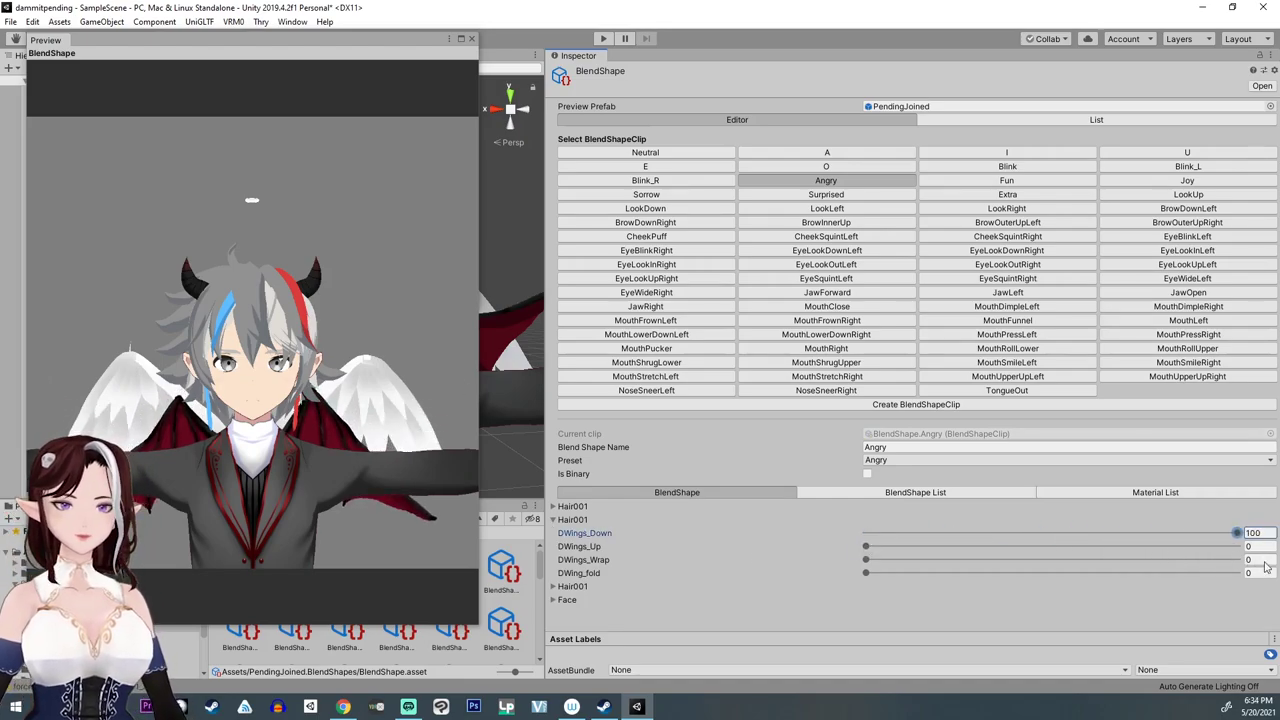
{"action": "left_click", "coordinate": [553, 507]}
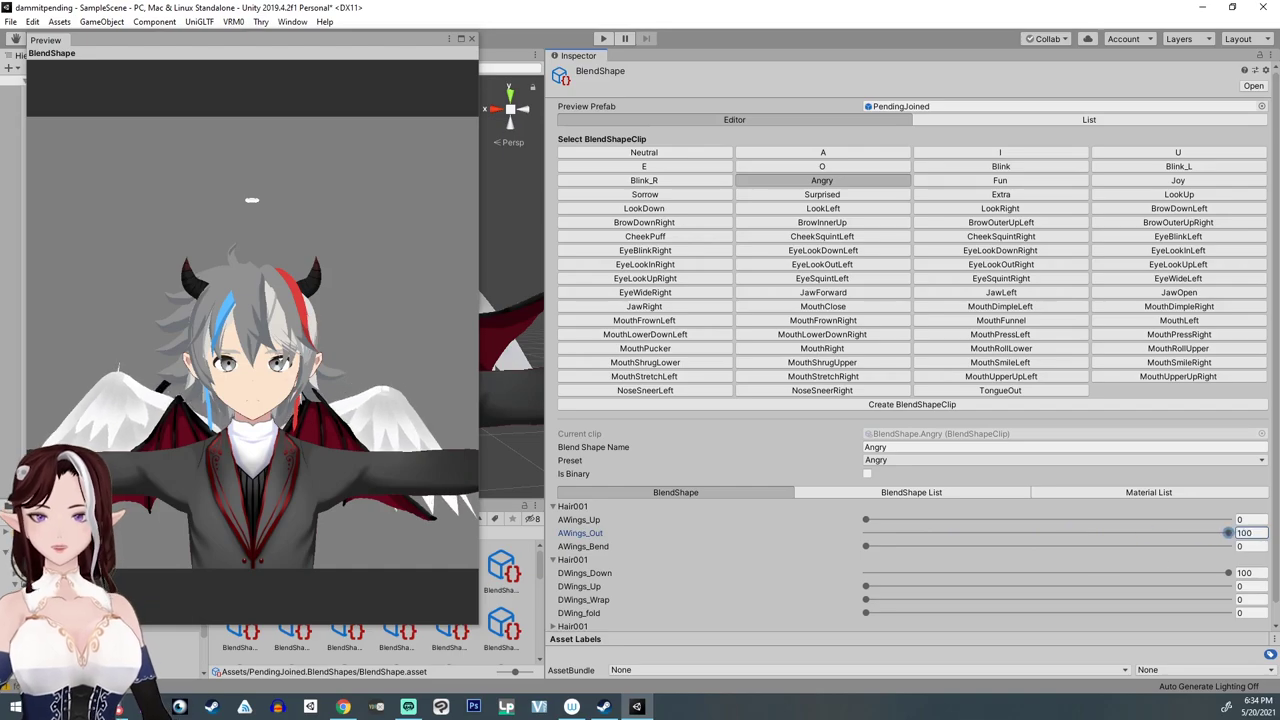
{"action": "scroll", "coordinate": [601, 612], "scroll_direction": "down", "scroll_amount": 1}
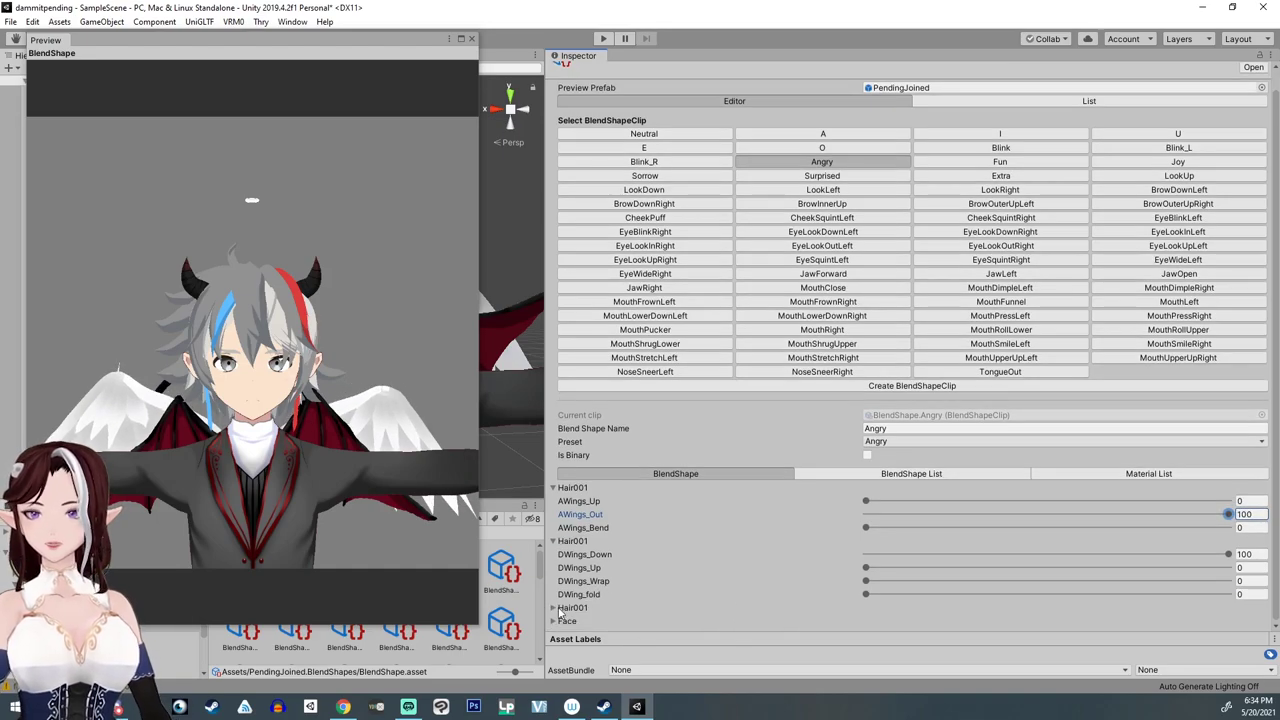
{"action": "left_click", "coordinate": [553, 608]}
{"action": "scroll", "coordinate": [806, 585], "scroll_direction": "down", "scroll_amount": 2}
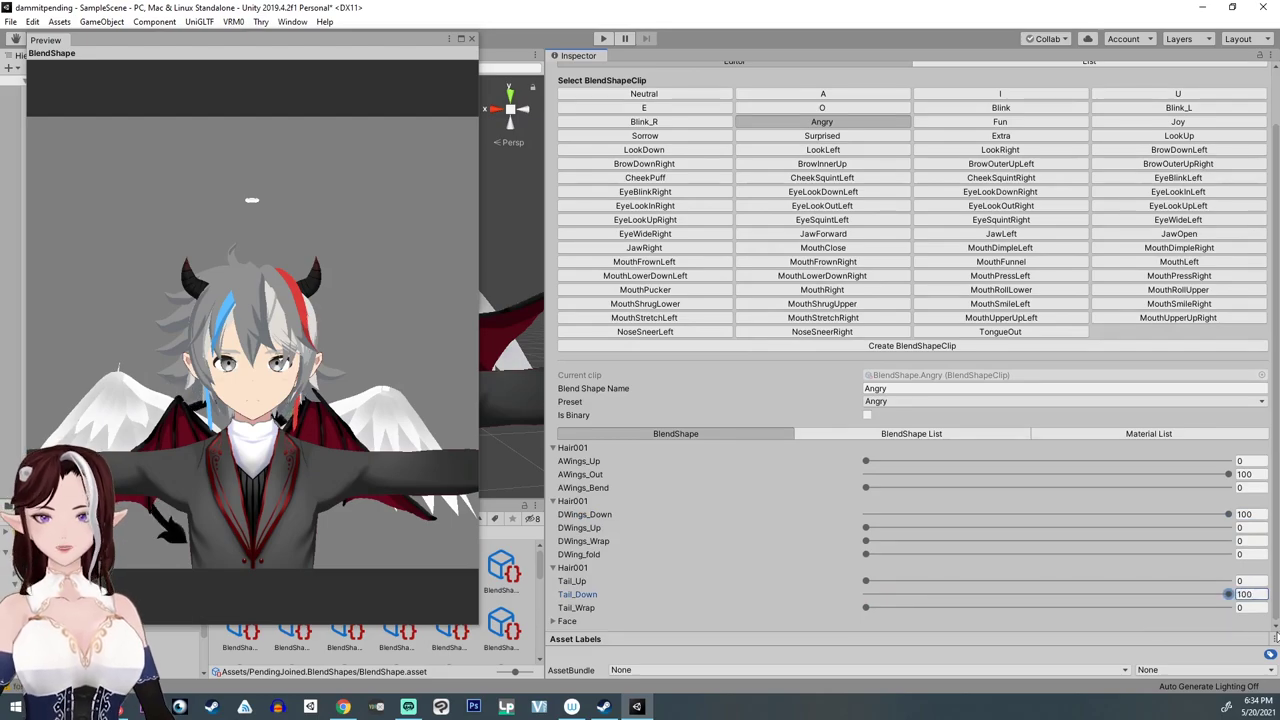
Step: In the Fun blend shape clip, set AWings_Up to 17.2 and DWings_Up to 23.9
{"action": "left_click", "coordinate": [1051, 126]}
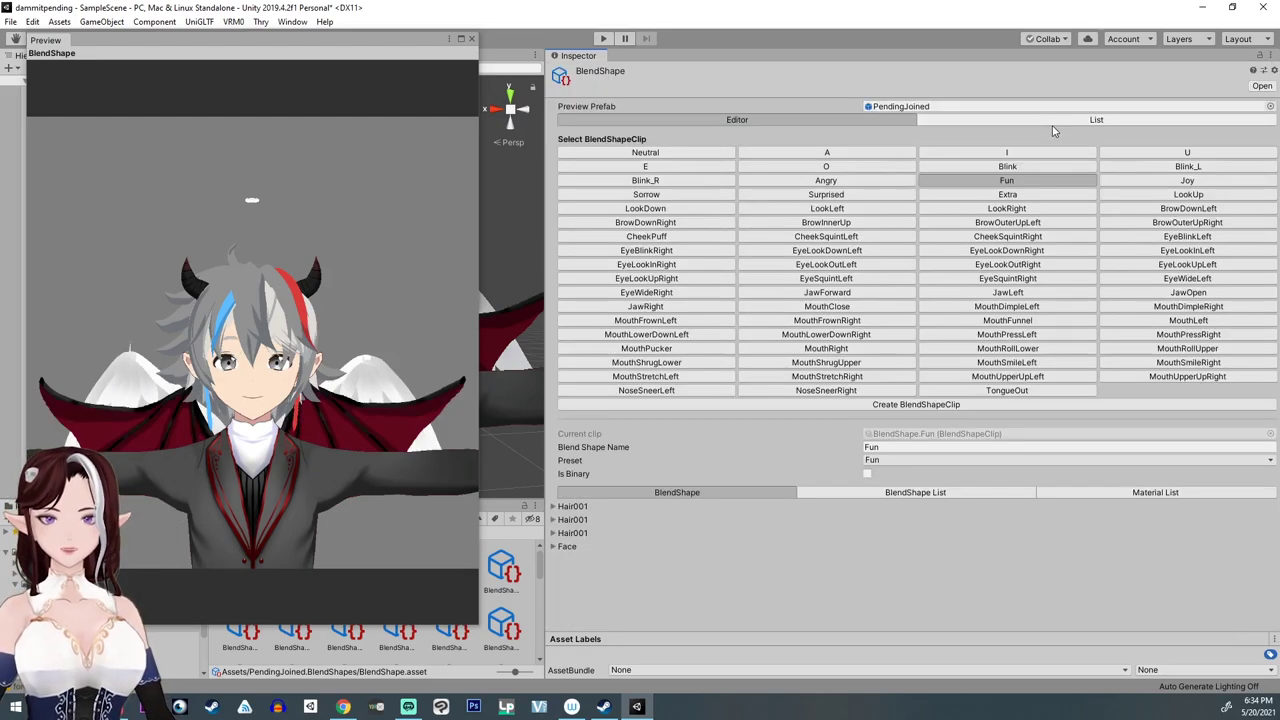
{"action": "left_click", "coordinate": [554, 507]}
{"action": "left_click_drag", "start_coordinate": [867, 520], "coordinate": [930, 520]}
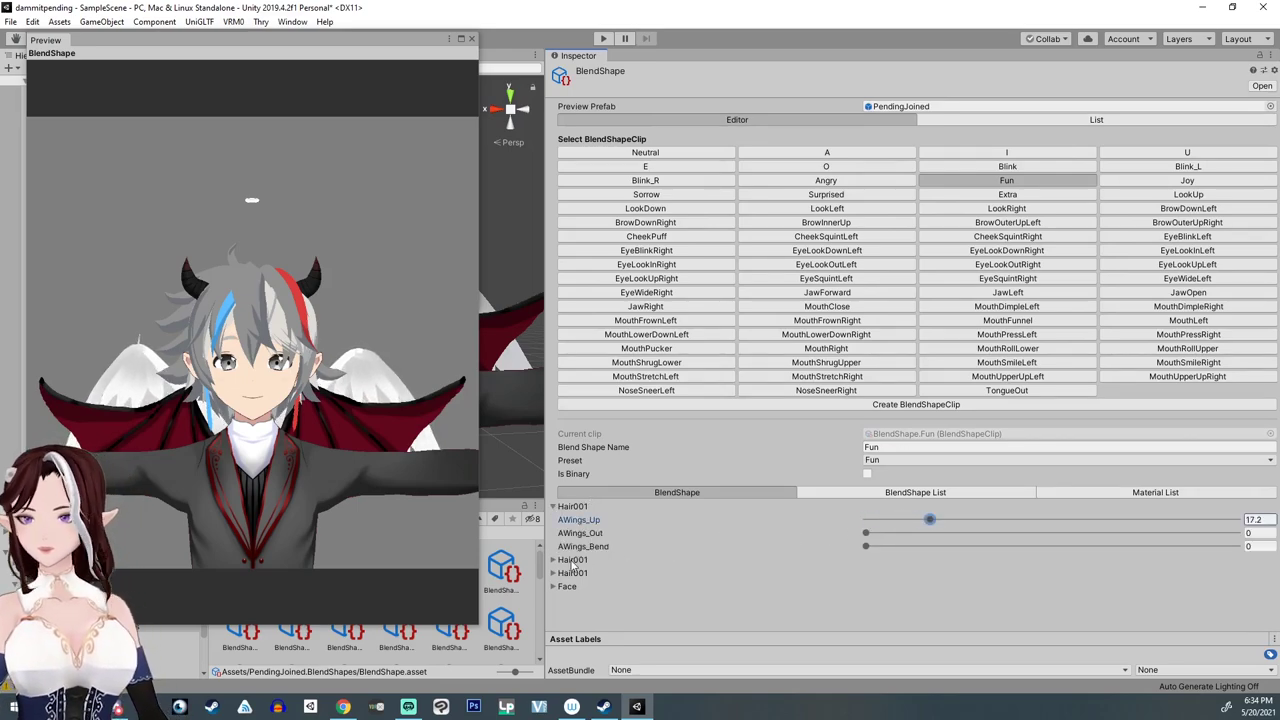
{"action": "left_click", "coordinate": [552, 560]}
{"action": "left_click_drag", "start_coordinate": [866, 586], "coordinate": [958, 582]}
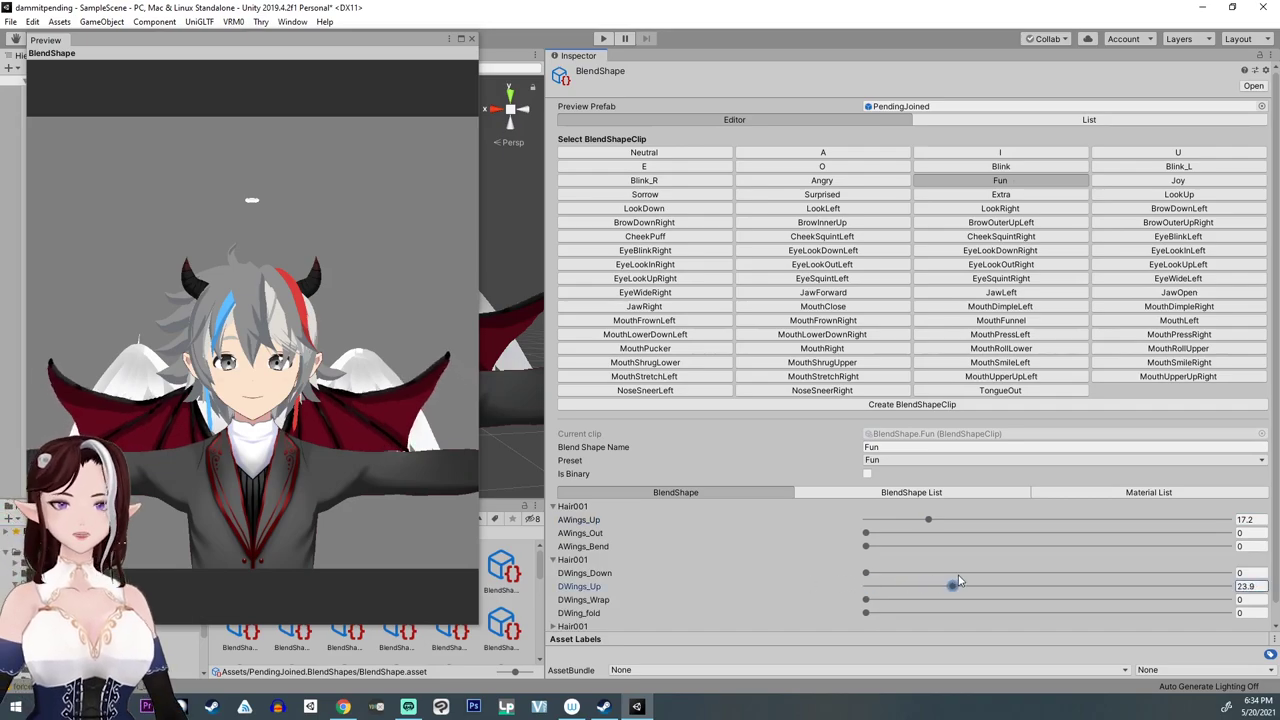
Step: Increase the Tail_Down value in the Dread blend shape clip
{"action": "left_click", "coordinate": [1000, 194]}
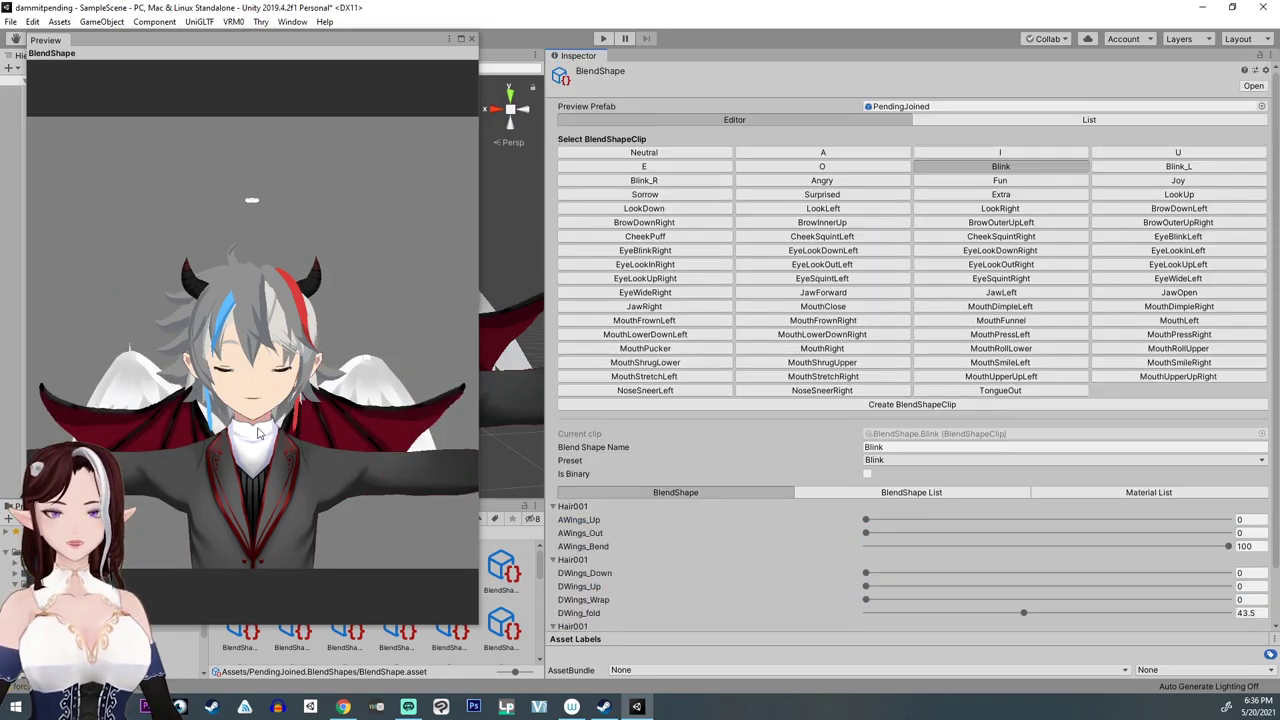
{"action": "scroll", "coordinate": [910, 450], "scroll_direction": "down", "scroll_amount": 10}
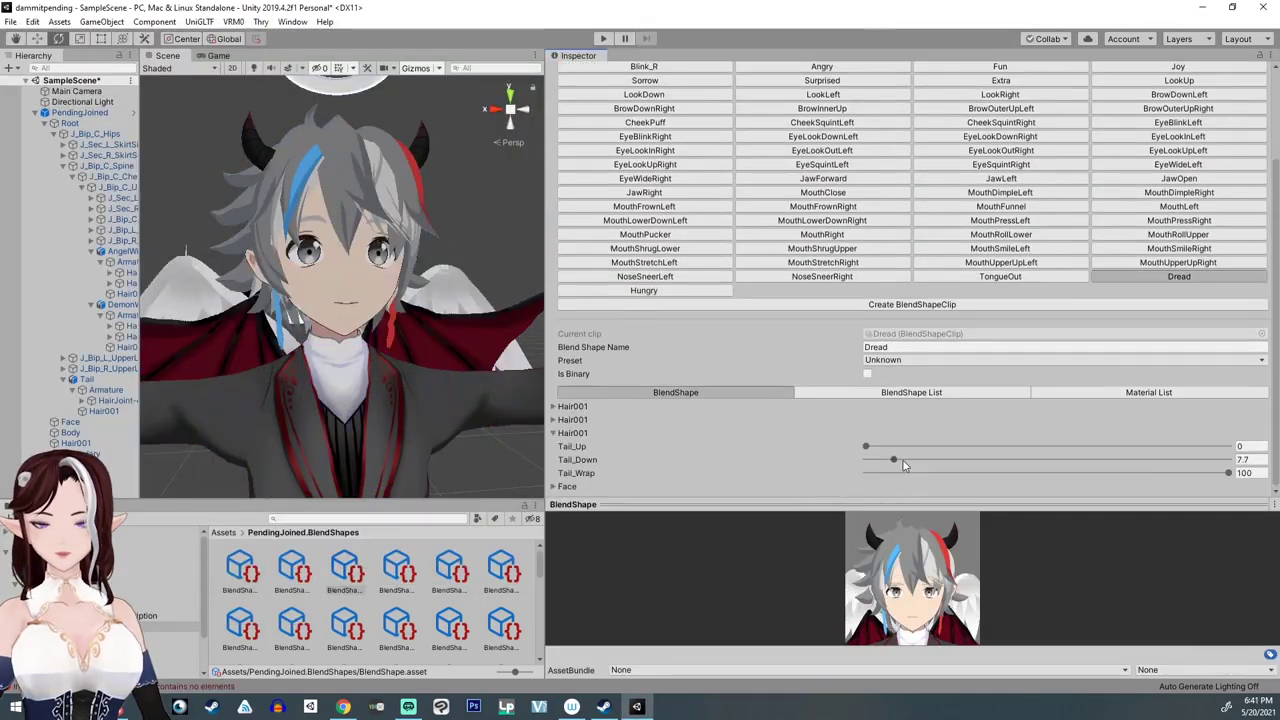
{"action": "left_click_drag", "start_coordinate": [980, 460], "coordinate": [1025, 462]}
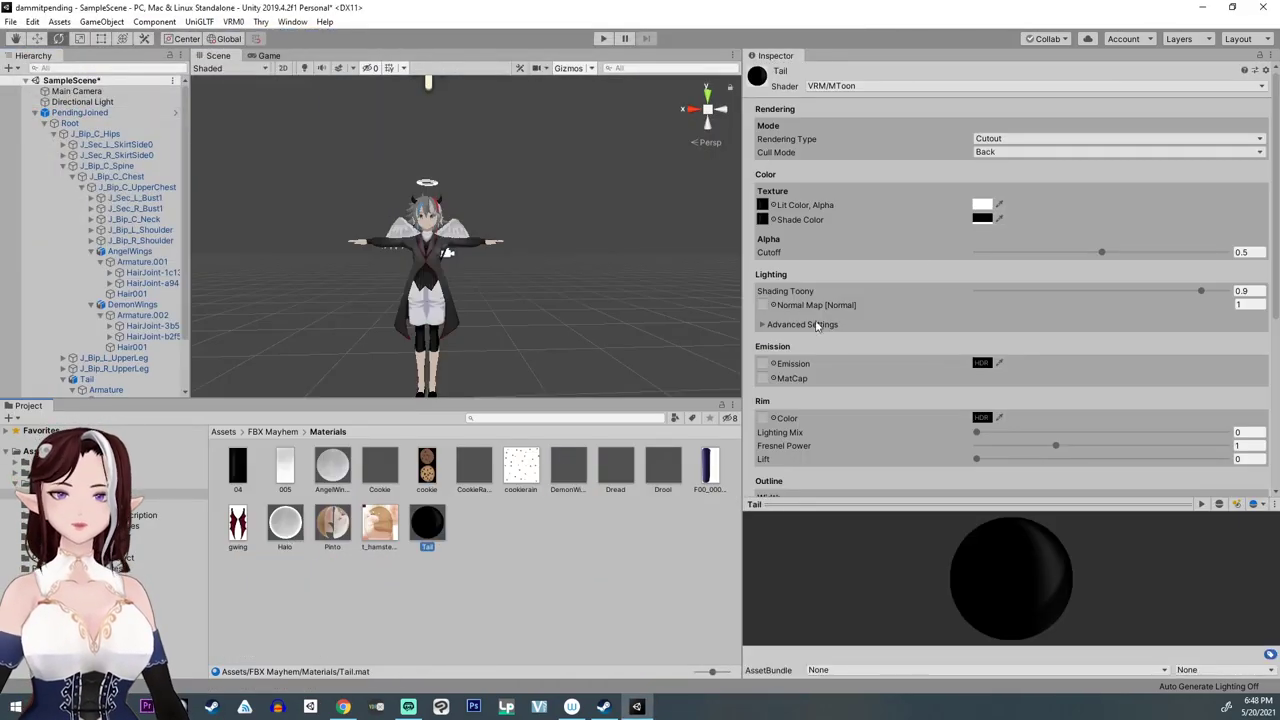
Step: Set the lit color alpha of the Tail material in FBX Mayhem's Materials folder to 0
{"action": "left_click", "coordinate": [982, 204]}
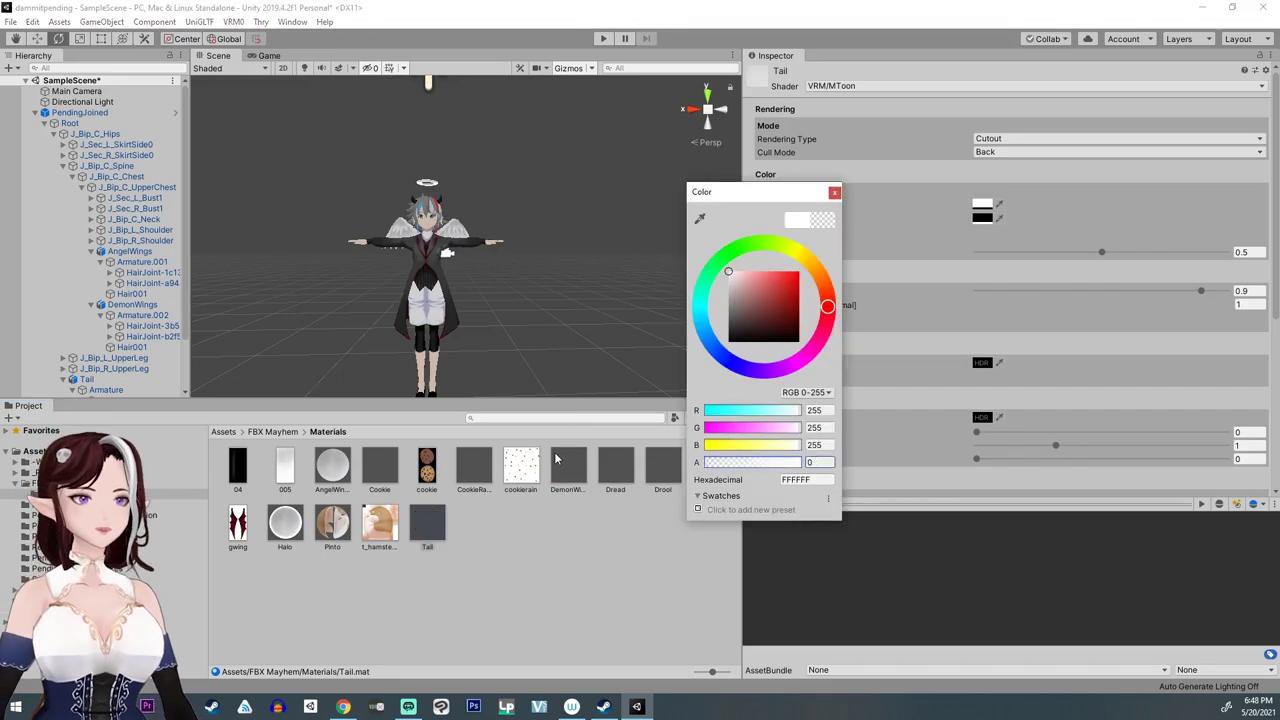
{"action": "left_click", "coordinate": [552, 586]}
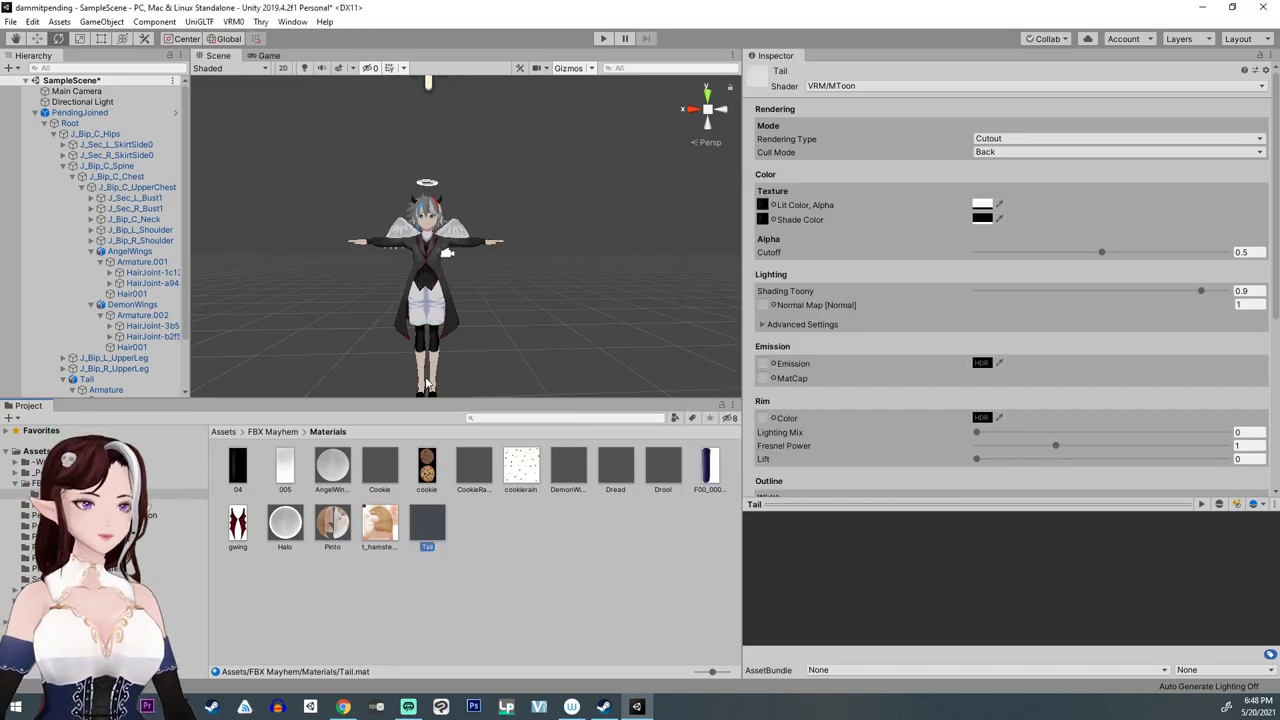
{"action": "scroll", "coordinate": [426, 383], "scroll_direction": "up", "scroll_amount": 3}
{"action": "middle_click_drag", "start_coordinate": [426, 383], "coordinate": [455, 375]}
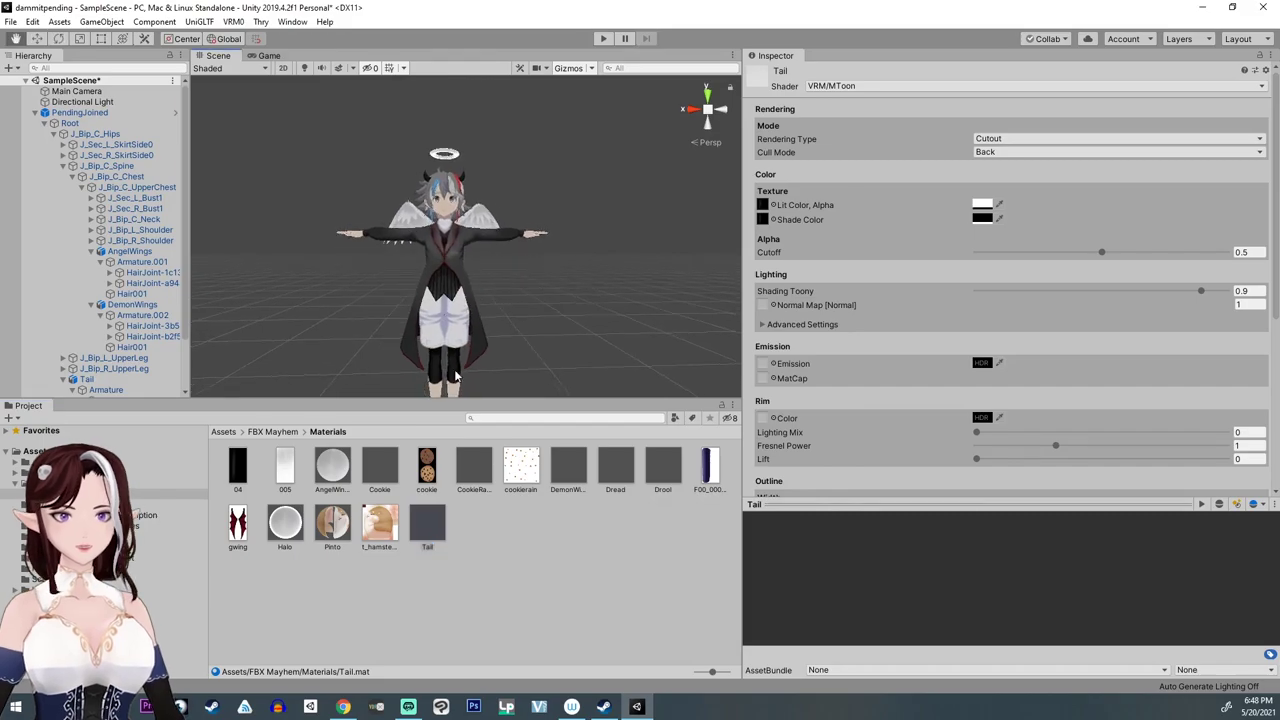
{"action": "scroll", "coordinate": [455, 375], "scroll_direction": "down", "scroll_amount": 1}
Step: Hide the F00_002_01_Tops_01_CLOTH material in PendingJoined.Materials by lowering its lit color alpha to 0
{"action": "left_click", "coordinate": [125, 525]}
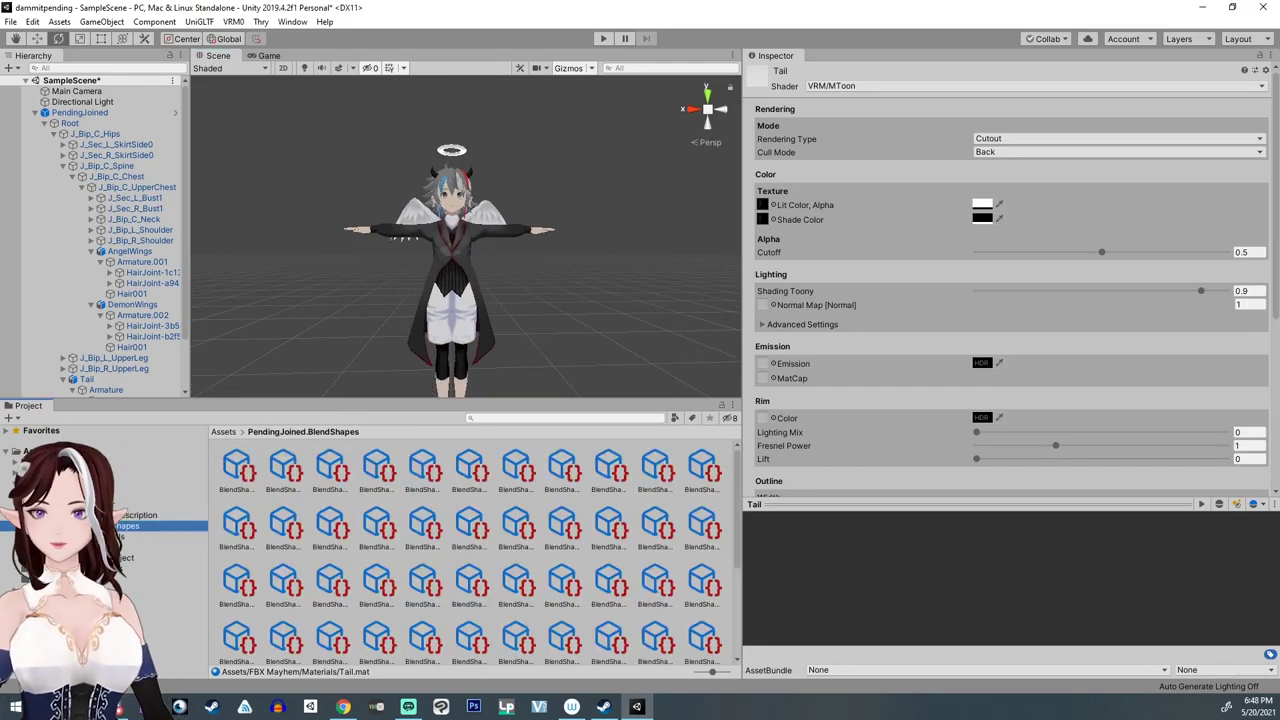
{"action": "left_click", "coordinate": [125, 537]}
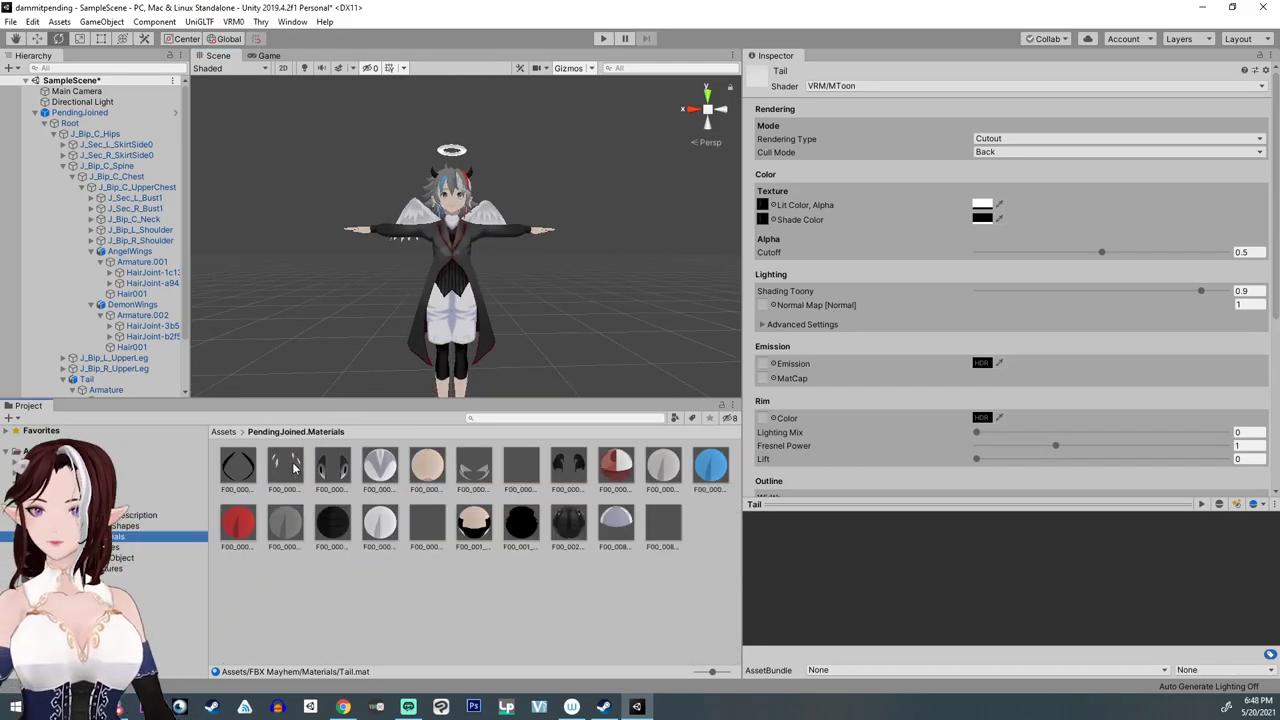
{"action": "left_click", "coordinate": [568, 522]}
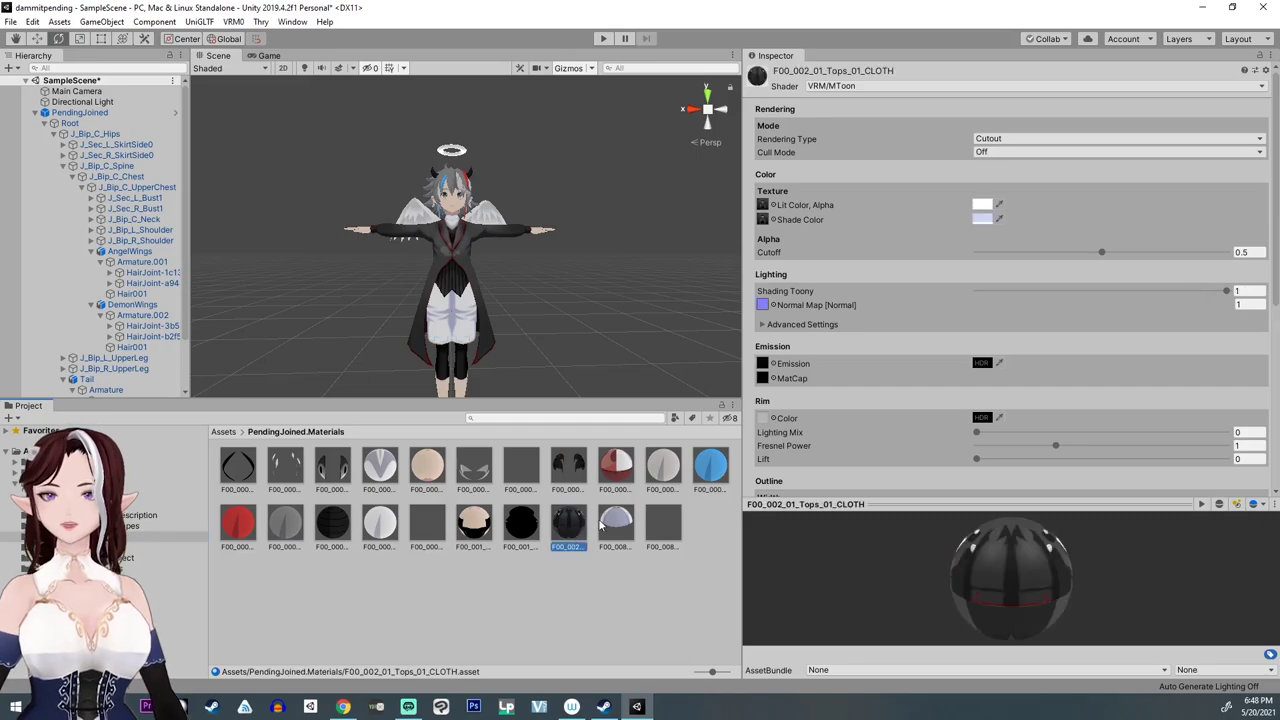
{"action": "left_click", "coordinate": [981, 205]}
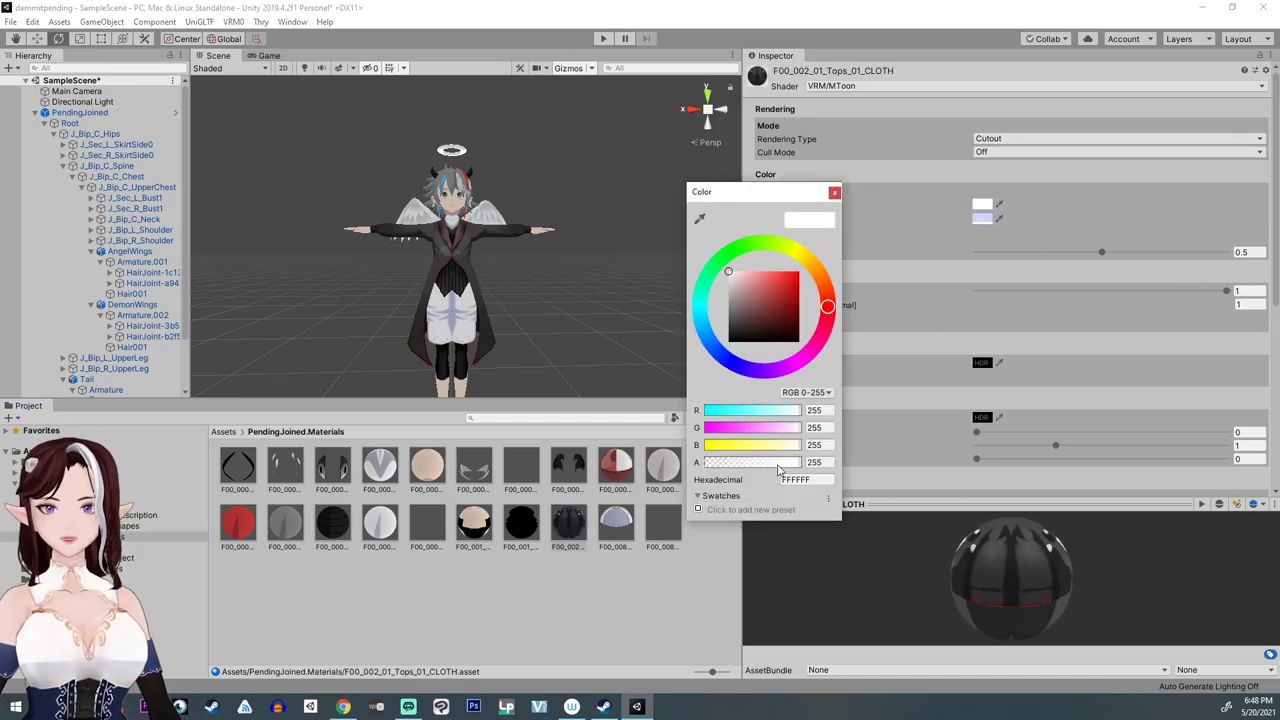
{"action": "left_click_drag", "start_coordinate": [779, 464], "coordinate": [700, 464]}
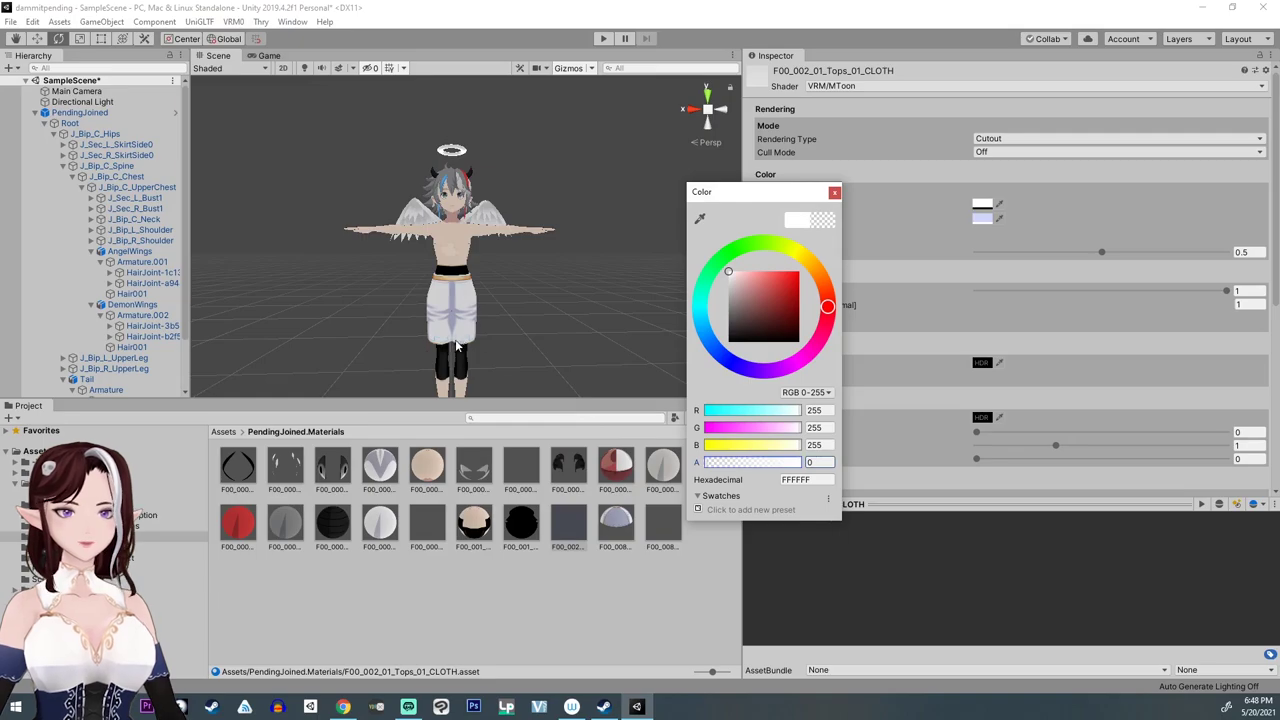
{"action": "left_click", "coordinate": [459, 556]}
Step: Set the X tiling of the F00_001_01_Body_00_SKIN material to .5
{"action": "left_click", "coordinate": [472, 522]}
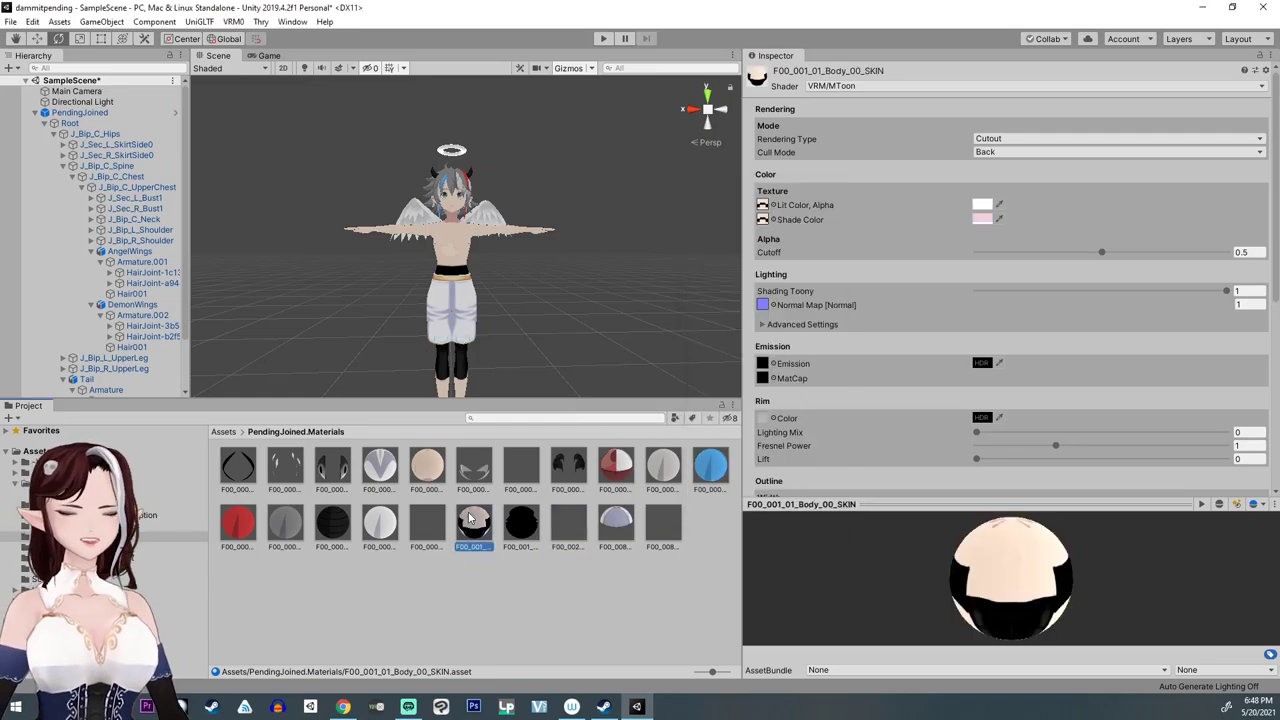
{"action": "scroll", "coordinate": [1000, 280], "scroll_direction": "down", "scroll_amount": 8}
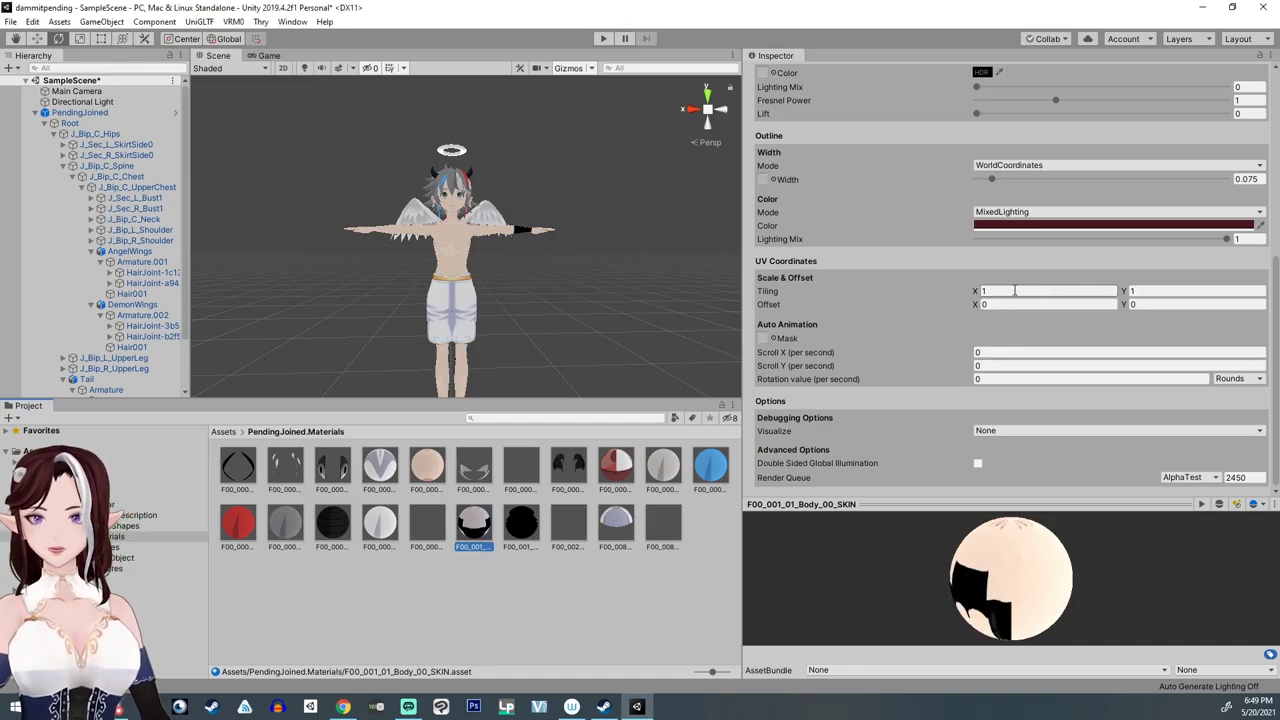
{"action": "left_click_drag", "start_coordinate": [1014, 291], "coordinate": [917, 282]}
{"action": "type", "text": ".5"}
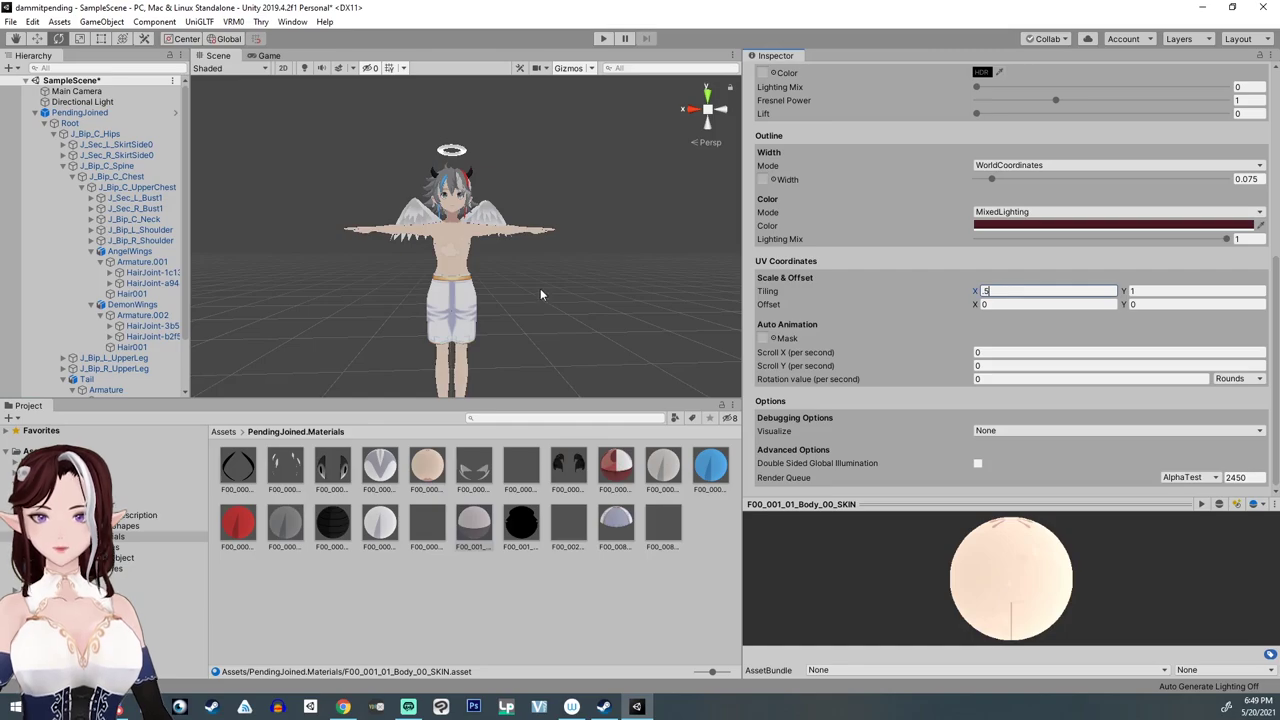
{"action": "scroll", "coordinate": [518, 346], "scroll_direction": "down", "scroll_amount": 2}
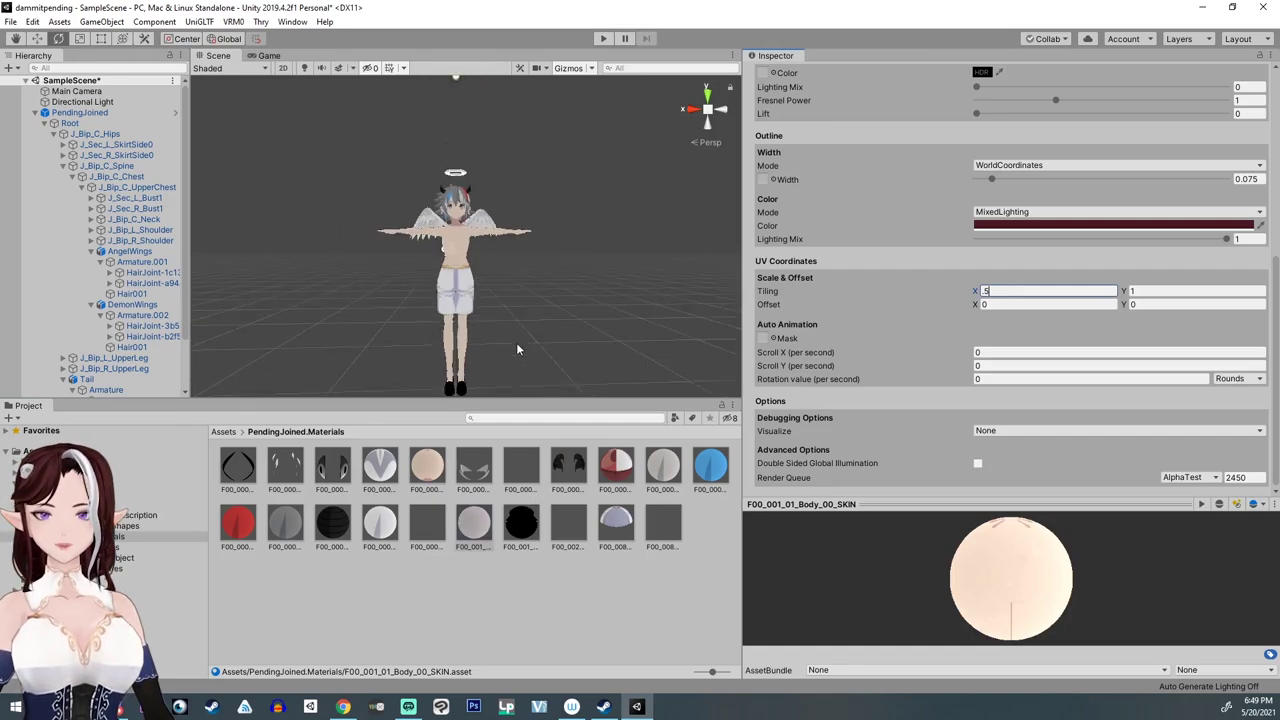
{"action": "scroll", "coordinate": [516, 342], "scroll_direction": "up", "scroll_amount": 2}
Step: Hide the F00_001_01_Shoes_01_CLOTH material by lowering its lit color alpha to 0
{"action": "left_click", "coordinate": [521, 522]}
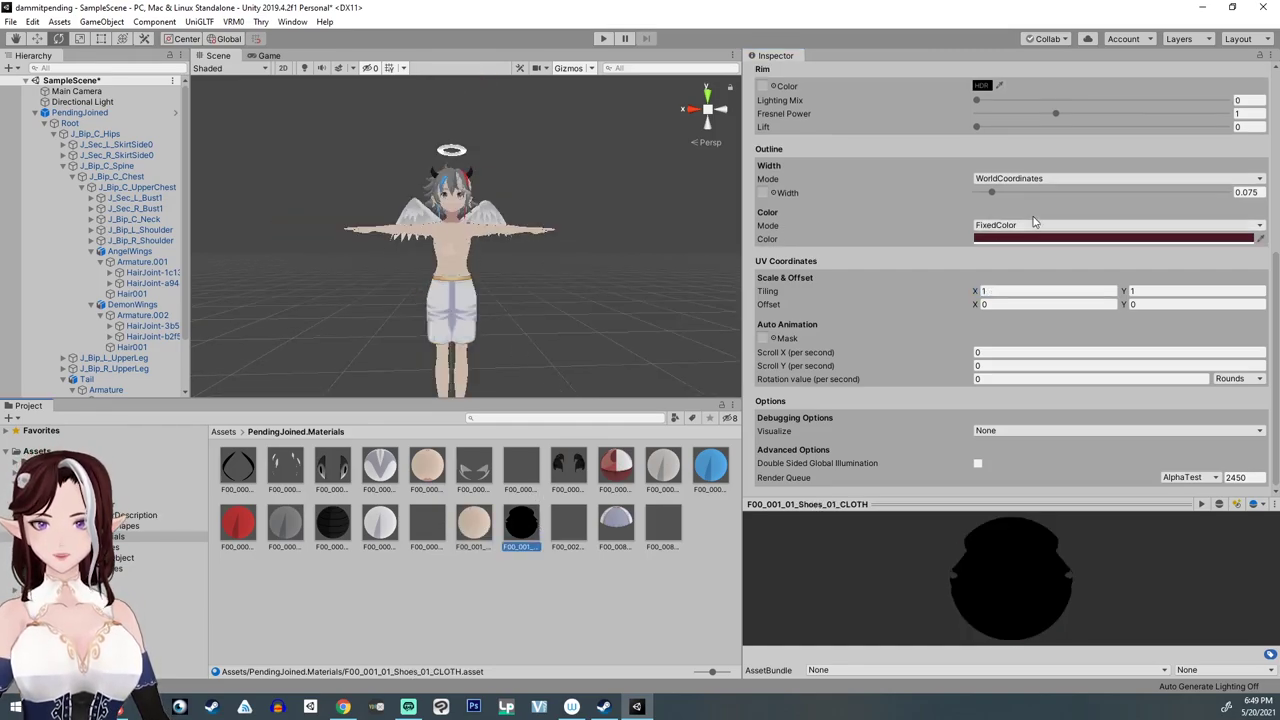
{"action": "scroll", "coordinate": [917, 358], "scroll_direction": "up", "scroll_amount": 5}
{"action": "left_click", "coordinate": [995, 139]}
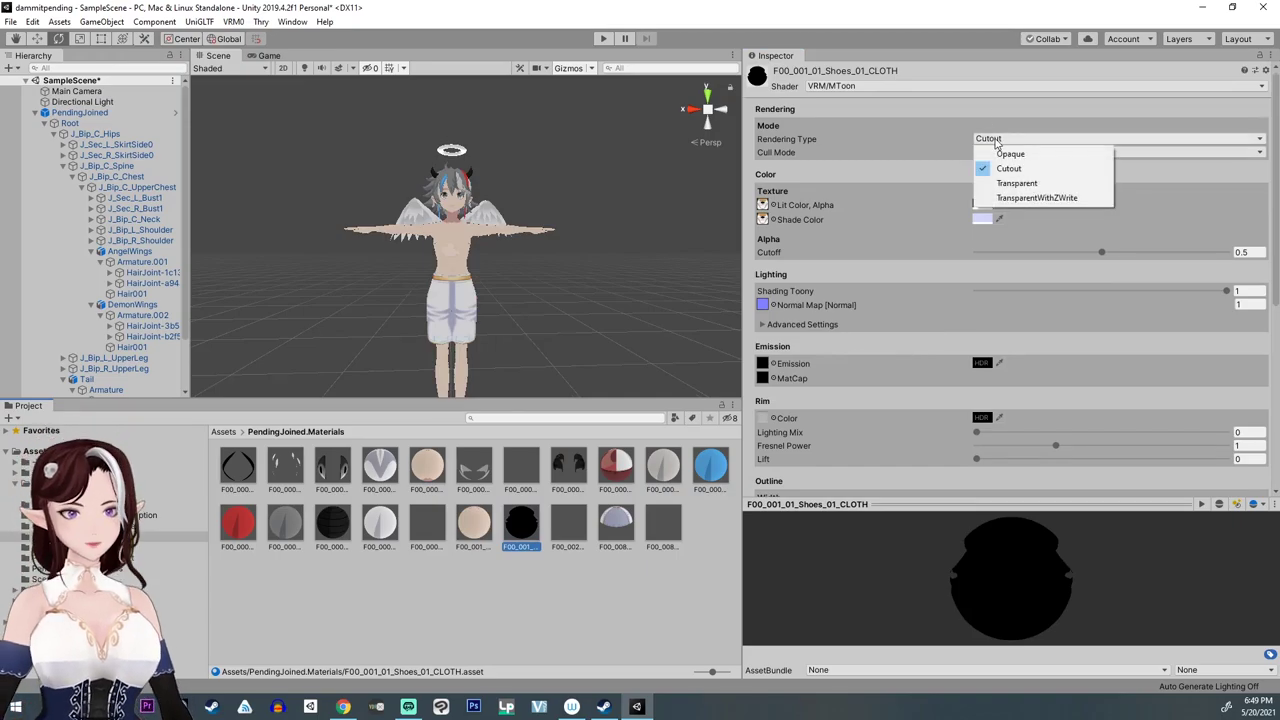
{"action": "left_click", "coordinate": [877, 179]}
{"action": "left_click", "coordinate": [982, 204]}
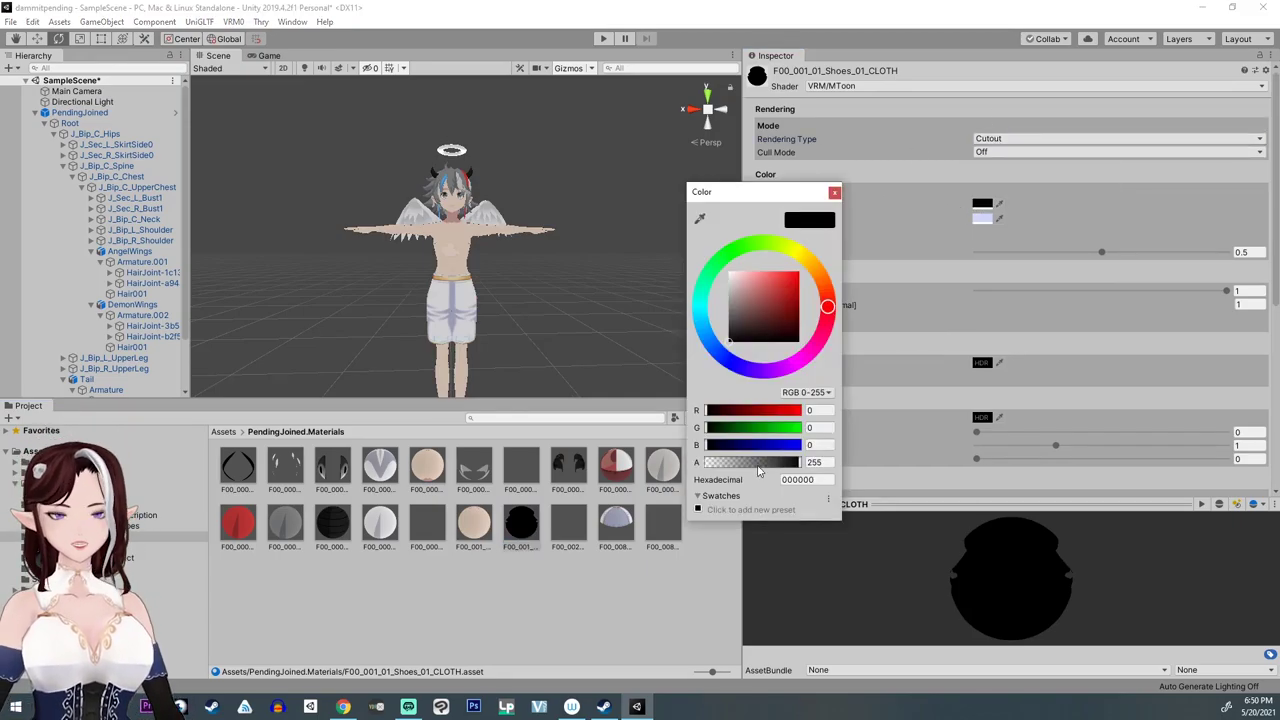
{"action": "left_click_drag", "start_coordinate": [758, 465], "coordinate": [628, 471]}
{"action": "middle_click", "coordinate": [464, 371]}
{"action": "middle_click_drag", "start_coordinate": [463, 346], "coordinate": [465, 280]}
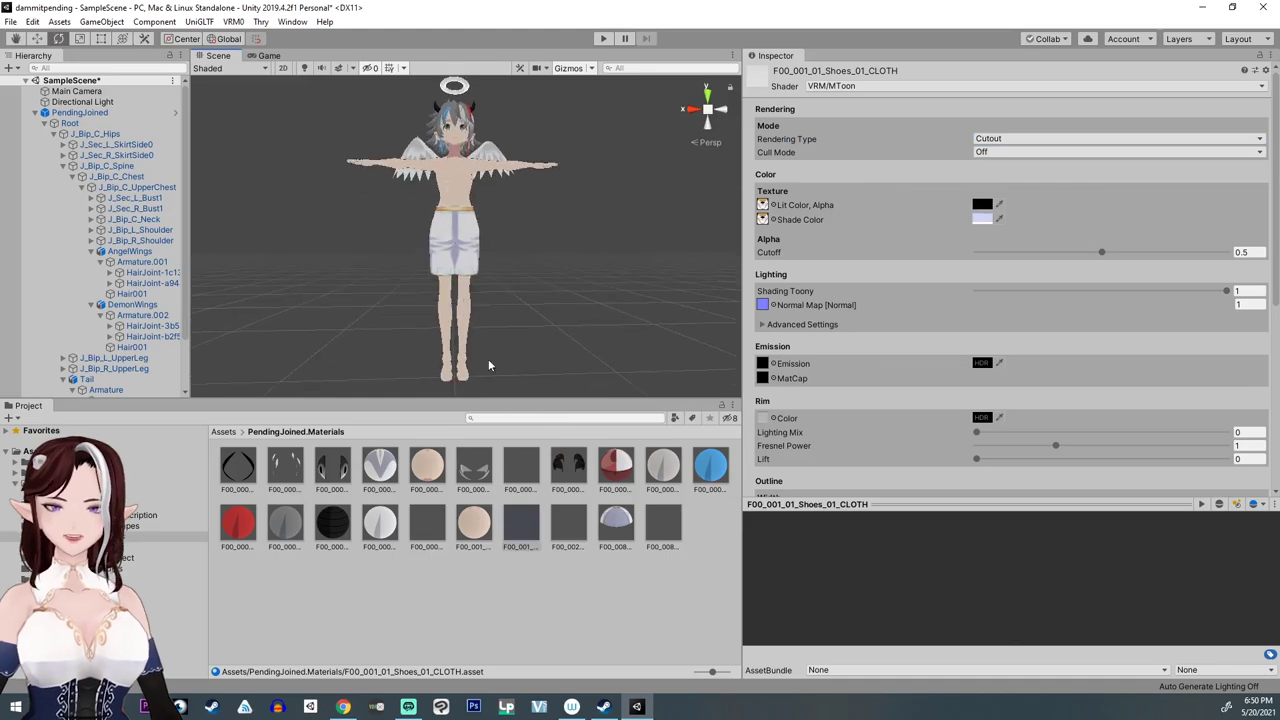
Step: Show the F00_008_03_Tops_01_CLOTH (Instance) coat material by raising its lit color alpha to 255
{"action": "left_click", "coordinate": [676, 523]}
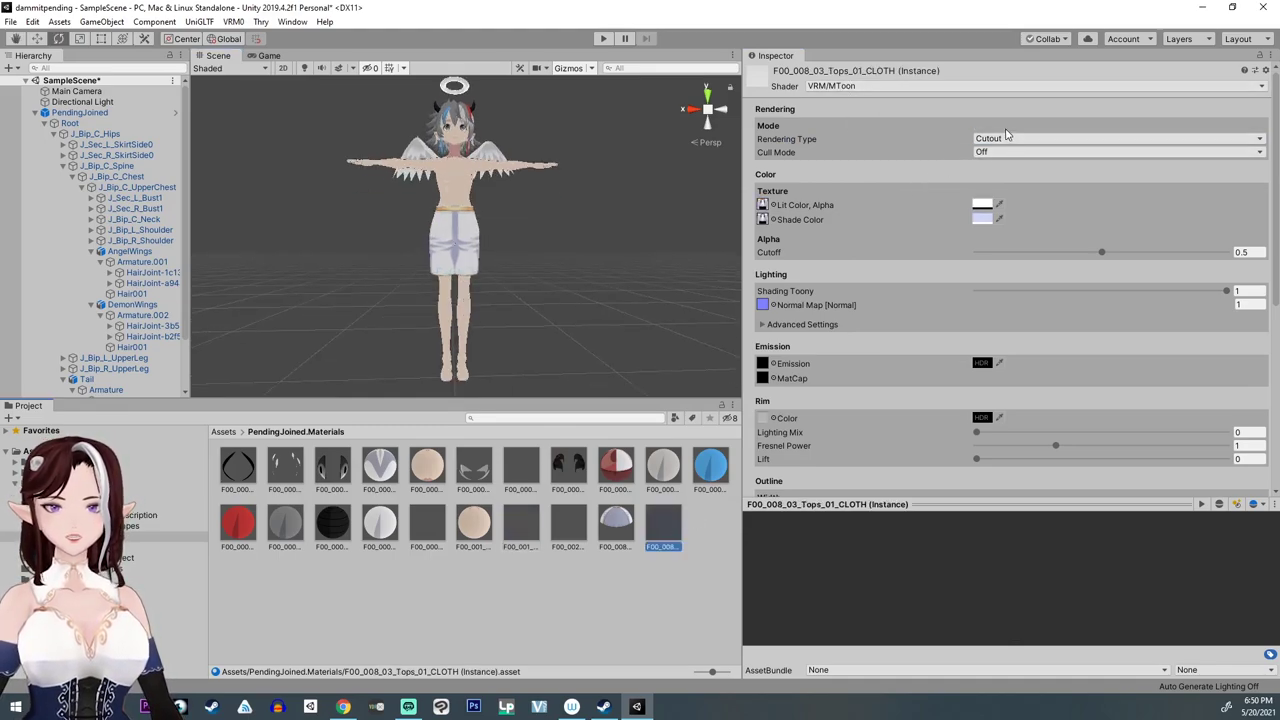
{"action": "left_click", "coordinate": [982, 205]}
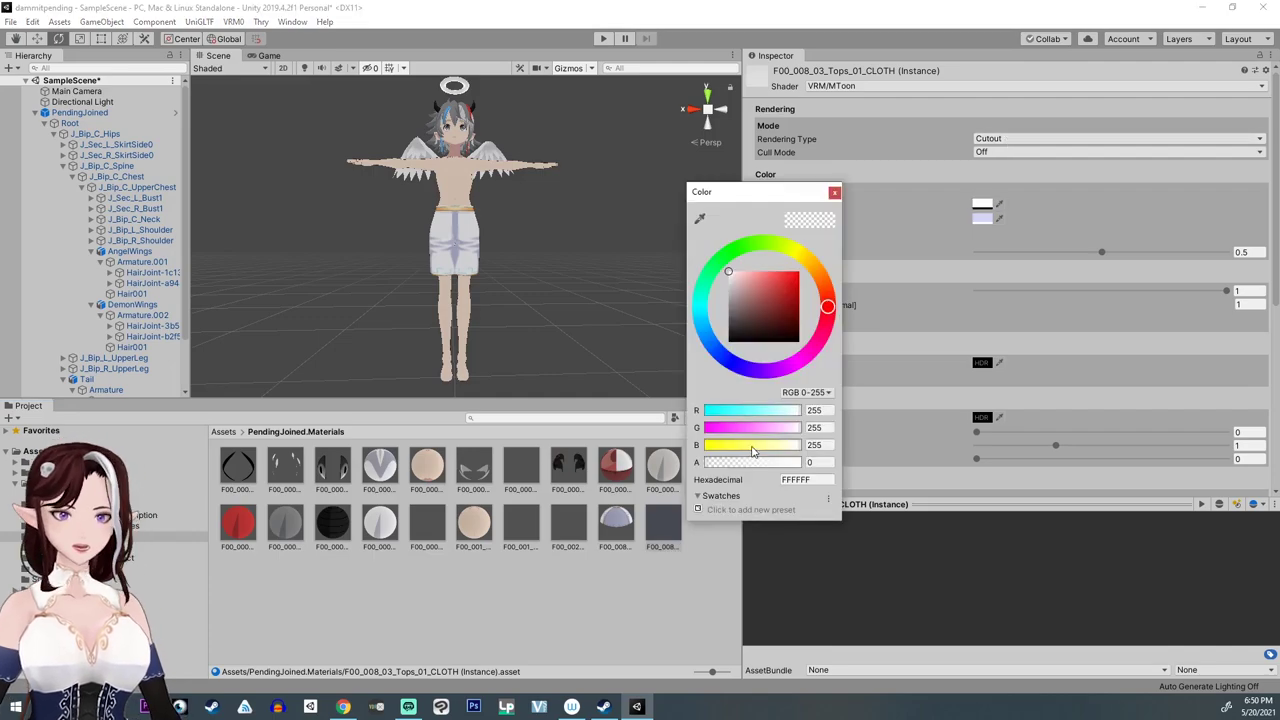
{"action": "left_click_drag", "start_coordinate": [752, 462], "coordinate": [833, 475]}
{"action": "left_click", "coordinate": [617, 590]}
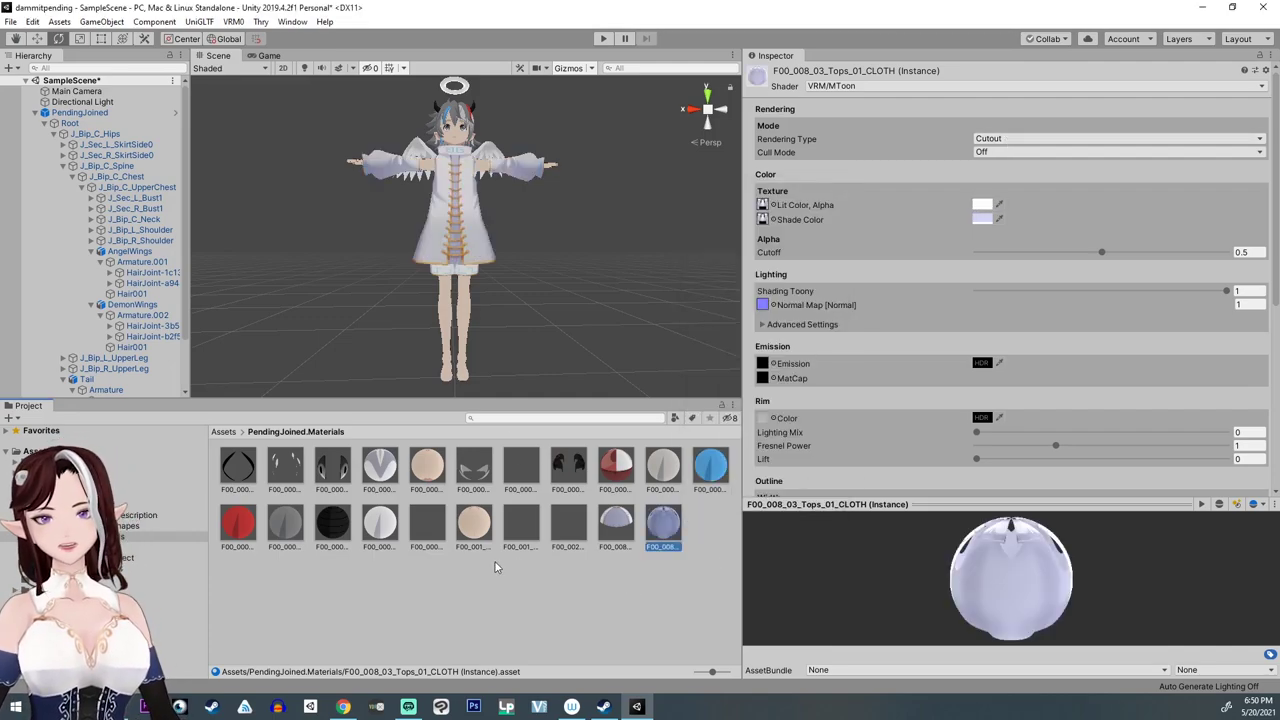
Step: Set the lit color of the F00_001_01_Shoes_01_CLOTH material to white with an alpha of 255
{"action": "left_click", "coordinate": [576, 530]}
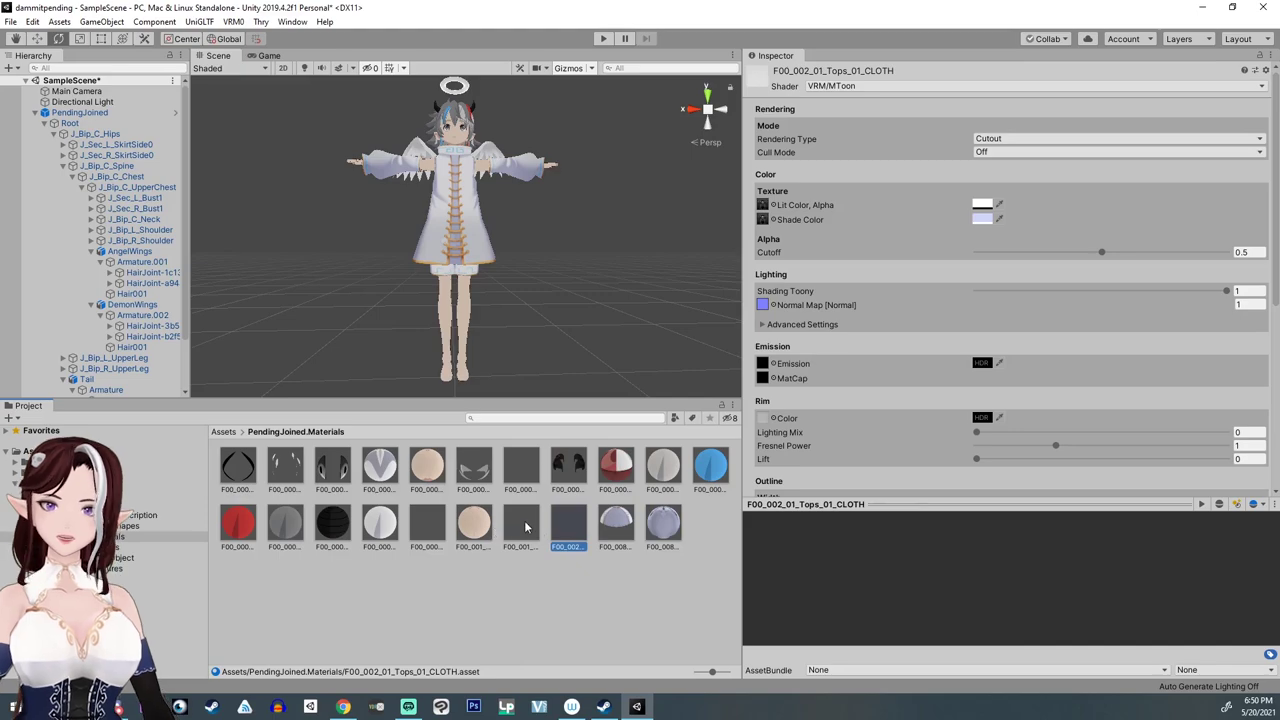
{"action": "left_click", "coordinate": [522, 528]}
{"action": "left_click", "coordinate": [982, 205]}
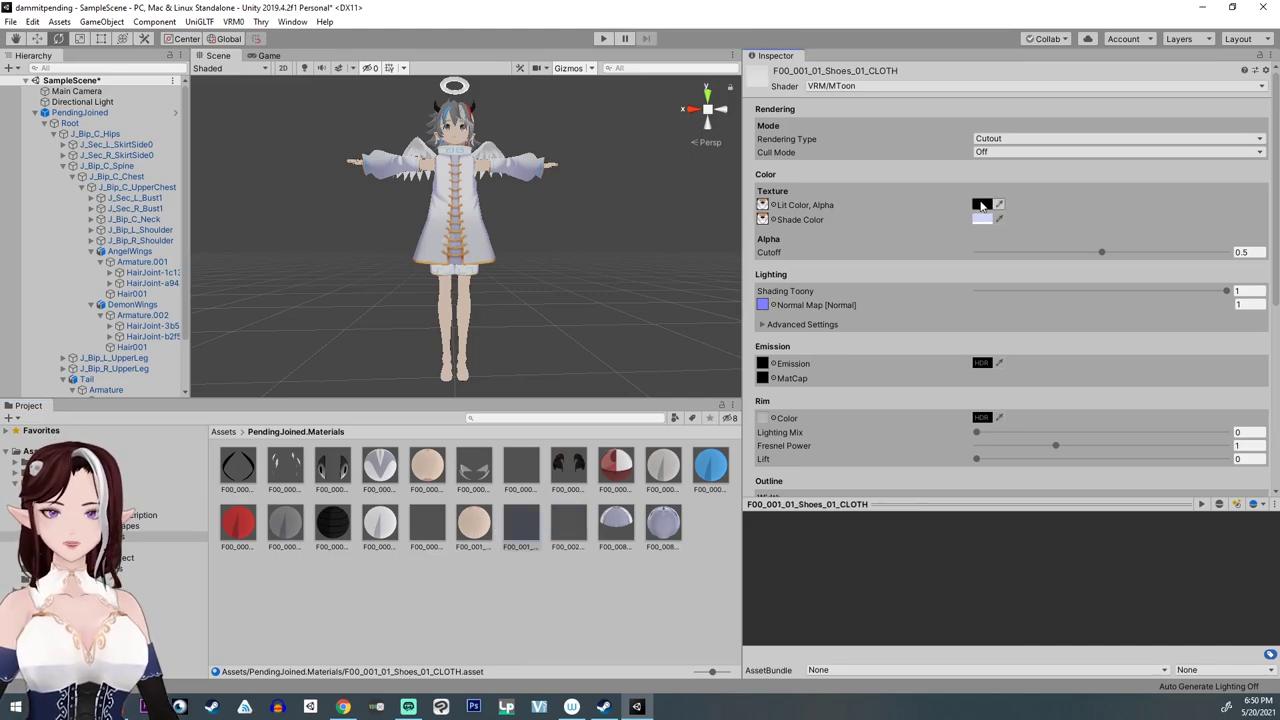
{"action": "left_click_drag", "start_coordinate": [706, 462], "coordinate": [862, 436]}
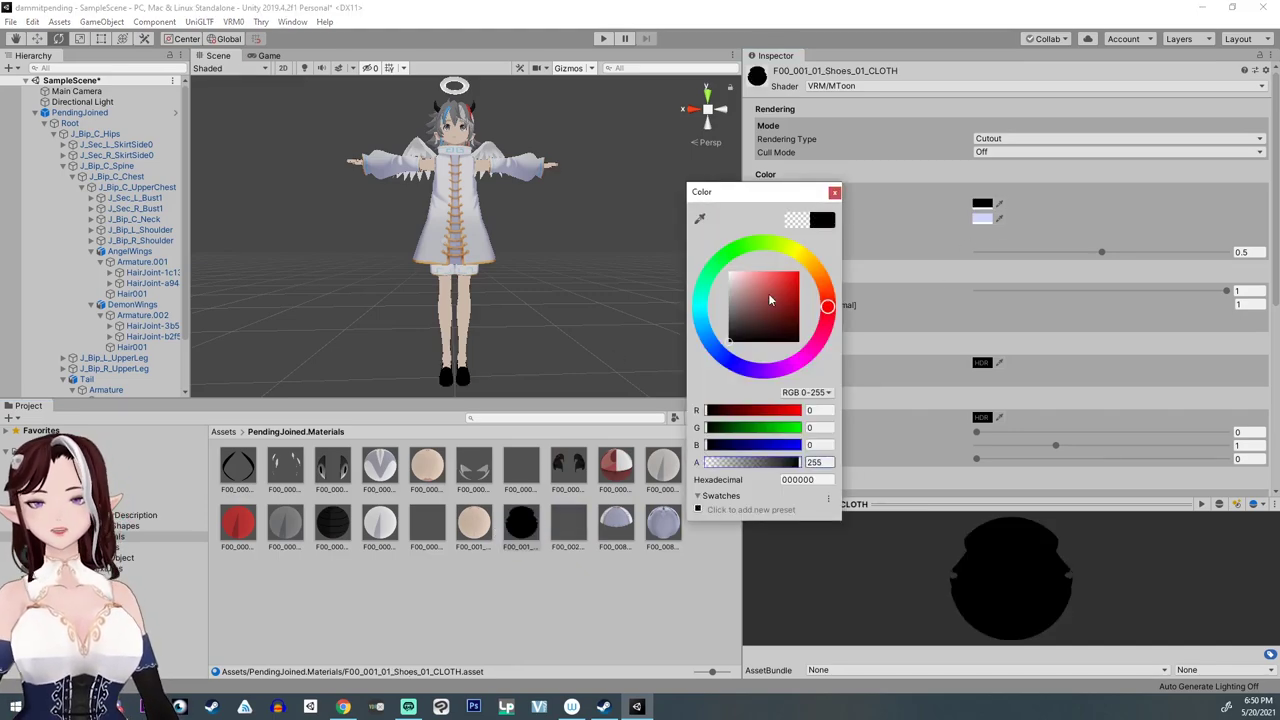
{"action": "left_click_drag", "start_coordinate": [771, 300], "coordinate": [669, 204]}
{"action": "left_click", "coordinate": [835, 191]}
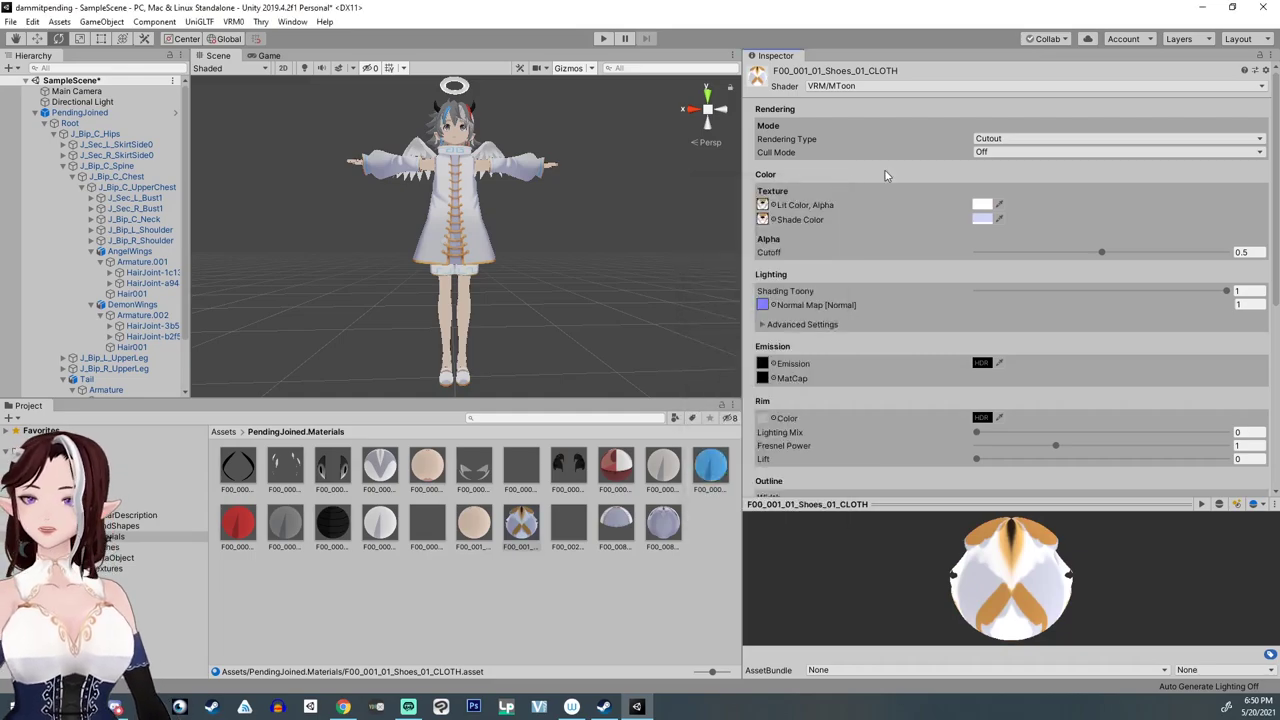
{"action": "right_click", "coordinate": [526, 556]}
{"action": "left_click", "coordinate": [588, 578]}
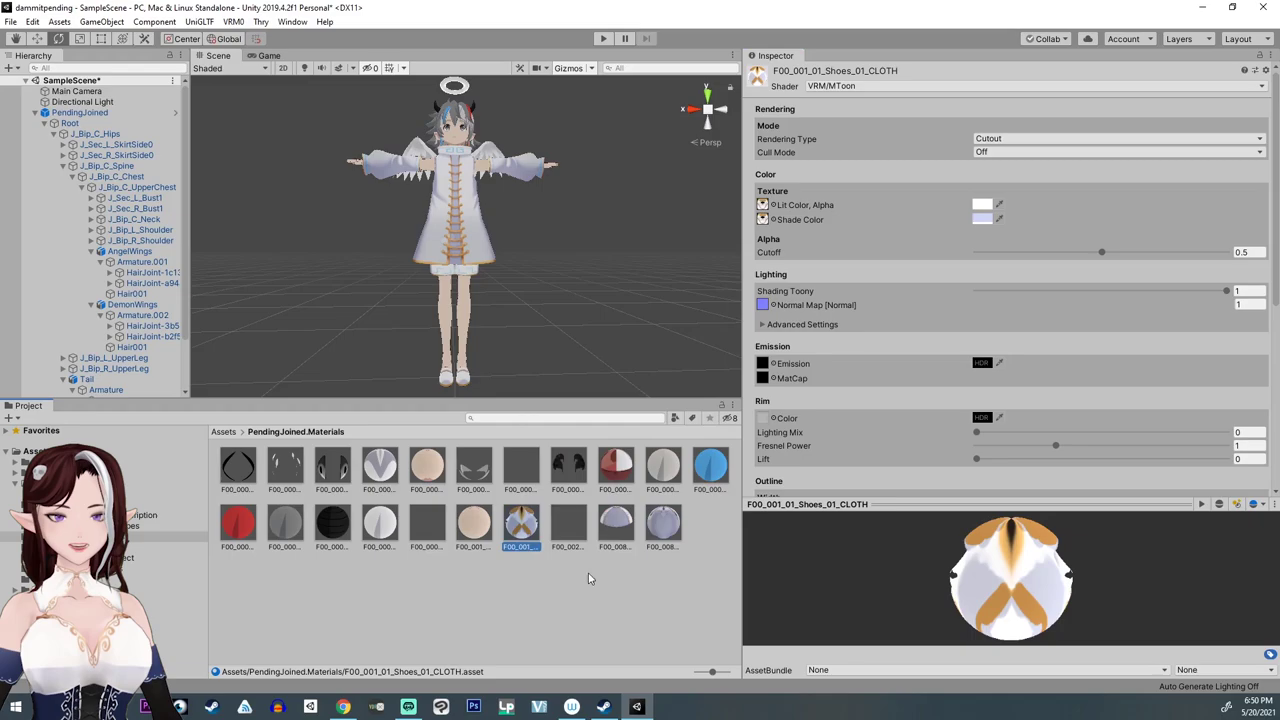
Step: Rename the black F00_000_Hair_00_HAIR_05 material as horn
{"action": "left_click", "coordinate": [663, 525]}
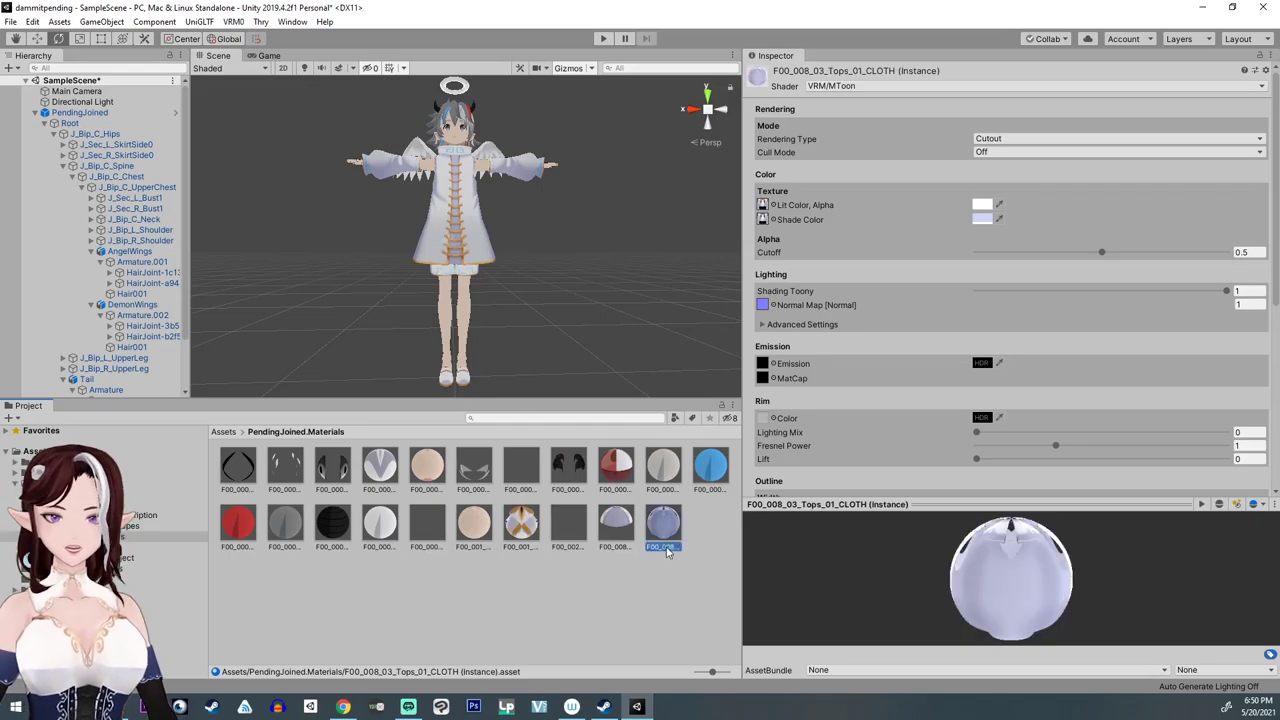
{"action": "left_click", "coordinate": [333, 526]}
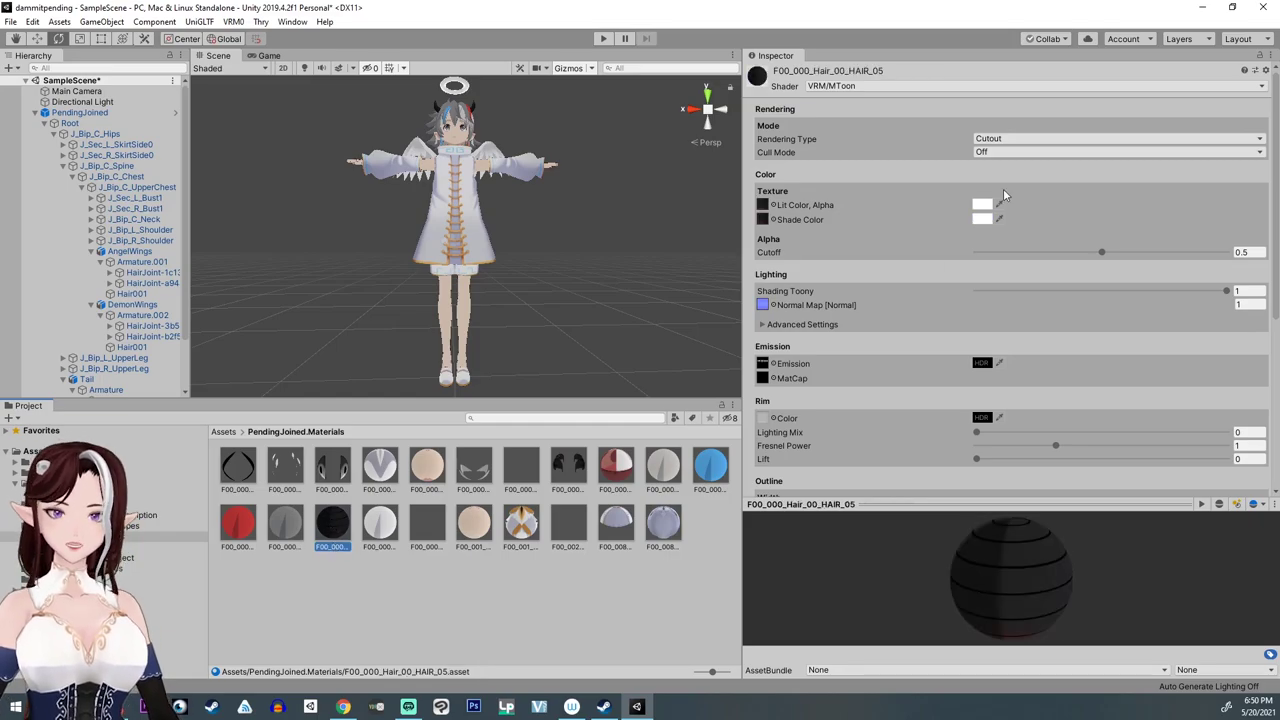
{"action": "right_click", "coordinate": [325, 548]}
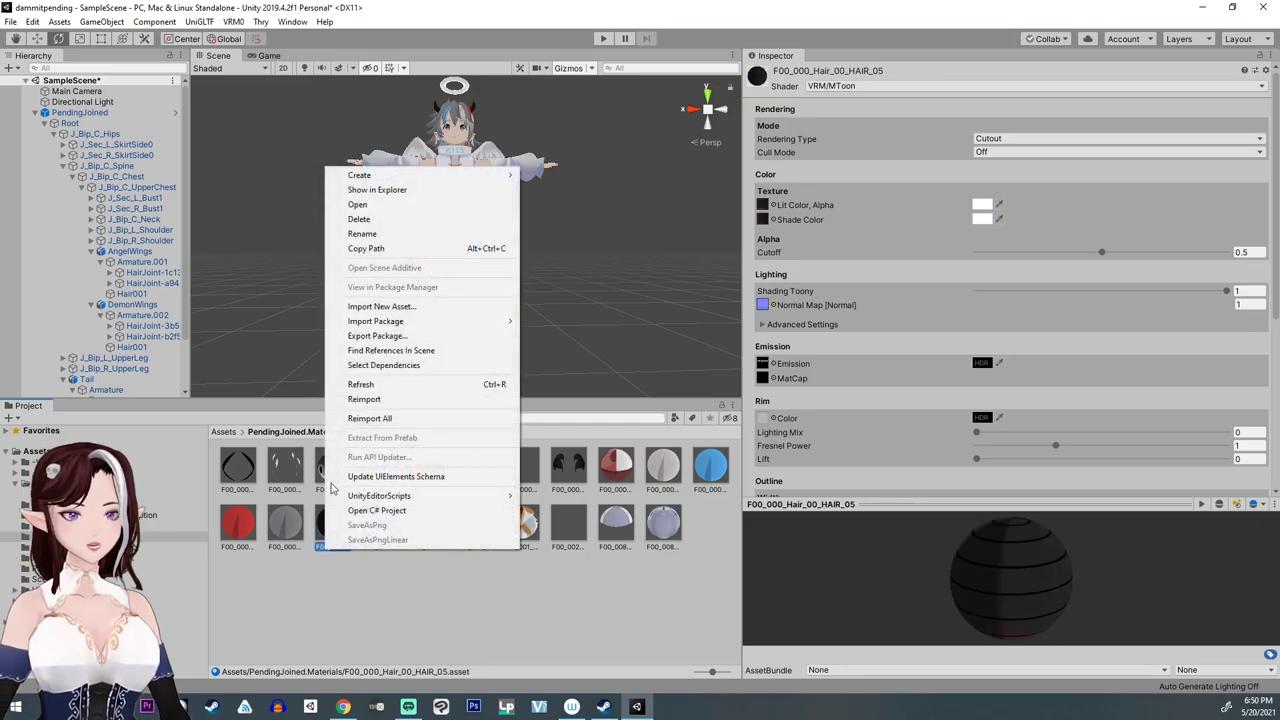
{"action": "left_click", "coordinate": [415, 233]}
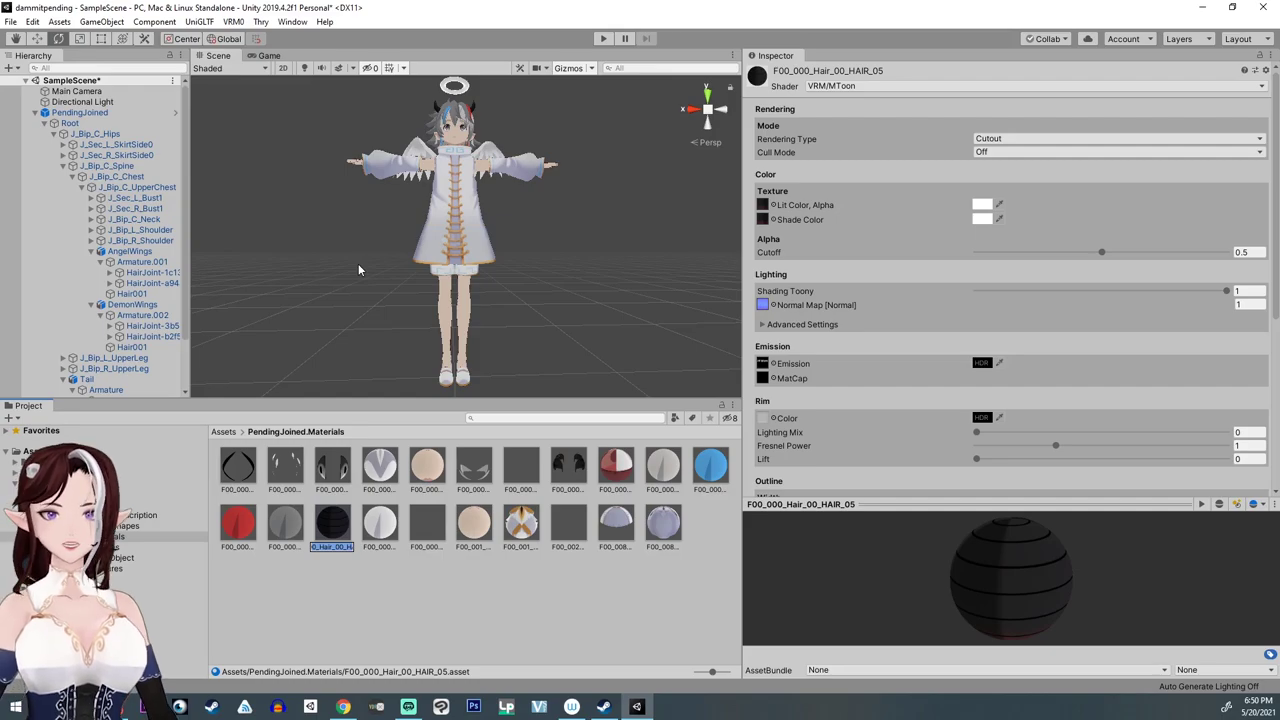
{"action": "type", "text": "halo"}
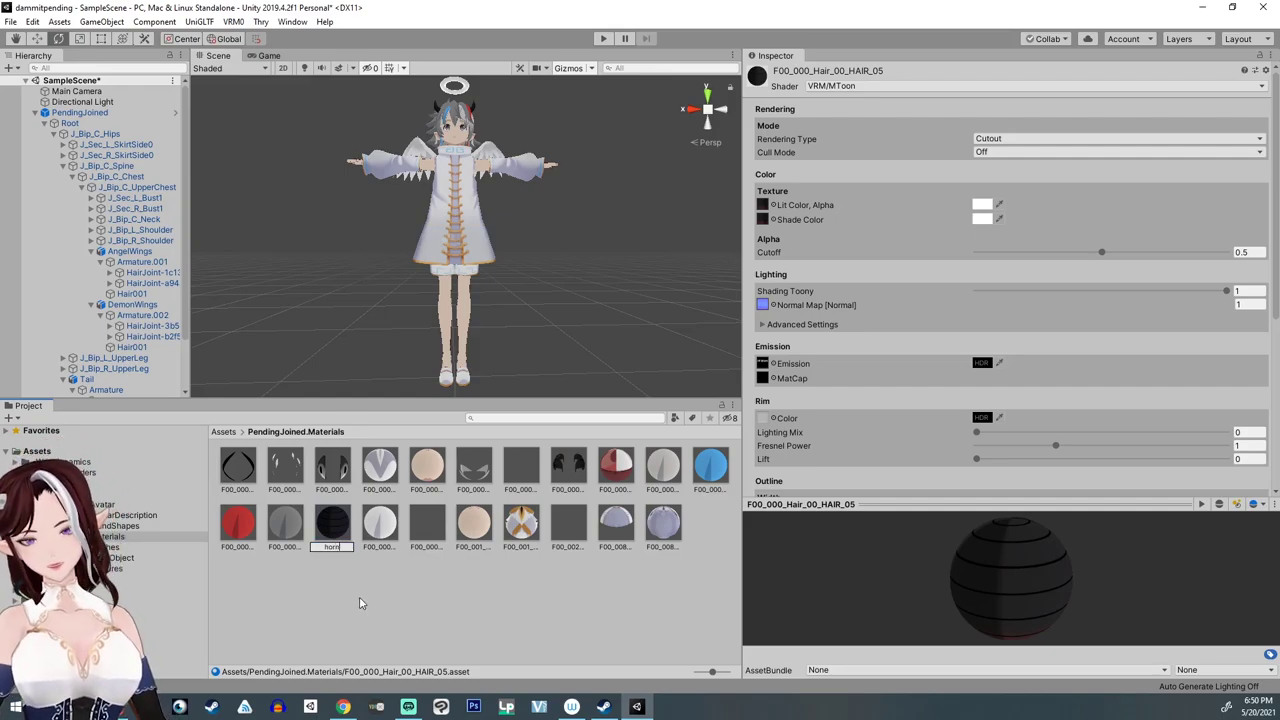
{"action": "type", "text": "rn"}
{"action": "key", "text": "Return"}
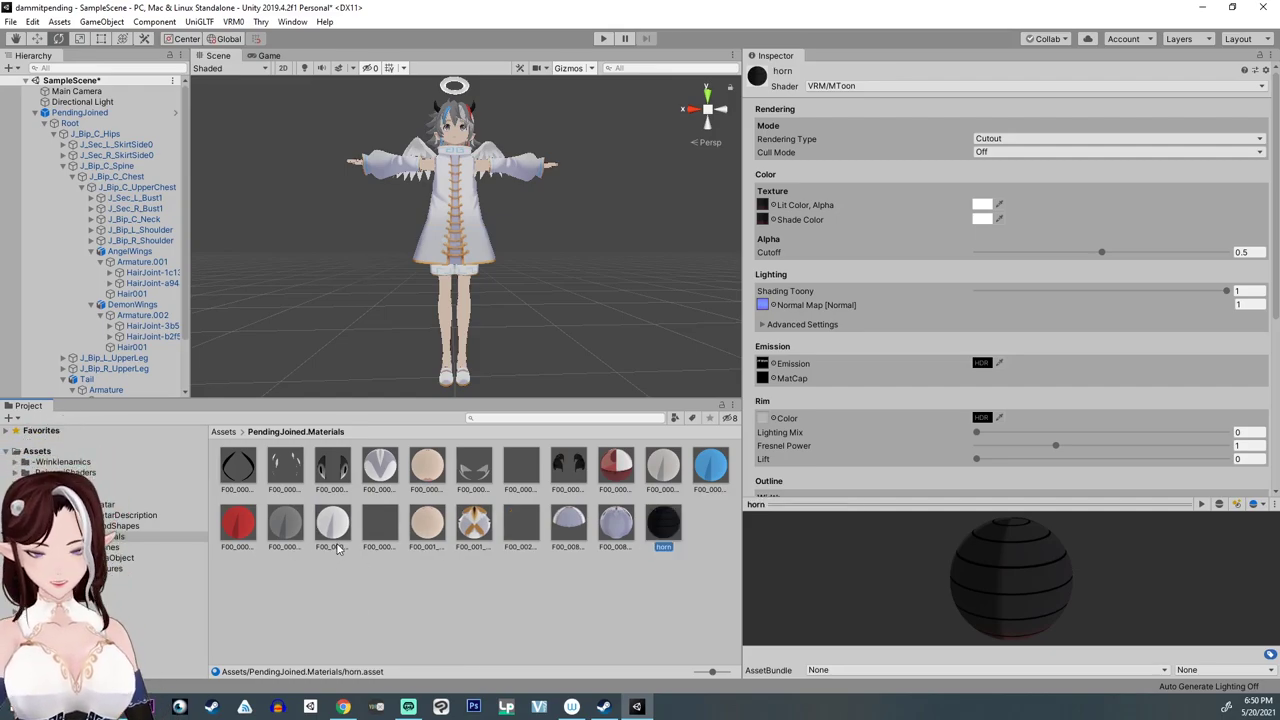
Step: Rename the gray F00_000_Hair_00_HAIR_04 material as demonhair
{"action": "left_click", "coordinate": [291, 547]}
{"action": "right_click", "coordinate": [288, 549]}
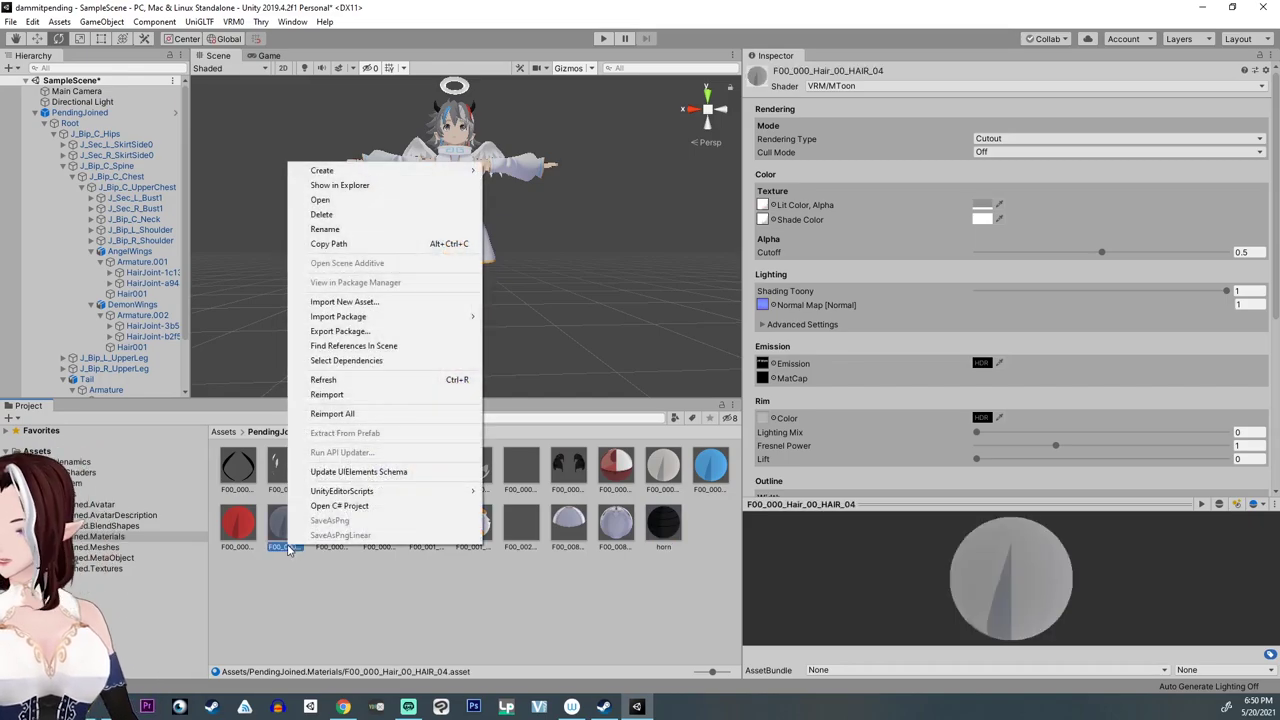
{"action": "left_click", "coordinate": [338, 229]}
{"action": "type", "text": "demon"}
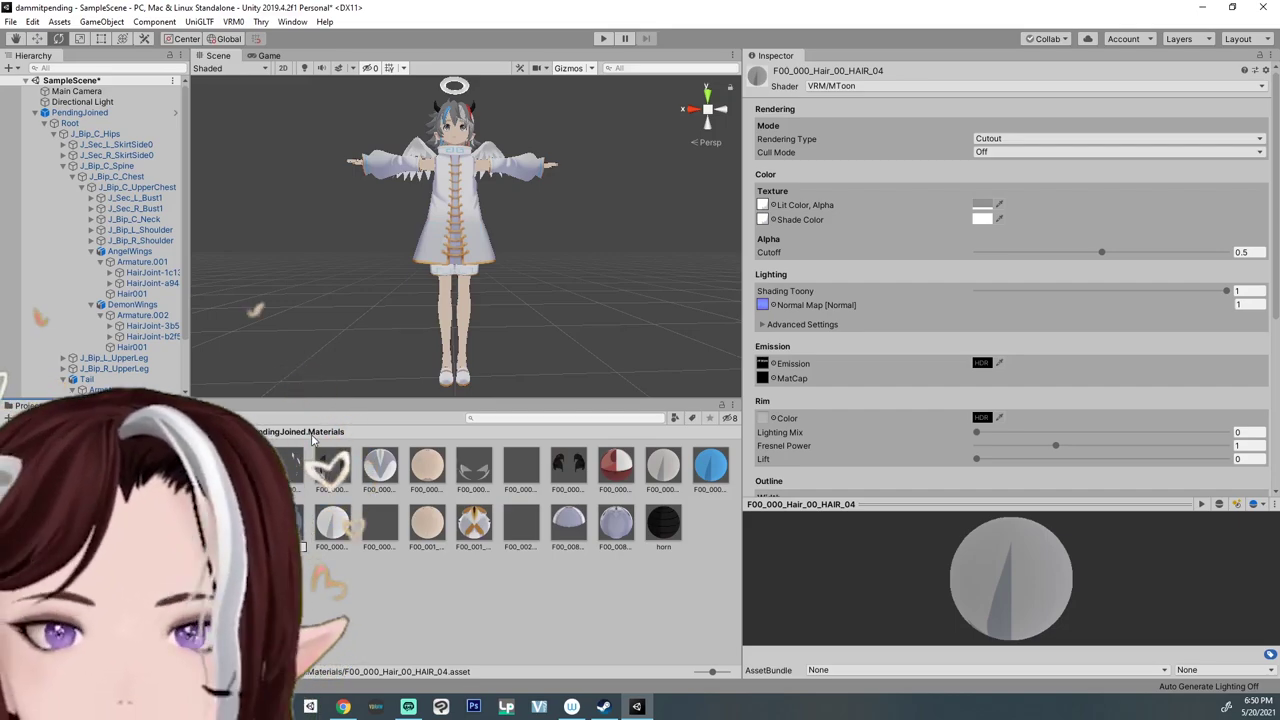
{"action": "type", "text": "hair"}
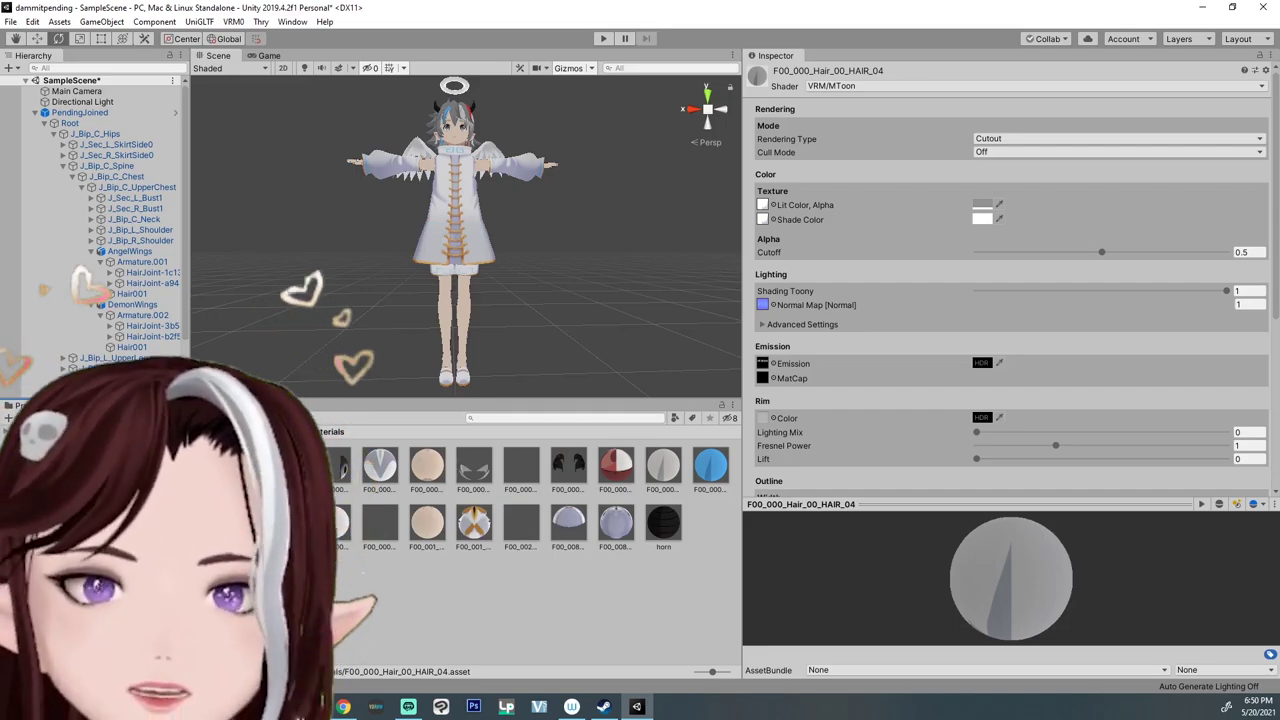
{"action": "key", "text": "Return"}
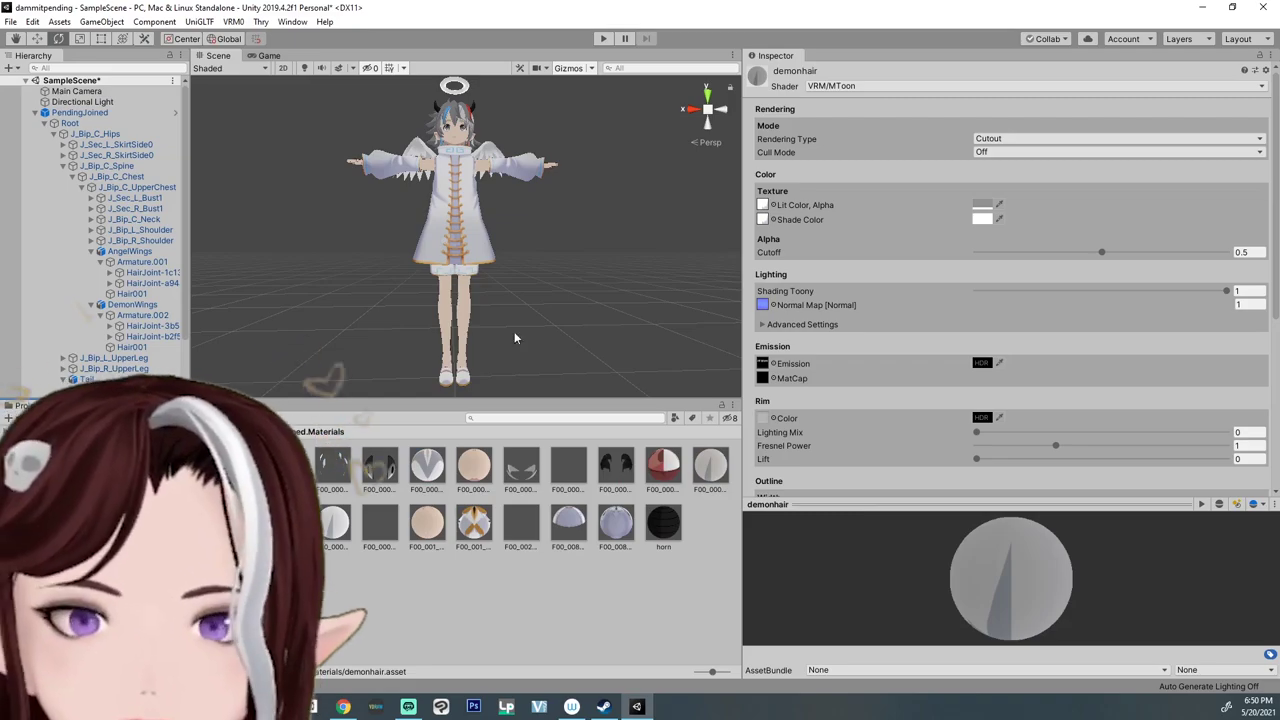
Step: Hide the demonhair material by lowering its lit color alpha to 0
{"action": "left_click", "coordinate": [982, 204]}
{"action": "left_click_drag", "start_coordinate": [723, 468], "coordinate": [571, 474]}
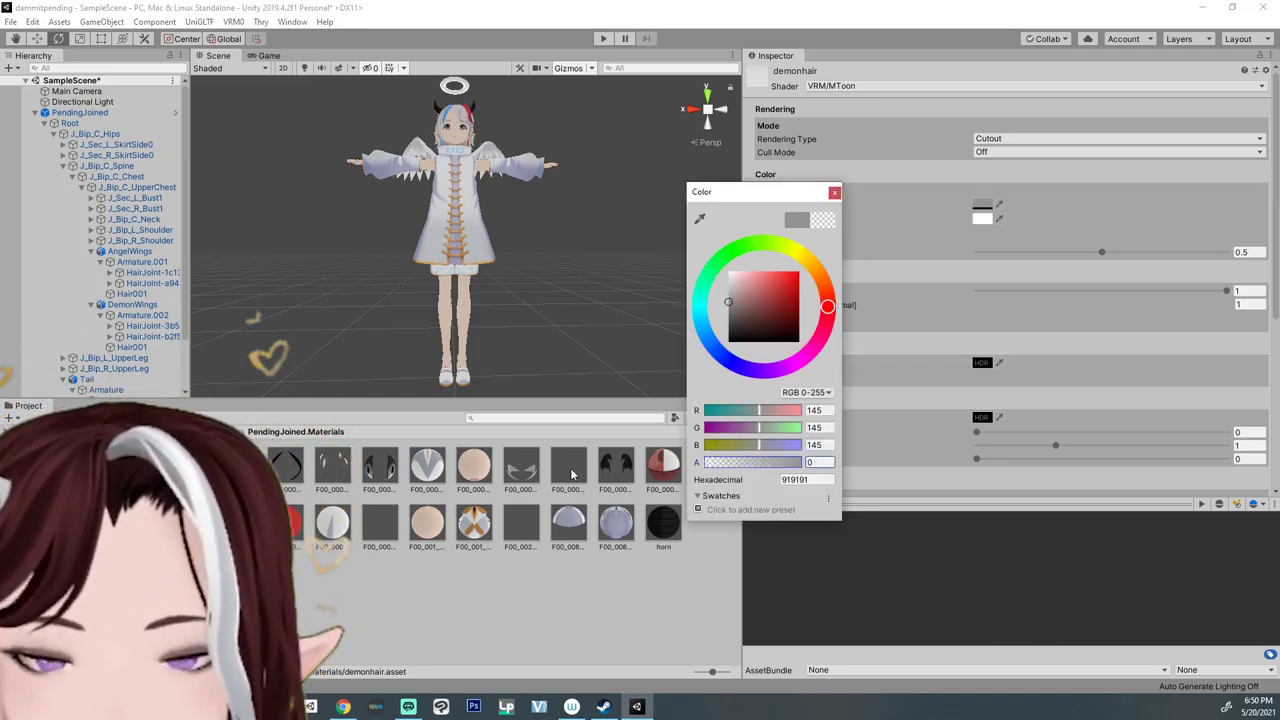
{"action": "left_click", "coordinate": [451, 577]}
Step: Rename the F00_000_Hair_00_HAIR_03 material as red and hide it by lowering its lit color alpha
{"action": "left_click", "coordinate": [285, 545]}
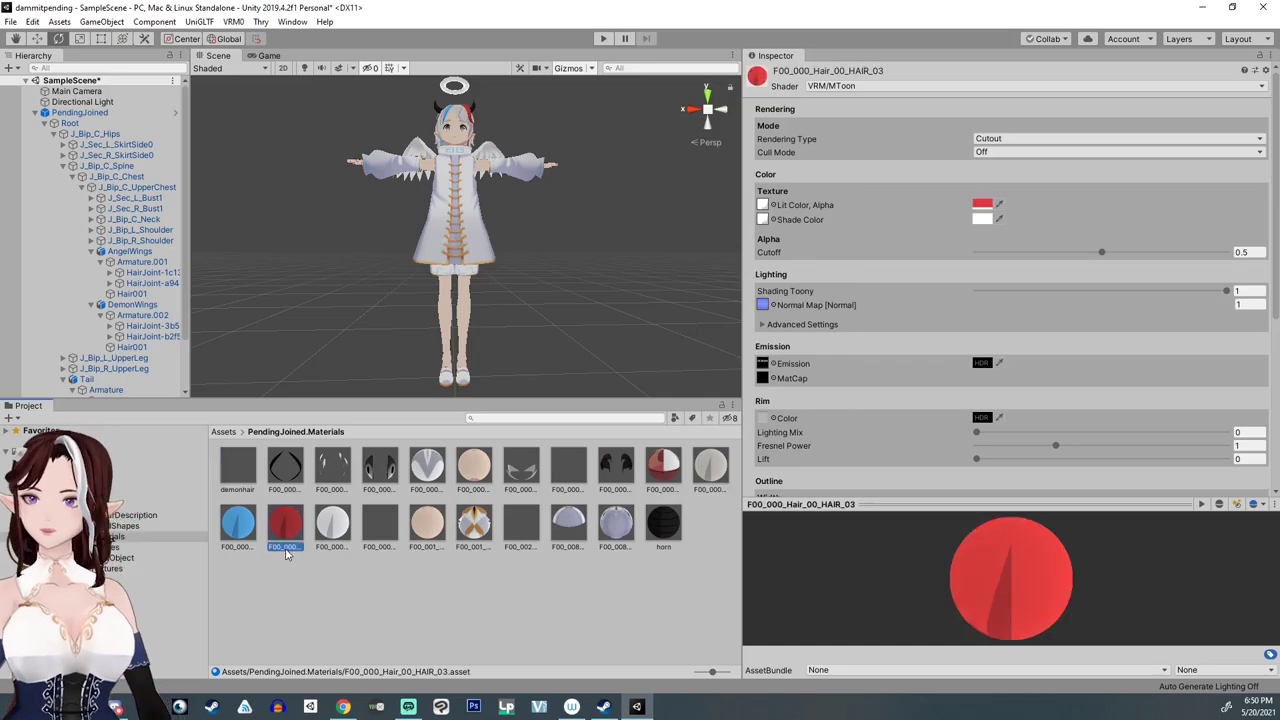
{"action": "right_click", "coordinate": [285, 550]}
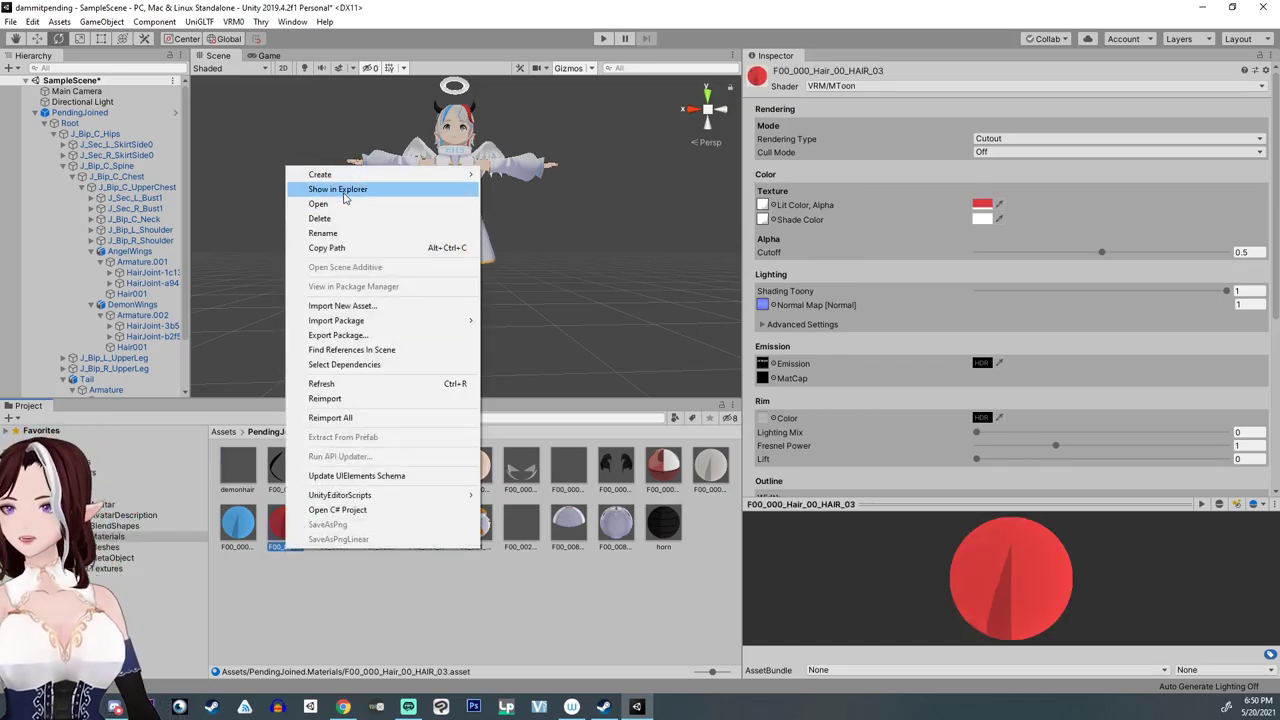
{"action": "left_click", "coordinate": [330, 233]}
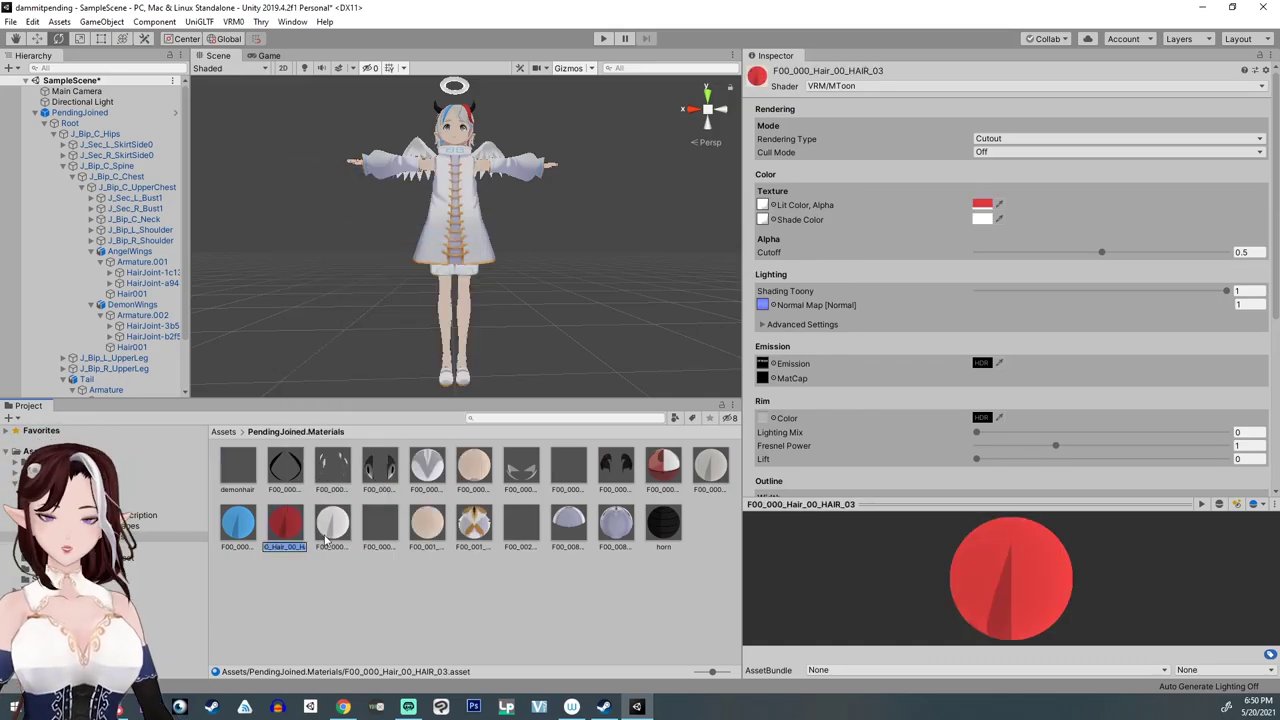
{"action": "type", "text": "red"}
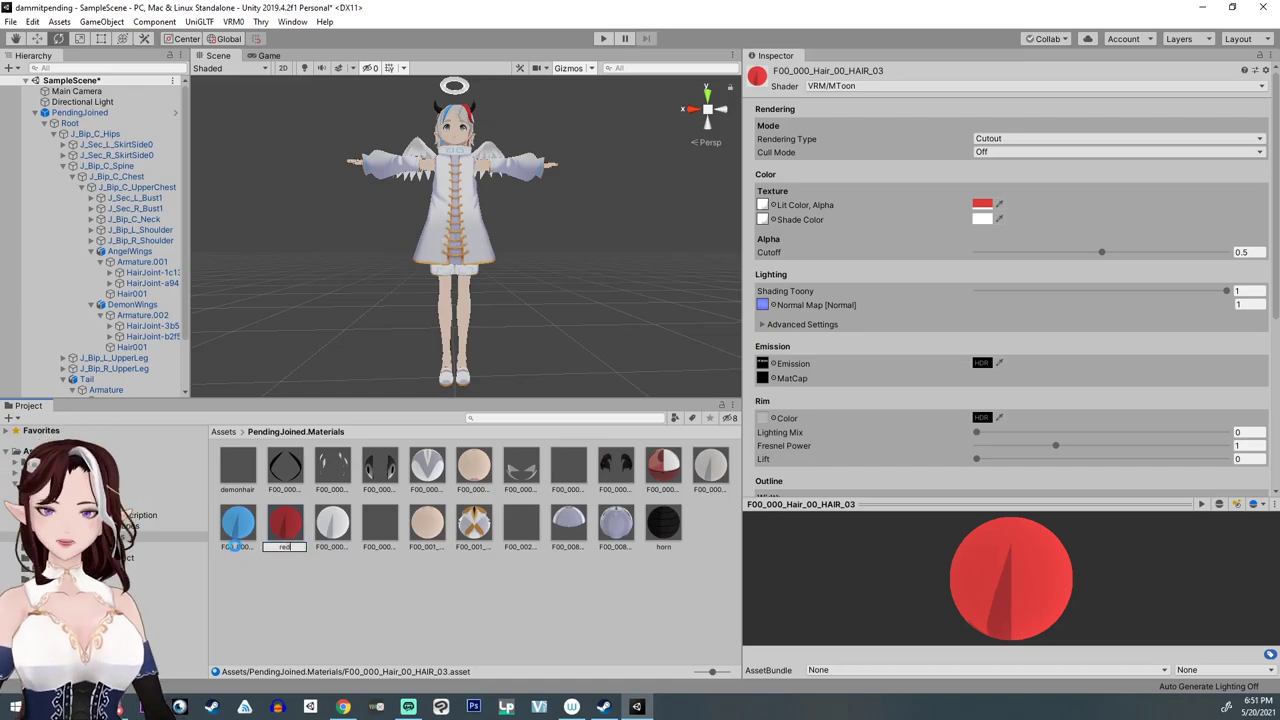
{"action": "key", "text": "Return"}
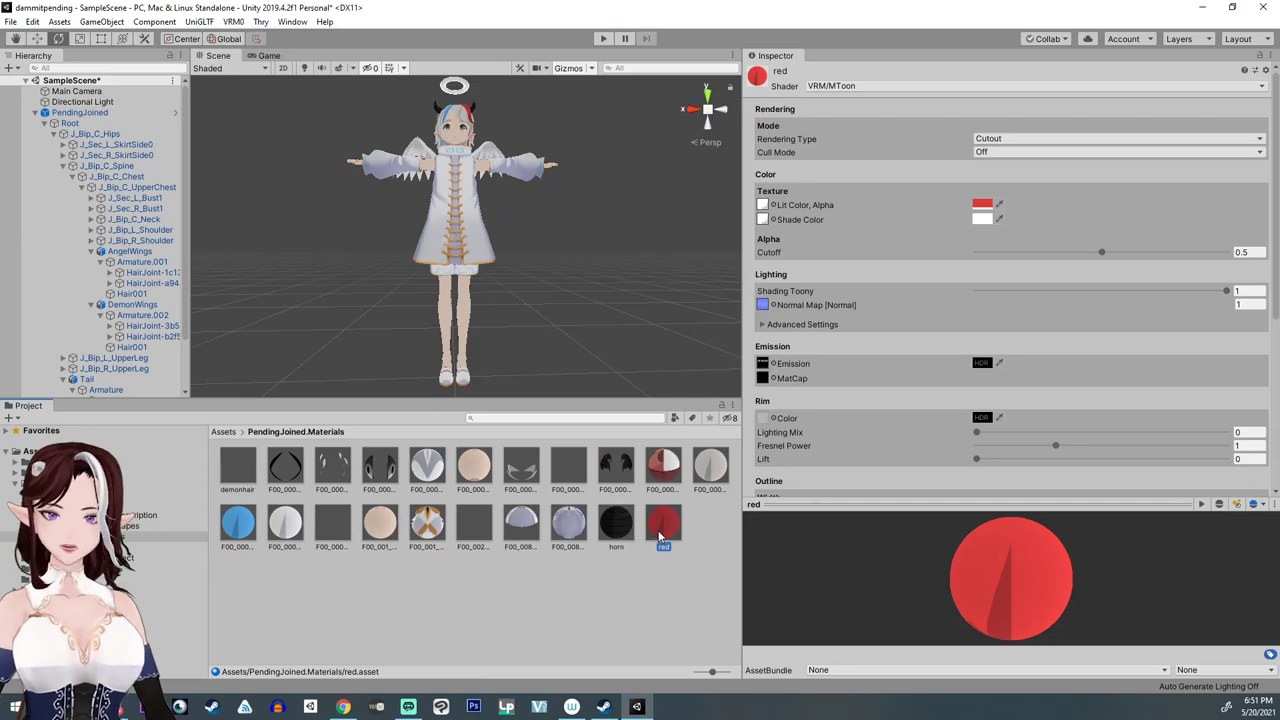
{"action": "left_click", "coordinate": [983, 204]}
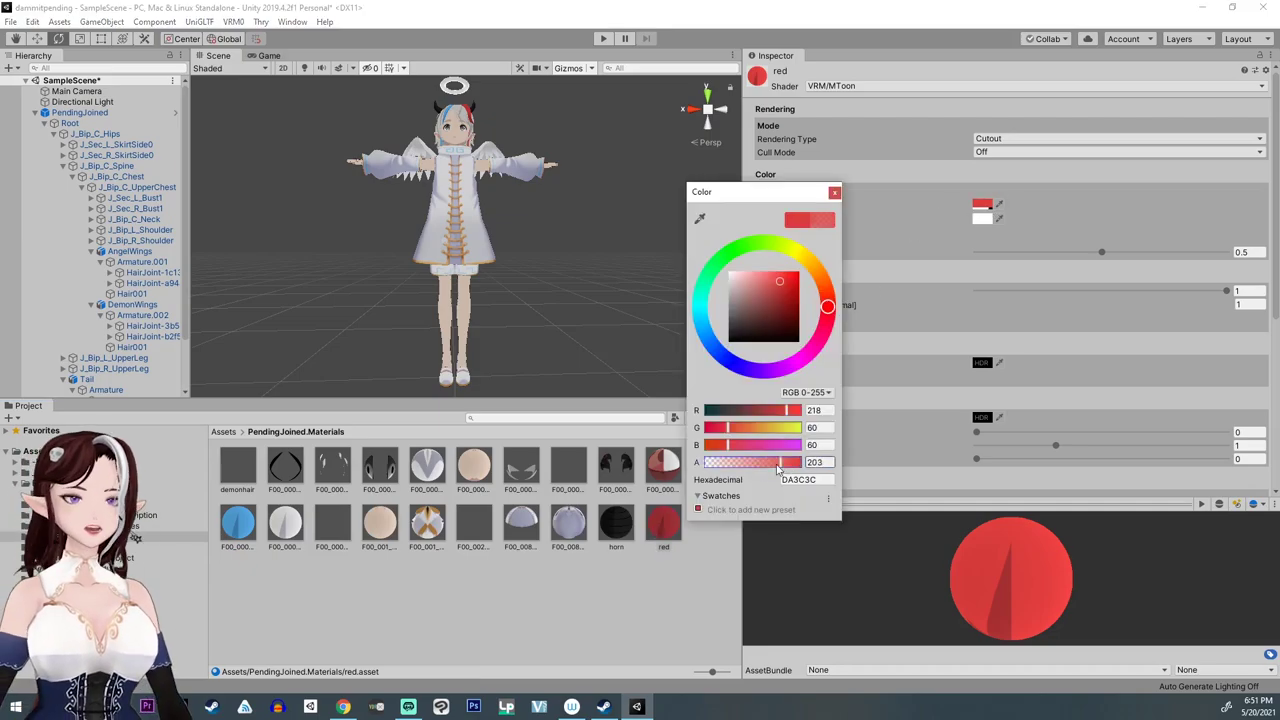
Step: Rename the F00_000_Hair_00_HAIR_02.001 material as blue
{"action": "left_click", "coordinate": [237, 522]}
{"action": "right_click", "coordinate": [237, 522]}
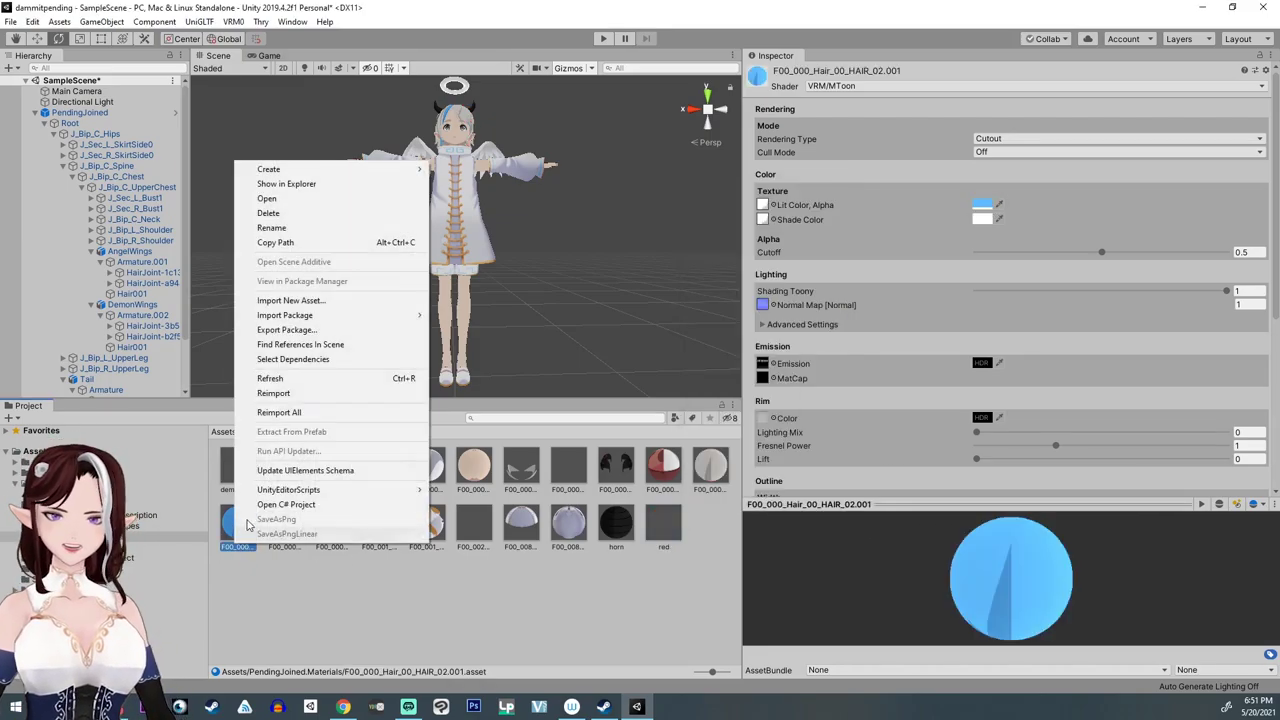
{"action": "left_click", "coordinate": [271, 227]}
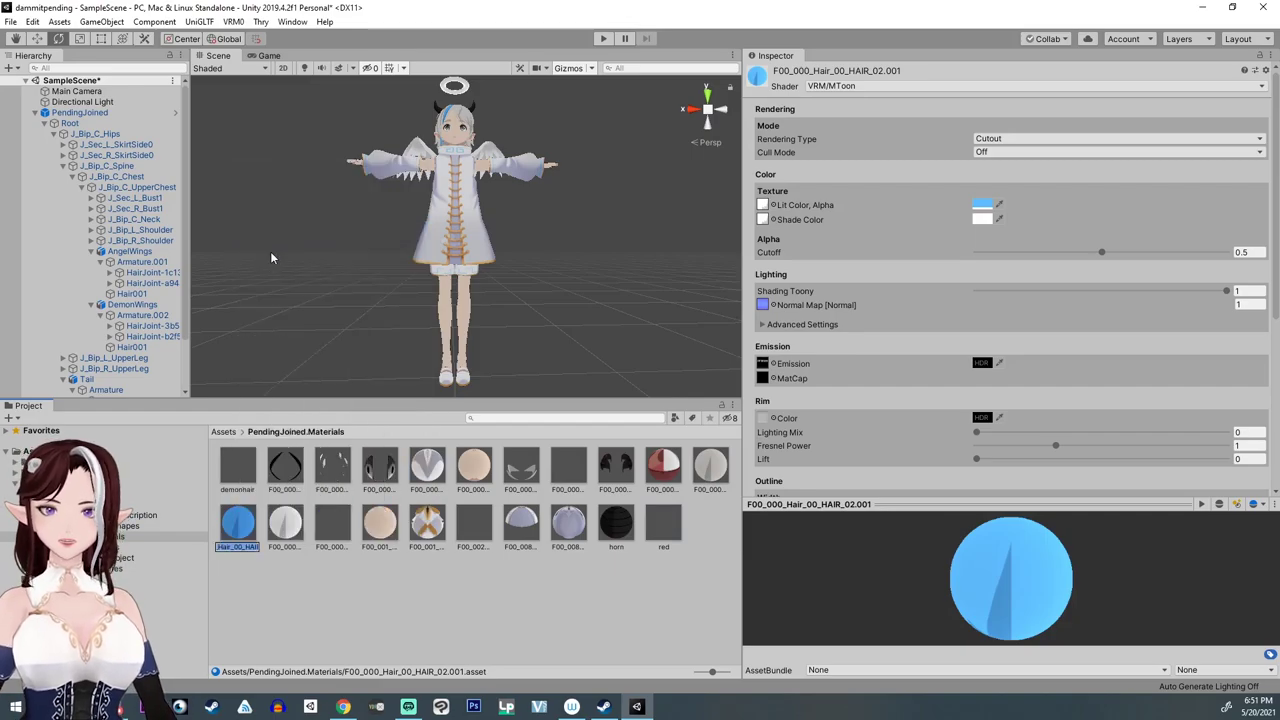
{"action": "type", "text": "blue"}
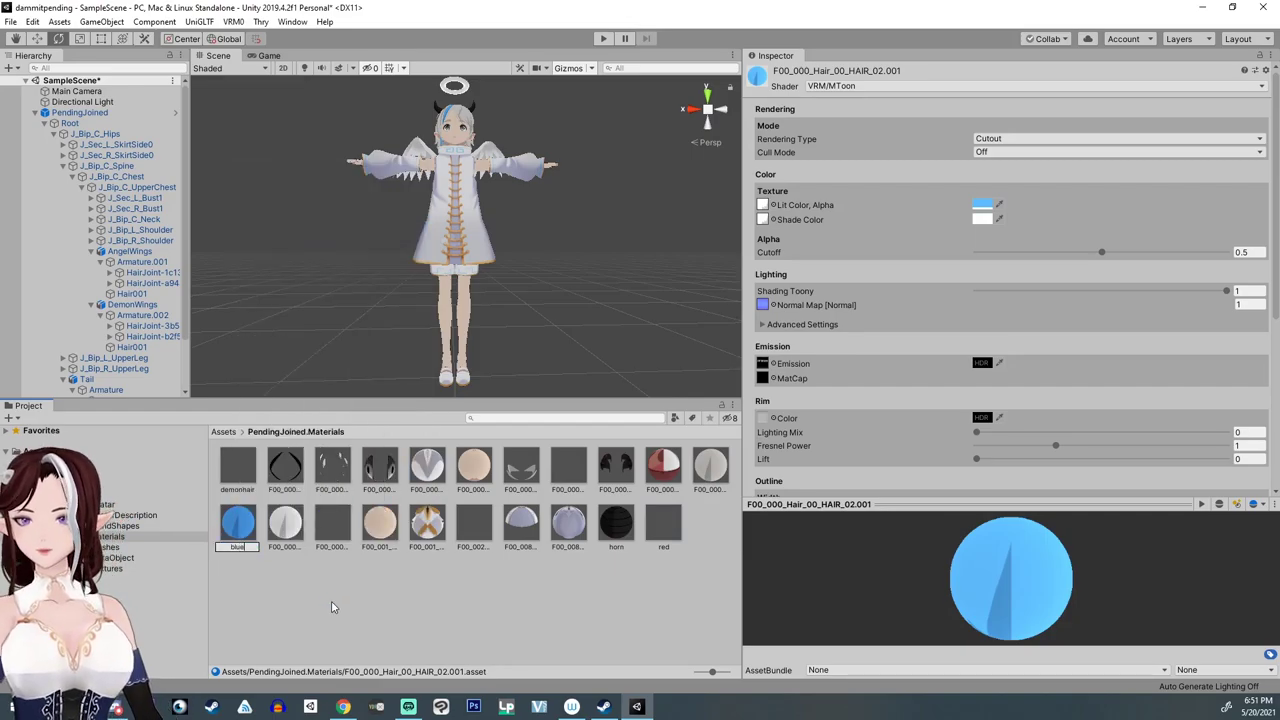
{"action": "key", "text": "Return"}
{"action": "left_click", "coordinate": [240, 546]}
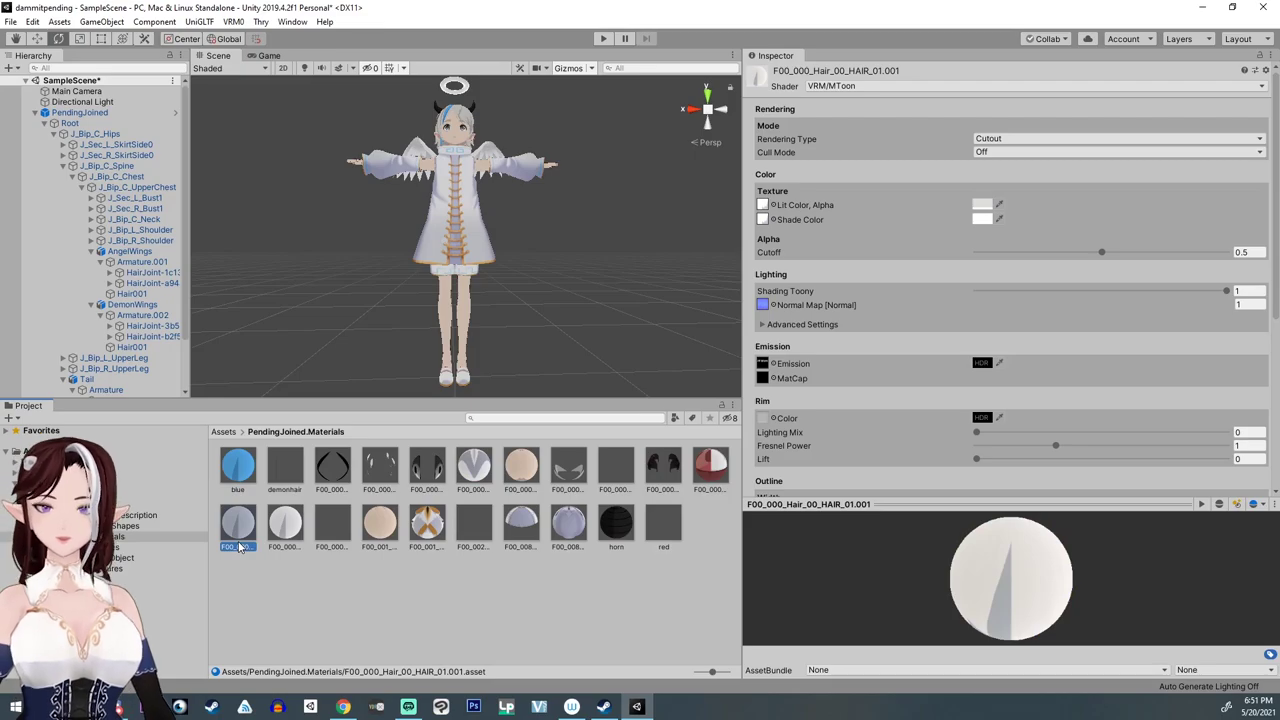
{"action": "right_click", "coordinate": [240, 546]}
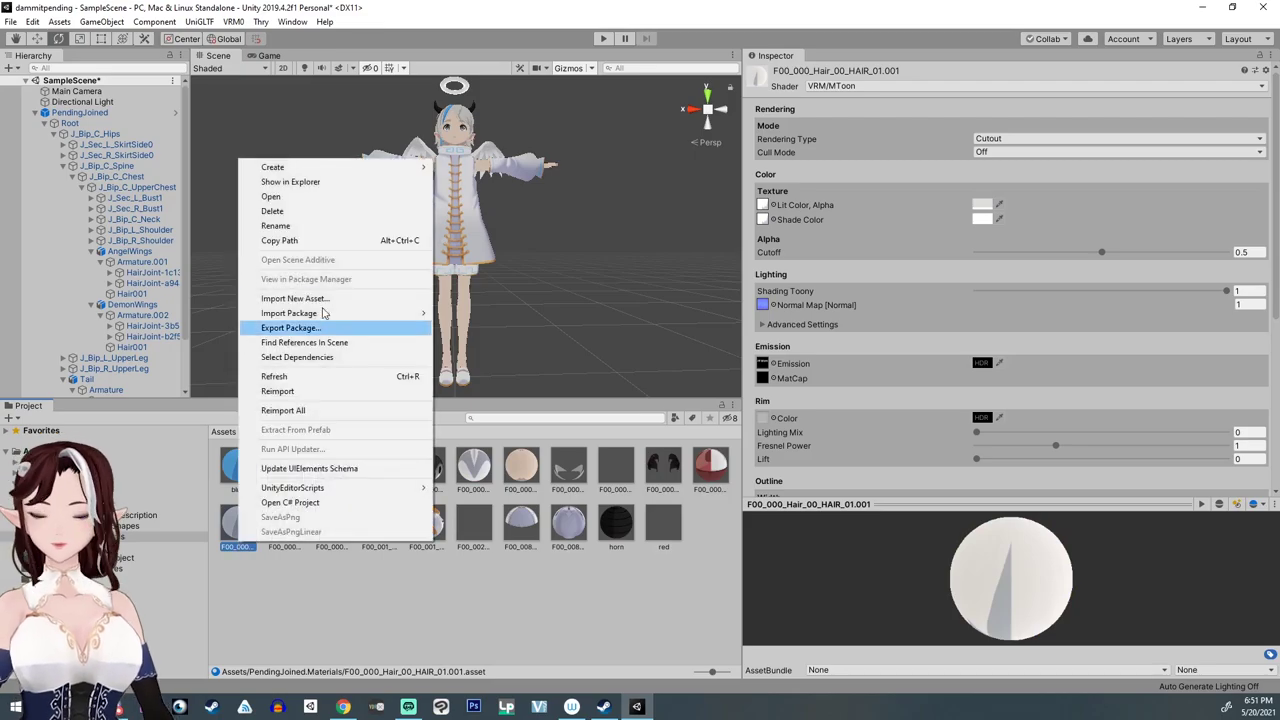
{"action": "left_click", "coordinate": [301, 215]}
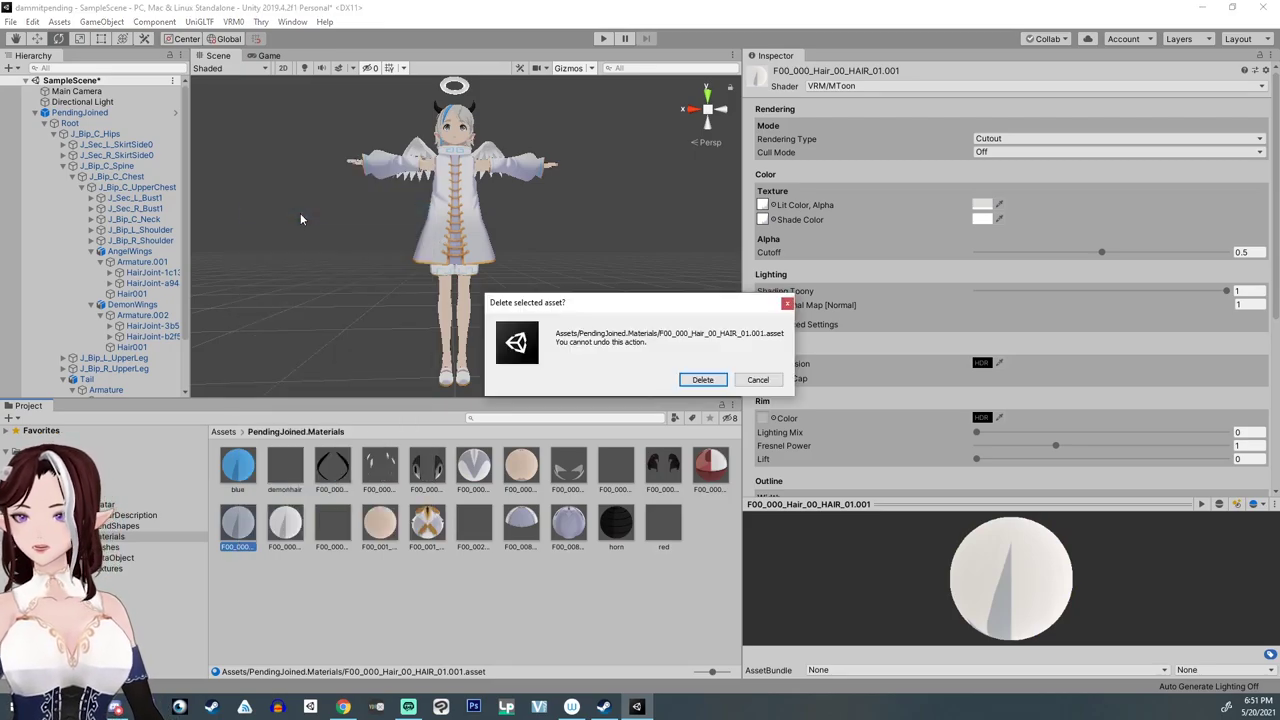
{"action": "left_click", "coordinate": [758, 380]}
Step: Rename the F00_000_Hair_00_HAIR_01.001 material as angelhair
{"action": "right_click", "coordinate": [237, 550]}
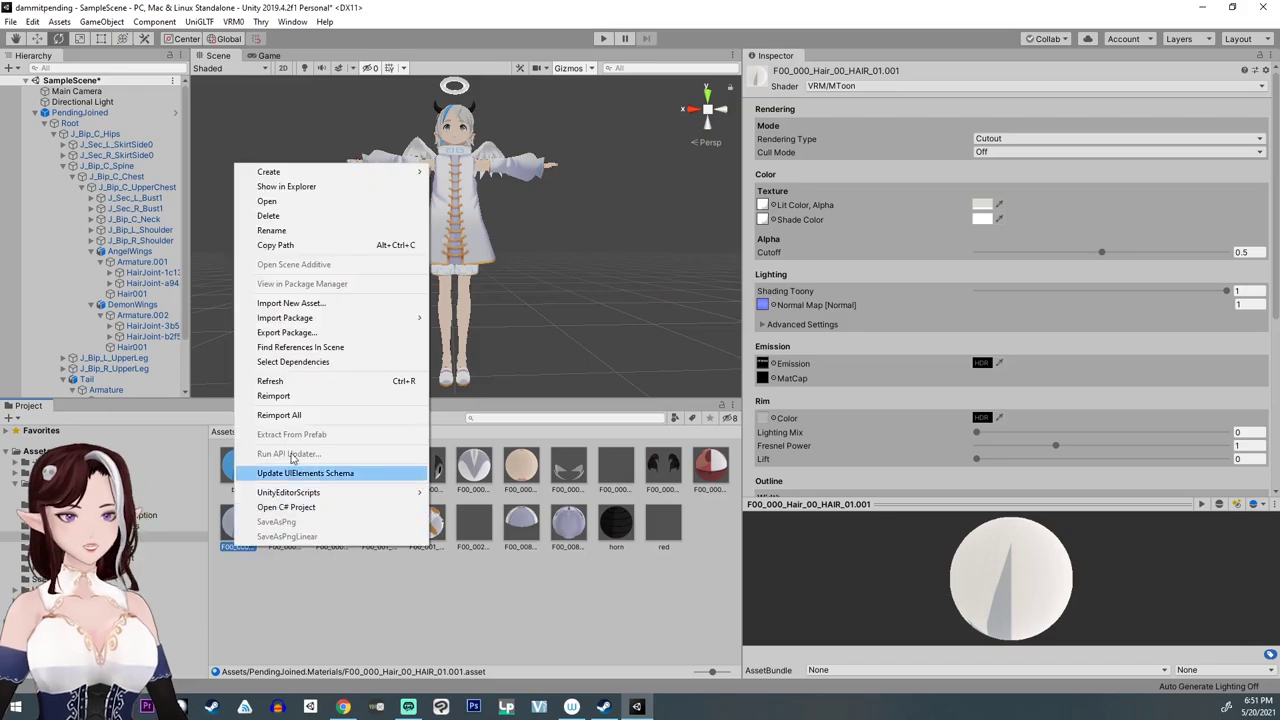
{"action": "left_click", "coordinate": [285, 233]}
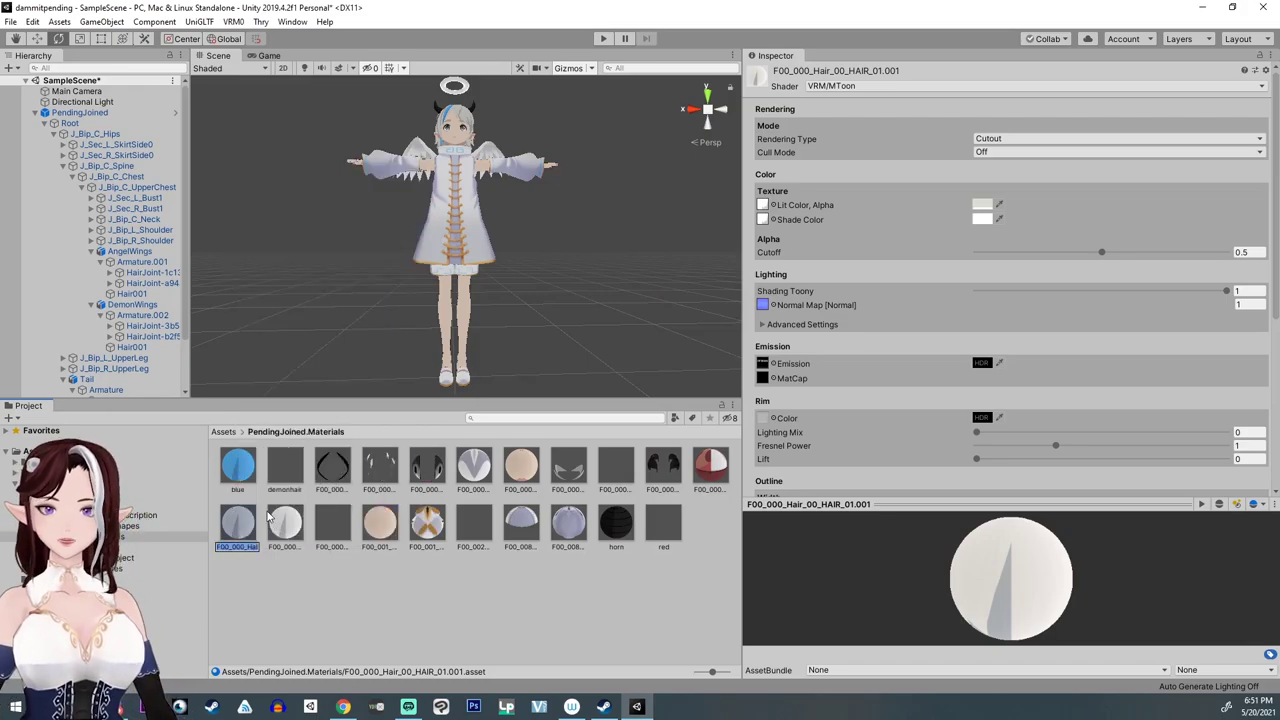
{"action": "type", "text": "ange"}
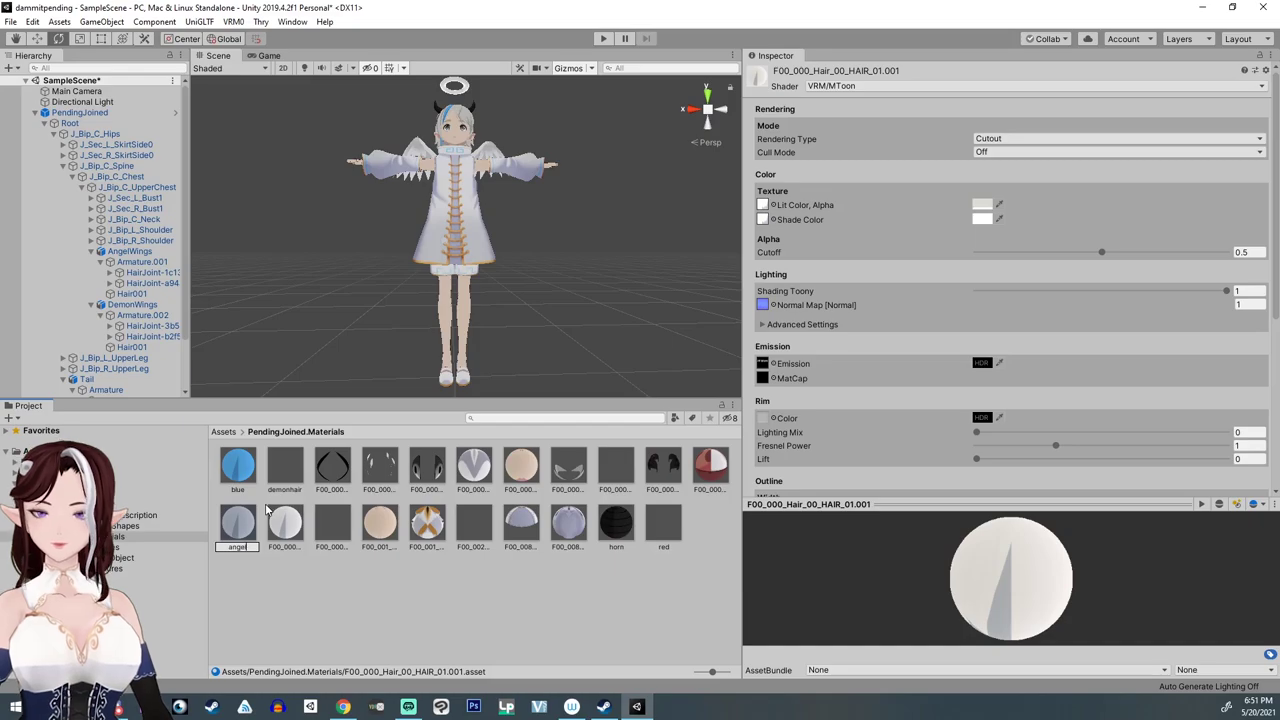
{"action": "type", "text": "lhair"}
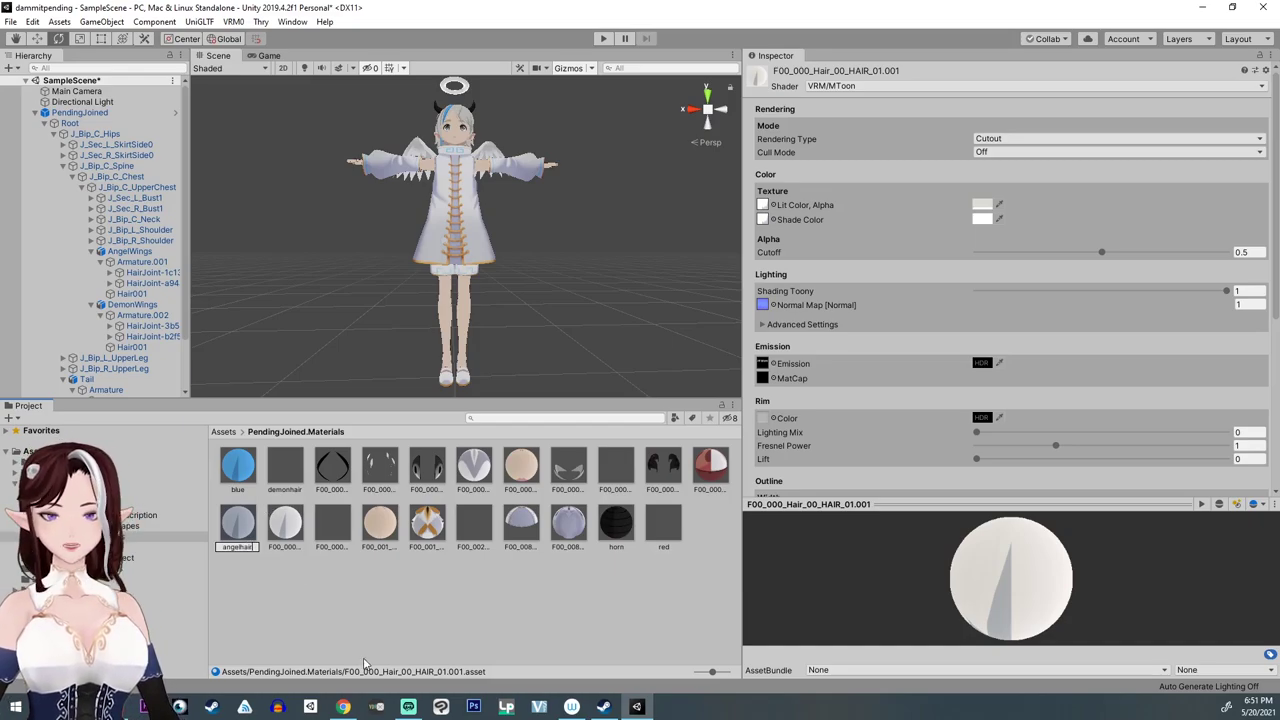
{"action": "key", "text": "Return"}
Step: Hide the avatar's horns by lowering the lit color alpha of the horn material
{"action": "left_click", "coordinate": [436, 530]}
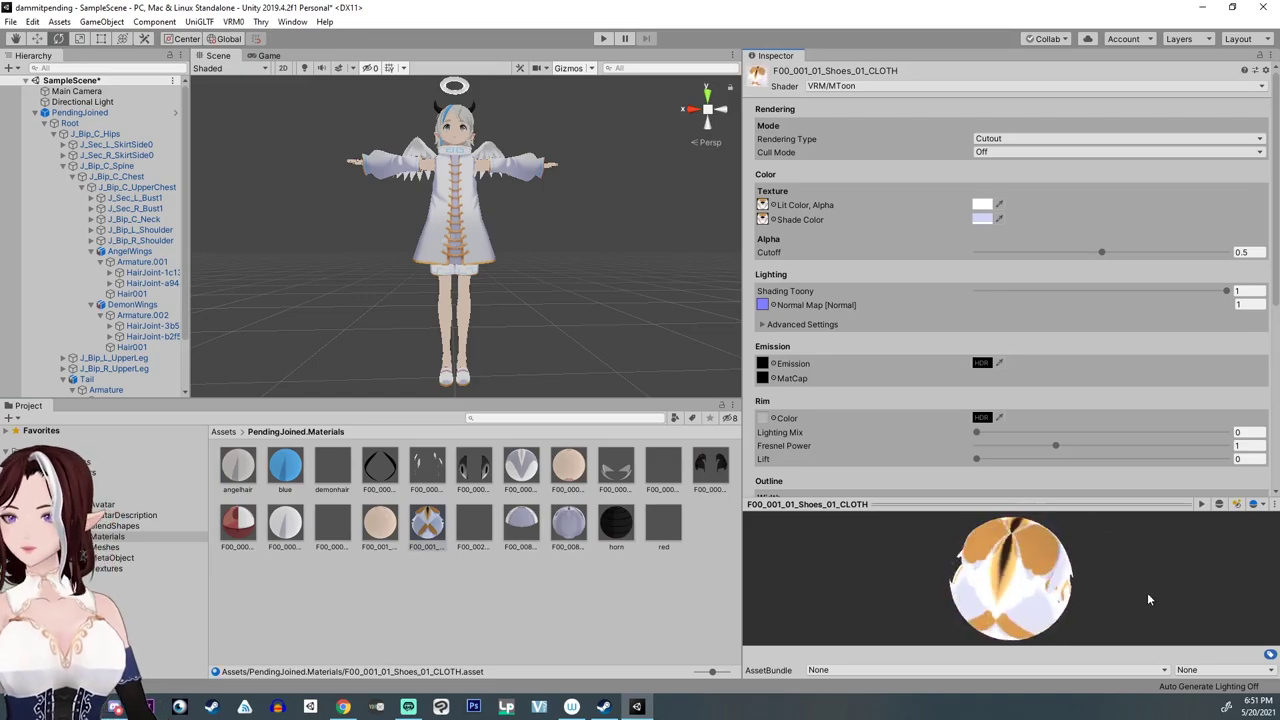
{"action": "left_click", "coordinate": [616, 522]}
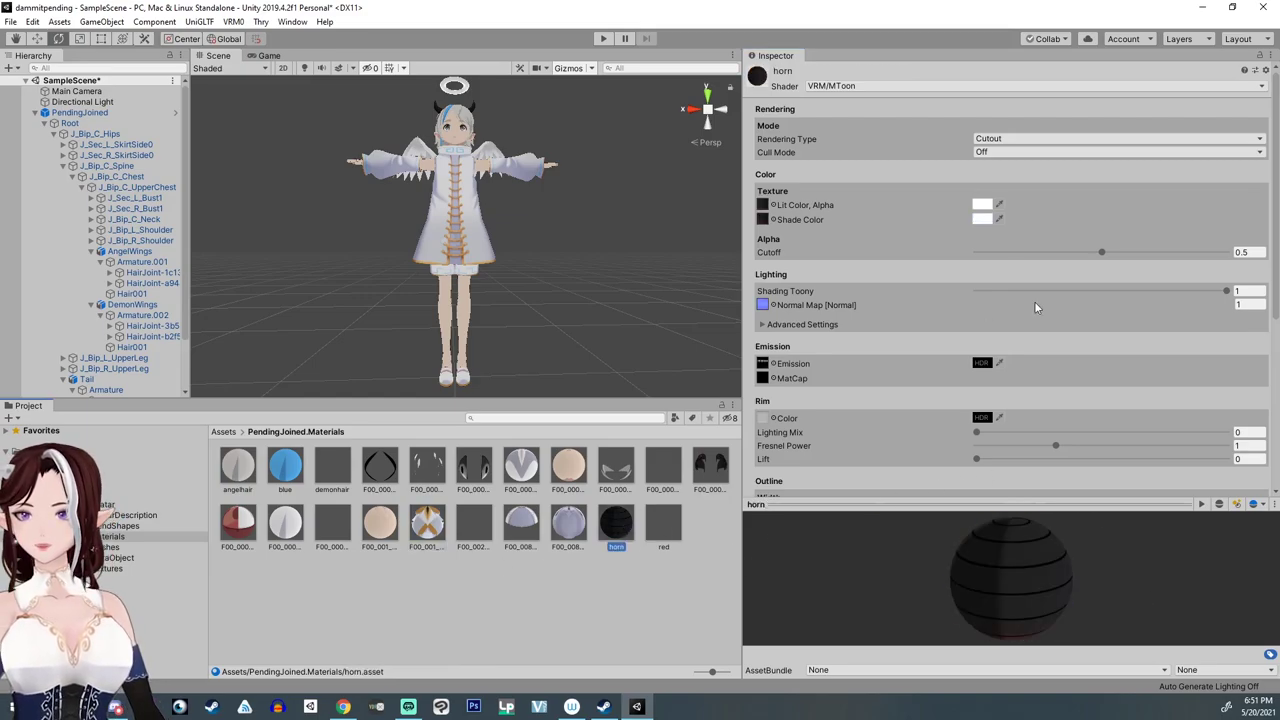
{"action": "left_click", "coordinate": [982, 205]}
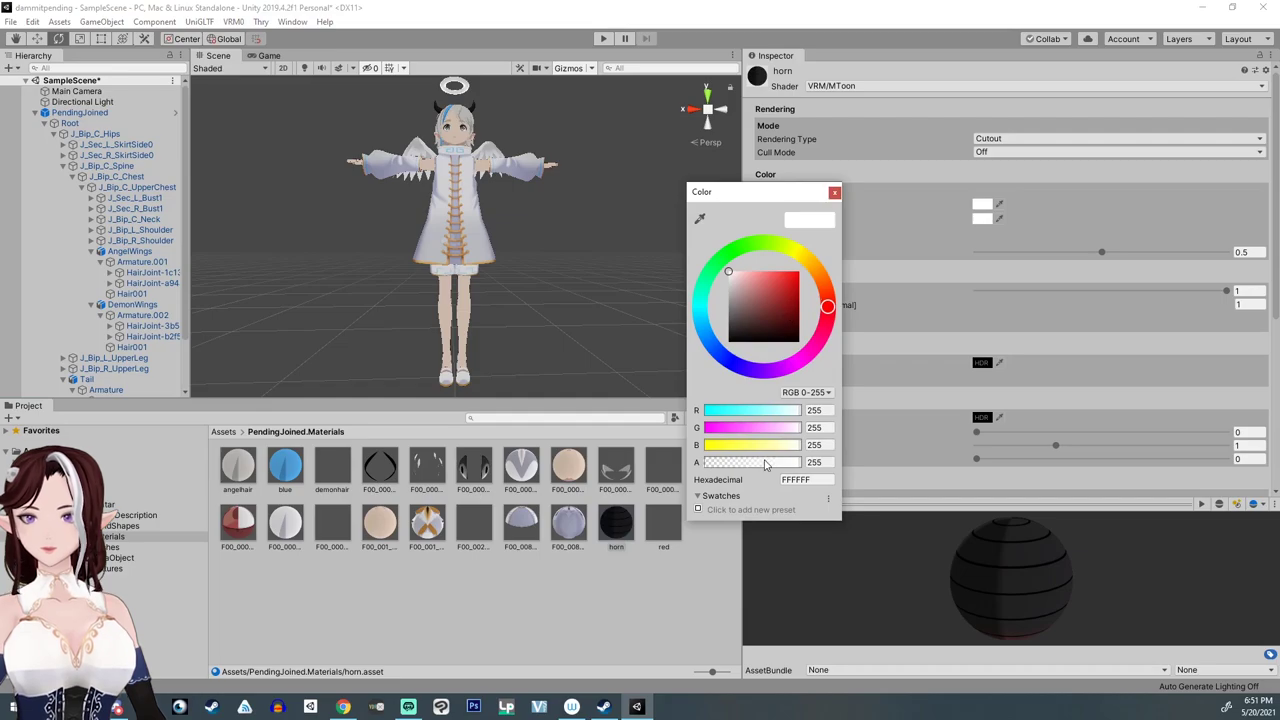
{"action": "left_click", "coordinate": [833, 193]}
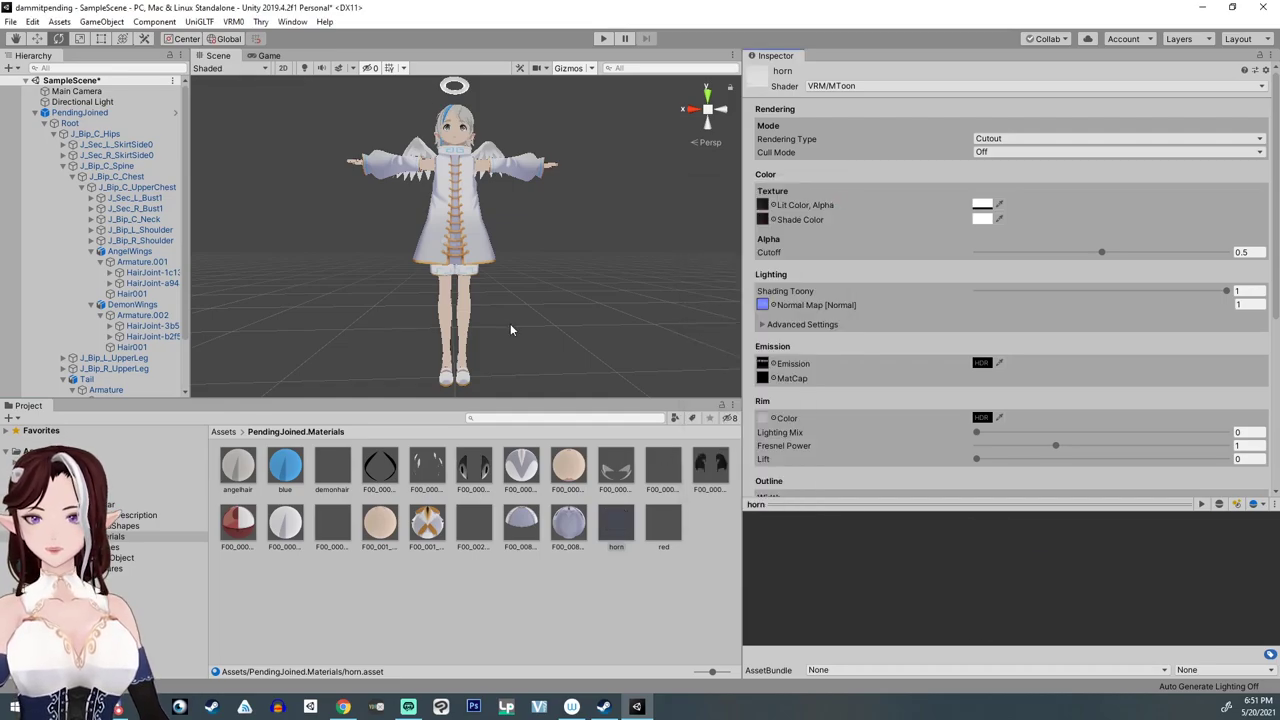
{"action": "scroll", "coordinate": [510, 325], "scroll_direction": "down", "scroll_amount": 3}
{"action": "middle_click_drag", "start_coordinate": [514, 320], "coordinate": [491, 416]}
{"action": "scroll", "coordinate": [480, 351], "scroll_direction": "up", "scroll_amount": 3}
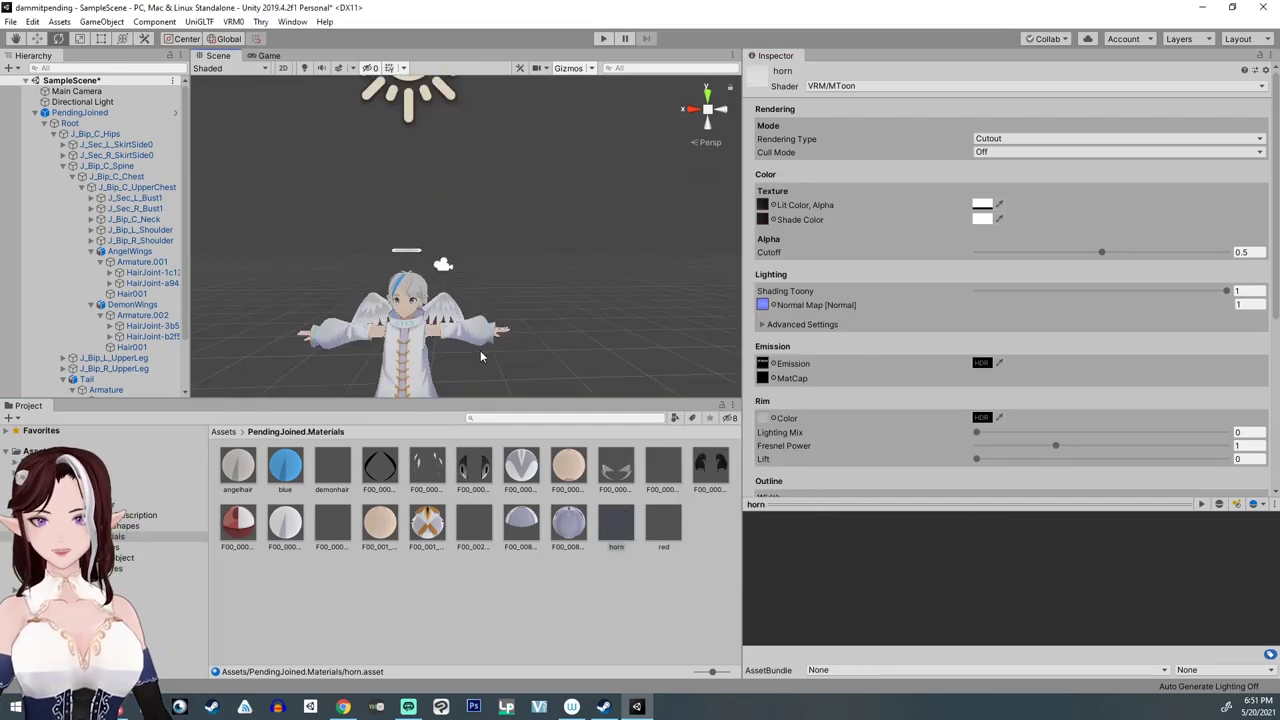
Step: Set the lit color of the F00_000_00_EyeIris_00_EYE material to light blue, 5DCCFF
{"action": "scroll", "coordinate": [480, 352], "scroll_direction": "up", "scroll_amount": 3}
{"action": "middle_click_drag", "start_coordinate": [480, 352], "coordinate": [556, 250]}
{"action": "left_click", "coordinate": [474, 466]}
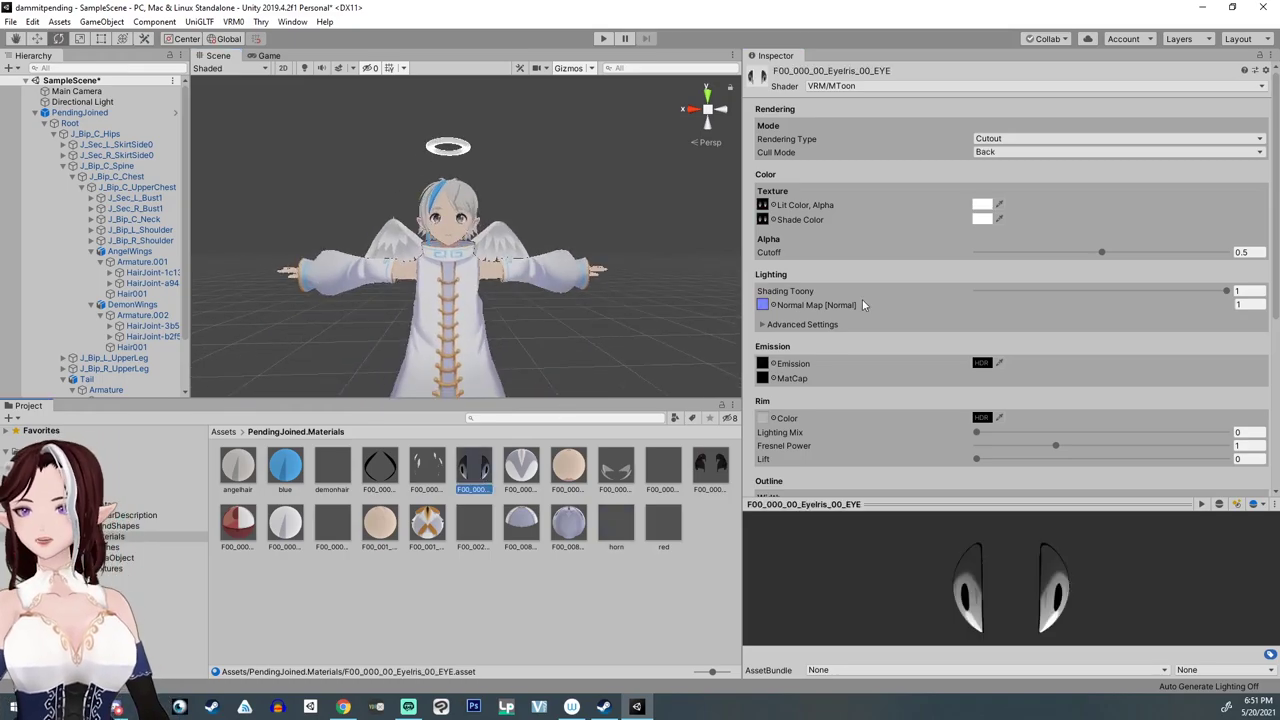
{"action": "left_click", "coordinate": [982, 205]}
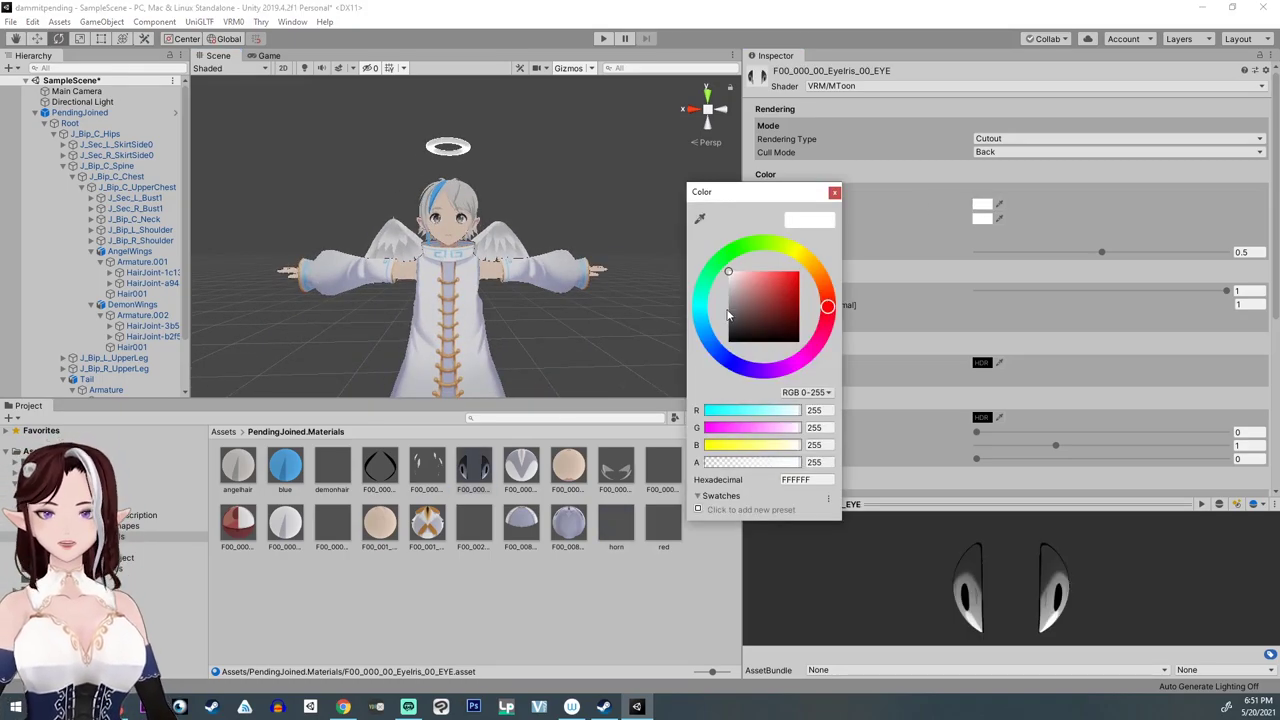
{"action": "left_click", "coordinate": [702, 330]}
{"action": "left_click_drag", "start_coordinate": [782, 252], "coordinate": [774, 252]}
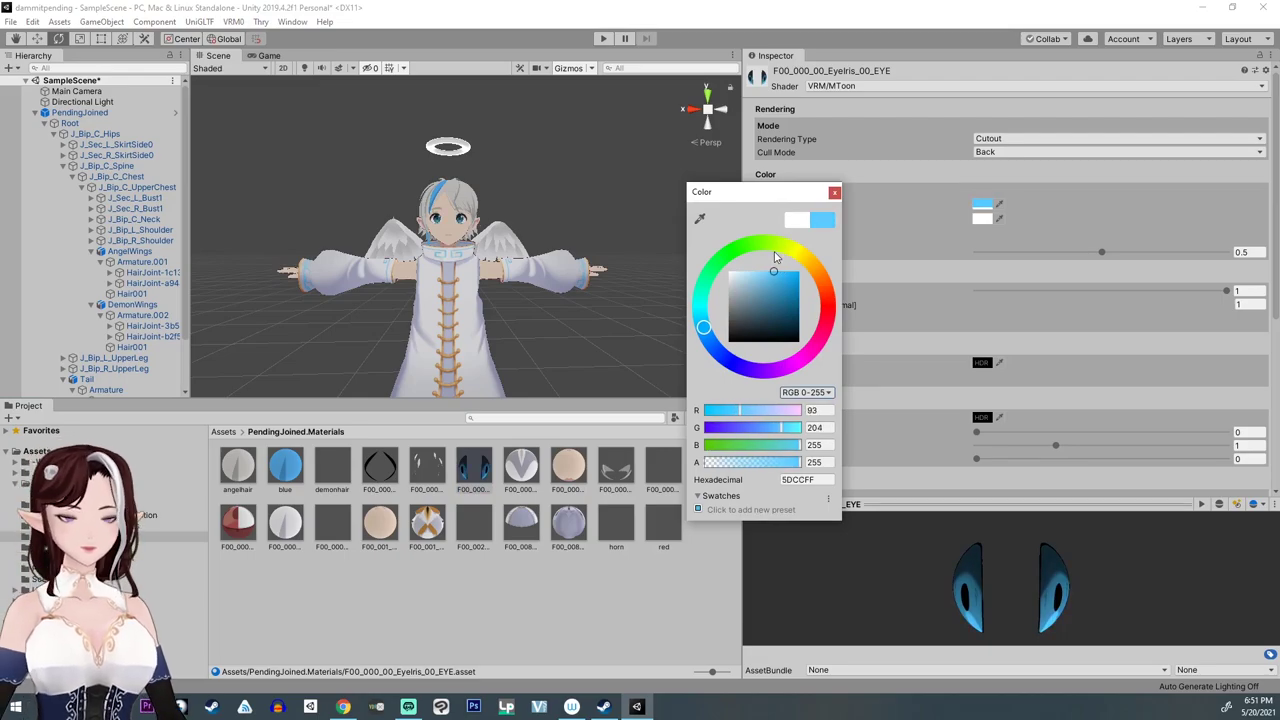
{"action": "left_click", "coordinate": [924, 542]}
{"action": "scroll", "coordinate": [560, 340], "scroll_direction": "up", "scroll_amount": 5}
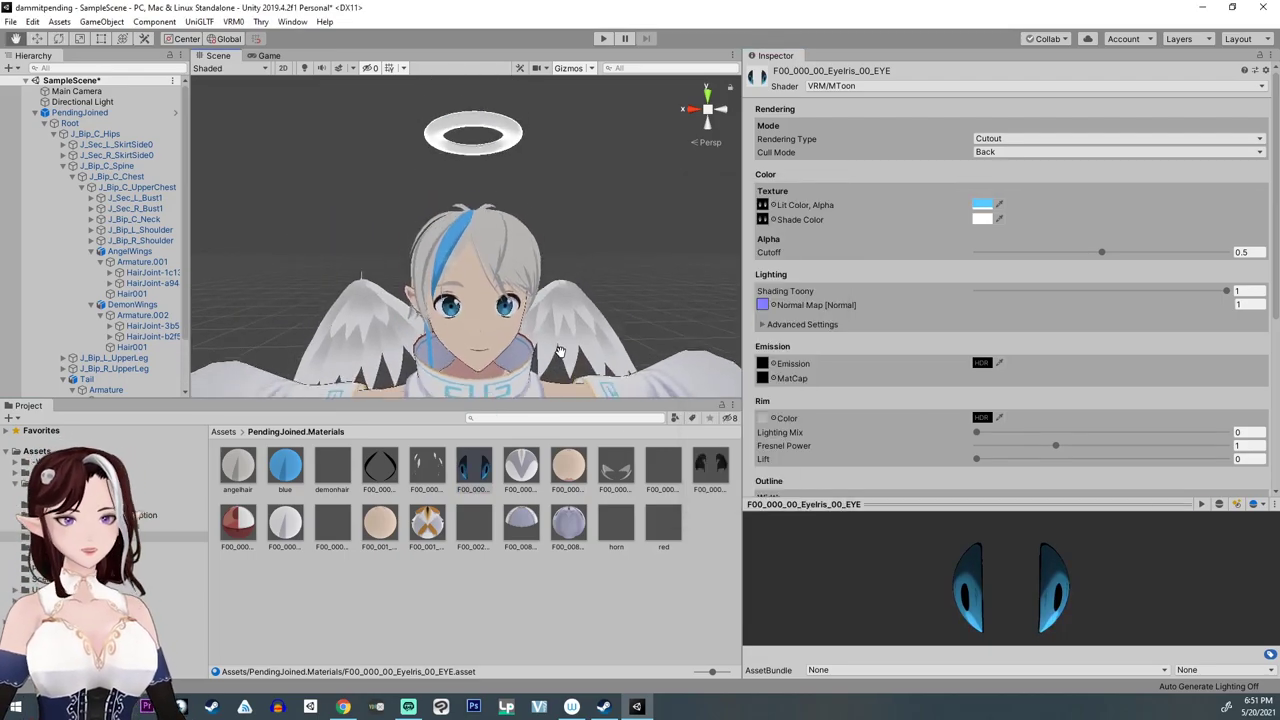
{"action": "left_click_drag", "start_coordinate": [560, 351], "coordinate": [533, 329]}
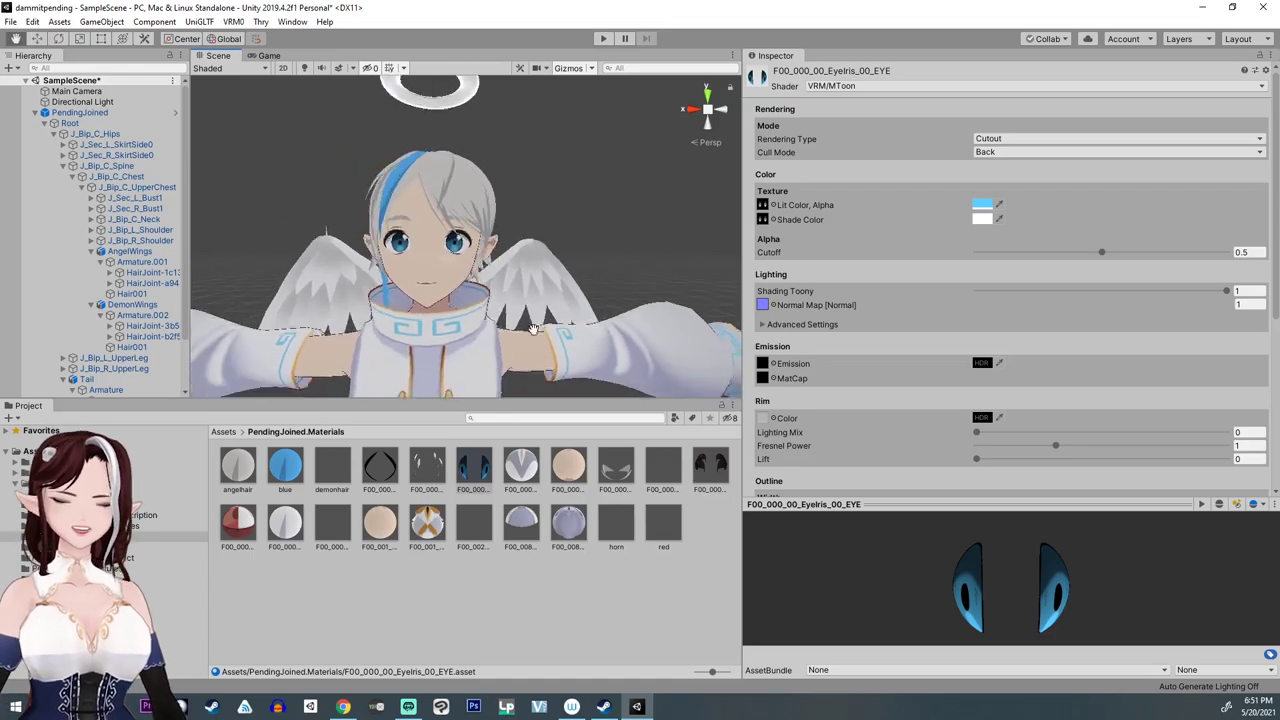
{"action": "scroll", "coordinate": [536, 336], "scroll_direction": "down", "scroll_amount": 5}
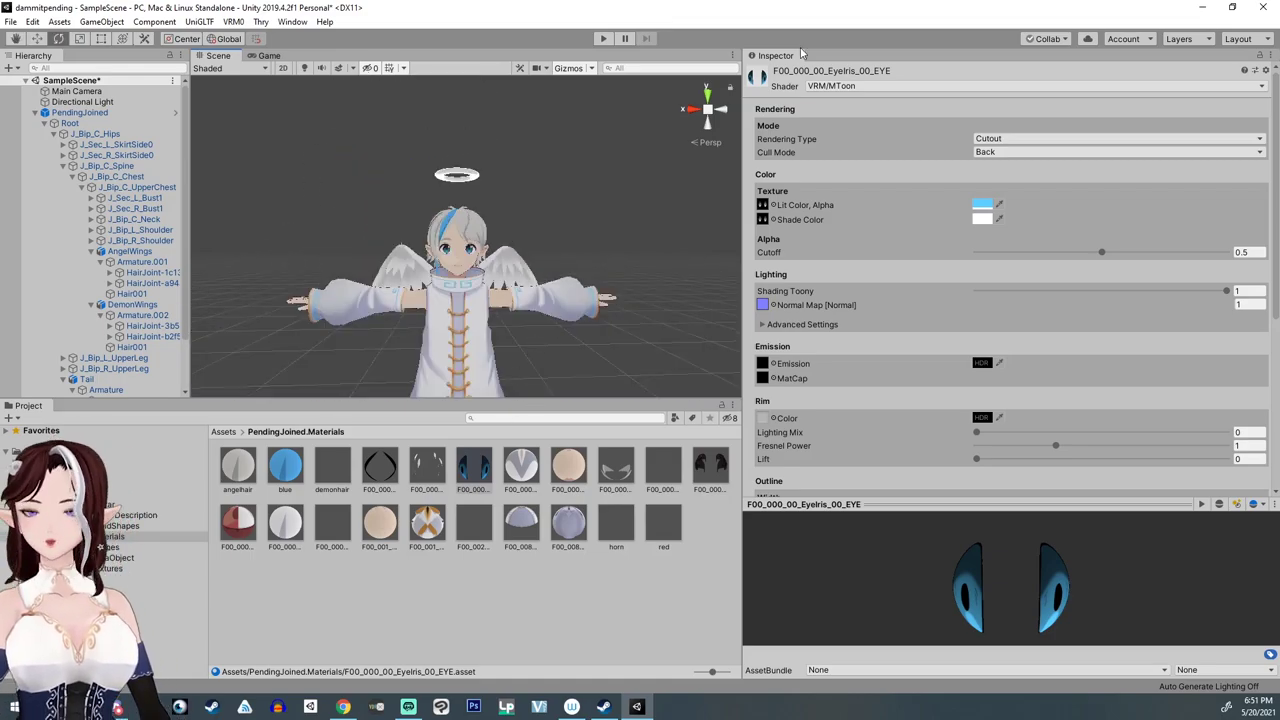
{"action": "left_click", "coordinate": [633, 468]}
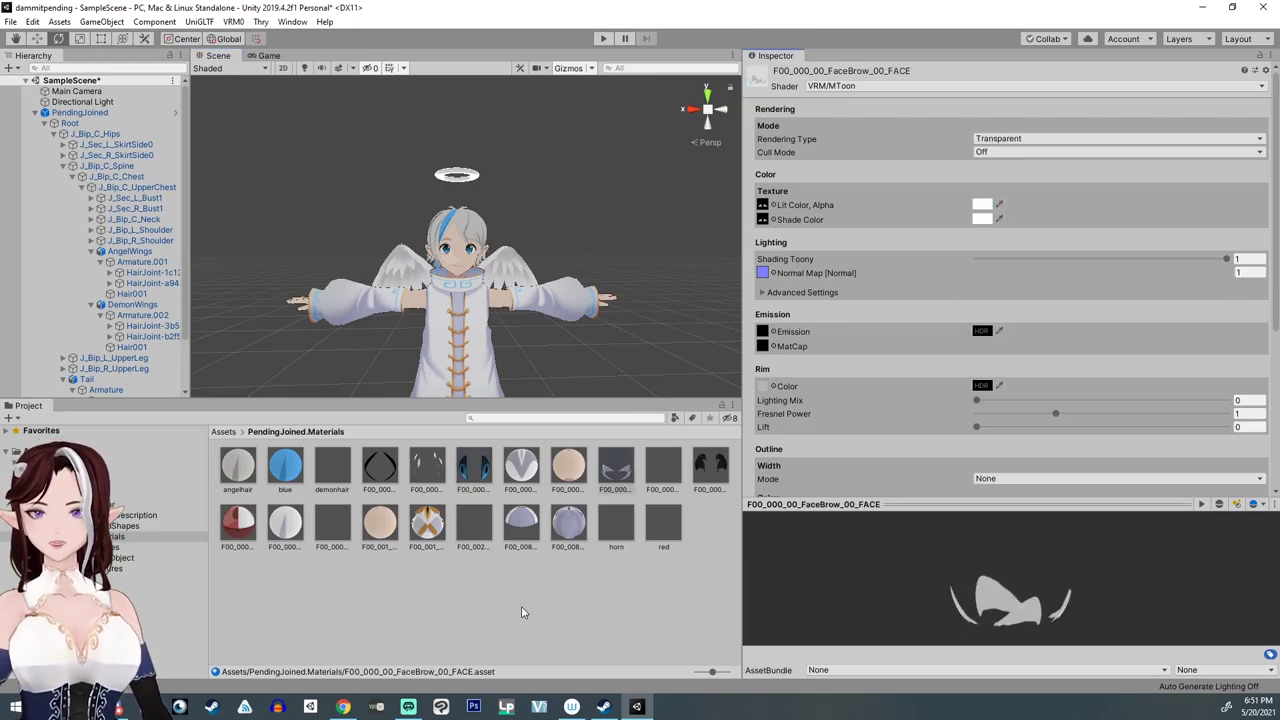
{"action": "left_click", "coordinate": [537, 562]}
{"action": "scroll", "coordinate": [505, 320], "scroll_direction": "up", "scroll_amount": 5}
{"action": "mouse_move", "coordinate": [504, 320]}
{"action": "middle_mouse_down"}
{"action": "mouse_move", "coordinate": [500, 276]}
{"action": "mouse_move", "coordinate": [493, 335]}
{"action": "mouse_move", "coordinate": [343, 325]}
{"action": "mouse_move", "coordinate": [600, 335]}
{"action": "mouse_move", "coordinate": [700, 355]}
{"action": "mouse_move", "coordinate": [590, 390]}
{"action": "mouse_move", "coordinate": [525, 277]}
{"action": "mouse_move", "coordinate": [514, 214]}
{"action": "mouse_move", "coordinate": [502, 288]}
{"action": "mouse_move", "coordinate": [516, 336]}
{"action": "middle_mouse_up"}
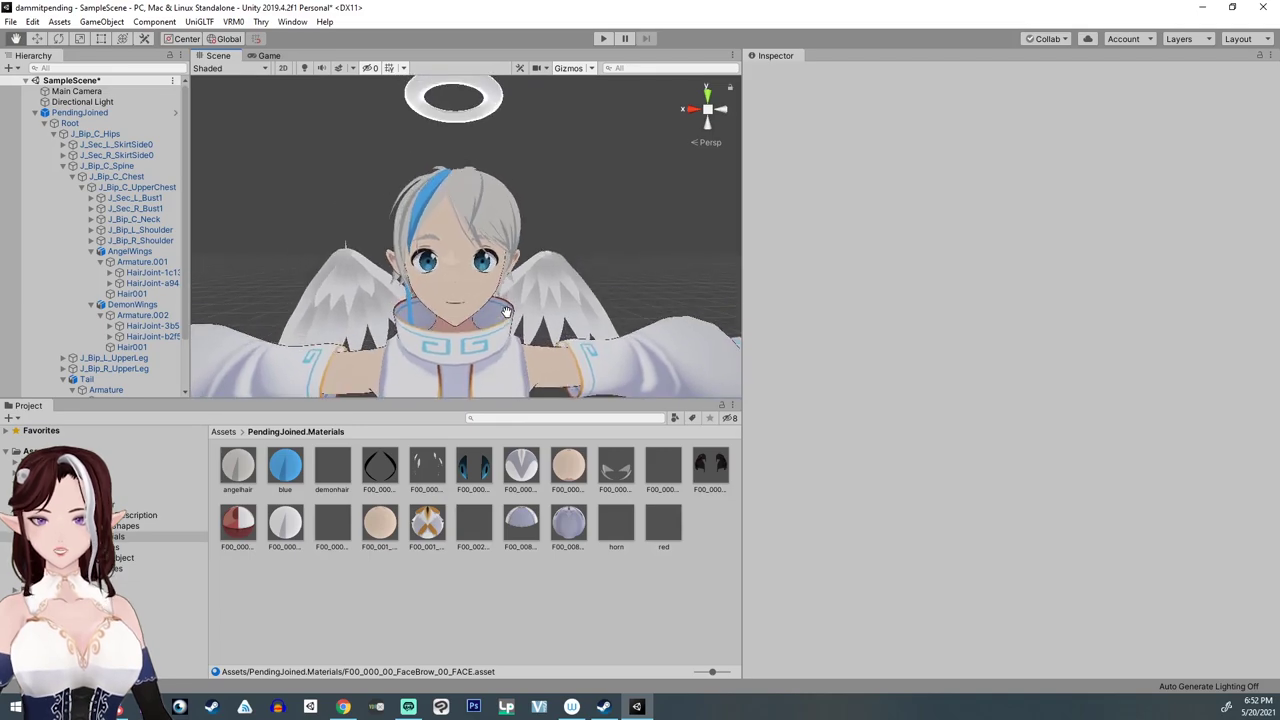
Step: Open the BlendShape asset in PendingJoined.BlendShapes and create a blend shape clip named DemonForm
{"action": "left_click", "coordinate": [125, 525]}
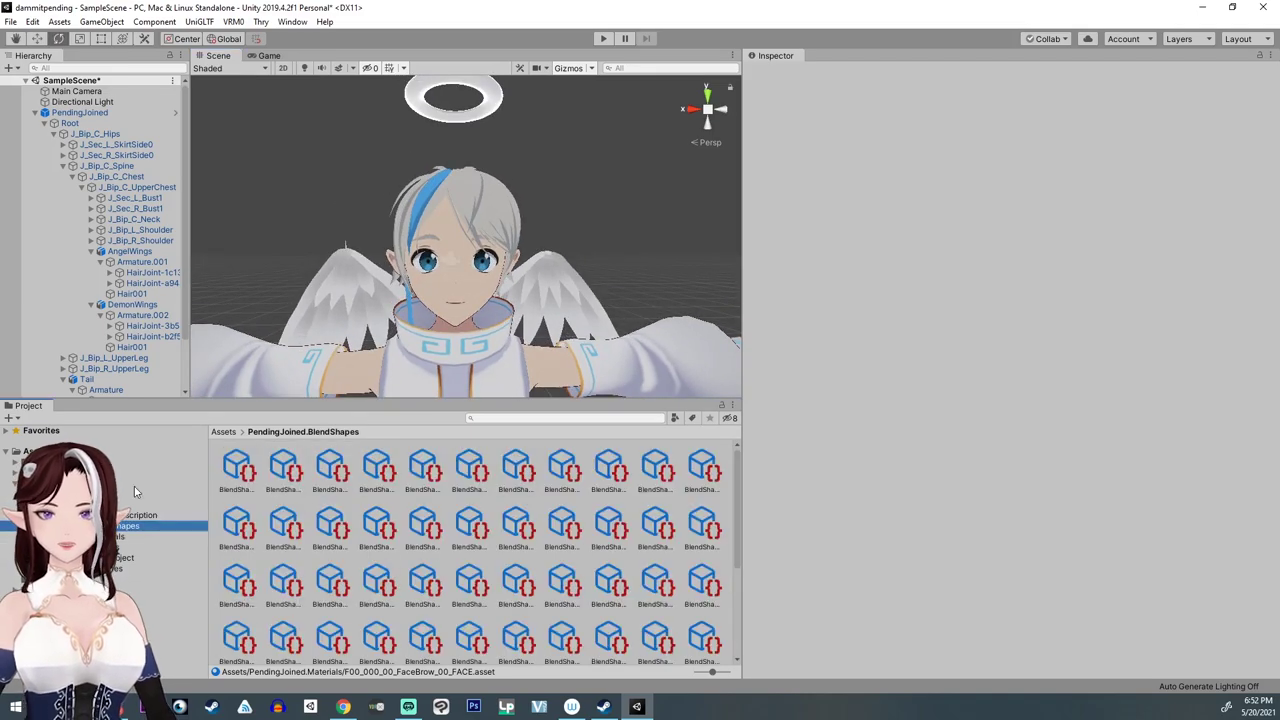
{"action": "left_click", "coordinate": [331, 468]}
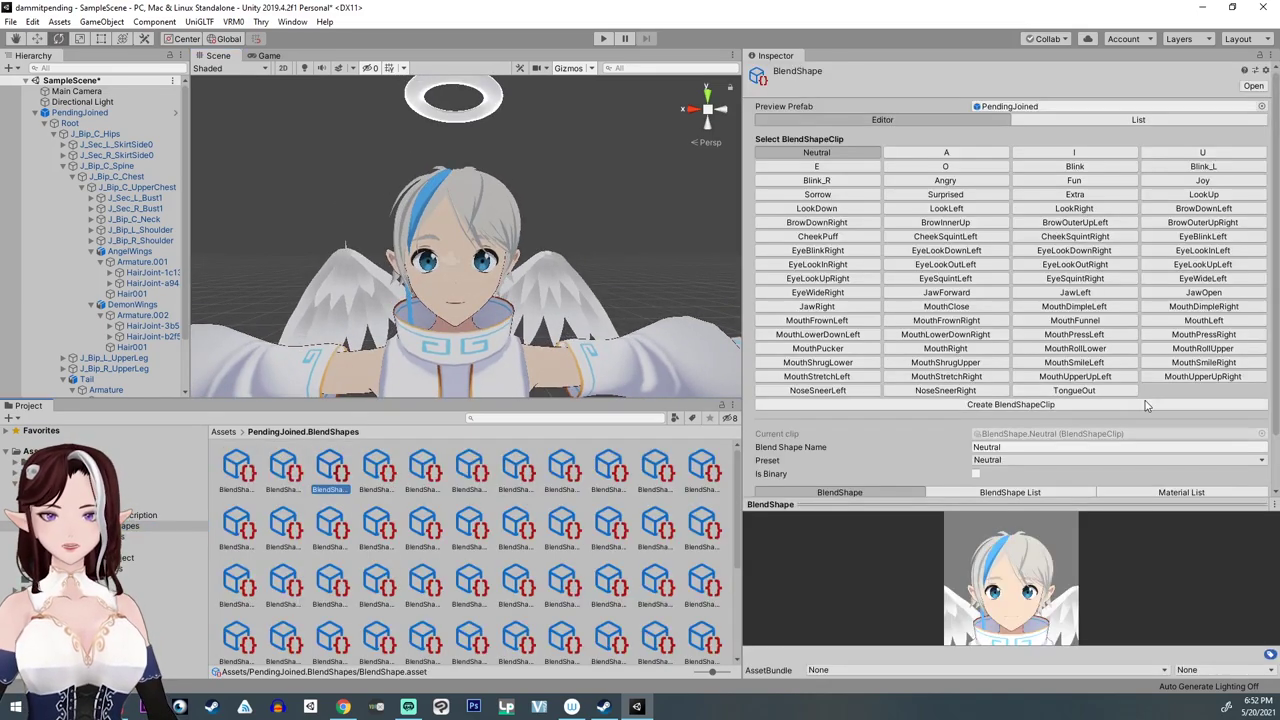
{"action": "scroll", "coordinate": [1147, 408], "scroll_direction": "down", "scroll_amount": 2}
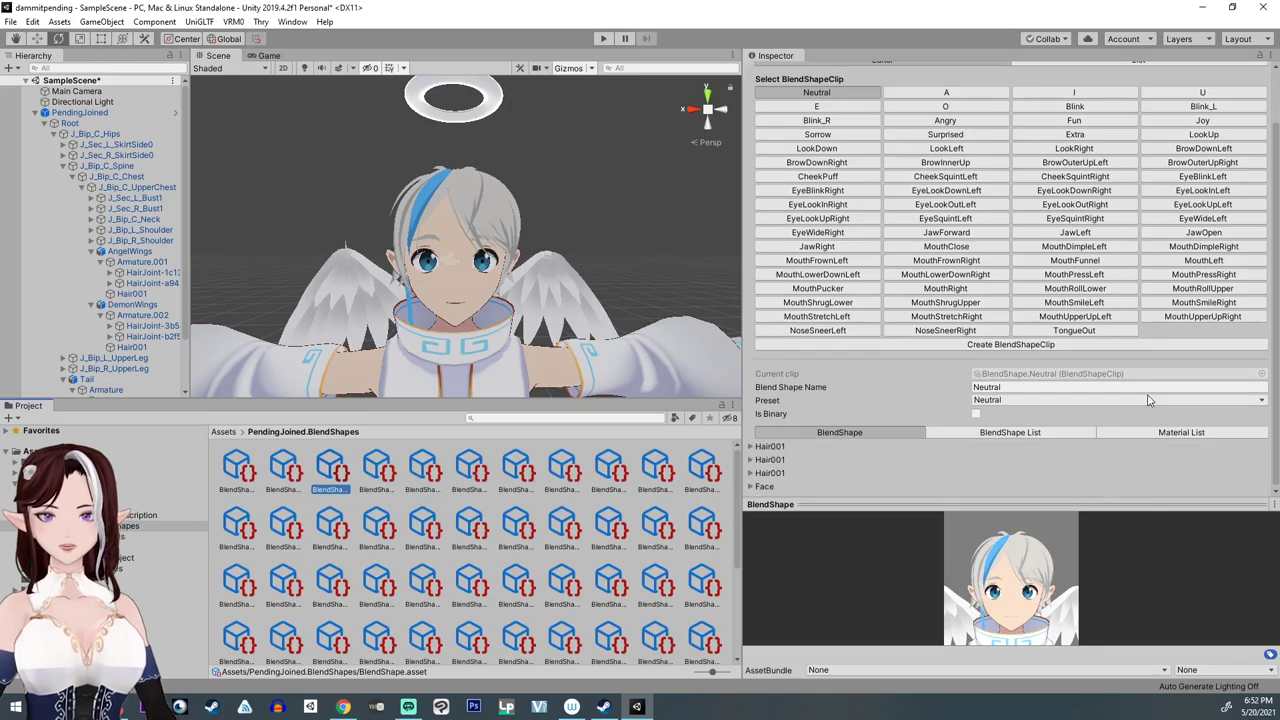
{"action": "left_click", "coordinate": [1127, 345]}
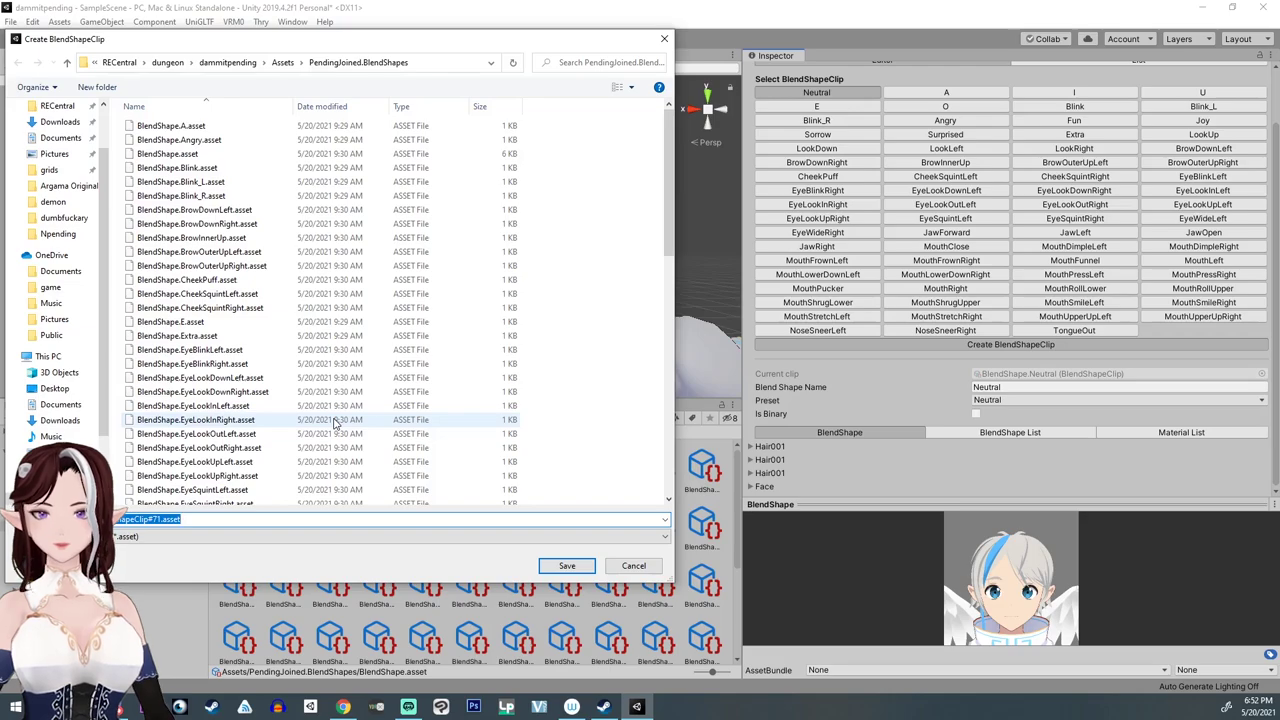
{"action": "key", "text": "BackSpace"}
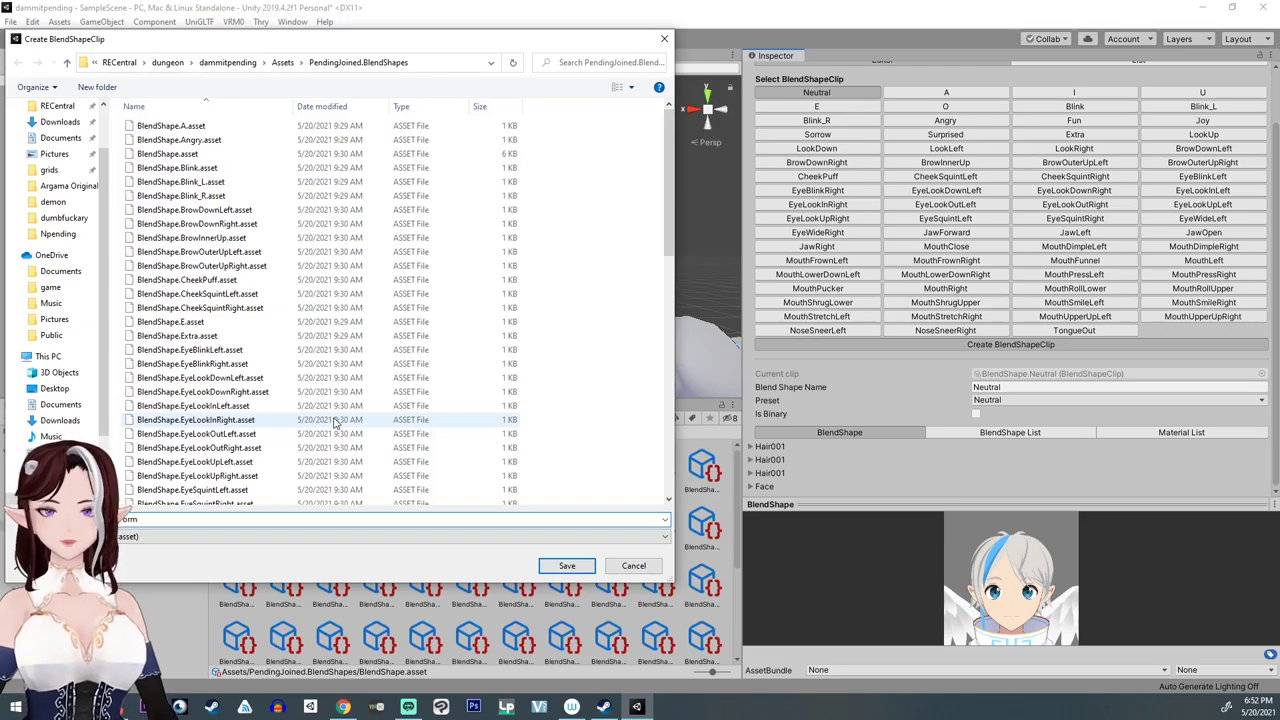
{"action": "type", "text": "DemonForm"}
{"action": "left_click", "coordinate": [567, 566]}
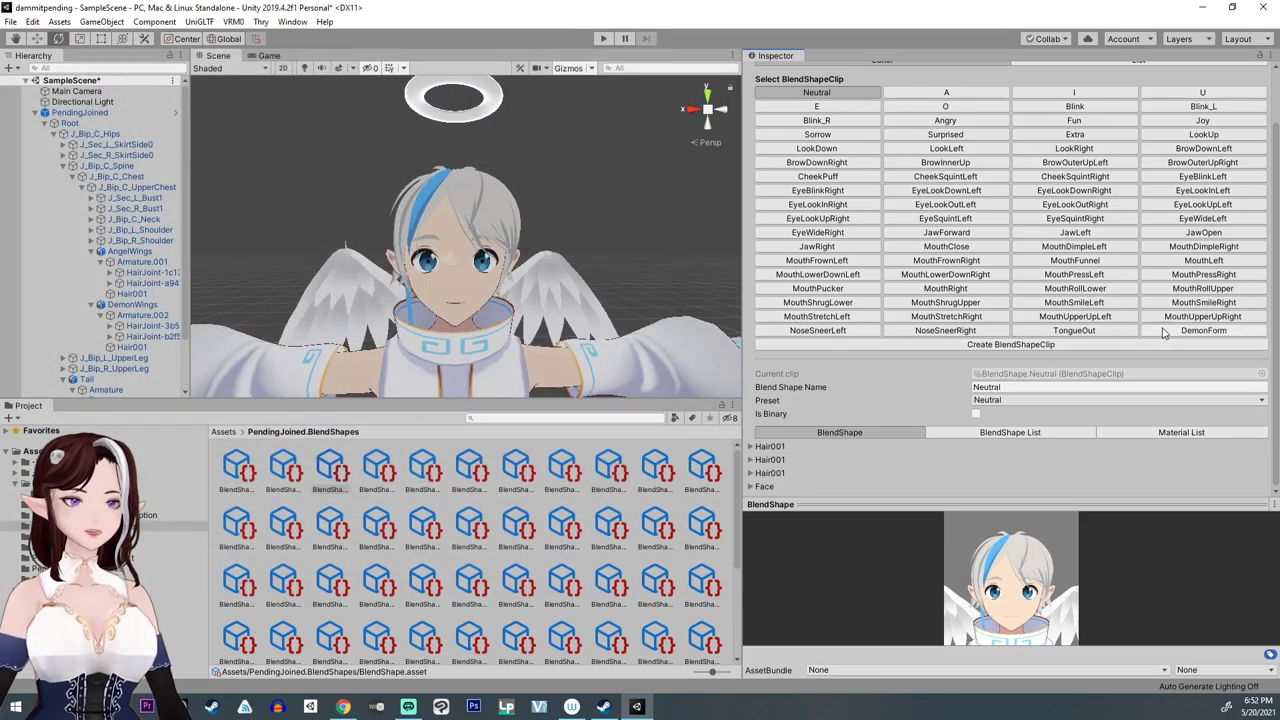
Step: Create a blend shape clip named Hungry in the PendingJoined.BlendShapes folder
{"action": "left_click", "coordinate": [1151, 346]}
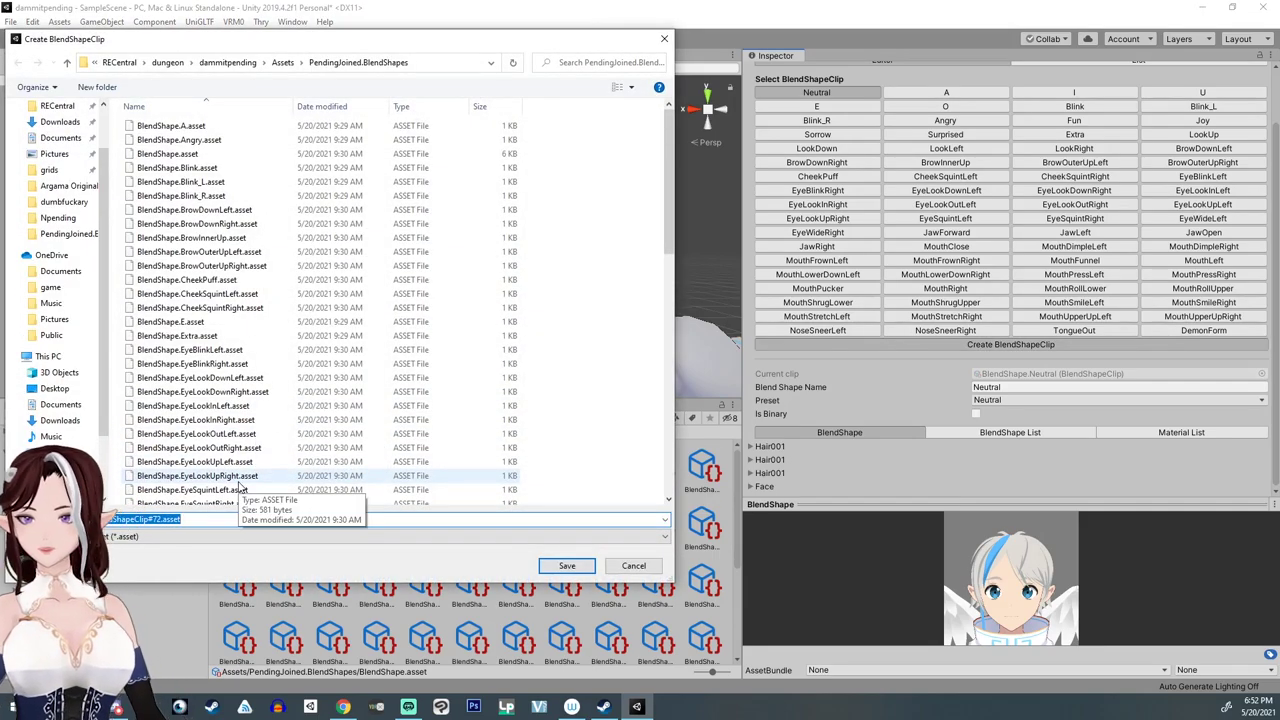
{"action": "type", "text": "Hungr"}
{"action": "type", "text": "y"}
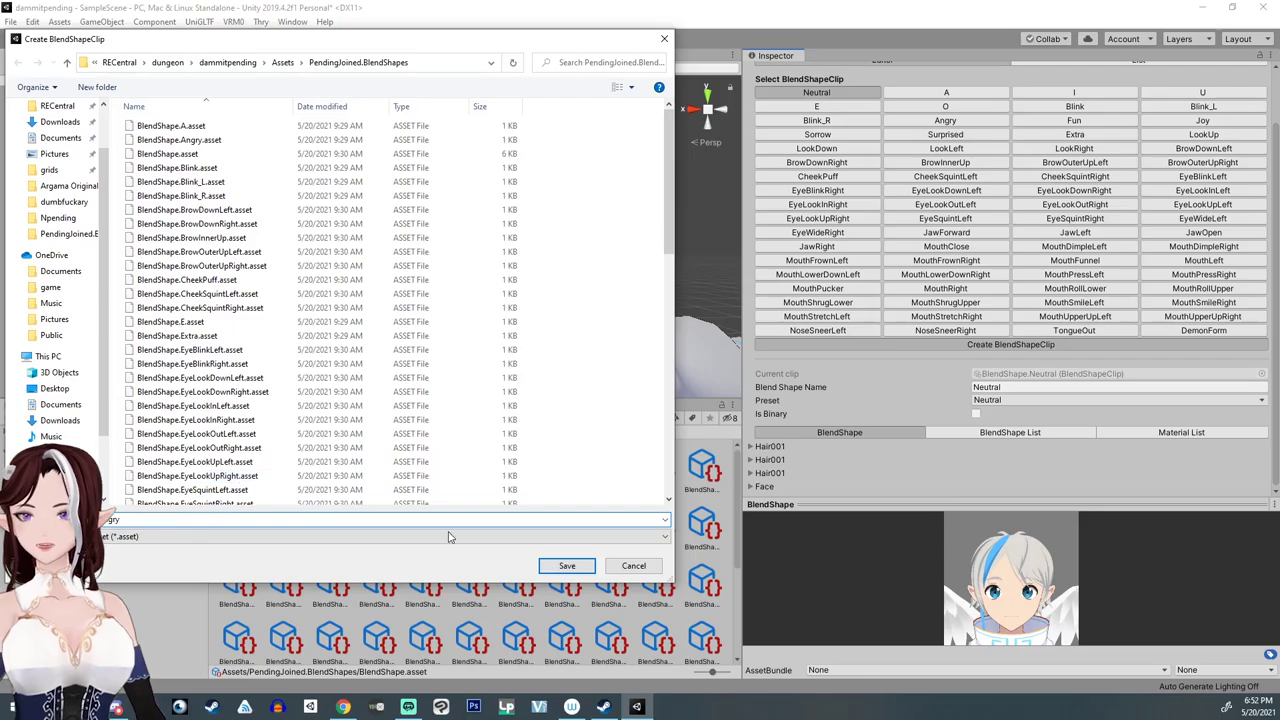
{"action": "left_click", "coordinate": [567, 565]}
Step: Create a blend shape clip named Dread in the PendingJoined.BlendShapes folder
{"action": "left_click", "coordinate": [903, 358]}
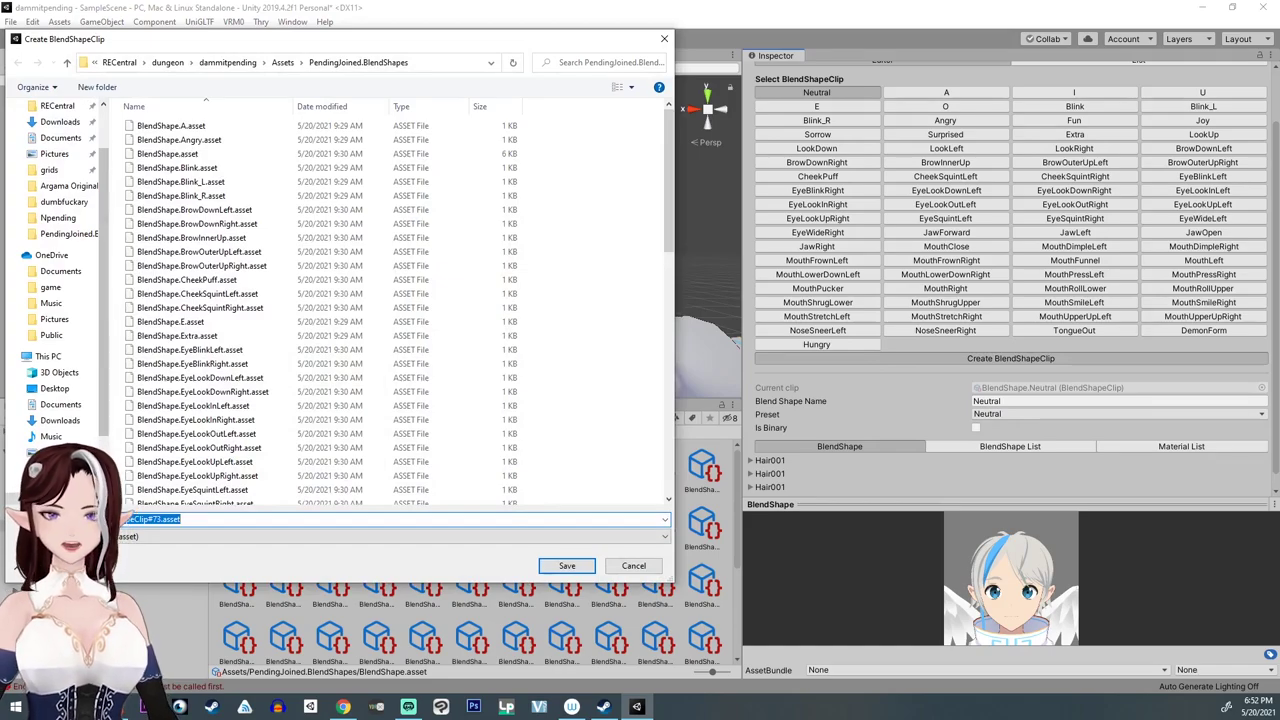
{"action": "key", "text": "BackSpace"}
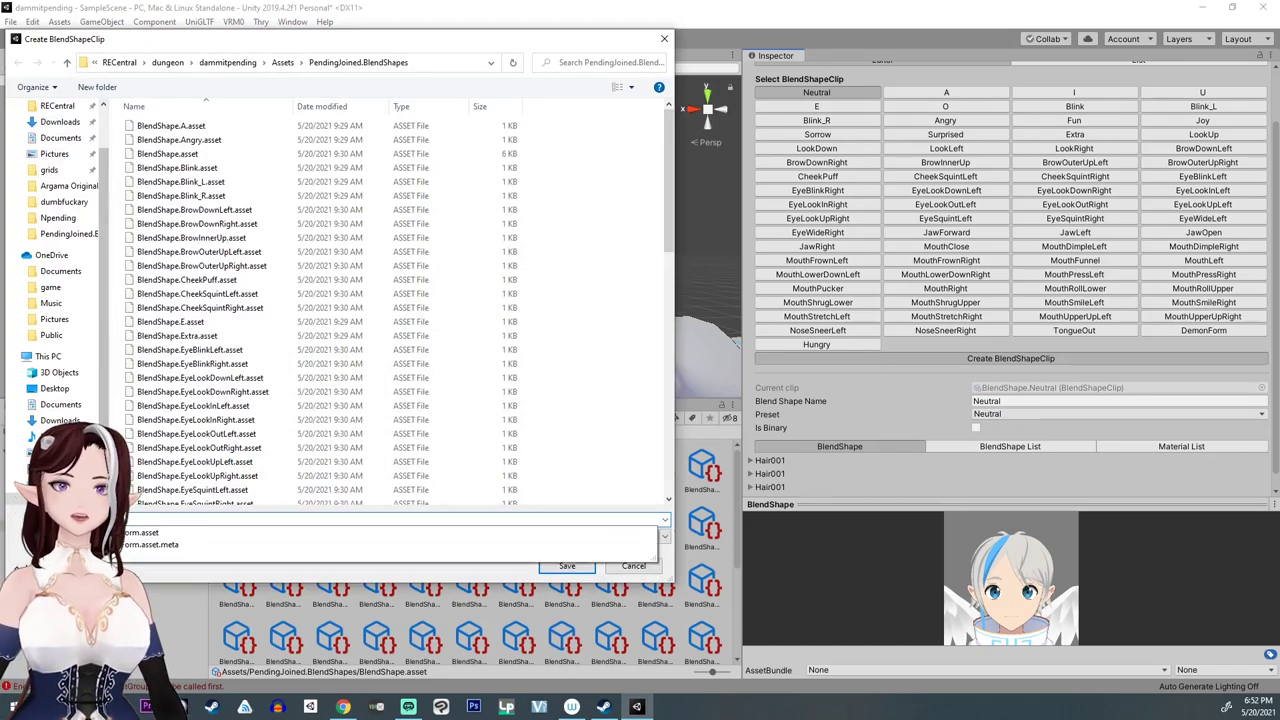
{"action": "left_click", "coordinate": [567, 567]}
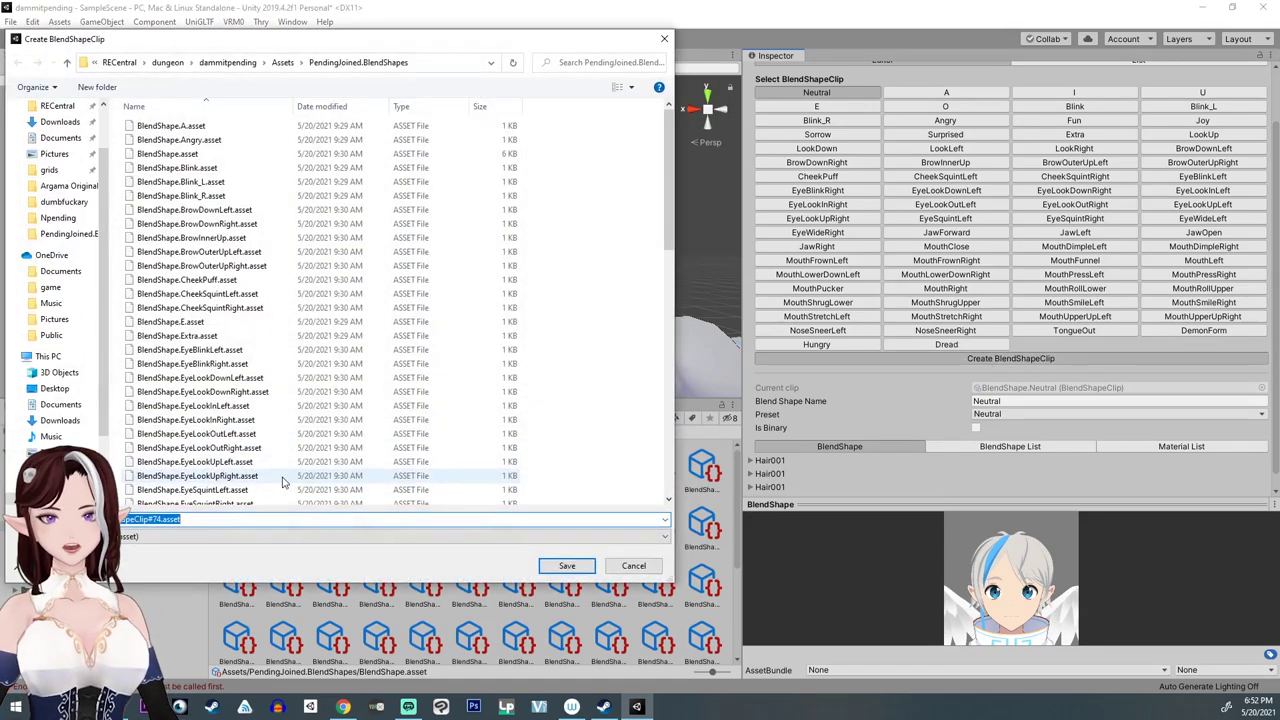
Step: Create a blend shape clip named Cookie in the PendingJoined.BlendShapes folder
{"action": "key", "text": "BackSpace"}
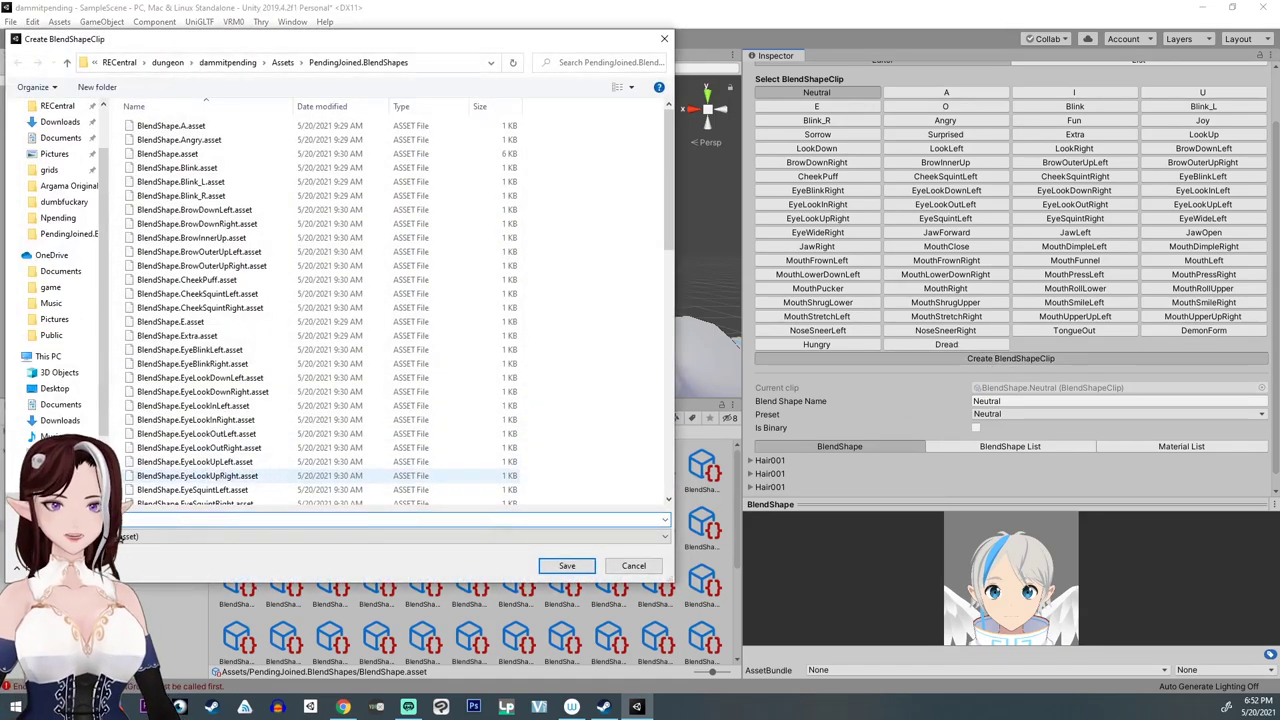
{"action": "type", "text": "Cookie"}
{"action": "left_click", "coordinate": [567, 566]}
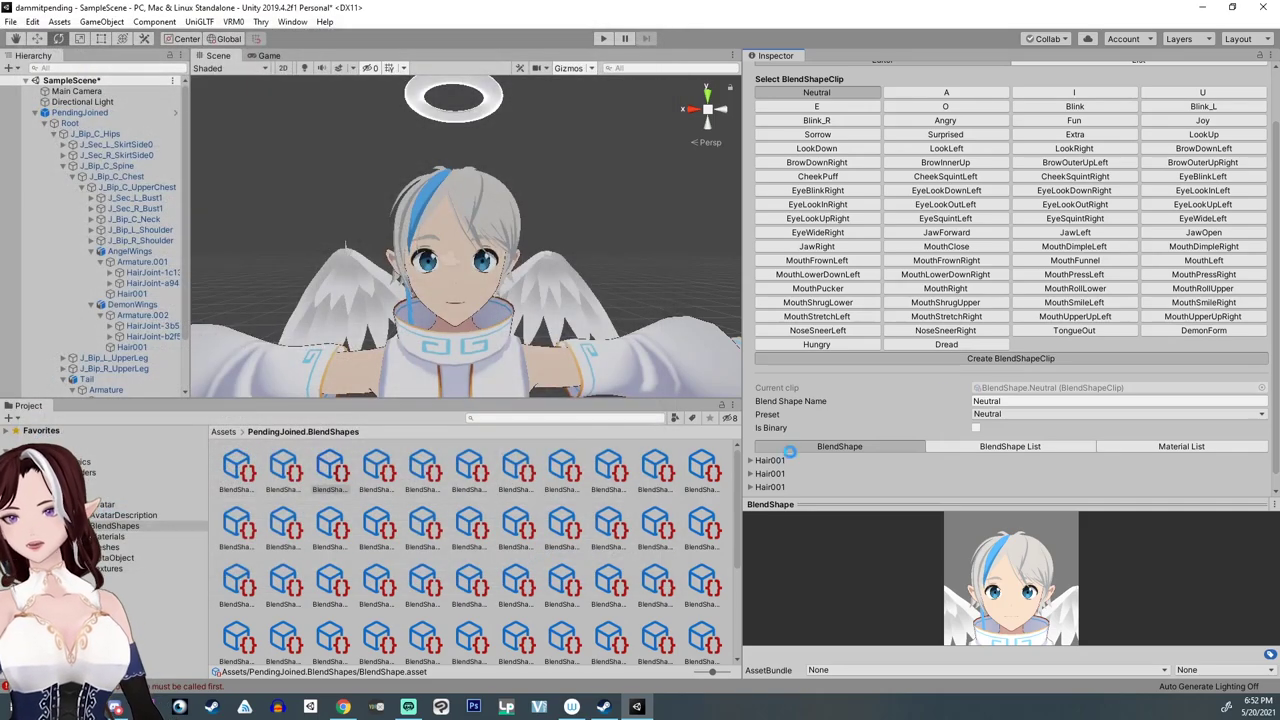
Step: Create a blend shape clip named CookieRain in the PendingJoined.BlendShapes folder
{"action": "left_click", "coordinate": [1102, 360]}
{"action": "key", "text": "BackSpace"}
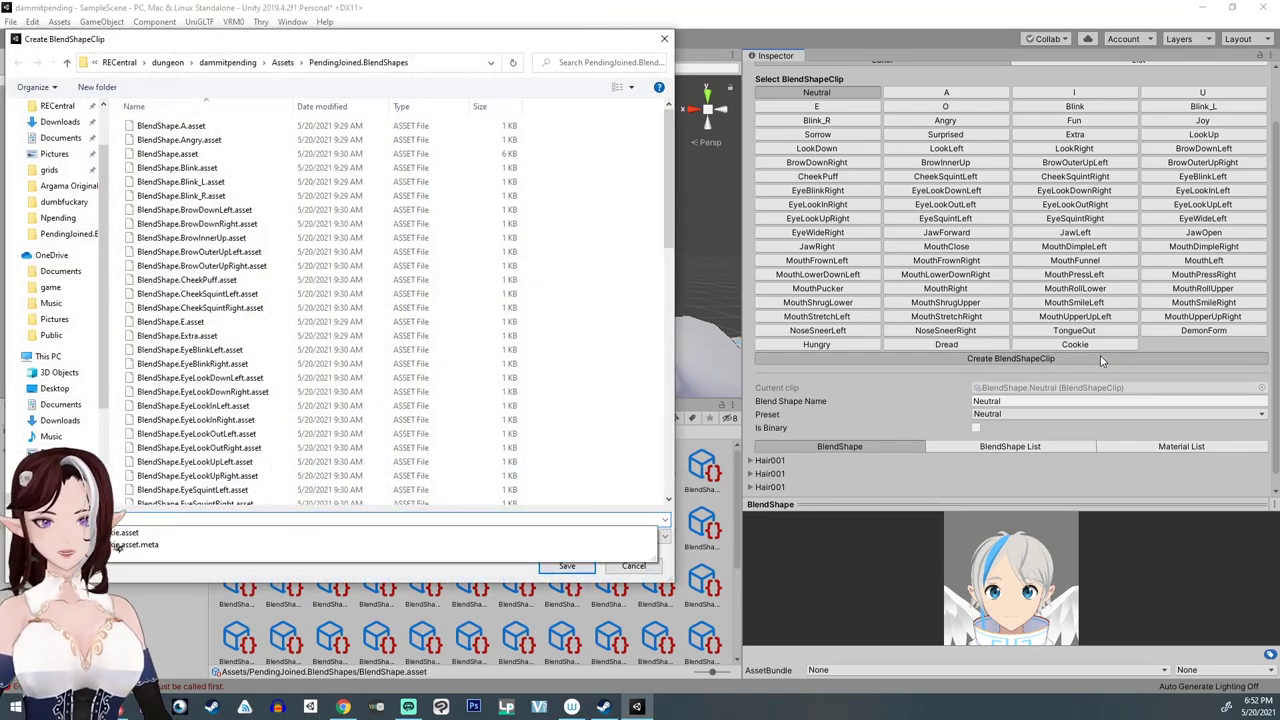
{"action": "type", "text": "2"}
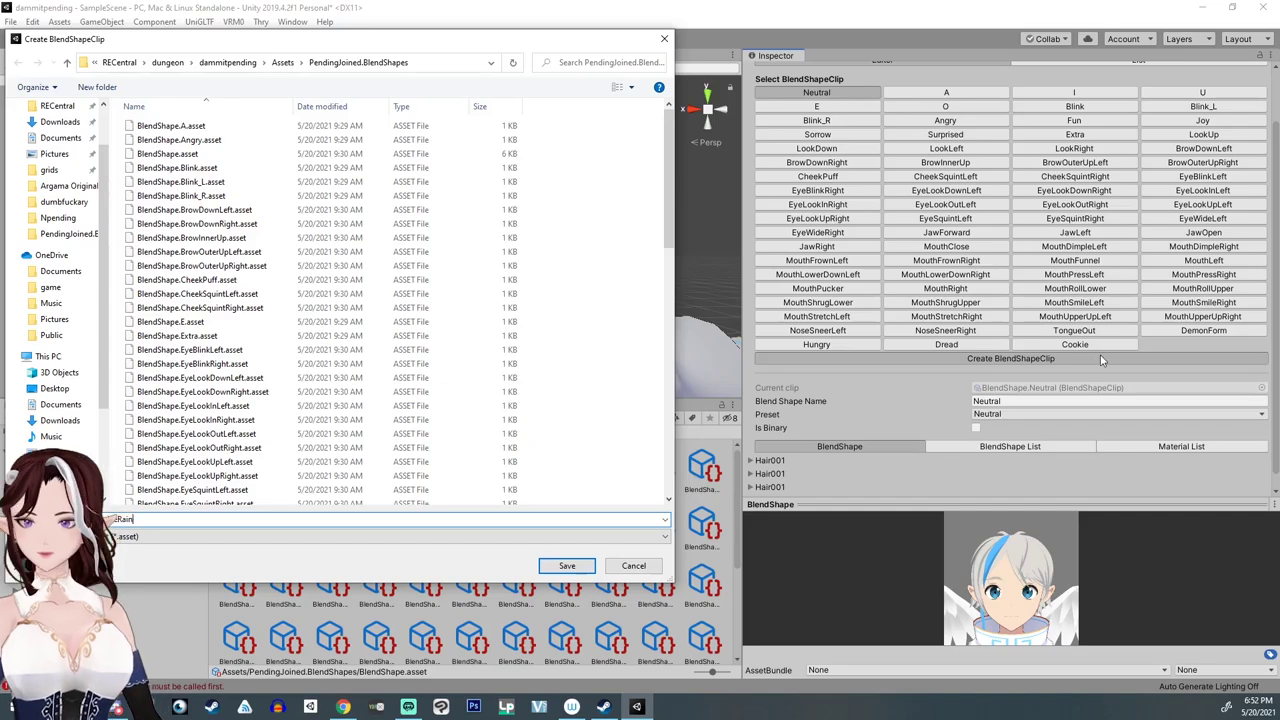
{"action": "type", "text": "CookieRain"}
{"action": "left_click", "coordinate": [567, 566]}
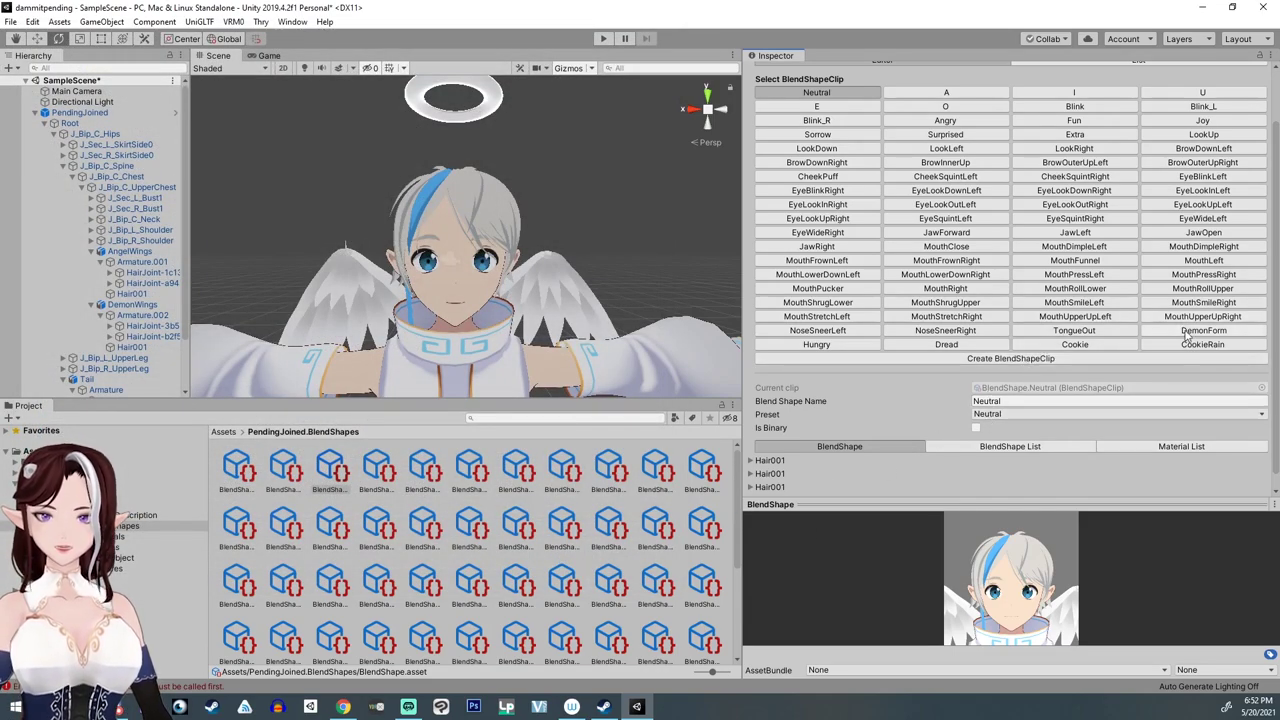
Step: Add a material entry to the CookieRain clip for the CookieRain material's _Color property
{"action": "left_click", "coordinate": [1198, 344]}
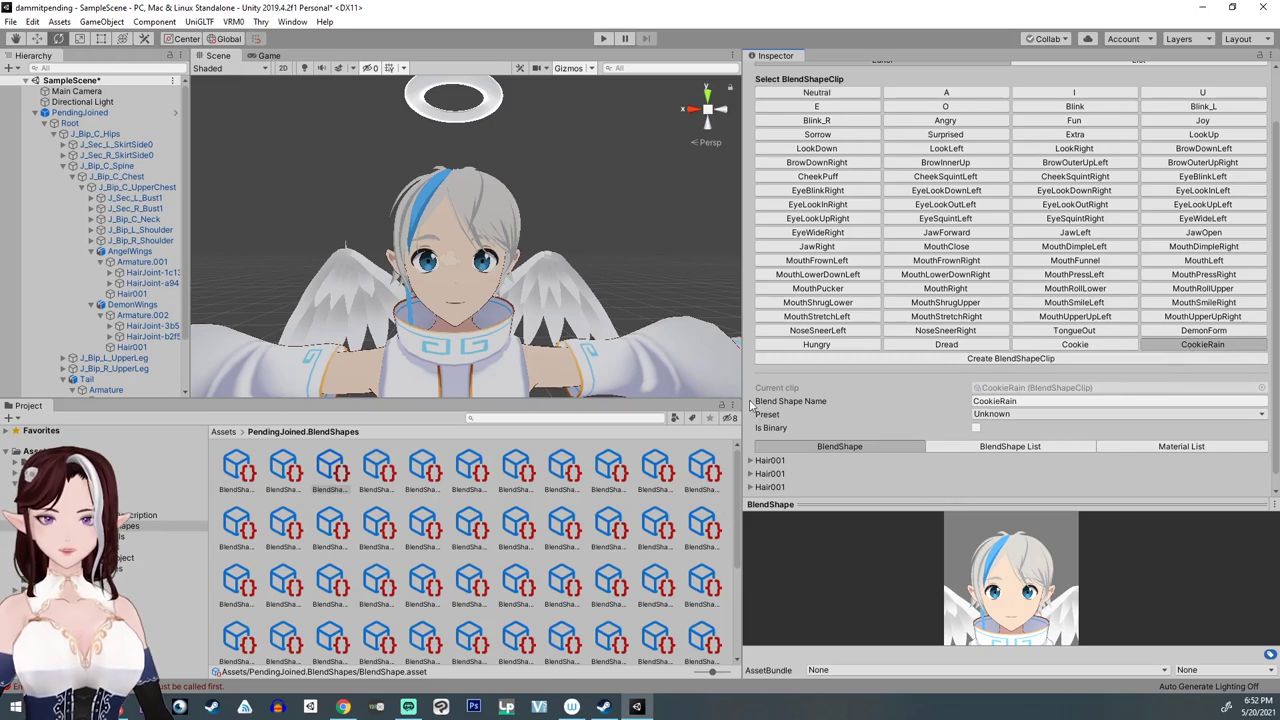
{"action": "left_click_drag", "start_coordinate": [750, 404], "coordinate": [594, 404]}
{"action": "left_click", "coordinate": [972, 452]}
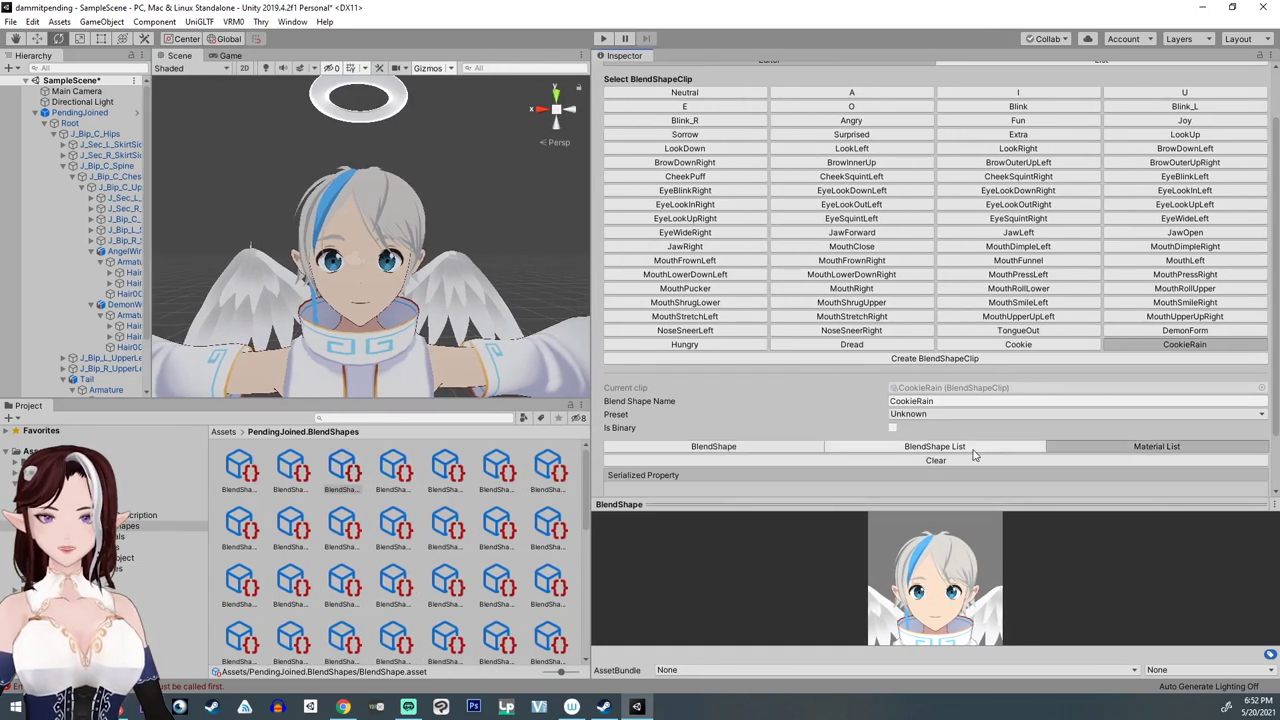
{"action": "scroll", "coordinate": [974, 455], "scroll_direction": "down", "scroll_amount": 2}
{"action": "left_click", "coordinate": [1236, 487]}
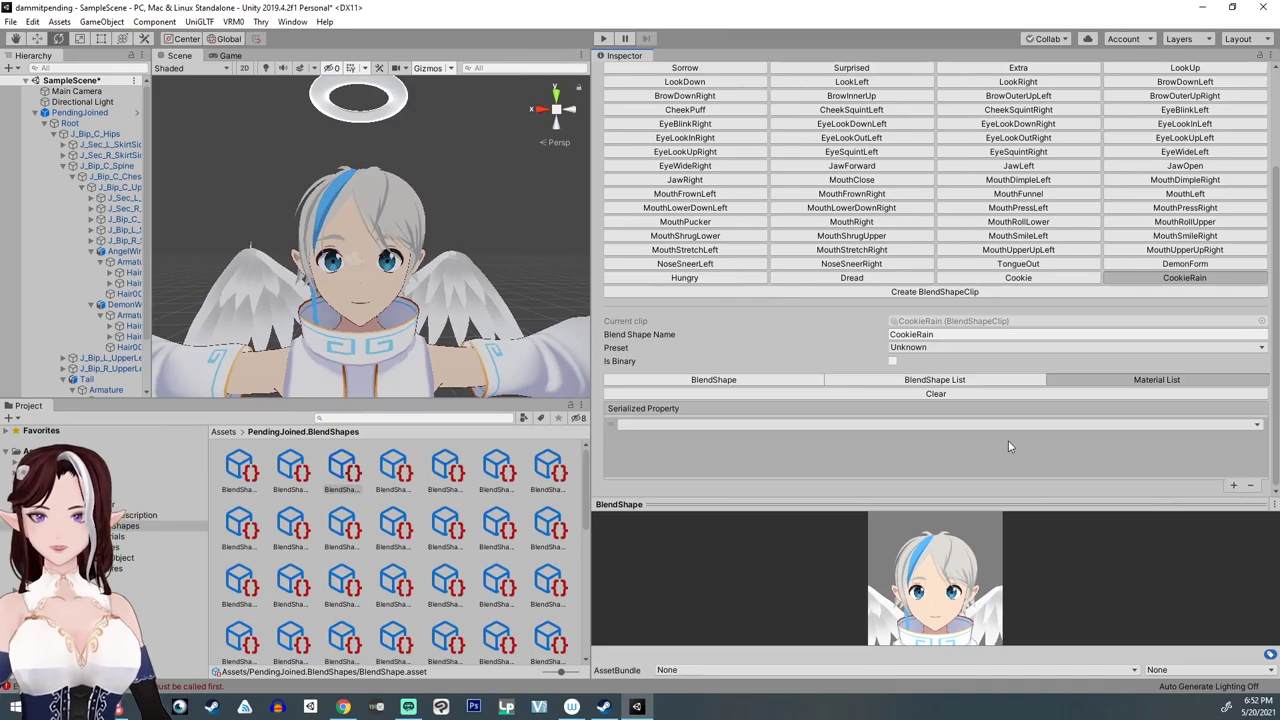
{"action": "left_click", "coordinate": [985, 426]}
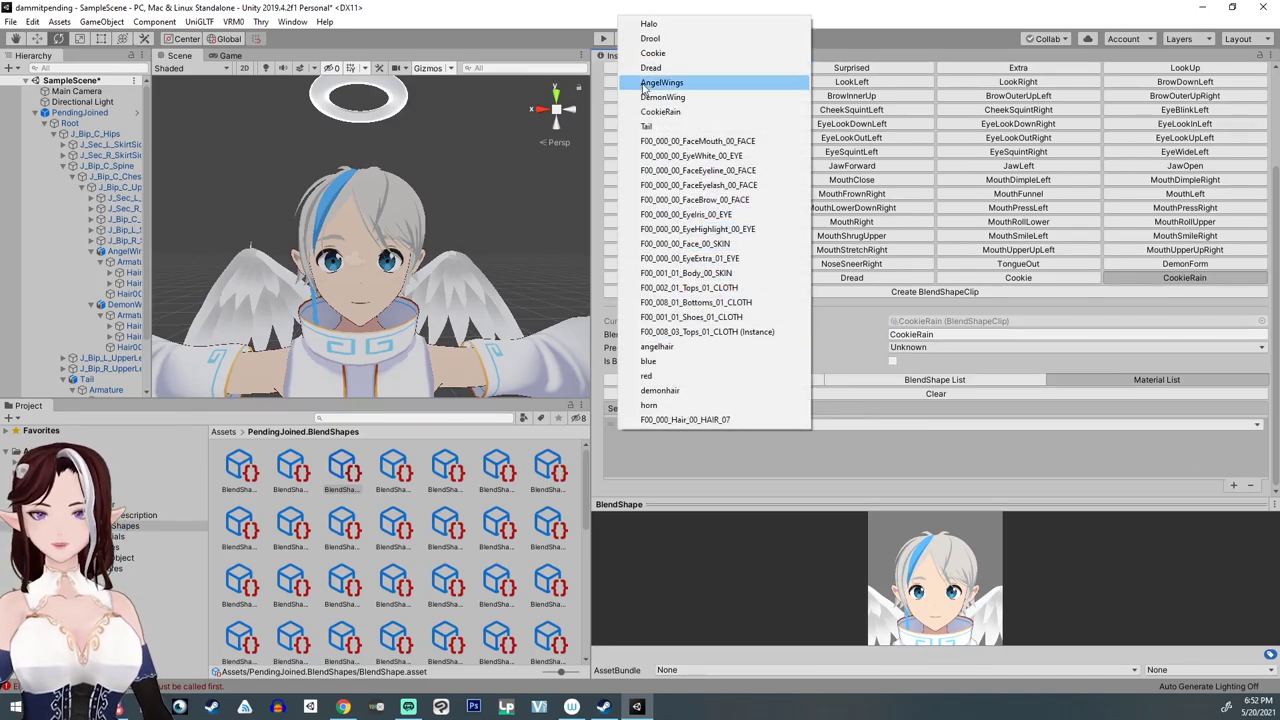
{"action": "left_click", "coordinate": [660, 111]}
{"action": "left_click", "coordinate": [909, 437]}
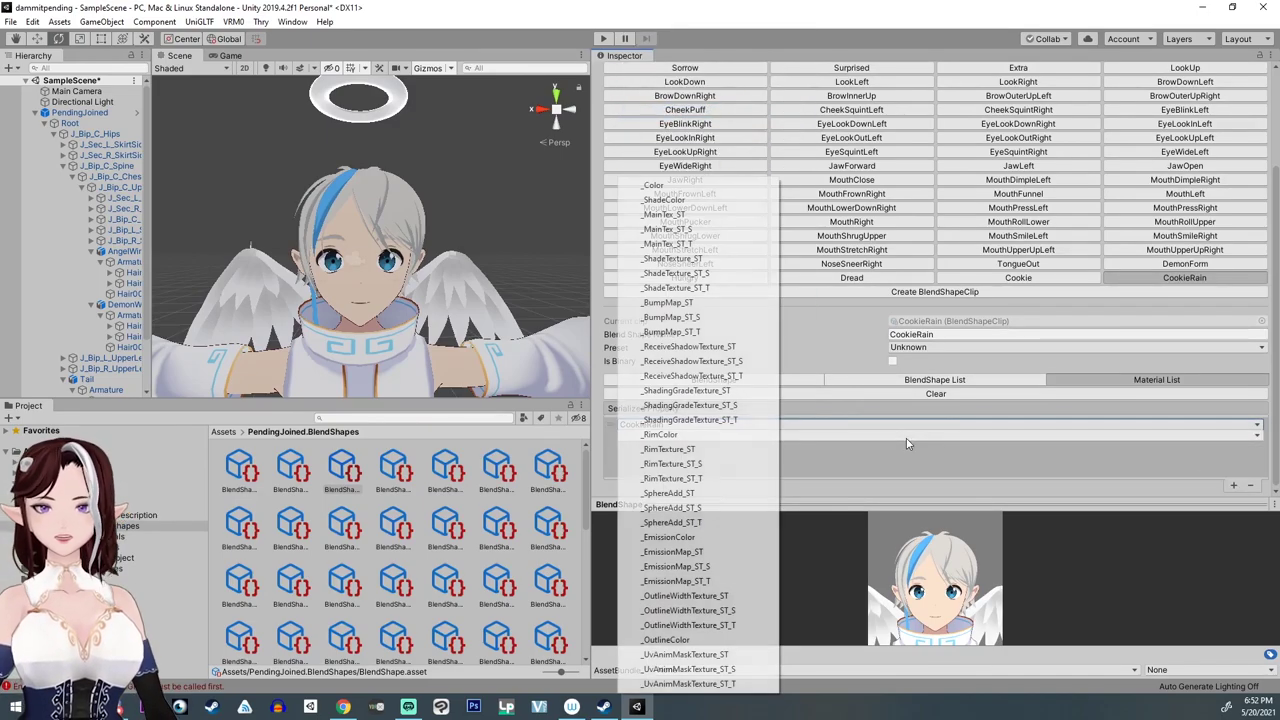
{"action": "left_click", "coordinate": [702, 187]}
Step: Set the CookieRain entry's target color to fully opaque white (FFFFFF, alpha 255) and check the avatar preview
{"action": "left_click", "coordinate": [1036, 447]}
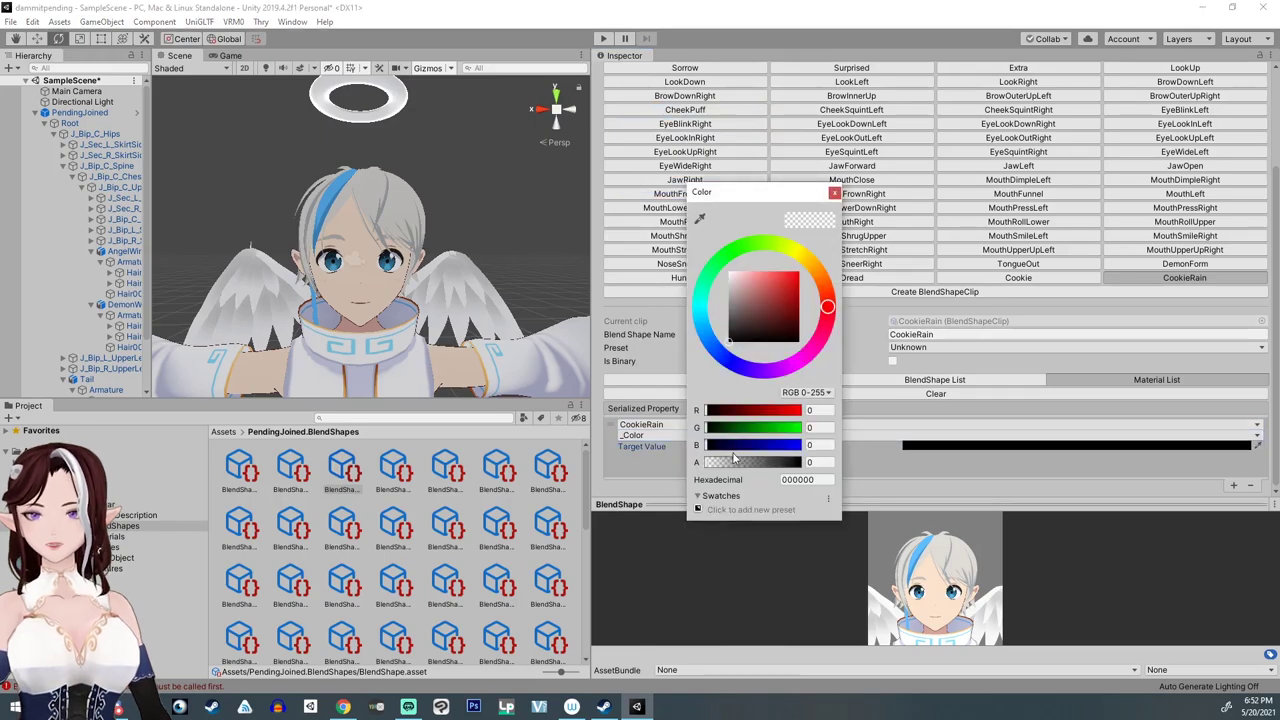
{"action": "left_click_drag", "start_coordinate": [733, 462], "coordinate": [861, 476]}
{"action": "left_click_drag", "start_coordinate": [750, 297], "coordinate": [639, 206]}
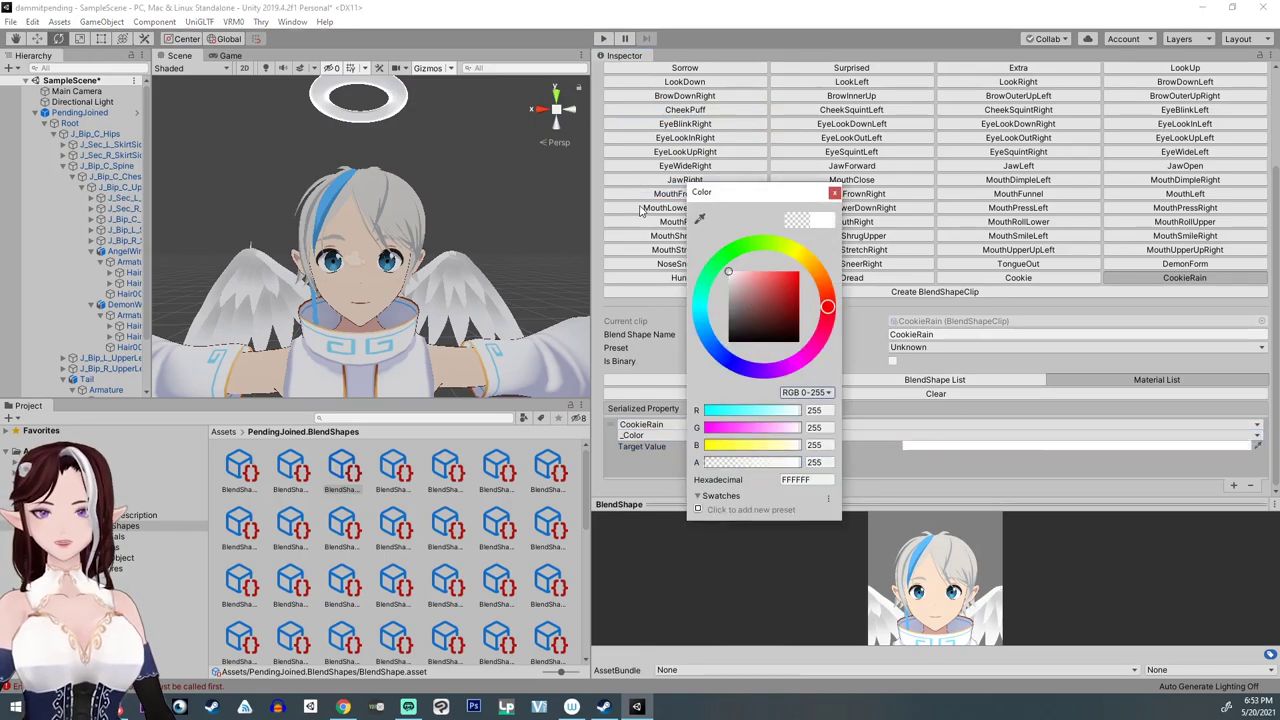
{"action": "left_click", "coordinate": [835, 193]}
{"action": "scroll", "coordinate": [912, 600], "scroll_direction": "down", "scroll_amount": 5}
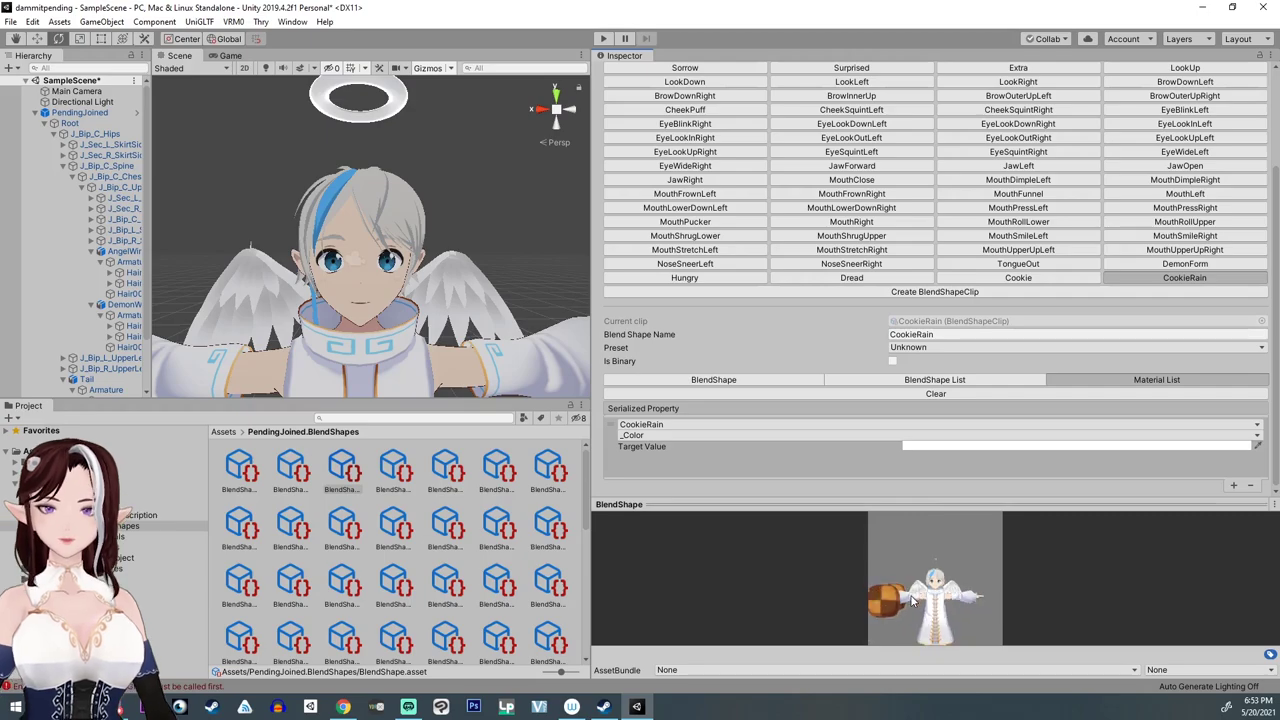
{"action": "scroll", "coordinate": [912, 600], "scroll_direction": "up", "scroll_amount": 3}
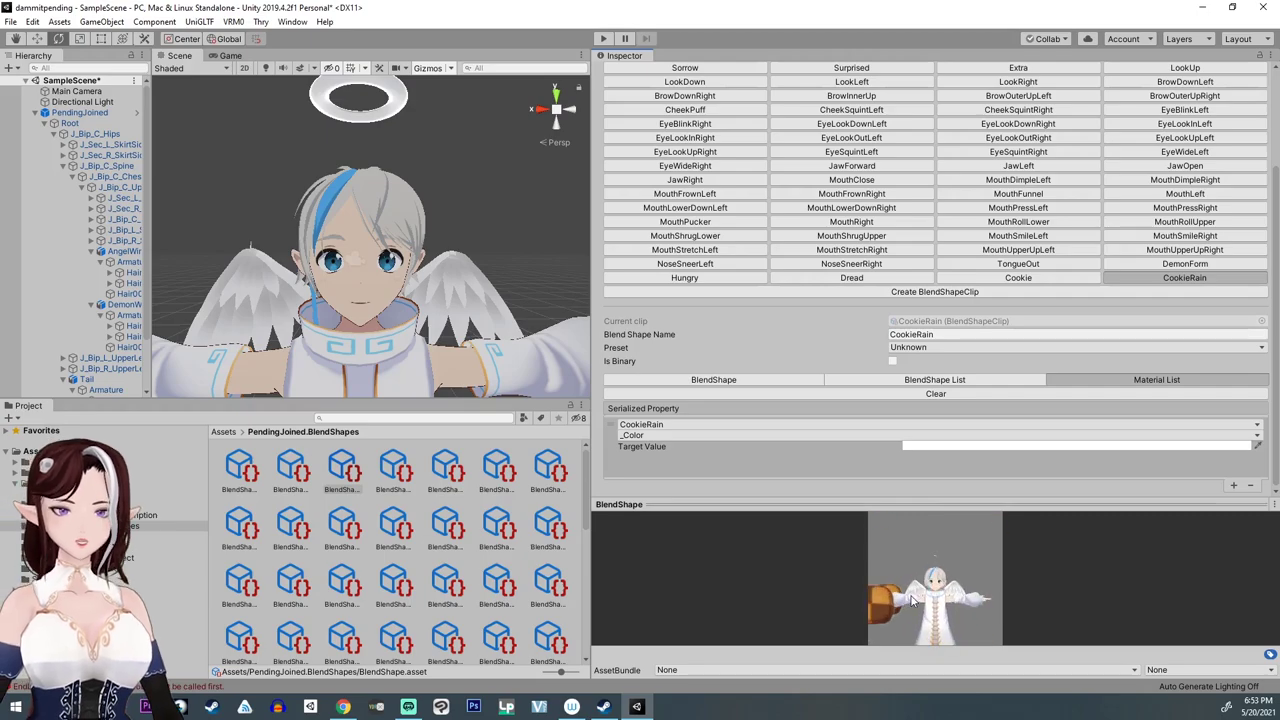
Step: Add a material entry to the Cookie clip for the Cookie material's _Color property
{"action": "left_click", "coordinate": [1047, 279]}
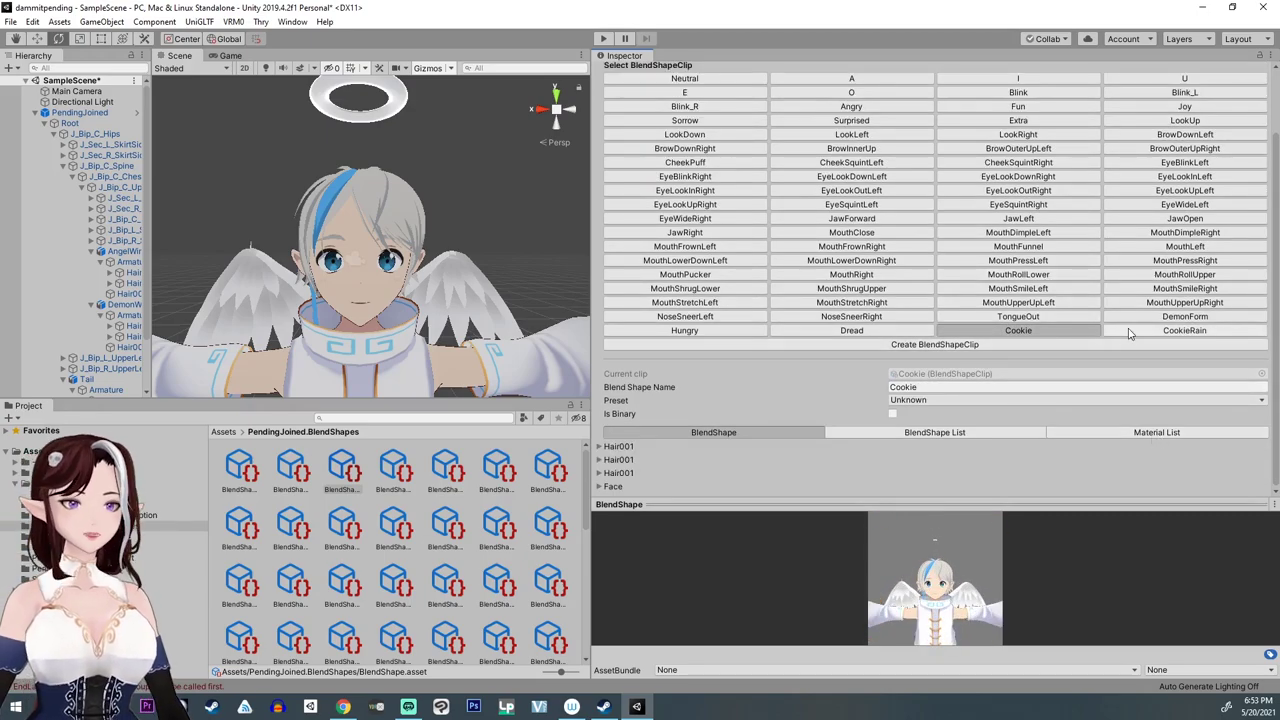
{"action": "left_click", "coordinate": [1142, 434]}
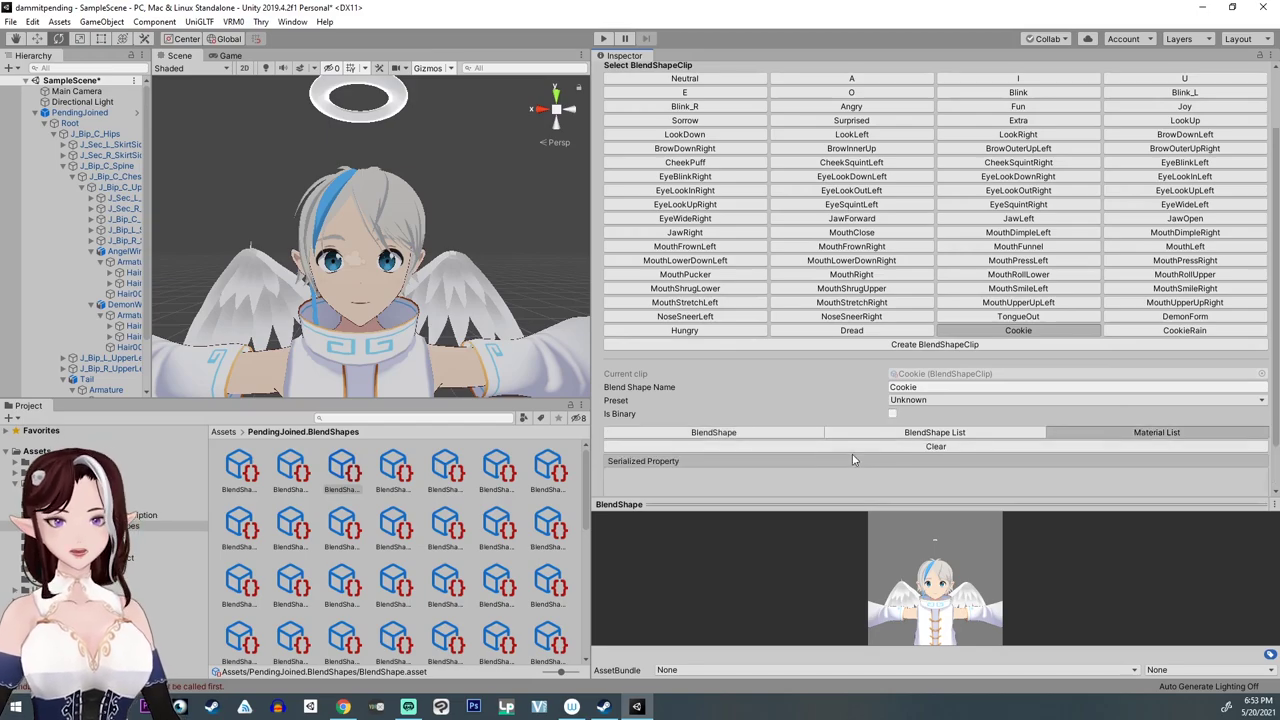
{"action": "scroll", "coordinate": [978, 484], "scroll_direction": "down", "scroll_amount": 2}
{"action": "left_click", "coordinate": [1234, 486]}
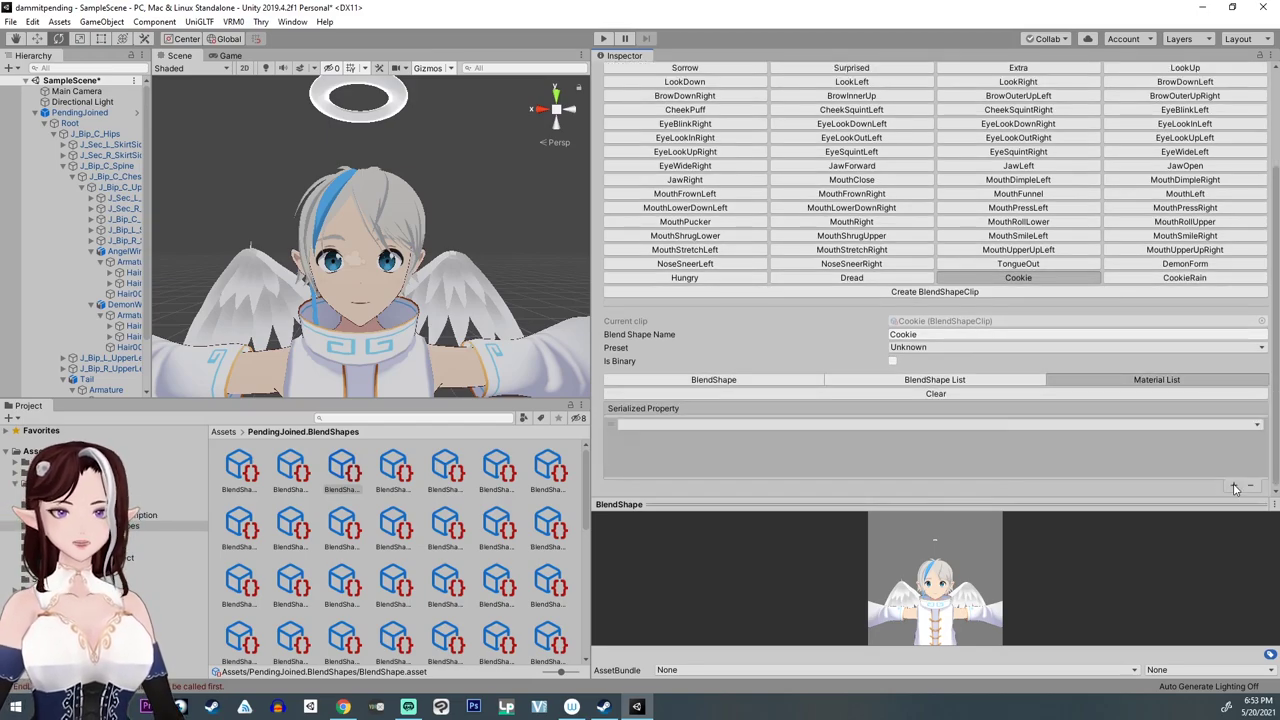
{"action": "left_click", "coordinate": [716, 424]}
{"action": "left_click", "coordinate": [717, 424]}
{"action": "left_click", "coordinate": [716, 426]}
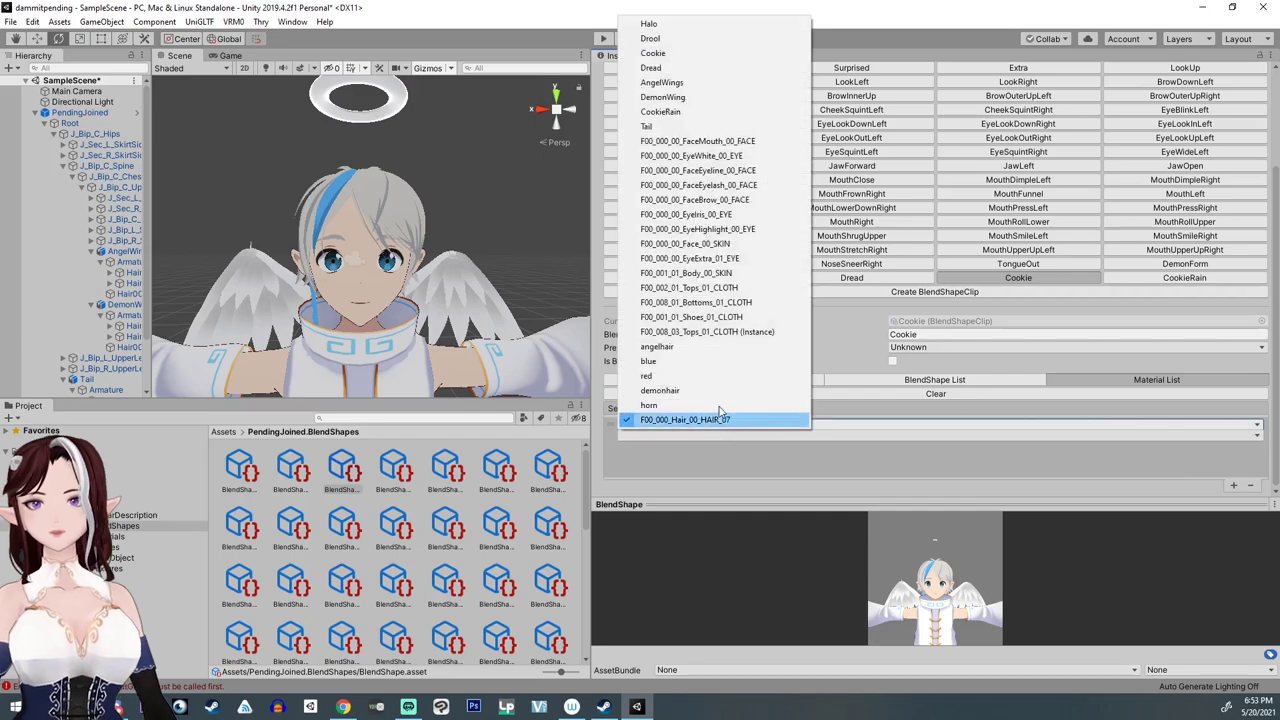
{"action": "left_click", "coordinate": [664, 58]}
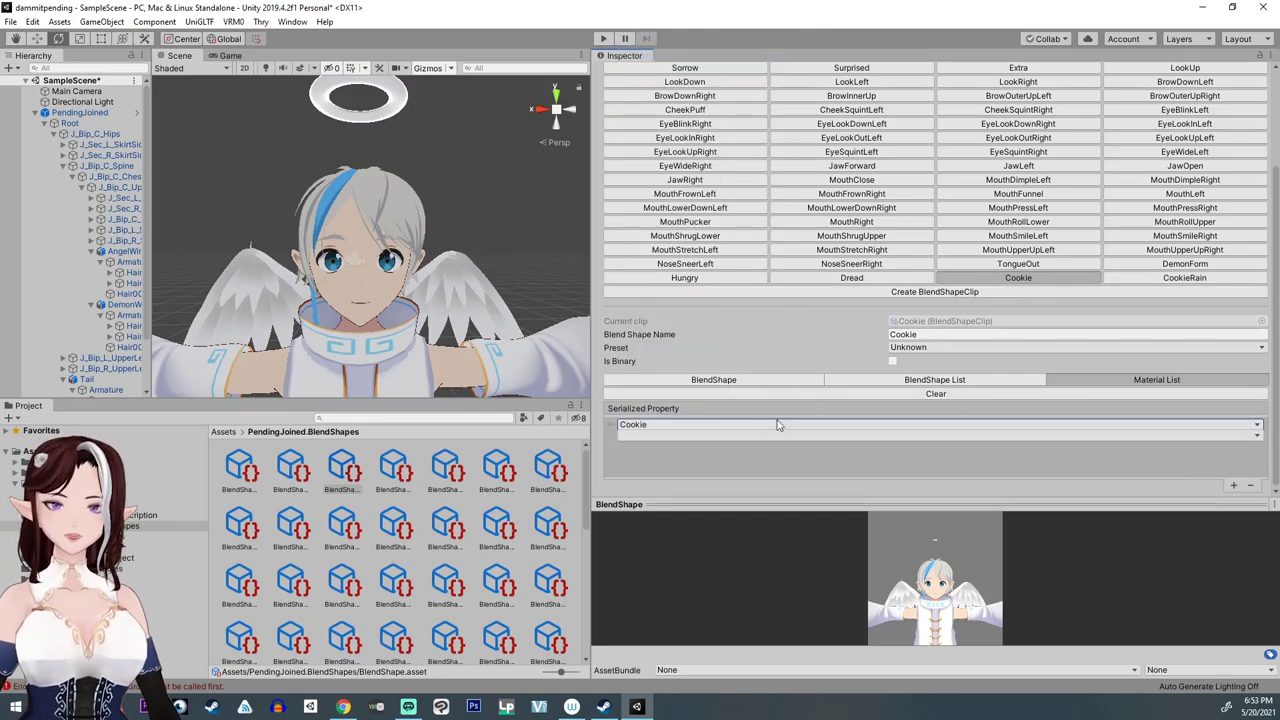
{"action": "left_click", "coordinate": [690, 436]}
{"action": "left_click", "coordinate": [653, 185]}
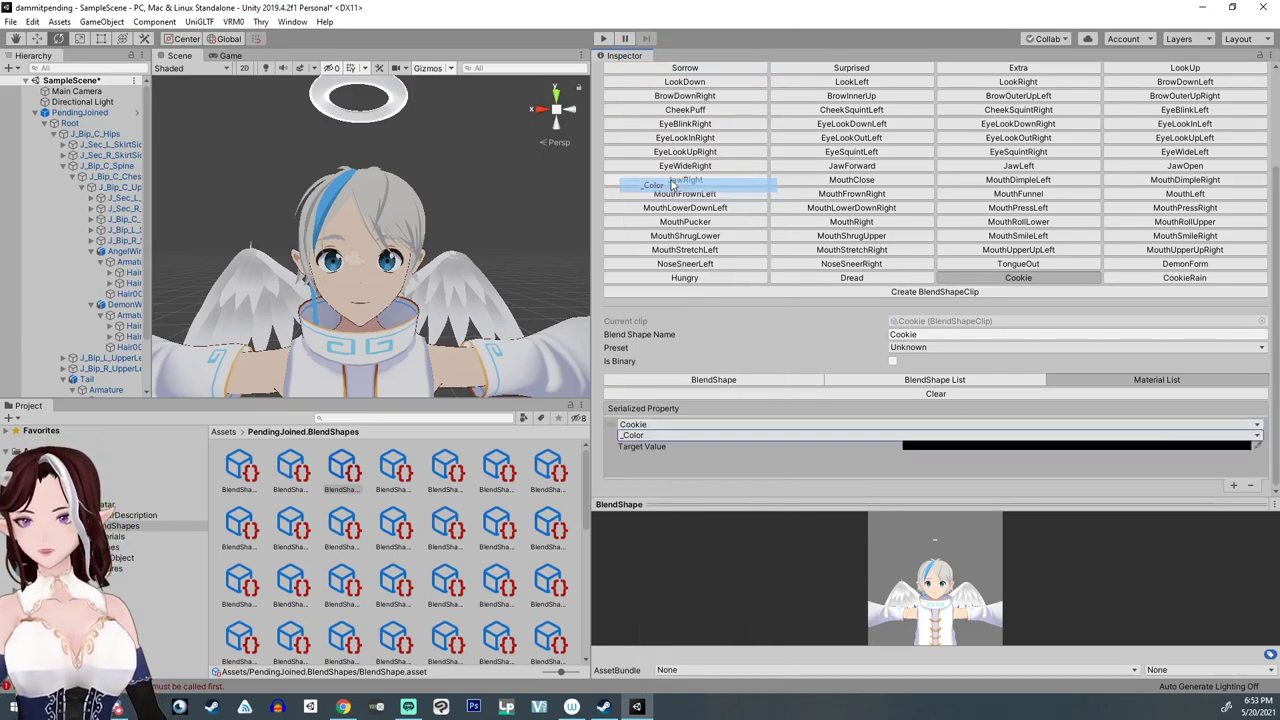
Step: Set the Cookie entry's target color to white (FFFFFF) with full opacity
{"action": "left_click", "coordinate": [1012, 446]}
{"action": "left_click_drag", "start_coordinate": [780, 302], "coordinate": [647, 213]}
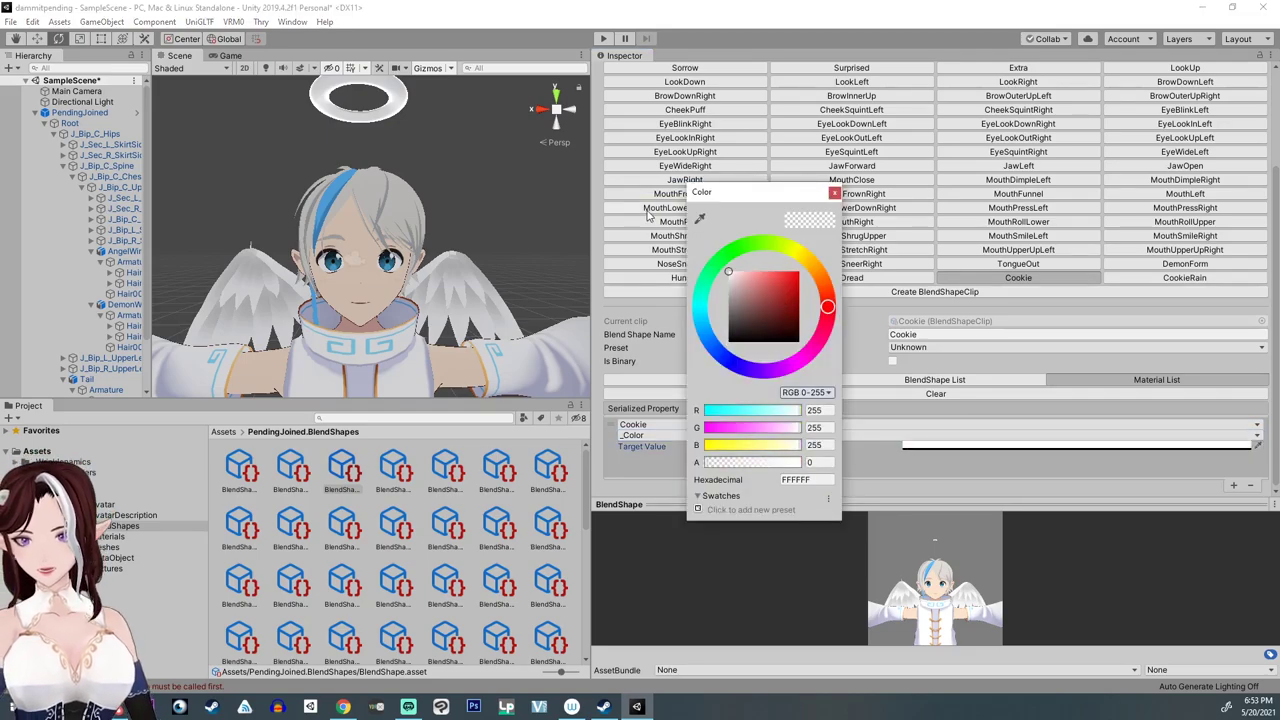
{"action": "left_click_drag", "start_coordinate": [752, 463], "coordinate": [915, 485]}
{"action": "left_click", "coordinate": [834, 192]}
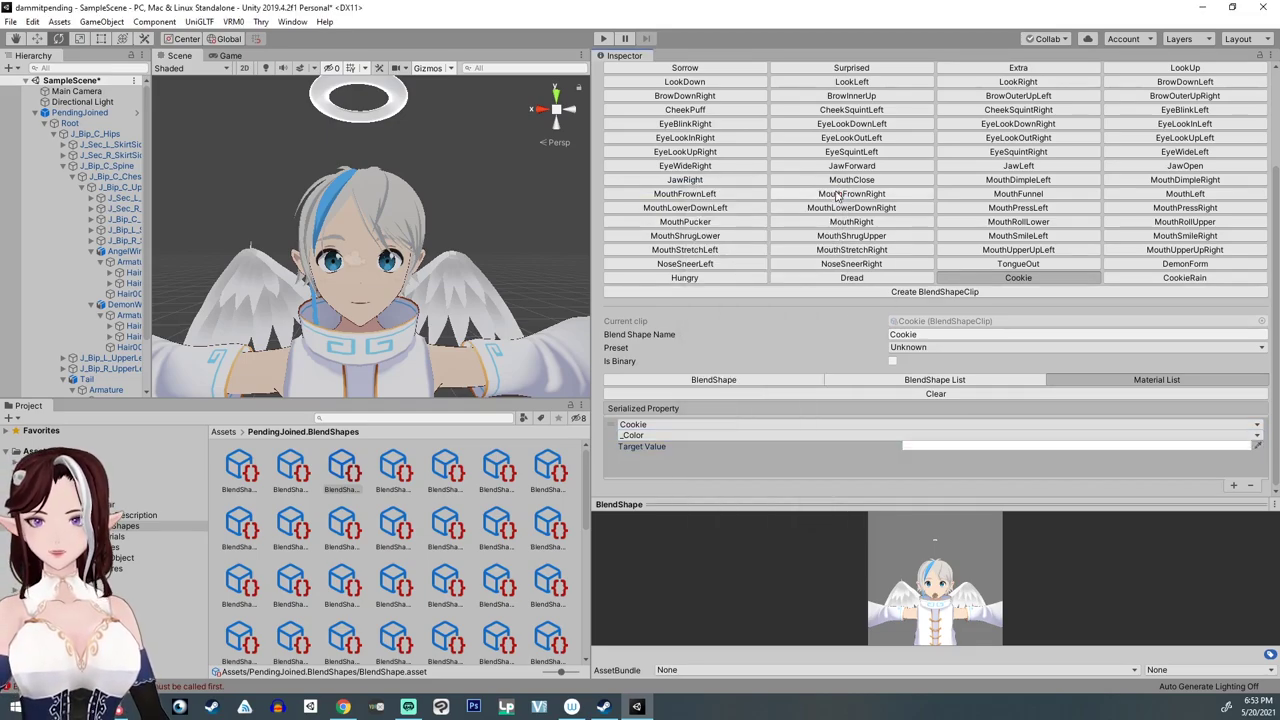
Step: Select the Dread clip and show its material entries
{"action": "left_click", "coordinate": [805, 276]}
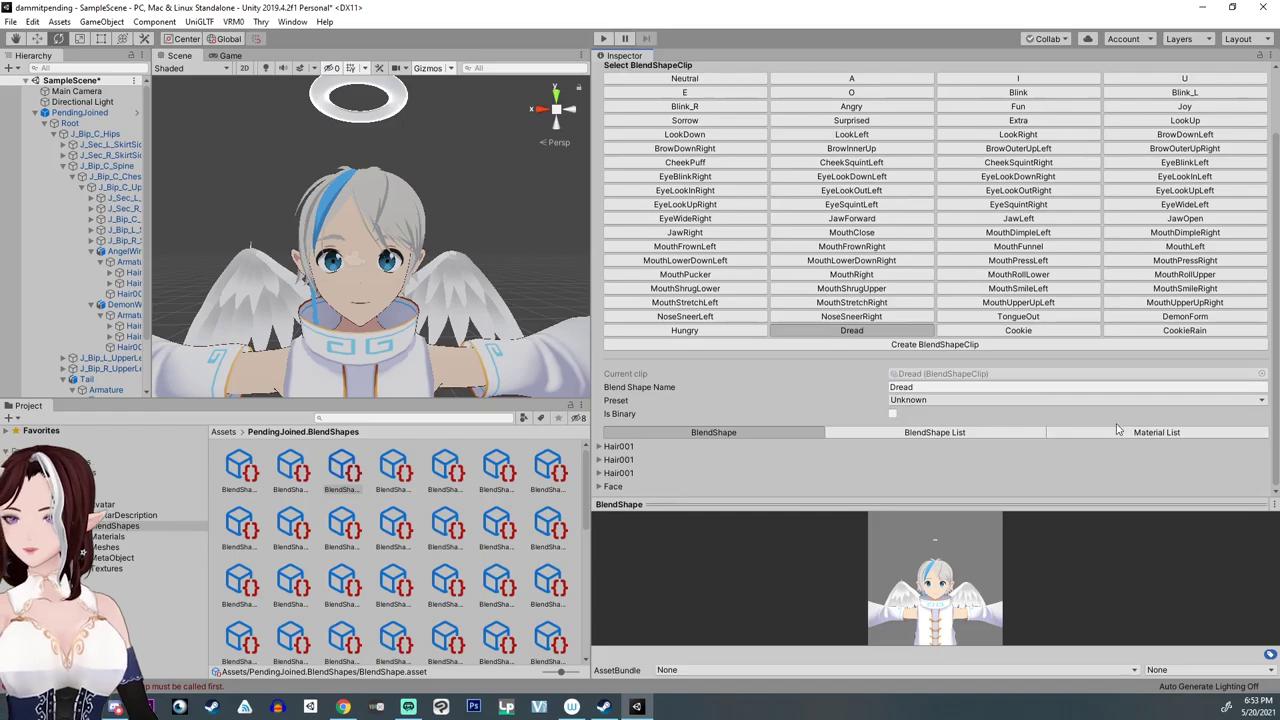
{"action": "left_click", "coordinate": [1127, 433]}
{"action": "scroll", "coordinate": [1207, 496], "scroll_direction": "down", "scroll_amount": 2}
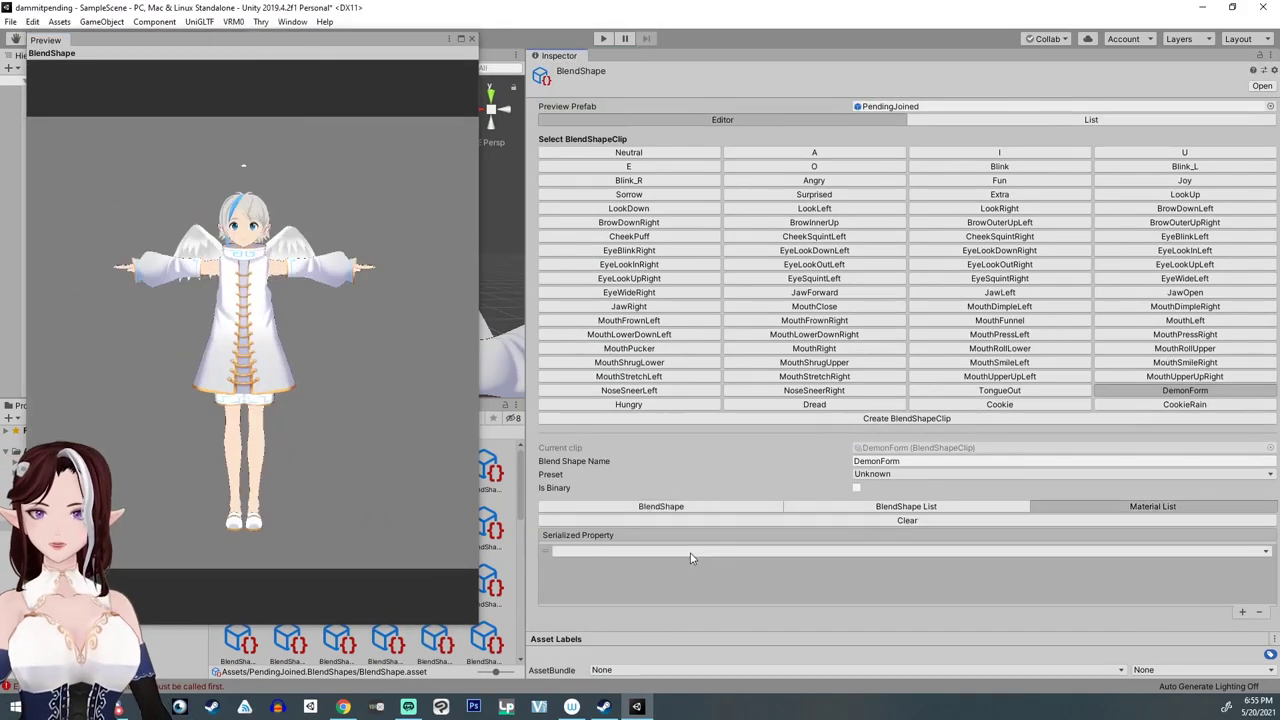
Step: Assign the DemonForm clip's empty material entry to F00_001_01_Body_00_SKIN with the _MainTex_ST property
{"action": "left_click", "coordinate": [690, 555]}
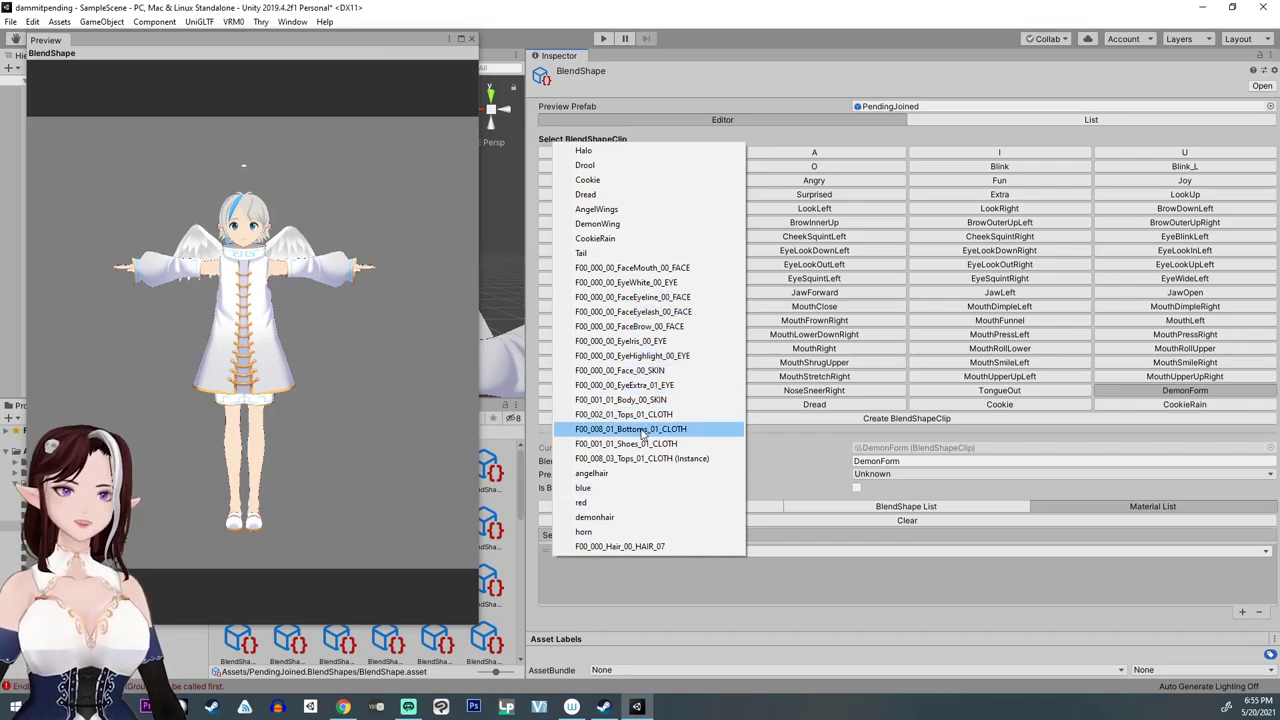
{"action": "left_click", "coordinate": [630, 414]}
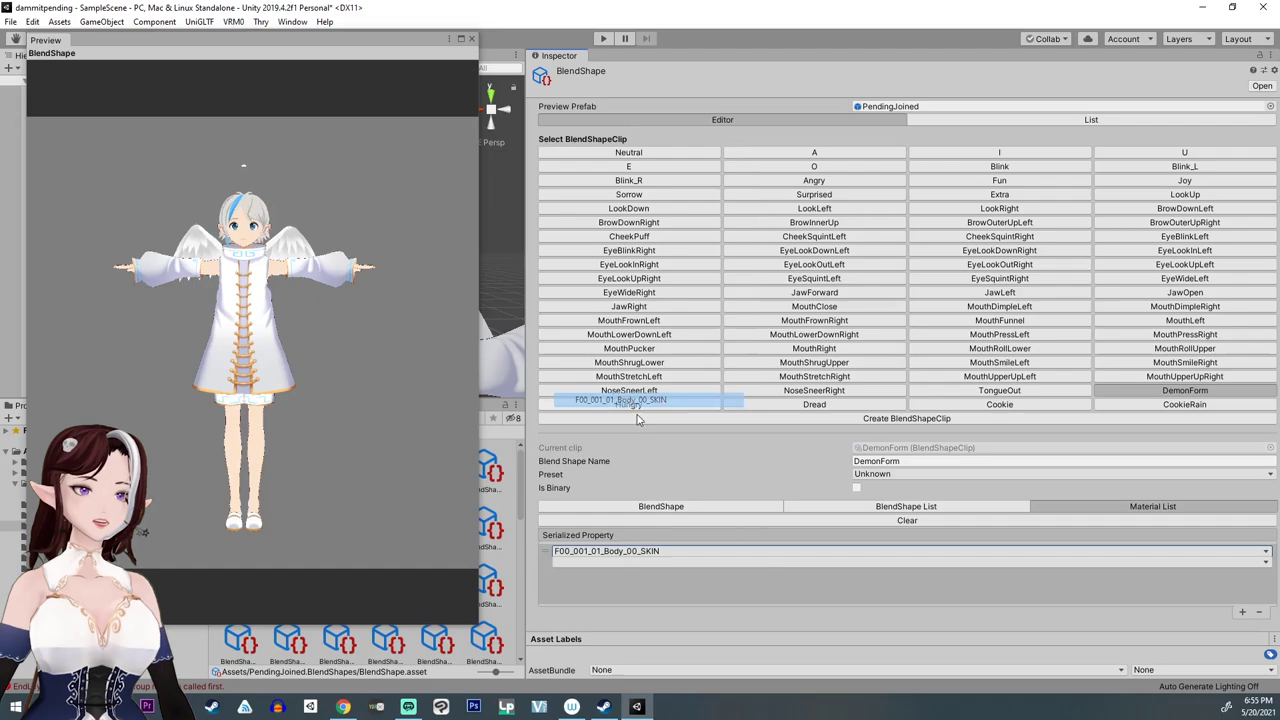
{"action": "left_click", "coordinate": [744, 562]}
{"action": "left_click", "coordinate": [600, 87]}
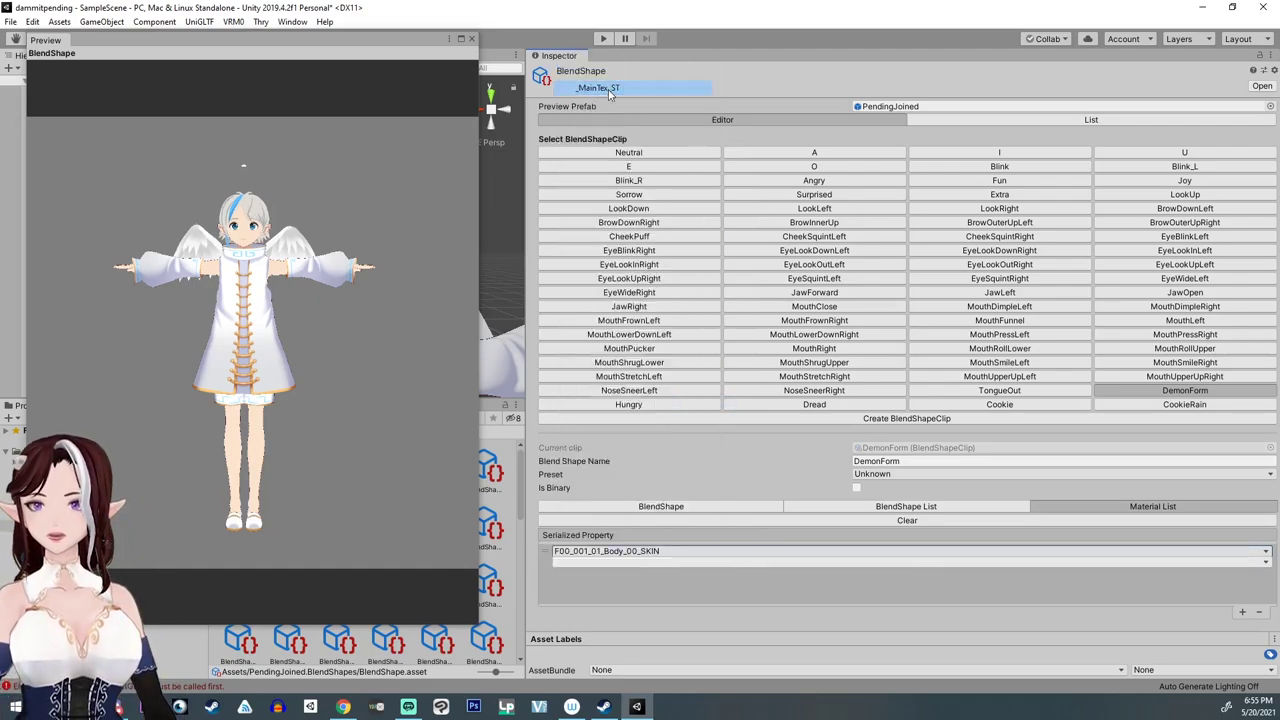
{"action": "left_click", "coordinate": [690, 562]}
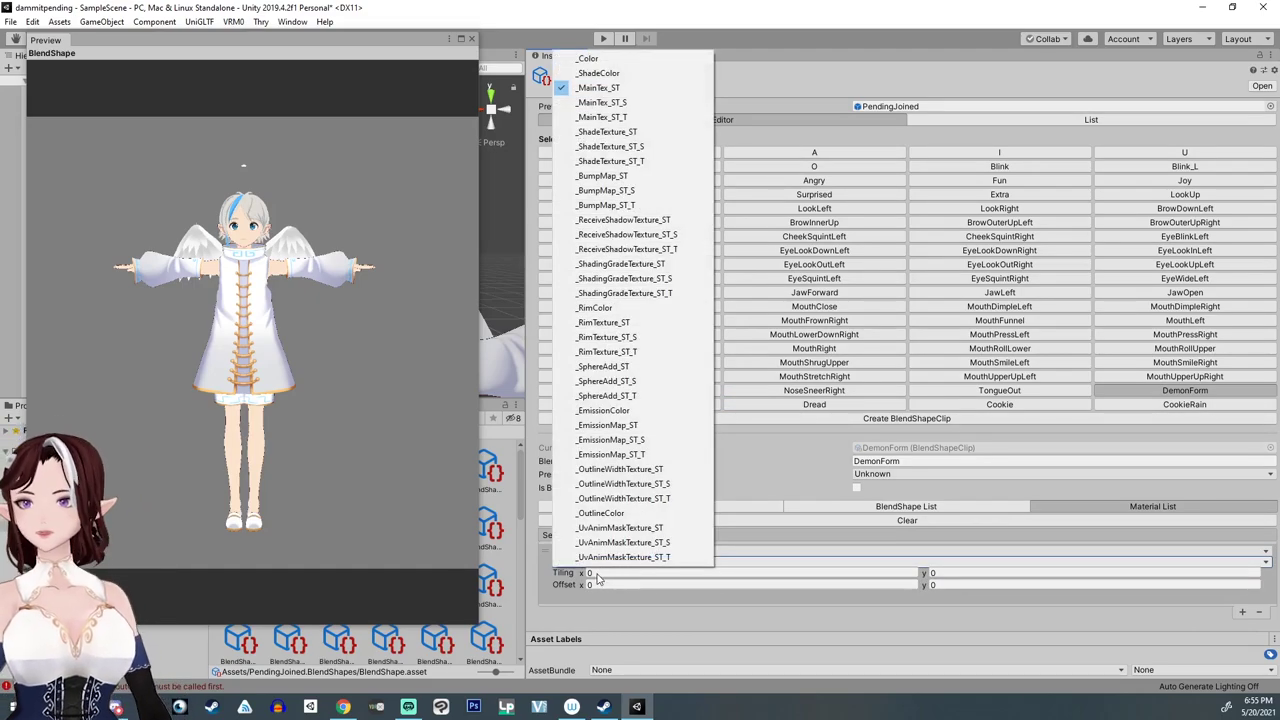
{"action": "left_click", "coordinate": [597, 578]}
Step: Try a tiling of 0.5 on X and Y for DemonForm's body skin texture
{"action": "left_click", "coordinate": [590, 573]}
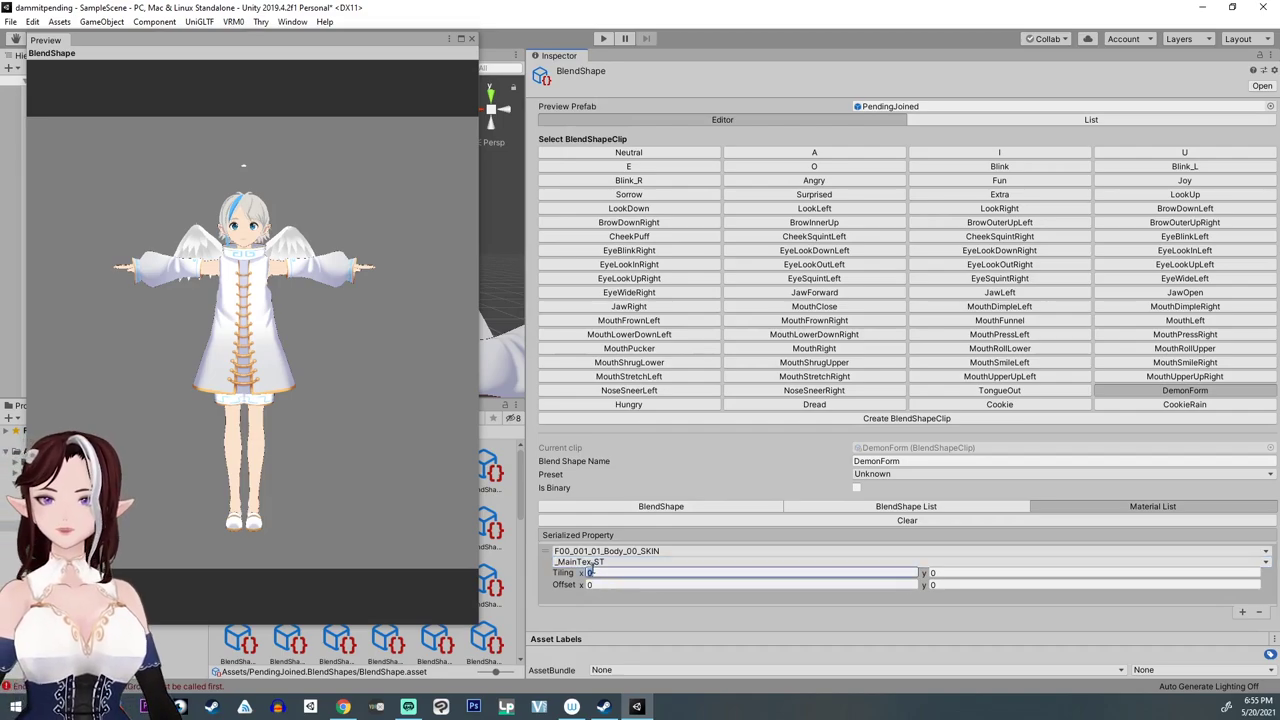
{"action": "type", "text": ".5"}
{"action": "left_click", "coordinate": [960, 573]}
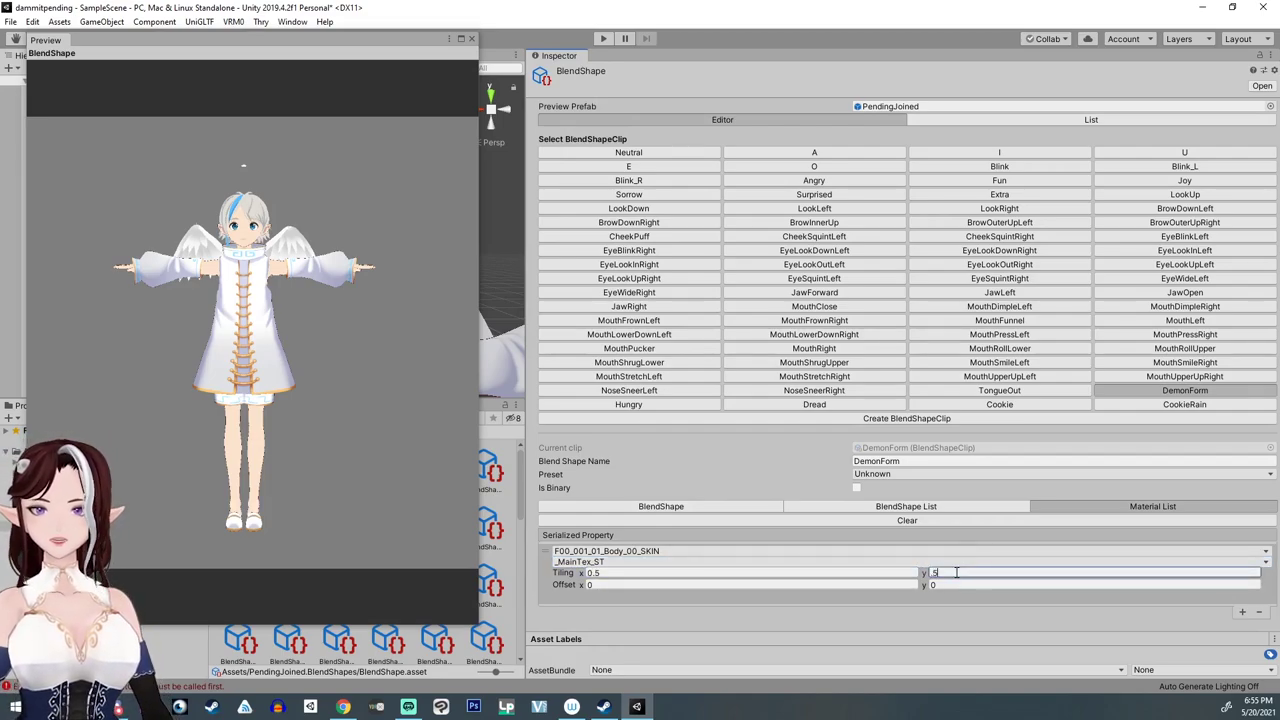
Step: Set the body skin texture tiling in DemonForm to 1 on both X and Y
{"action": "left_click_drag", "start_coordinate": [953, 576], "coordinate": [914, 573]}
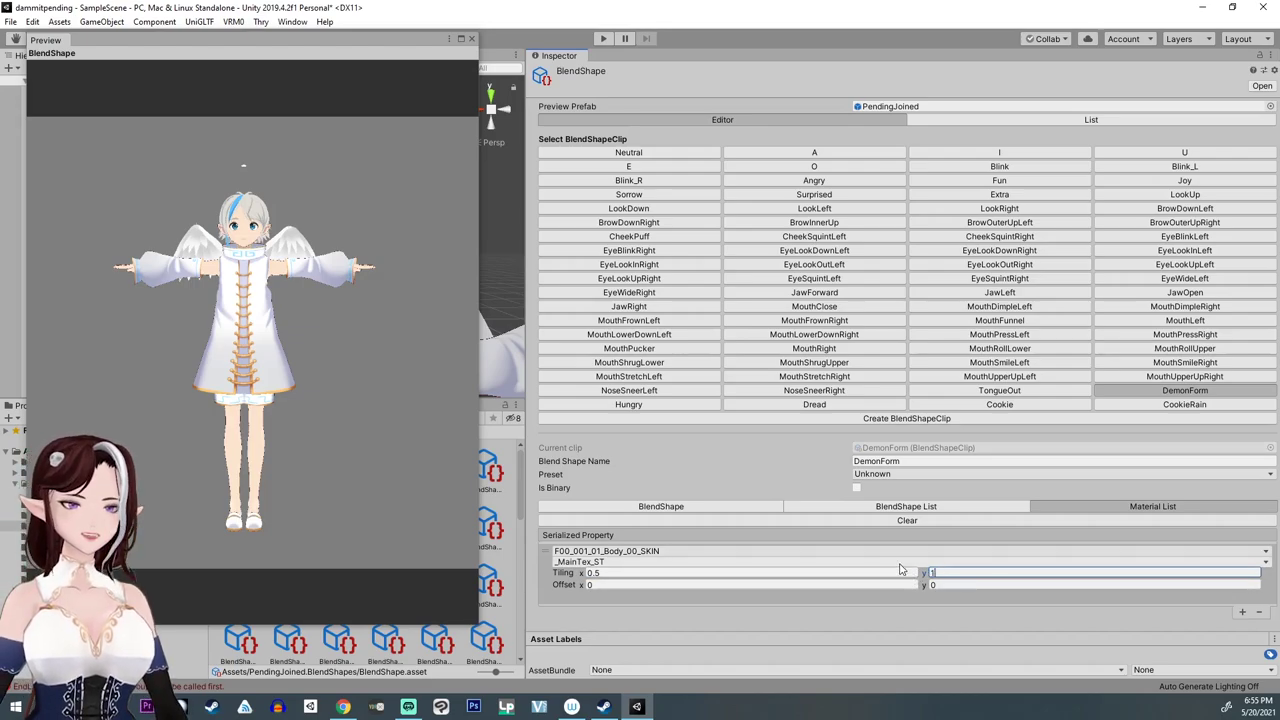
{"action": "left_click_drag", "start_coordinate": [616, 572], "coordinate": [563, 573]}
{"action": "type", "text": "1"}
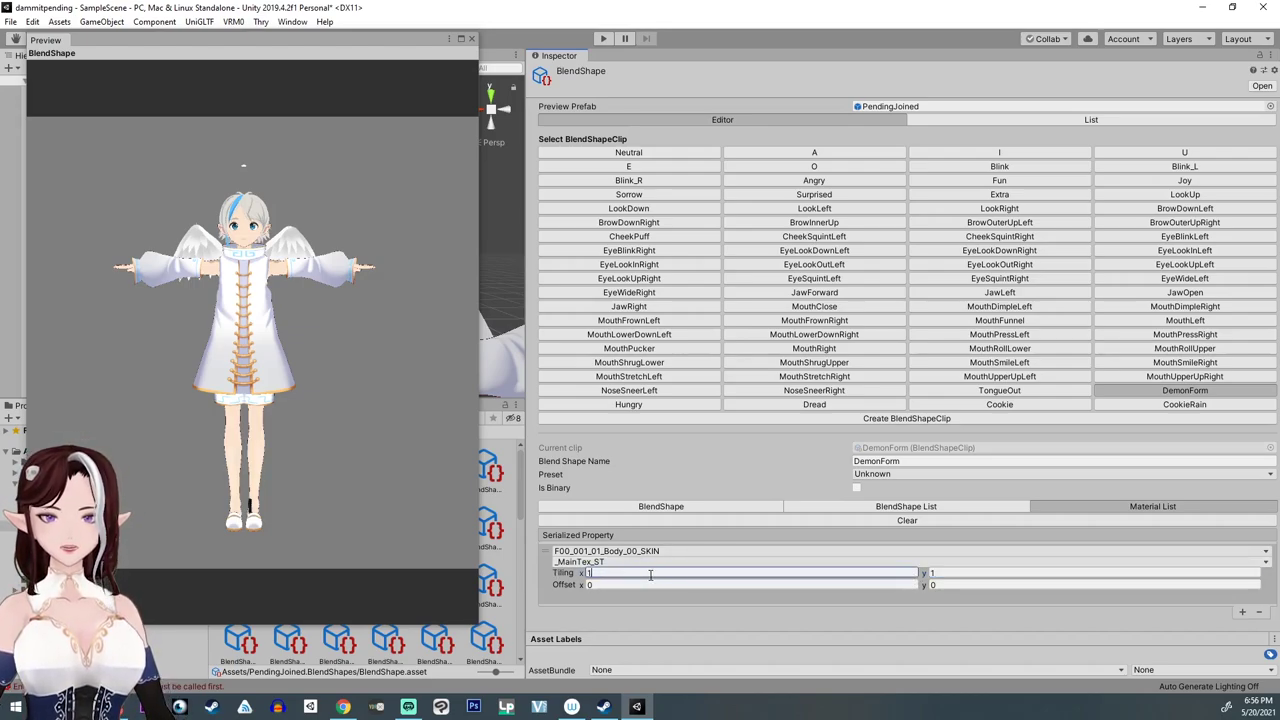
Step: Set the body skin texture offset in DemonForm to 1 on both X and Y
{"action": "left_click", "coordinate": [627, 585]}
{"action": "type", "text": "1"}
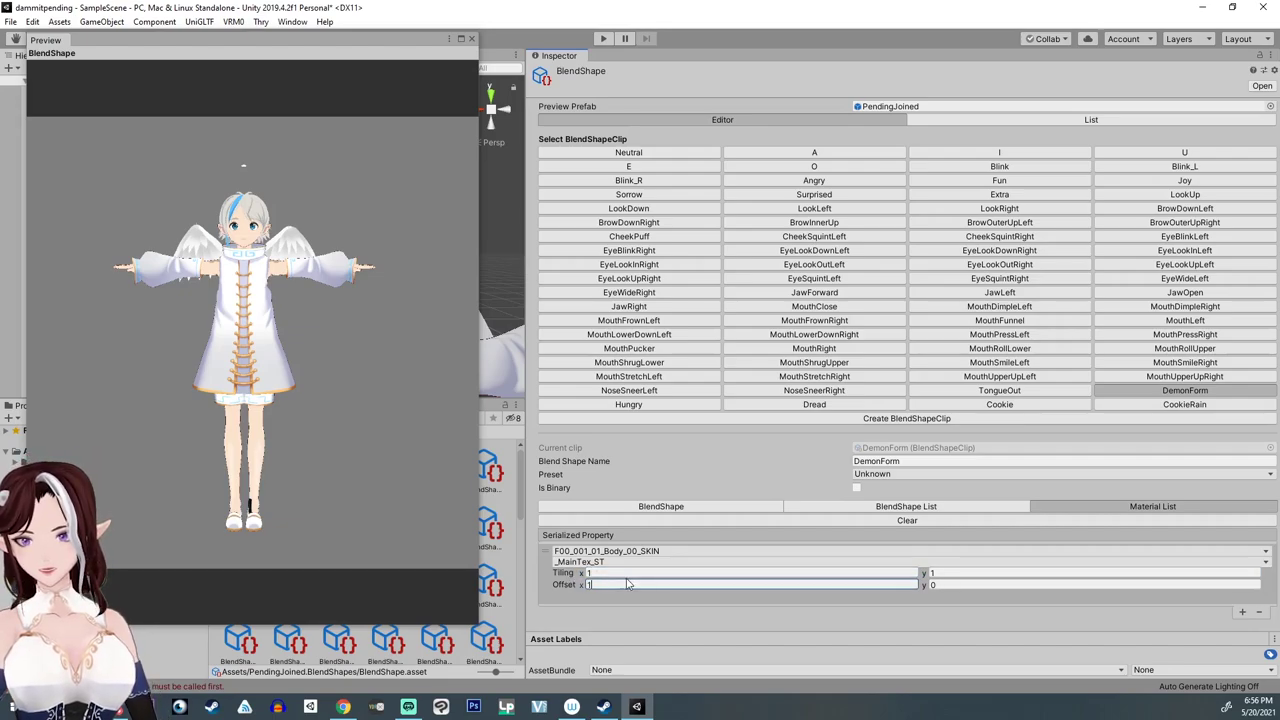
{"action": "left_click", "coordinate": [639, 578]}
{"action": "left_click", "coordinate": [934, 586]}
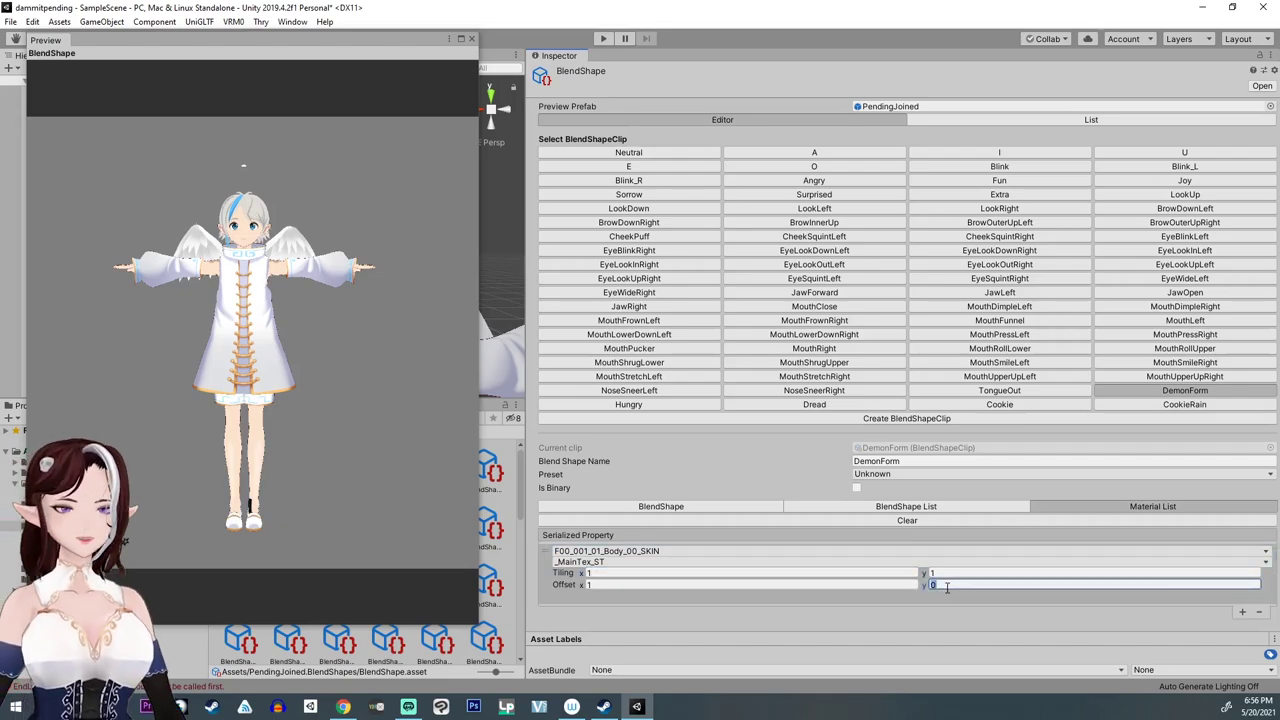
{"action": "type", "text": "1"}
{"action": "left_click", "coordinate": [912, 603]}
Step: Set the body skin texture offset in DemonForm to 0 on X and Y, and the X tiling to 0
{"action": "left_click", "coordinate": [597, 584]}
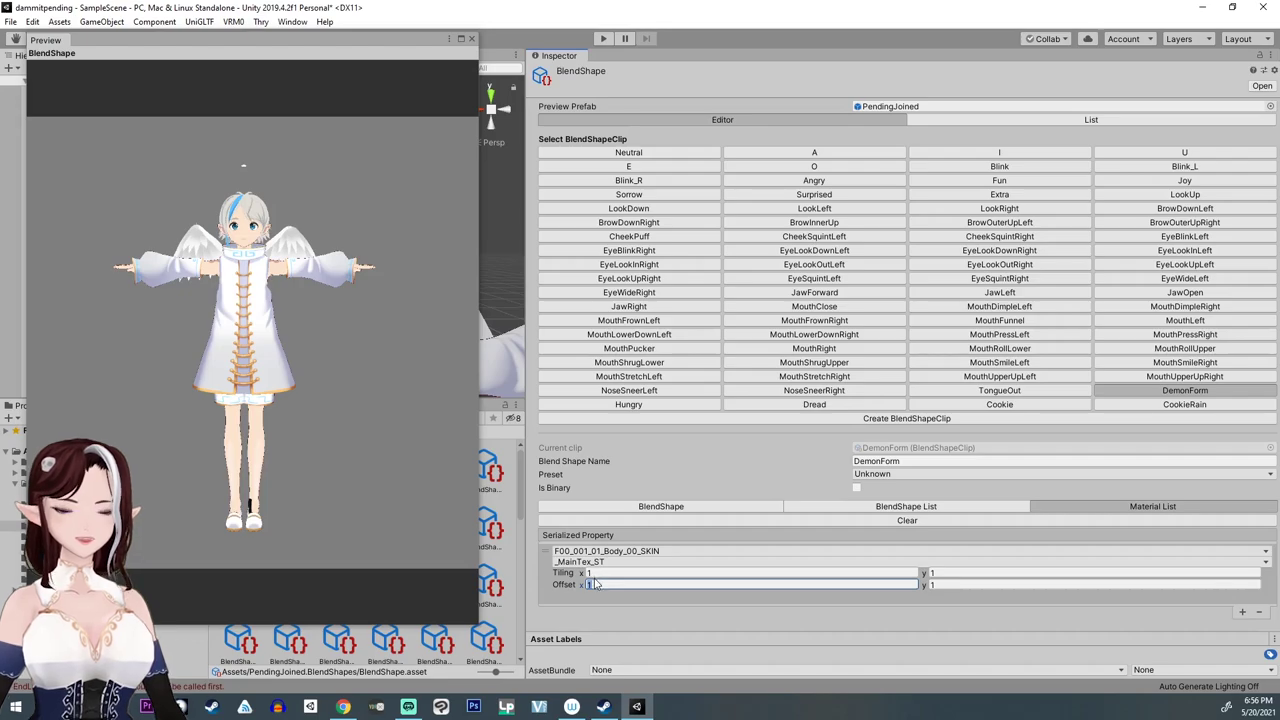
{"action": "key", "text": "BackSpace"}
{"action": "left_click", "coordinate": [602, 571]}
{"action": "type", "text": "0"}
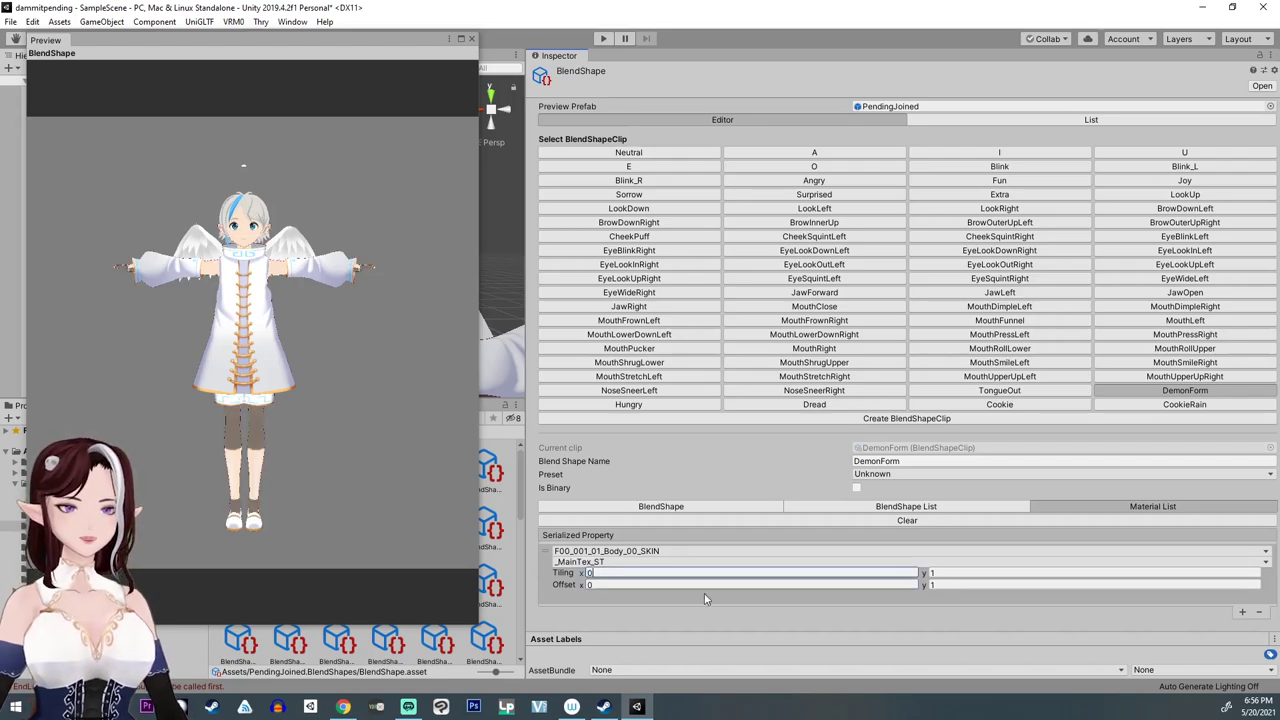
{"action": "left_click", "coordinate": [940, 585]}
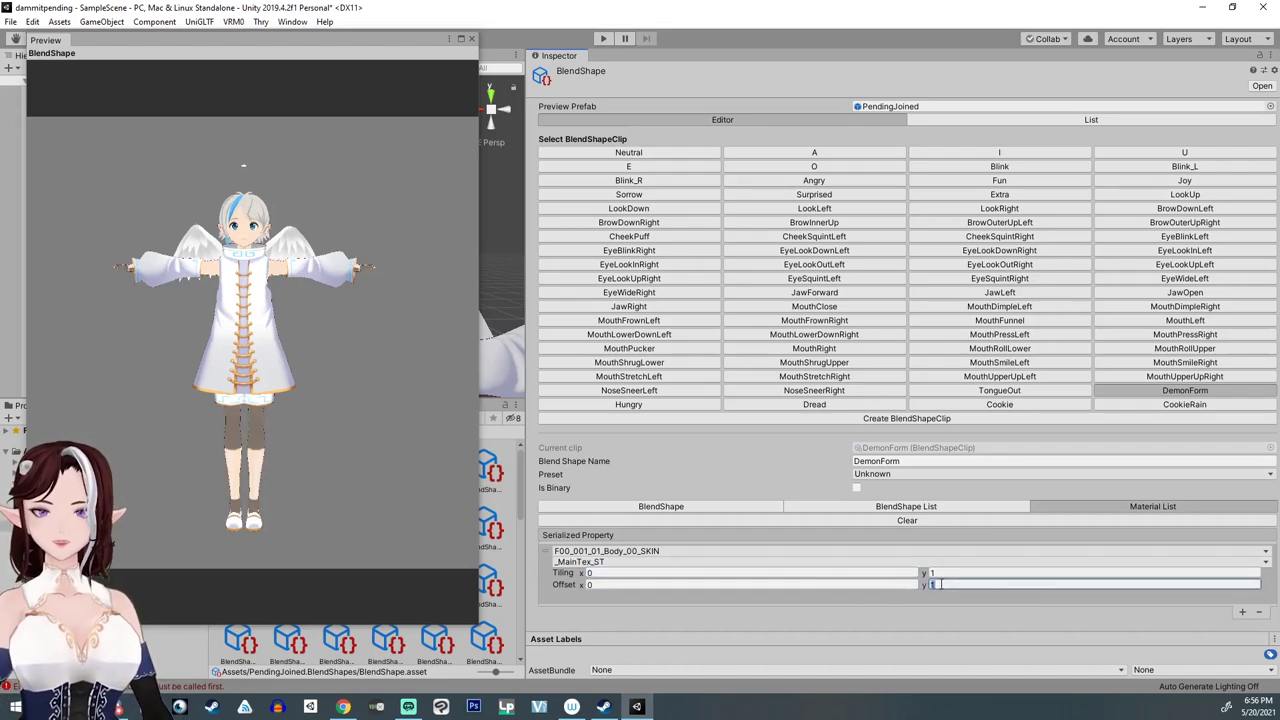
Step: Try Y tilings of 0.5 and 0 for DemonForm's body skin texture
{"action": "left_click", "coordinate": [942, 573]}
{"action": "type", "text": "5"}
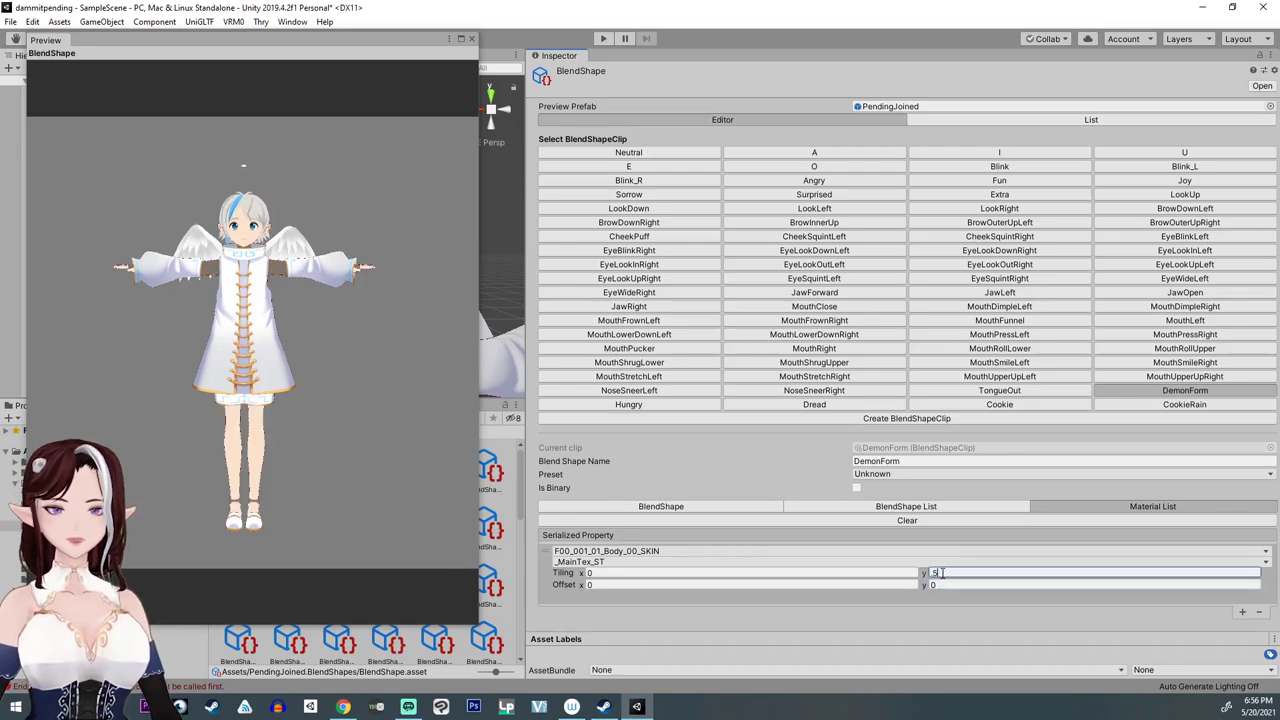
{"action": "key", "text": "Return"}
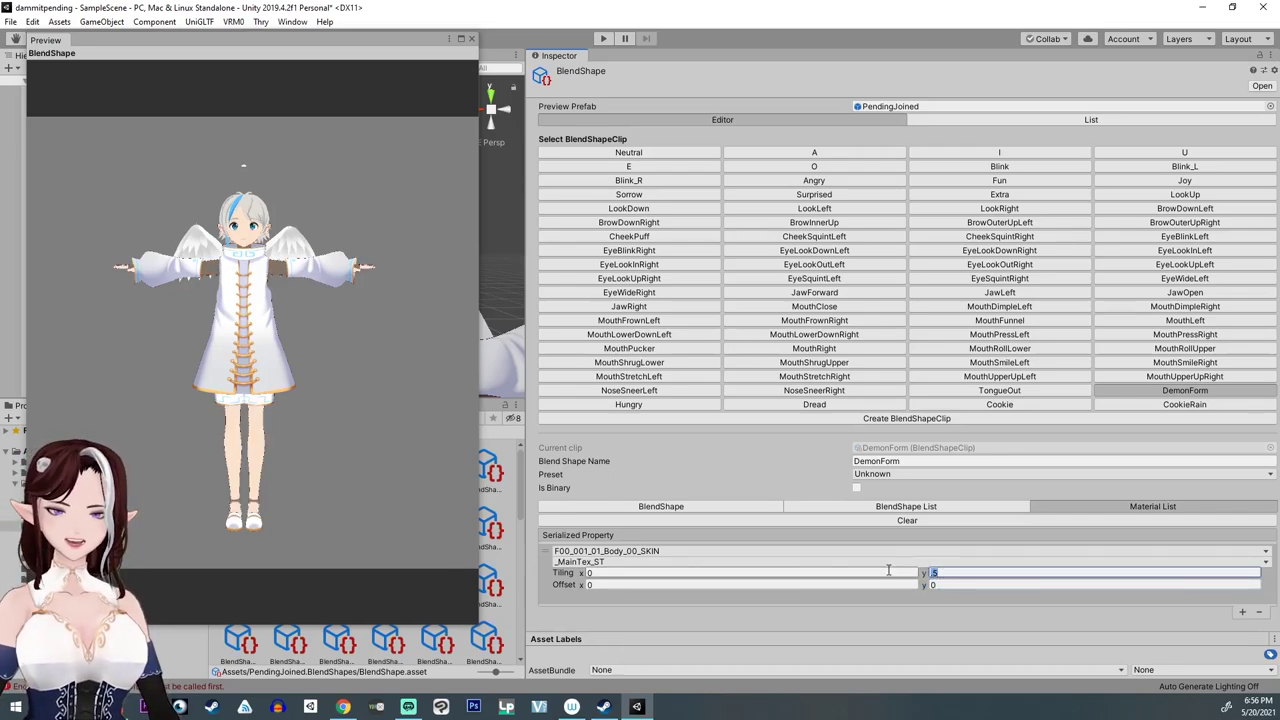
{"action": "type", "text": "0"}
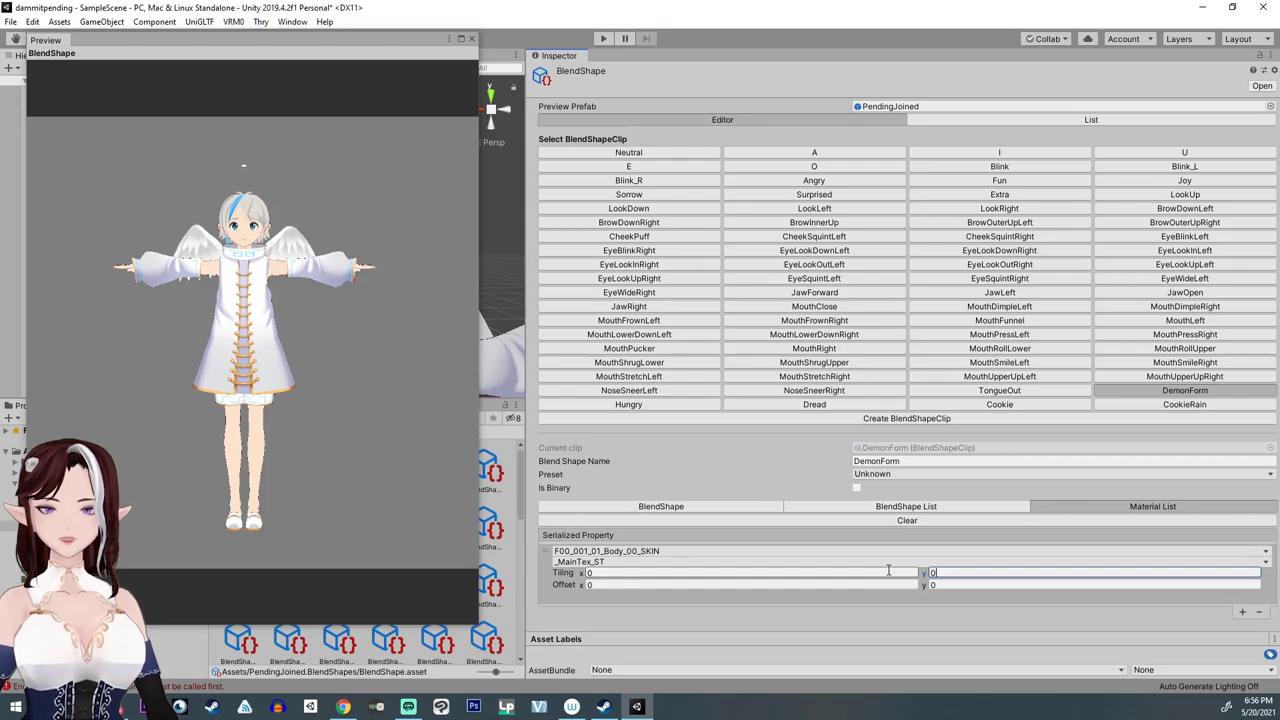
Step: Set the body skin texture tiling in DemonForm to -0.5 on X and 1 on Y
{"action": "left_click_drag", "start_coordinate": [950, 572], "coordinate": [895, 579]}
{"action": "type", "text": "1"}
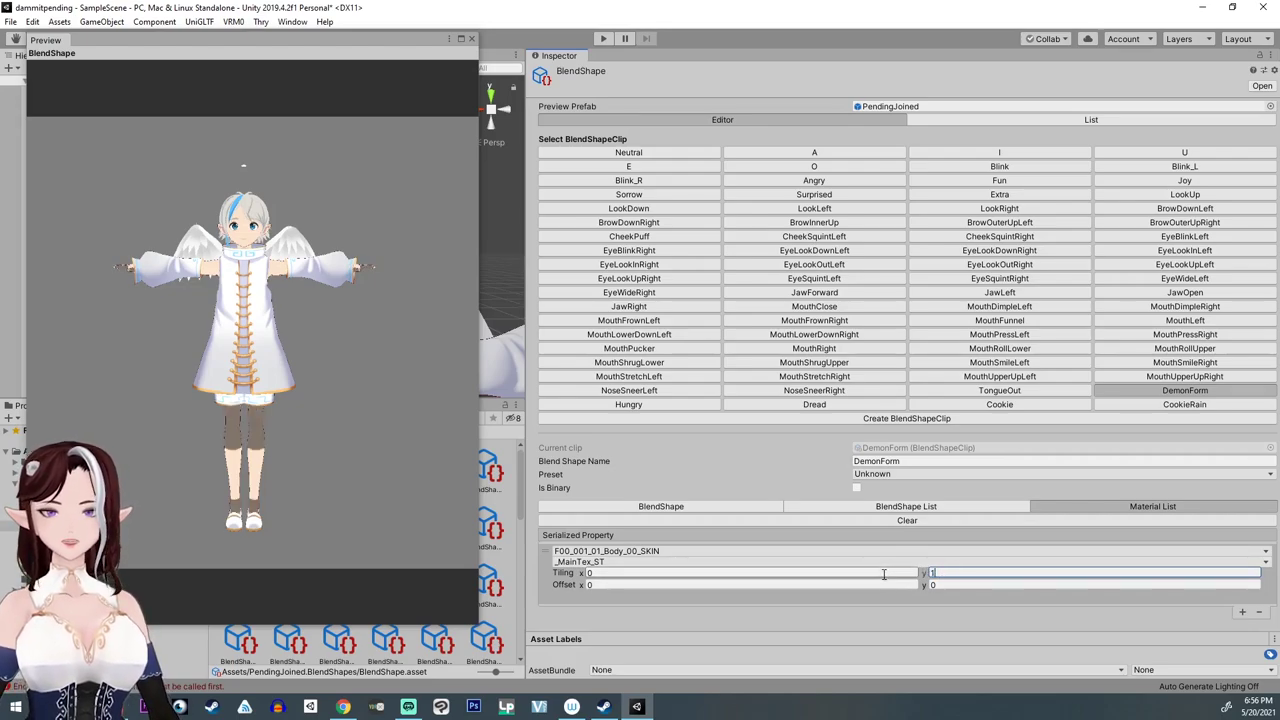
{"action": "left_click_drag", "start_coordinate": [604, 572], "coordinate": [580, 573]}
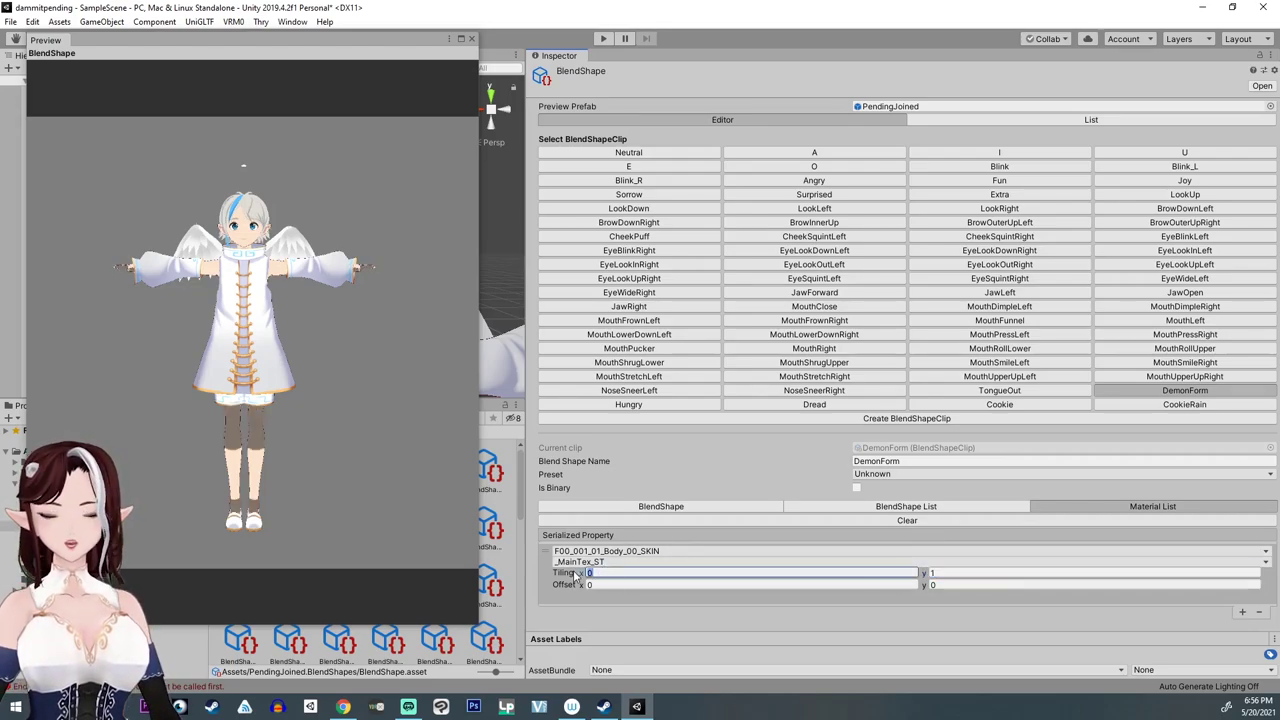
{"action": "type", "text": "1"}
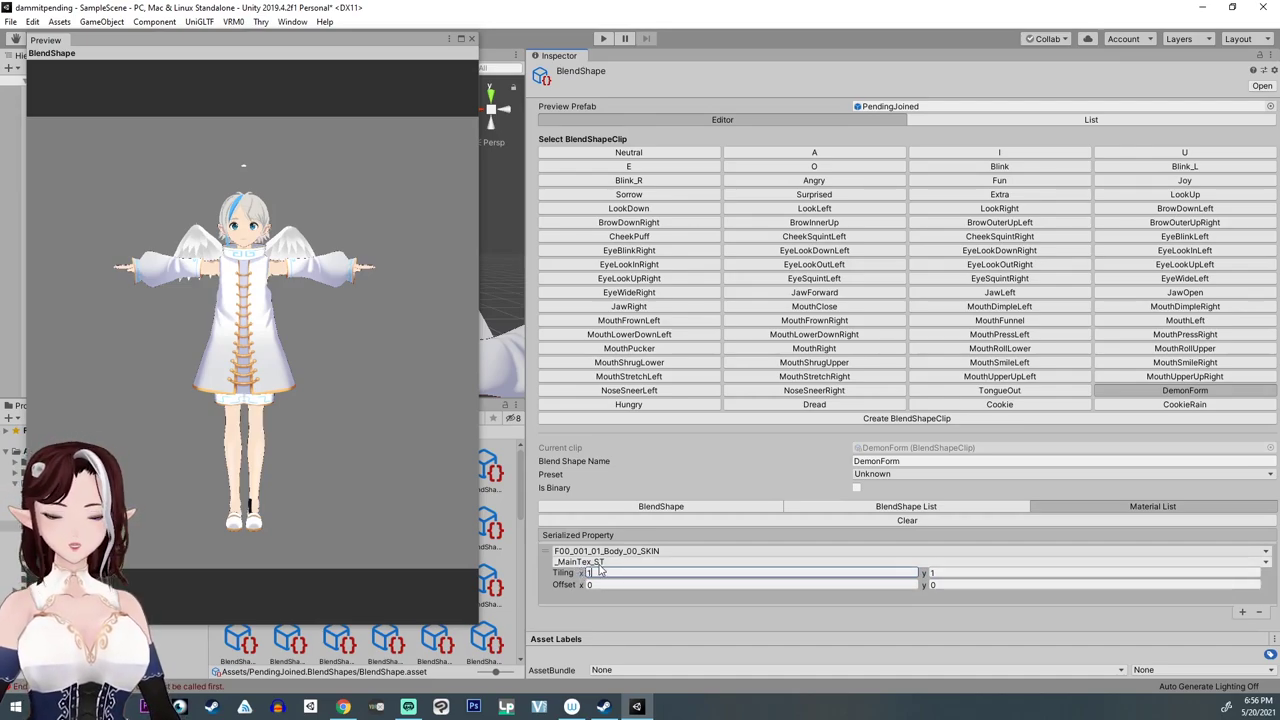
{"action": "type", "text": "5"}
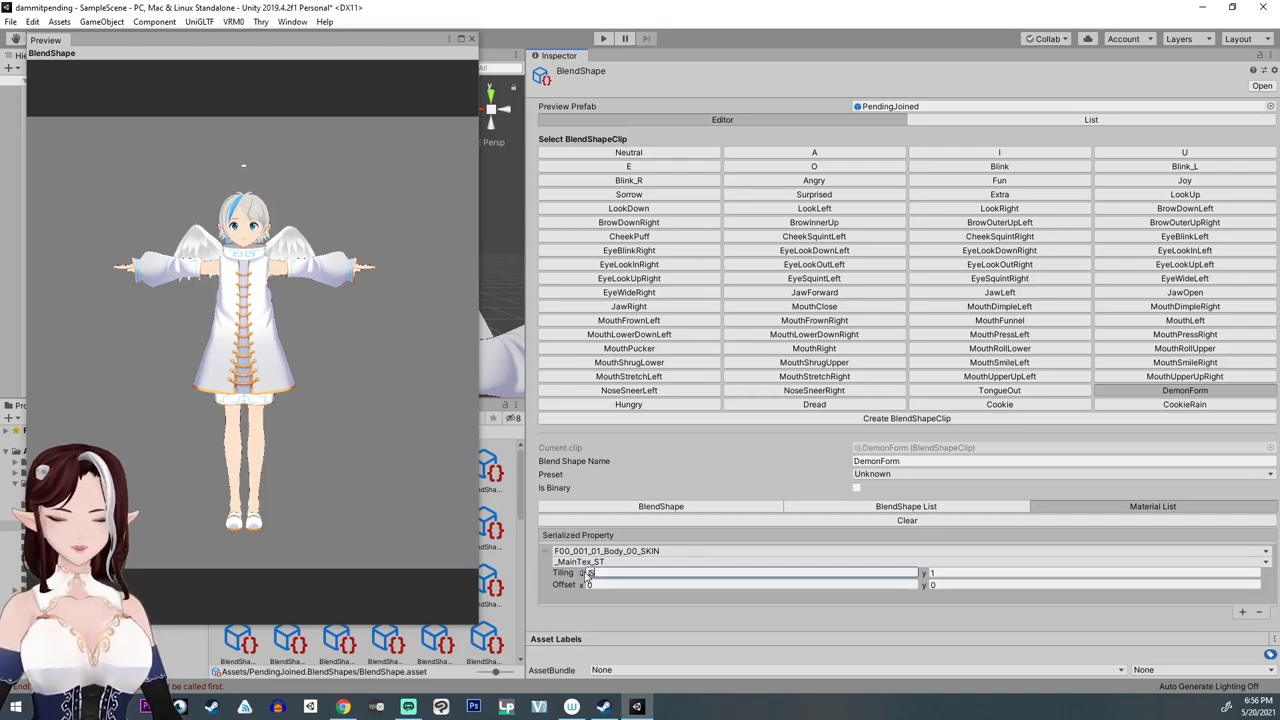
{"action": "type", "text": "-"}
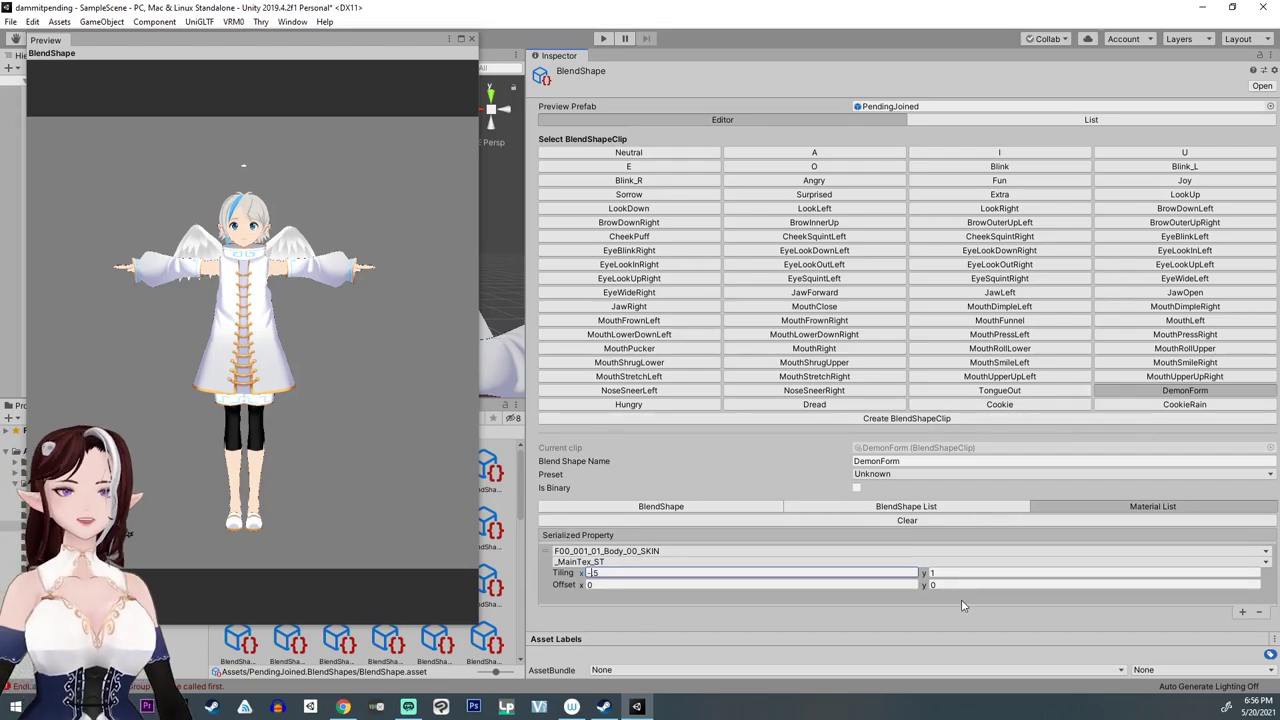
Step: Add a second material entry to DemonForm for F00_000_00_EyeIris_00_EYE with the _Color property
{"action": "left_click", "coordinate": [1243, 613]}
{"action": "scroll", "coordinate": [731, 590], "scroll_direction": "down", "scroll_amount": 2}
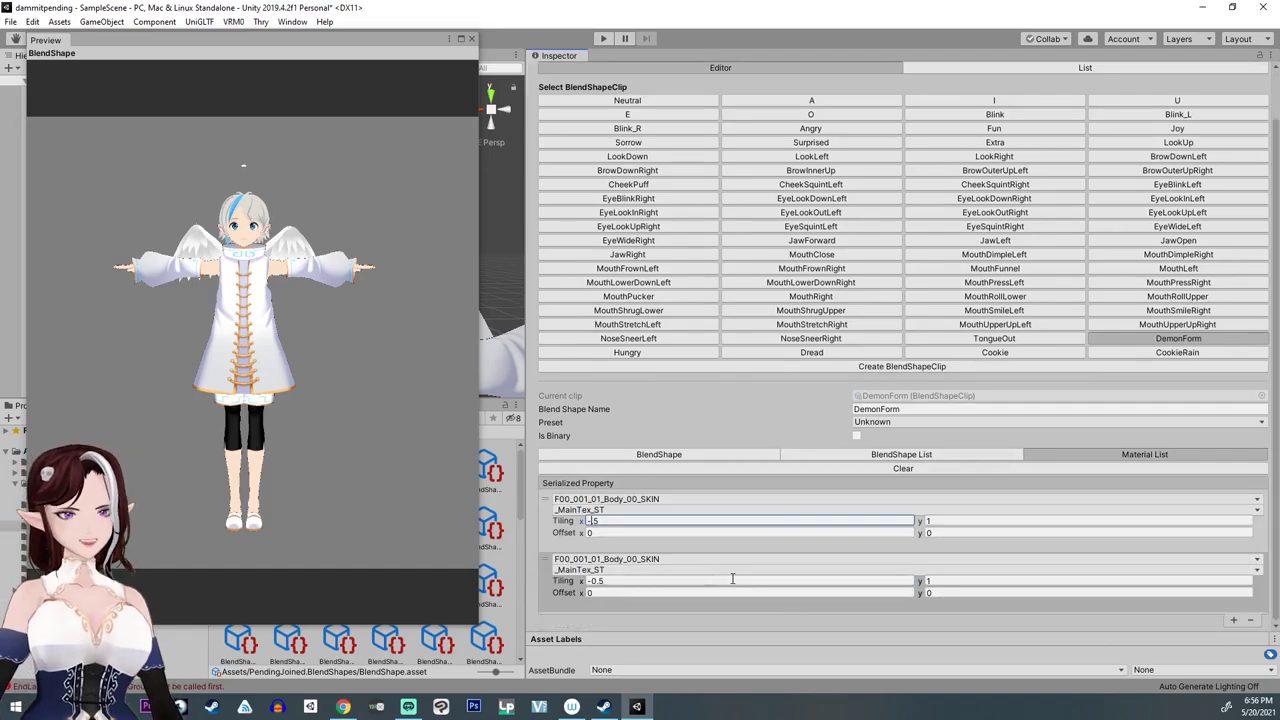
{"action": "left_click", "coordinate": [676, 561]}
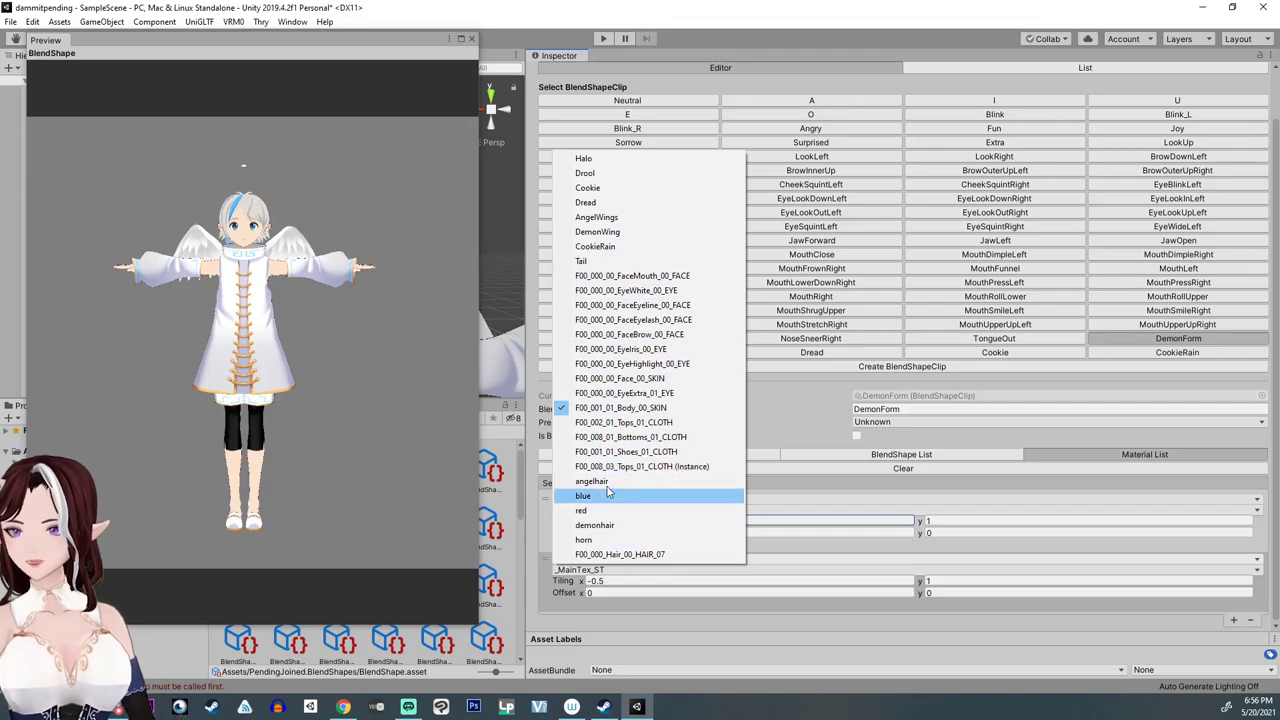
{"action": "left_click", "coordinate": [664, 350]}
{"action": "left_click", "coordinate": [620, 569]}
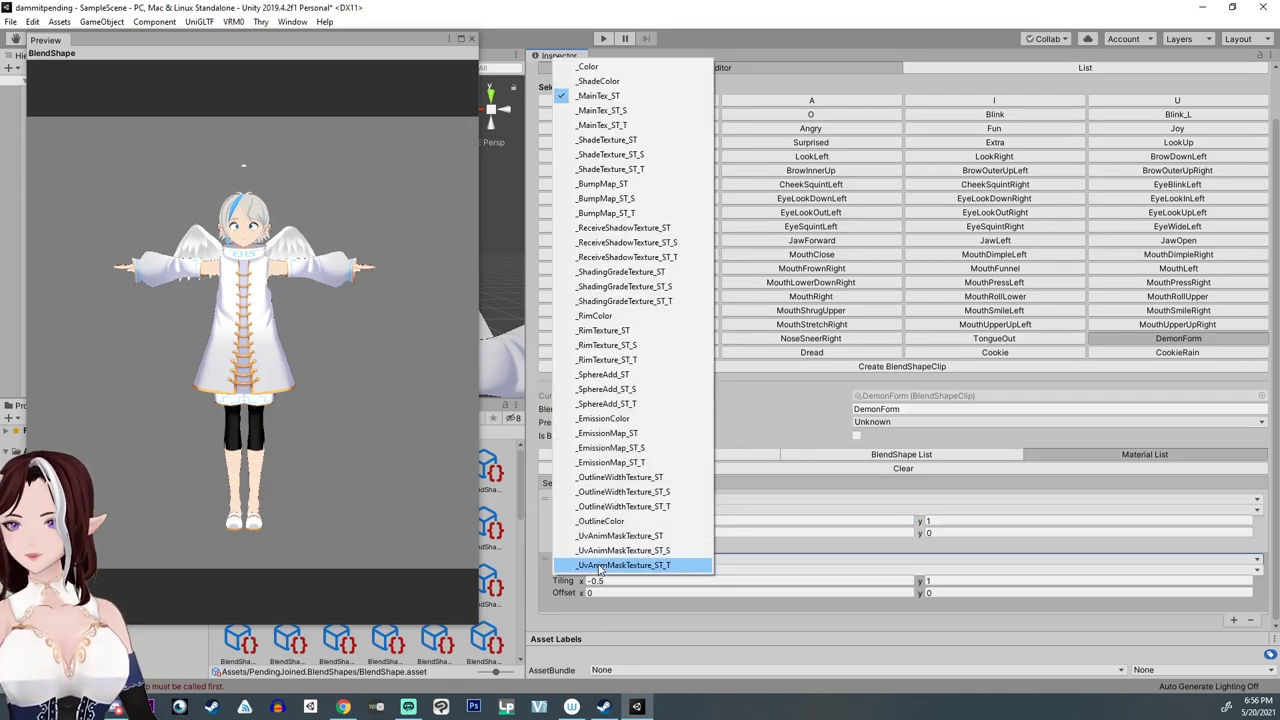
{"action": "left_click", "coordinate": [590, 67]}
Step: Set the iris entry's target color to a fully opaque dark red, hex A21E26
{"action": "left_click", "coordinate": [893, 581]}
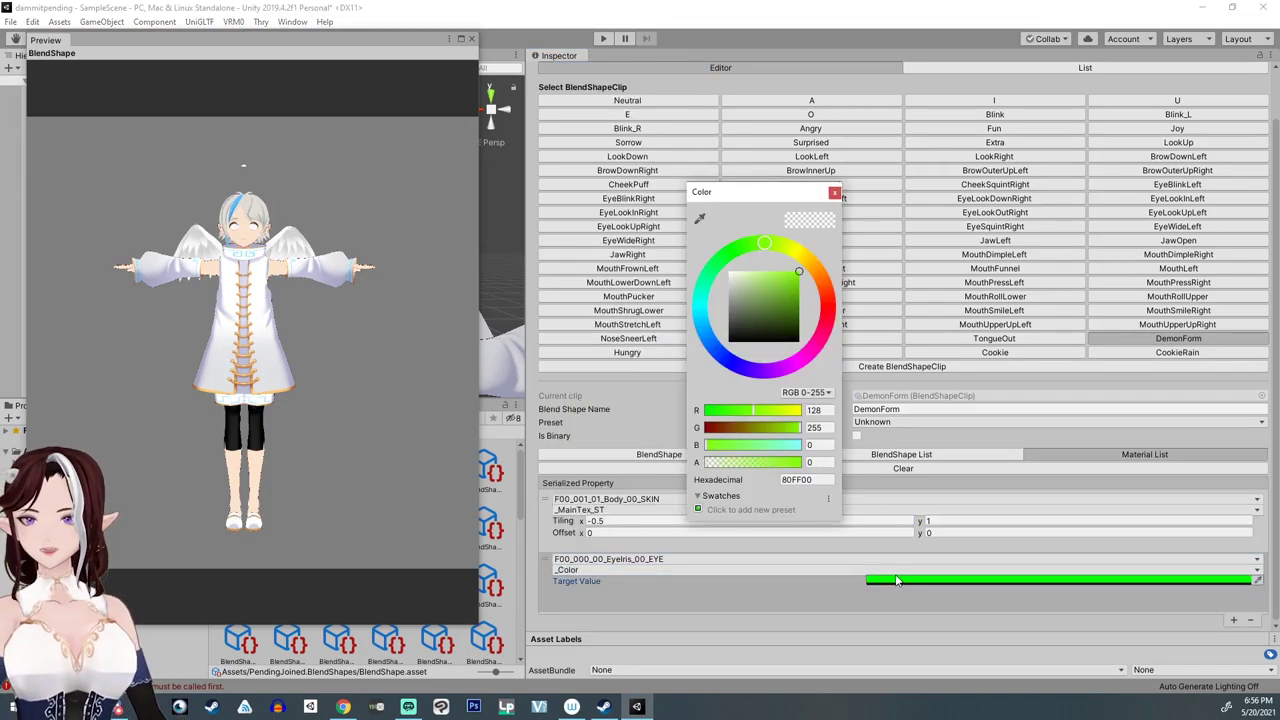
{"action": "left_click_drag", "start_coordinate": [782, 463], "coordinate": [828, 464]}
{"action": "left_click_drag", "start_coordinate": [780, 300], "coordinate": [684, 228]}
{"action": "left_click_drag", "start_coordinate": [829, 290], "coordinate": [788, 302]}
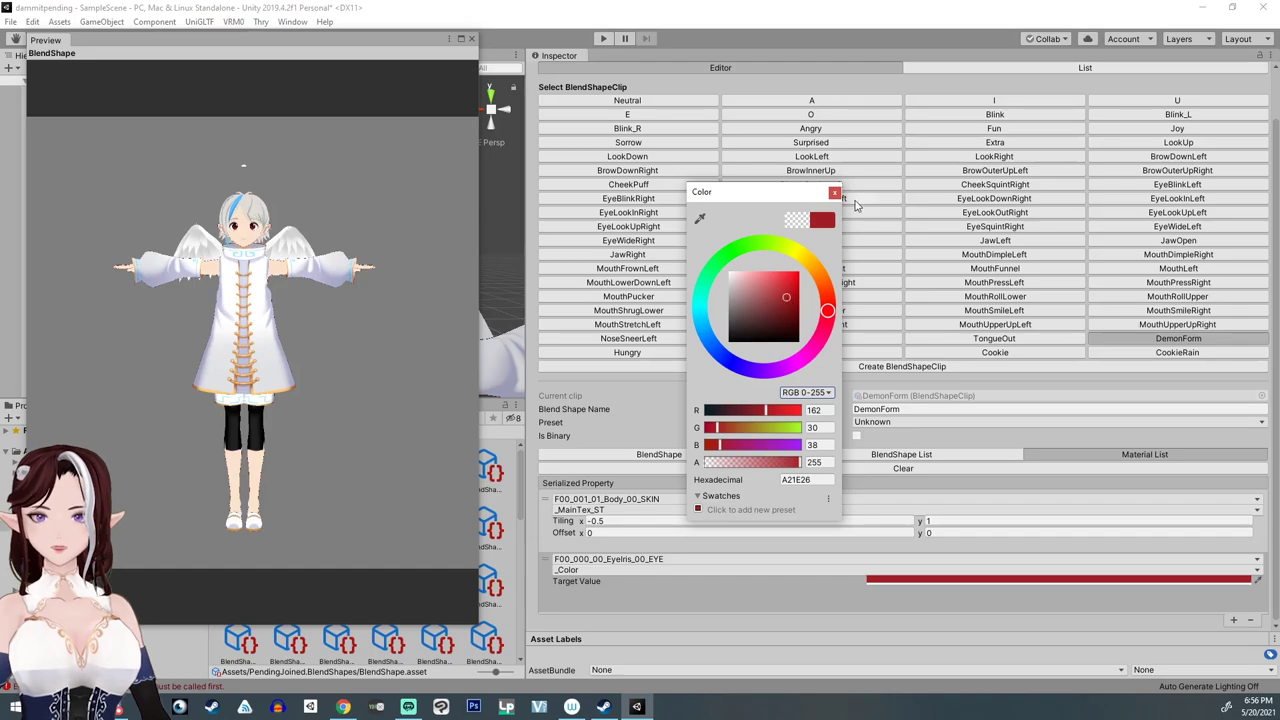
{"action": "left_click", "coordinate": [835, 192]}
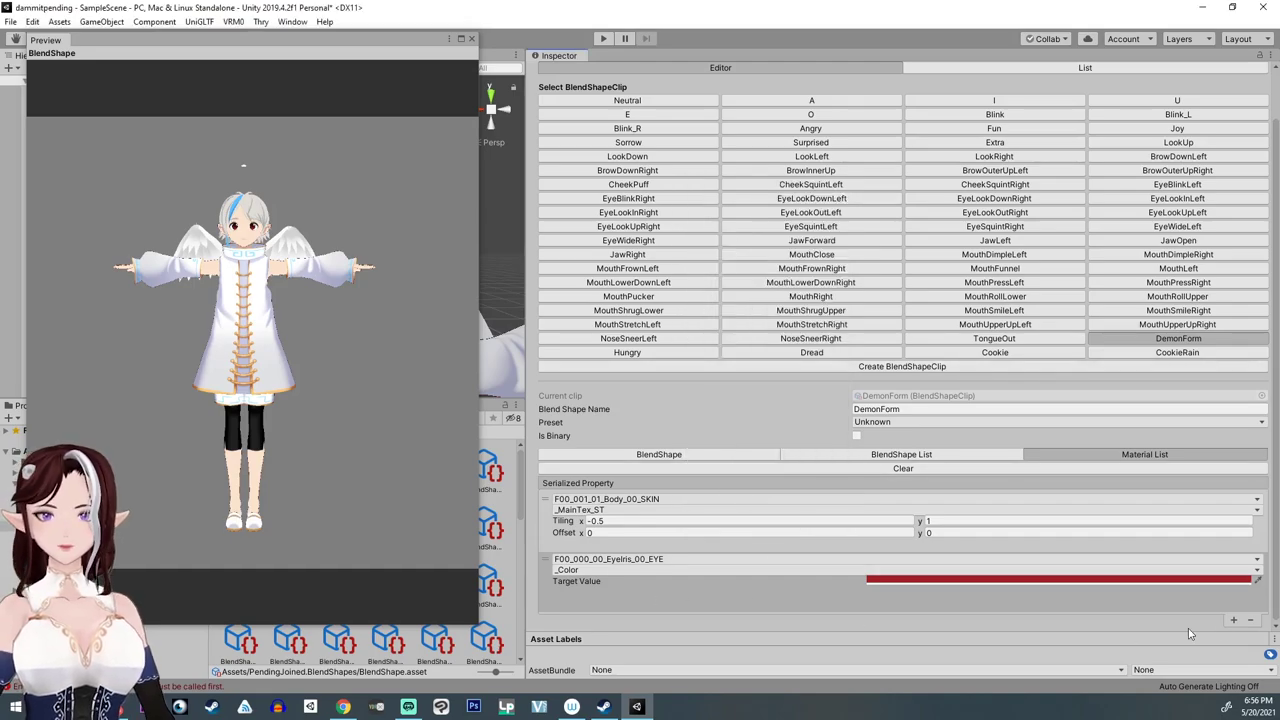
Step: Add a _Color entry to DemonForm for F00_001_01_Shoes_01_CLOTH with opaque black 000000 as its target color
{"action": "left_click", "coordinate": [1234, 620]}
{"action": "scroll", "coordinate": [675, 560], "scroll_direction": "down", "scroll_amount": 2}
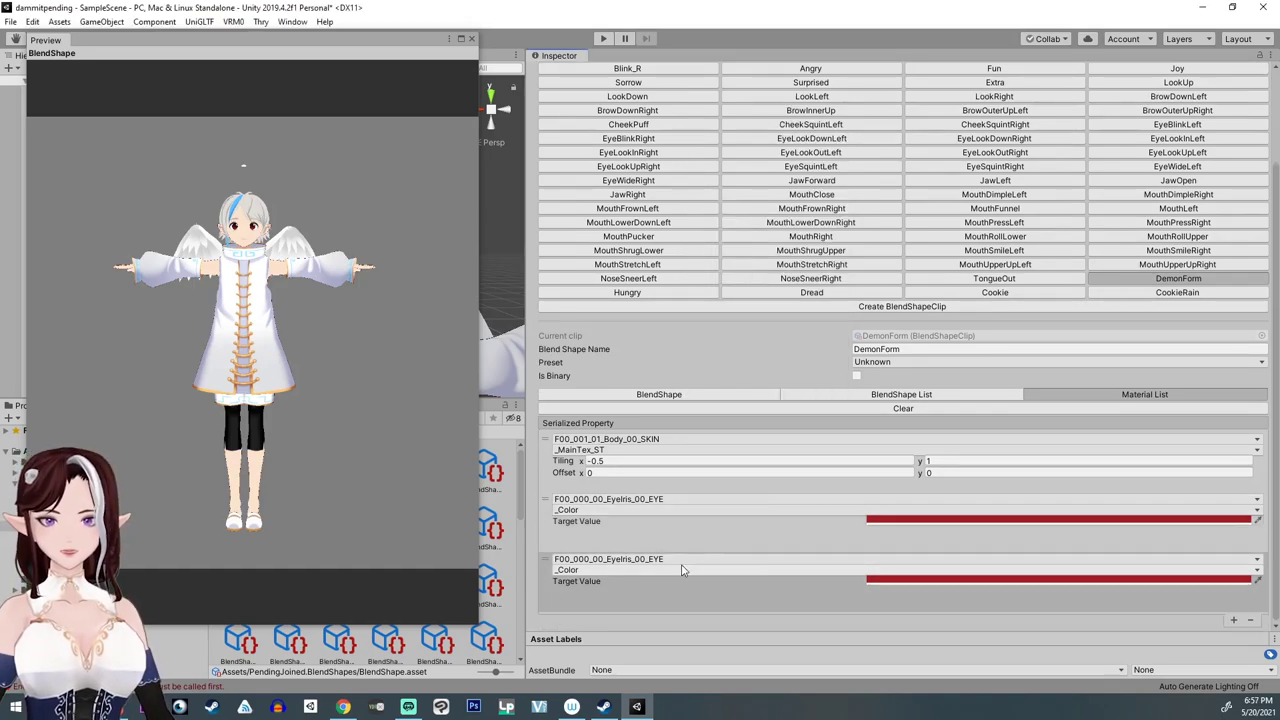
{"action": "left_click", "coordinate": [675, 560]}
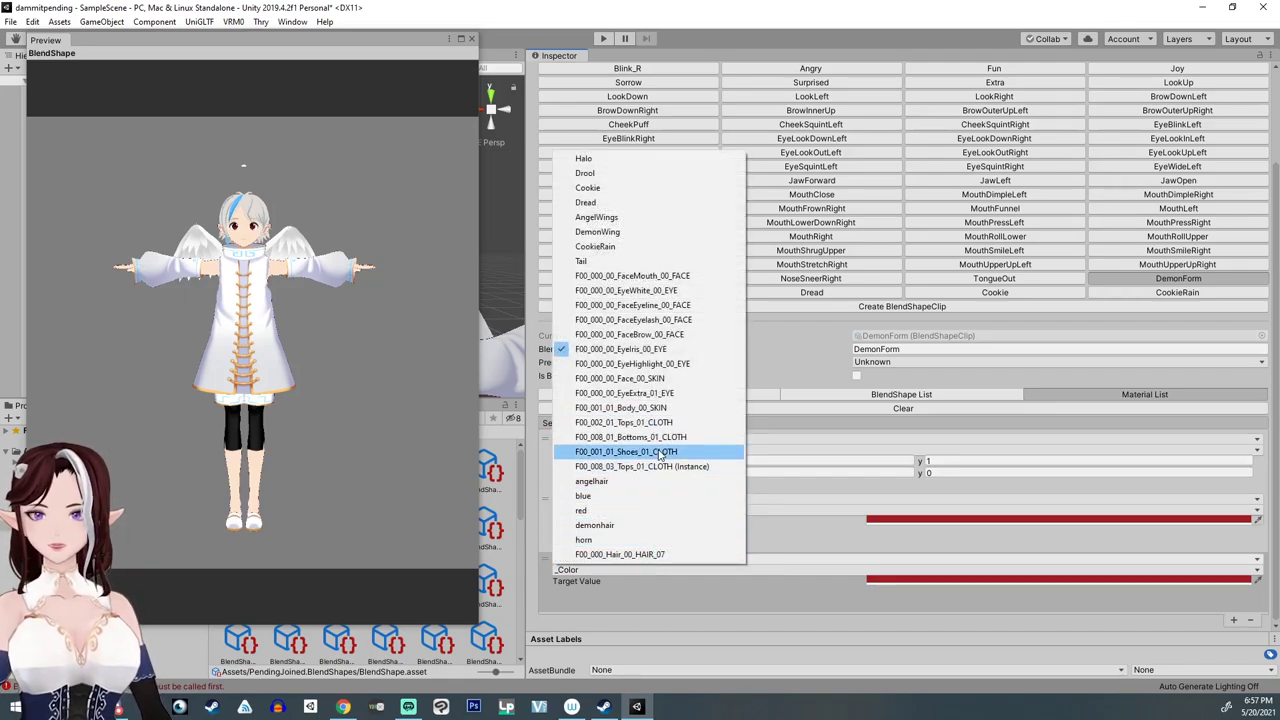
{"action": "left_click", "coordinate": [659, 455]}
{"action": "left_click", "coordinate": [900, 580]}
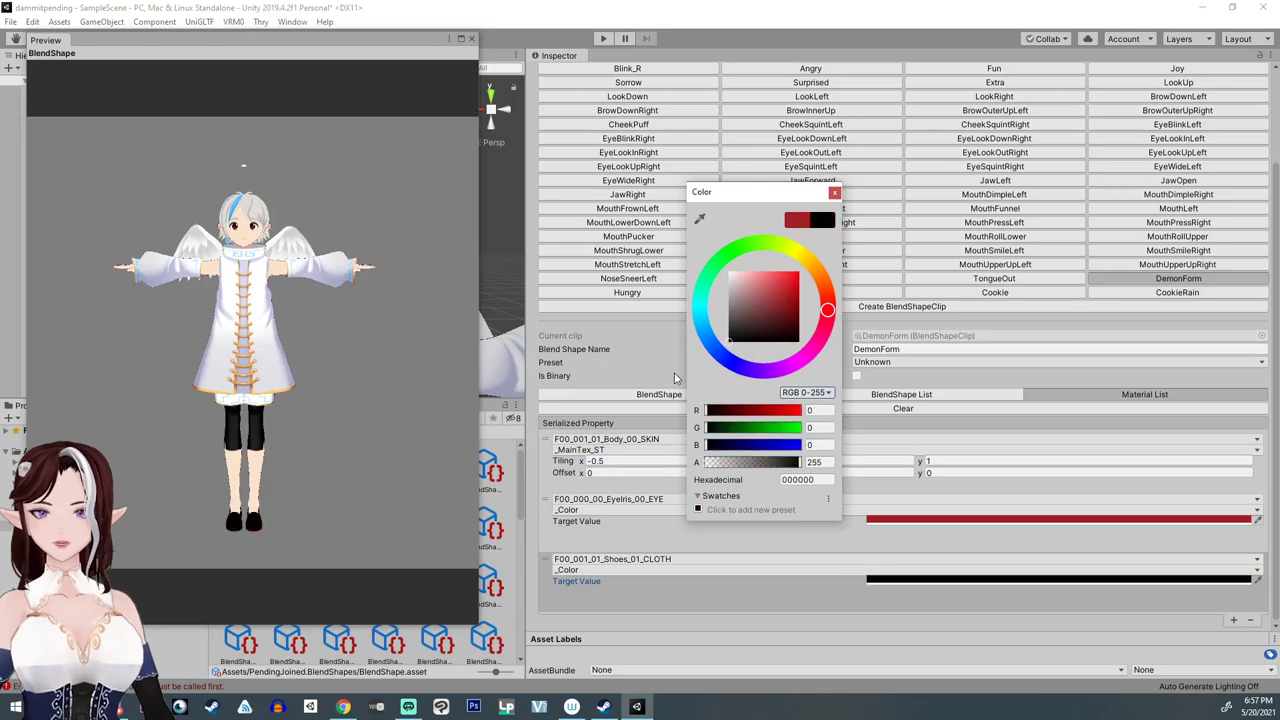
{"action": "left_click", "coordinate": [835, 193]}
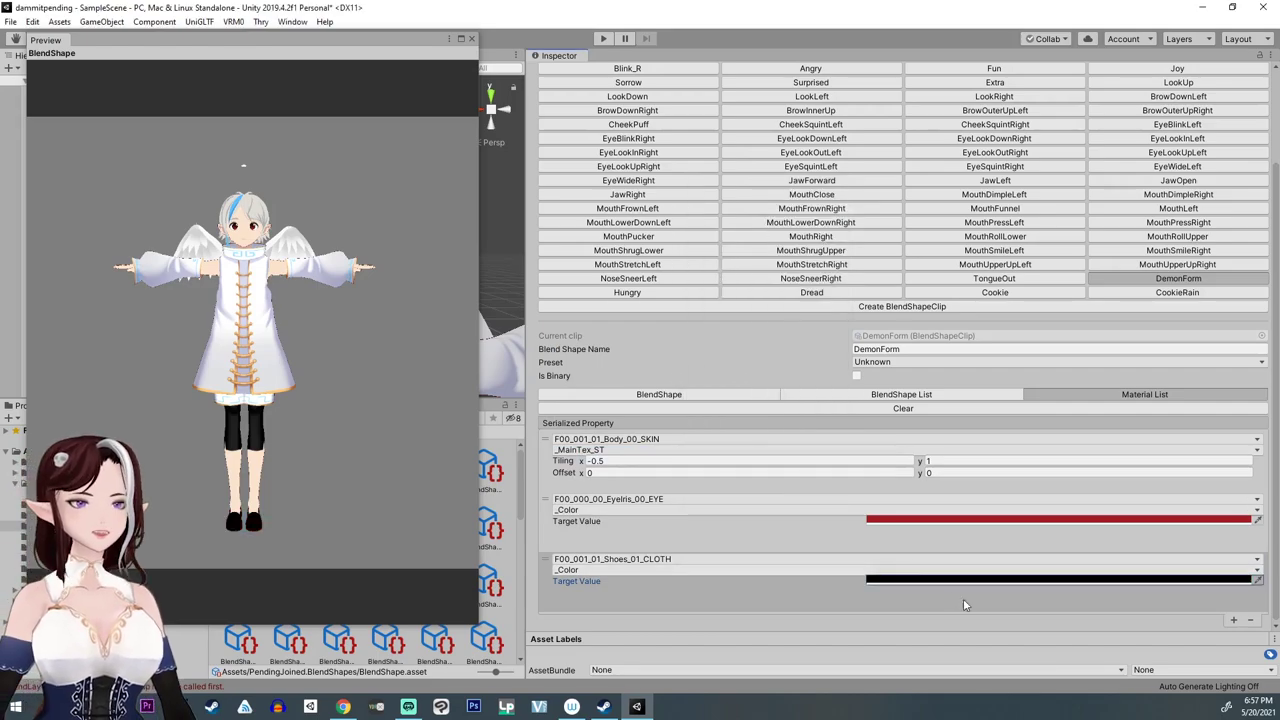
Step: Add a _Color entry for F00_008_03_Tops_01_CLOTH (Instance) and make its black target color fully transparent with alpha 0
{"action": "left_click", "coordinate": [1233, 621]}
{"action": "scroll", "coordinate": [811, 560], "scroll_direction": "down", "scroll_amount": 1}
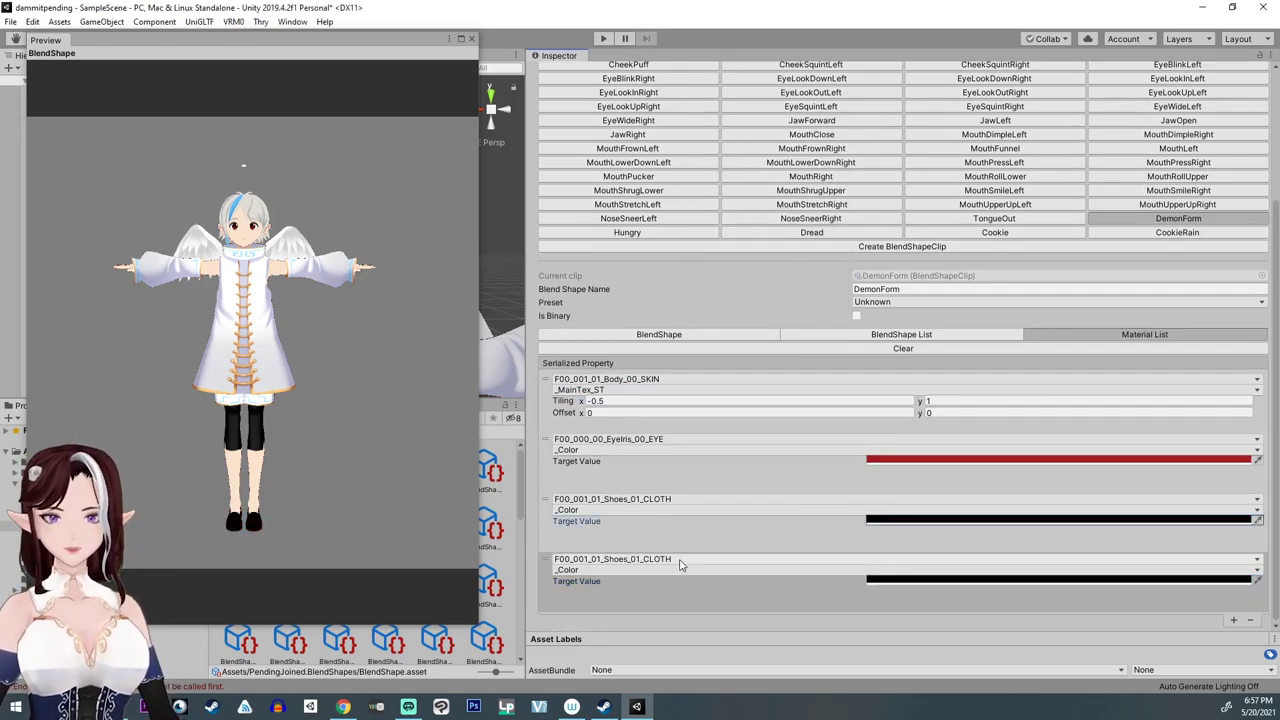
{"action": "left_click", "coordinate": [680, 559]}
{"action": "left_click", "coordinate": [641, 466]}
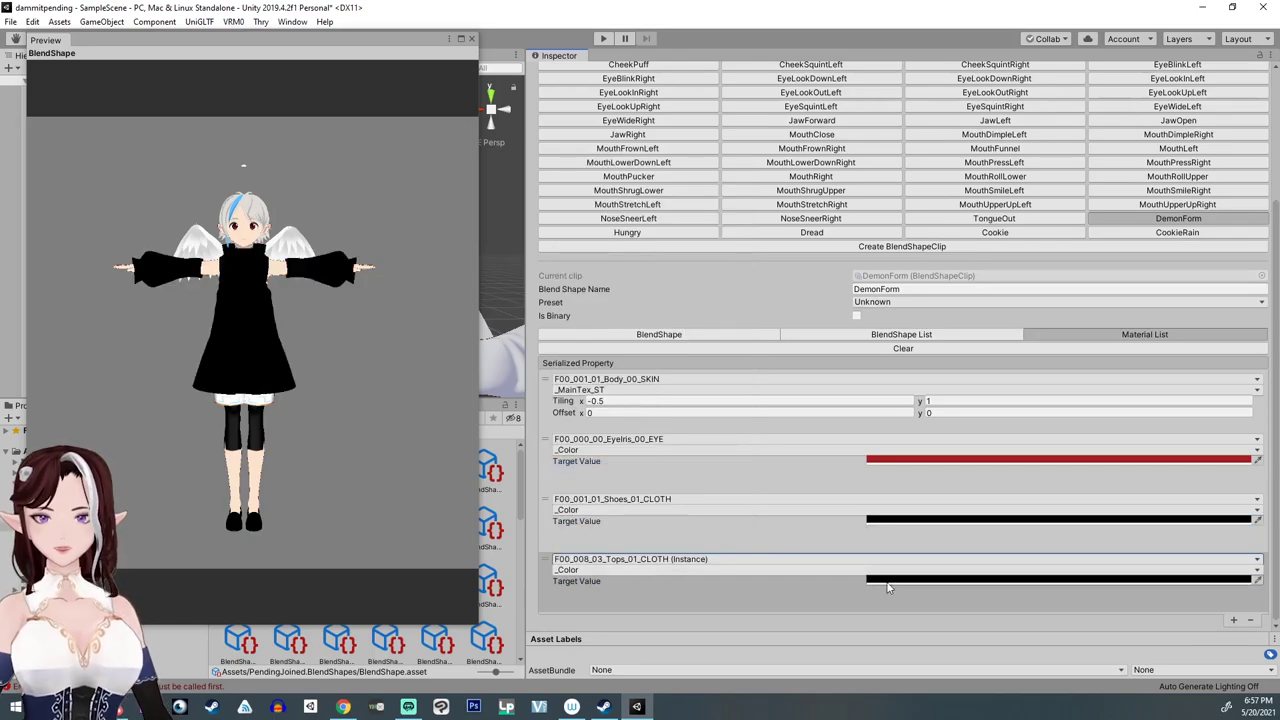
{"action": "left_click", "coordinate": [876, 577]}
{"action": "left_click_drag", "start_coordinate": [785, 464], "coordinate": [611, 440]}
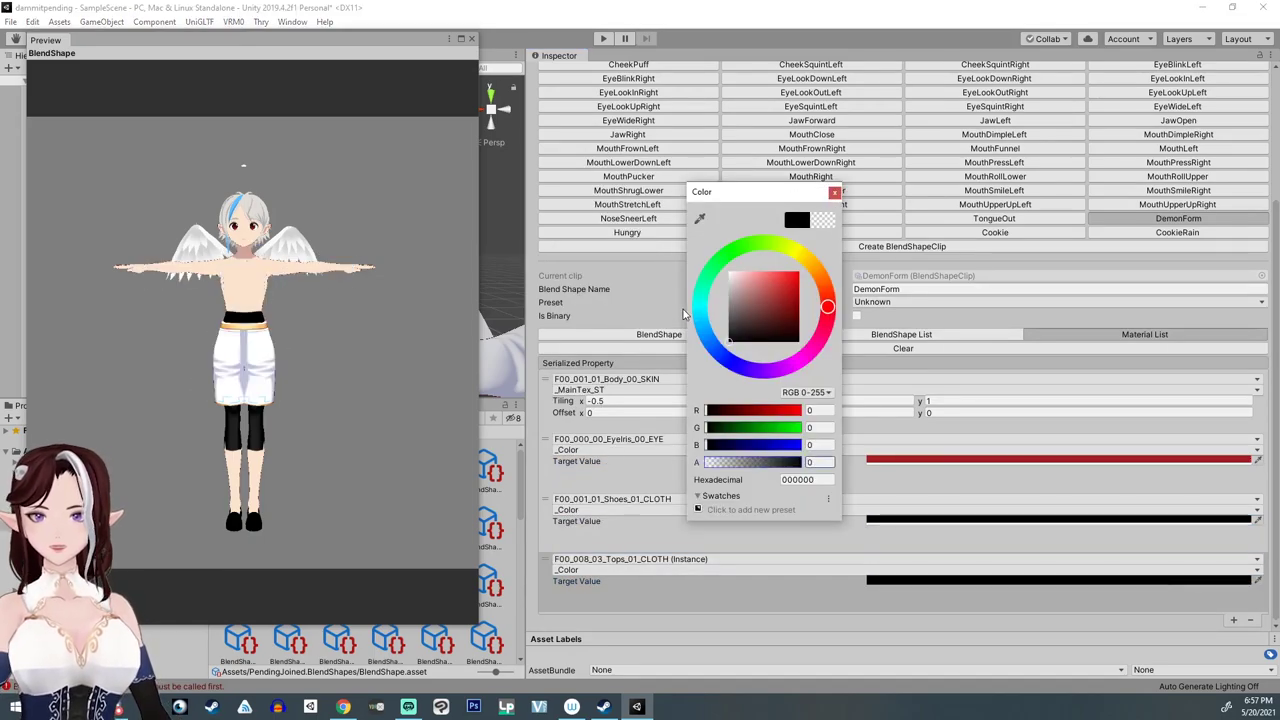
{"action": "left_click", "coordinate": [835, 193]}
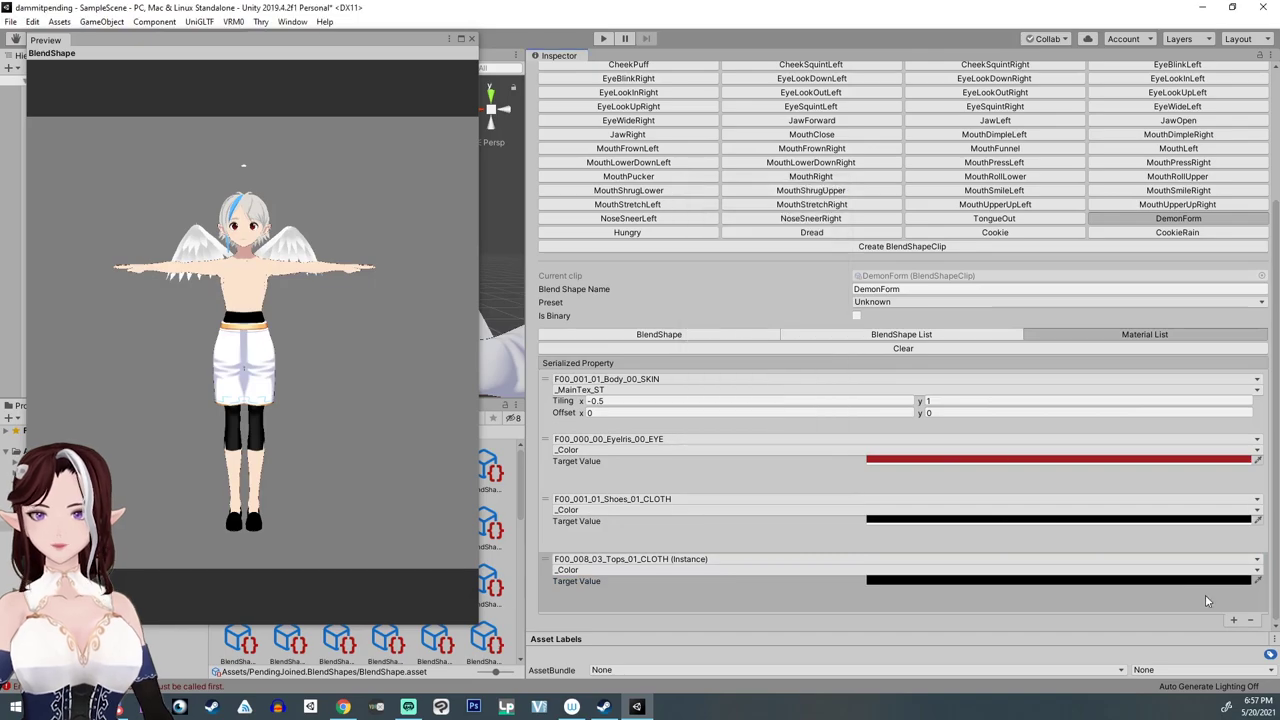
Step: Add transparent black _Color entries to DemonForm for F00_008_01_Bottoms_01_CLOTH and AngelWings
{"action": "left_click", "coordinate": [1233, 620]}
{"action": "left_click", "coordinate": [688, 560]}
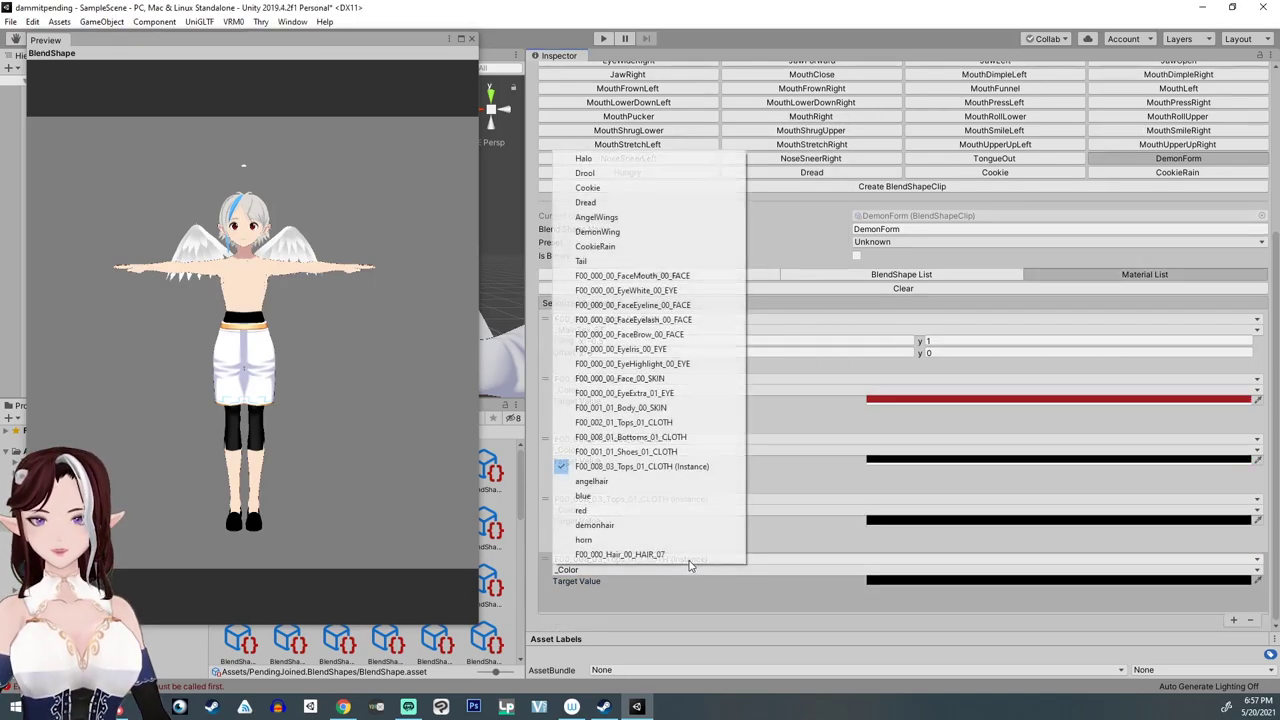
{"action": "left_click", "coordinate": [652, 440]}
{"action": "left_click", "coordinate": [1233, 620]}
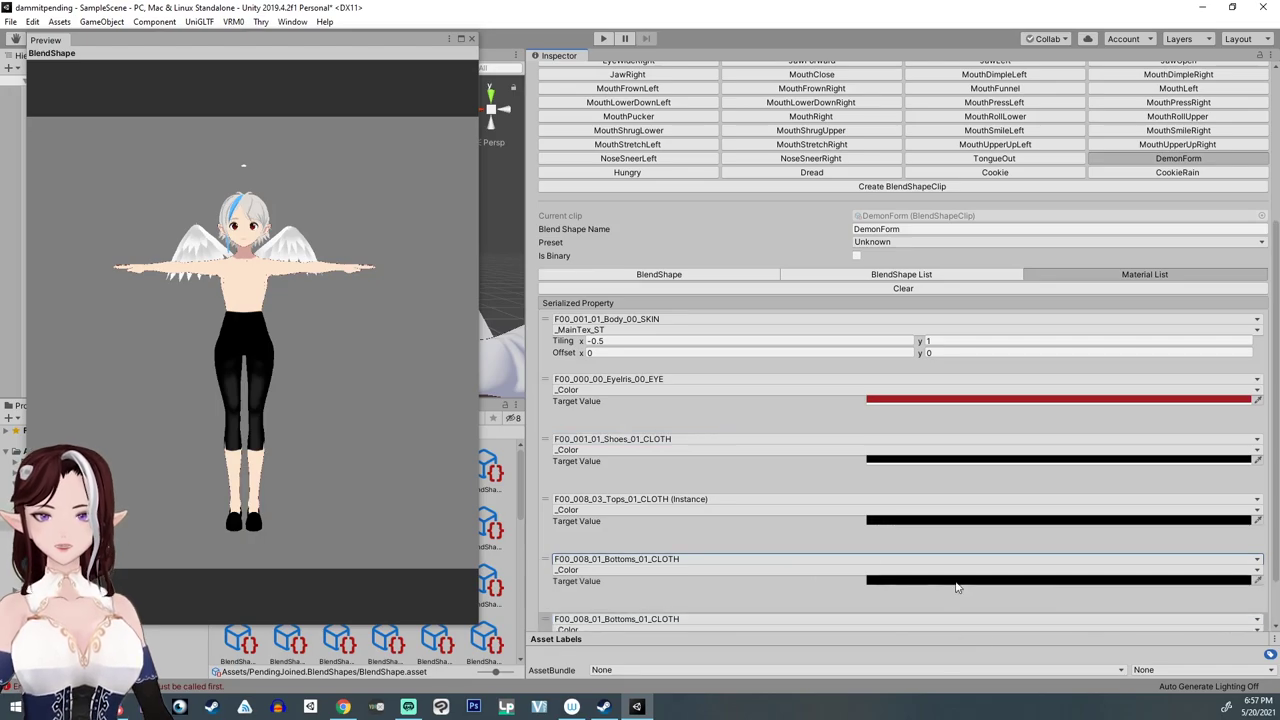
{"action": "left_click", "coordinate": [682, 560]}
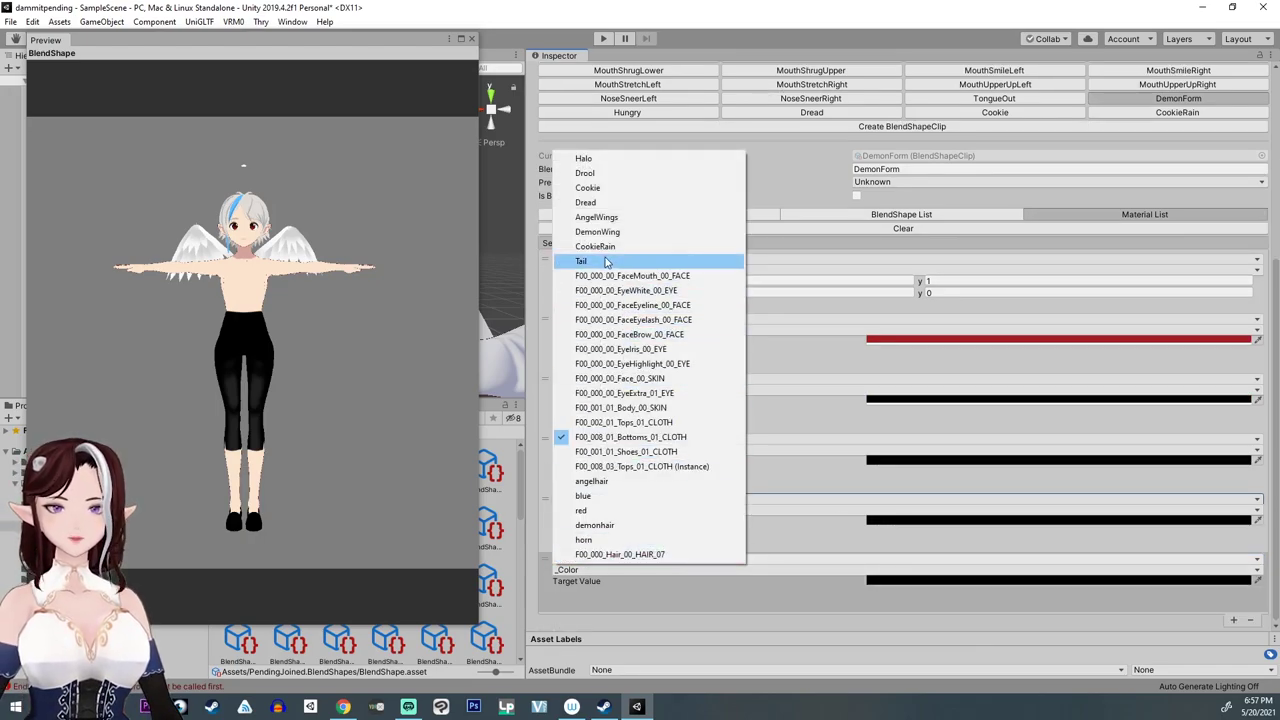
{"action": "left_click", "coordinate": [620, 224]}
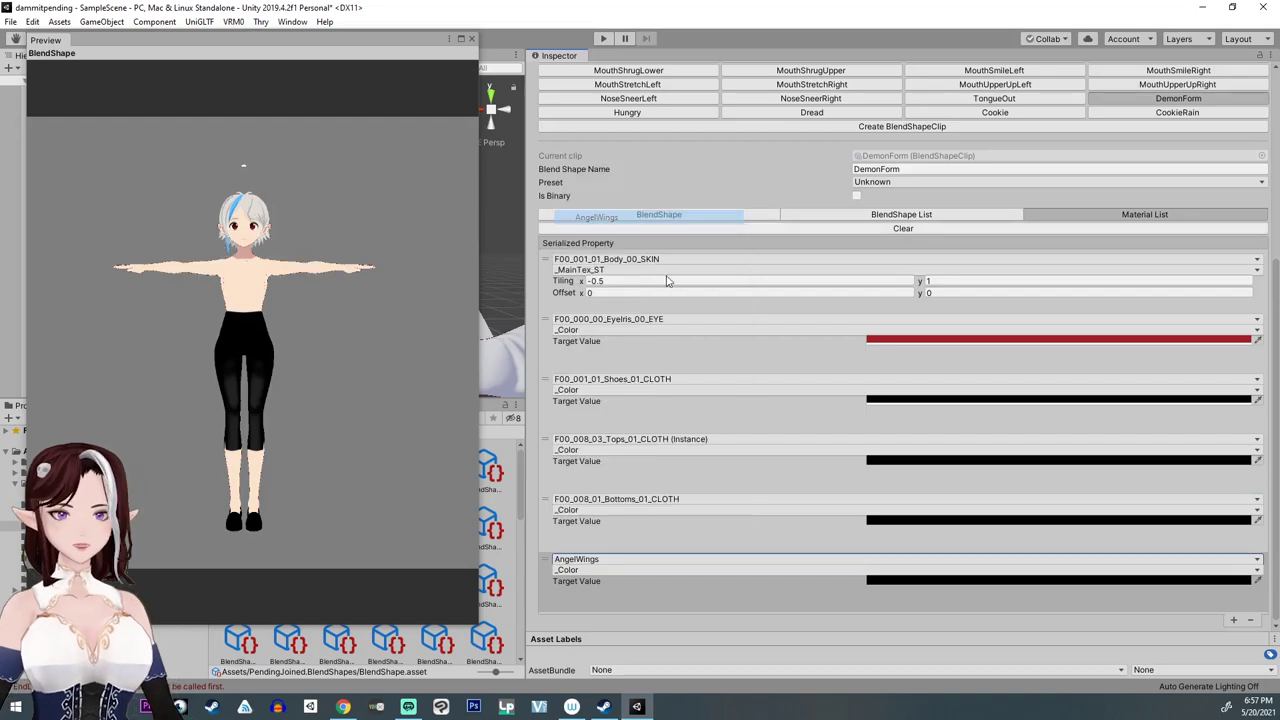
Step: Add transparent black _Color entries to DemonForm for the Halo and blue materials
{"action": "left_click", "coordinate": [1233, 620]}
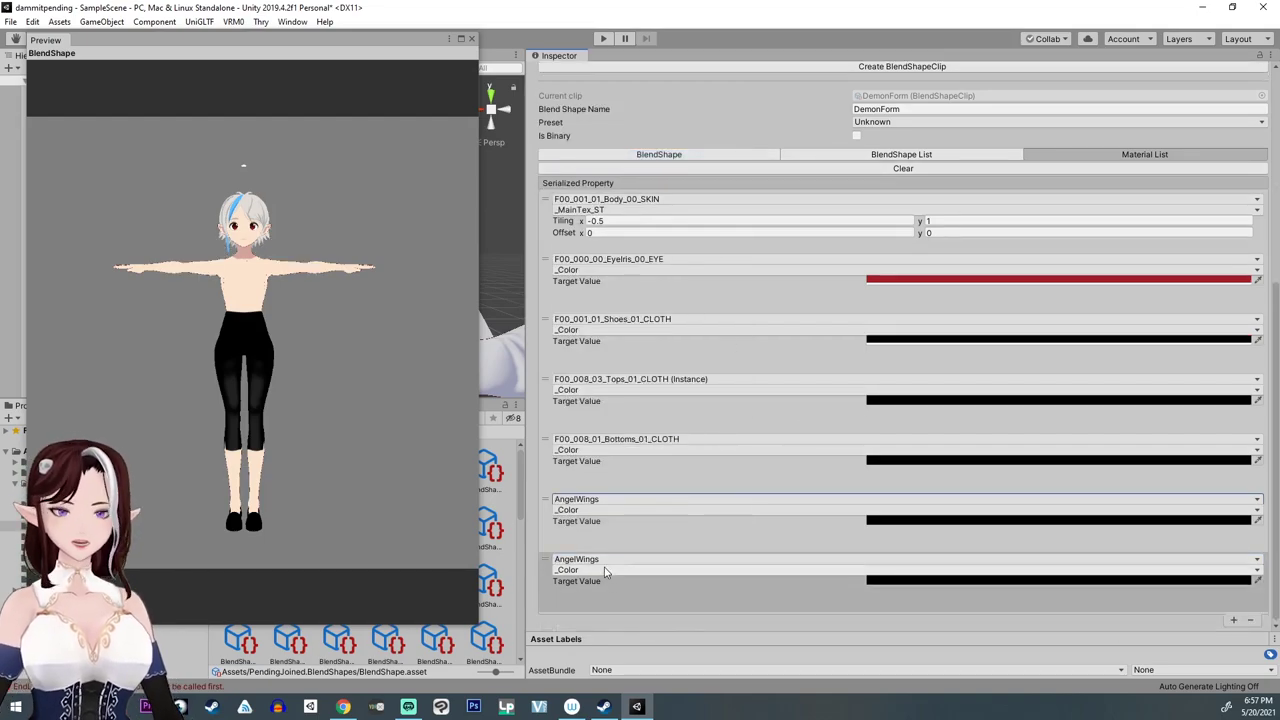
{"action": "left_click", "coordinate": [660, 559]}
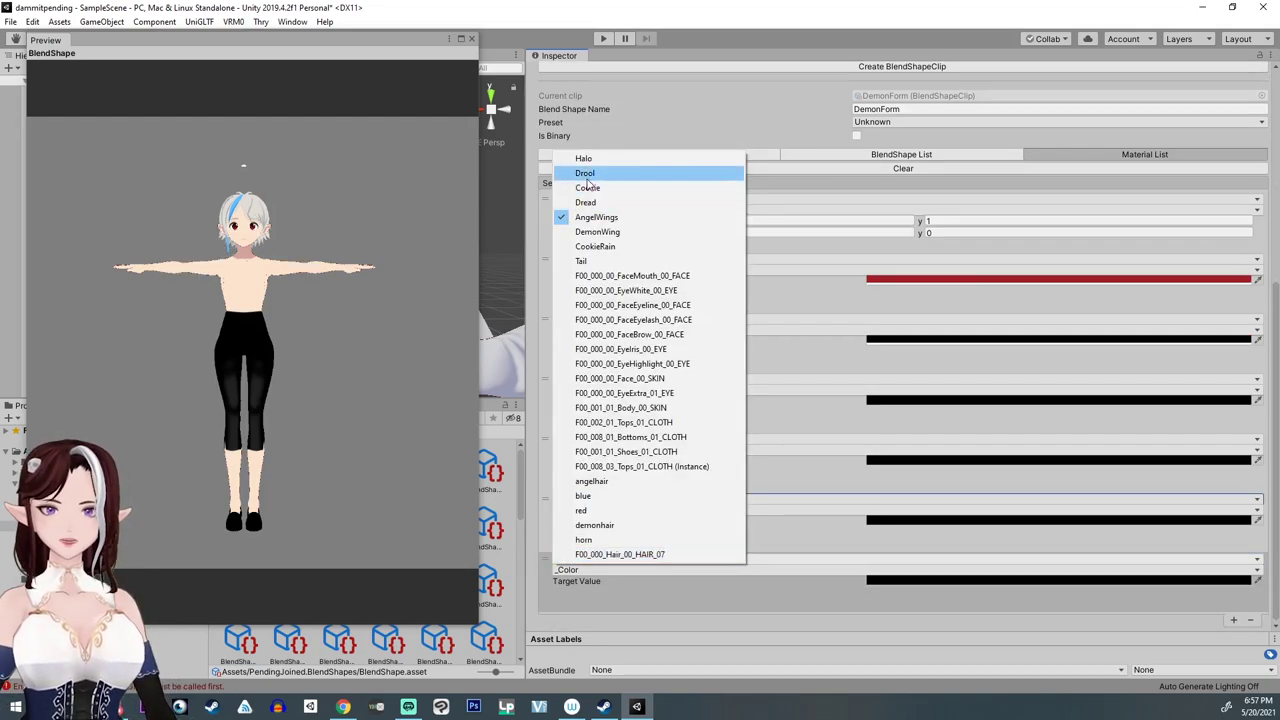
{"action": "left_click", "coordinate": [585, 158]}
{"action": "left_click", "coordinate": [1233, 620]}
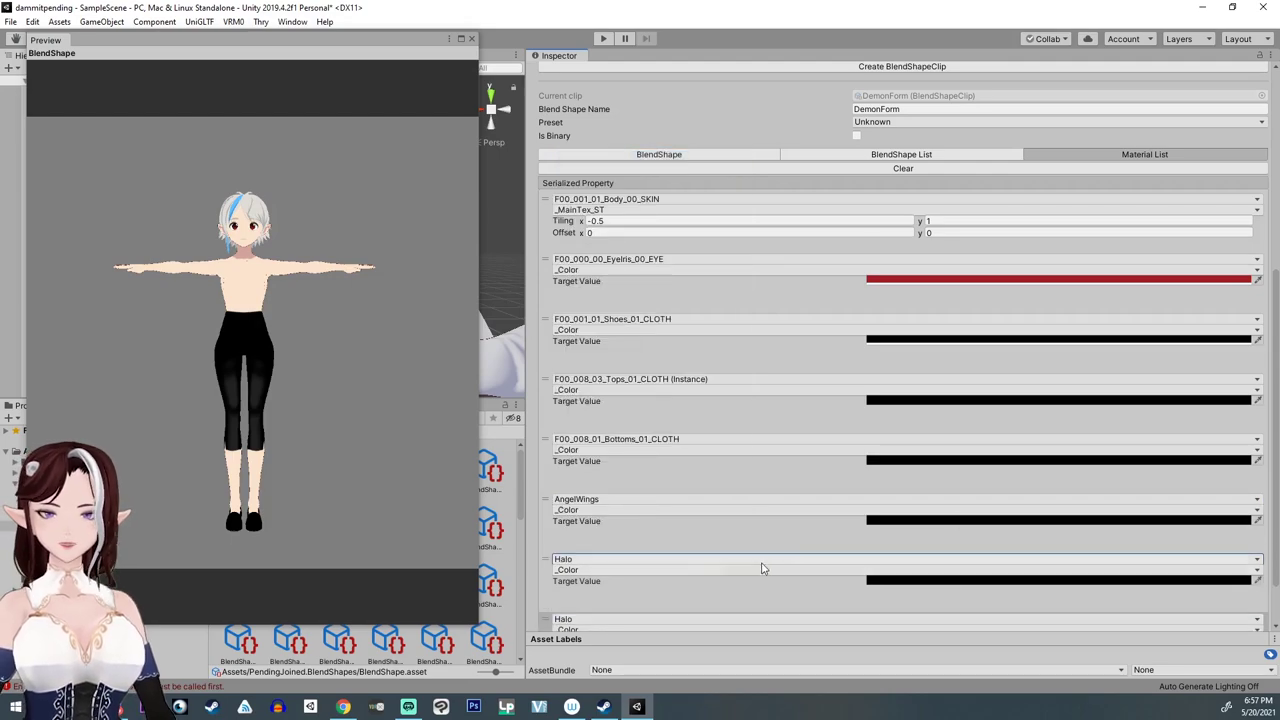
{"action": "left_click", "coordinate": [634, 566]}
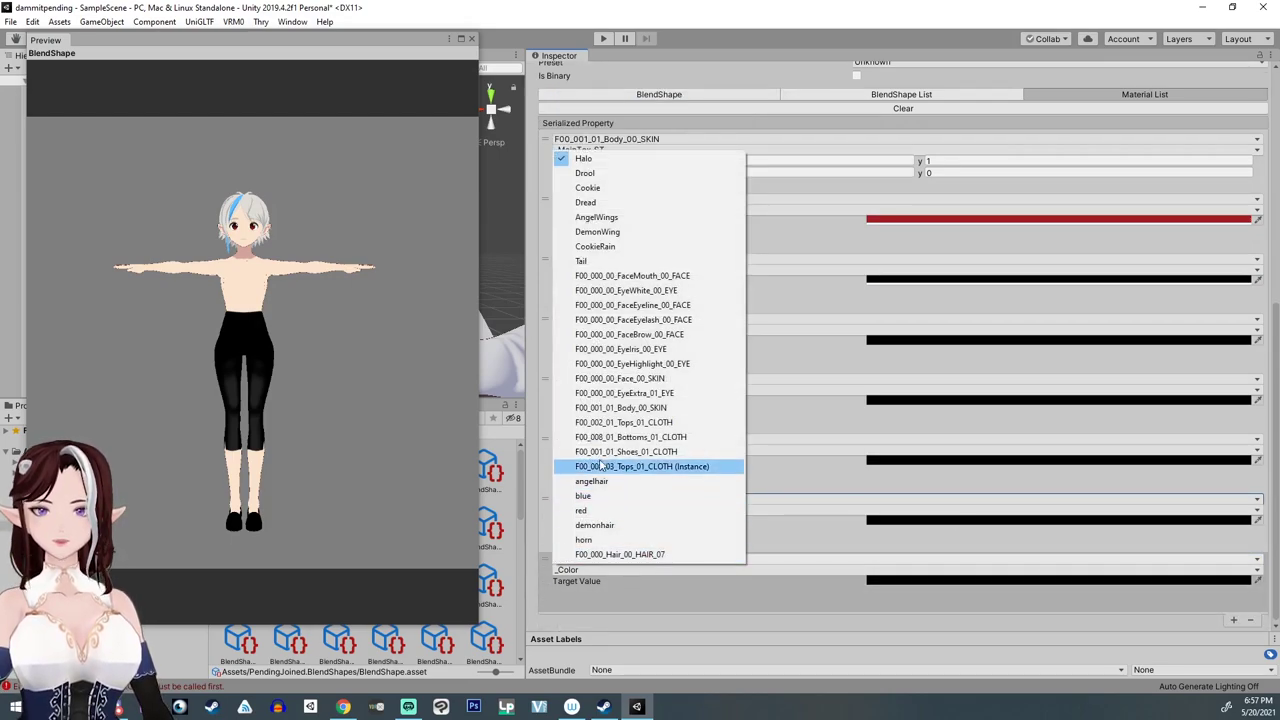
{"action": "left_click", "coordinate": [585, 499]}
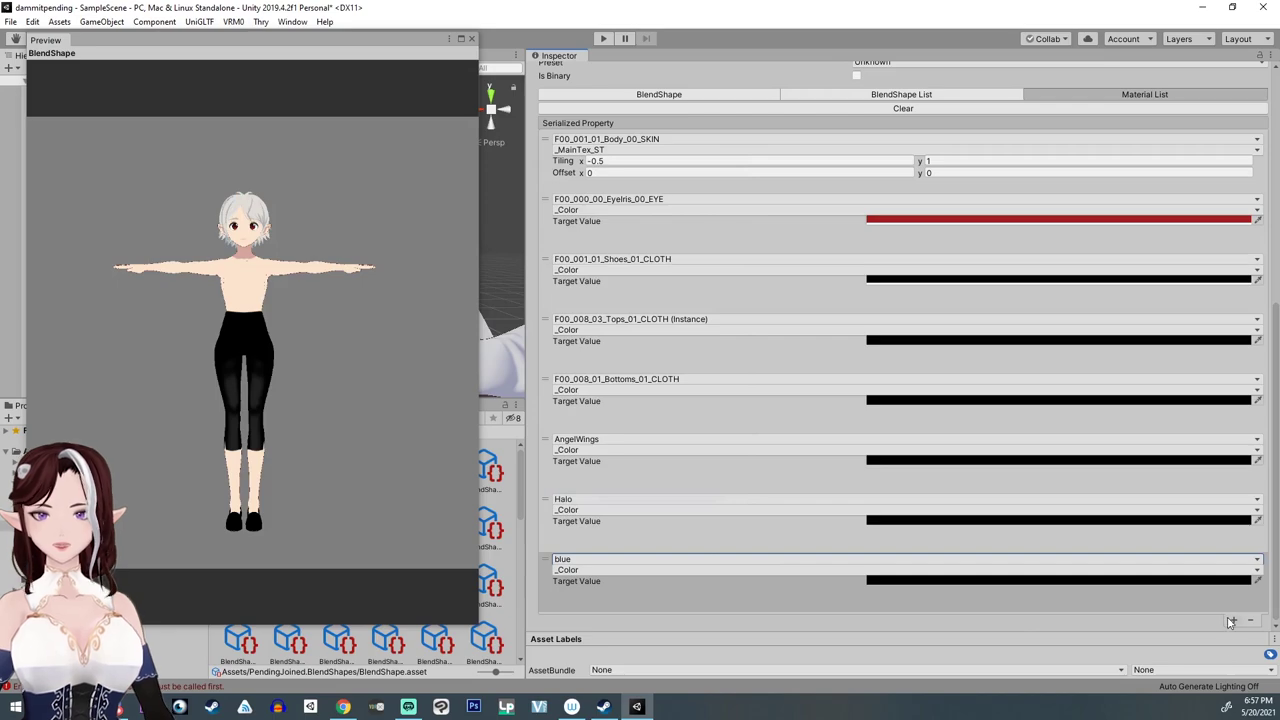
Step: Add a transparent black _Color entry to DemonForm for the angelhair material
{"action": "left_click", "coordinate": [1233, 620]}
{"action": "left_click", "coordinate": [625, 620]}
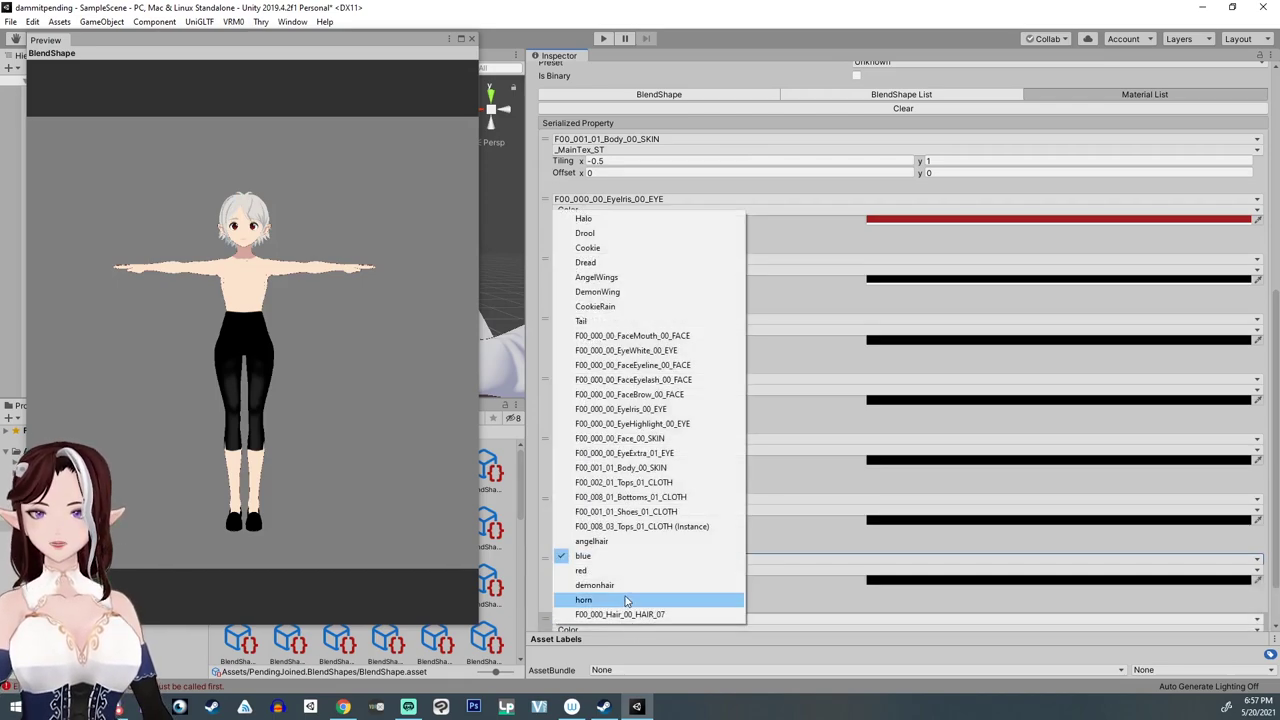
{"action": "left_click", "coordinate": [592, 541]}
{"action": "scroll", "coordinate": [999, 616], "scroll_direction": "down", "scroll_amount": 2}
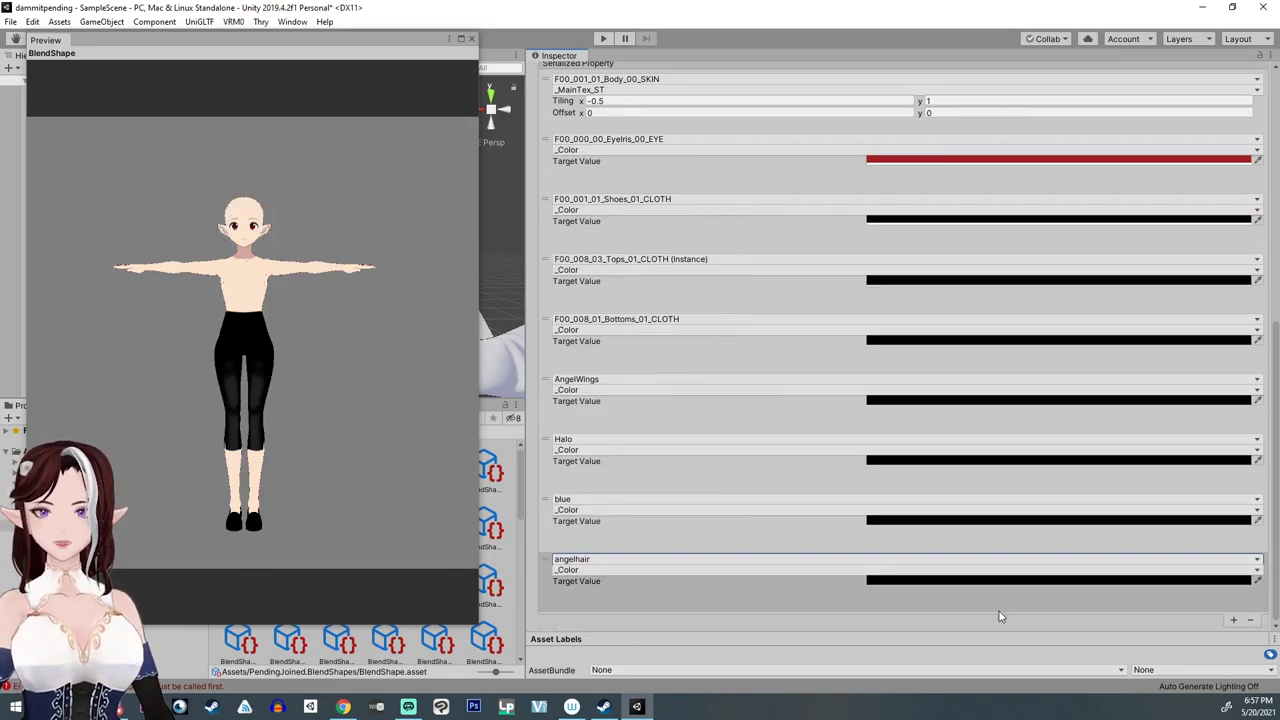
Step: Add a _Color entry to DemonForm for demonhair with opaque gray 878787 as its target color
{"action": "left_click", "coordinate": [1233, 621]}
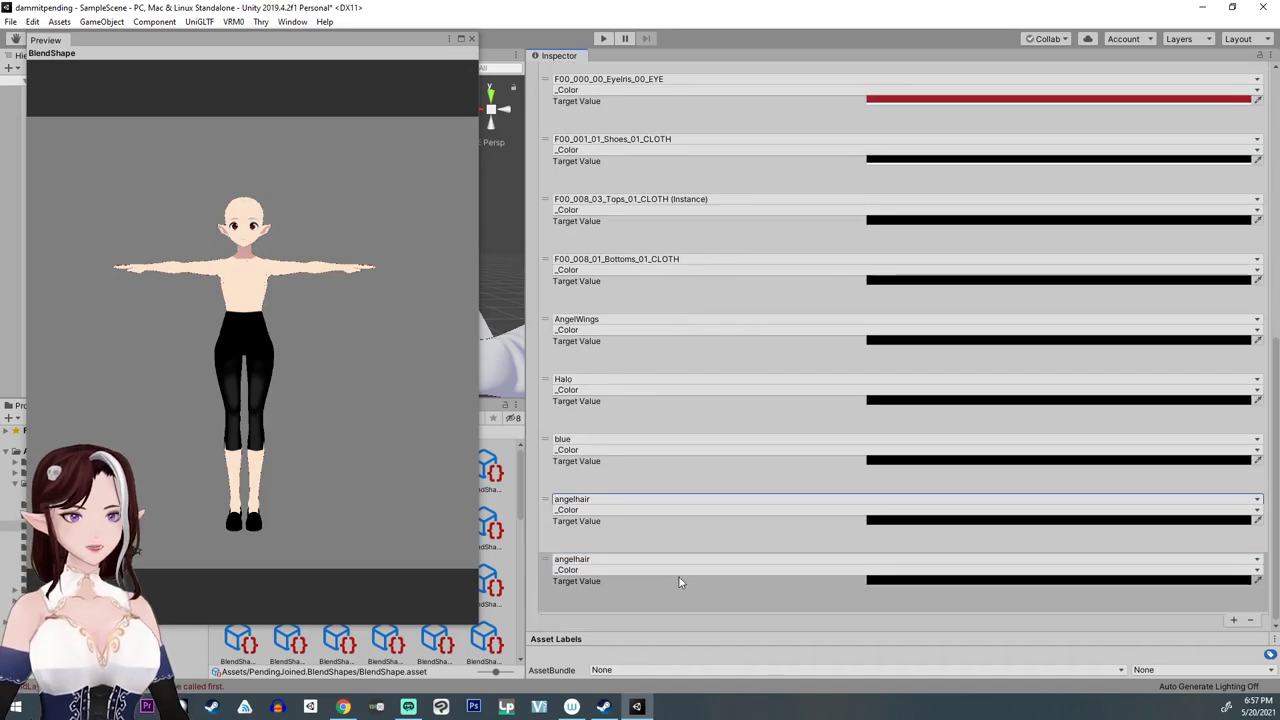
{"action": "left_click", "coordinate": [595, 560]}
{"action": "left_click", "coordinate": [597, 526]}
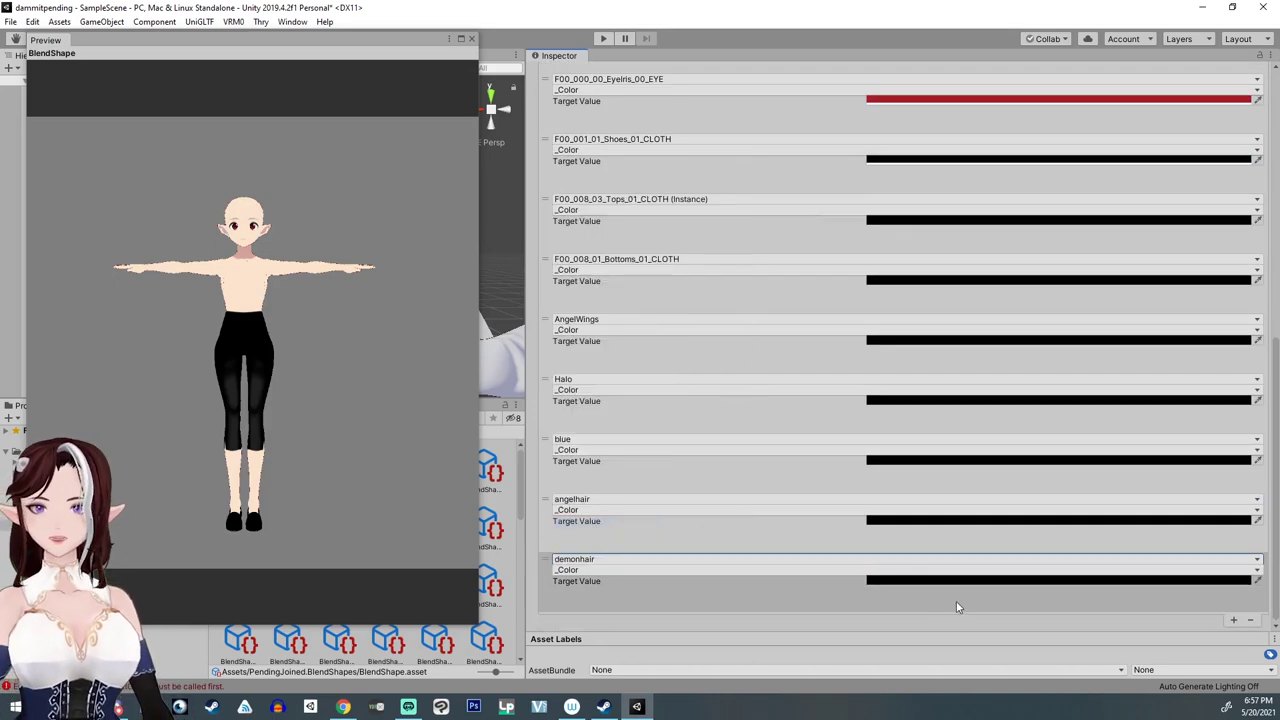
{"action": "left_click", "coordinate": [957, 580]}
{"action": "left_click_drag", "start_coordinate": [737, 350], "coordinate": [657, 226]}
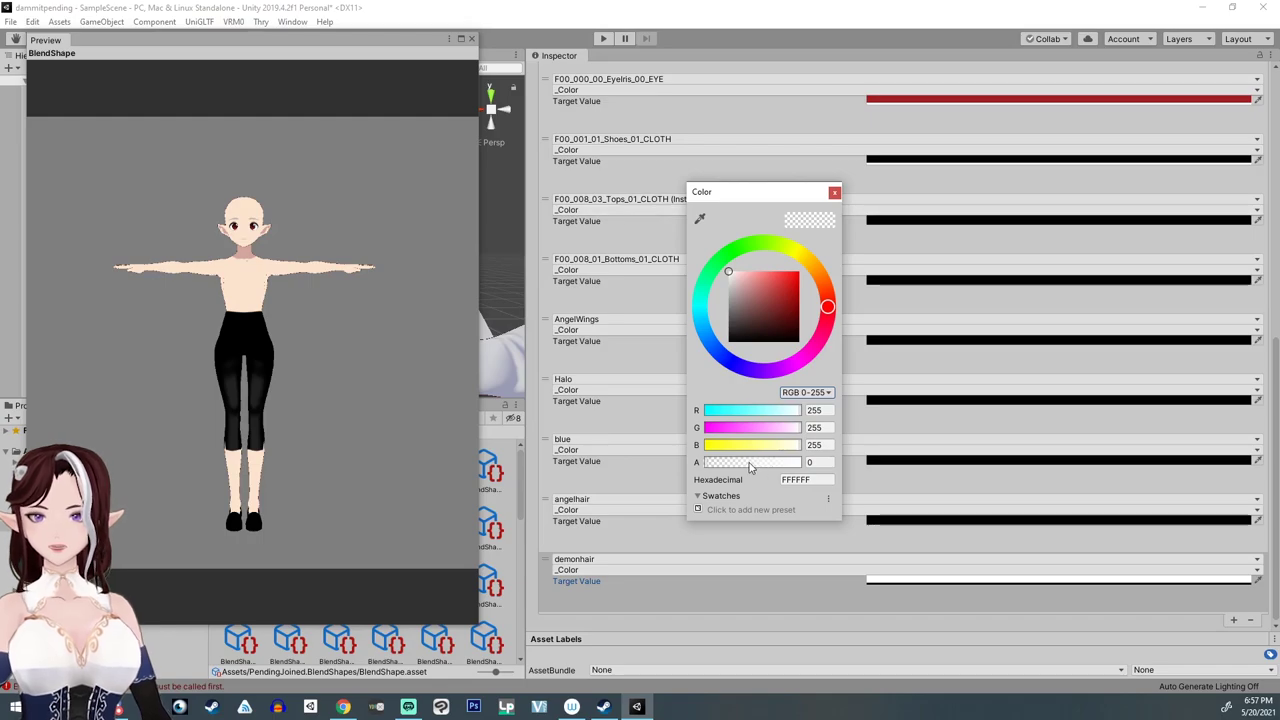
{"action": "left_click_drag", "start_coordinate": [757, 462], "coordinate": [908, 483]}
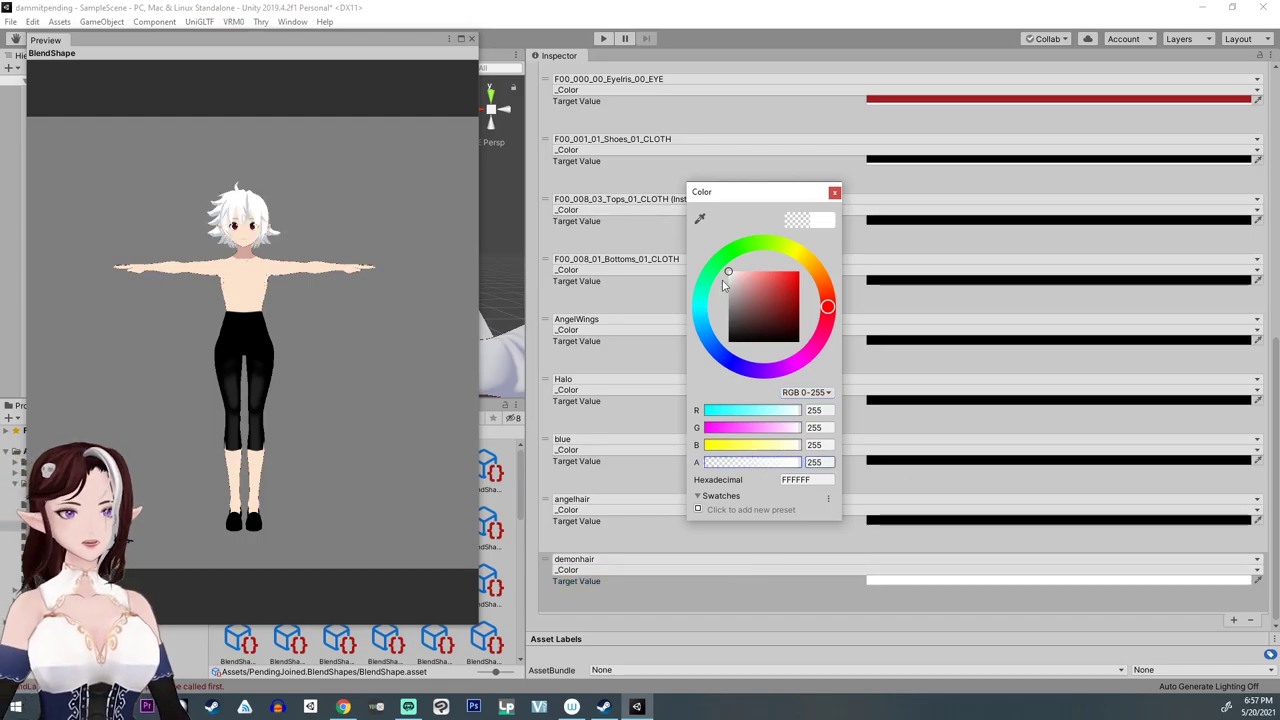
{"action": "left_click_drag", "start_coordinate": [722, 280], "coordinate": [714, 308]}
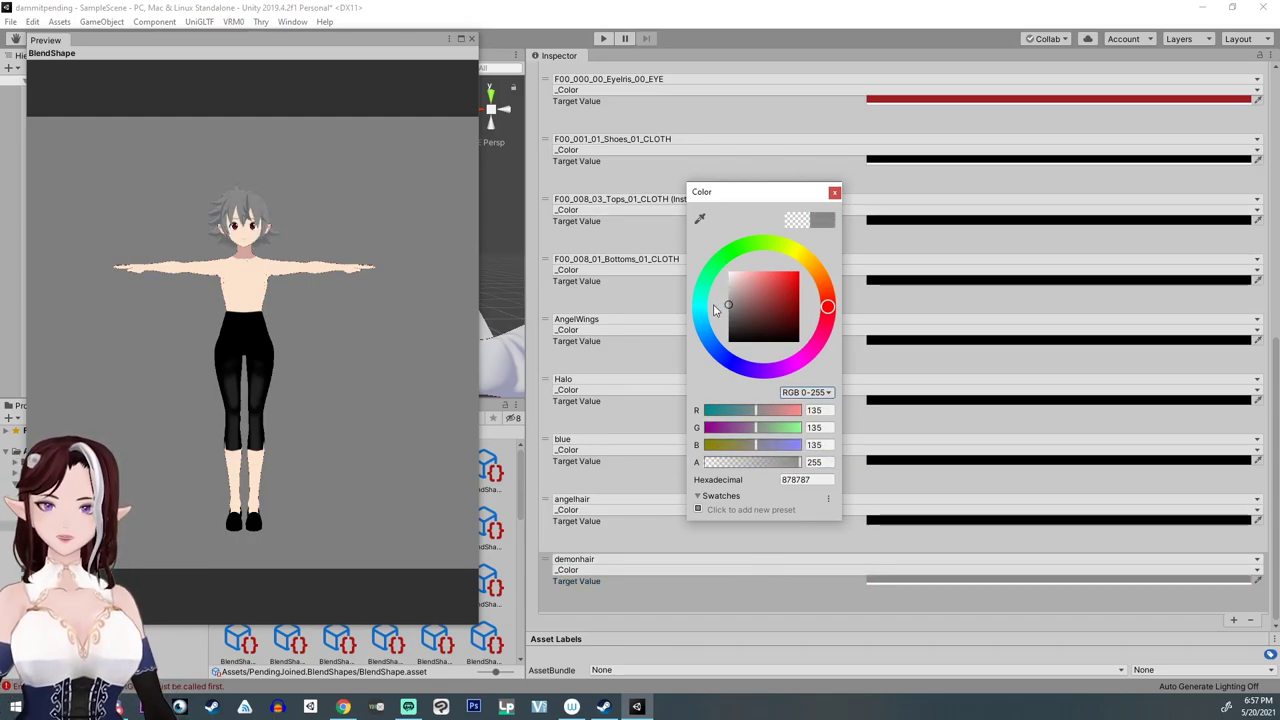
Step: Add a _Color entry to DemonForm for F00_000_00_FaceBrow_00_FACE with dark gray 505050 as its target color
{"action": "left_click", "coordinate": [1233, 620]}
{"action": "scroll", "coordinate": [700, 583], "scroll_direction": "down", "scroll_amount": 2}
{"action": "left_click", "coordinate": [623, 559]}
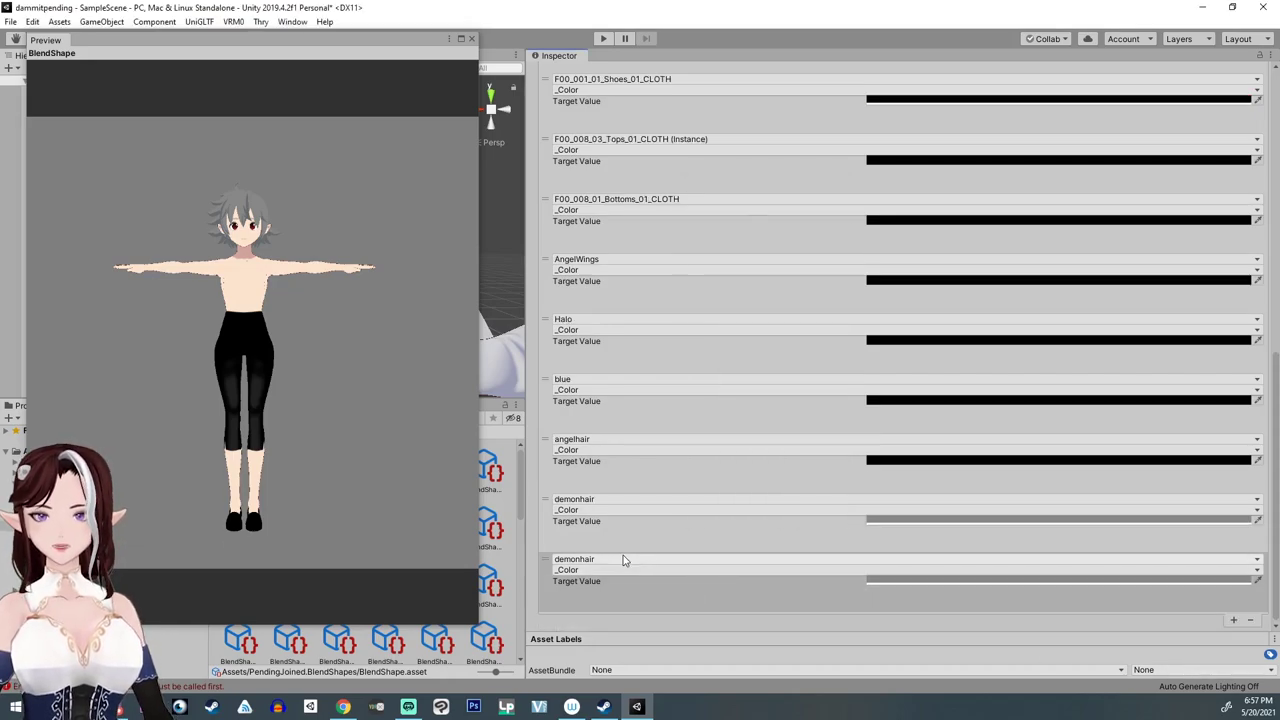
{"action": "left_click", "coordinate": [623, 570]}
{"action": "left_click", "coordinate": [623, 559]}
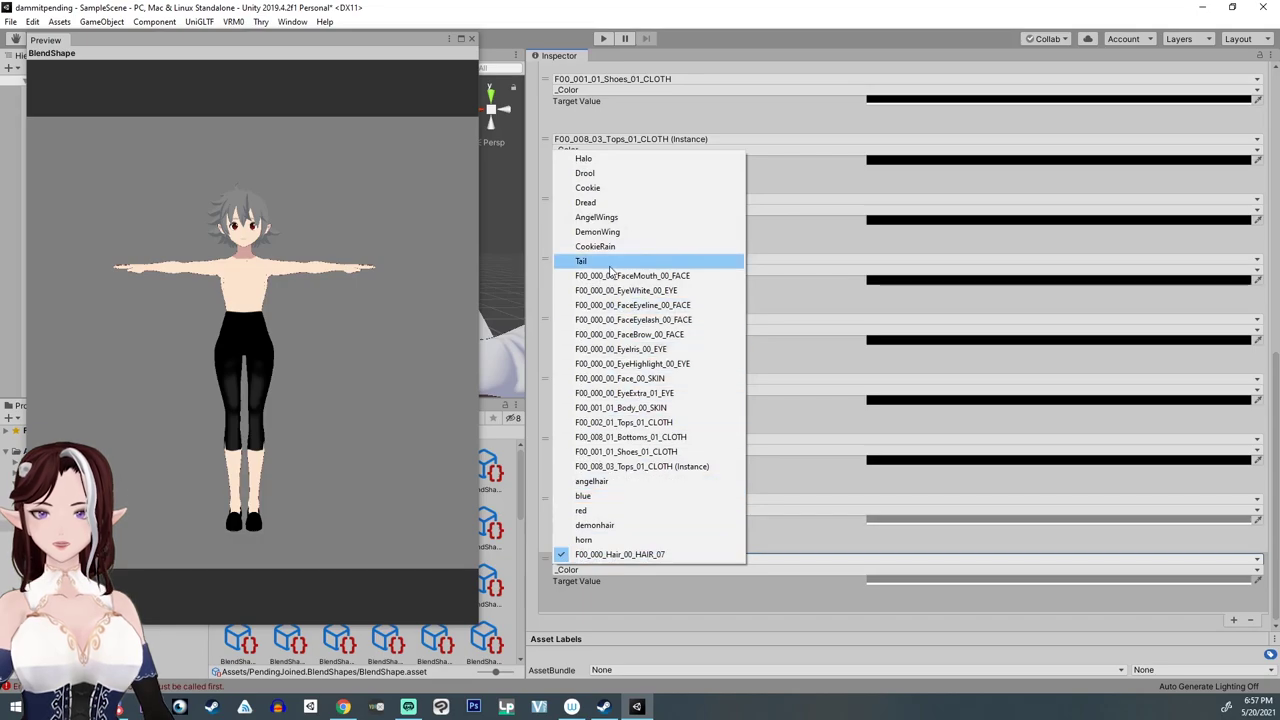
{"action": "left_click", "coordinate": [625, 334]}
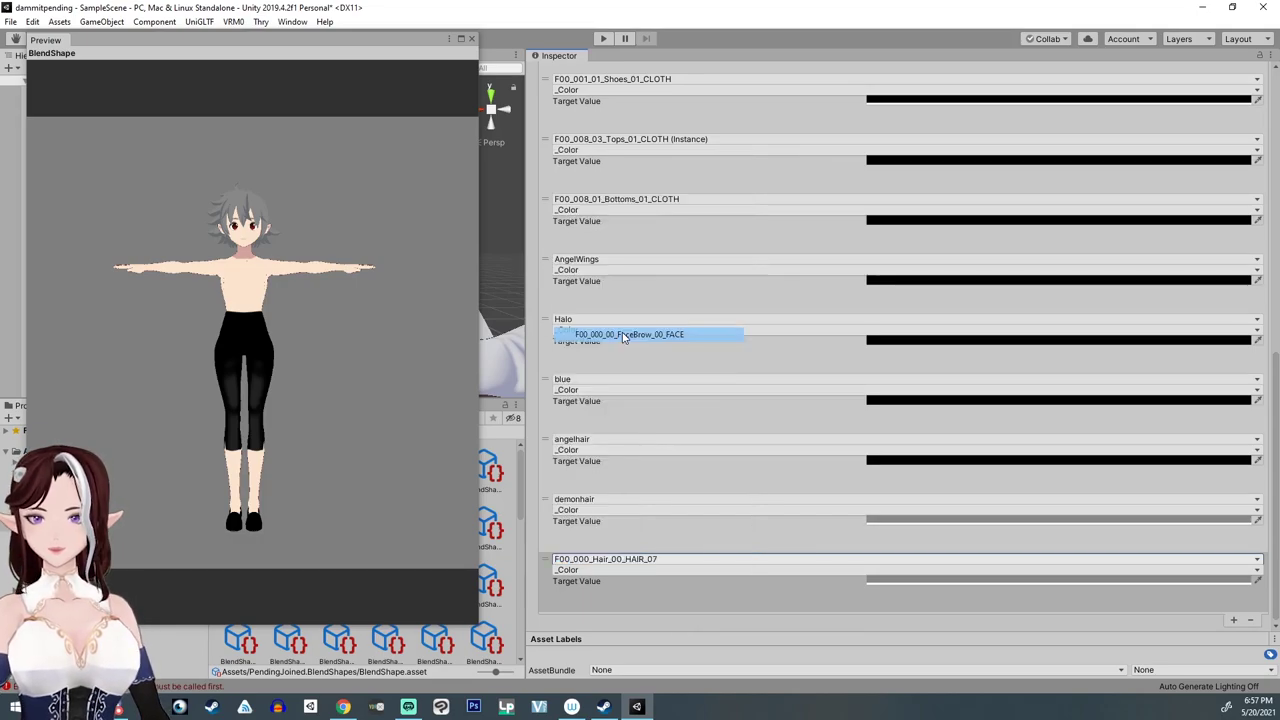
{"action": "left_click", "coordinate": [922, 580]}
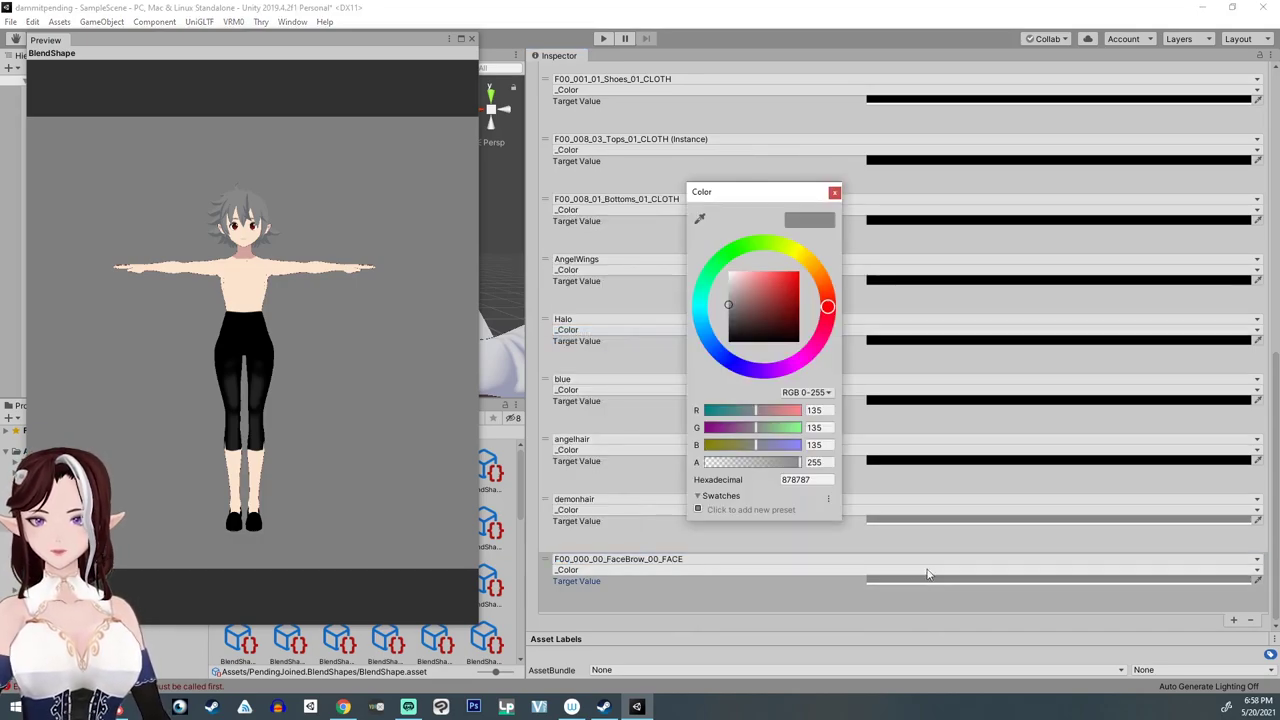
{"action": "left_click_drag", "start_coordinate": [750, 355], "coordinate": [726, 324]}
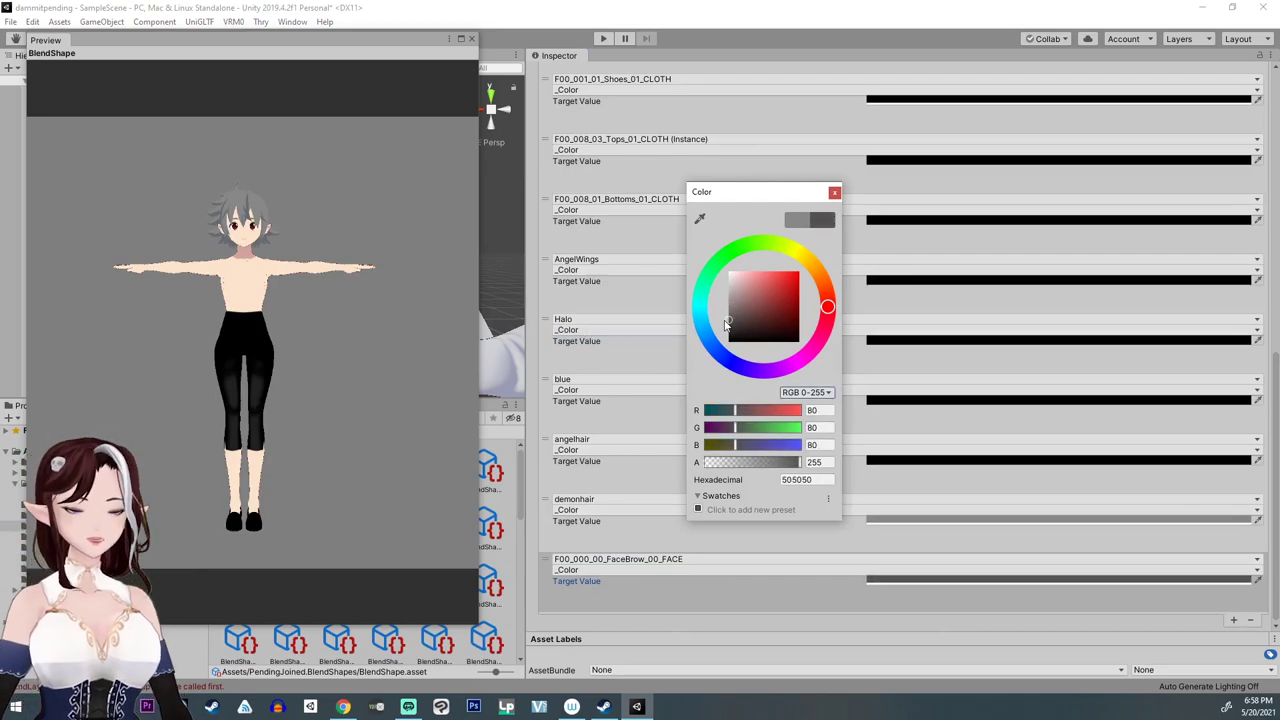
Step: Add a _Color entry to DemonForm for the red material with opaque dark red A60000 as its target color
{"action": "left_click", "coordinate": [1233, 620]}
{"action": "scroll", "coordinate": [923, 608], "scroll_direction": "down", "scroll_amount": 2}
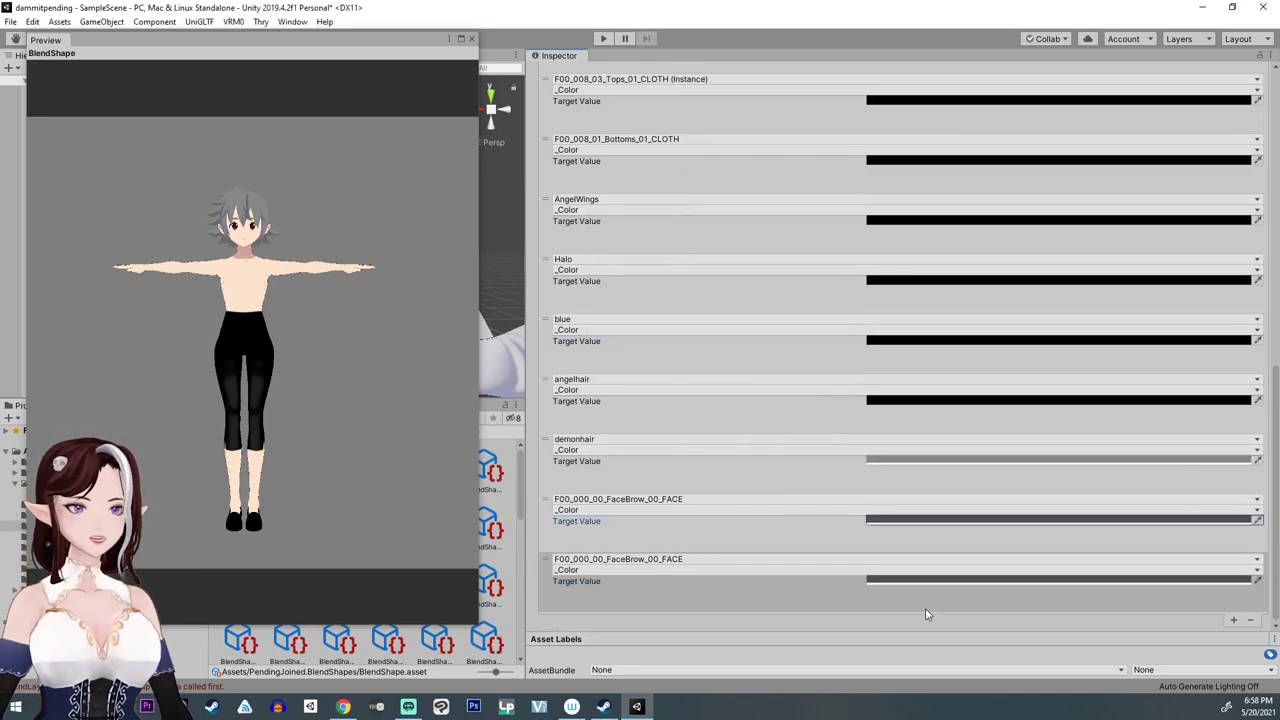
{"action": "left_click", "coordinate": [909, 580]}
{"action": "left_click_drag", "start_coordinate": [729, 328], "coordinate": [692, 233]}
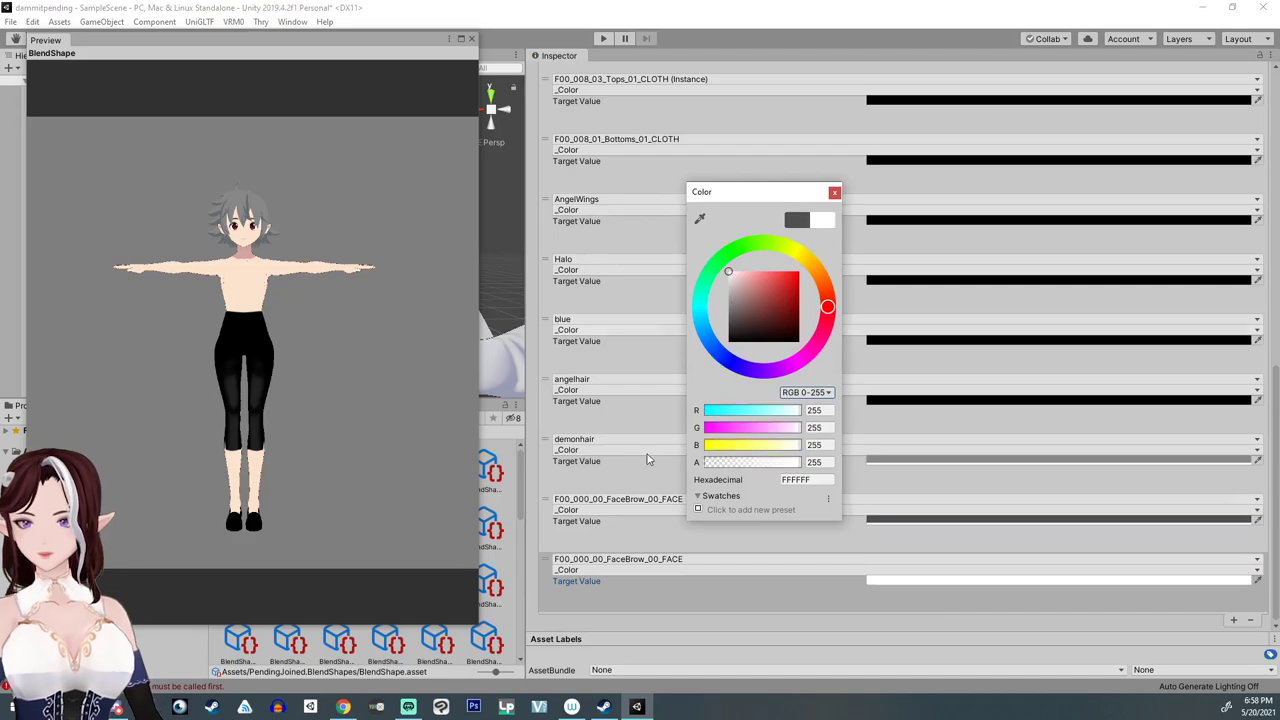
{"action": "left_click", "coordinate": [651, 559]}
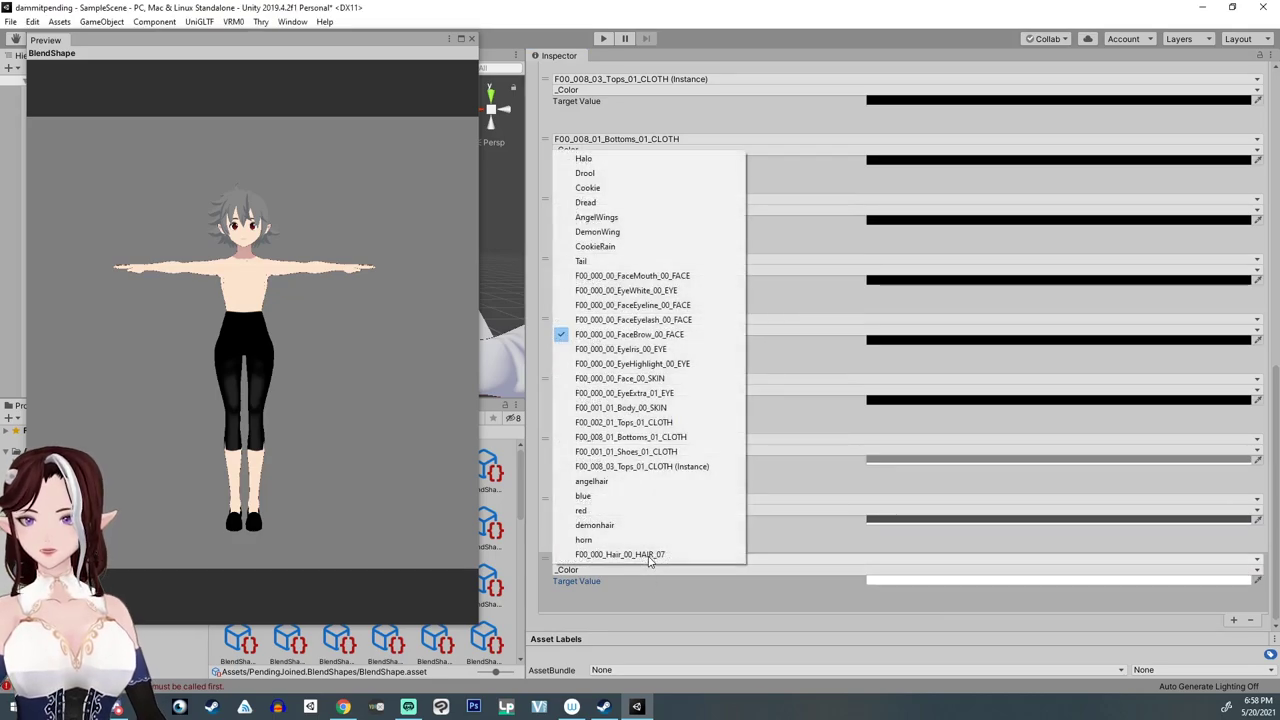
{"action": "left_click", "coordinate": [605, 511]}
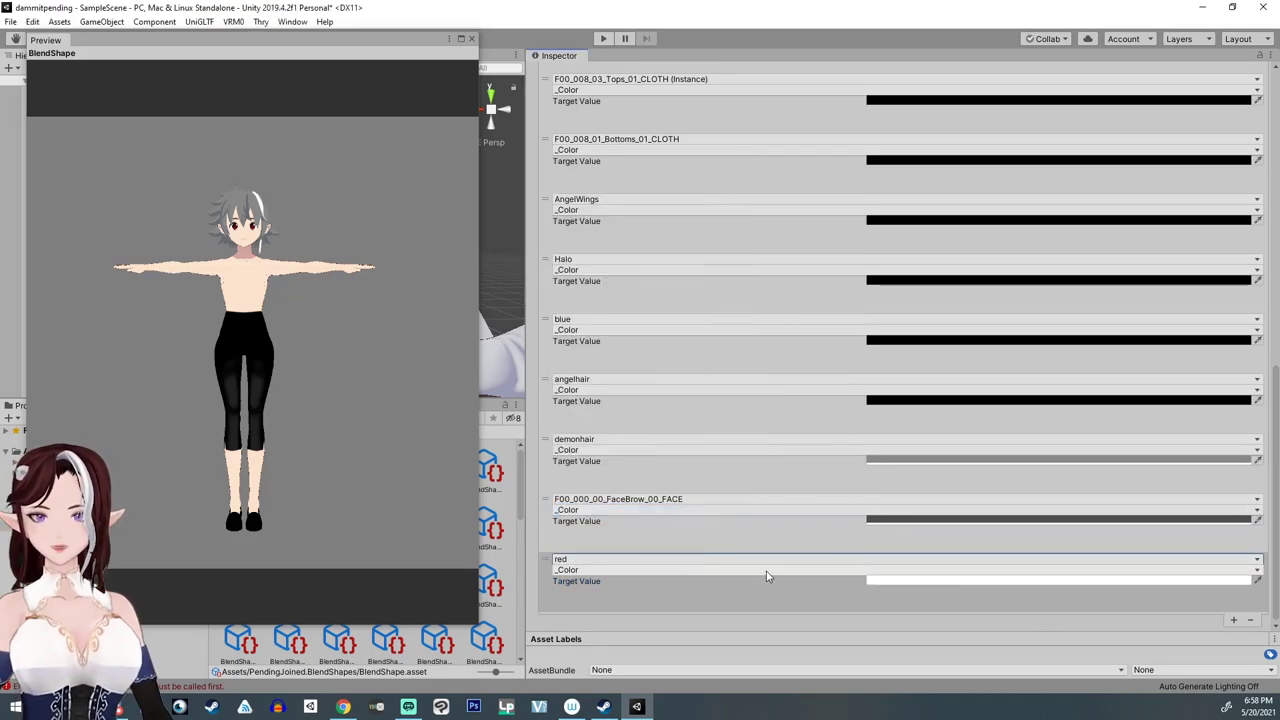
{"action": "left_click", "coordinate": [900, 580]}
{"action": "left_click", "coordinate": [786, 302]}
{"action": "left_click_drag", "start_coordinate": [786, 302], "coordinate": [820, 302]}
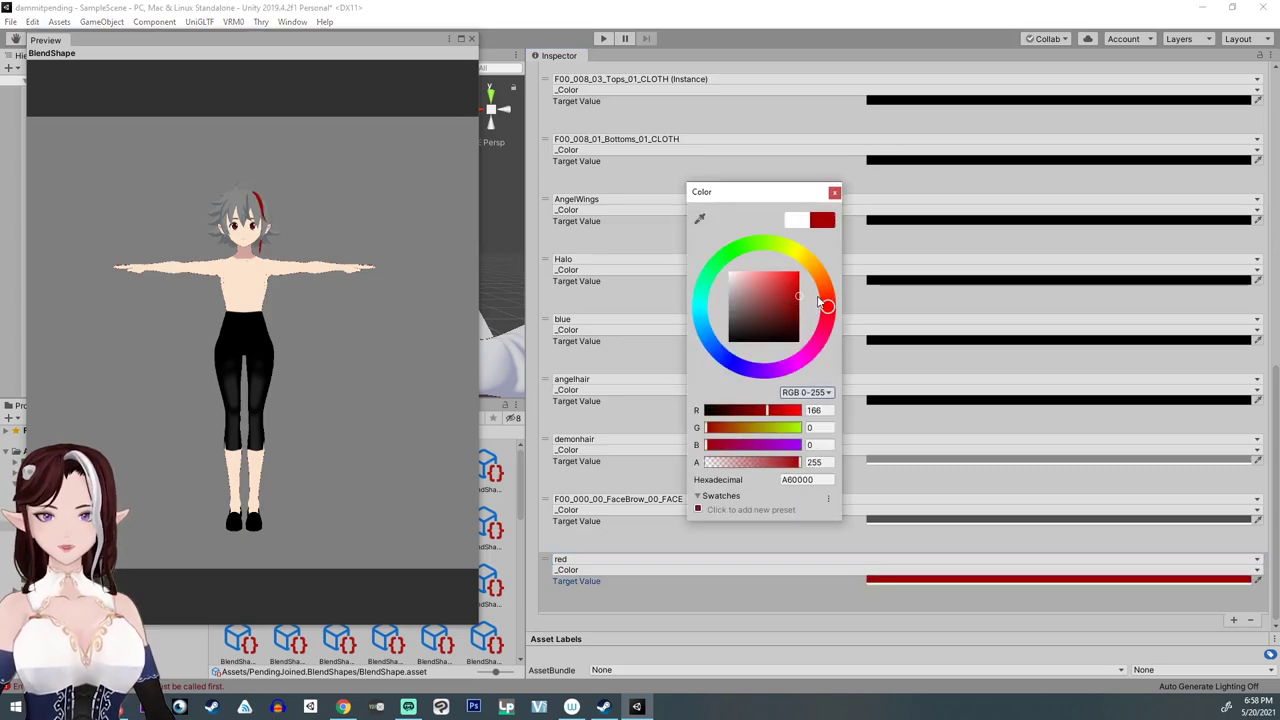
Step: Add a _Color entry to DemonForm for DemonWing with opaque white FFFFFF as its target color
{"action": "left_click", "coordinate": [1233, 620]}
{"action": "left_click", "coordinate": [623, 560]}
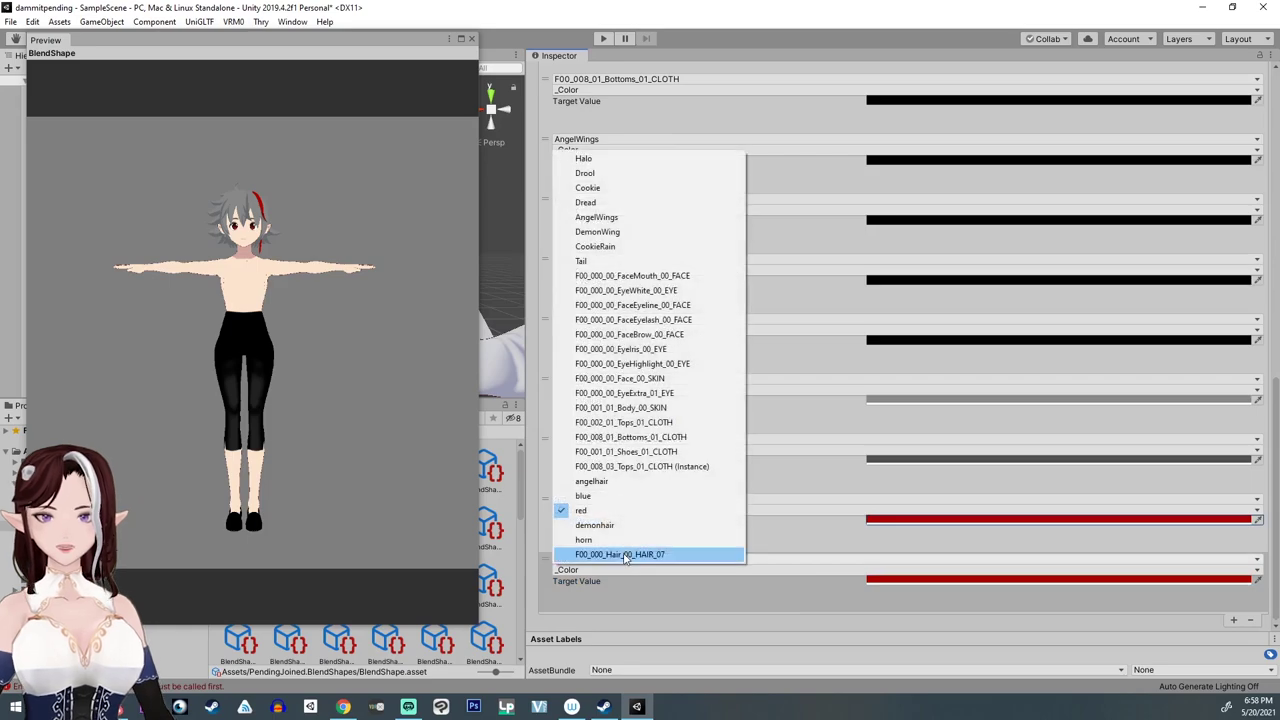
{"action": "left_click", "coordinate": [597, 231]}
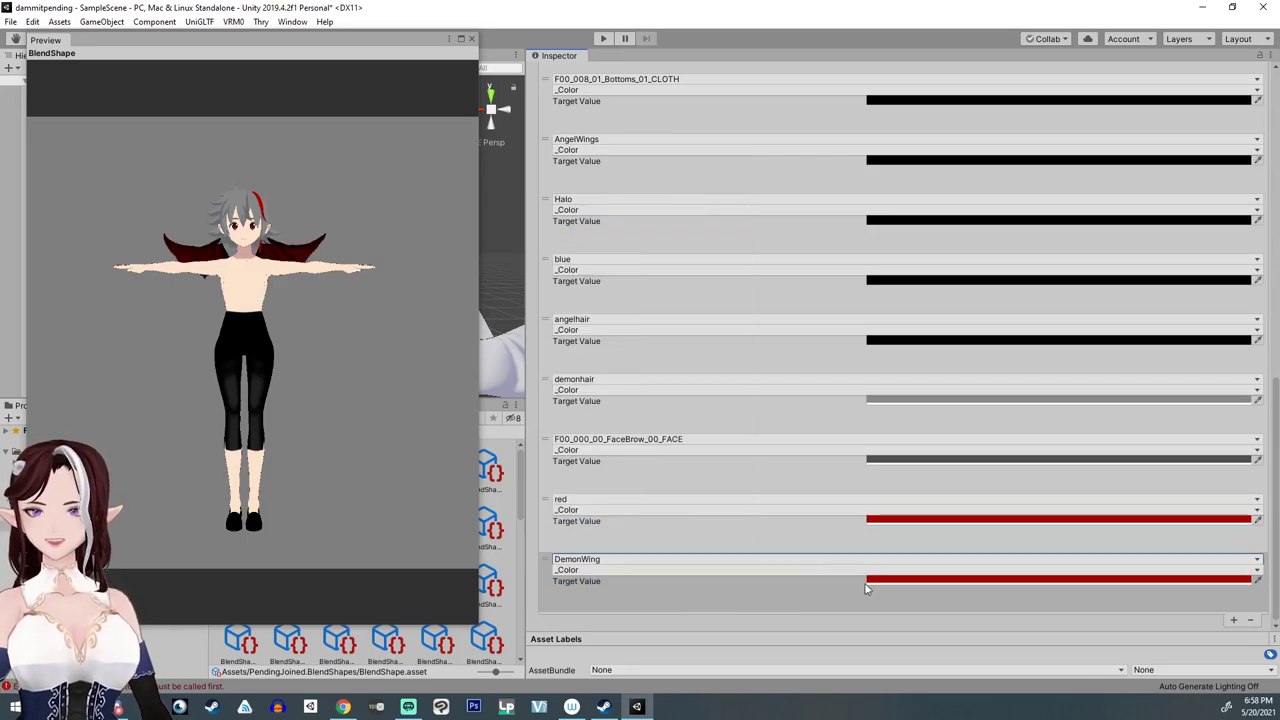
{"action": "left_click", "coordinate": [890, 579]}
{"action": "left_click_drag", "start_coordinate": [743, 311], "coordinate": [672, 229]}
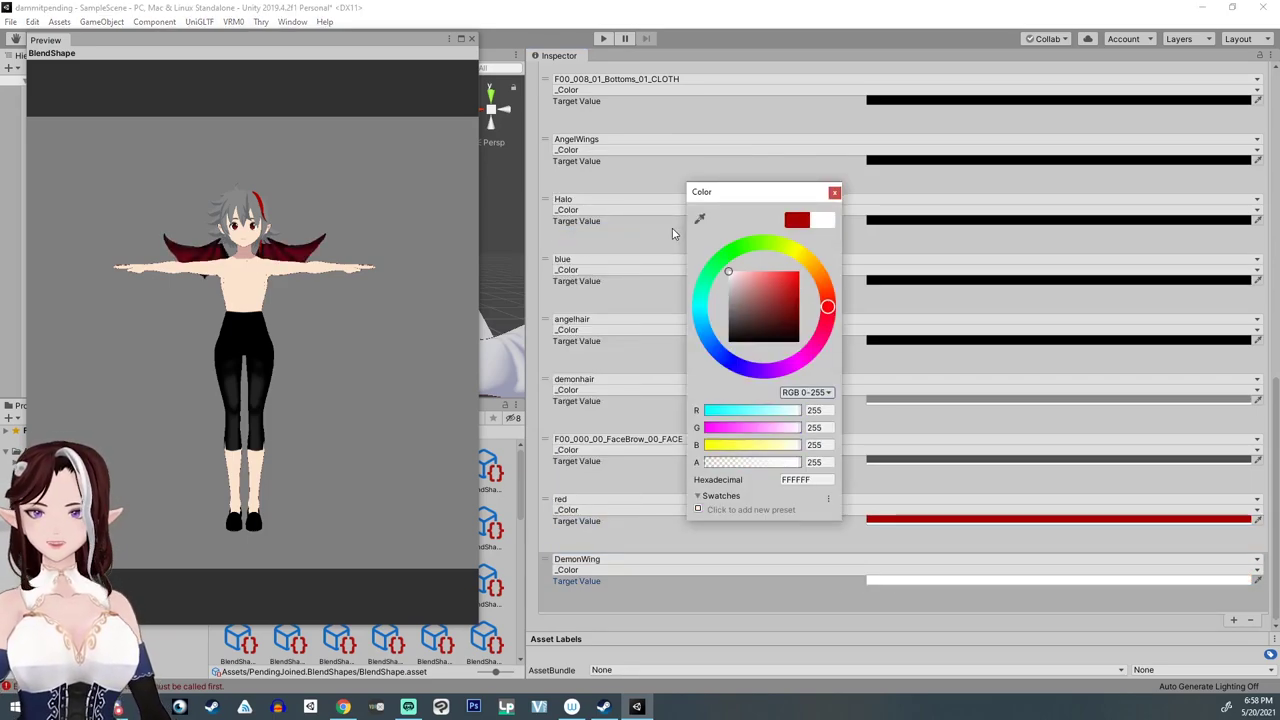
{"action": "left_click", "coordinate": [726, 618]}
Step: Add opaque white _Color entries to DemonForm for the Tail and F00_002_01_Tops_01_CLOTH materials
{"action": "left_click", "coordinate": [1233, 619]}
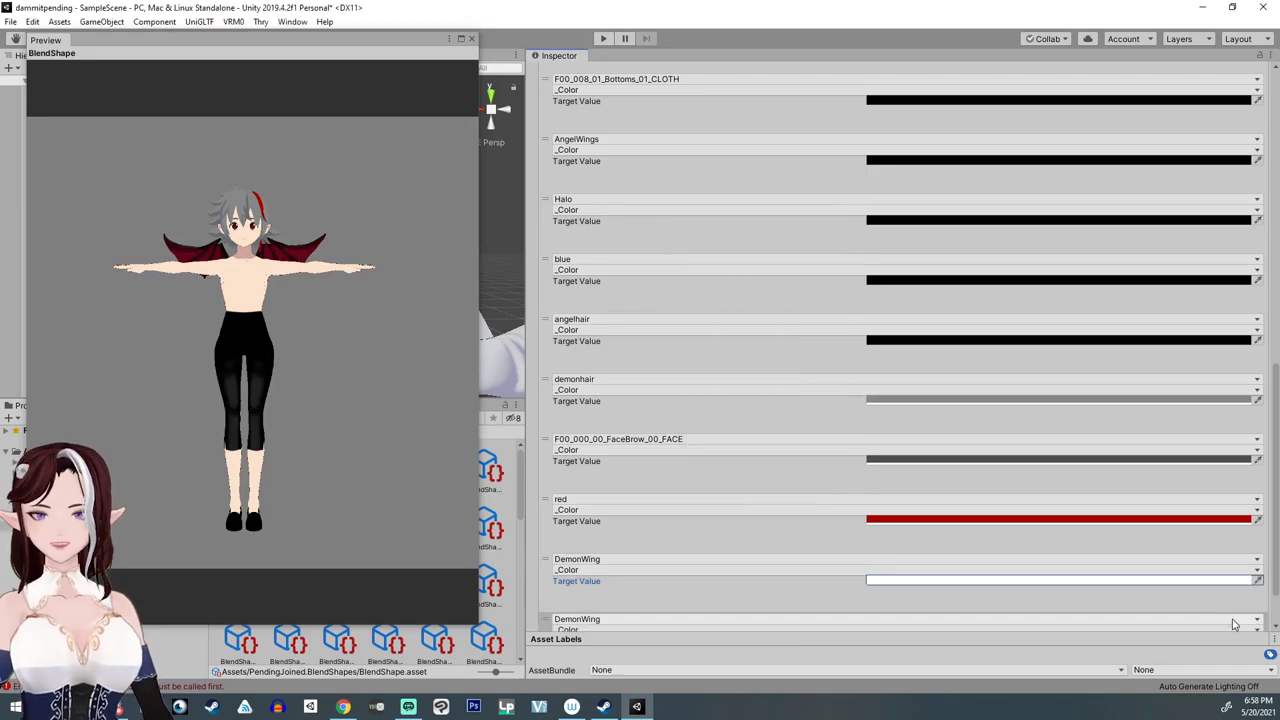
{"action": "scroll", "coordinate": [620, 575], "scroll_direction": "down", "scroll_amount": 2}
{"action": "left_click", "coordinate": [612, 561]}
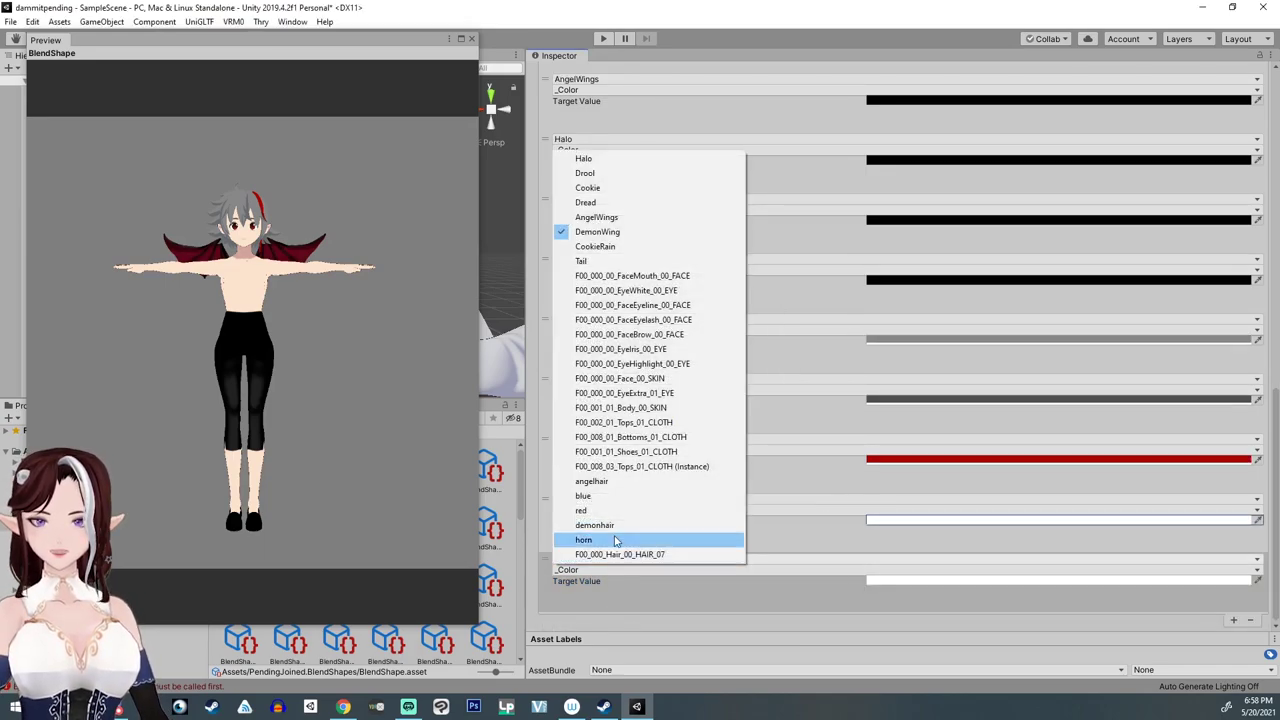
{"action": "left_click", "coordinate": [575, 260]}
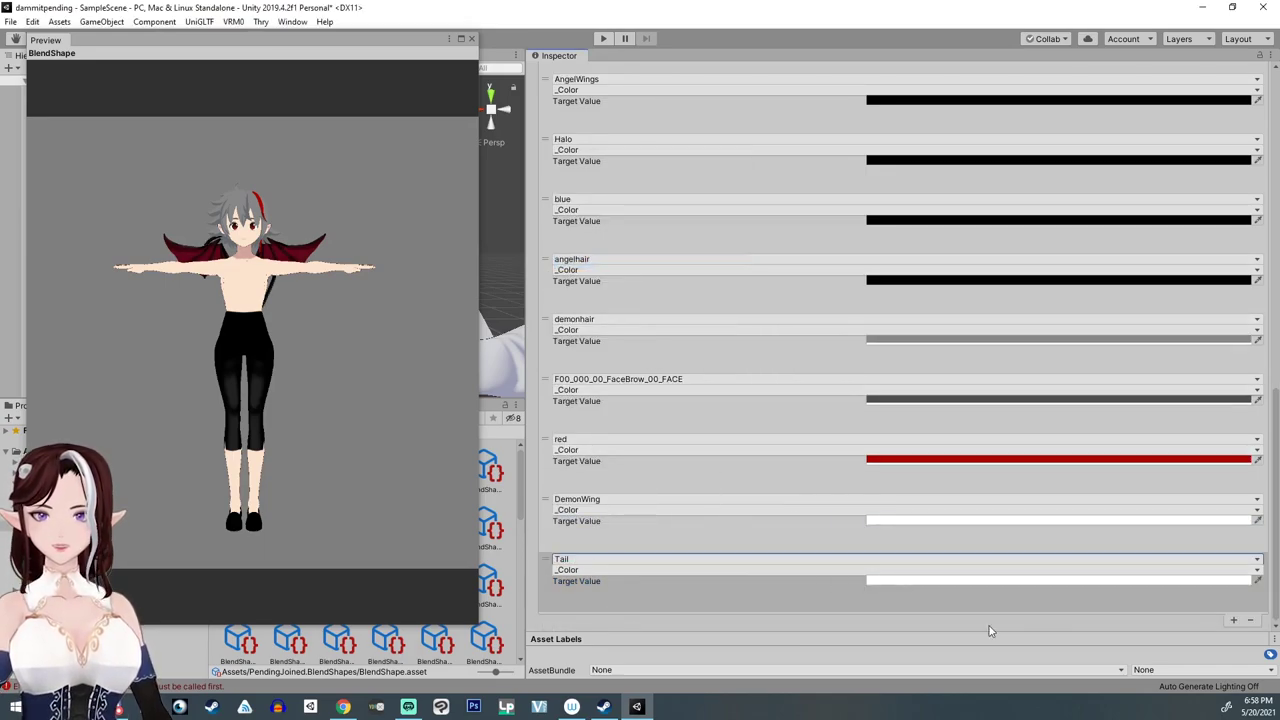
{"action": "left_click", "coordinate": [1233, 620]}
{"action": "left_click", "coordinate": [580, 620]}
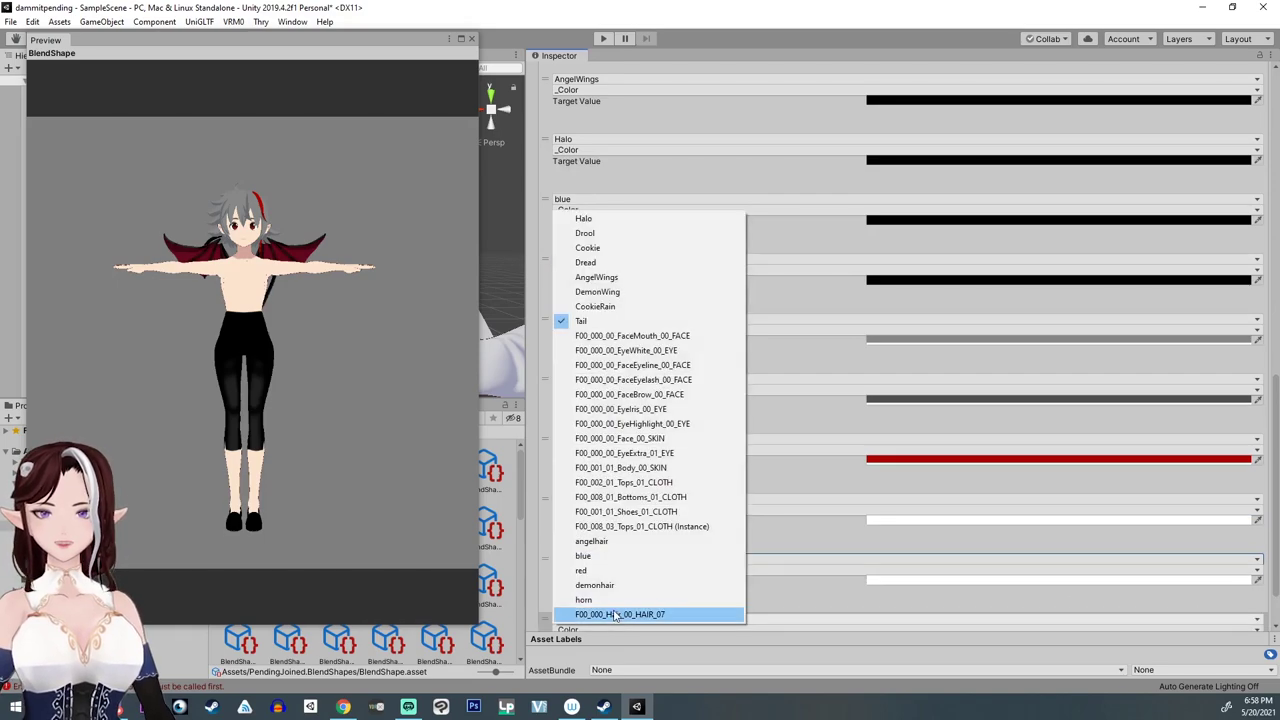
{"action": "left_click", "coordinate": [630, 482]}
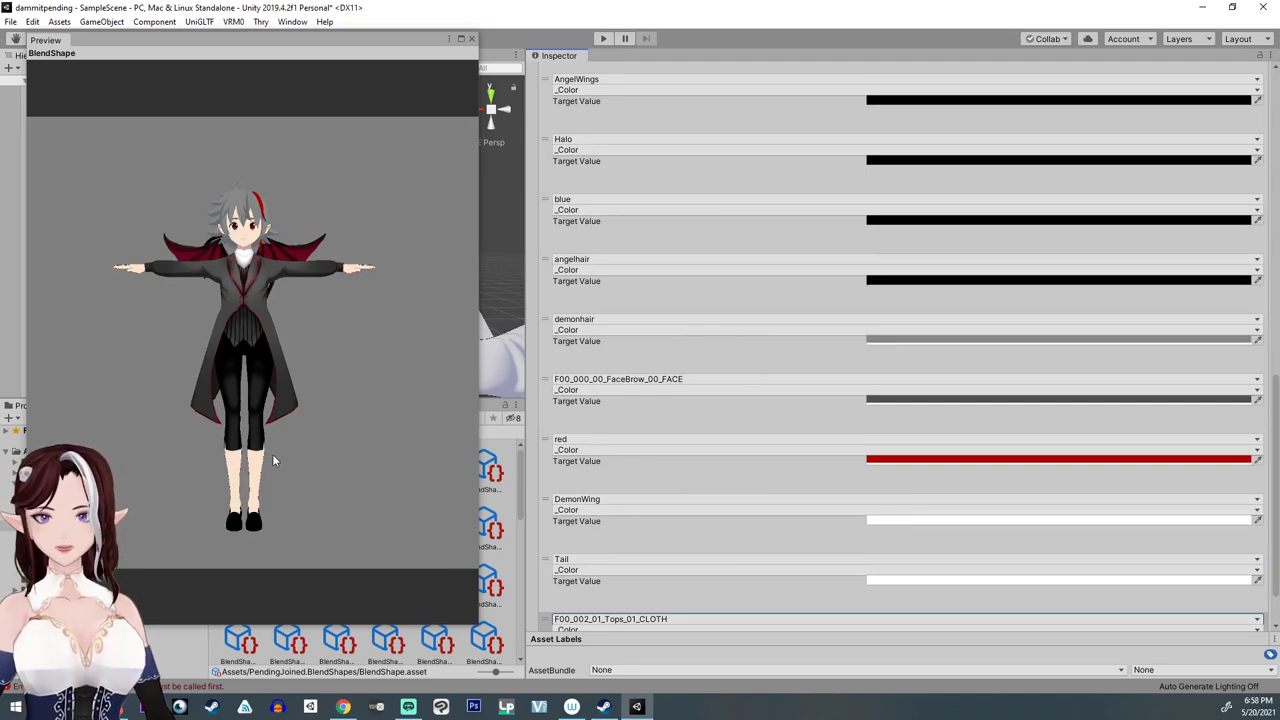
{"action": "mouse_move", "coordinate": [272, 459]}
{"action": "left_mouse_down"}
{"action": "mouse_move", "coordinate": [851, 494]}
{"action": "mouse_move", "coordinate": [366, 486]}
{"action": "mouse_move", "coordinate": [240, 459]}
{"action": "mouse_move", "coordinate": [283, 473]}
{"action": "left_mouse_up"}
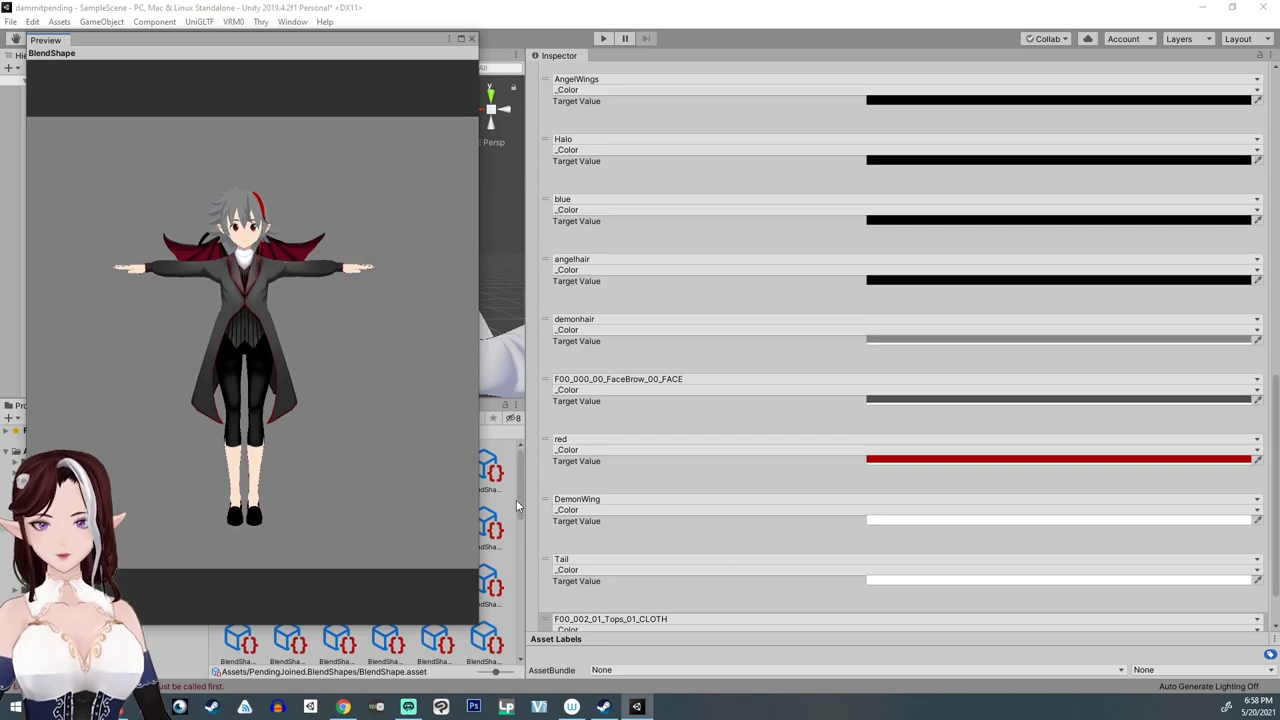
Step: Add an opaque white _Color entry to DemonForm for the horn material
{"action": "scroll", "coordinate": [1116, 620], "scroll_direction": "down", "scroll_amount": 2}
{"action": "left_click", "coordinate": [1235, 620]}
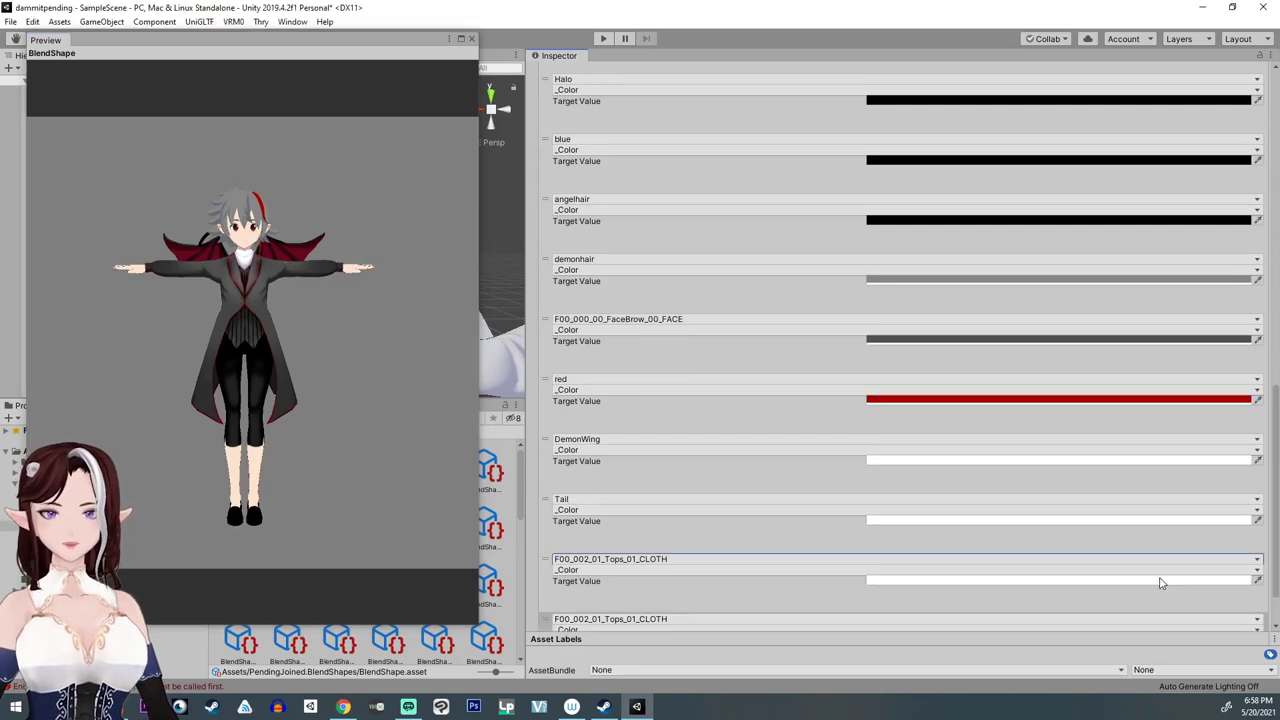
{"action": "left_click", "coordinate": [686, 562]}
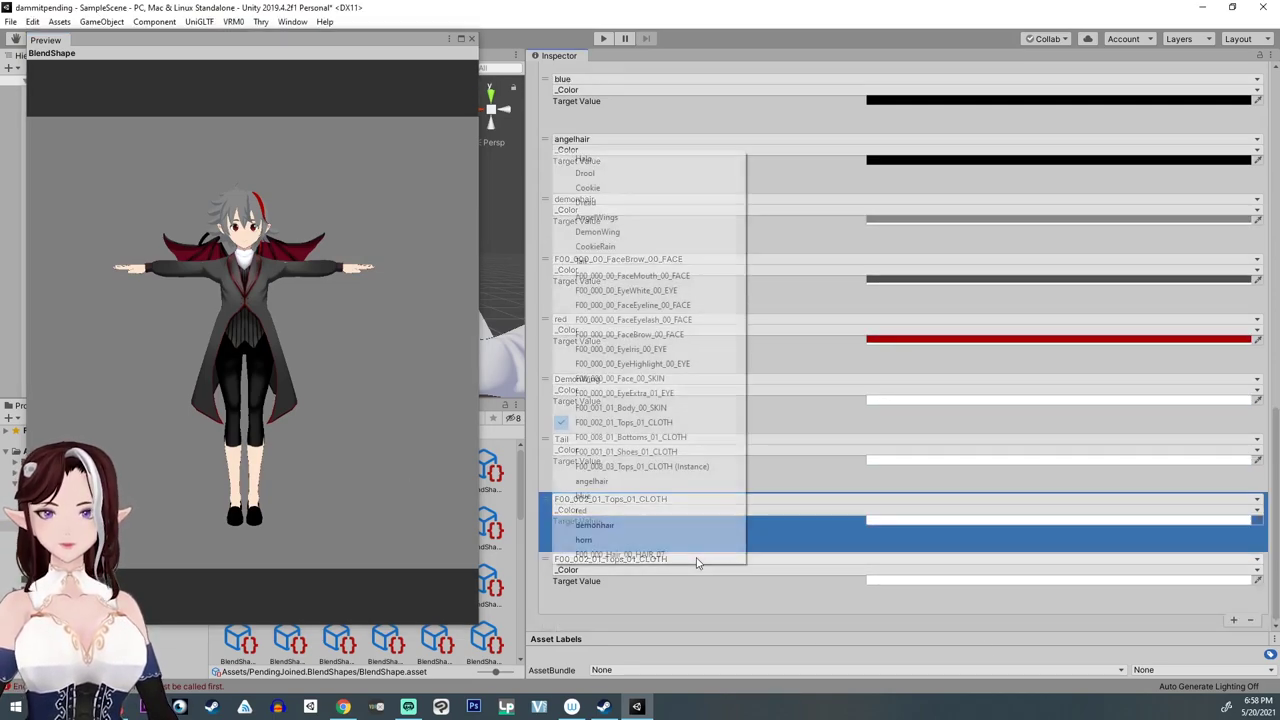
{"action": "left_click", "coordinate": [608, 541]}
{"action": "mouse_move", "coordinate": [298, 425]}
{"action": "left_mouse_down"}
{"action": "mouse_move", "coordinate": [257, 426]}
{"action": "mouse_move", "coordinate": [300, 423]}
{"action": "left_mouse_up"}
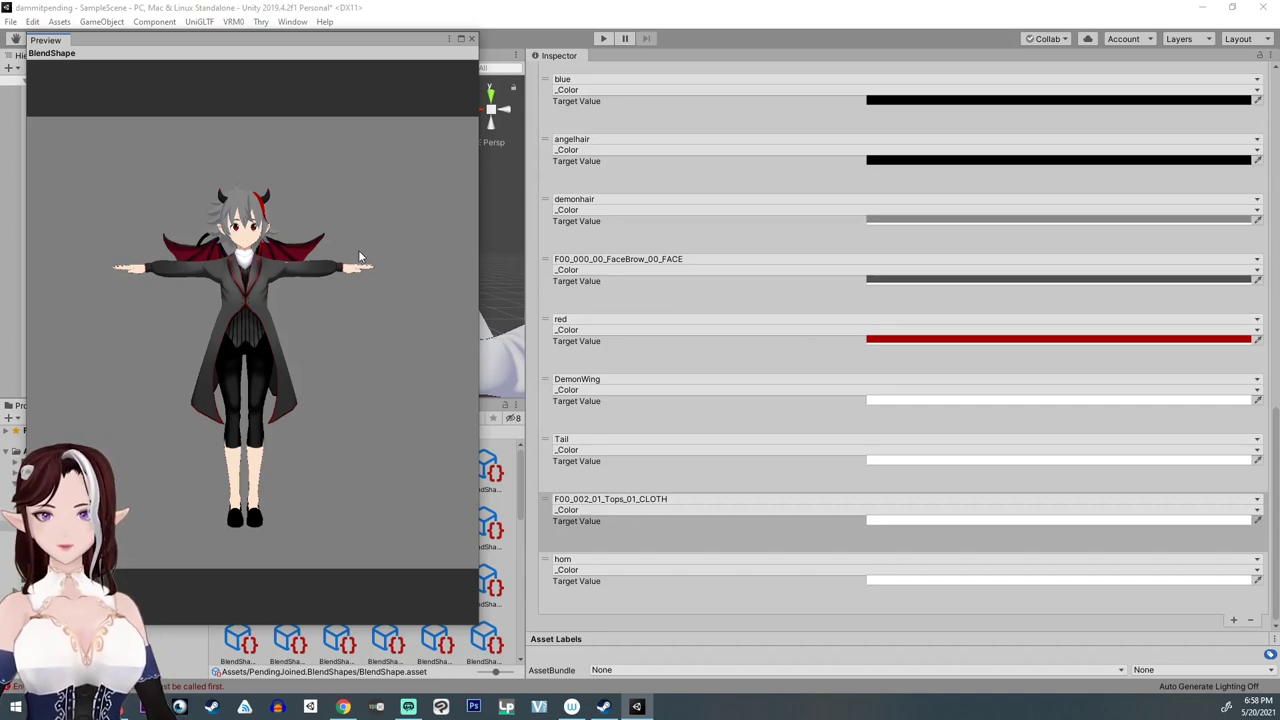
Step: Set DemonForm's Face shapes to 54.8 for M_F00_000_00_Fcl_EYE_Angry and 16.3 for M_F00_000_00_Fcl_BRW_Angry
{"action": "scroll", "coordinate": [243, 265], "scroll_direction": "up", "scroll_amount": 3}
{"action": "scroll", "coordinate": [245, 270], "scroll_direction": "up", "scroll_amount": 4}
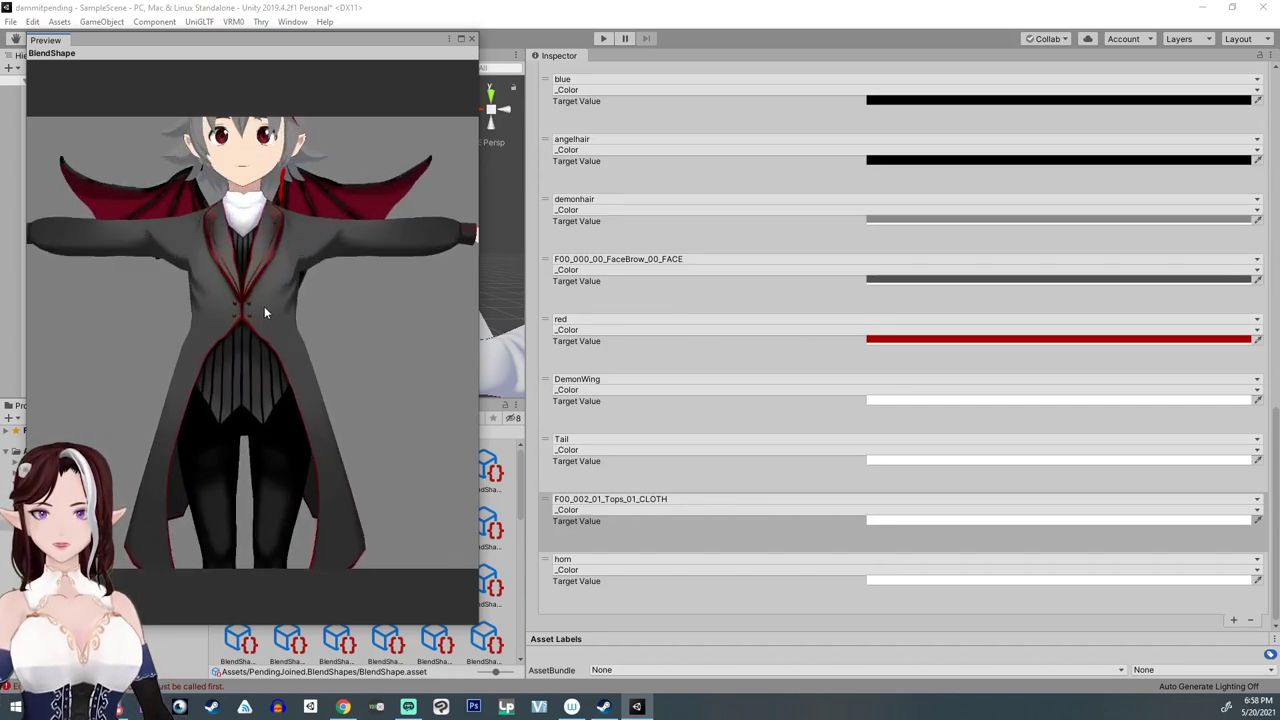
{"action": "scroll", "coordinate": [265, 340], "scroll_direction": "up", "scroll_amount": 5}
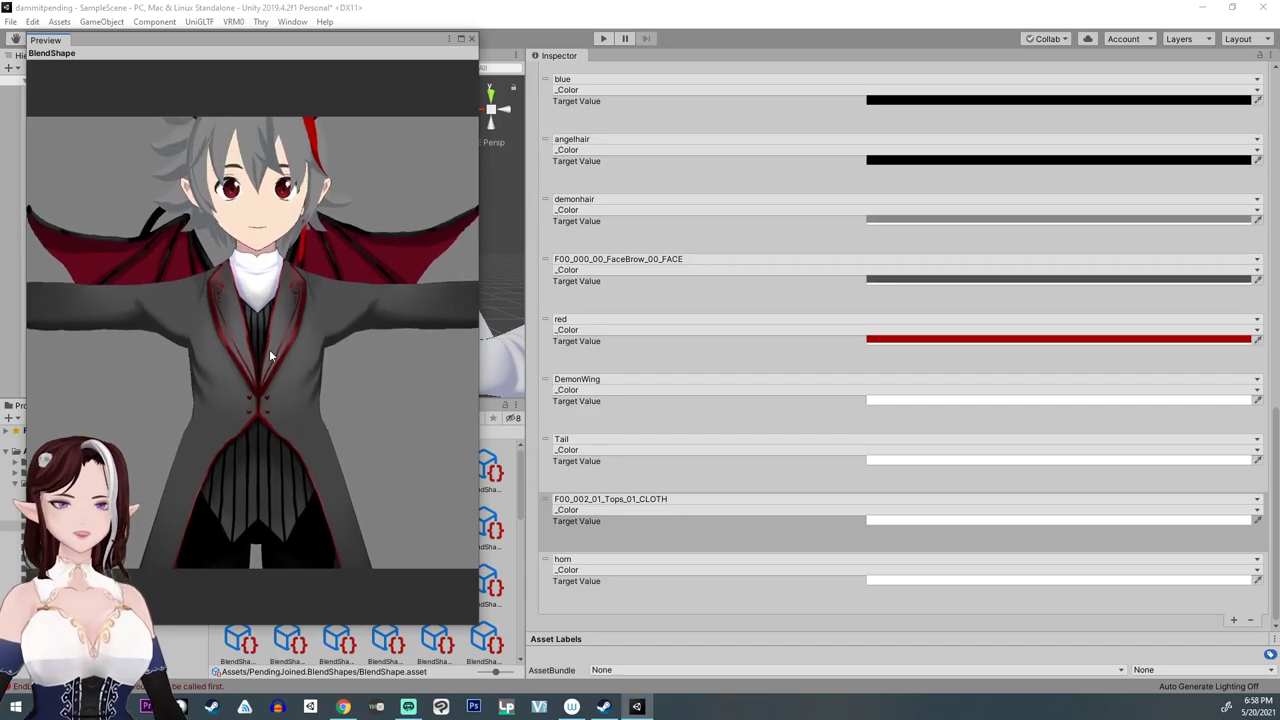
{"action": "scroll", "coordinate": [726, 362], "scroll_direction": "up", "scroll_amount": 10}
{"action": "scroll", "coordinate": [675, 462], "scroll_direction": "down", "scroll_amount": 10}
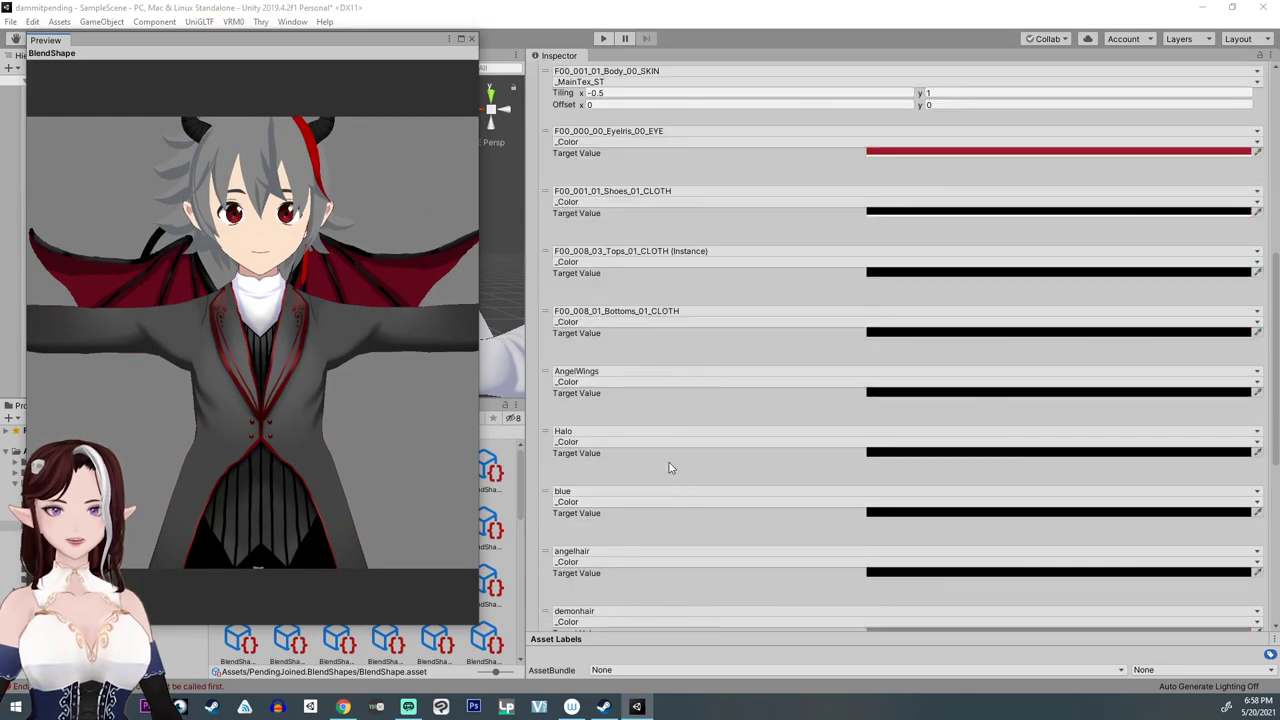
{"action": "scroll", "coordinate": [640, 451], "scroll_direction": "up", "scroll_amount": 7}
{"action": "left_click", "coordinate": [648, 387]}
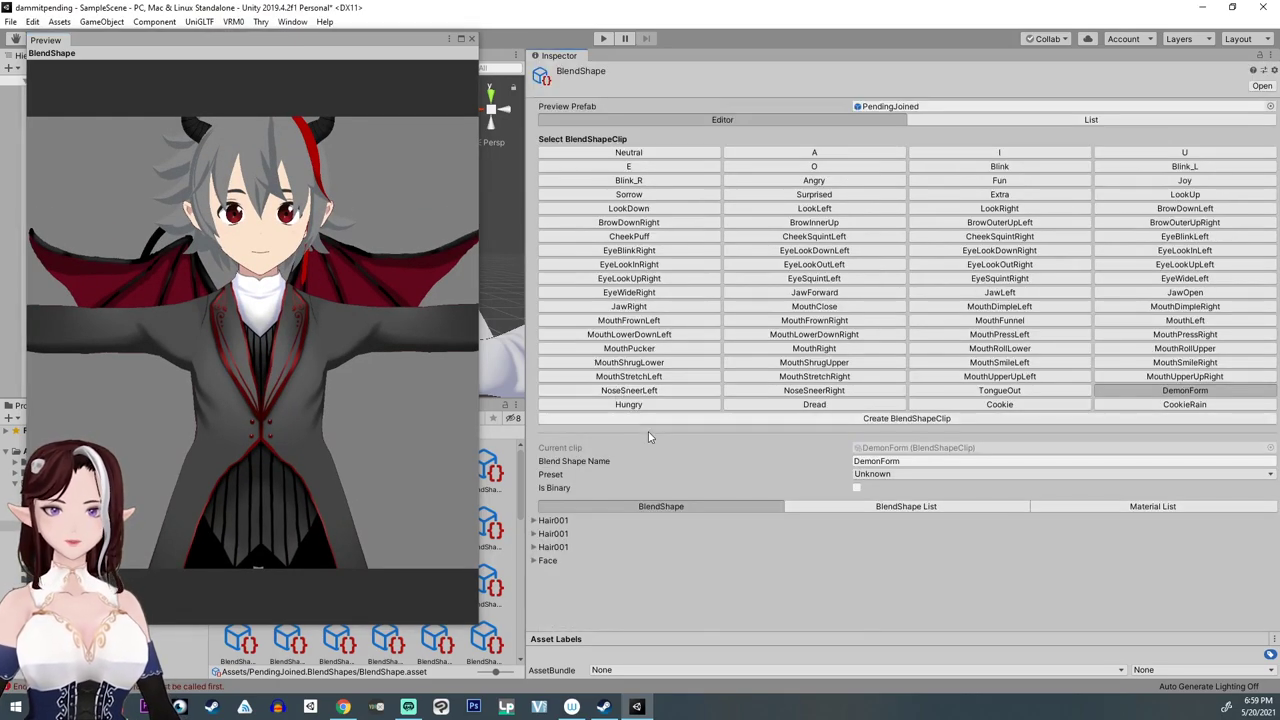
{"action": "left_click", "coordinate": [540, 563]}
{"action": "scroll", "coordinate": [803, 560], "scroll_direction": "down", "scroll_amount": 8}
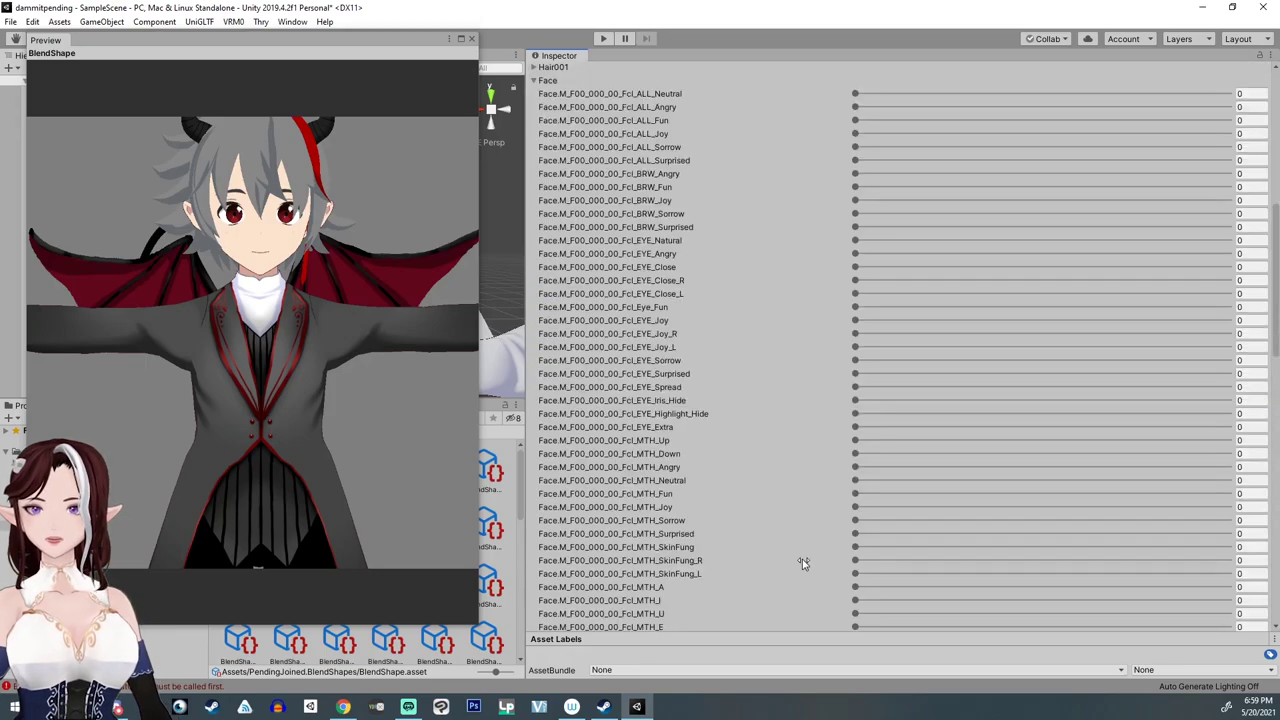
{"action": "scroll", "coordinate": [807, 550], "scroll_direction": "up", "scroll_amount": 2}
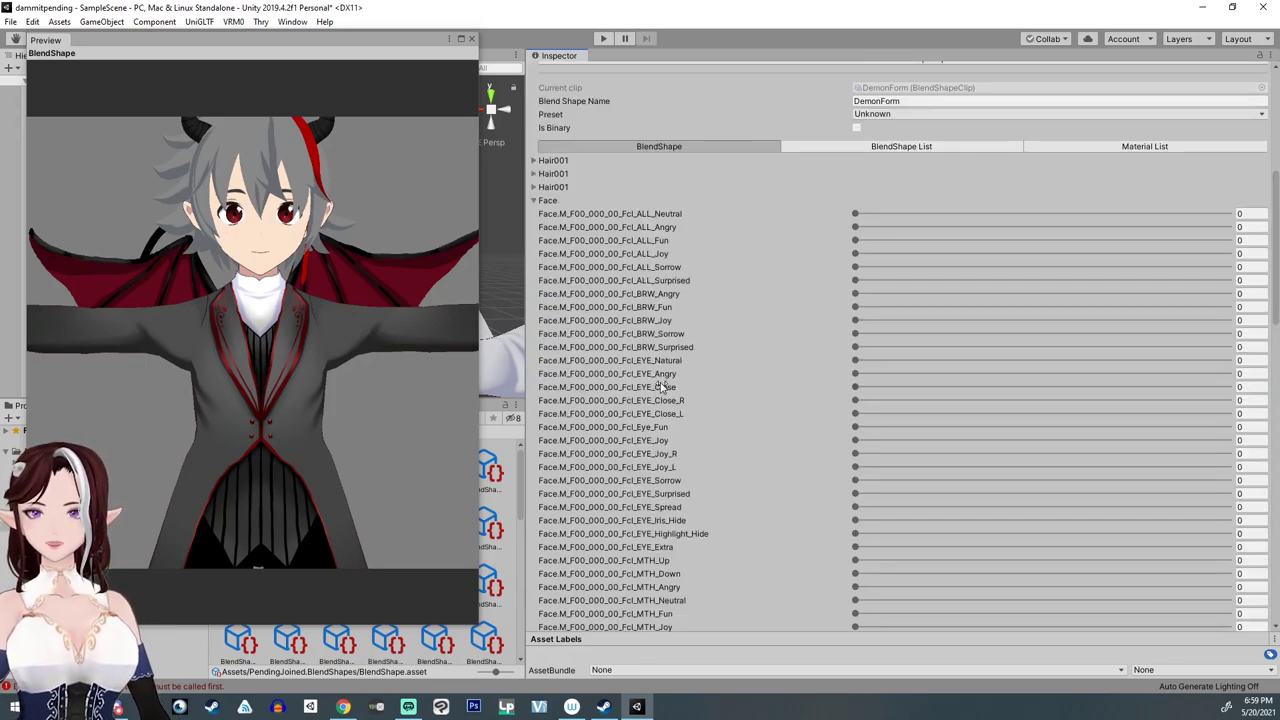
{"action": "left_click_drag", "start_coordinate": [860, 376], "coordinate": [1041, 398]}
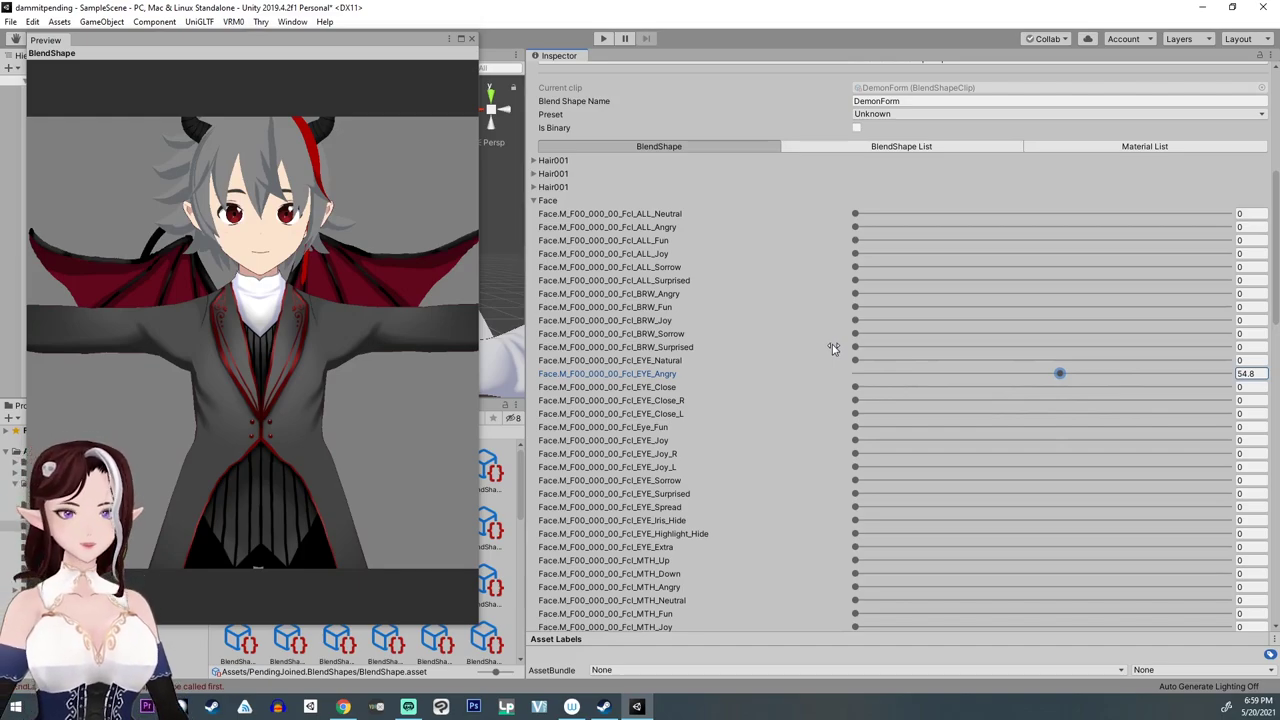
{"action": "left_click_drag", "start_coordinate": [857, 295], "coordinate": [921, 334]}
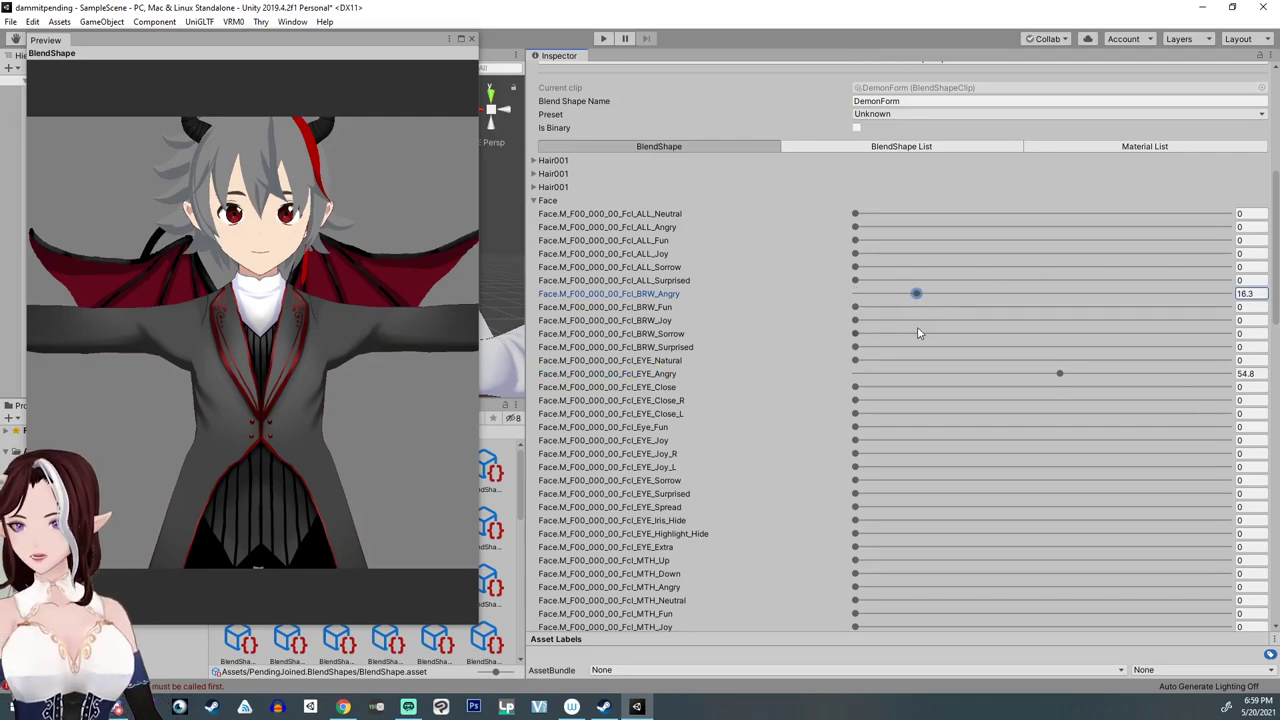
Step: Compare the DemonForm and CookieRain clips on the avatar by switching between them in the enlarged preview
{"action": "left_click", "coordinate": [346, 350]}
{"action": "scroll", "coordinate": [338, 350], "scroll_direction": "down", "scroll_amount": 3}
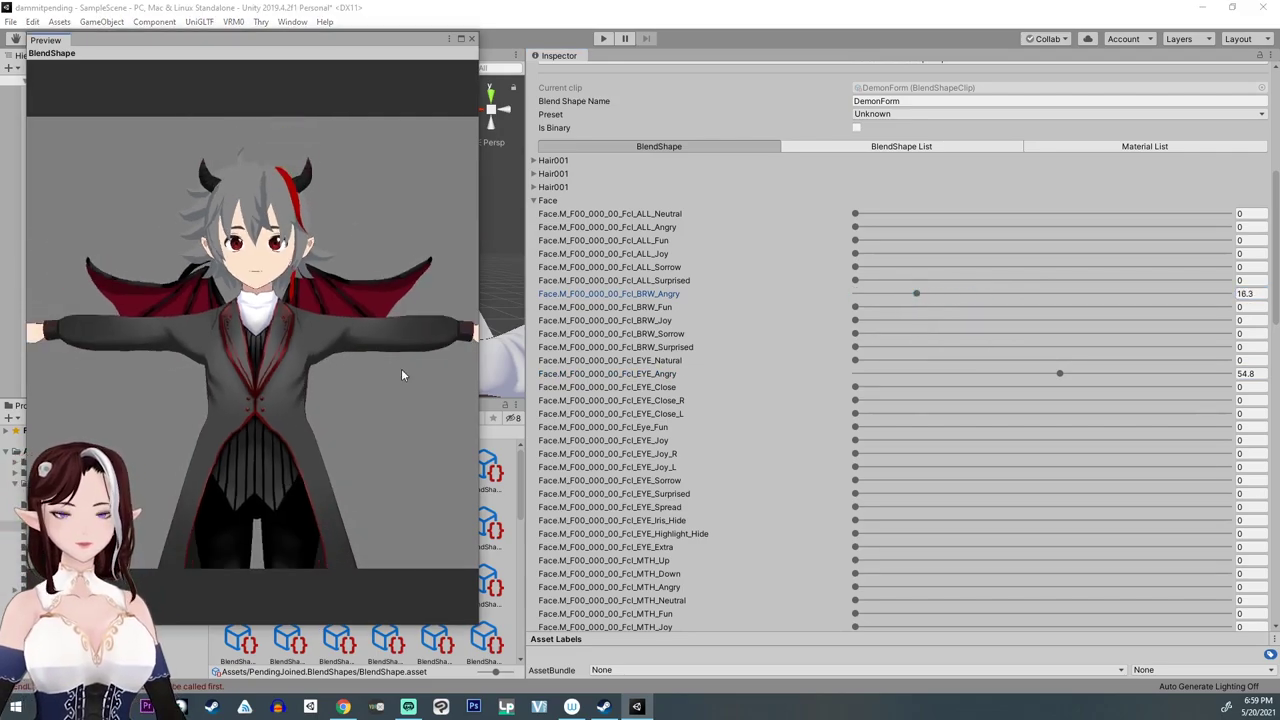
{"action": "scroll", "coordinate": [1050, 390], "scroll_direction": "up", "scroll_amount": 5}
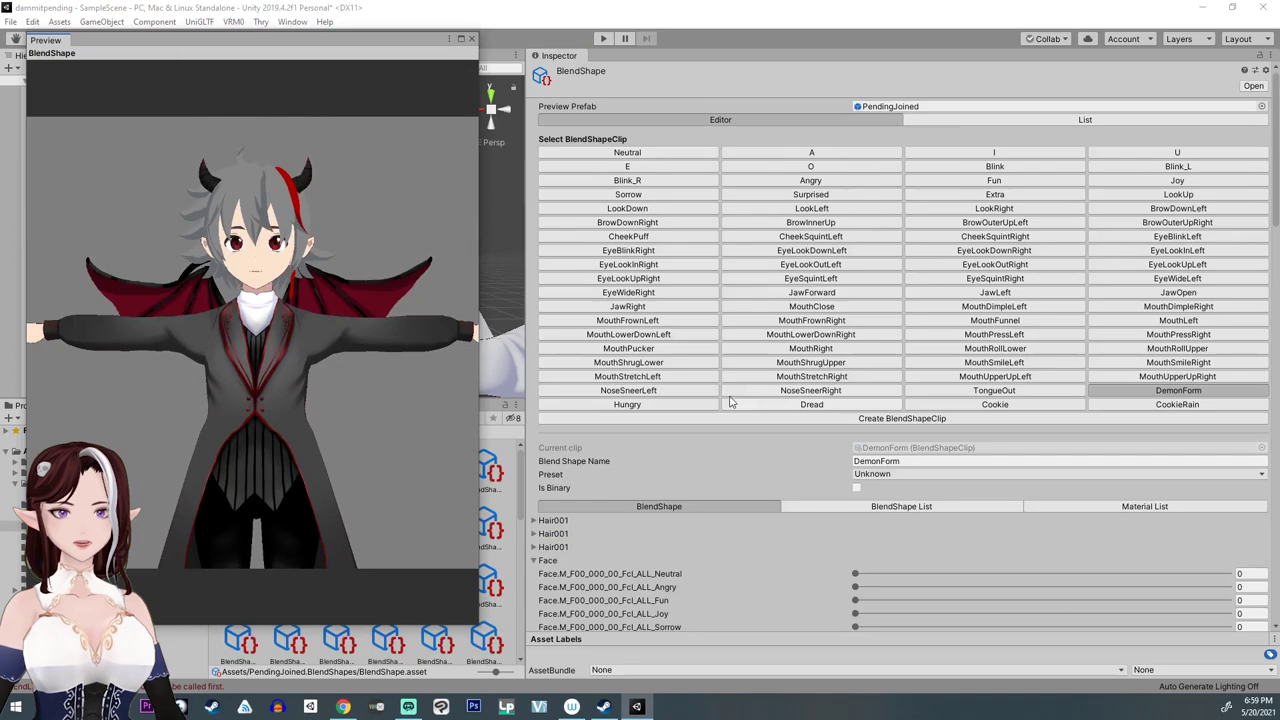
{"action": "left_click", "coordinate": [1115, 405]}
{"action": "left_click", "coordinate": [1121, 392]}
{"action": "left_click", "coordinate": [1125, 408]}
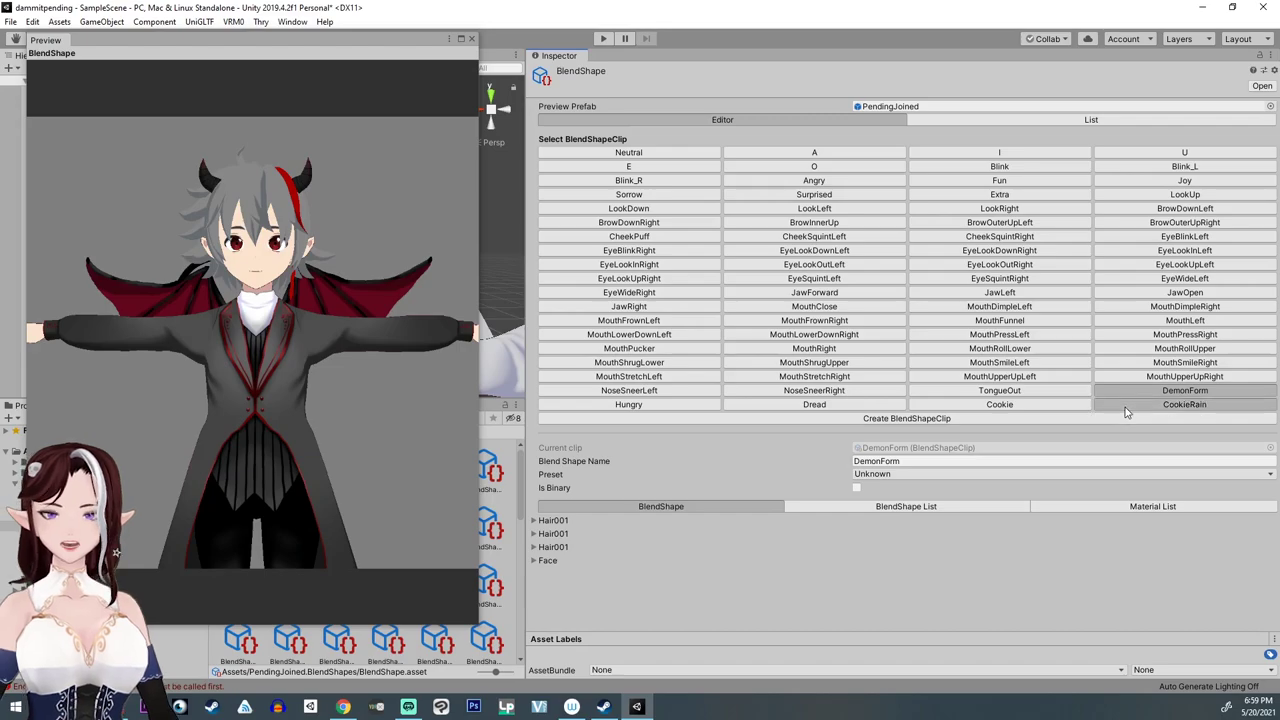
{"action": "left_click", "coordinate": [1126, 404]}
{"action": "left_click", "coordinate": [1127, 391]}
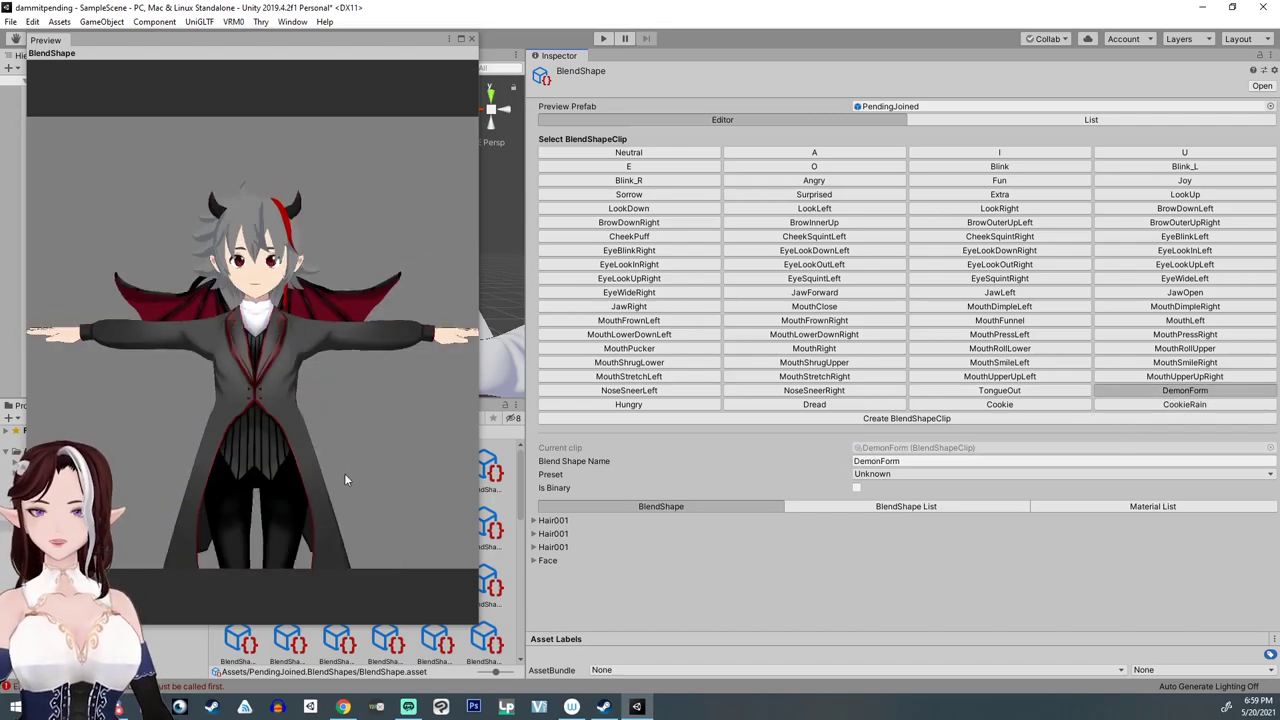
{"action": "scroll", "coordinate": [344, 478], "scroll_direction": "down", "scroll_amount": 3}
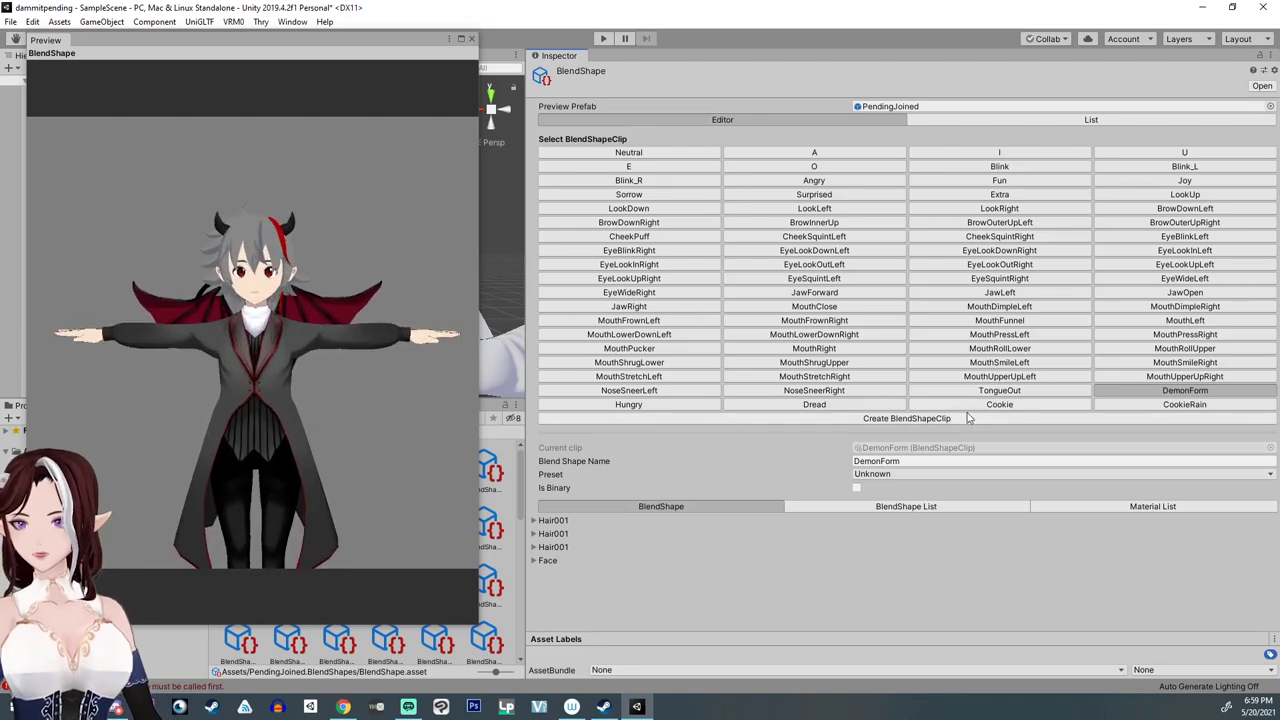
Step: Preview the Hungry, Dread, Cookie and CookieRain clips one after another, finishing by closing the enlarged preview
{"action": "left_click", "coordinate": [662, 406]}
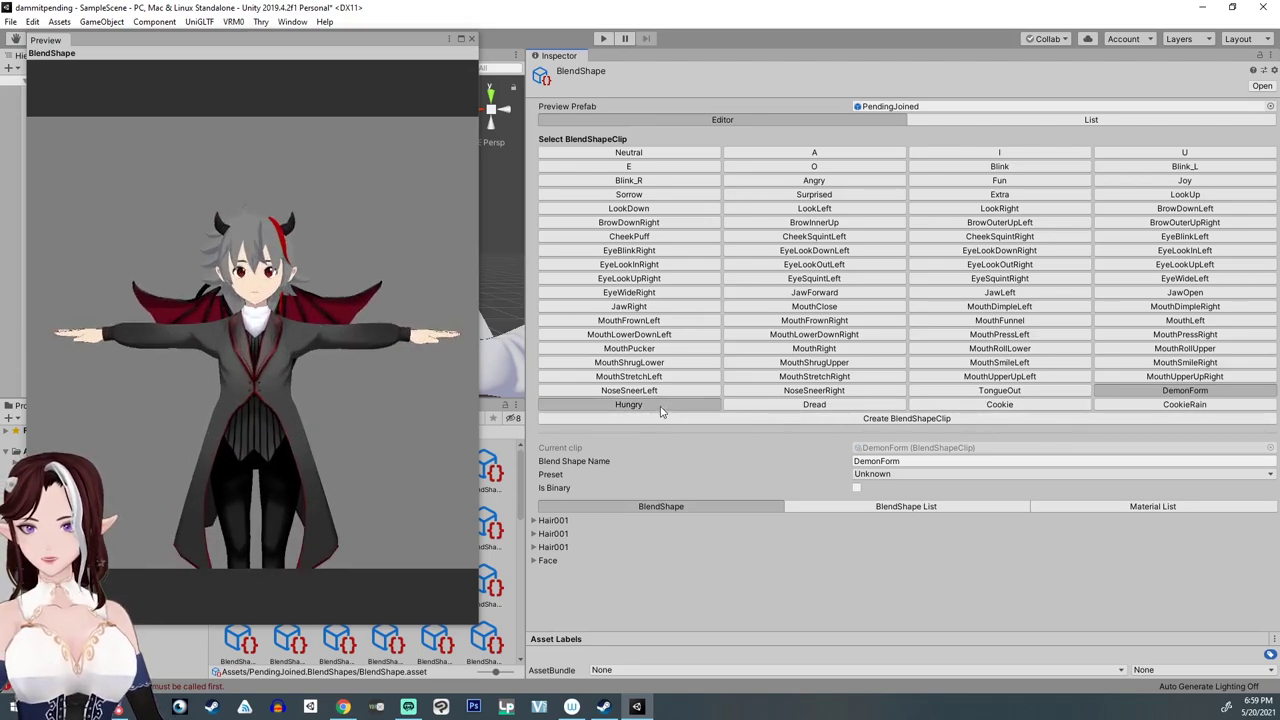
{"action": "left_click", "coordinate": [797, 405]}
{"action": "left_click", "coordinate": [985, 405]}
{"action": "left_click", "coordinate": [1162, 406]}
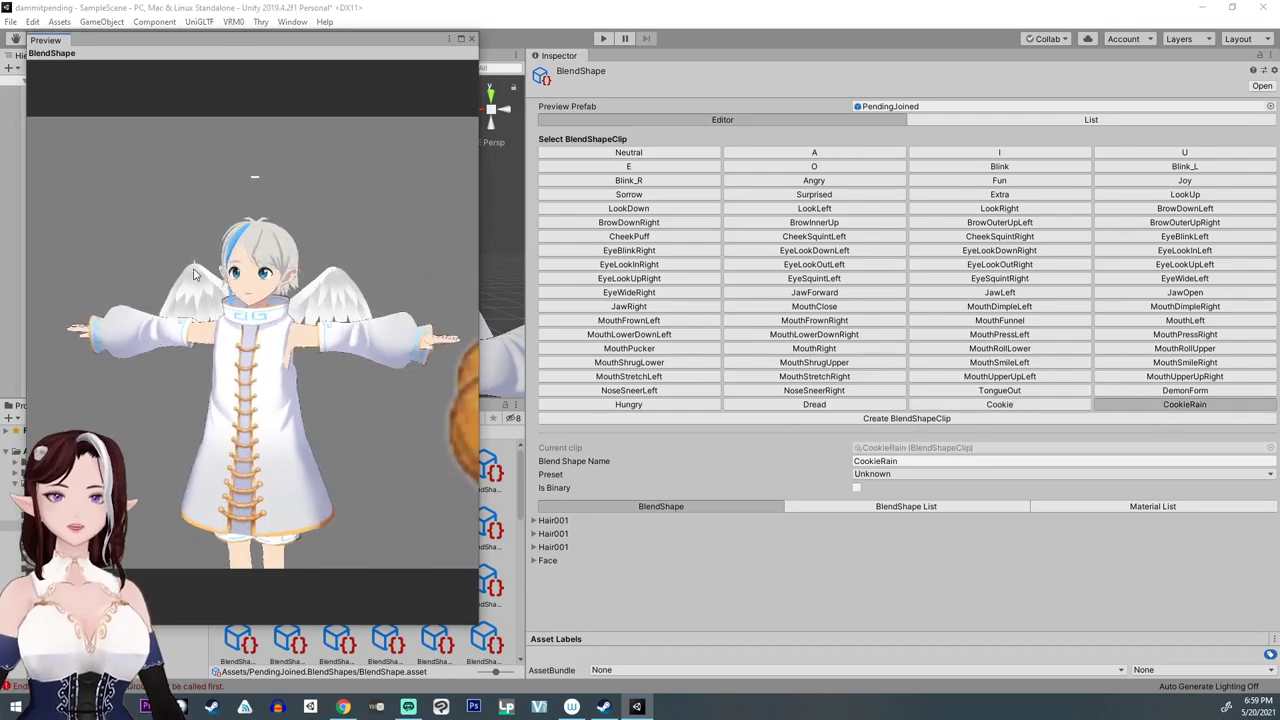
{"action": "left_click", "coordinate": [471, 38]}
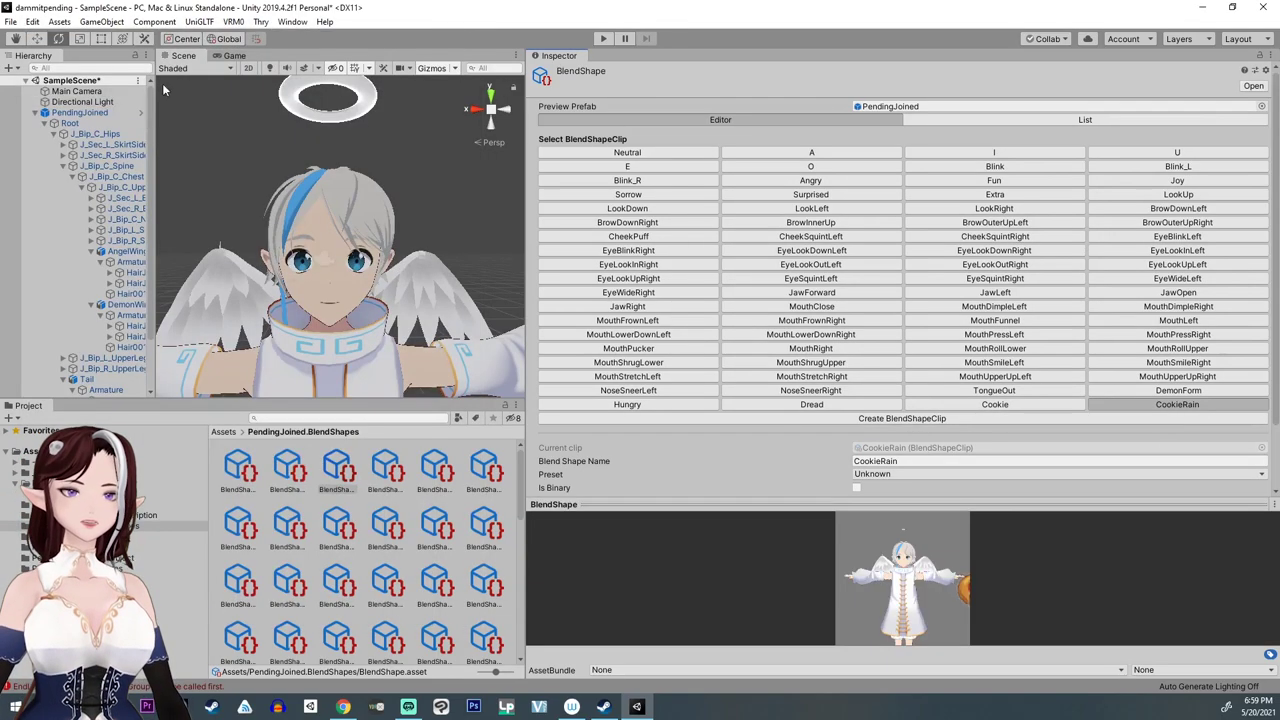
Step: Export the PendingJoined avatar as a VRM, choosing the existing asstest.vrm in the Npending folder as the target file
{"action": "left_click", "coordinate": [75, 102]}
{"action": "left_click", "coordinate": [70, 112]}
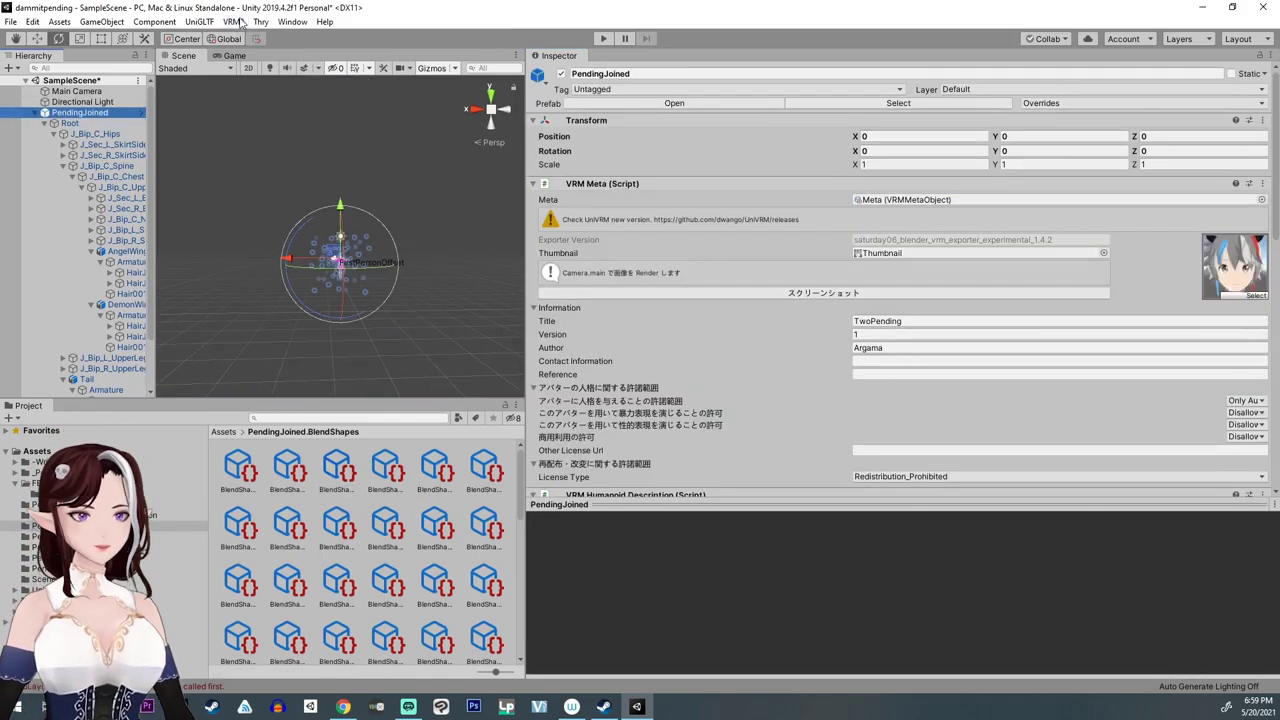
{"action": "left_click", "coordinate": [233, 21]}
{"action": "left_click", "coordinate": [253, 40]}
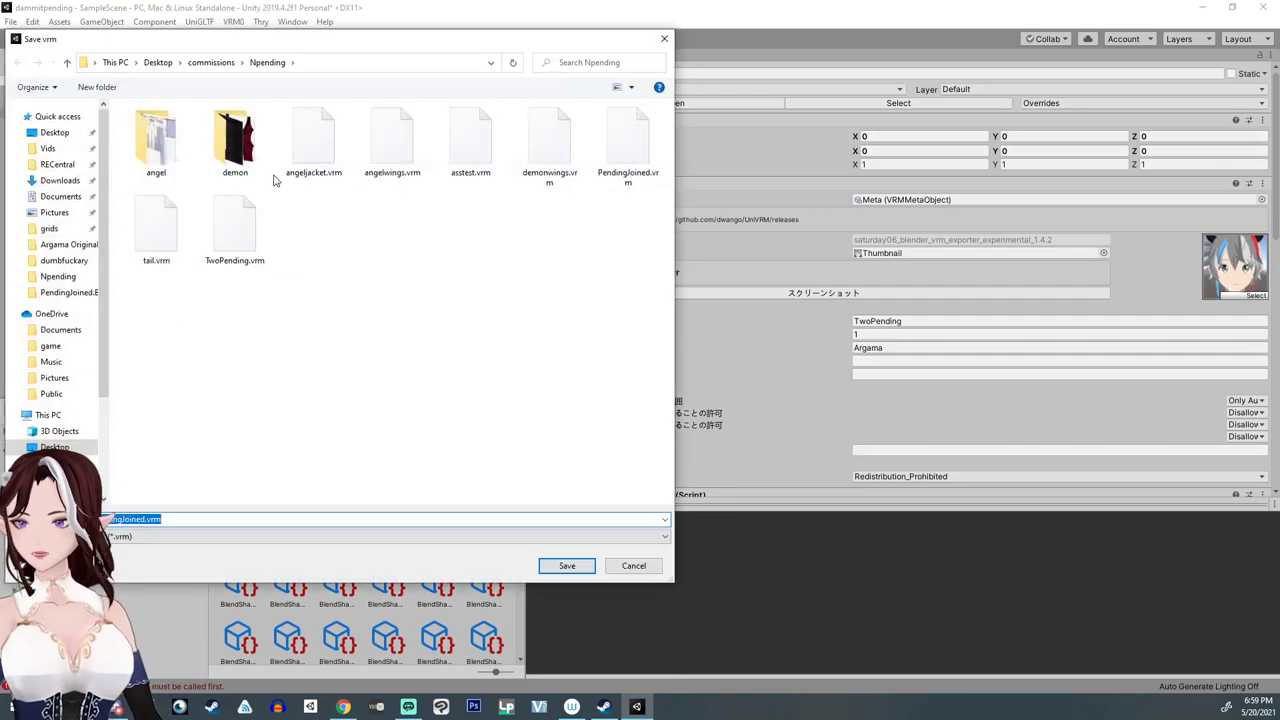
{"action": "left_click", "coordinate": [478, 157]}
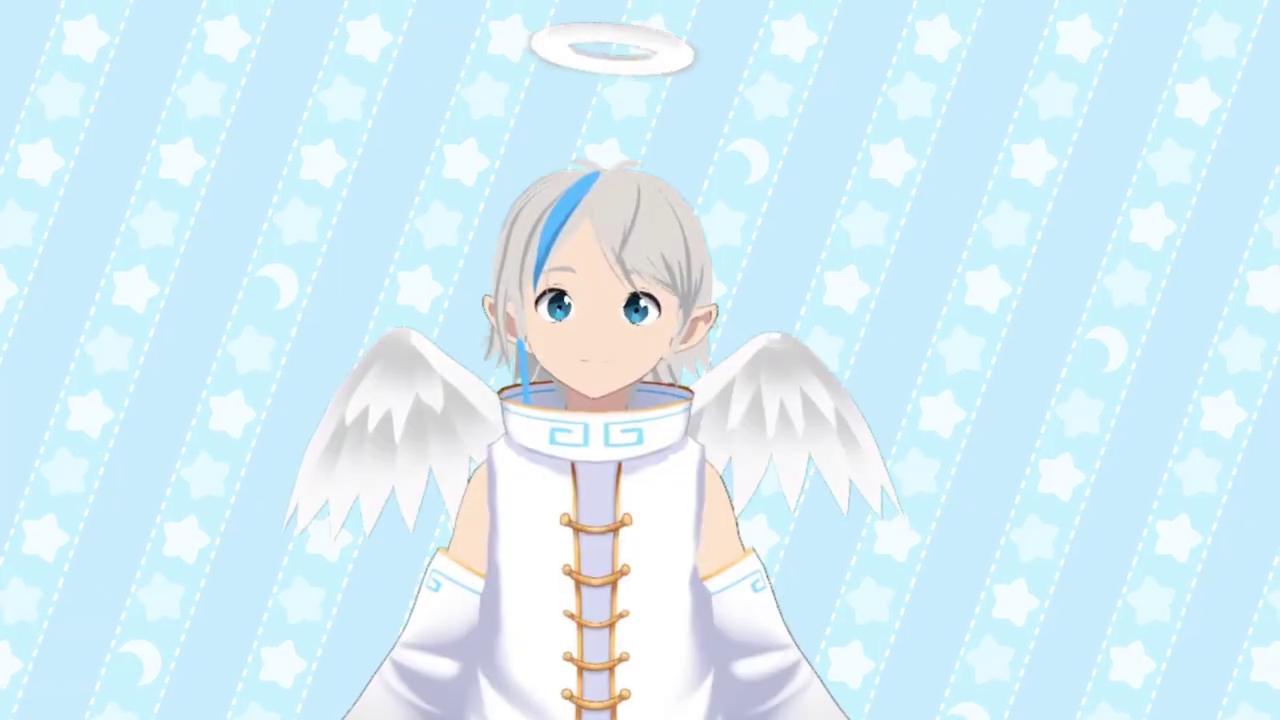